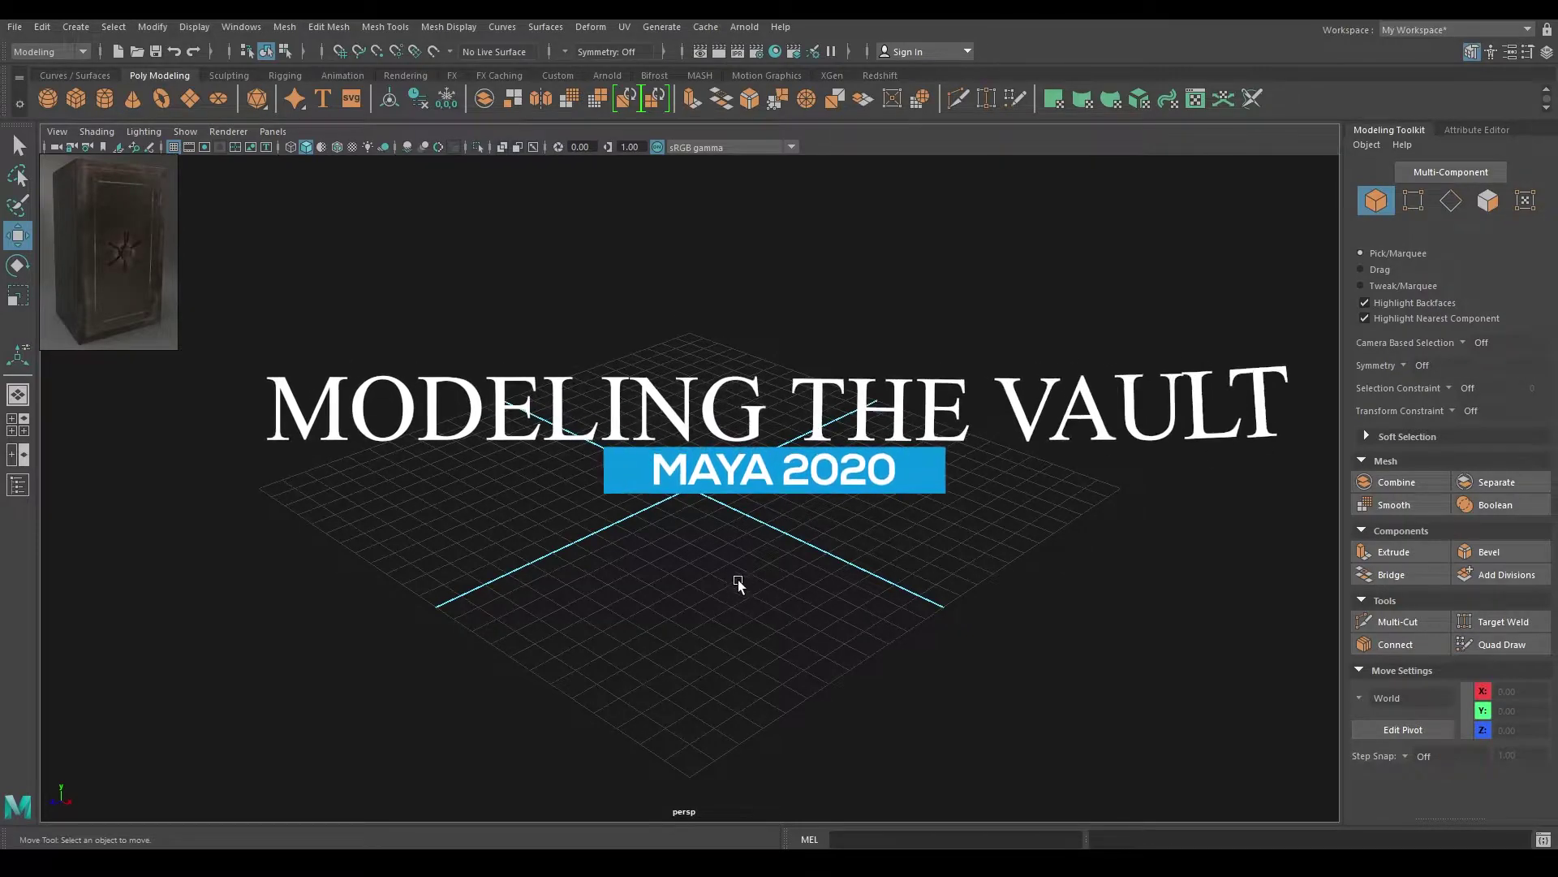
Create a polygon cube at the grid centre and set its width to 7
alt+drag(738, 553, 718, 388)
shift+right_click(717, 388)
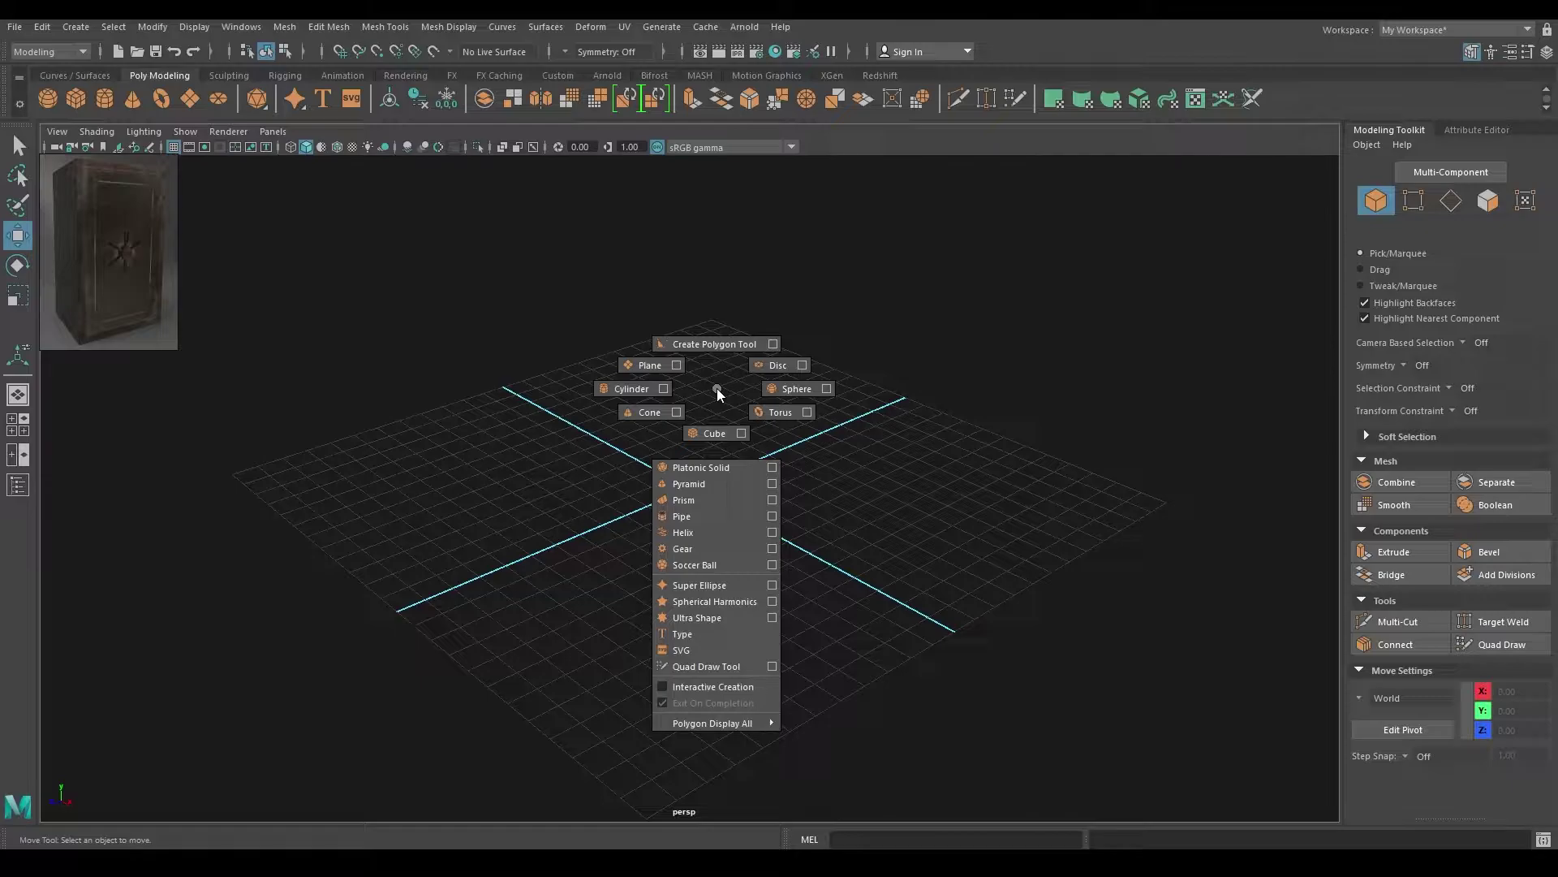
click(714, 432)
alt+drag(715, 438, 828, 519)
key(t)
drag(1135, 349, 1242, 347)
click(1276, 334)
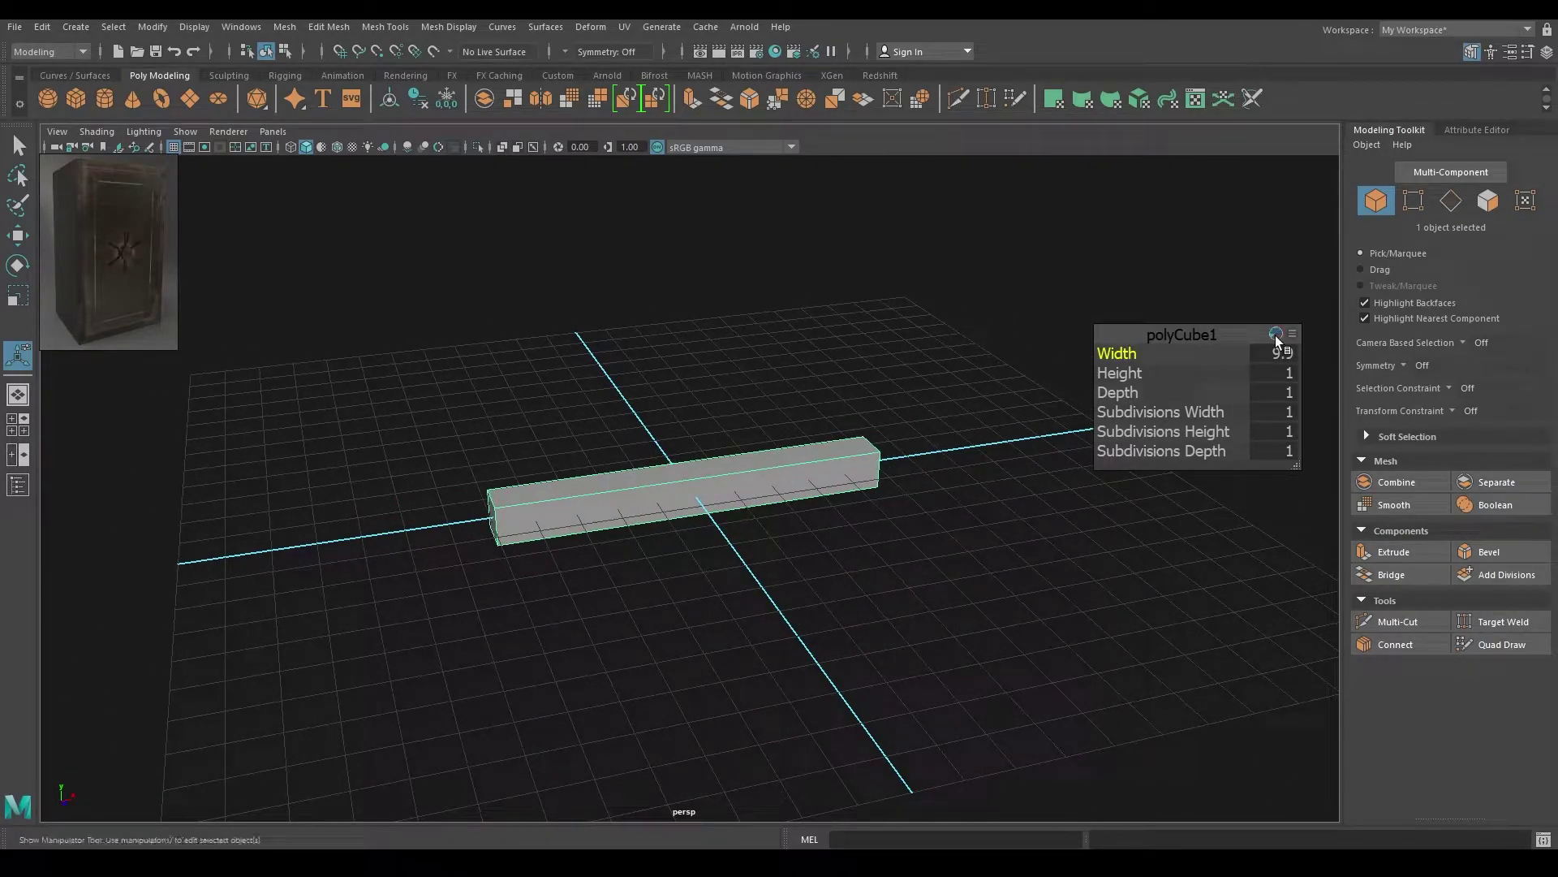
click(1286, 358)
text(7)
key(Return)
Set the cube's height to 10 and its depth to 5
alt+drag(854, 426, 906, 387)
click(1286, 372)
text(10)
key(Return)
alt+drag(958, 519, 1198, 393)
click(1289, 393)
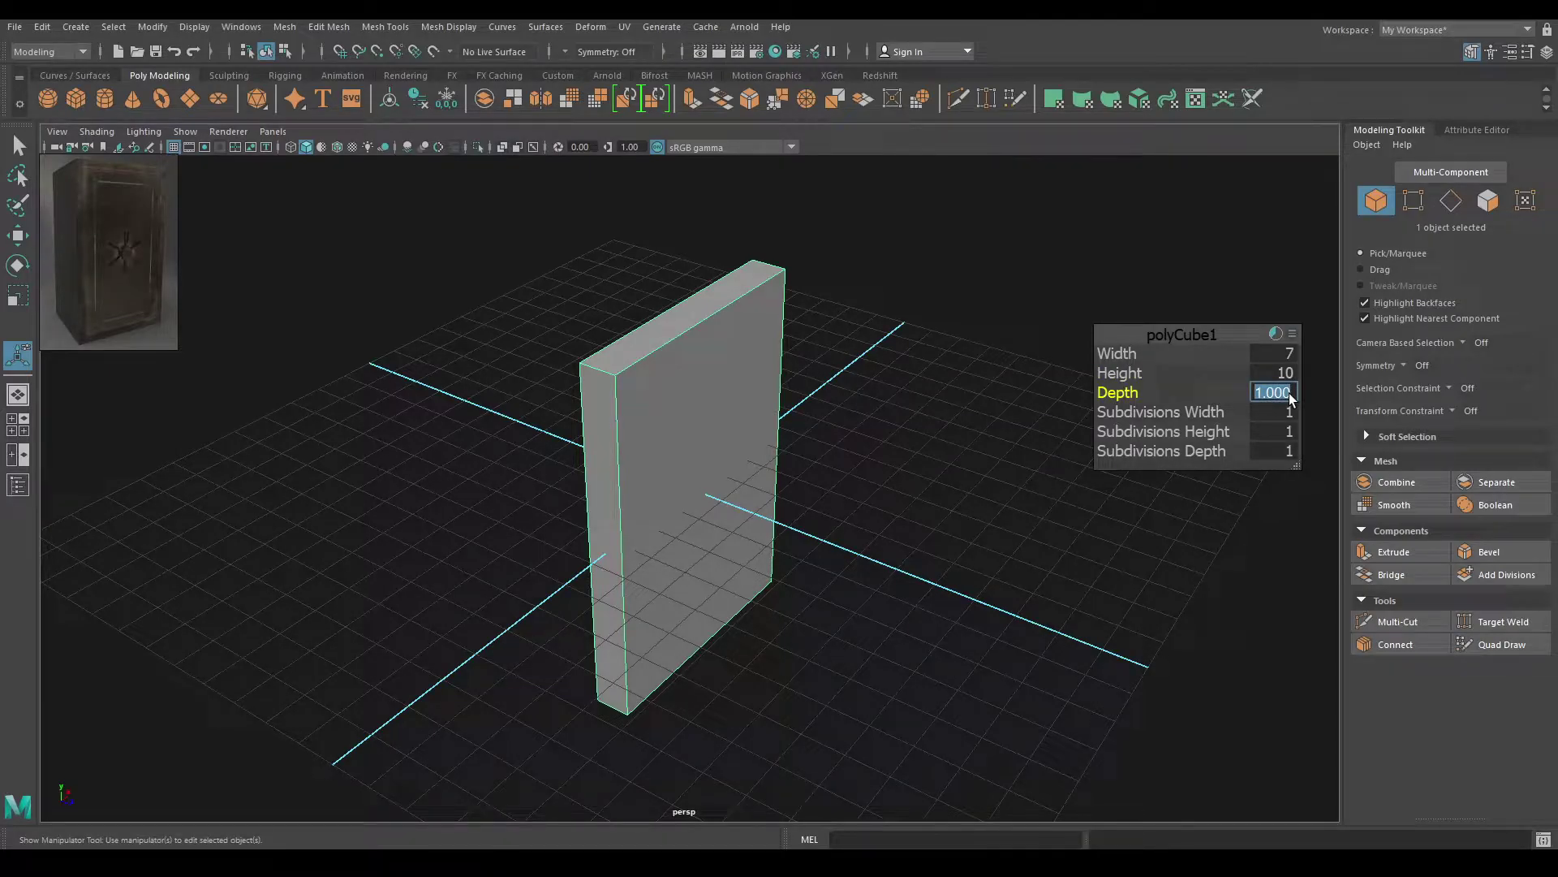
text(5)
key(Return)
Set the box's height to 11 in its creation settings
key(w)
alt+drag(1015, 306, 684, 317)
key(t)
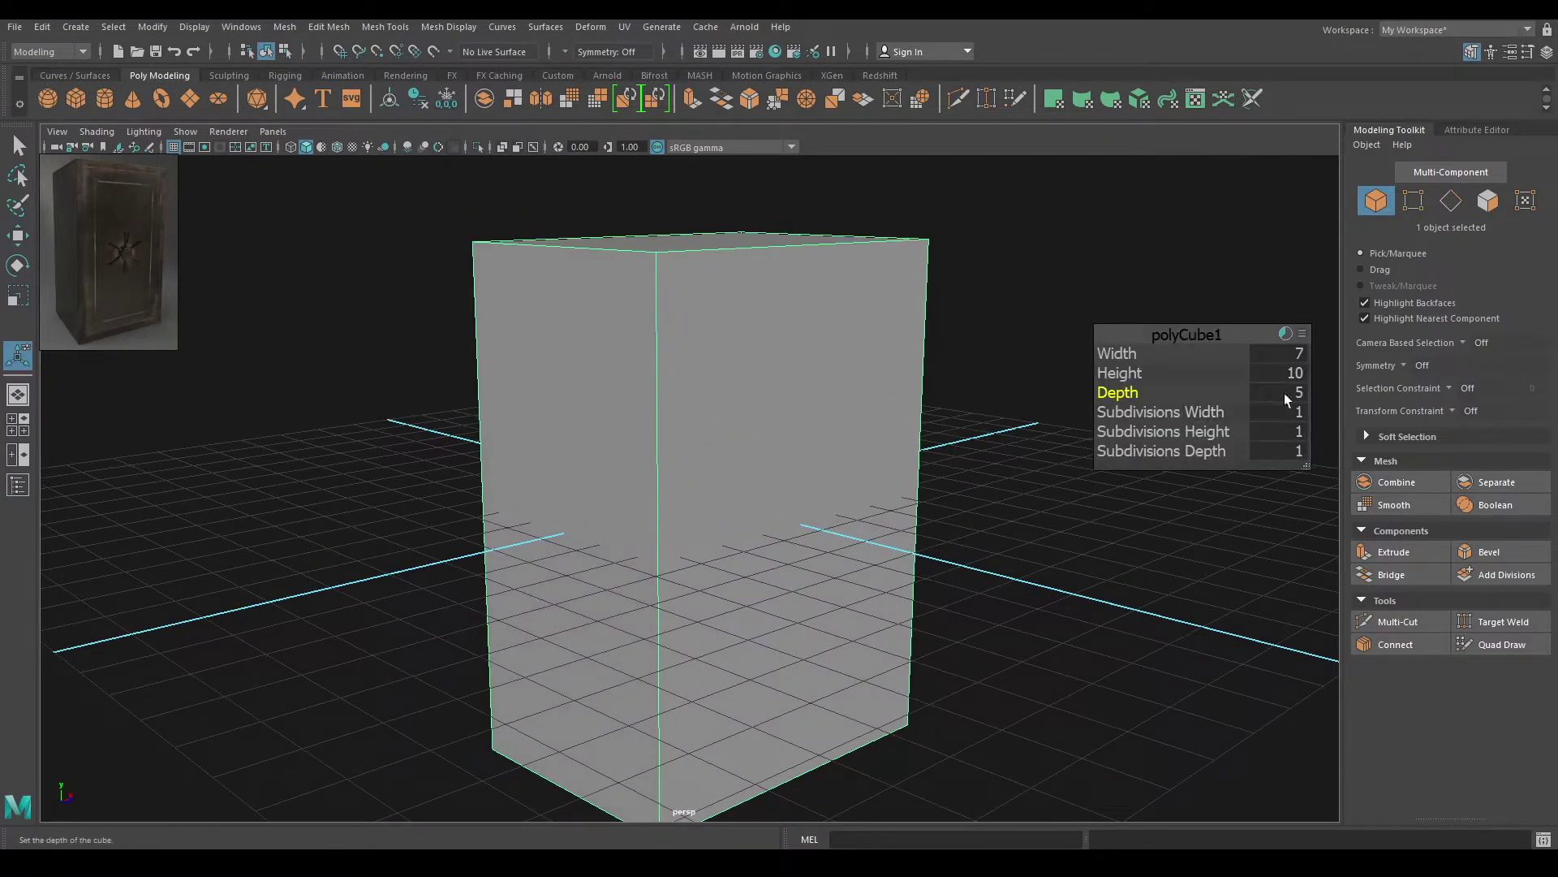
click(1274, 371)
text(11)
key(Return)
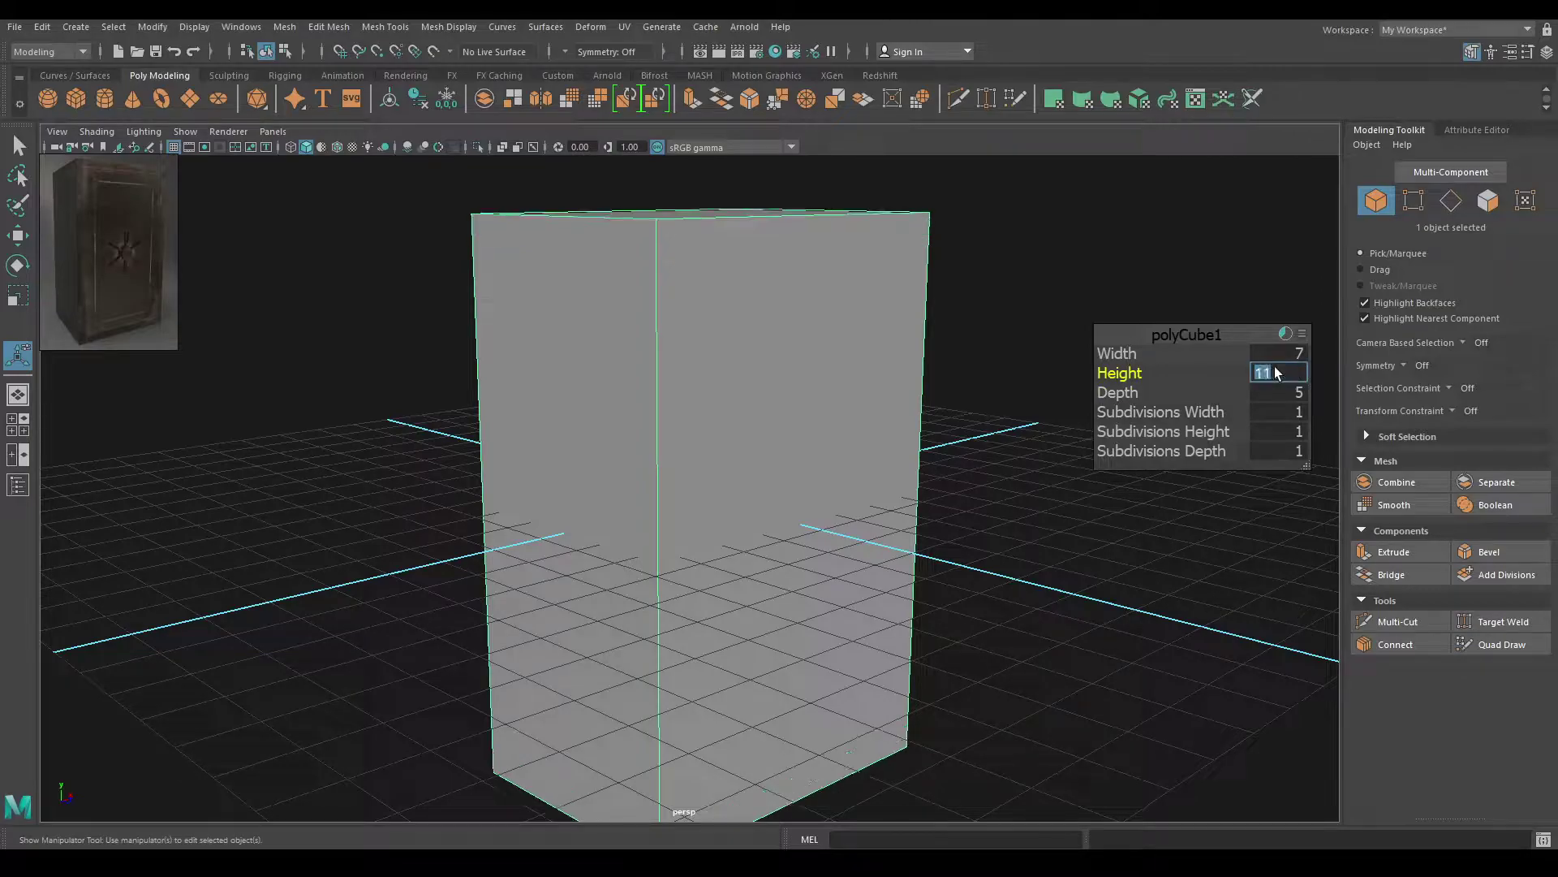
click(1200, 327)
key(w)
Extrude the box's large front face with an inset offset of about 0.38
scroll(976, 369, down, 4)
alt+drag(976, 370, 959, 300)
right_drag(959, 300, 959, 351)
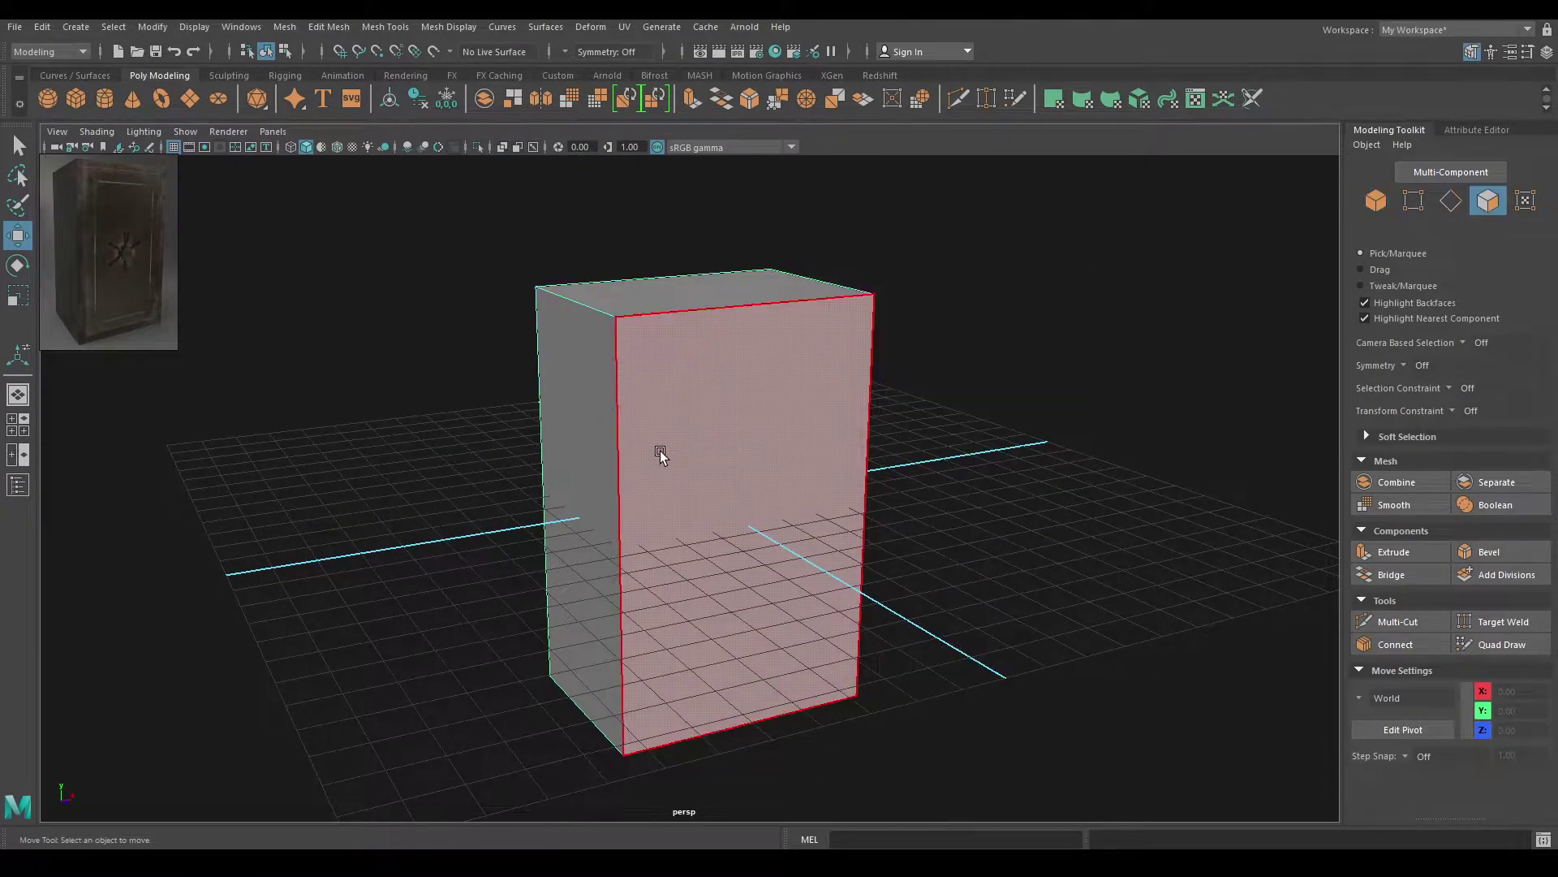
click(672, 445)
scroll(857, 455, up, 4)
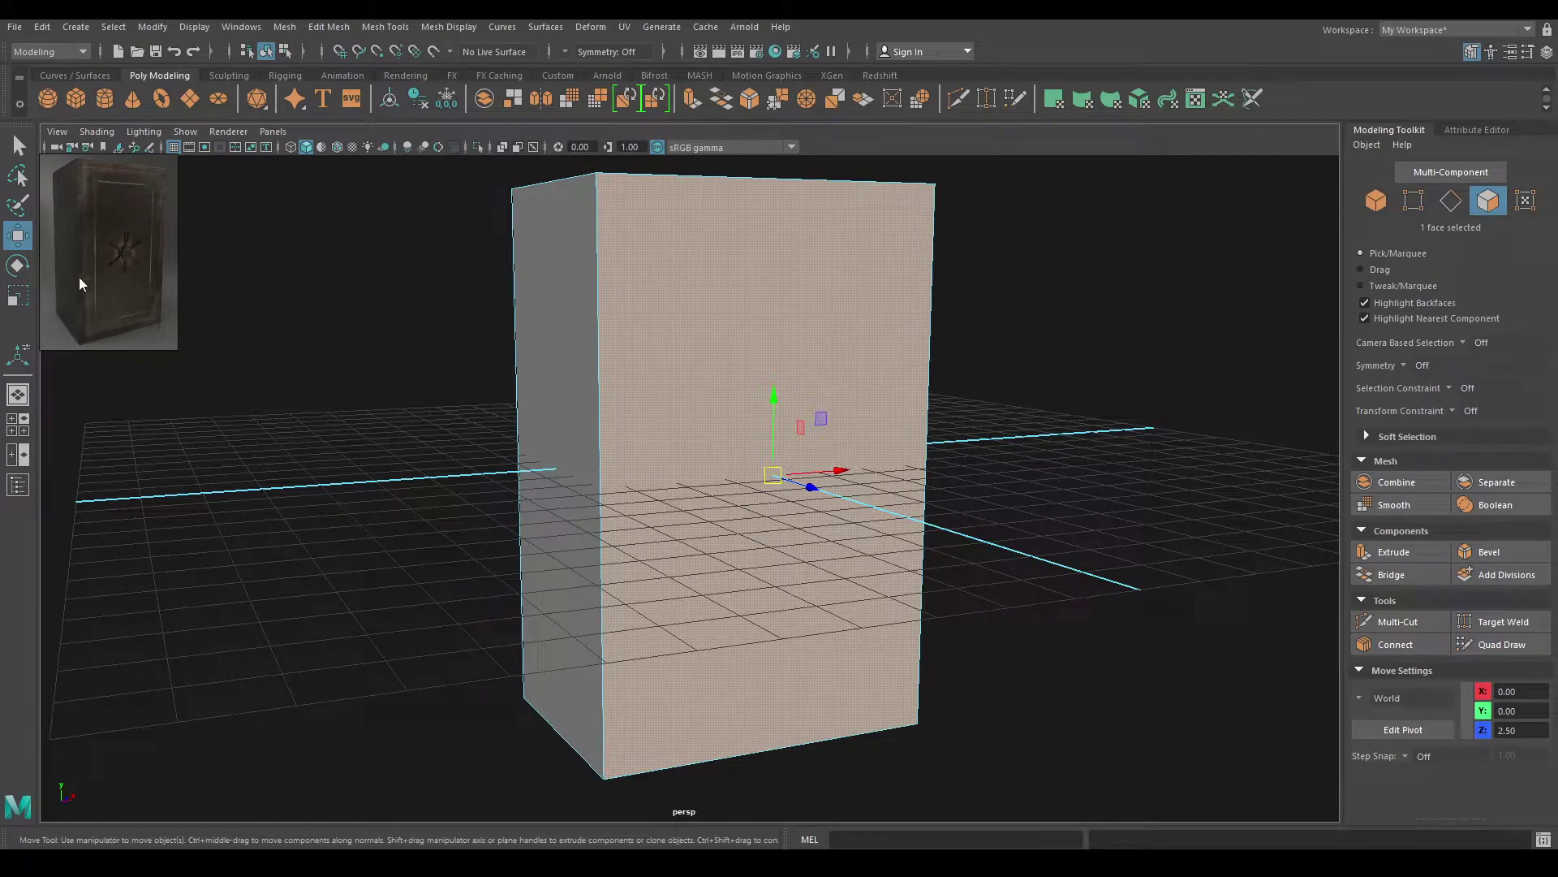
scroll(603, 412, down, 1)
alt+drag(602, 412, 676, 438)
scroll(676, 438, down, 1)
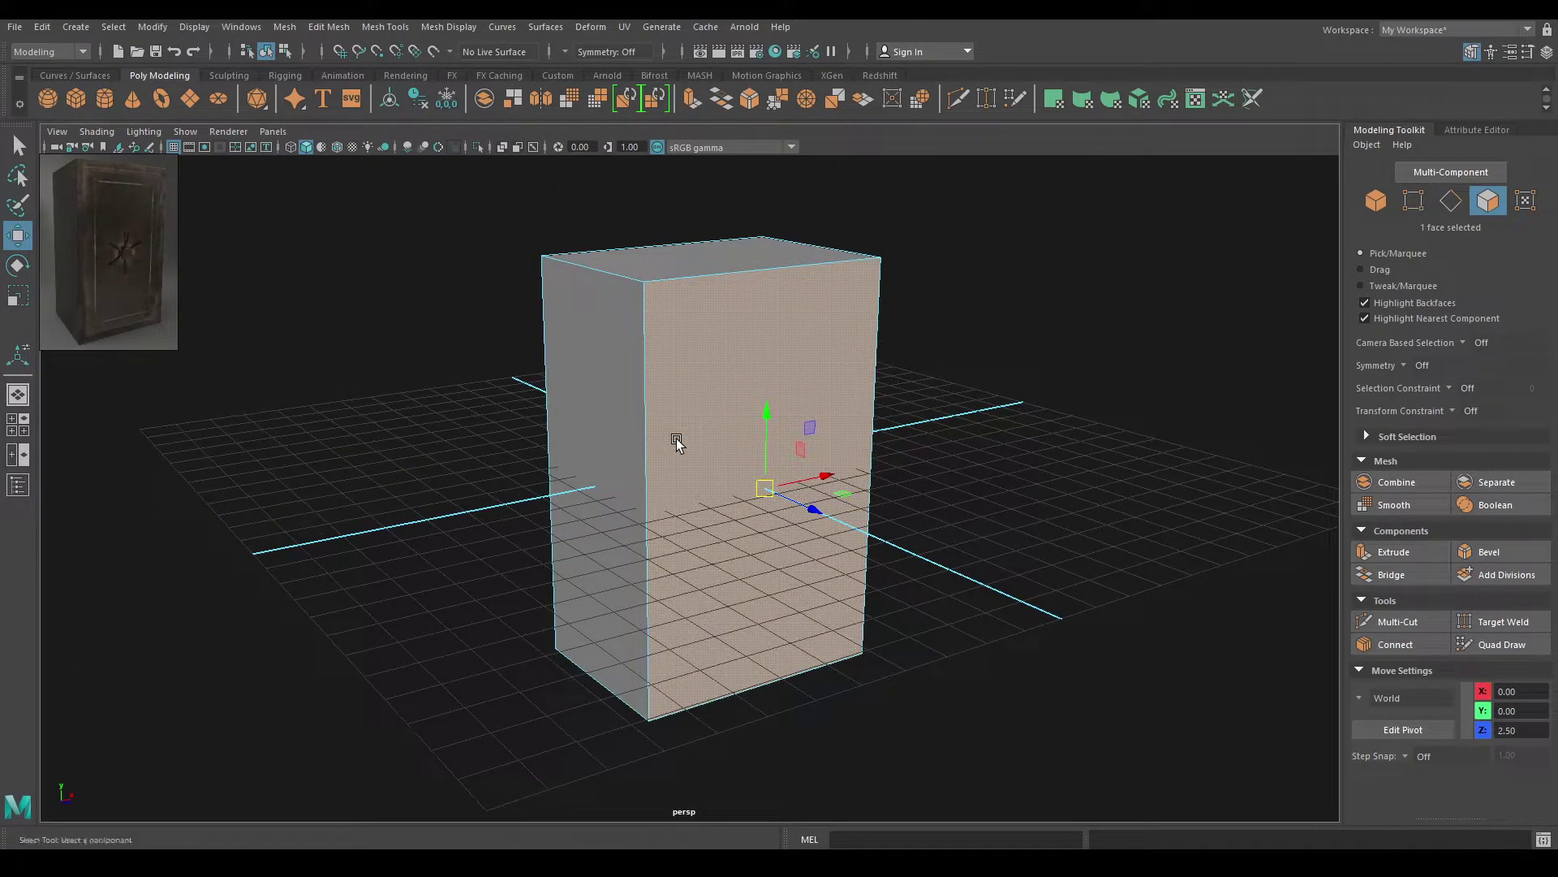
key(ctrl+e)
drag(1114, 392, 1146, 392)
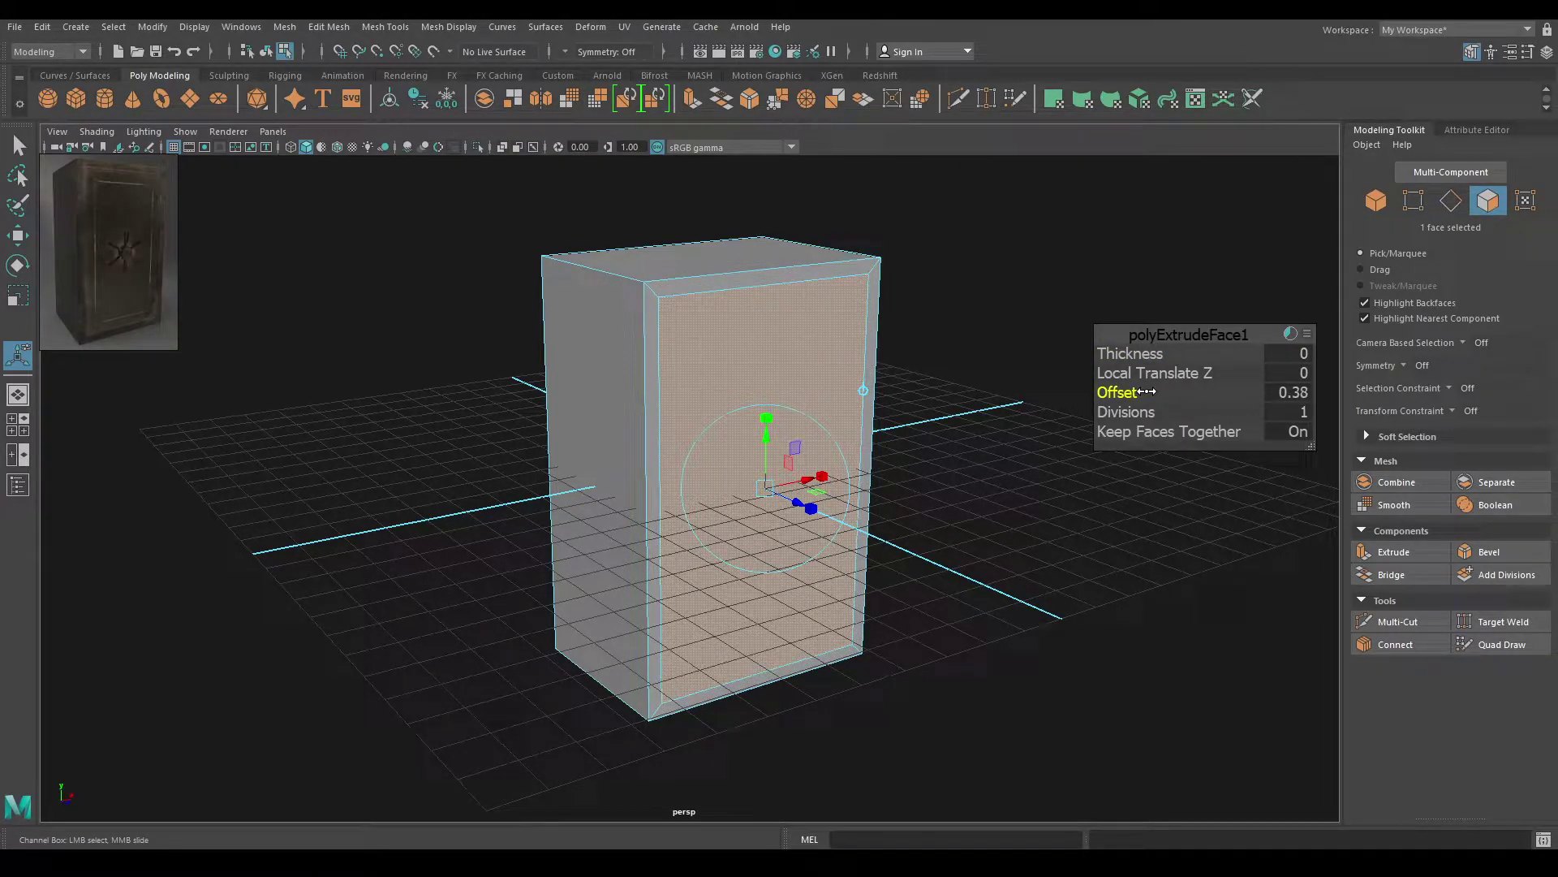
Set the front face extrusion's offset to 0.45
alt+drag(963, 428, 940, 521)
click(1301, 396)
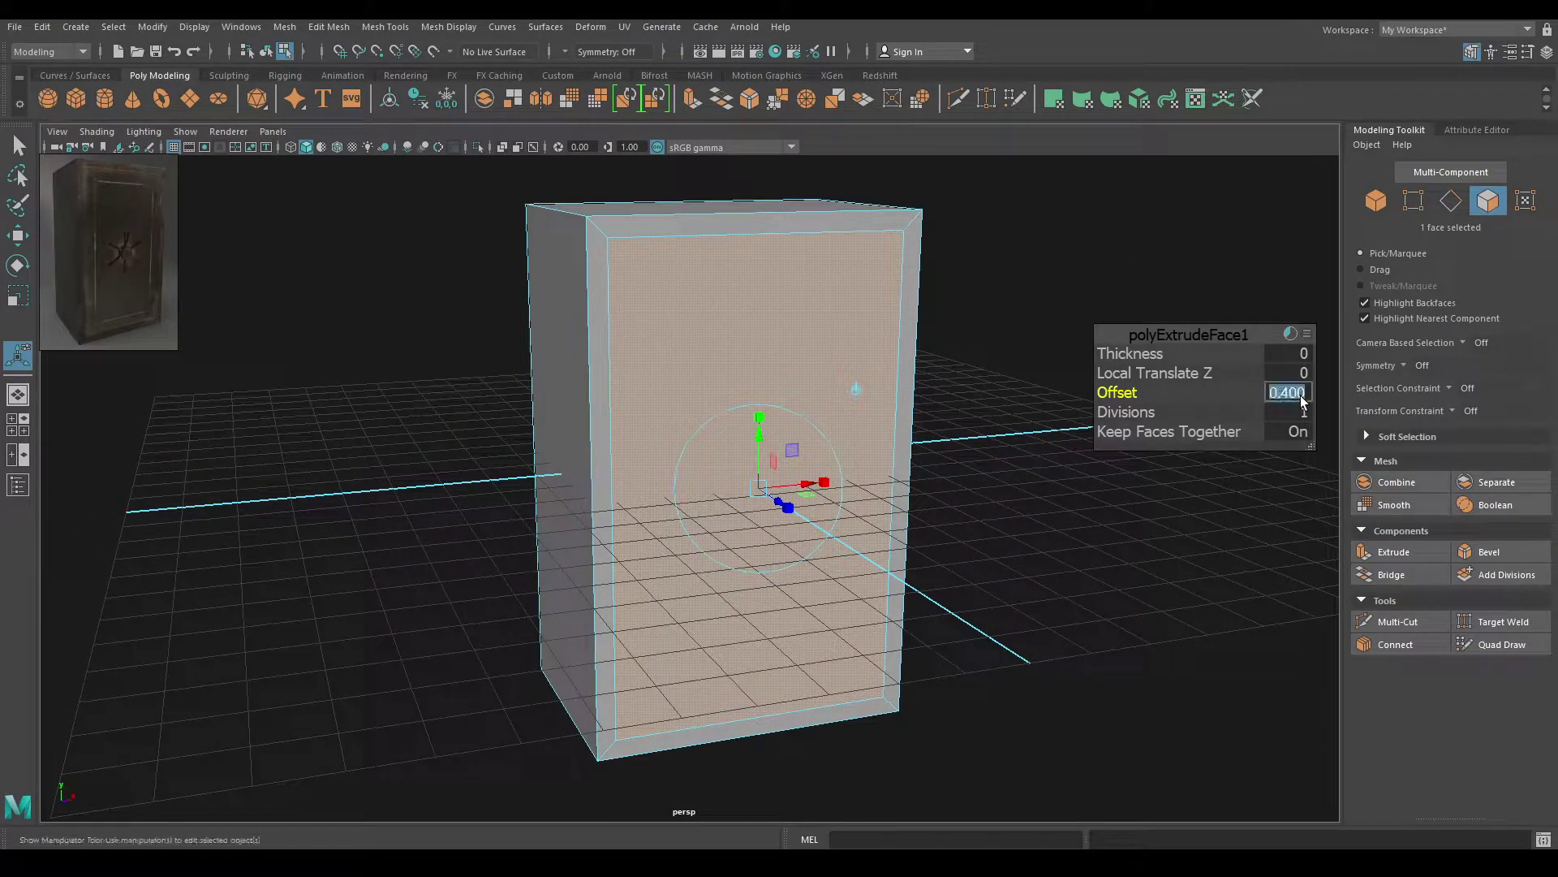
key(Return)
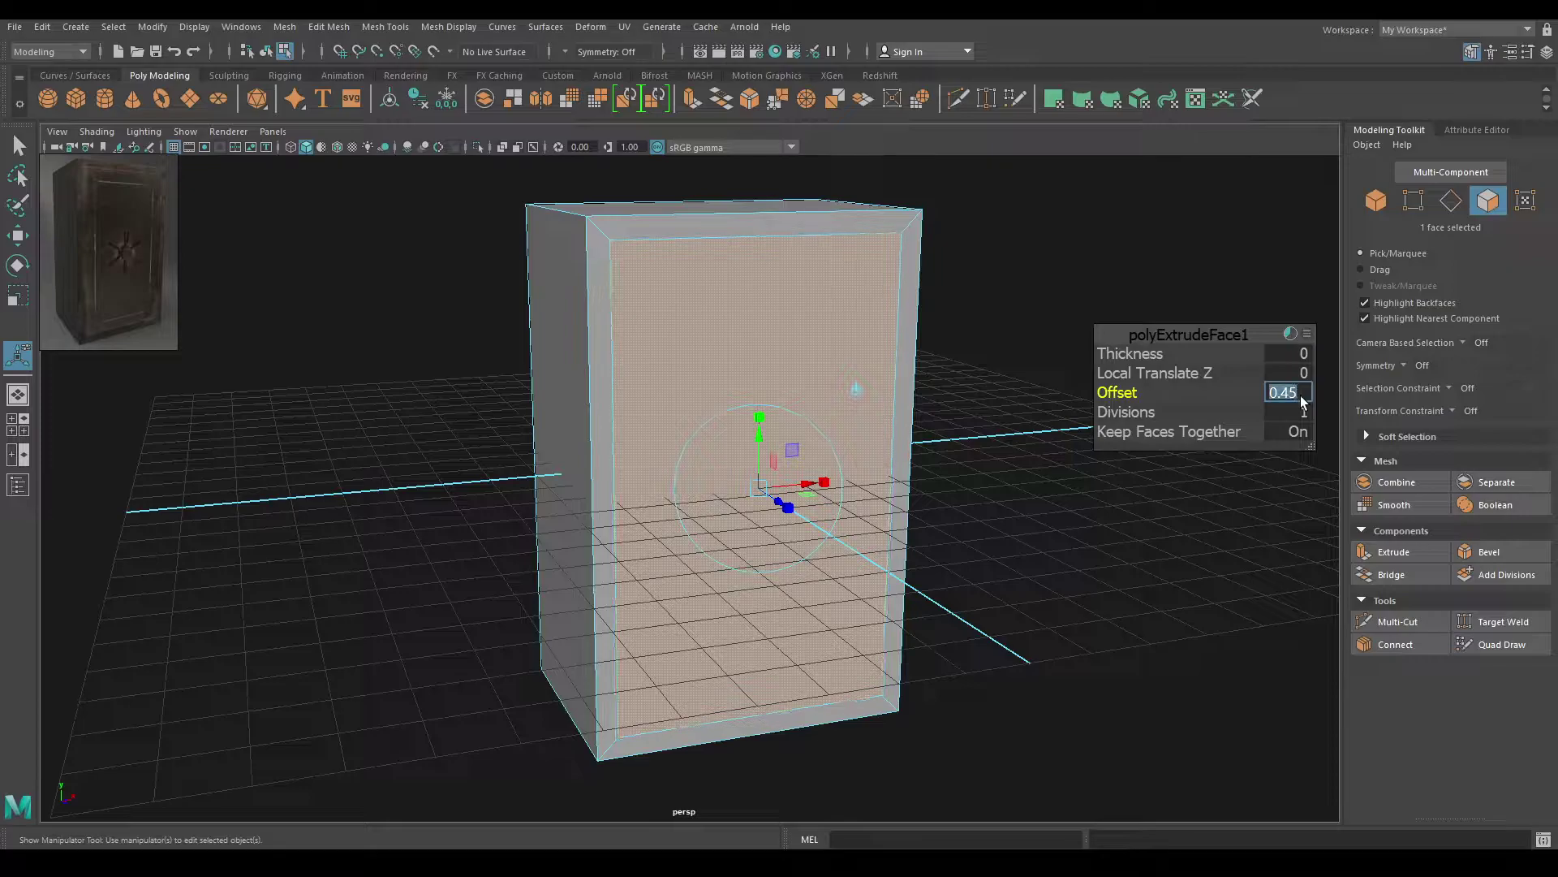
alt+drag(881, 386, 922, 407)
alt+right_drag(922, 407, 958, 418)
alt+drag(958, 418, 982, 401)
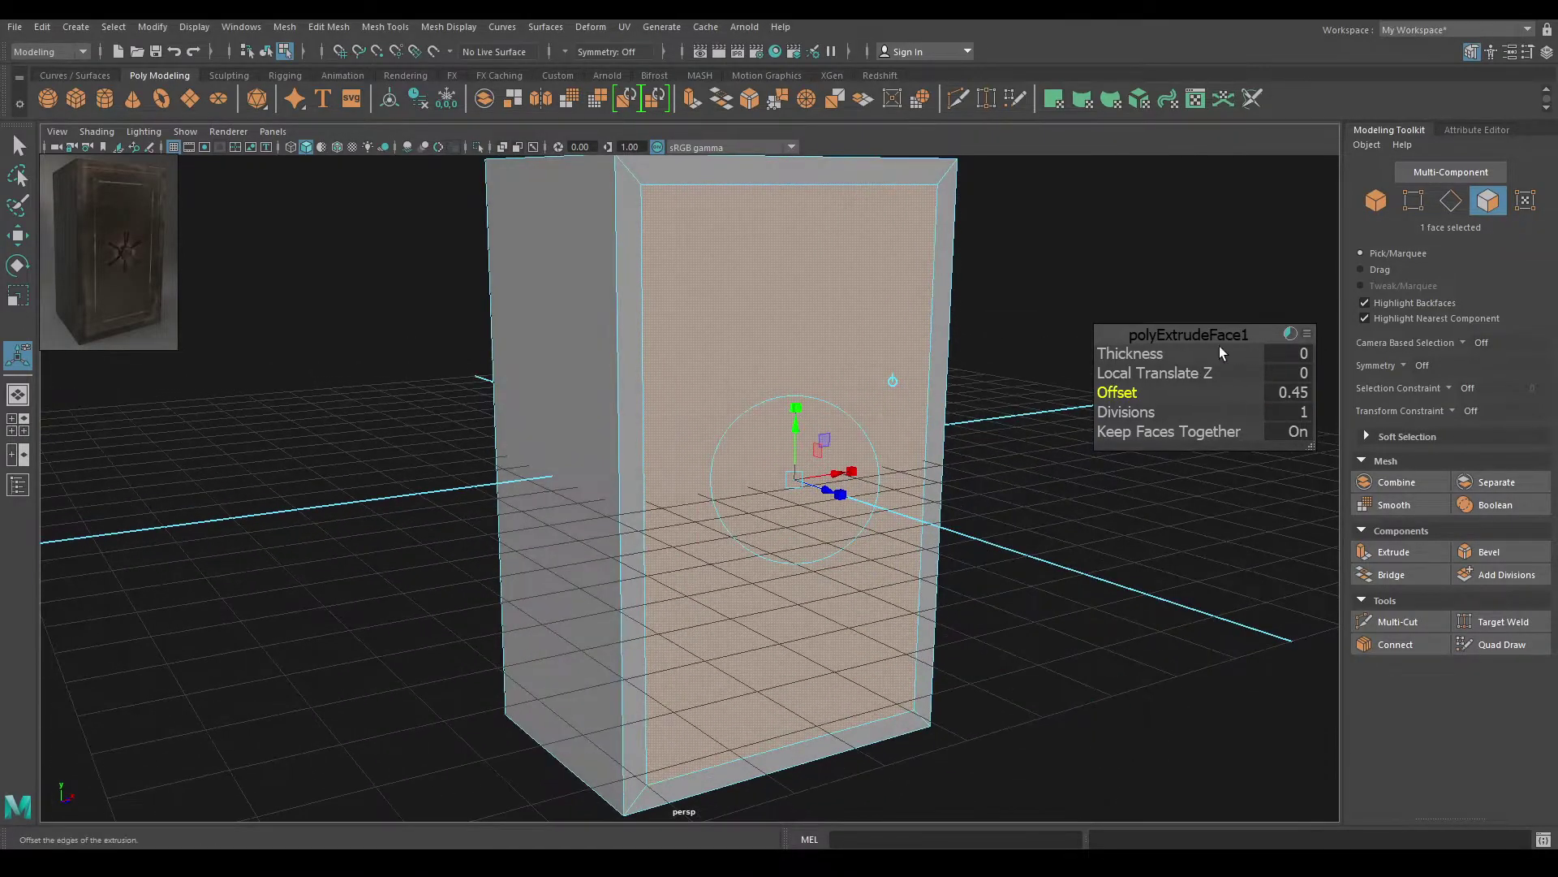
Extrude the inset front face back along Z to about -1.96, hollowing out the vault body
key(w)
alt+drag(984, 470, 901, 470)
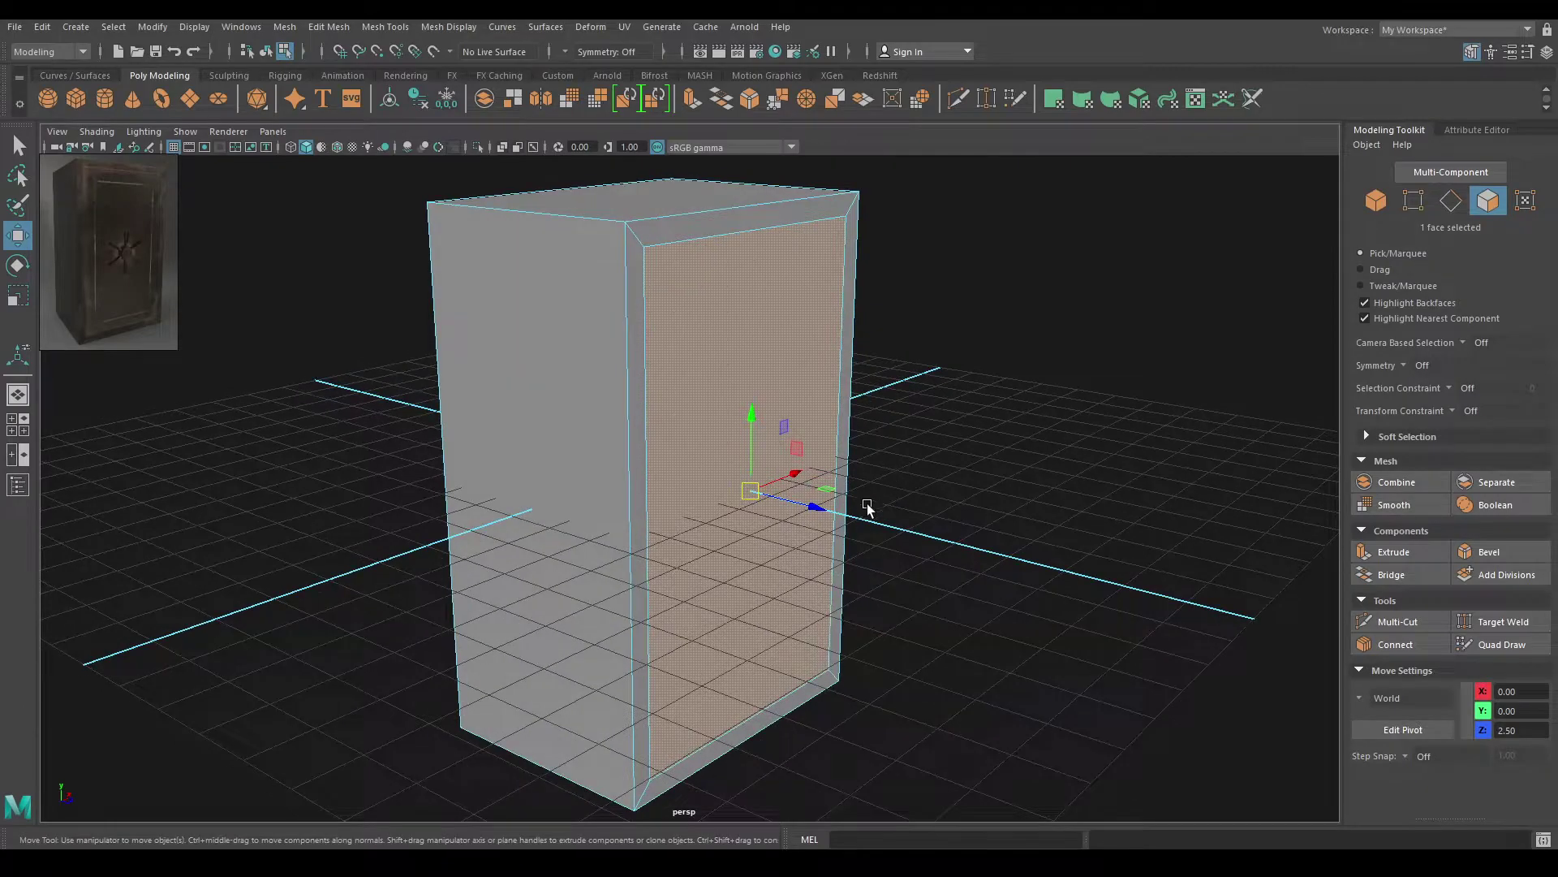
shift+click(815, 508)
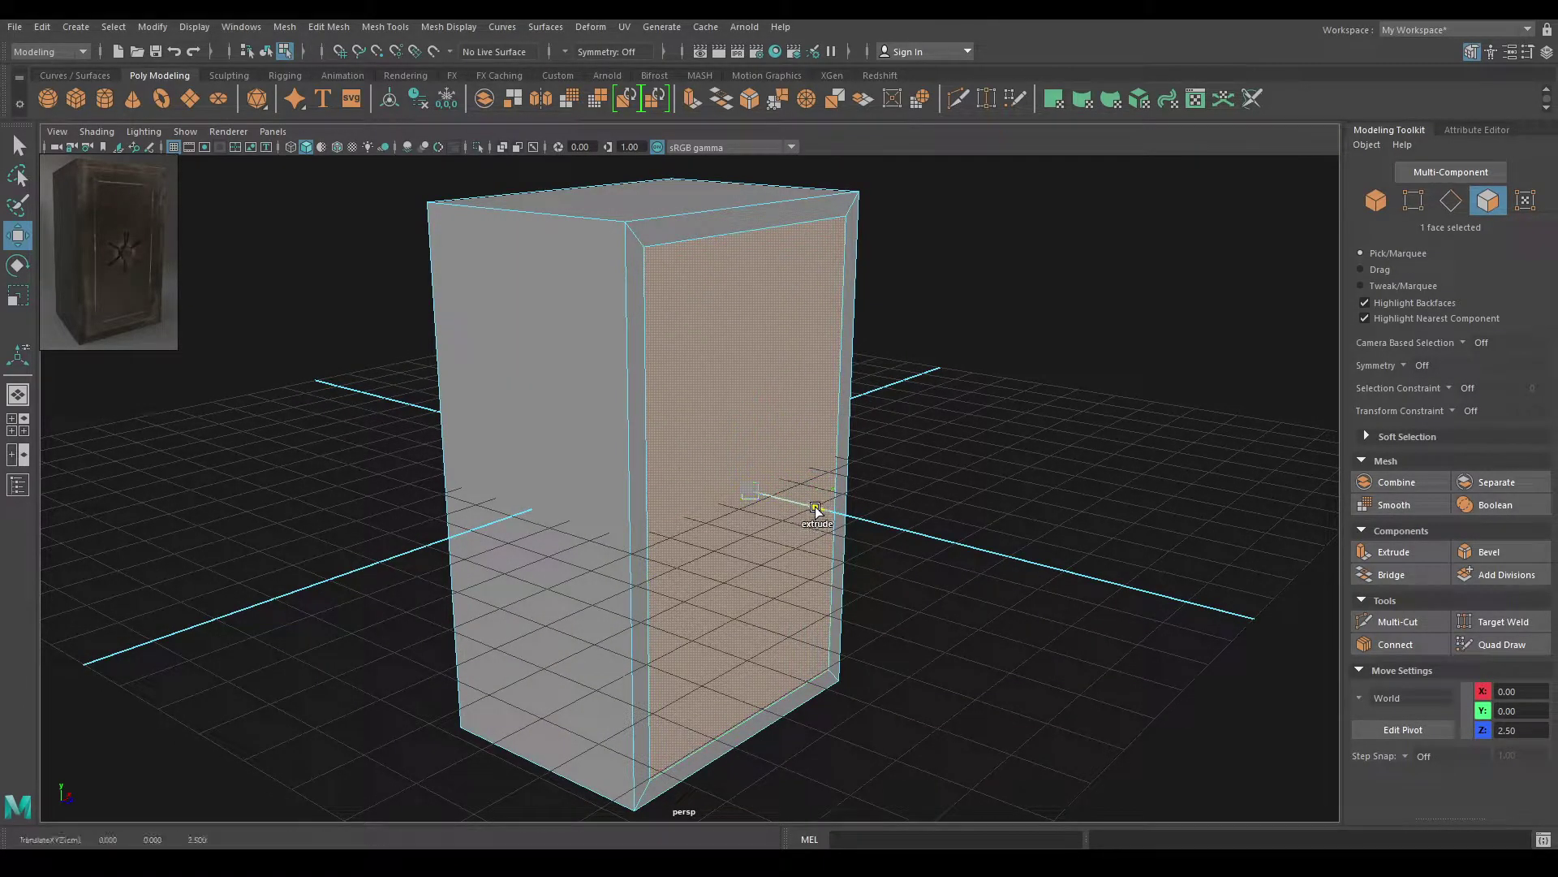
drag(822, 513, 473, 591)
alt+drag(714, 471, 702, 439)
scroll(754, 465, up, 1)
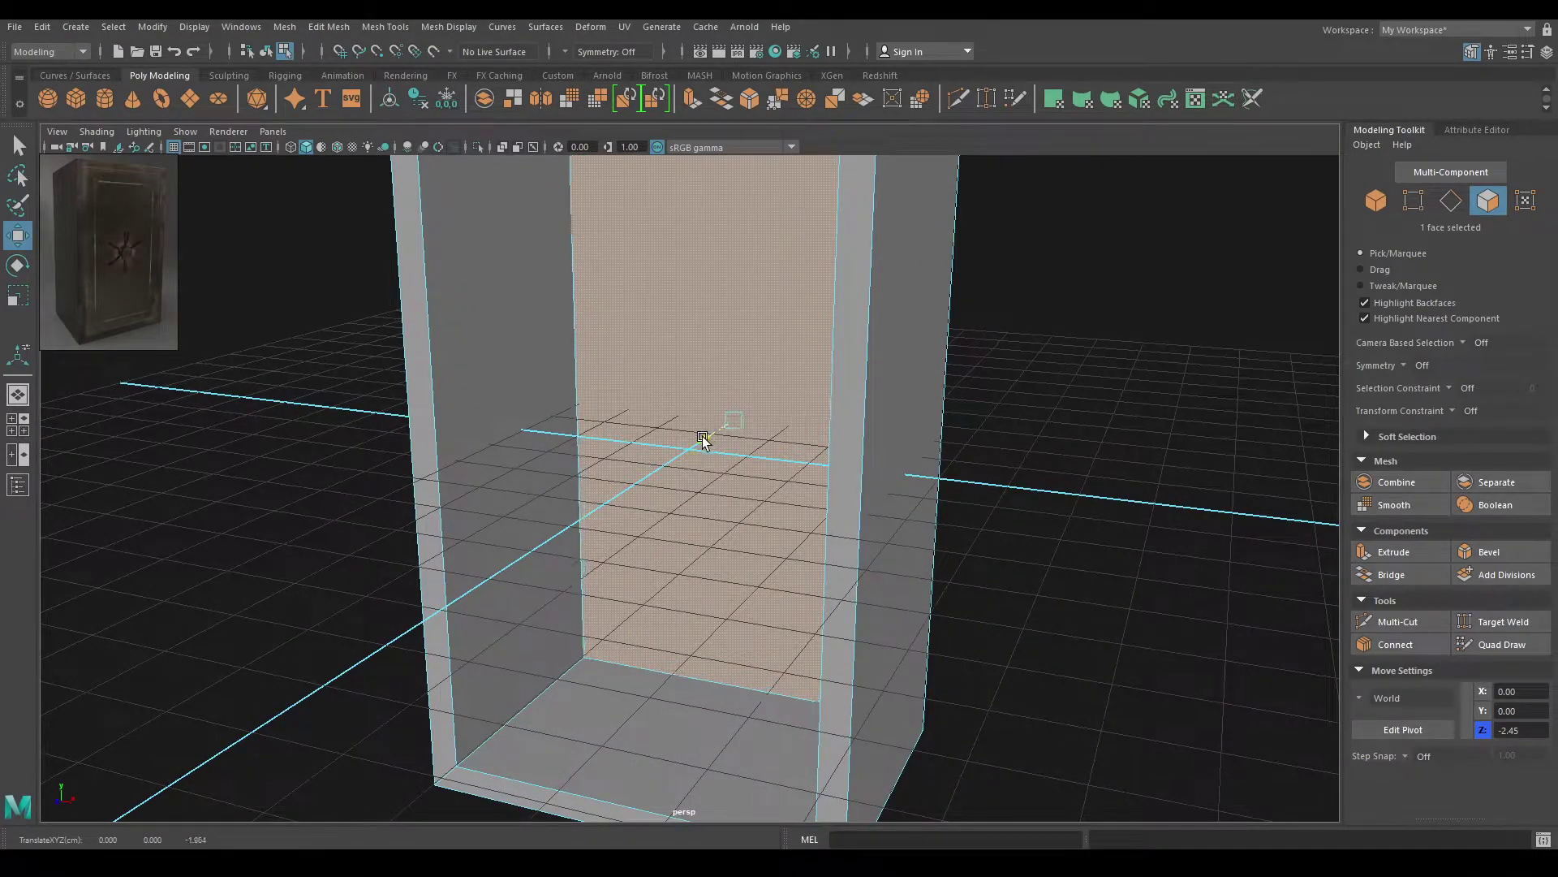
scroll(689, 488, down, 1)
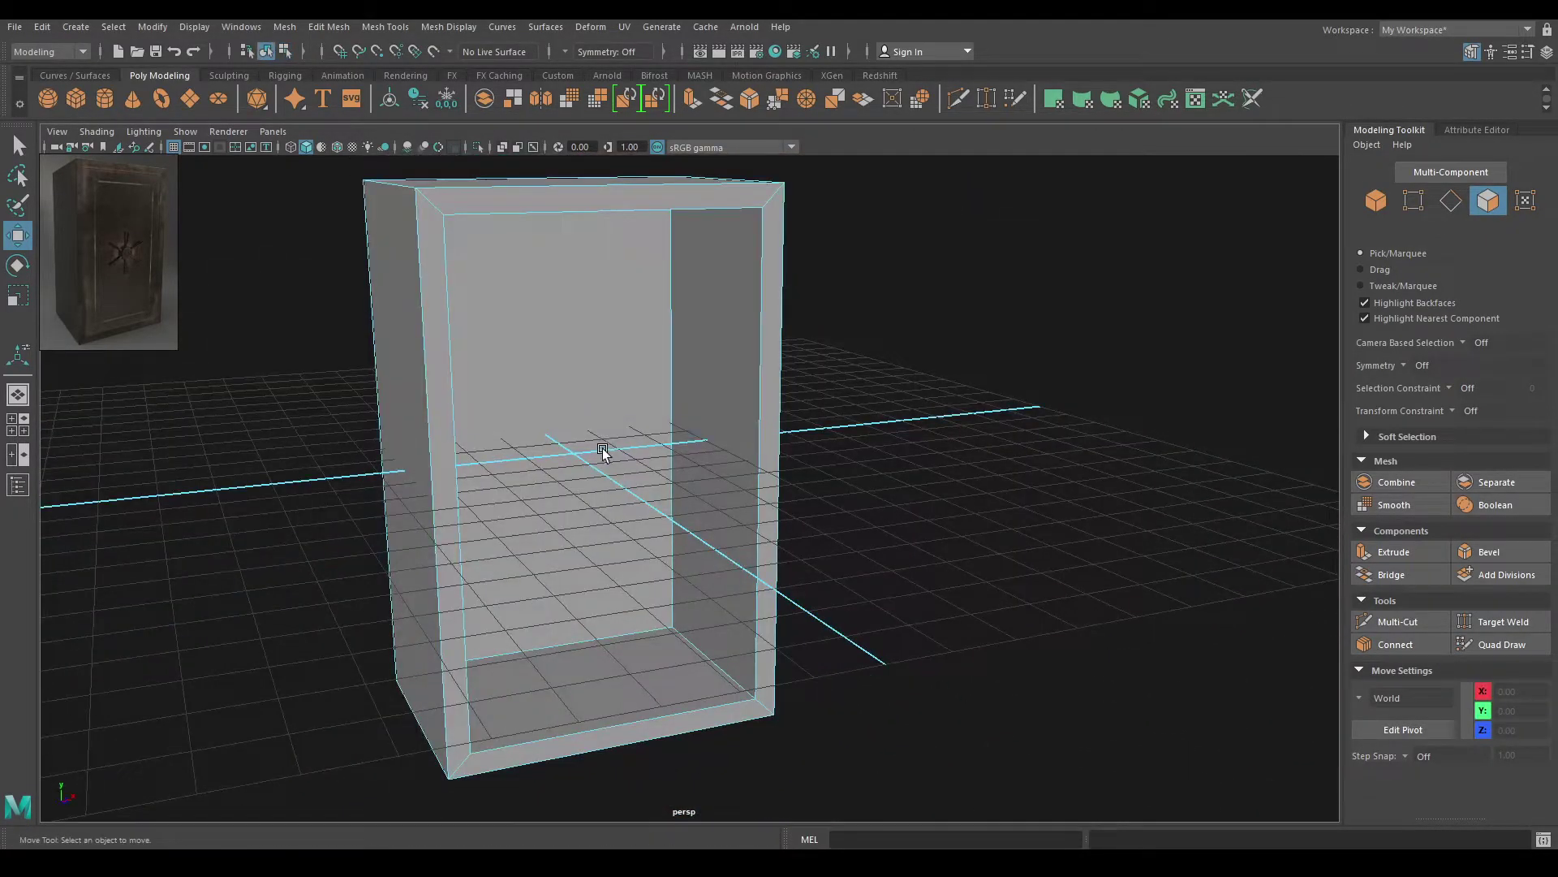
Duplicate the cavity's back face as a separate object and return to object mode
alt+drag(603, 452, 656, 464)
click(630, 389)
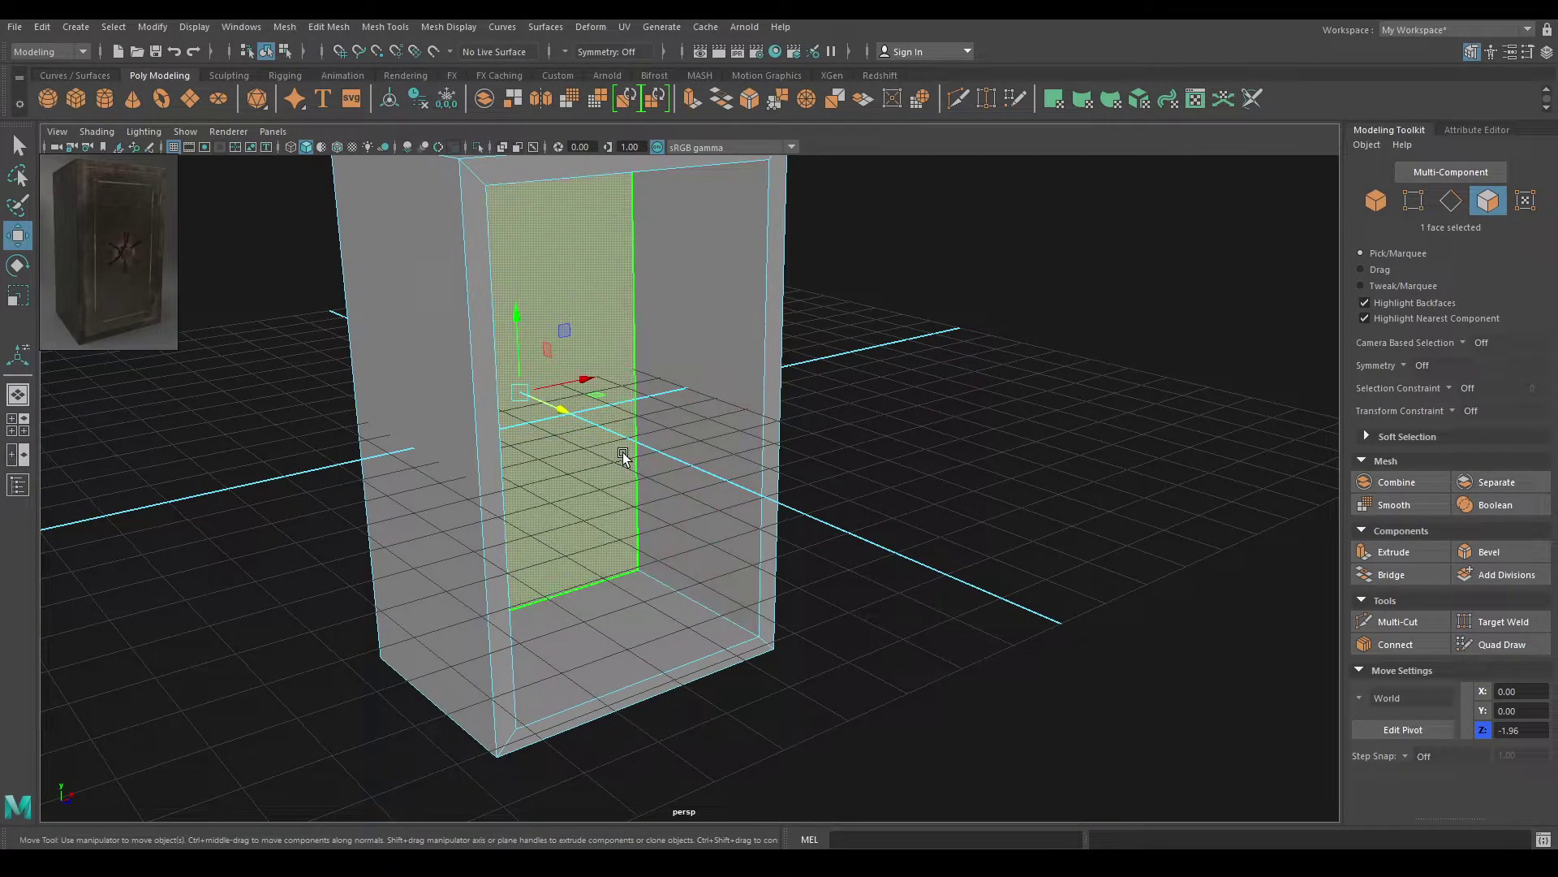
shift+right_drag(609, 331, 588, 625)
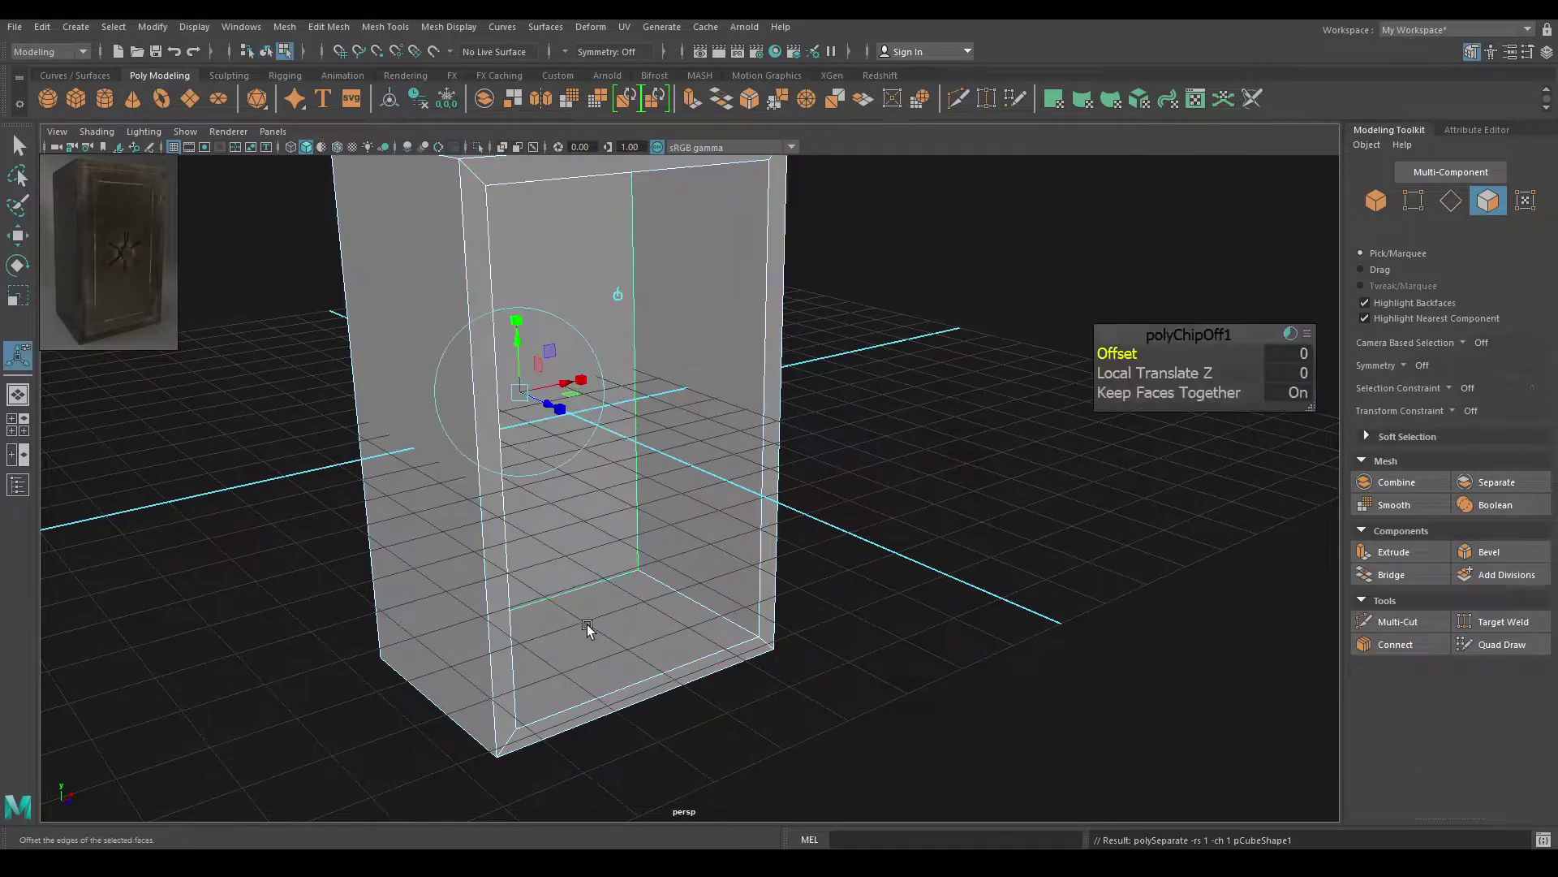
right_drag(584, 404, 641, 384)
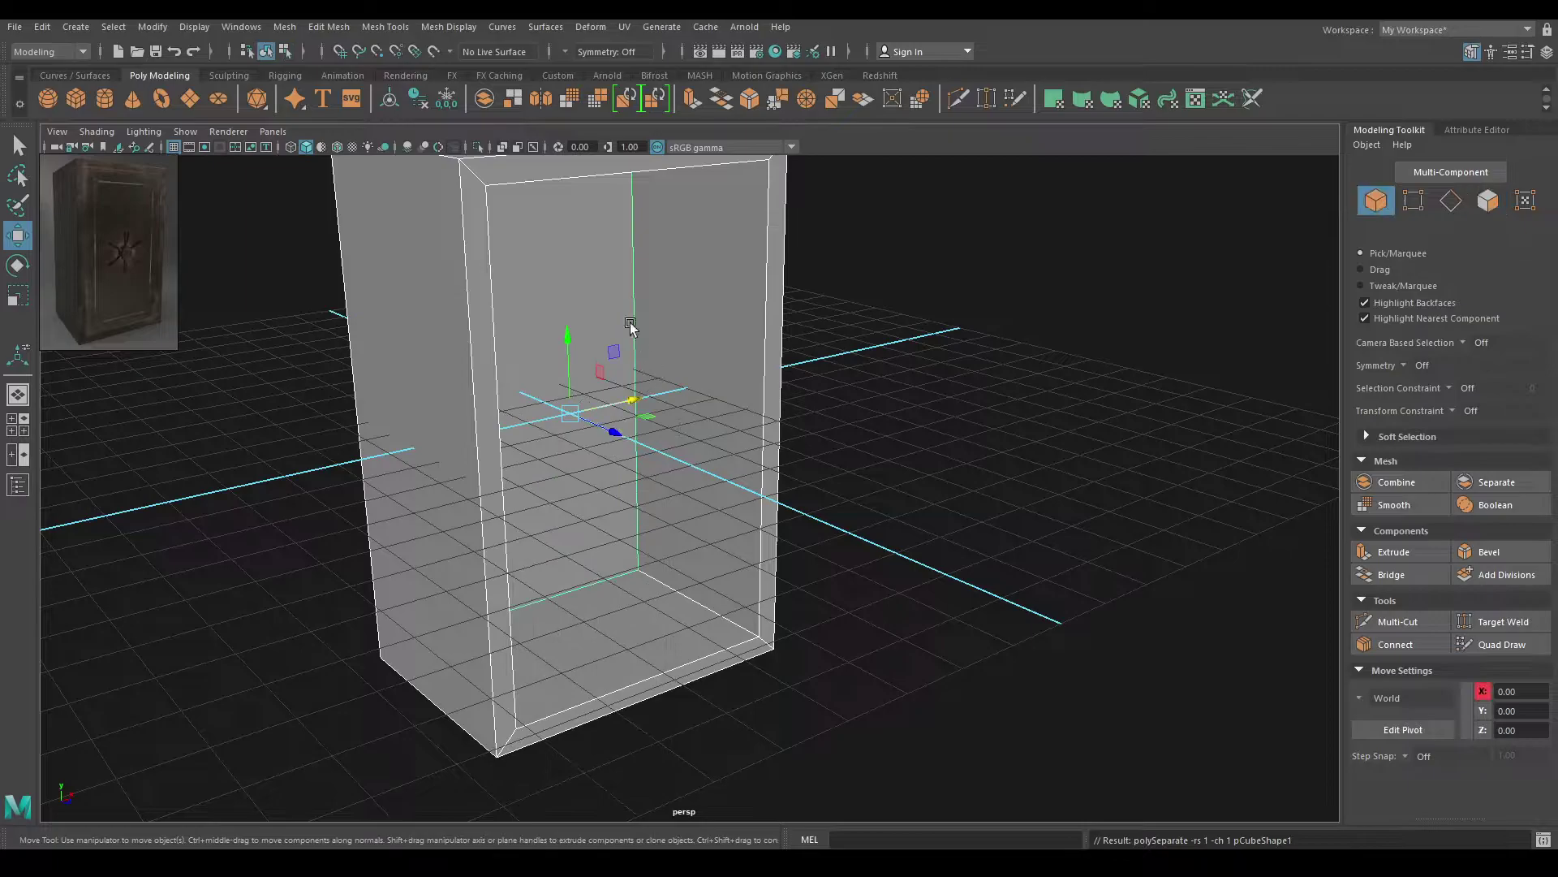
Move the duplicated panel out in front of the vault to about Z 12.12 and hide it
alt+drag(620, 418, 635, 569)
drag(615, 433, 1075, 481)
scroll(1191, 583, down, 3)
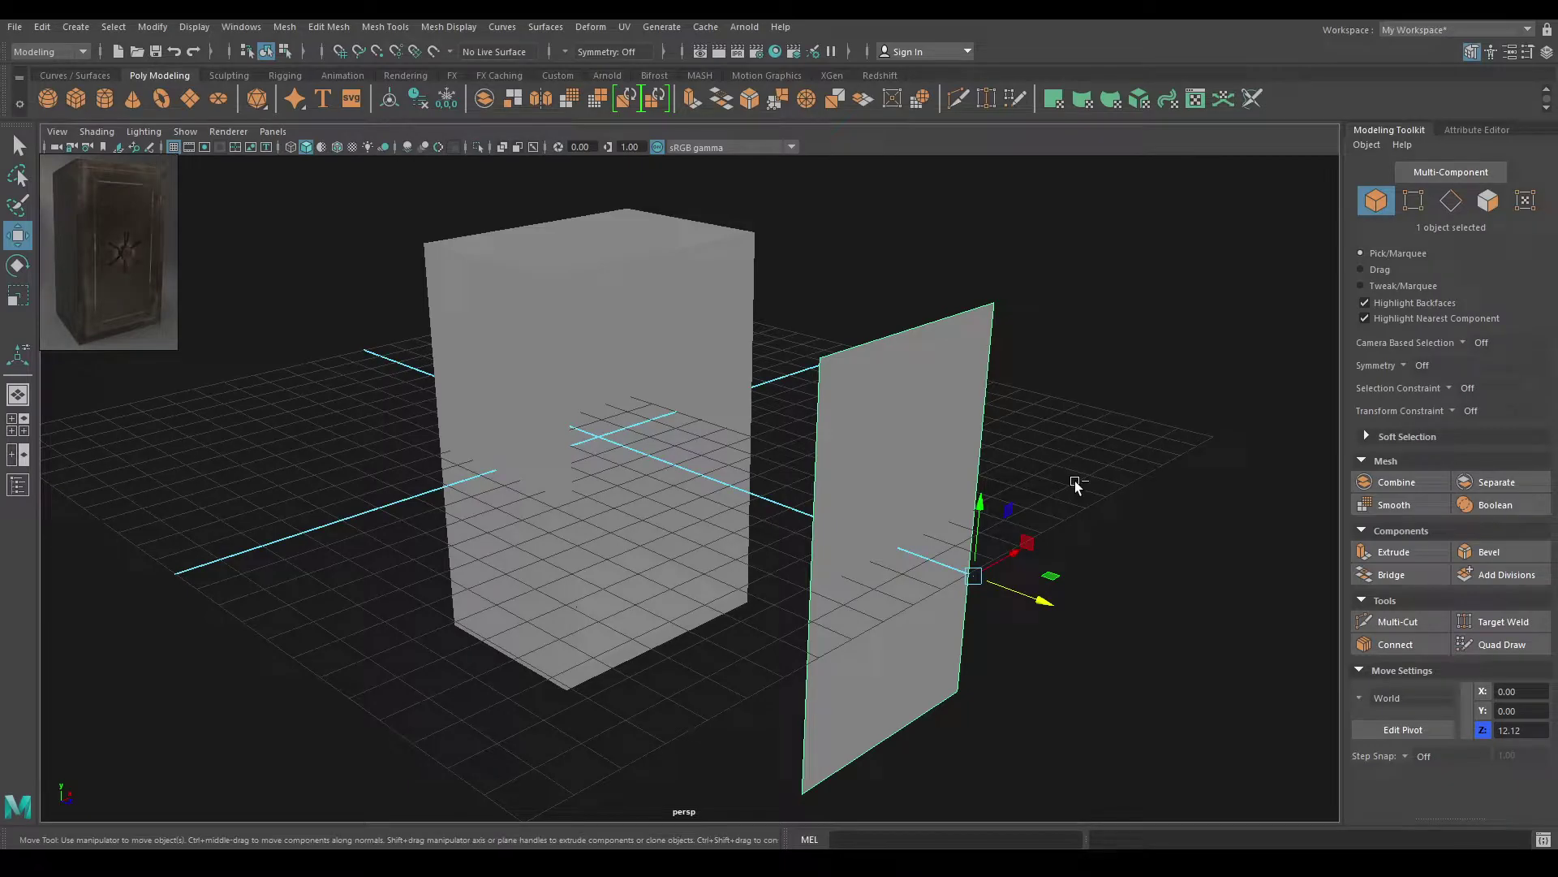
key(ctrl+h)
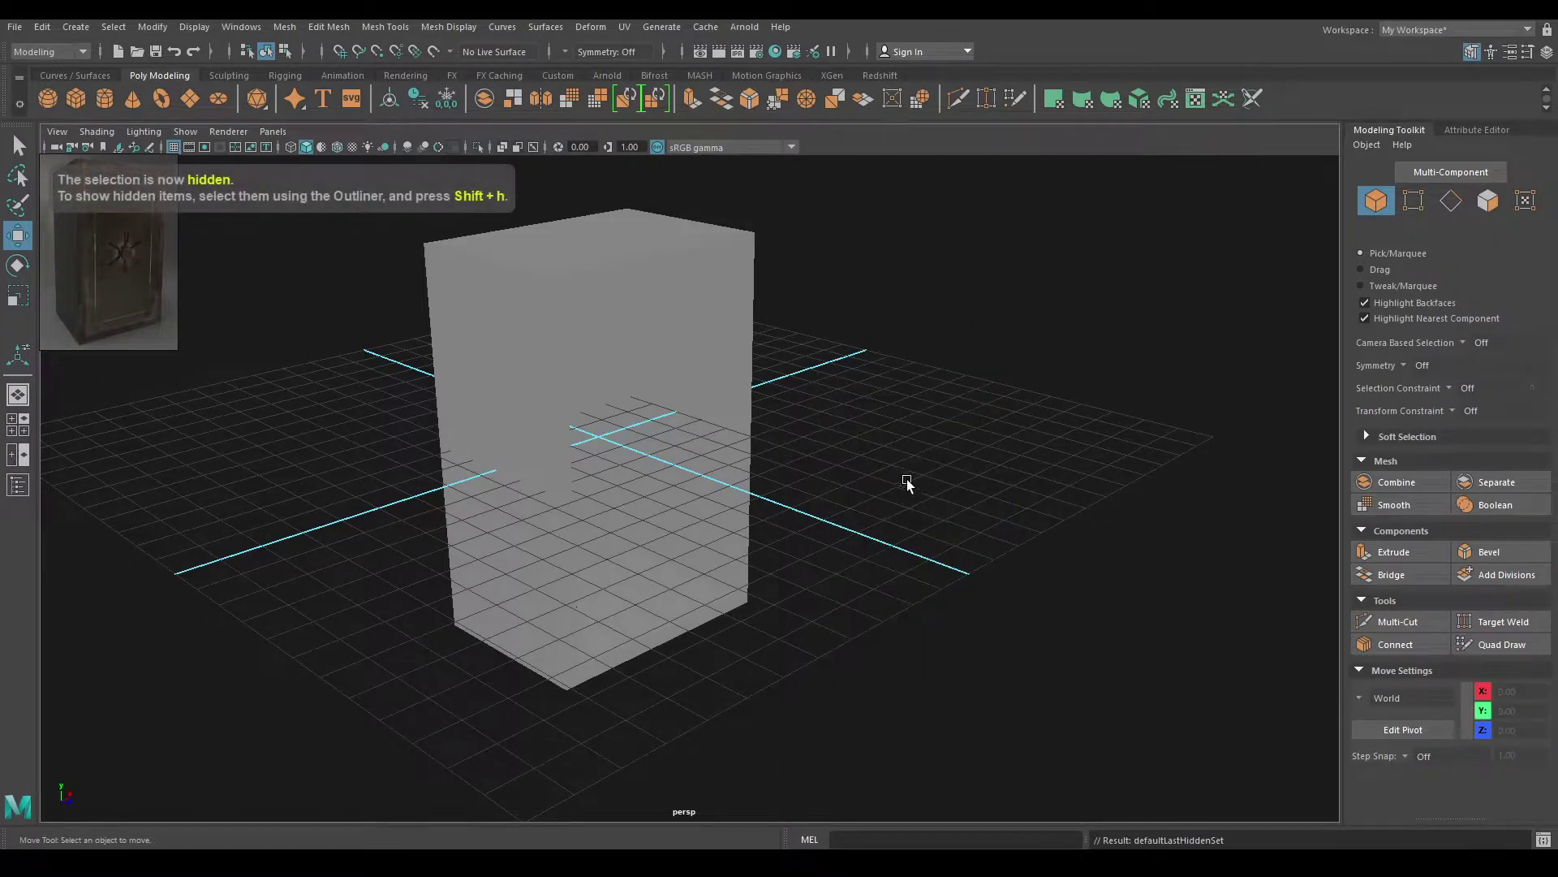
Turn on the wireframe overlay for the shaded vault body
click(336, 149)
mouse_move(792, 389)
alt+mouse_down()
mouse_move(708, 374)
mouse_move(738, 490)
alt+mouse_up()
scroll(708, 374, up, 2)
alt+drag(837, 419, 618, 311)
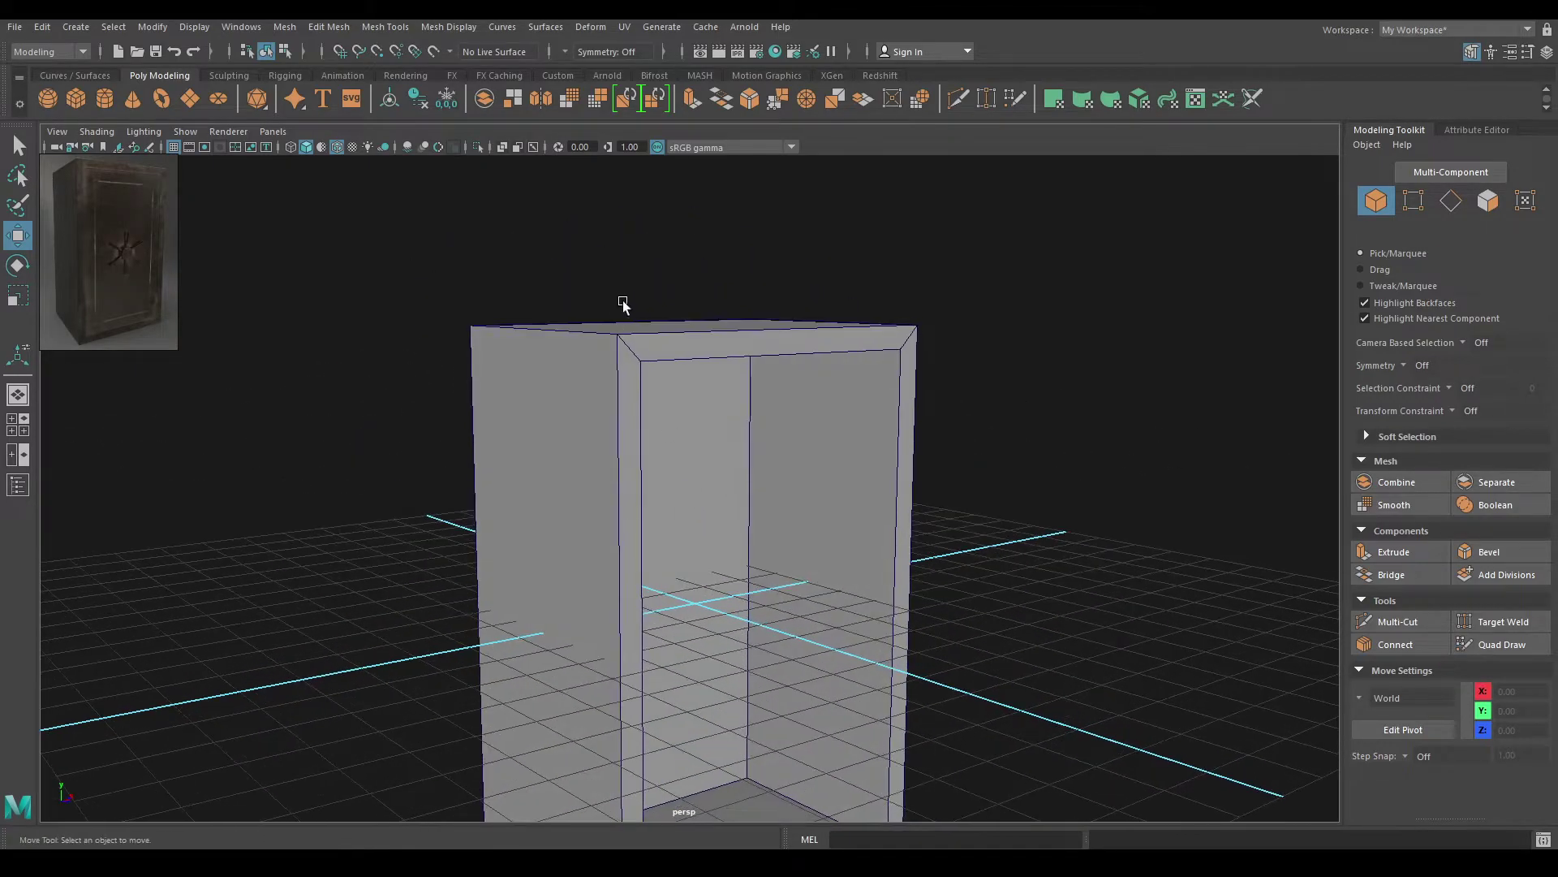
Bevel all edges of the vault body with a fraction of 0.2 and 3 segments
right_drag(615, 323, 607, 292)
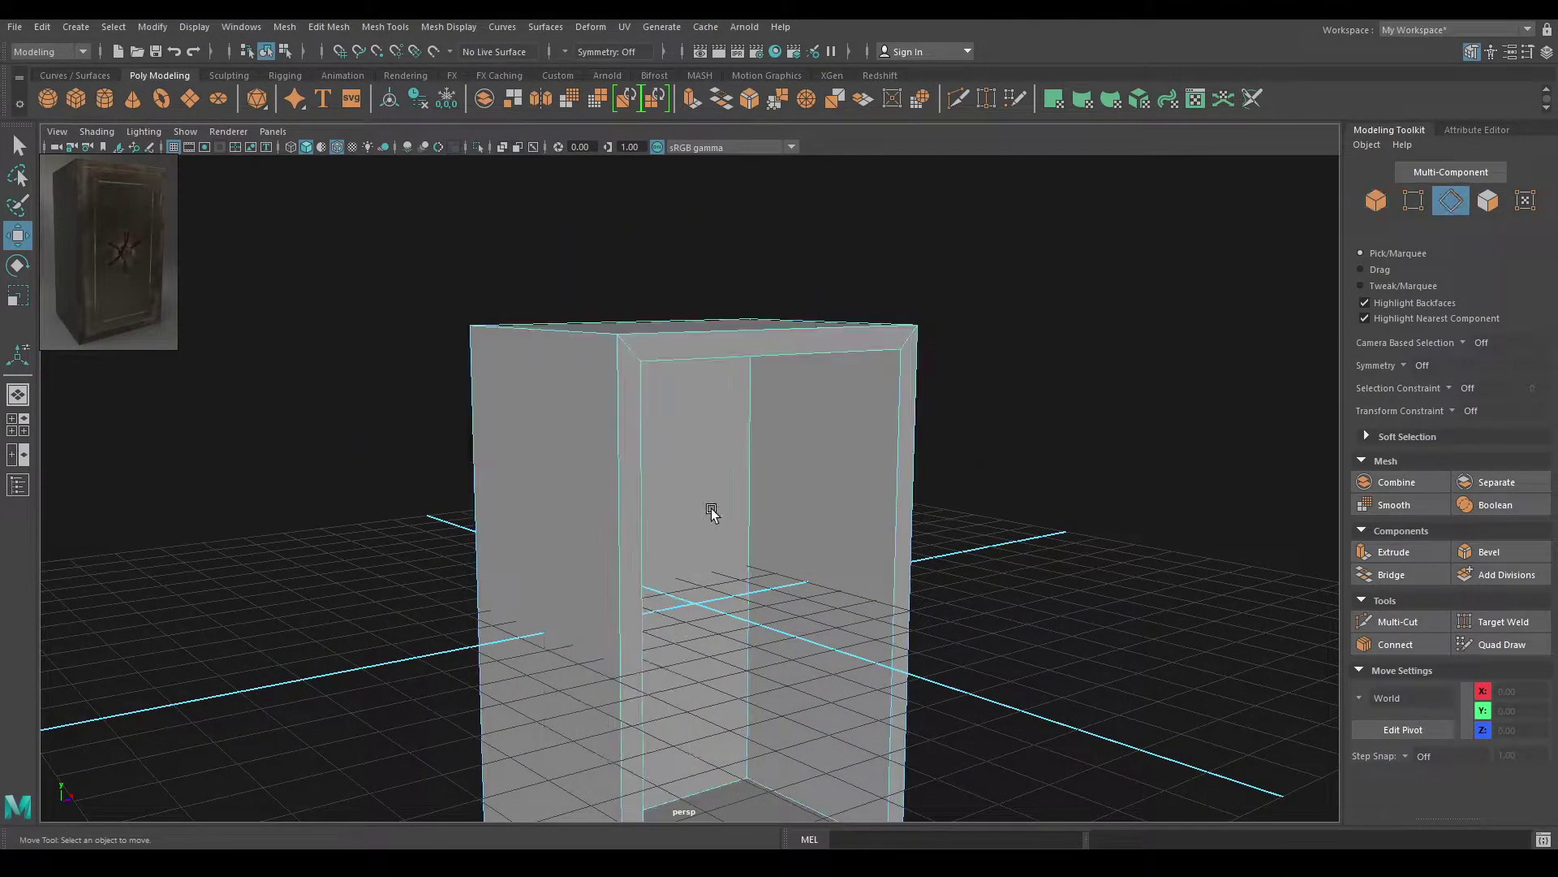
scroll(704, 484, down, 5)
drag(525, 313, 943, 761)
alt+drag(706, 511, 620, 482)
scroll(620, 483, up, 2)
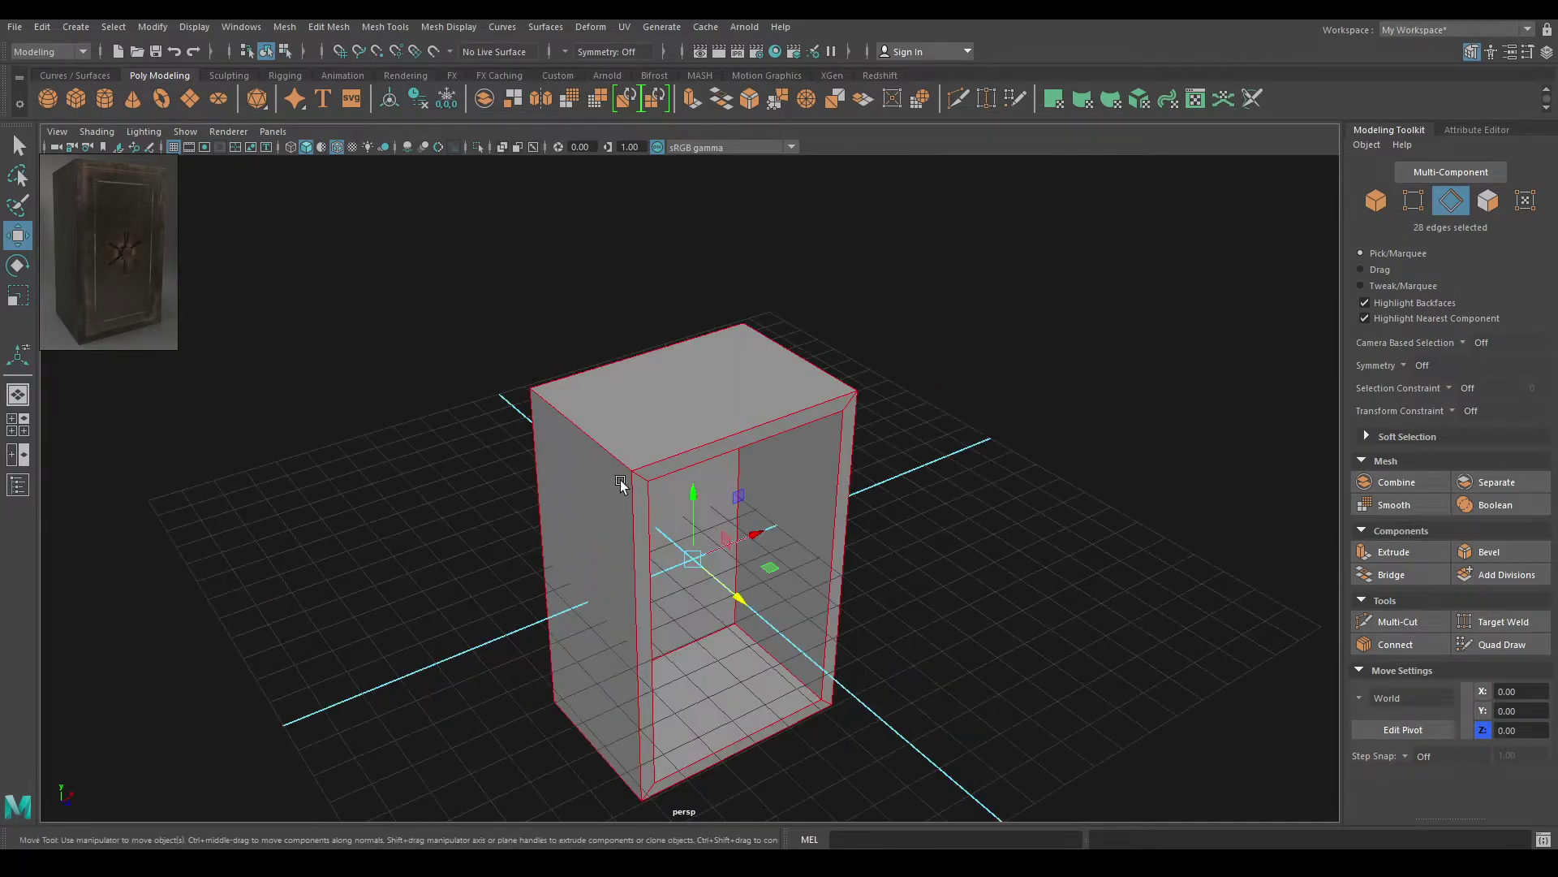
scroll(620, 482, up, 5)
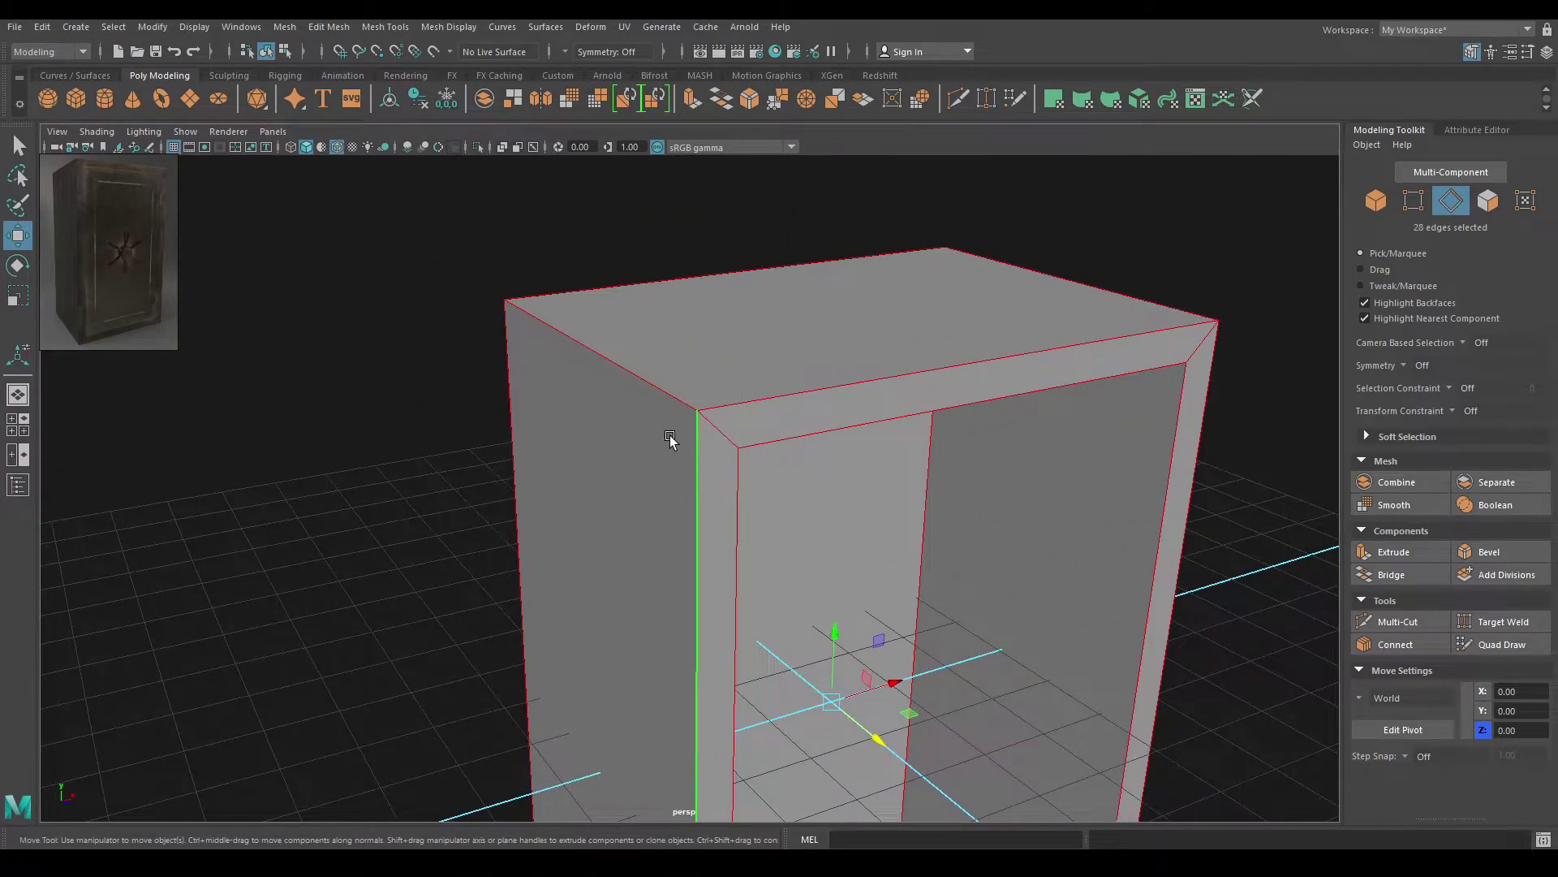
shift+right_drag(671, 437, 740, 440)
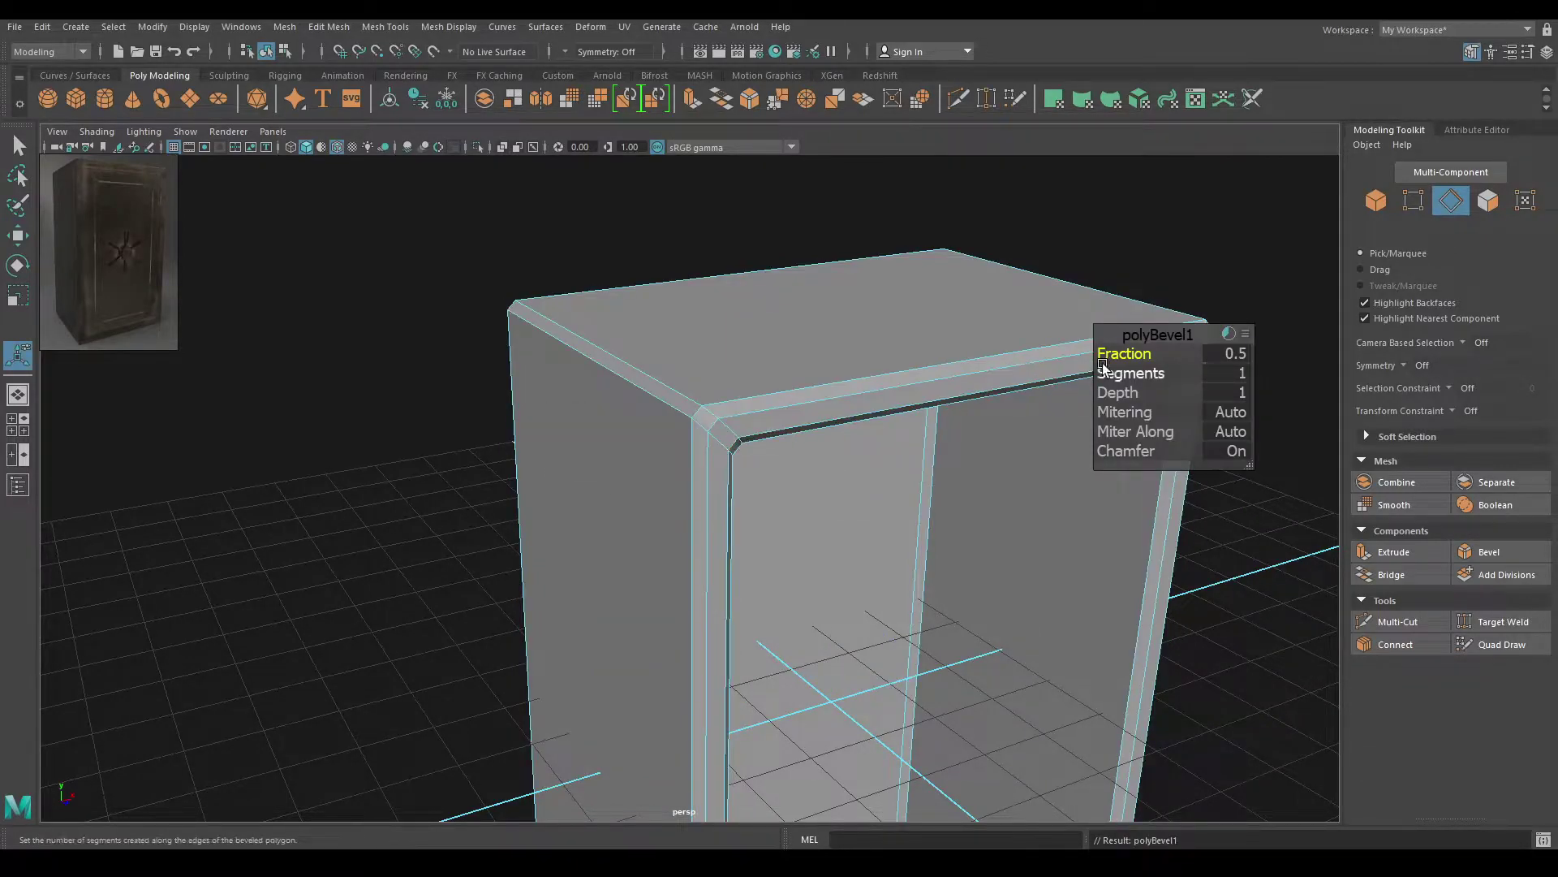
drag(1122, 350, 1101, 353)
click(1226, 354)
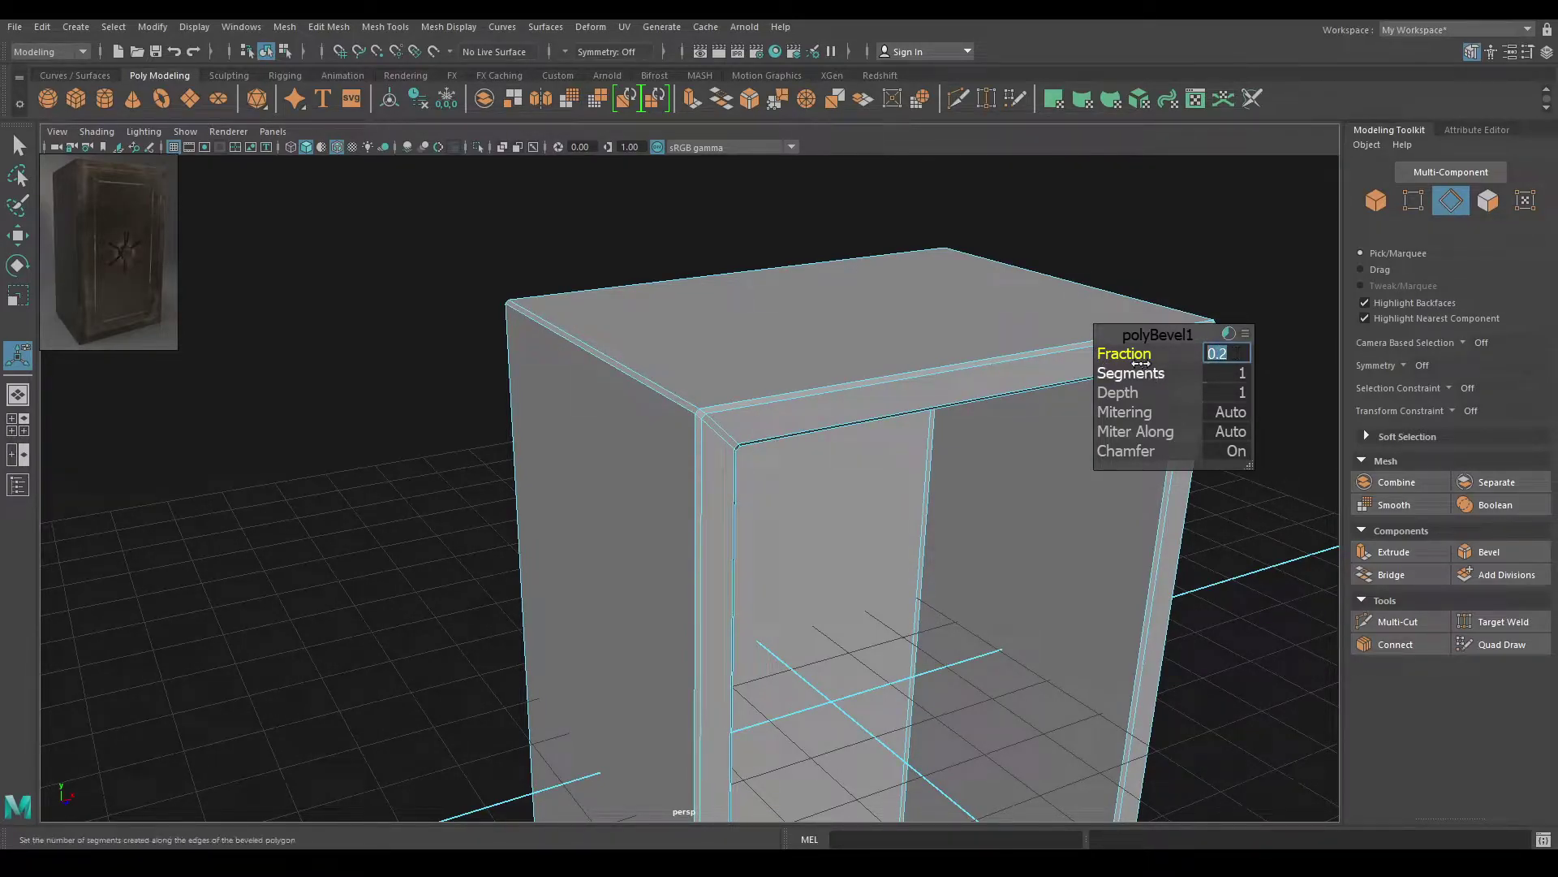
click(1232, 373)
text(3)
key(Return)
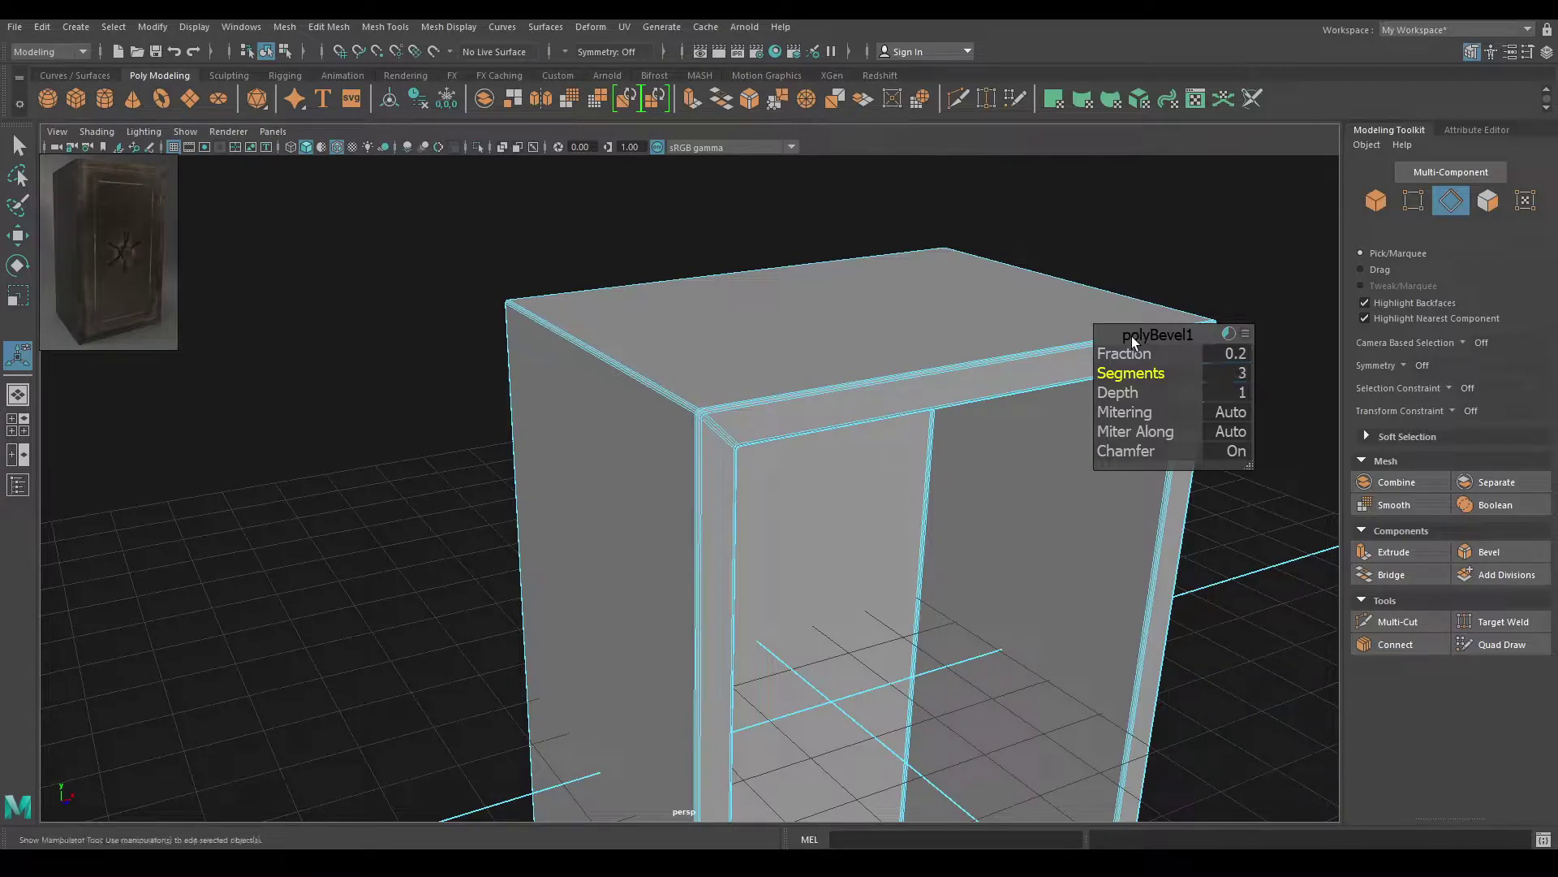
Return the vault body to object mode, turn off the wireframe overlay and clear the selection
key(w)
alt+drag(1063, 592, 866, 461)
right_drag(864, 414, 938, 392)
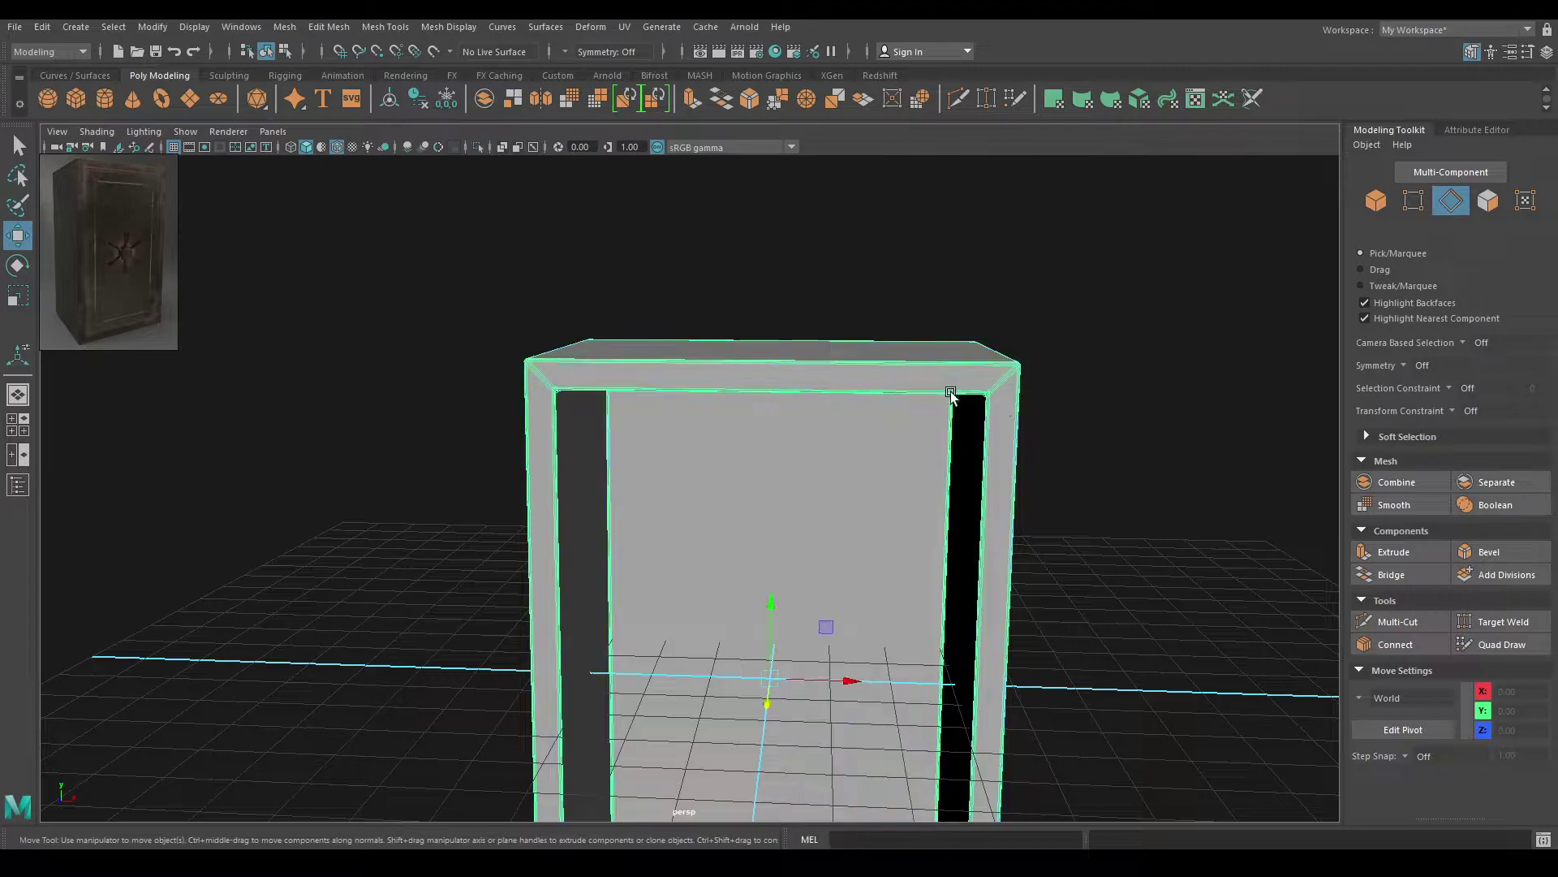
alt+drag(939, 390, 967, 391)
click(335, 148)
scroll(791, 475, up, 5)
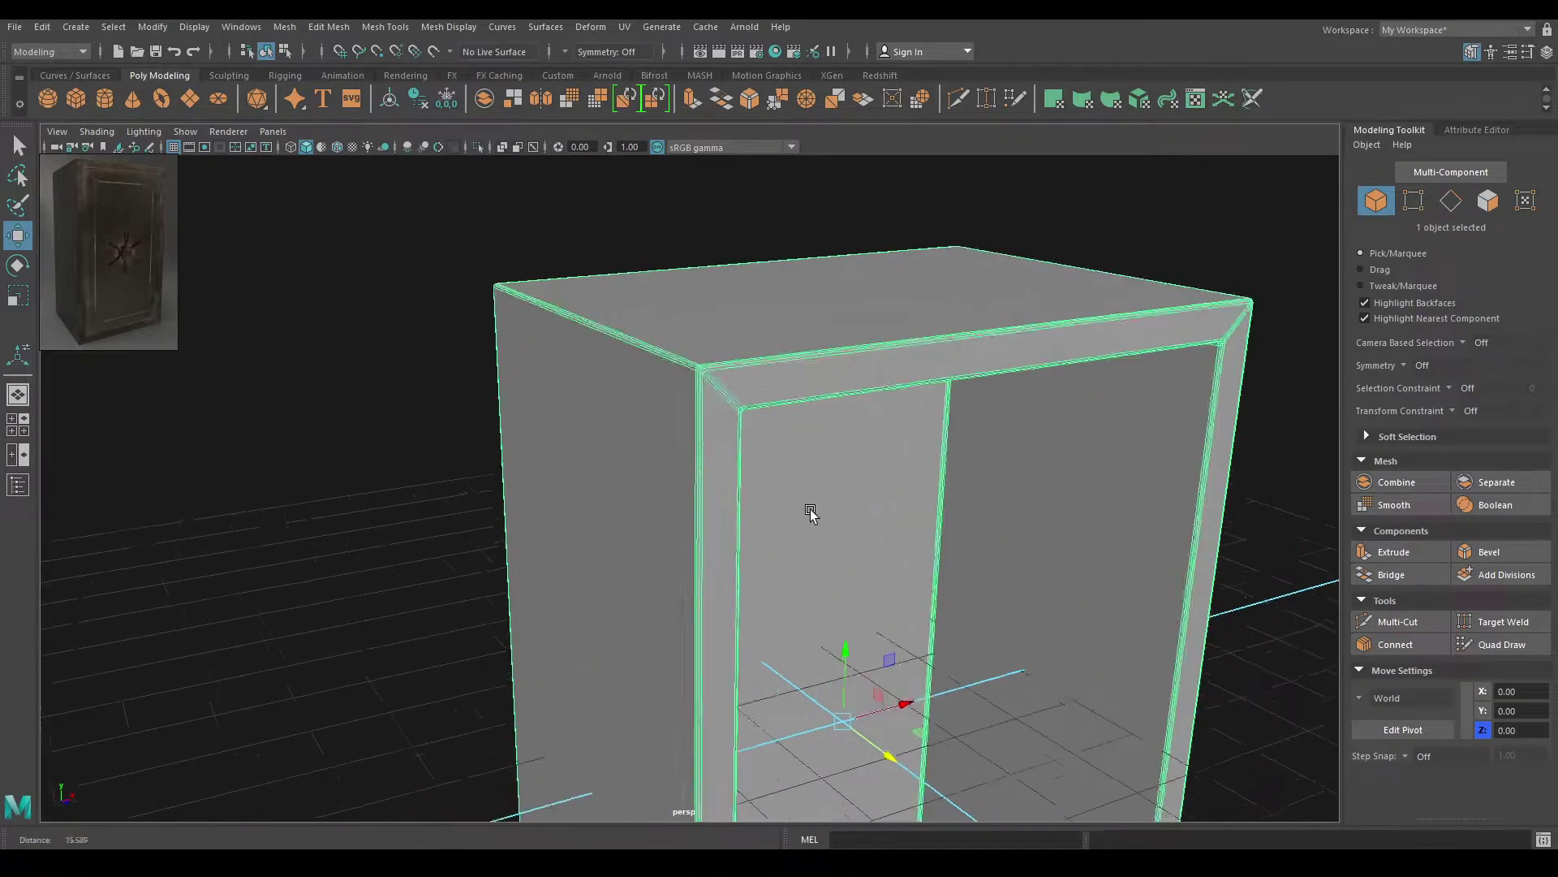
click(379, 429)
Examine the vault body's bevelled edges and unhide the detached front panel
scroll(776, 582, down, 5)
mouse_move(667, 390)
alt+mouse_down()
mouse_move(646, 388)
mouse_move(660, 285)
mouse_move(665, 414)
mouse_move(720, 337)
alt+mouse_up()
scroll(766, 410, up, 5)
alt+middle_drag(767, 410, 729, 488)
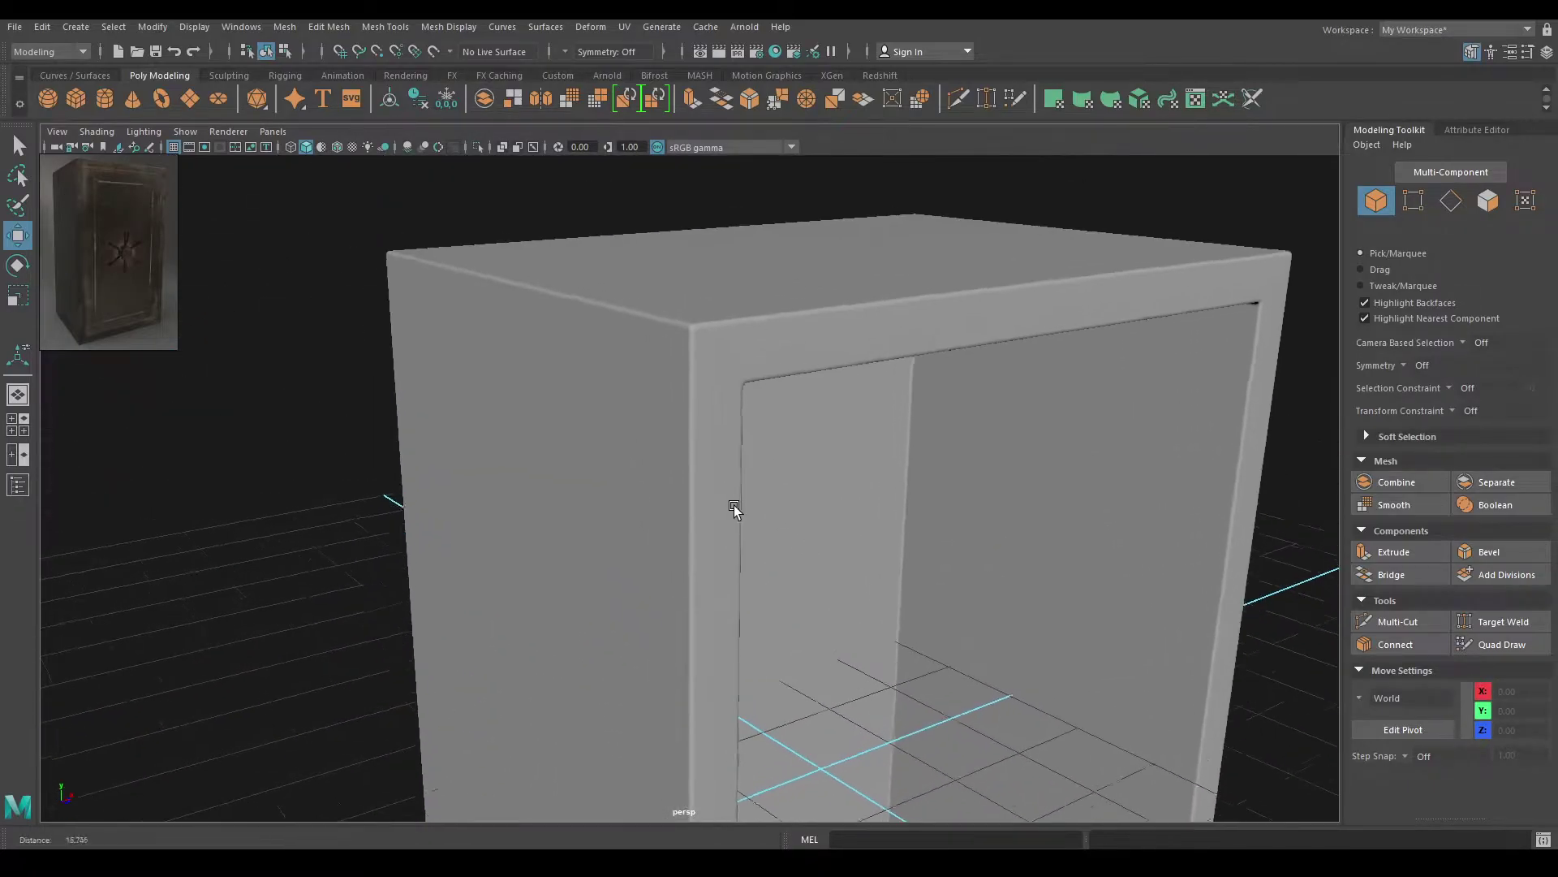
alt+drag(728, 489, 743, 591)
scroll(774, 588, down, 5)
alt+middle_drag(774, 587, 612, 264)
scroll(612, 264, down, 3)
alt+drag(612, 266, 1015, 461)
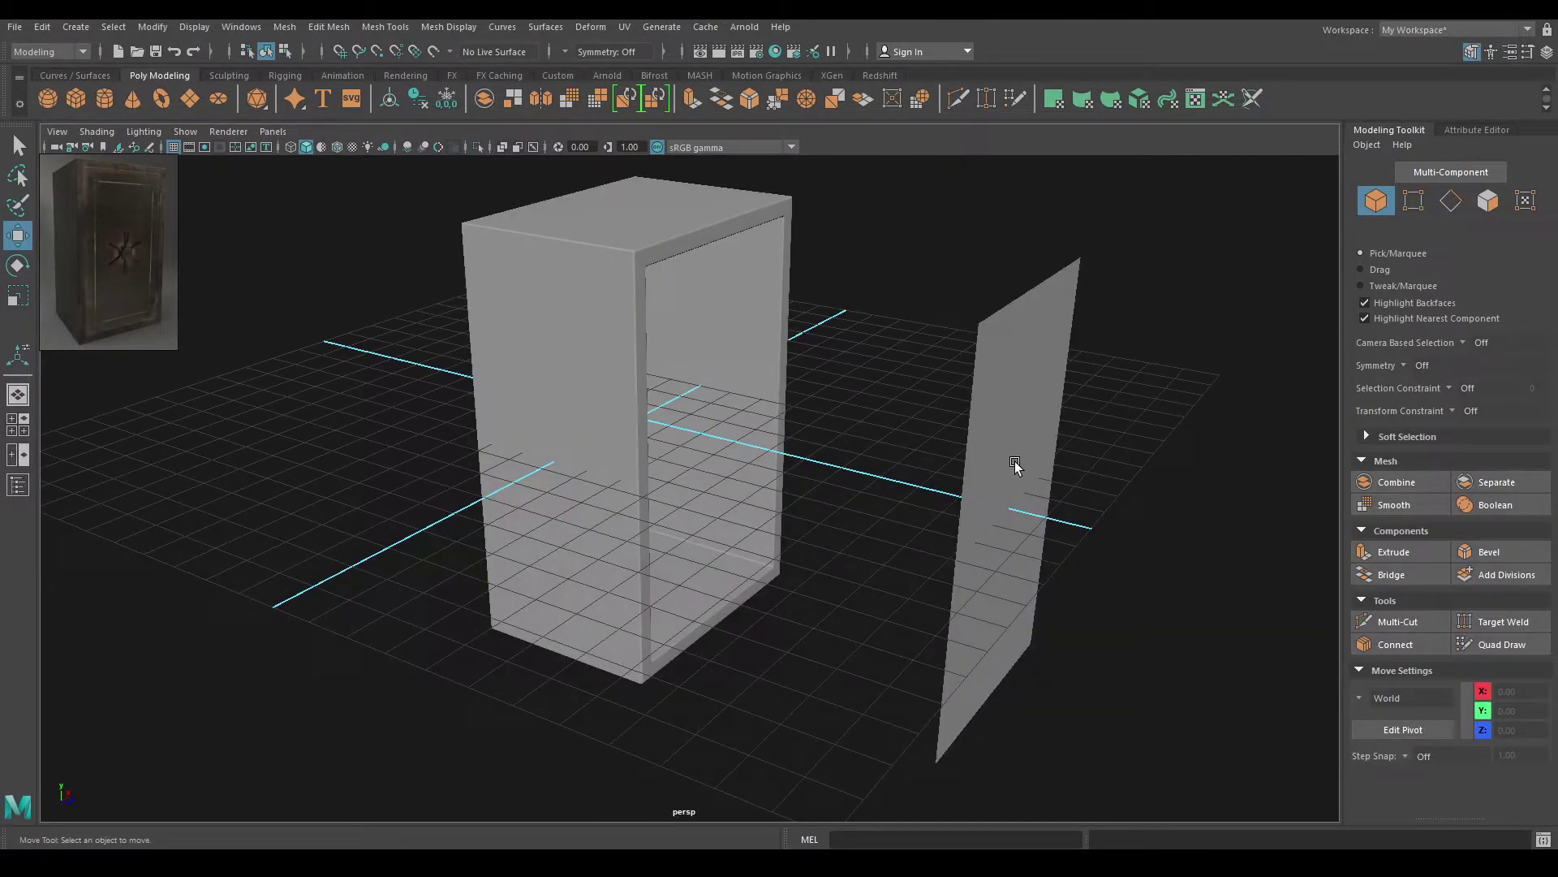
Select the detached front panel and center its pivot
click(1014, 461)
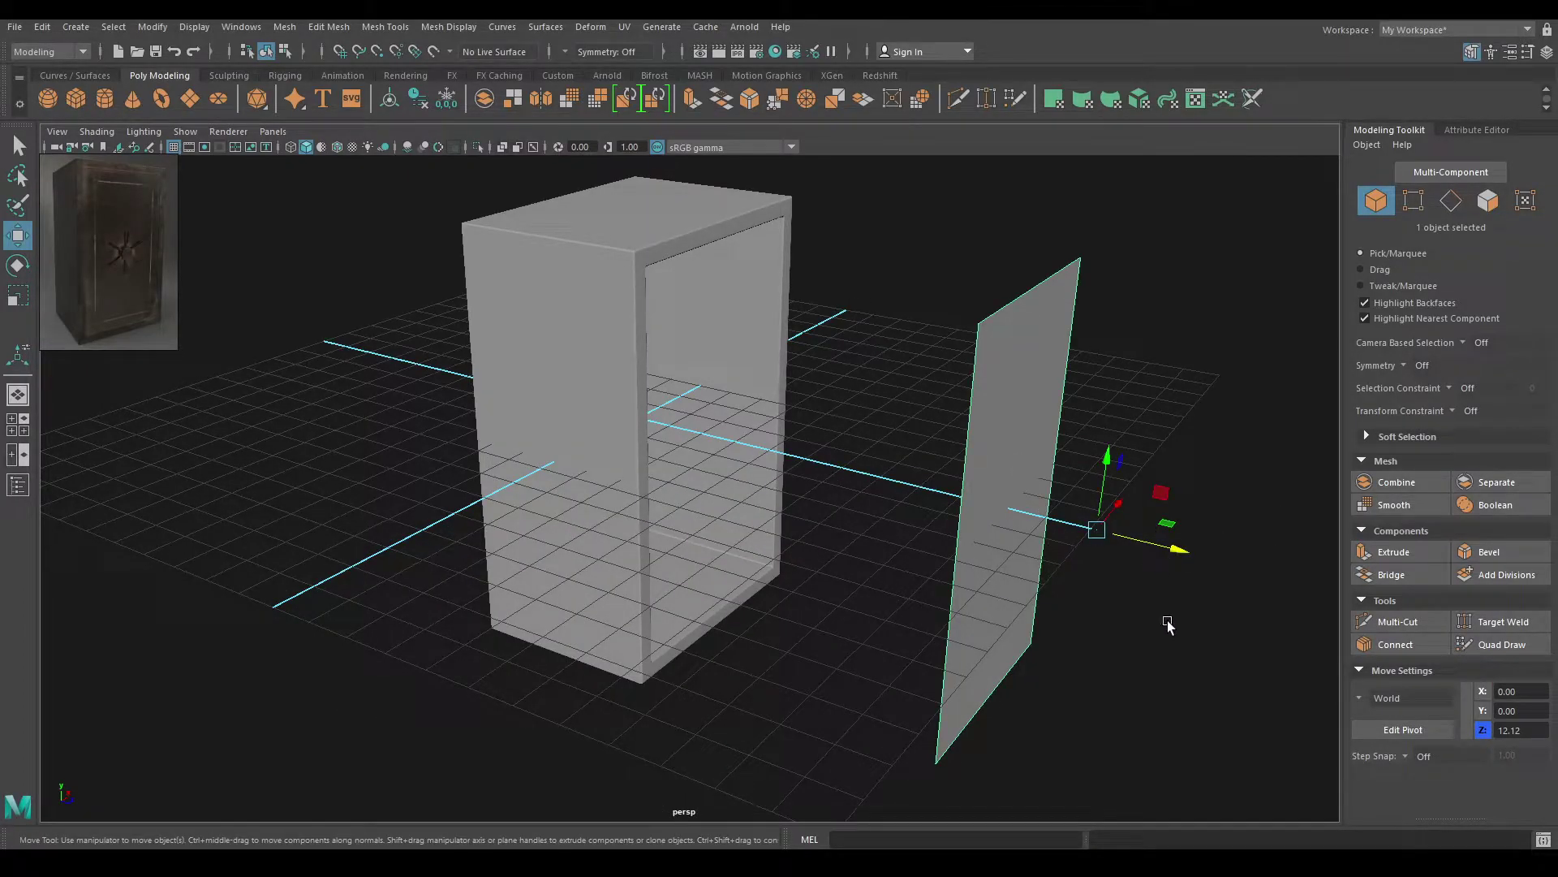
alt+drag(1147, 588, 878, 403)
key(space)
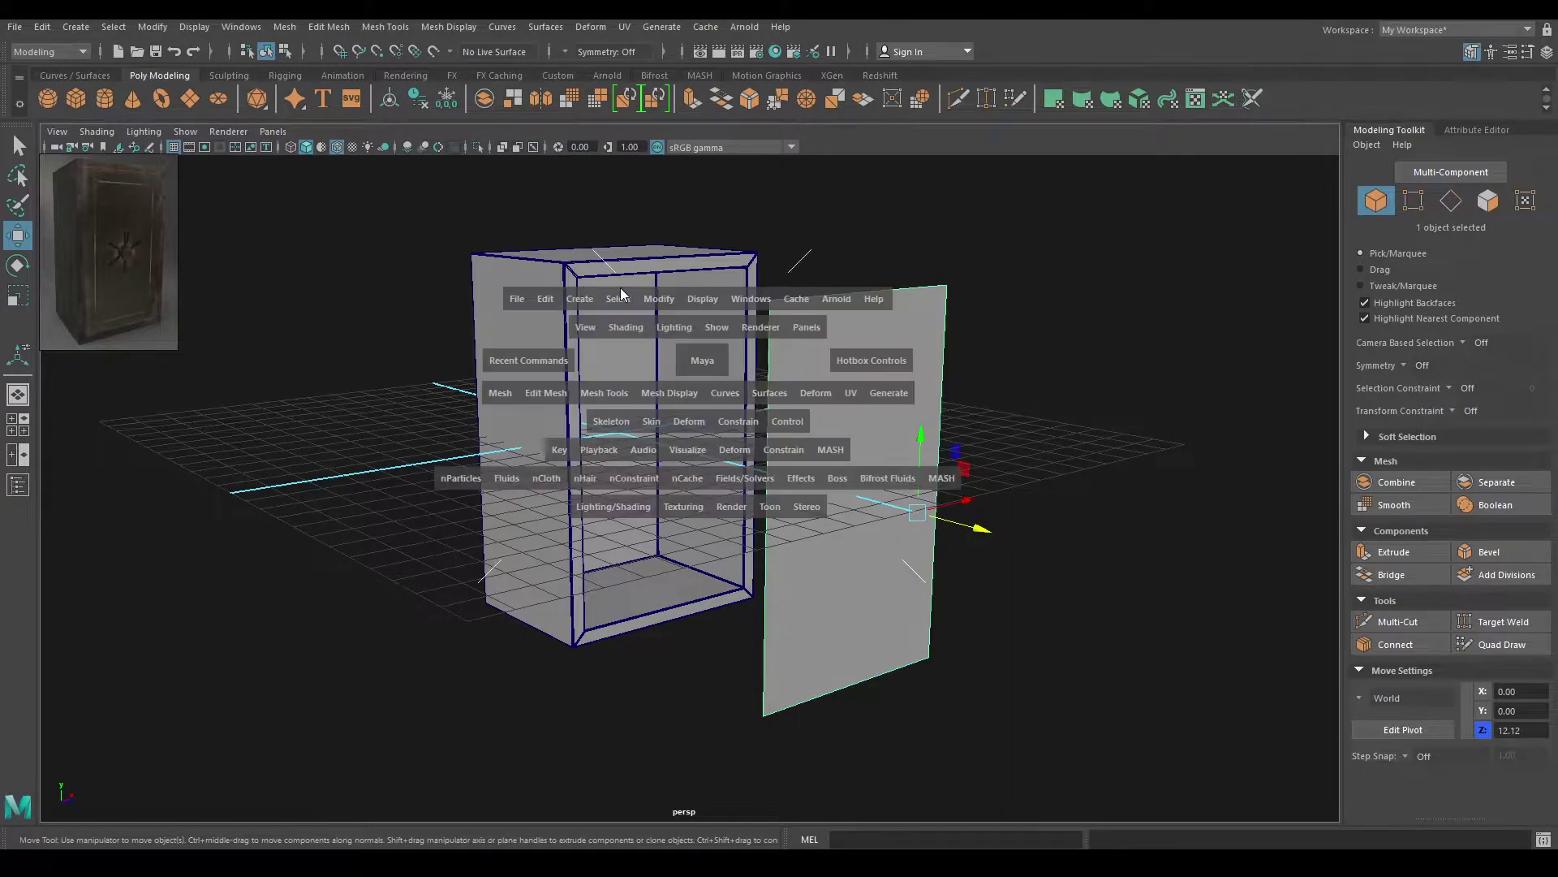
click(659, 299)
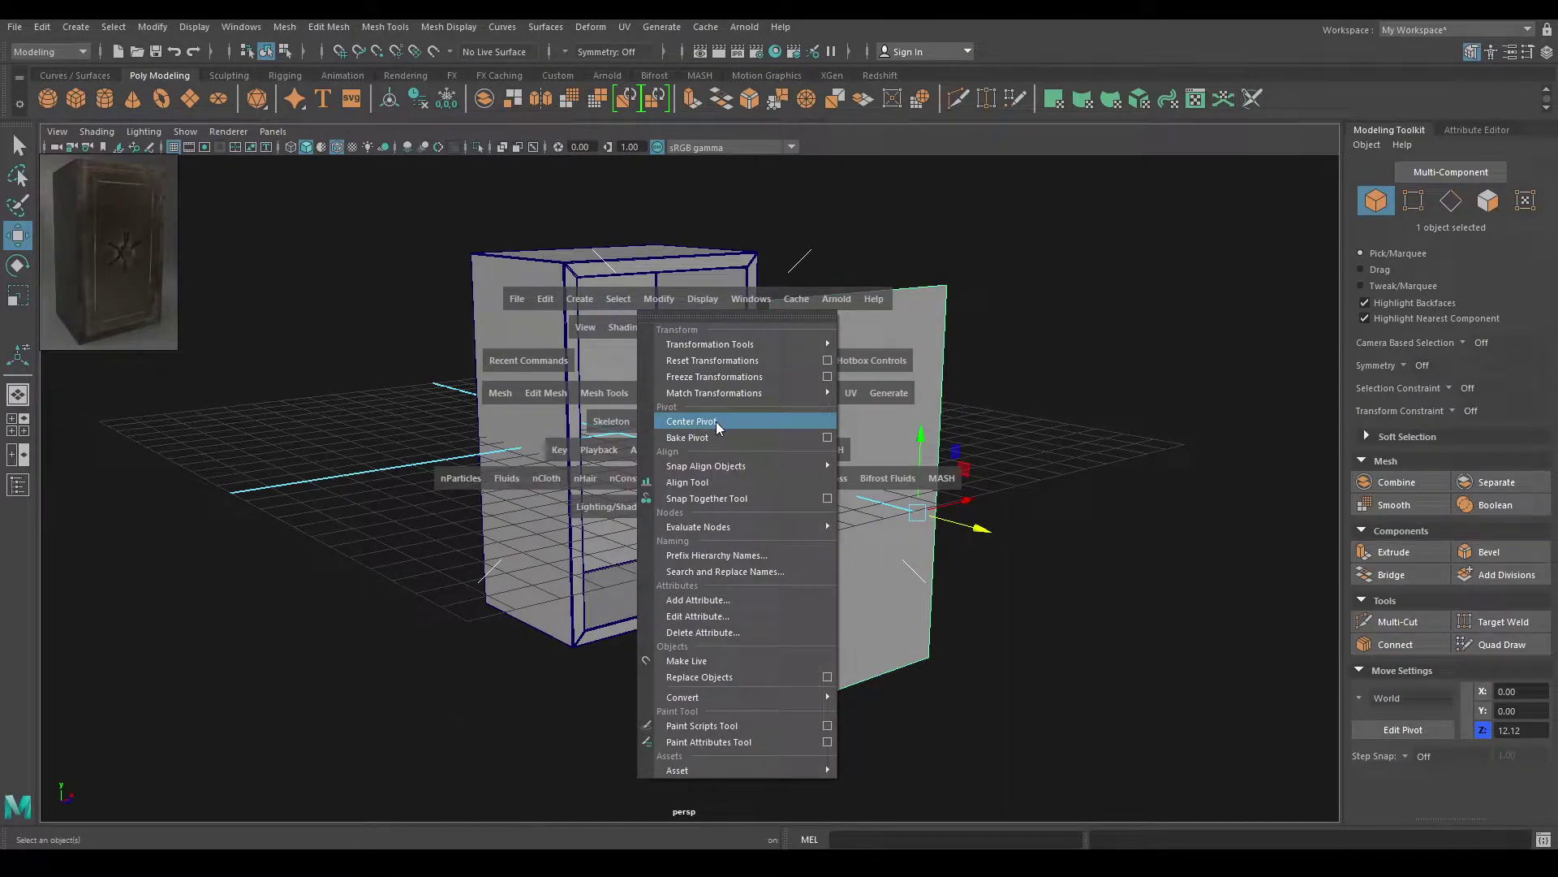
click(716, 421)
Extrude the front panel's face with a thickness of 0.25 to form a solid door
alt+drag(847, 546, 909, 568)
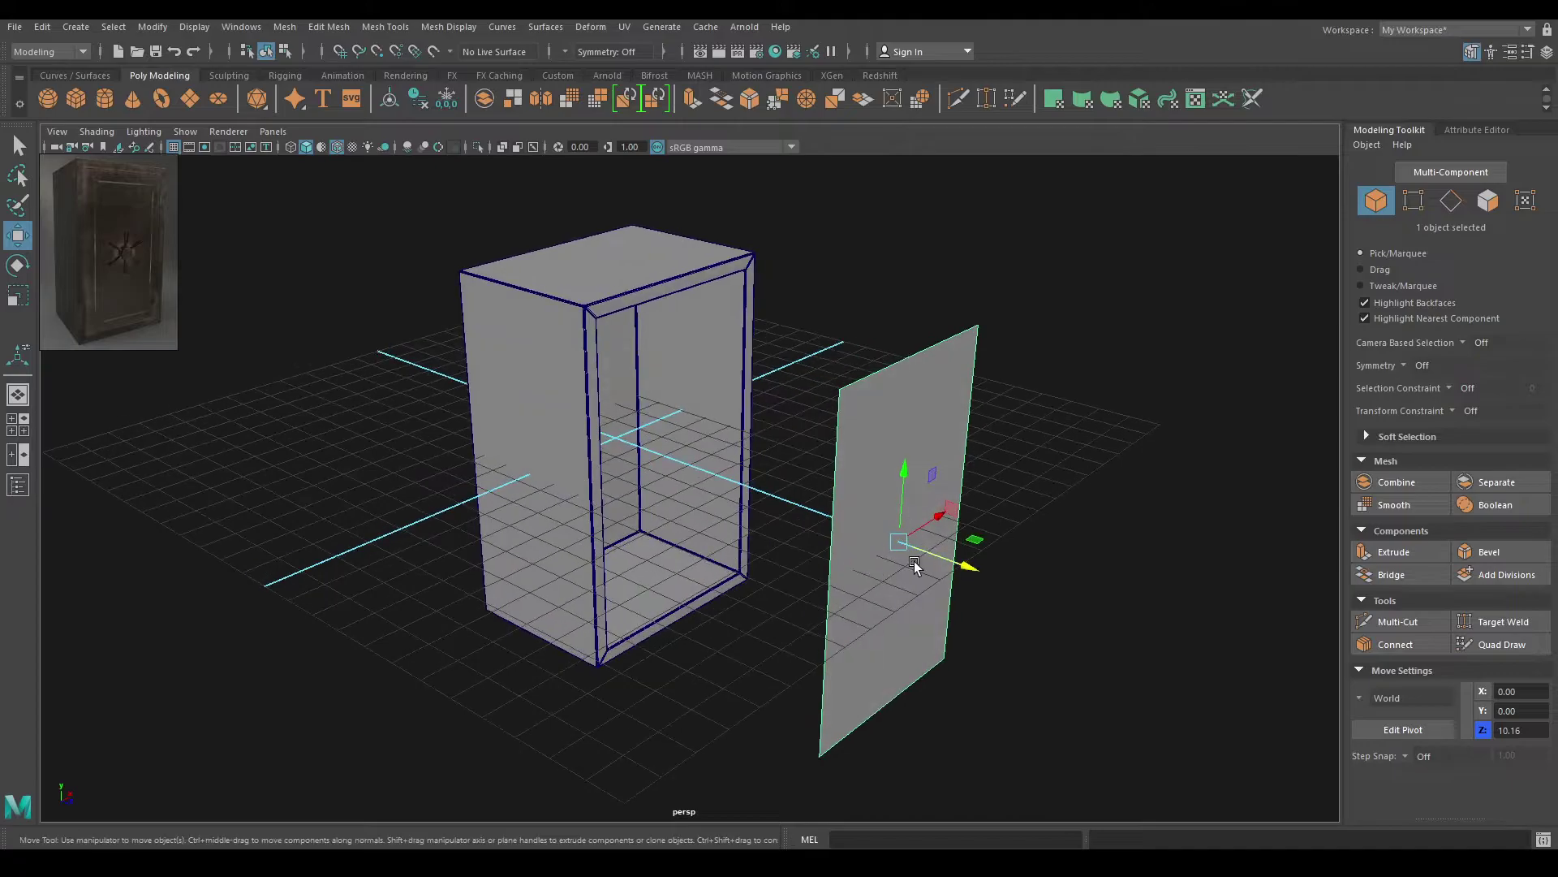
alt+middle_drag(909, 568, 872, 491)
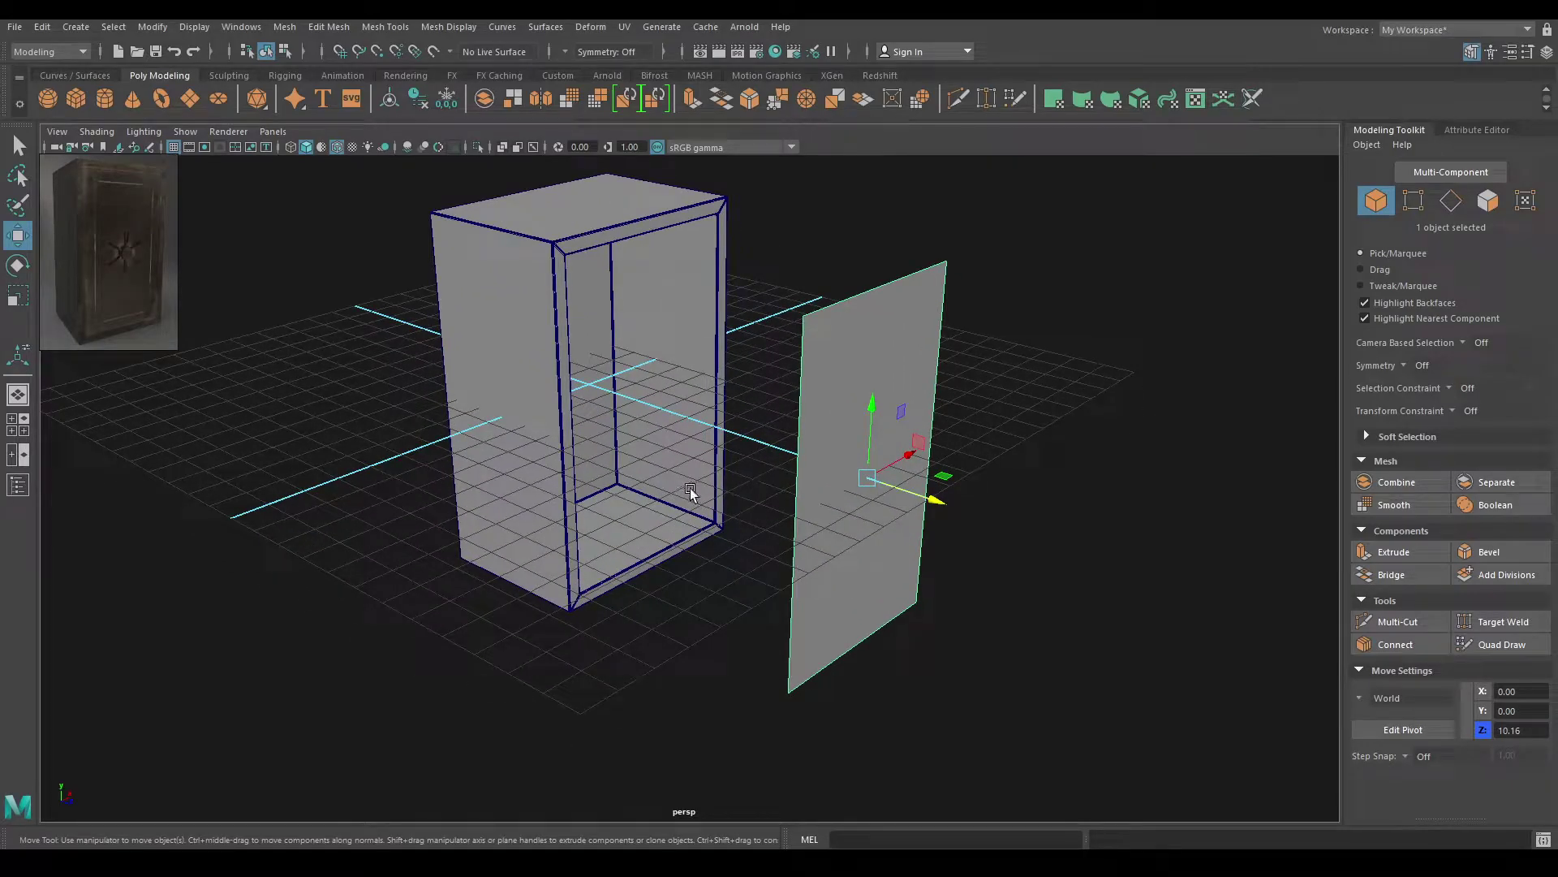
alt+drag(690, 489, 755, 532)
alt+middle_drag(754, 533, 644, 528)
alt+right_drag(644, 528, 685, 552)
alt+drag(686, 551, 736, 621)
key(ctrl+e)
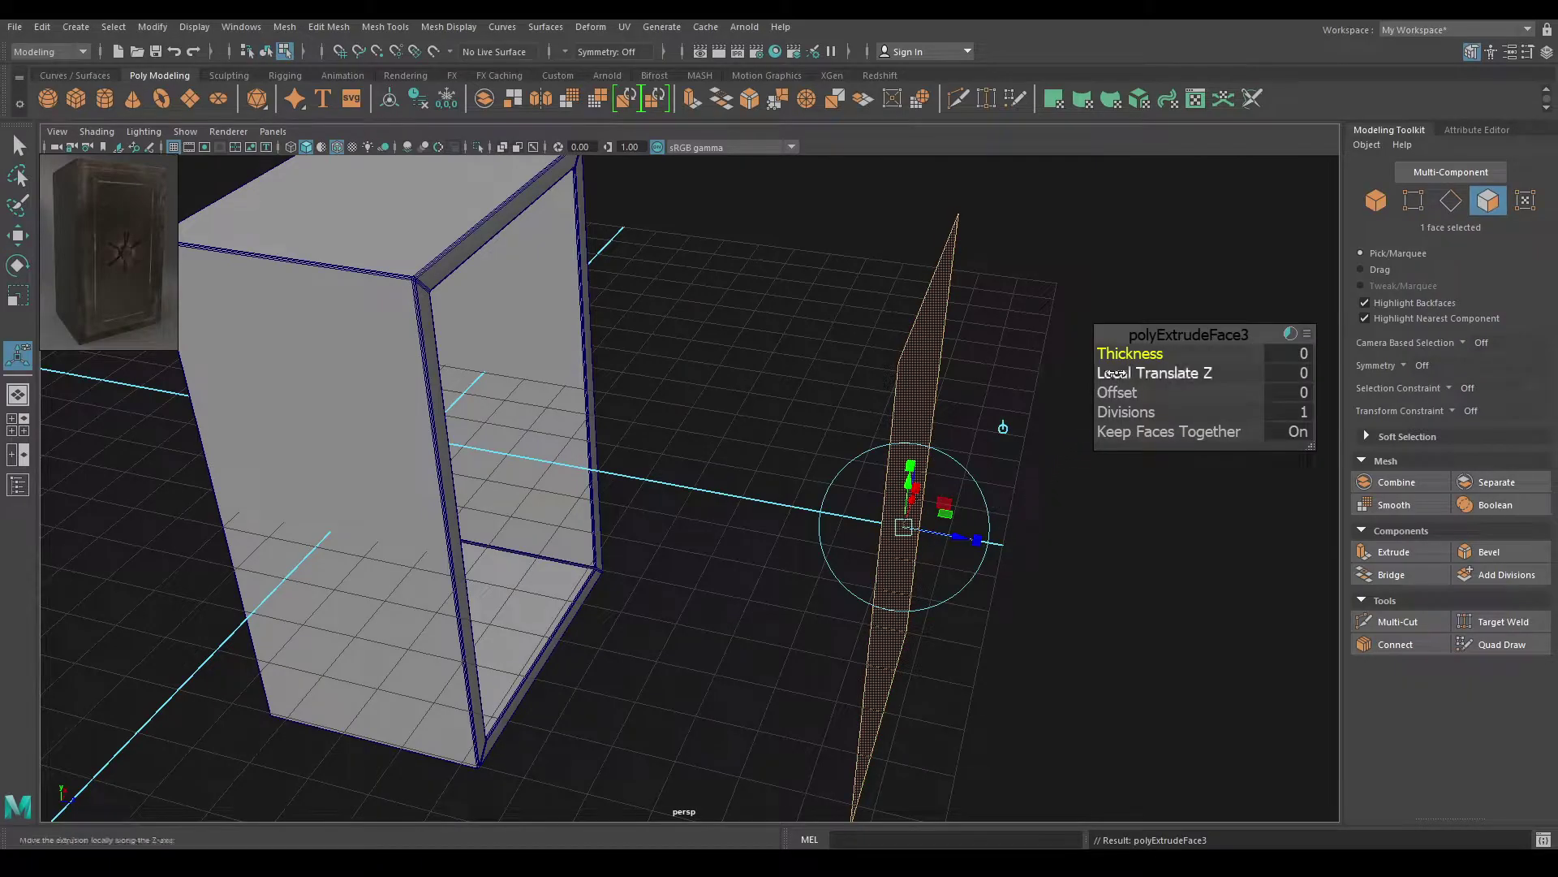
drag(1119, 354, 1132, 354)
click(1284, 355)
text(0.2)
key(Return)
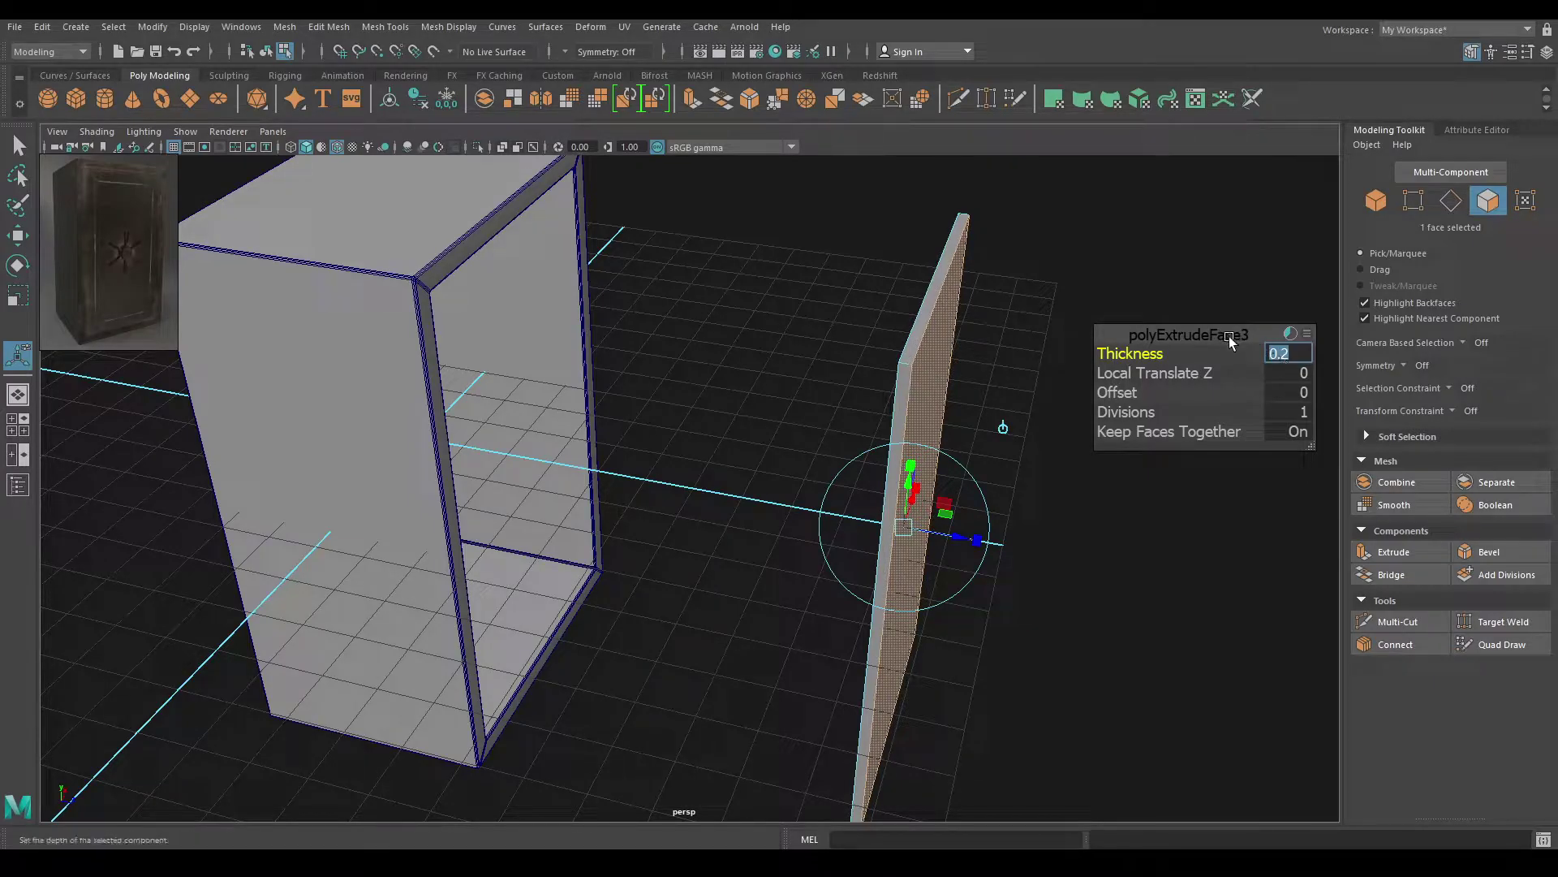
text(0.25)
key(Return)
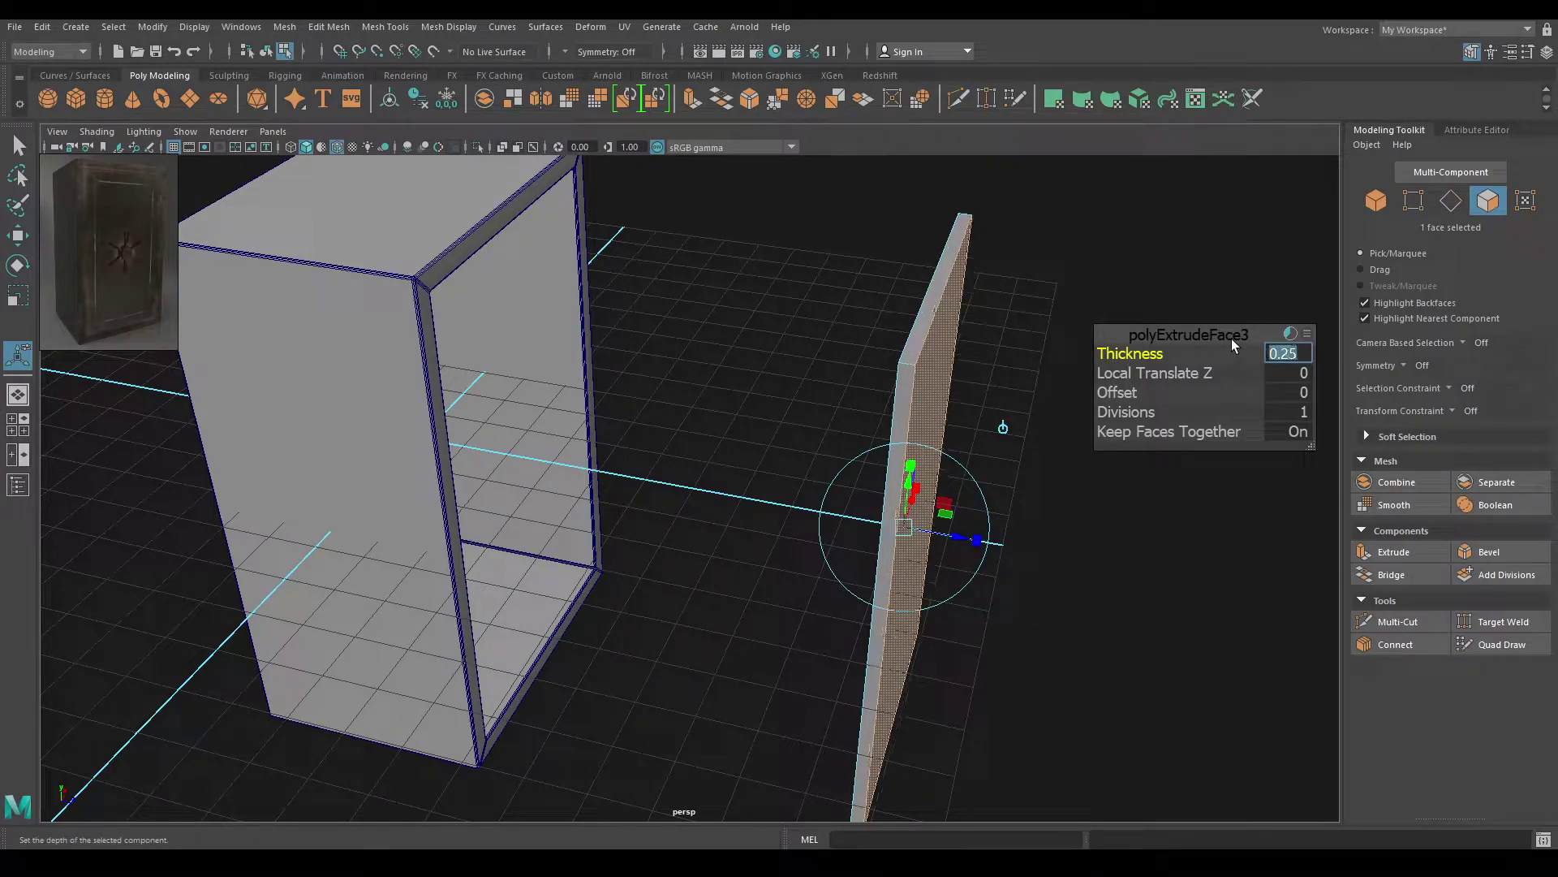
key(w)
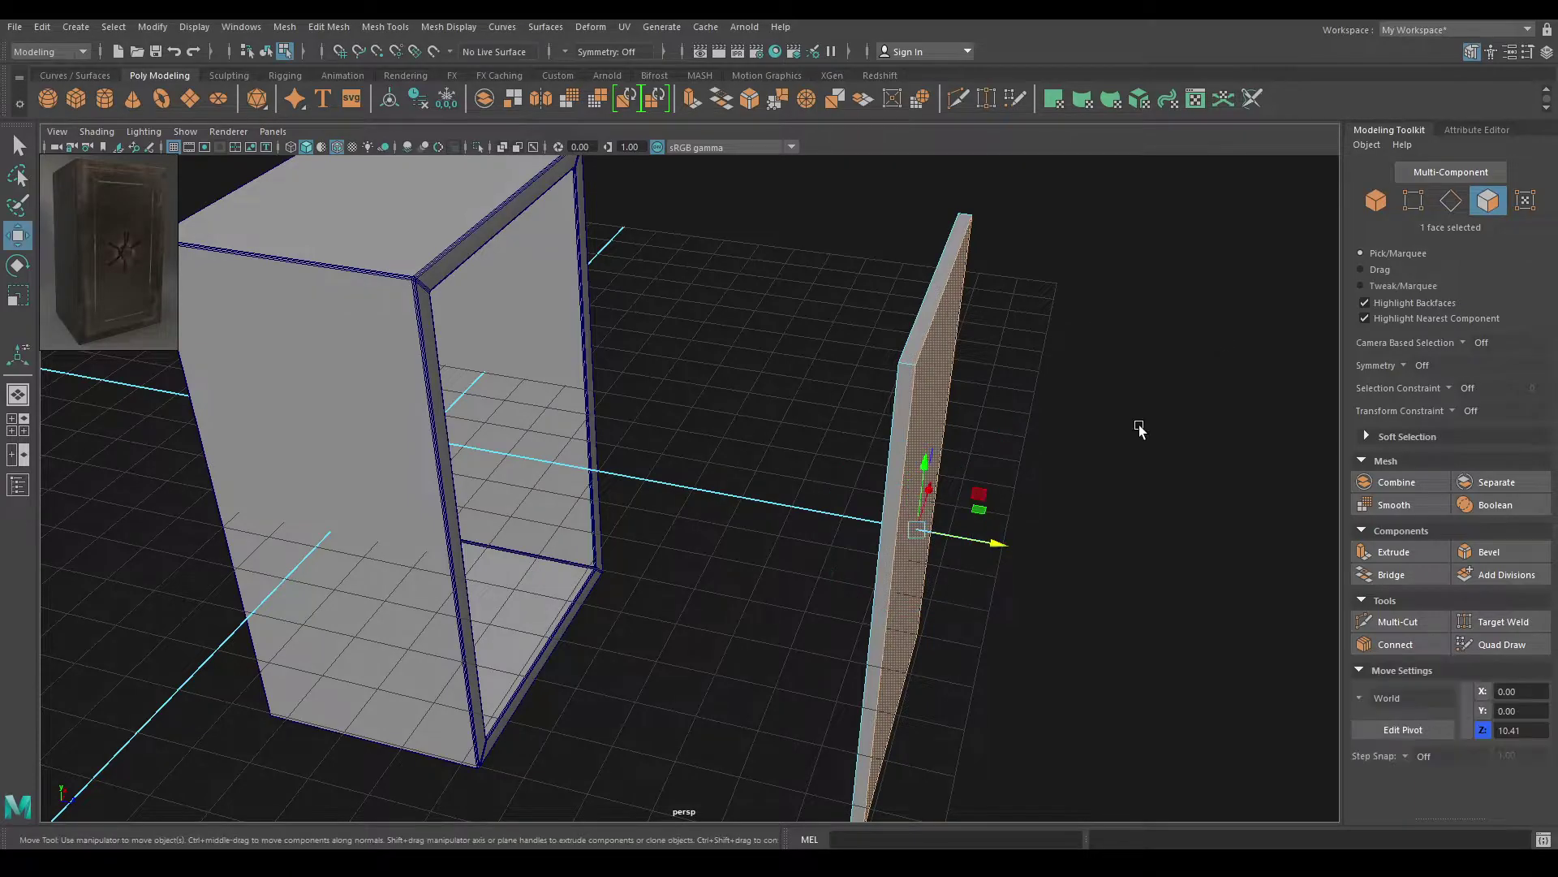
Select all edges of the door panel and bevel them with a fraction of 0.15 and 3 segments
alt+right_drag(1015, 596, 942, 452)
alt+drag(943, 453, 886, 409)
alt+middle_drag(885, 409, 902, 461)
alt+drag(906, 466, 924, 390)
right_drag(924, 390, 924, 349)
drag(716, 254, 1078, 703)
alt+right_drag(860, 560, 925, 574)
alt+middle_drag(925, 574, 804, 671)
alt+right_drag(804, 671, 875, 684)
alt+middle_drag(874, 684, 713, 751)
alt+right_drag(713, 751, 791, 584)
shift+right_drag(683, 470, 741, 471)
click(1239, 353)
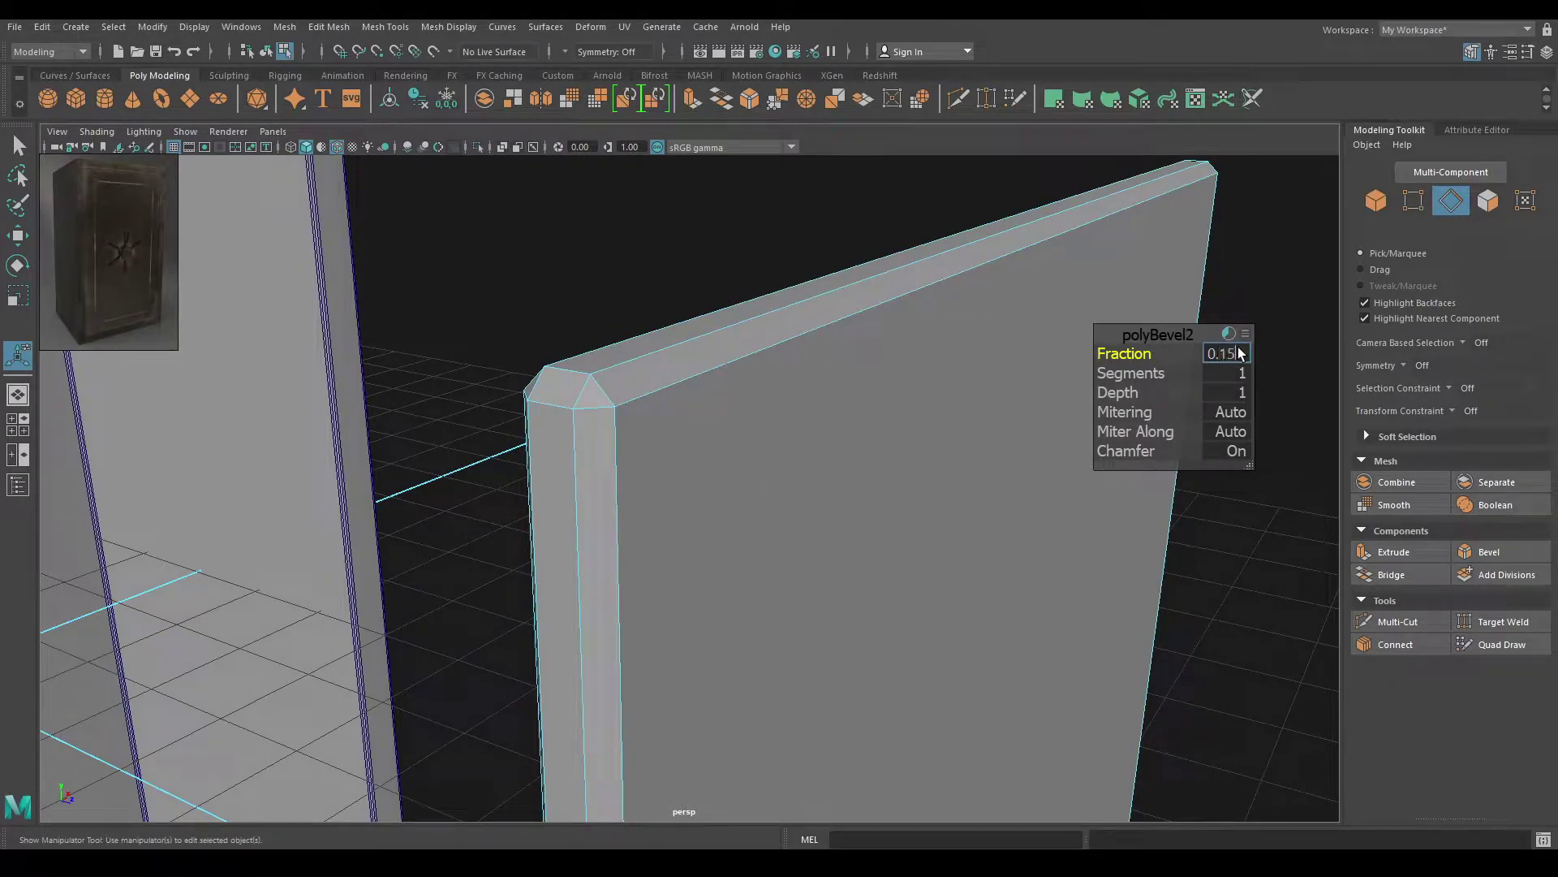
key(Return)
click(1222, 376)
text(3)
key(Return)
click(1172, 336)
key(w)
Return the door to object mode, move it along Z to about 2.25 into the vault's front opening, and deselect it
right_drag(904, 301, 947, 284)
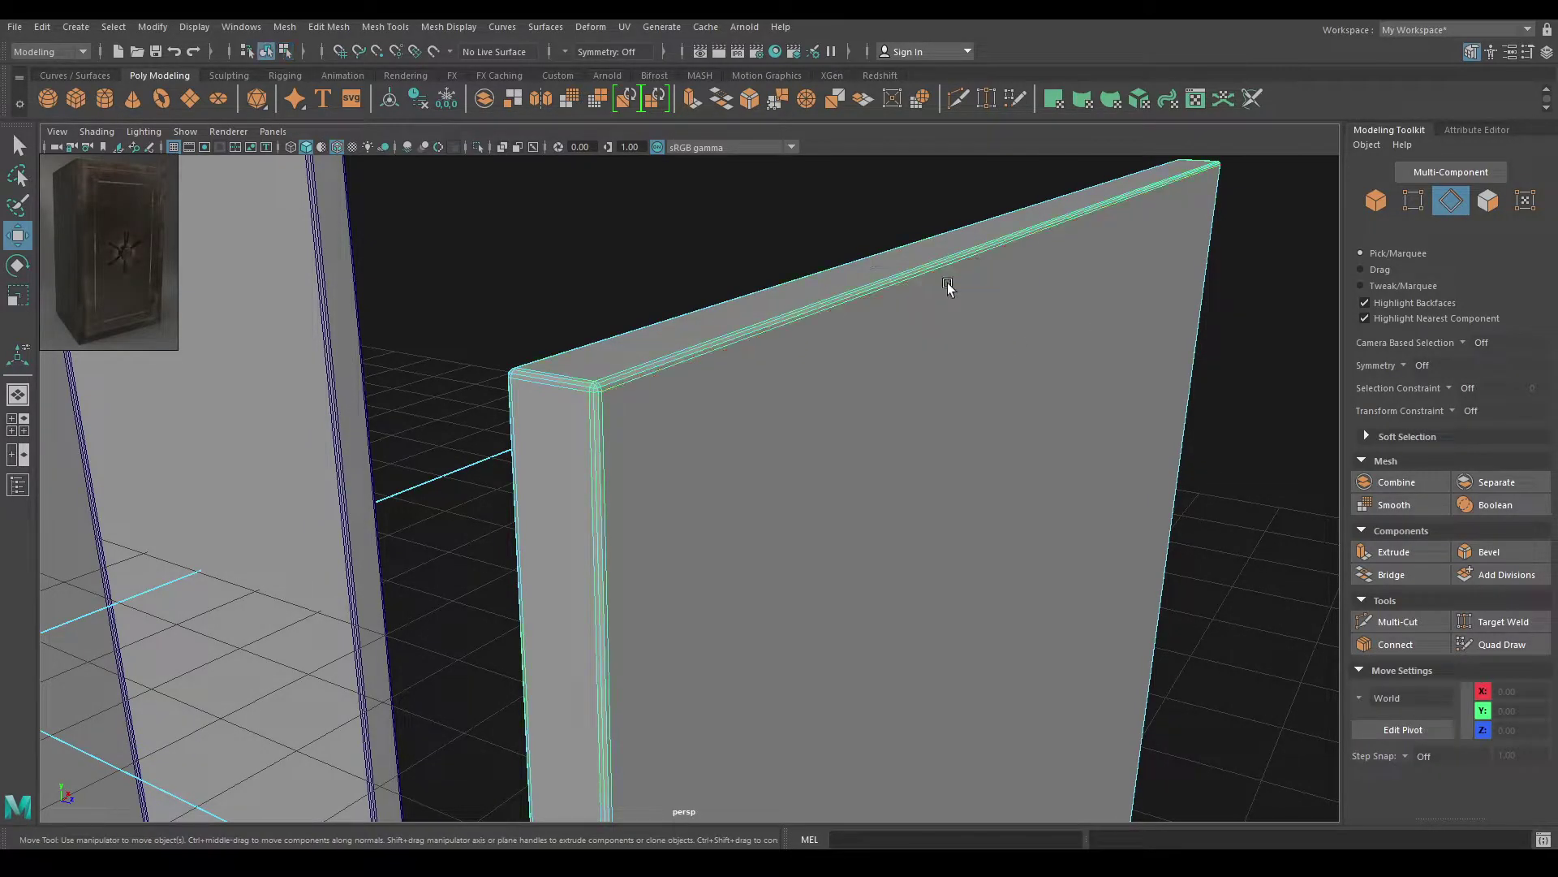
scroll(947, 284, down, 6)
alt+drag(828, 422, 975, 431)
alt+middle_drag(975, 431, 1038, 357)
alt+drag(1037, 357, 656, 492)
key(f)
scroll(773, 512, up, 3)
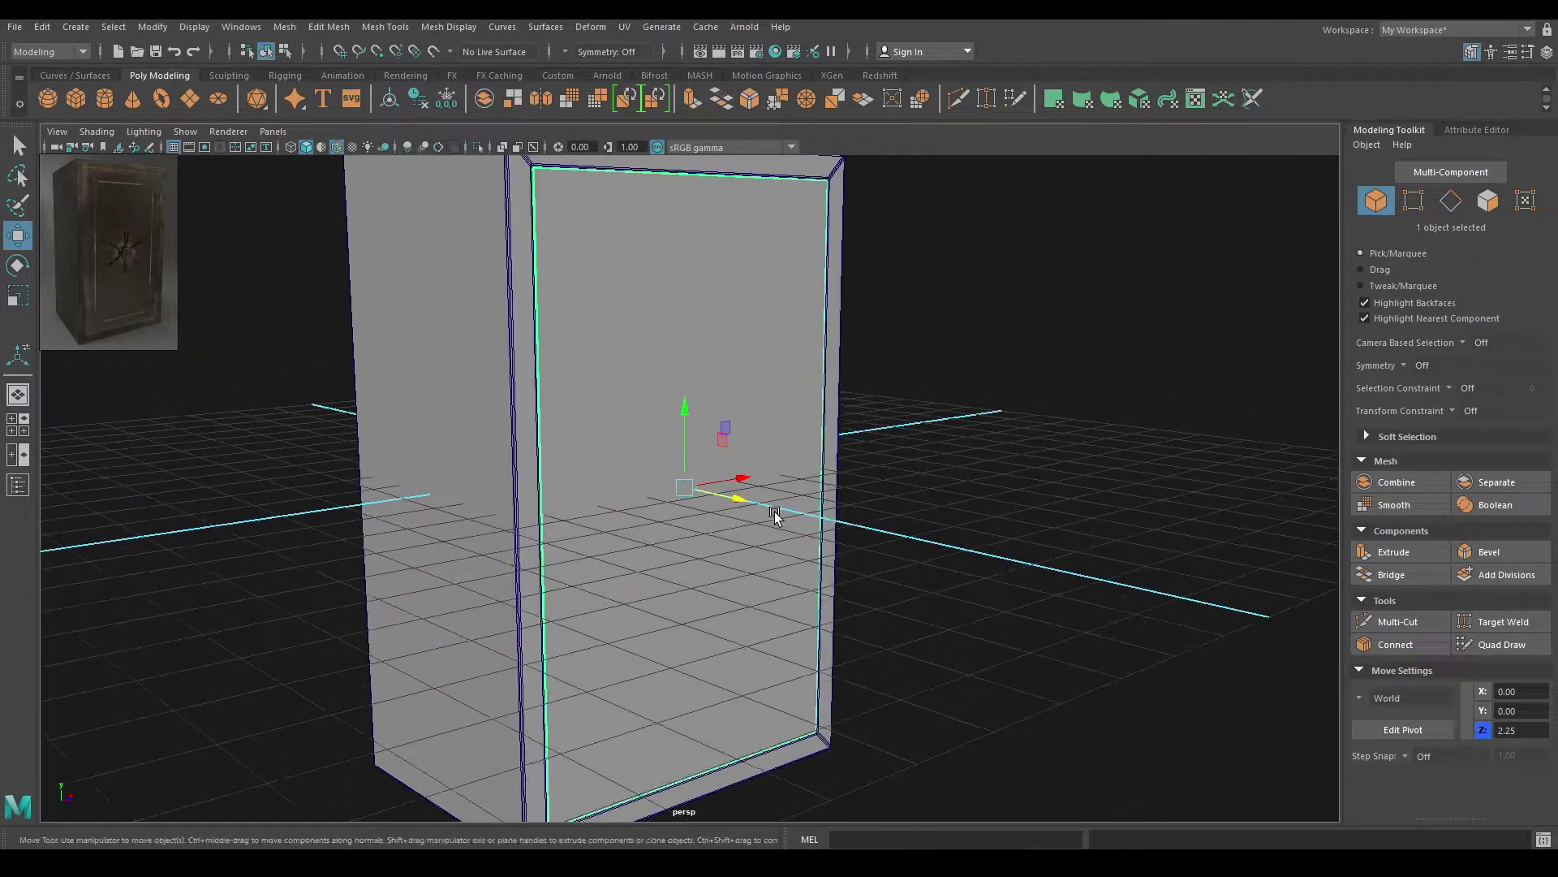
scroll(774, 513, up, 4)
alt+middle_drag(934, 525, 1061, 723)
click(1218, 386)
alt+drag(862, 555, 886, 552)
scroll(887, 552, down, 3)
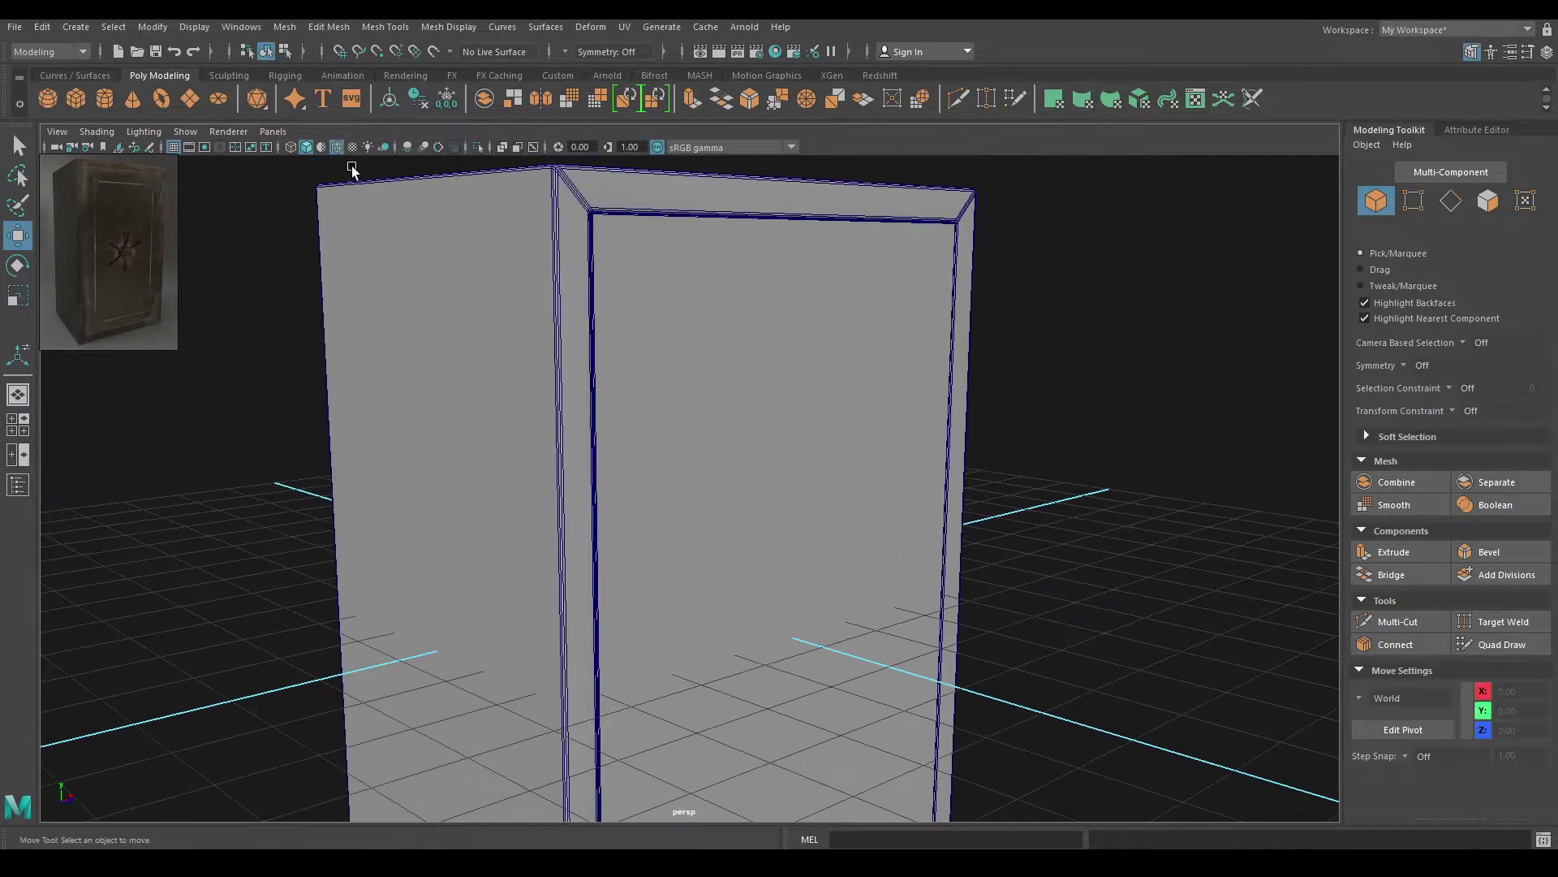
Turn off the wireframe overlay and examine how the door fits in the vault body
click(336, 146)
mouse_move(519, 357)
alt+mouse_down()
mouse_move(537, 367)
mouse_move(390, 368)
mouse_move(640, 493)
mouse_move(659, 290)
mouse_move(737, 419)
mouse_move(758, 574)
mouse_move(728, 592)
mouse_move(571, 582)
mouse_move(706, 567)
mouse_move(758, 528)
mouse_move(627, 526)
mouse_move(842, 629)
alt+mouse_up()
scroll(639, 494, down, 4)
alt+right_drag(842, 630, 845, 557)
alt+drag(845, 557, 976, 433)
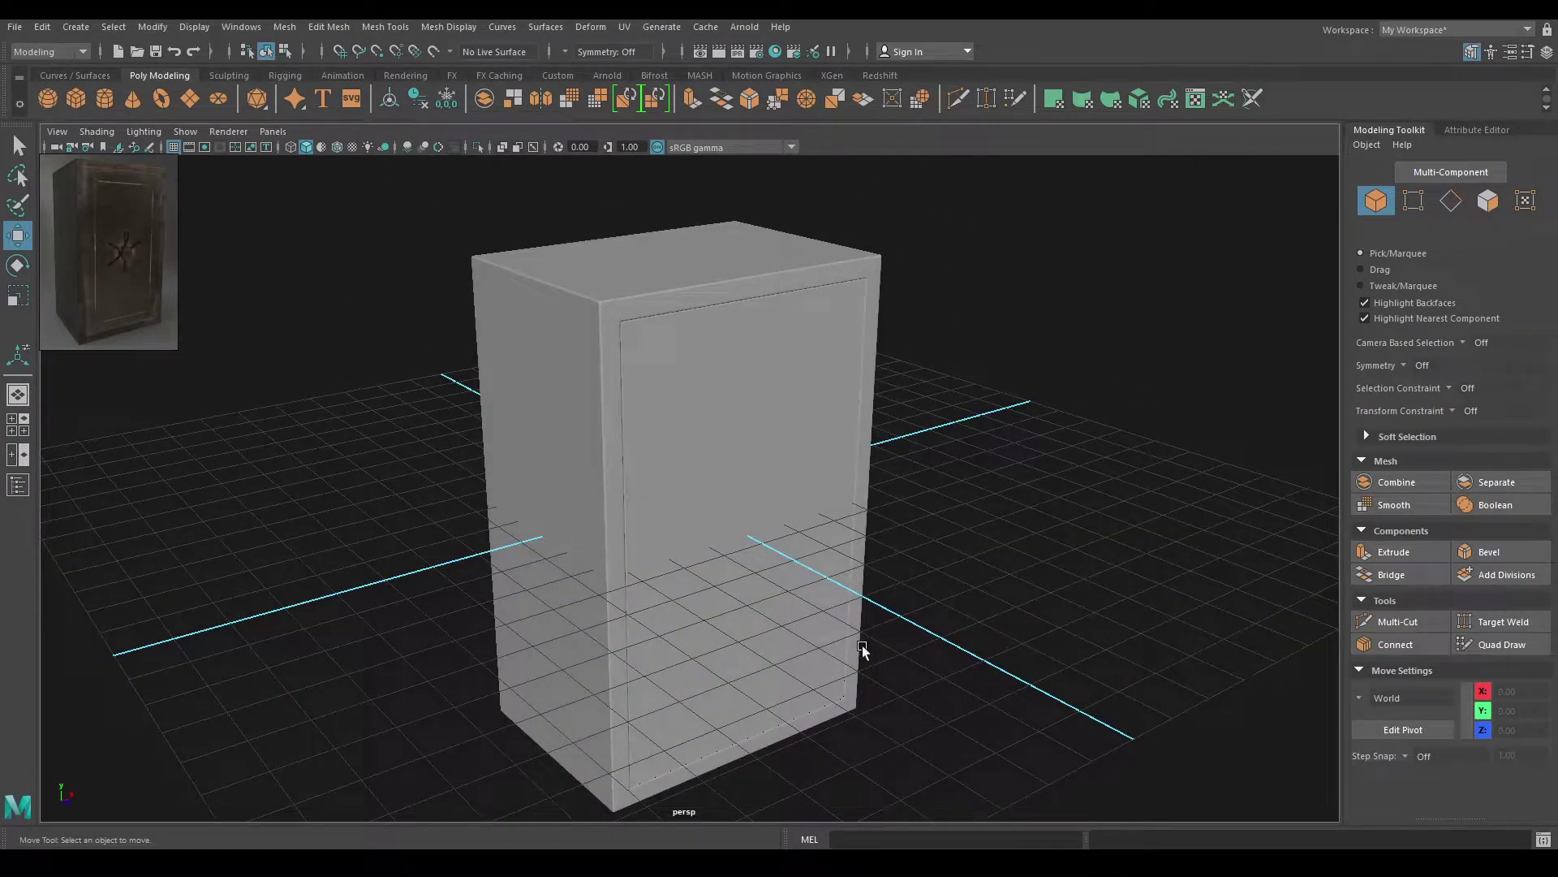
mouse_move(871, 542)
alt+mouse_down()
mouse_move(821, 449)
mouse_move(682, 504)
mouse_move(862, 528)
alt+mouse_up()
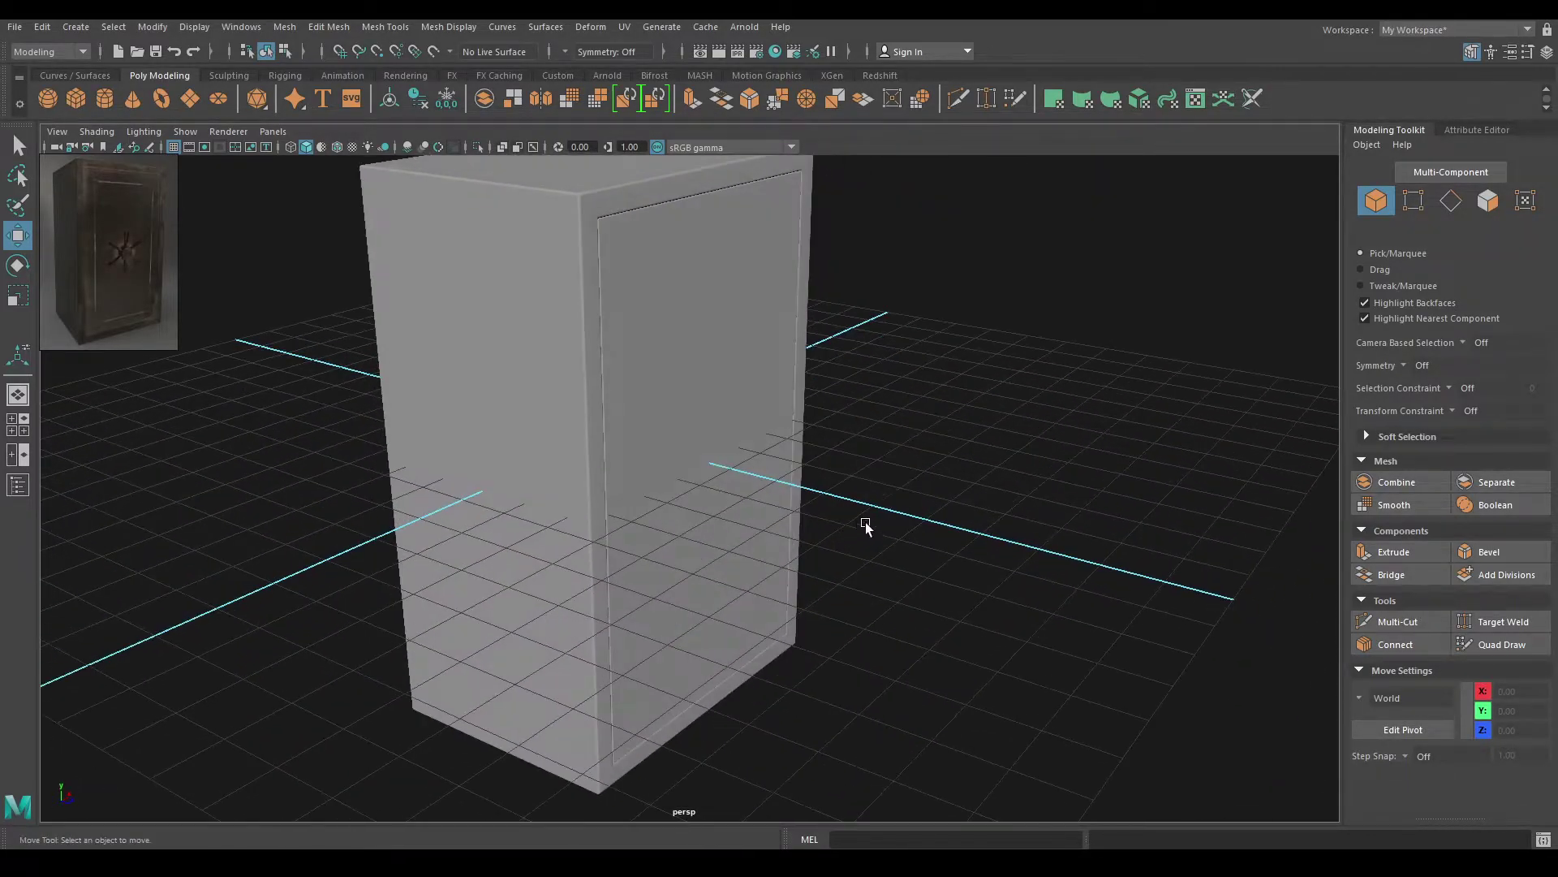
Create a polygon cylinder, move it in front of the vault to about Z 4.89, and turn on the wireframe overlay
shift+right_click(1003, 367)
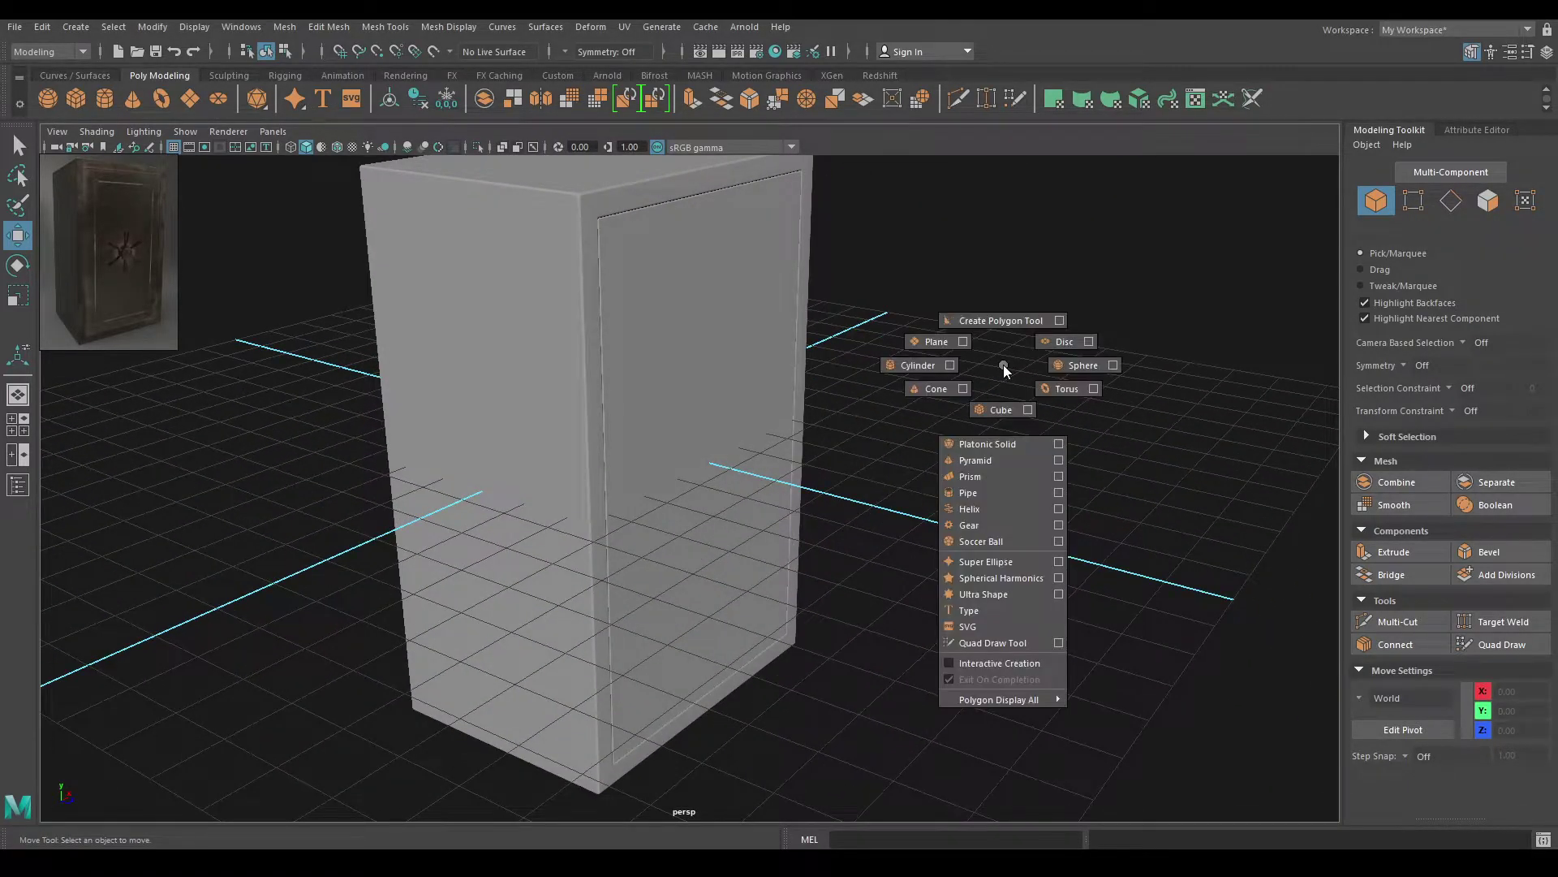
click(932, 362)
drag(684, 445, 752, 630)
click(334, 147)
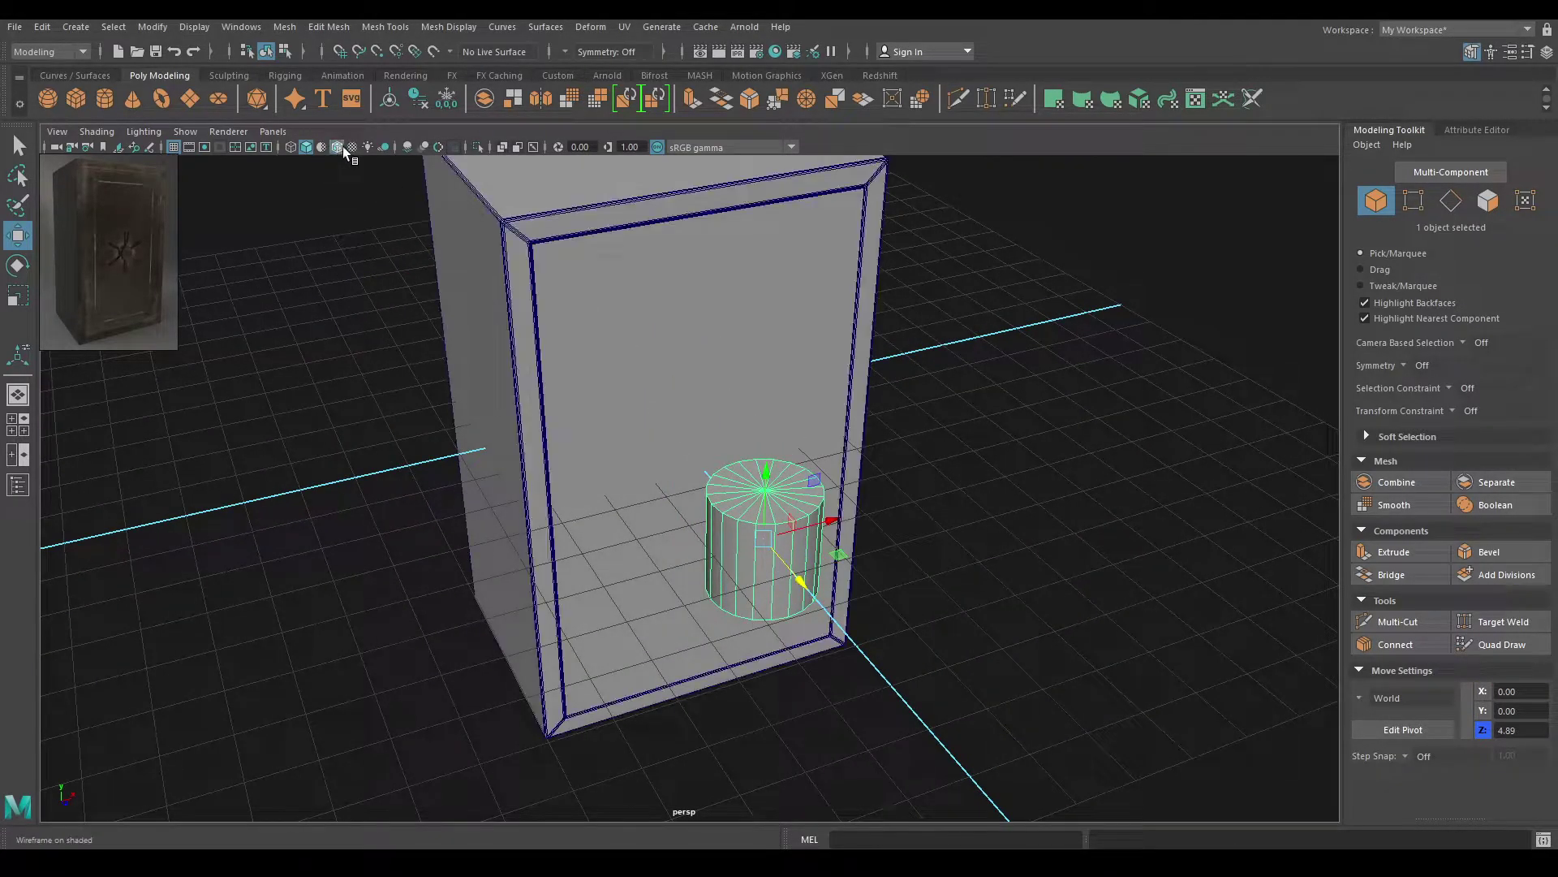
Reduce the cylinder's radius to about 0.12 and switch to the front view
key(t)
alt+right_drag(724, 375, 851, 459)
alt+middle_drag(851, 459, 688, 477)
alt+right_drag(689, 477, 843, 552)
drag(1126, 348, 1054, 354)
key(space)
drag(878, 332, 879, 375)
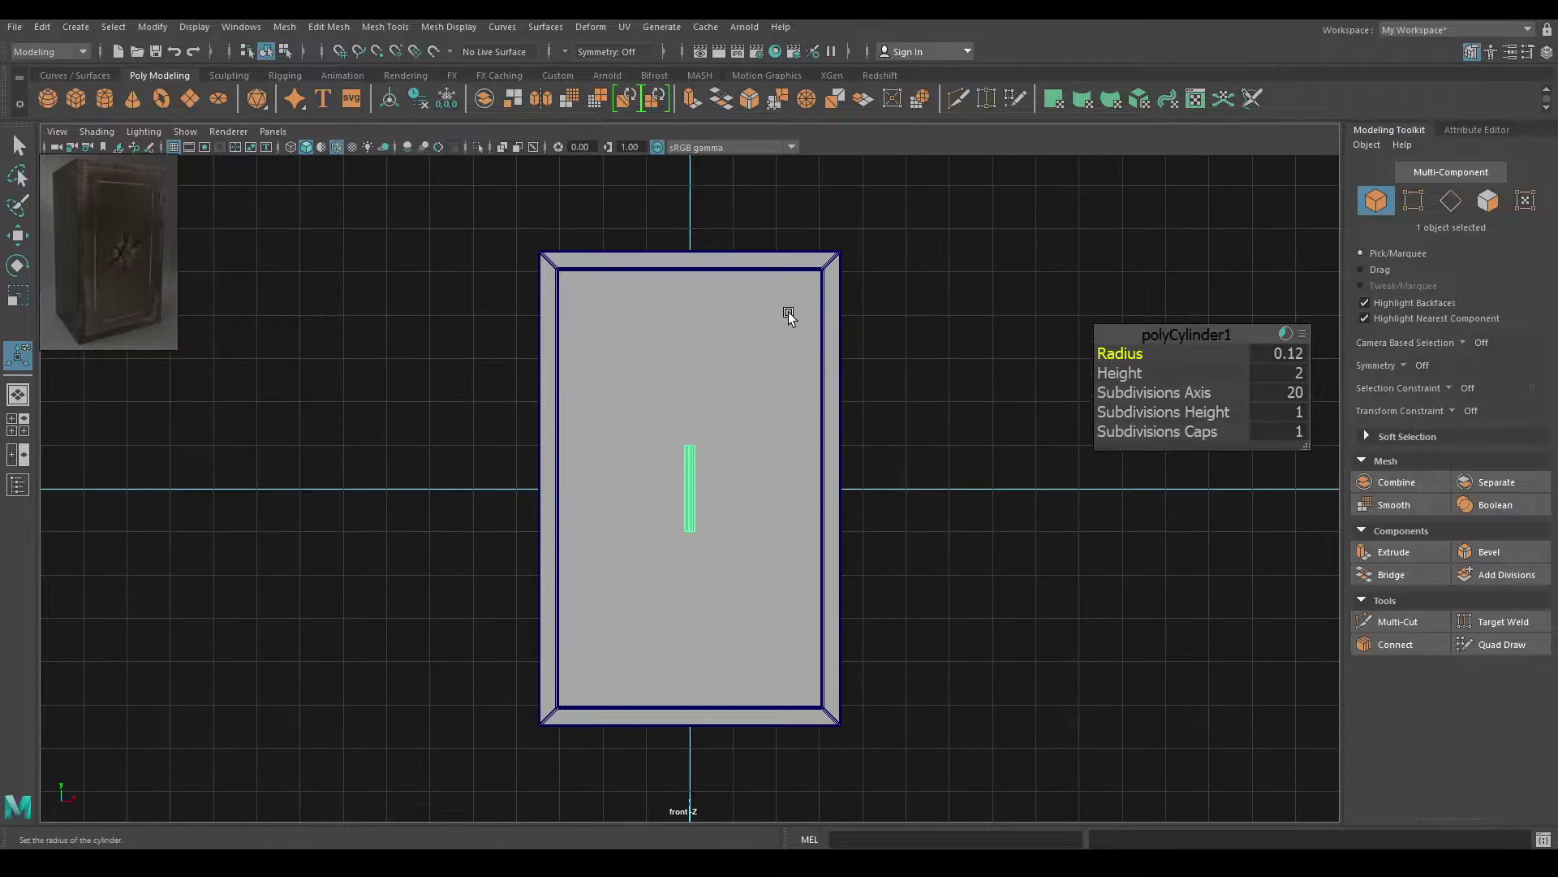
Move the cylinder to the upper part of the door's right edge, at about X 3.00 and Y 3.27
key(super)
alt+right_drag(803, 528, 875, 579)
alt+middle_drag(868, 539, 683, 623)
alt+right_drag(683, 624, 767, 641)
key(w)
drag(456, 615, 734, 292)
alt+right_drag(734, 292, 817, 378)
alt+middle_drag(818, 378, 839, 633)
alt+right_drag(839, 633, 841, 544)
alt+middle_drag(841, 544, 805, 451)
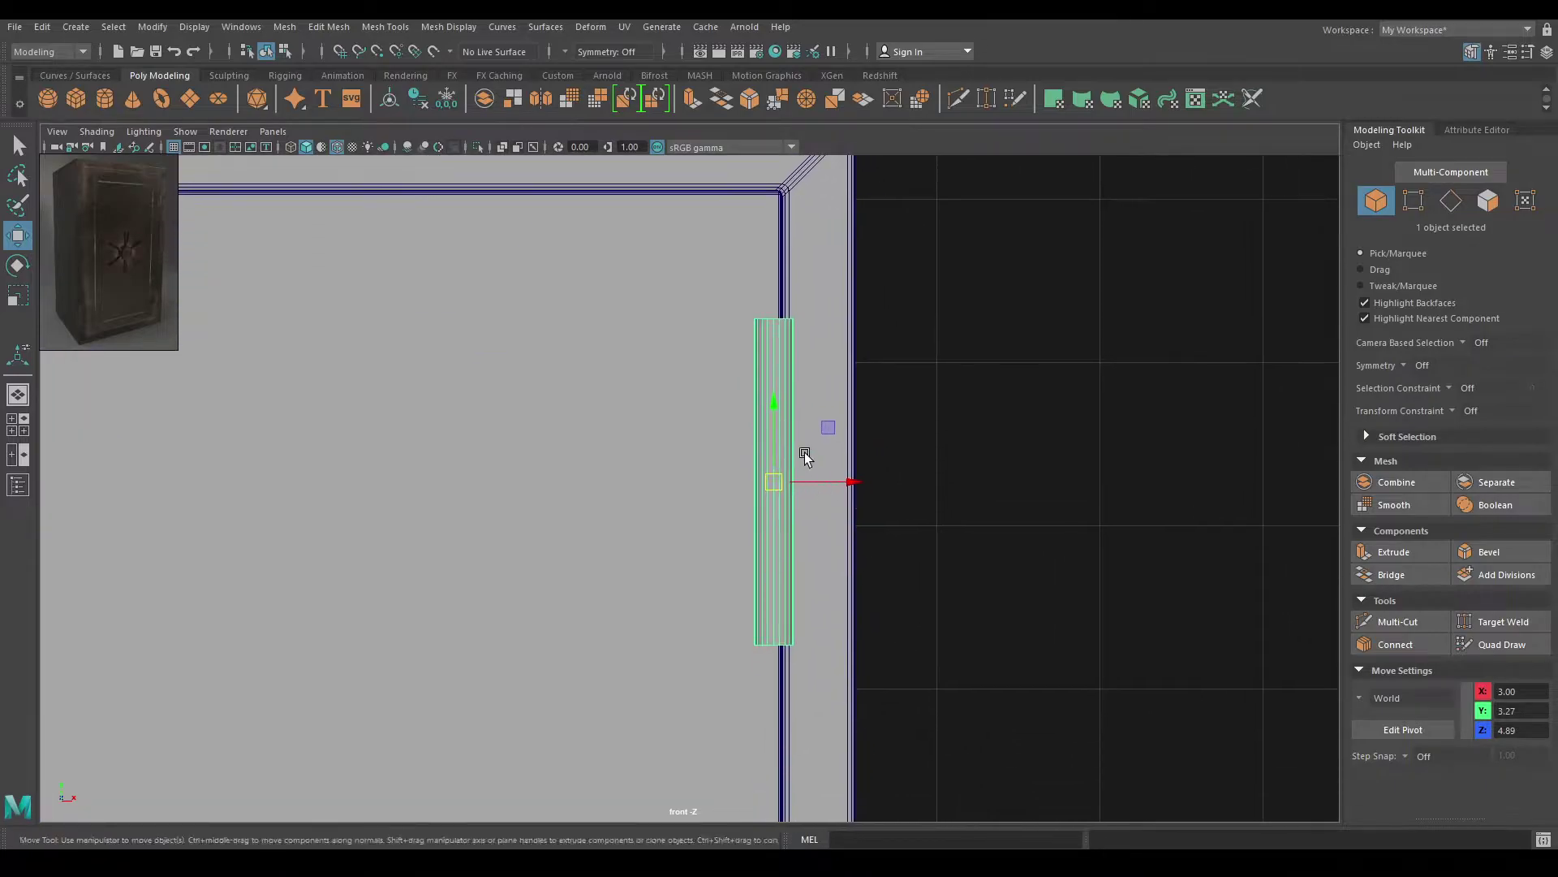
alt+right_drag(805, 451, 797, 534)
Set the hinge cylinder's radius to 0.05 and its height to 0.6
key(t)
mouse_move(1125, 373)
mouse_down()
mouse_move(1061, 383)
mouse_move(1123, 354)
mouse_up()
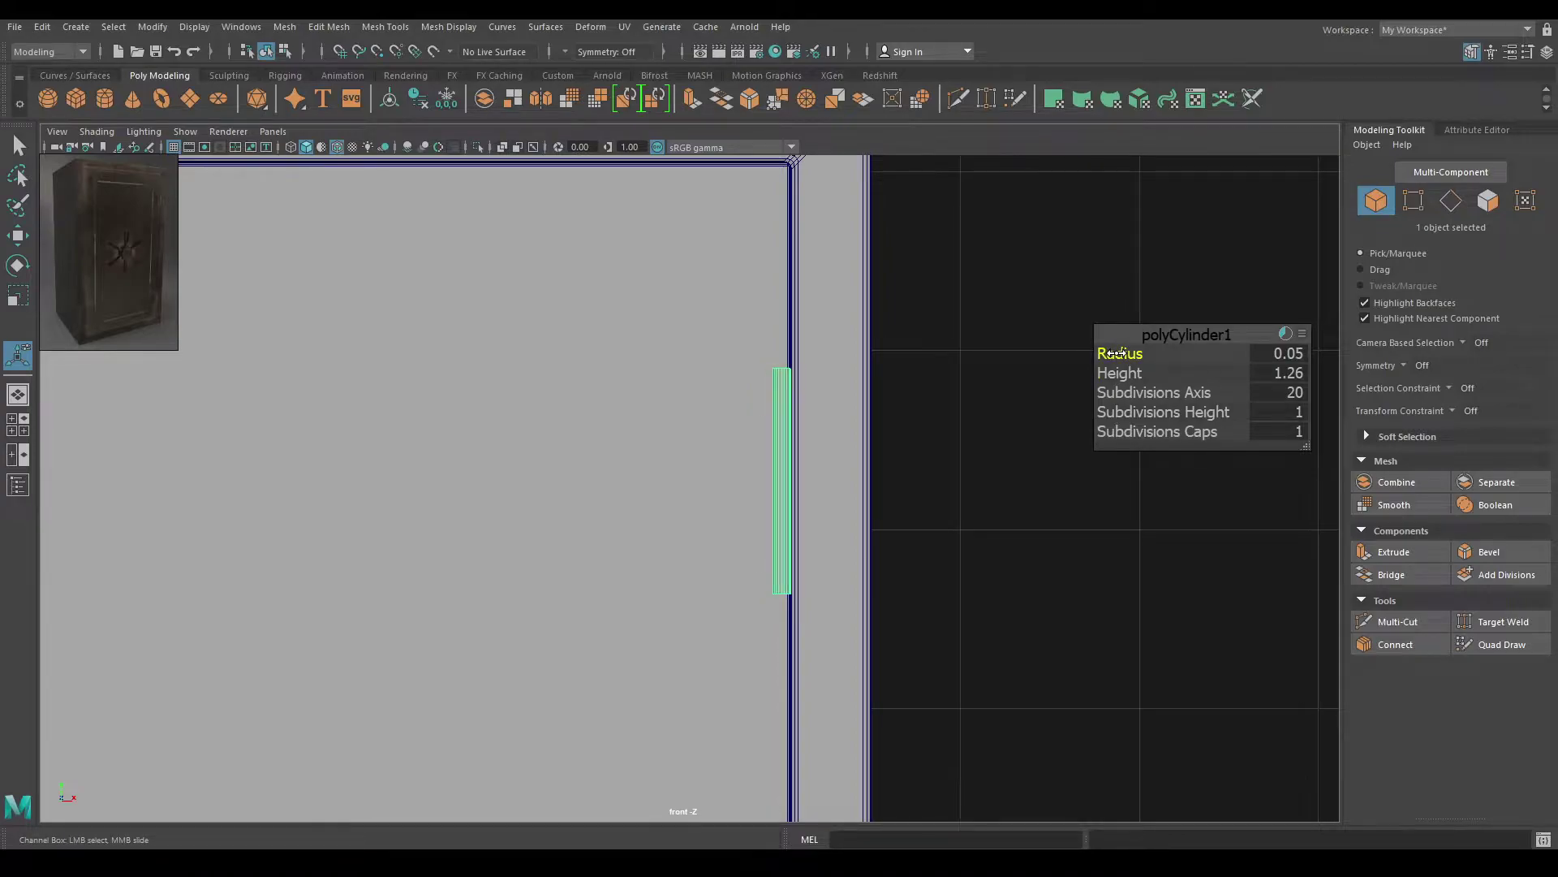
click(1287, 354)
text(0.05)
key(Return)
click(1275, 374)
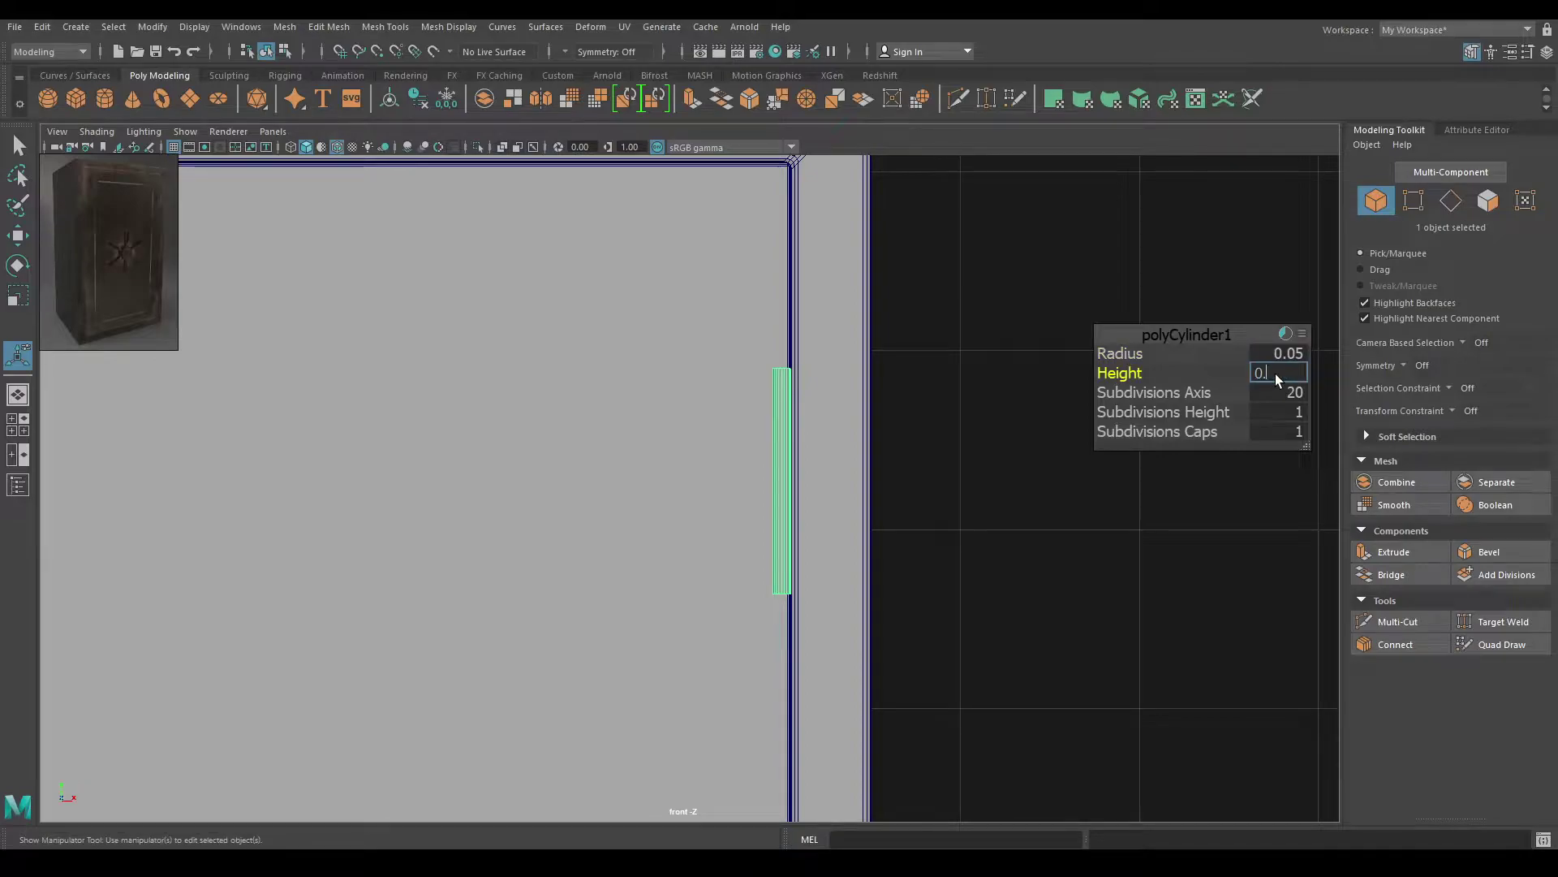
key(Return)
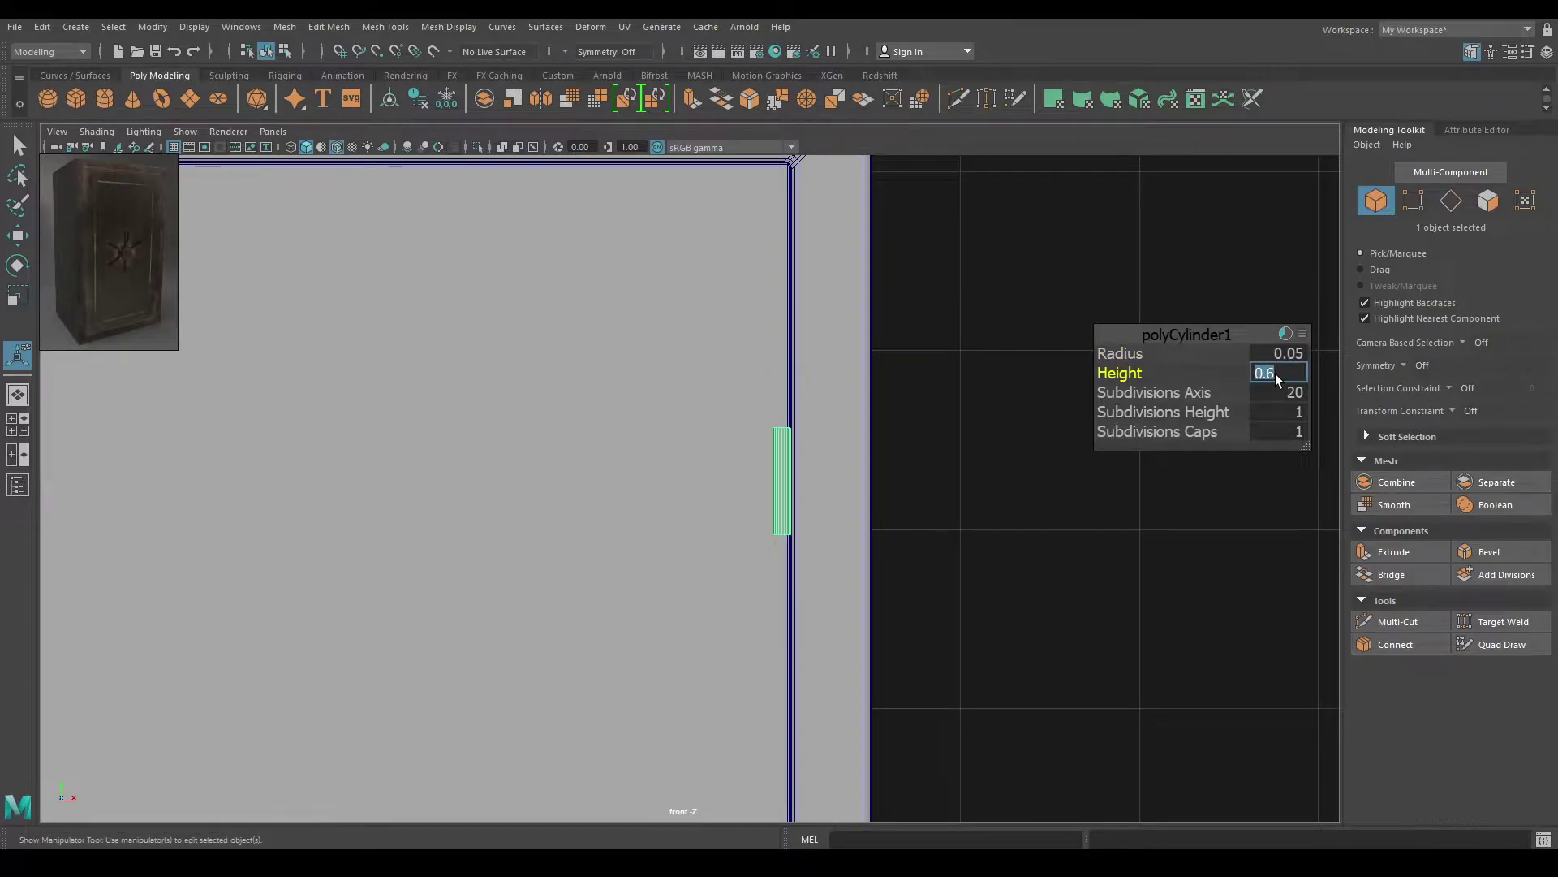
key(w)
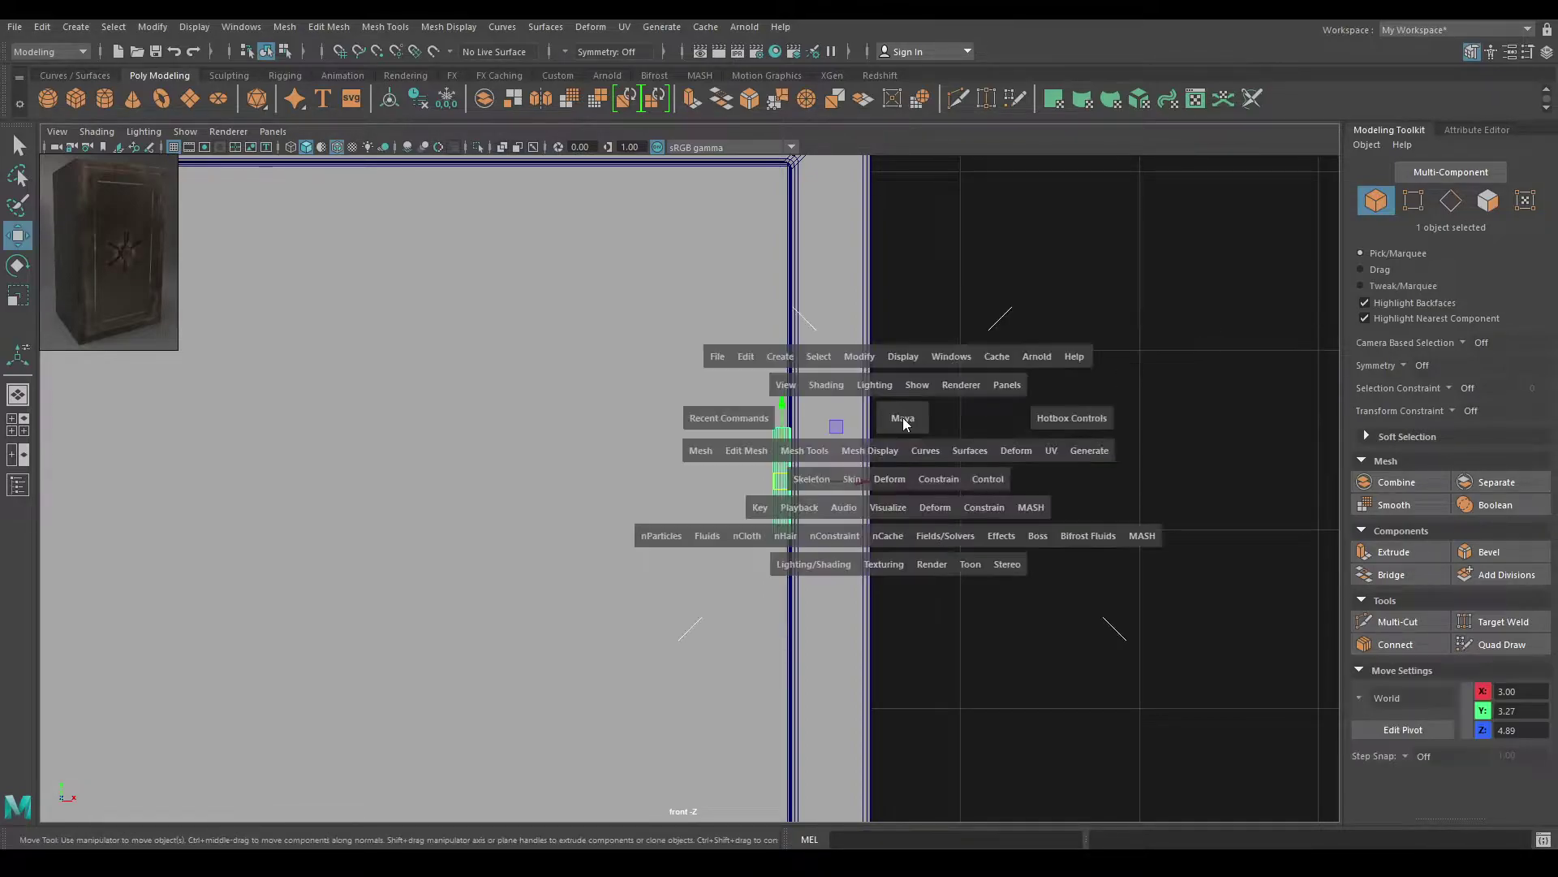
Return to the perspective view and examine the hinge cylinder close up beside the door frame
key(space)
drag(903, 419, 895, 362)
key(f)
scroll(707, 434, down, 3)
scroll(708, 435, down, 2)
mouse_move(708, 435)
alt+mouse_down()
mouse_move(730, 518)
mouse_move(689, 431)
alt+mouse_up()
scroll(755, 373, down, 5)
scroll(719, 485, up, 2)
scroll(719, 485, up, 1)
alt+middle_drag(719, 484, 713, 459)
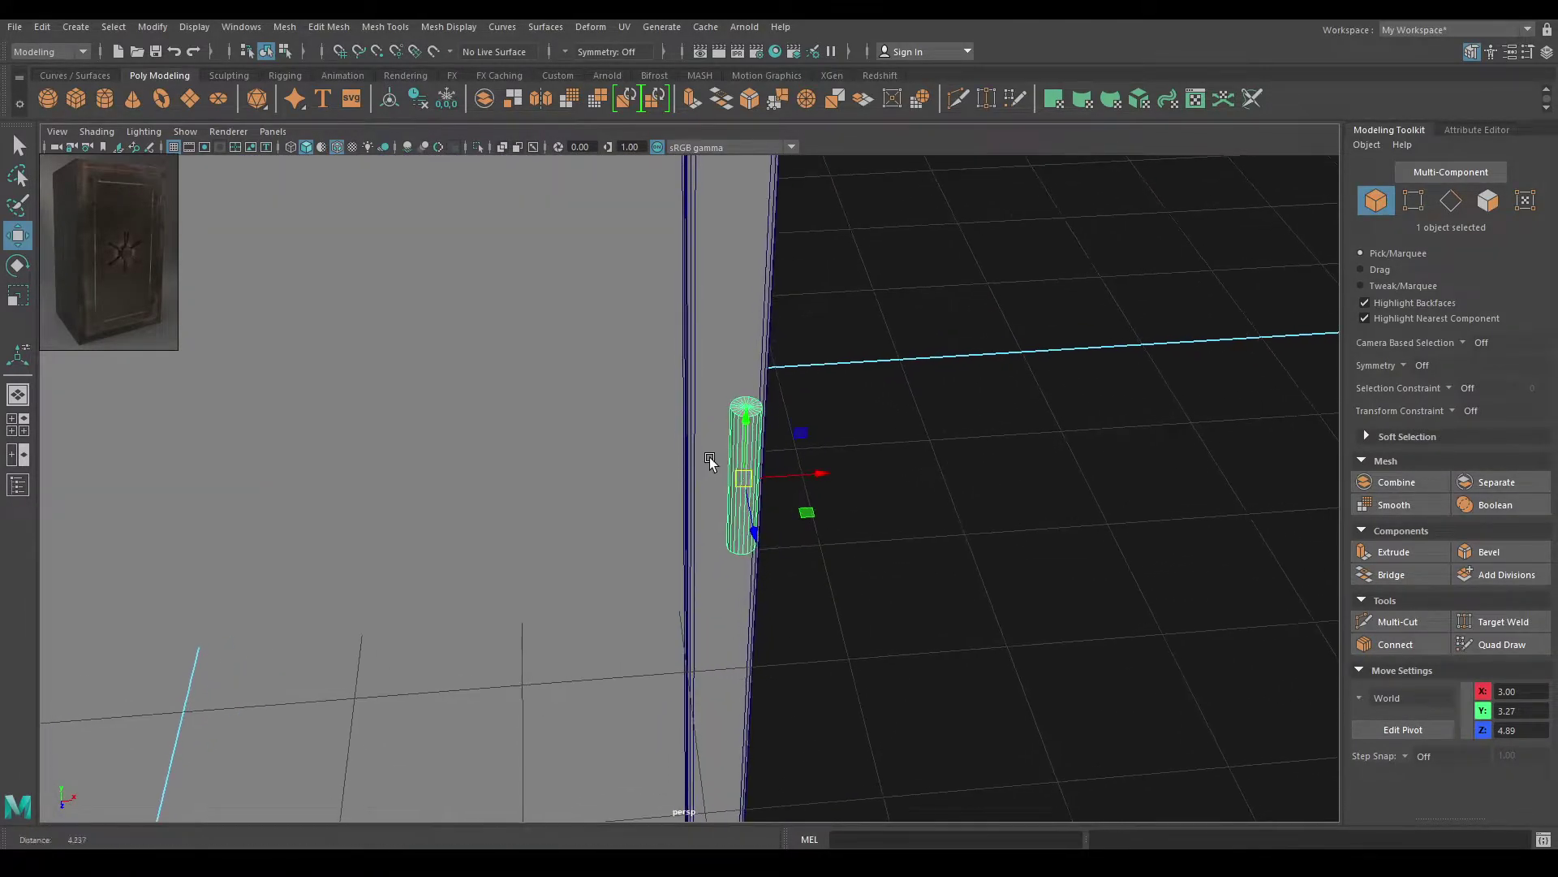
alt+drag(713, 459, 758, 487)
scroll(776, 581, up, 1)
alt+drag(776, 581, 757, 517)
scroll(757, 517, up, 1)
alt+right_drag(758, 517, 800, 521)
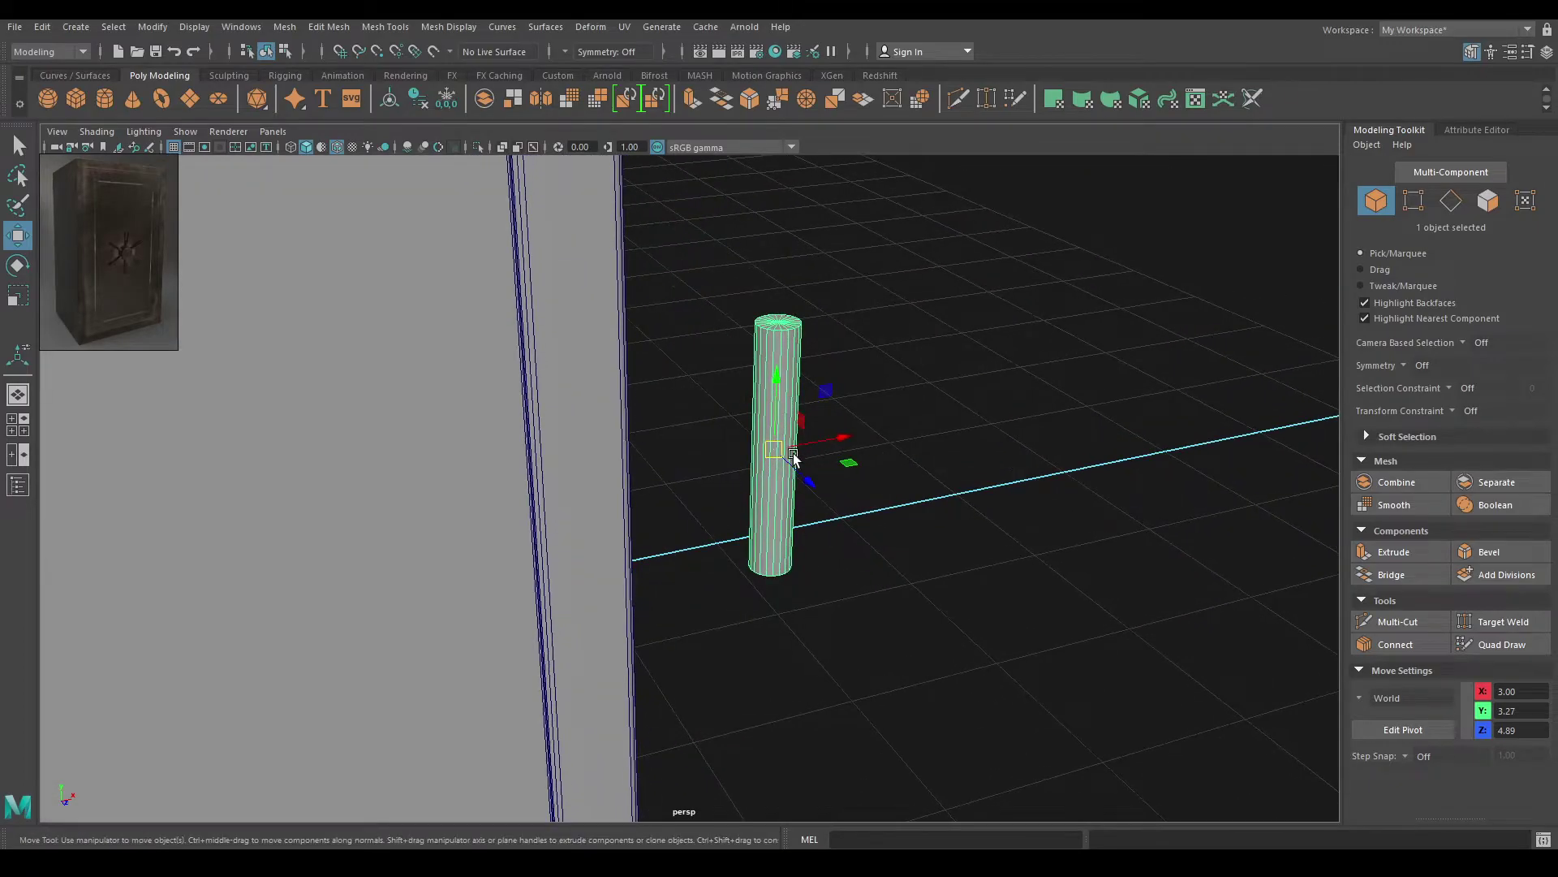
alt+right_drag(795, 456, 818, 519)
alt+drag(805, 602, 754, 557)
alt+right_drag(755, 557, 837, 561)
alt+middle_drag(837, 562, 740, 538)
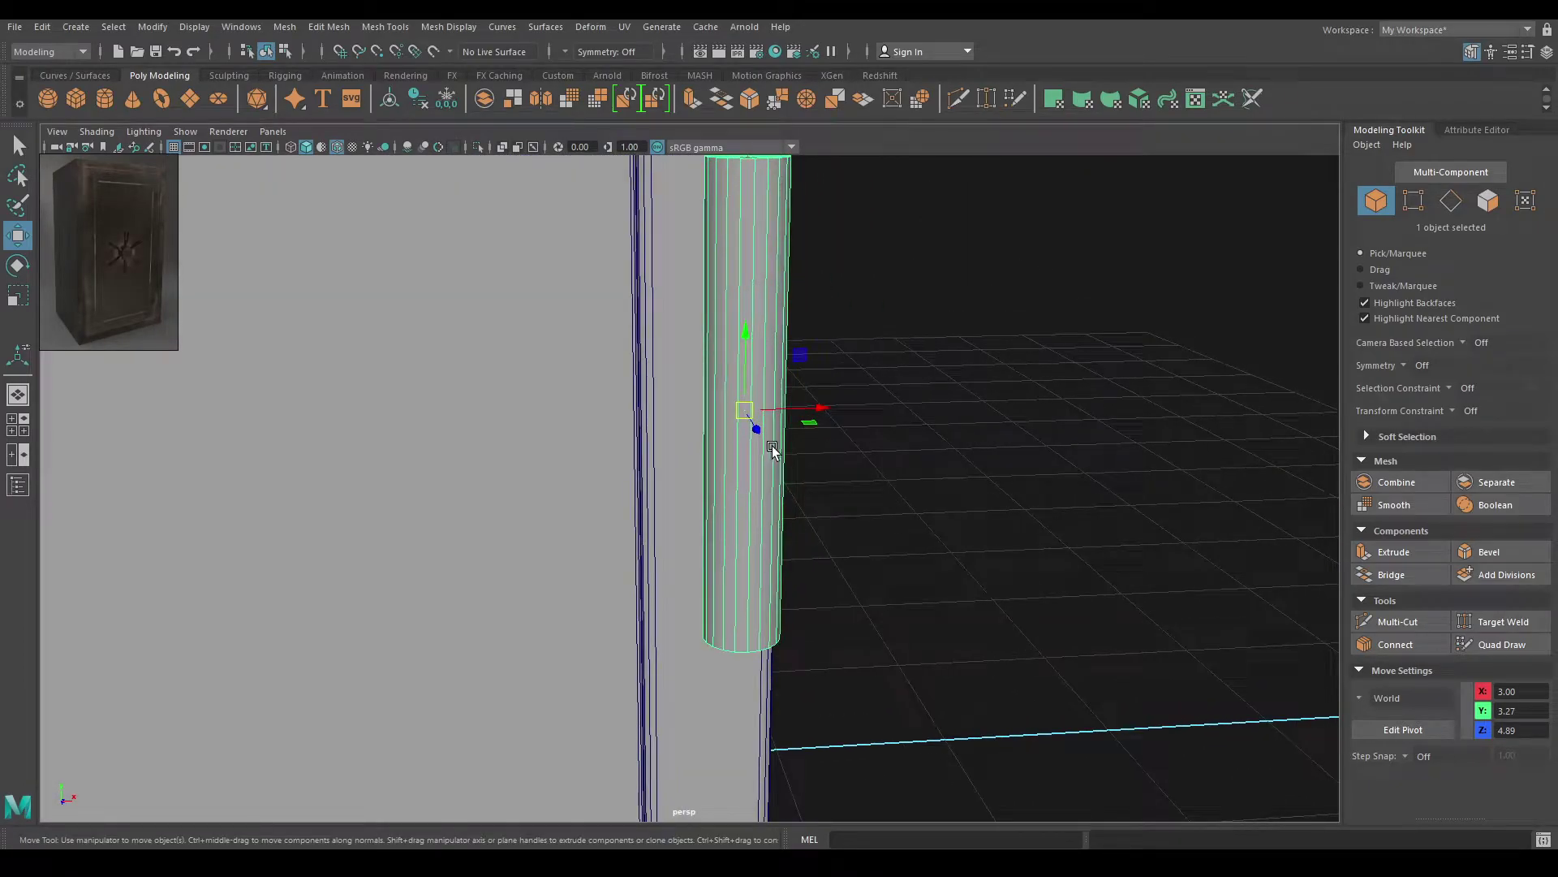
alt+drag(777, 309, 741, 334)
Split the hinge cylinder's vertical edge ring to add a horizontal edge loop around its middle
right_click(744, 330)
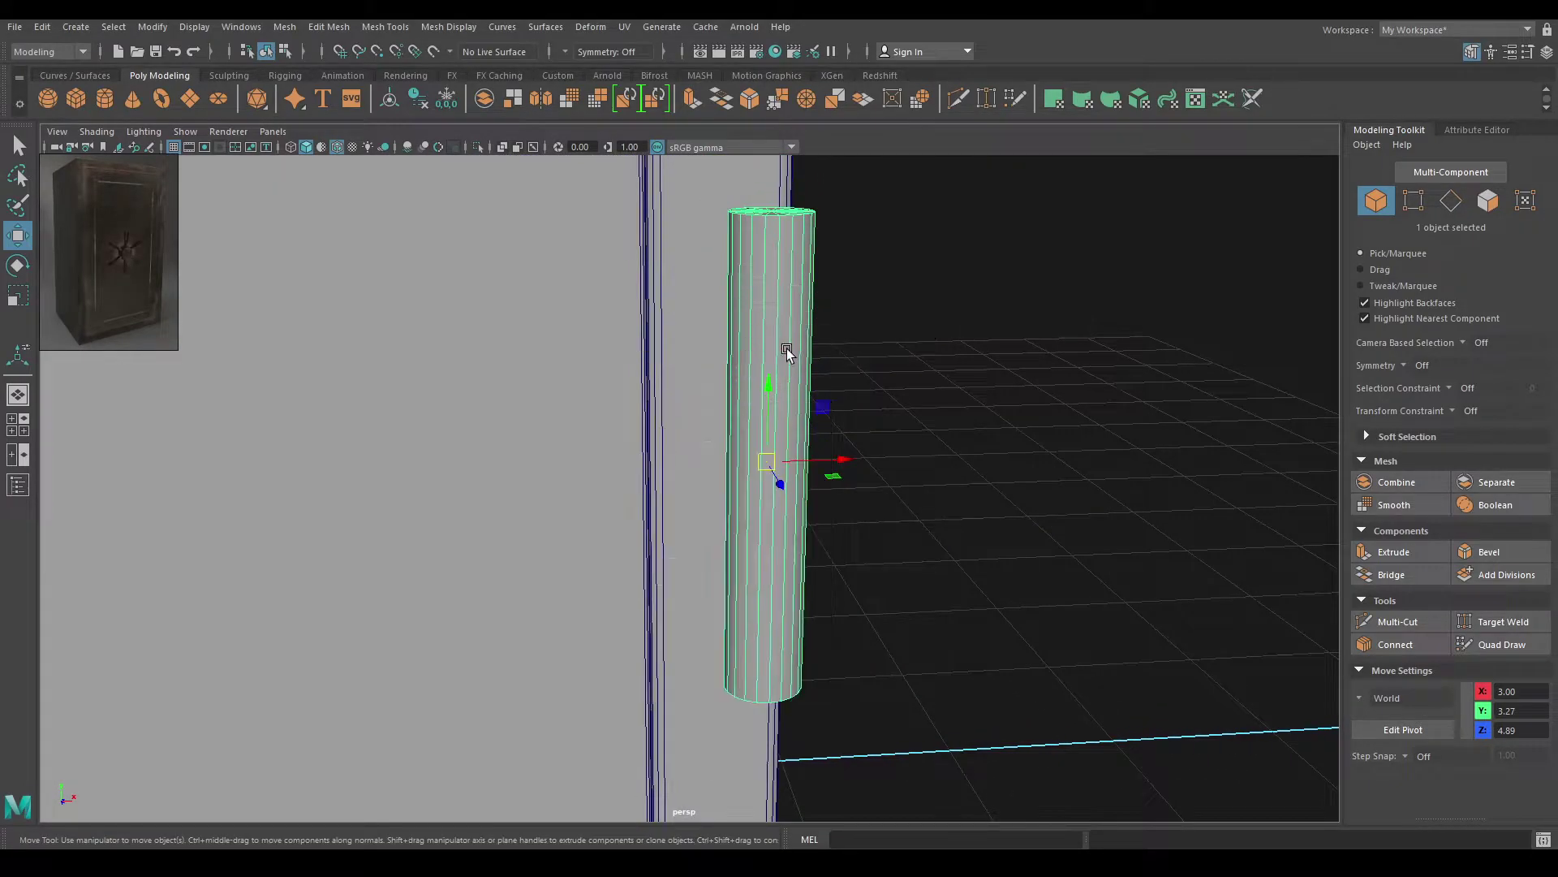
right_click(788, 349)
click(777, 303)
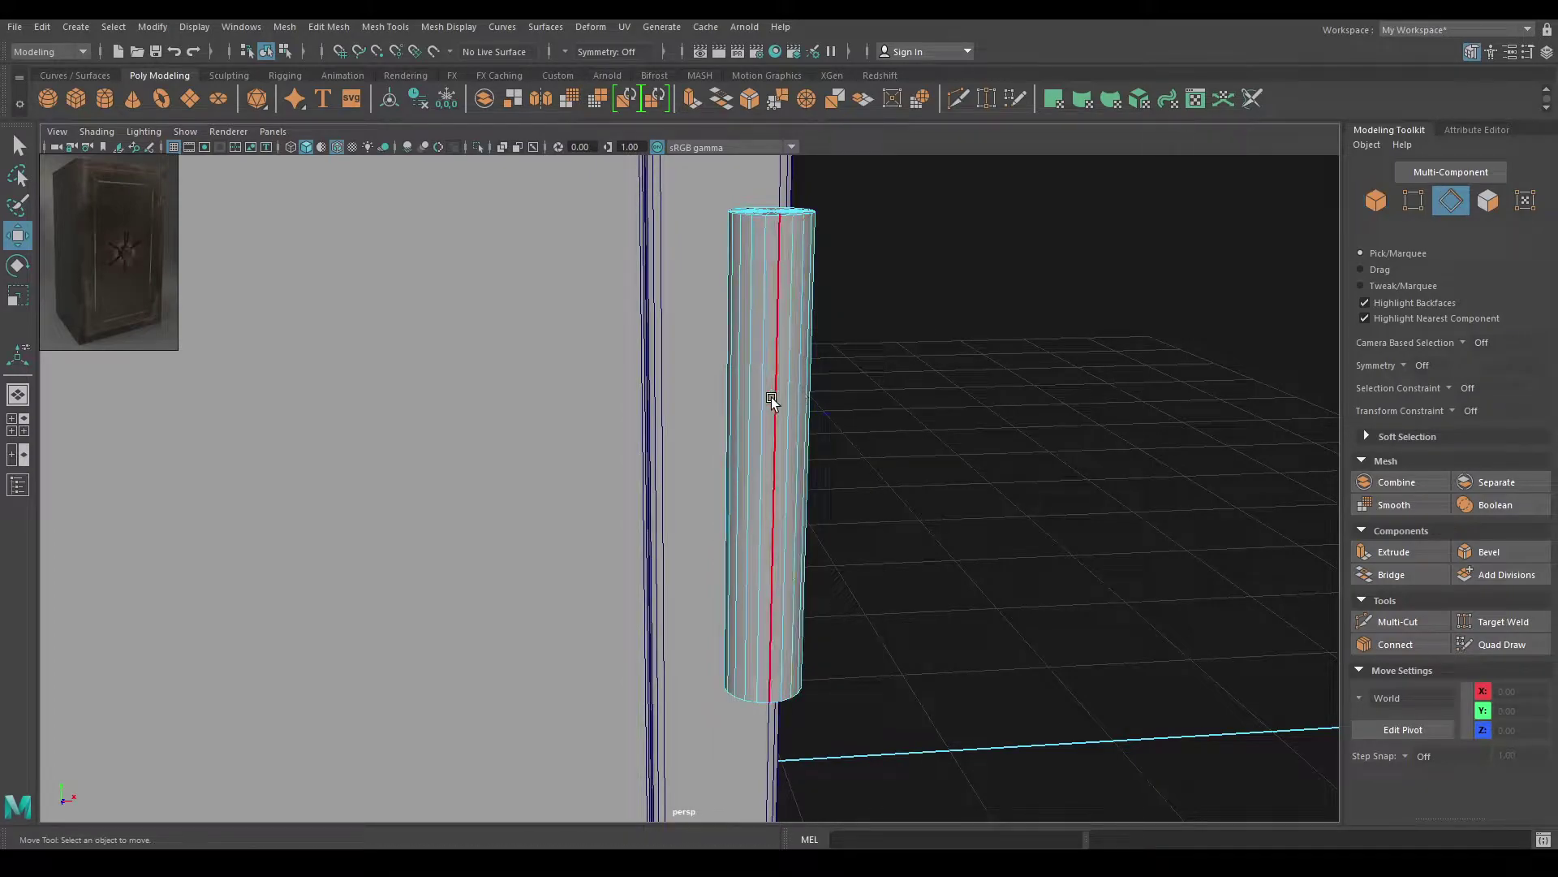
click(771, 397)
shift+right_drag(856, 333, 797, 369)
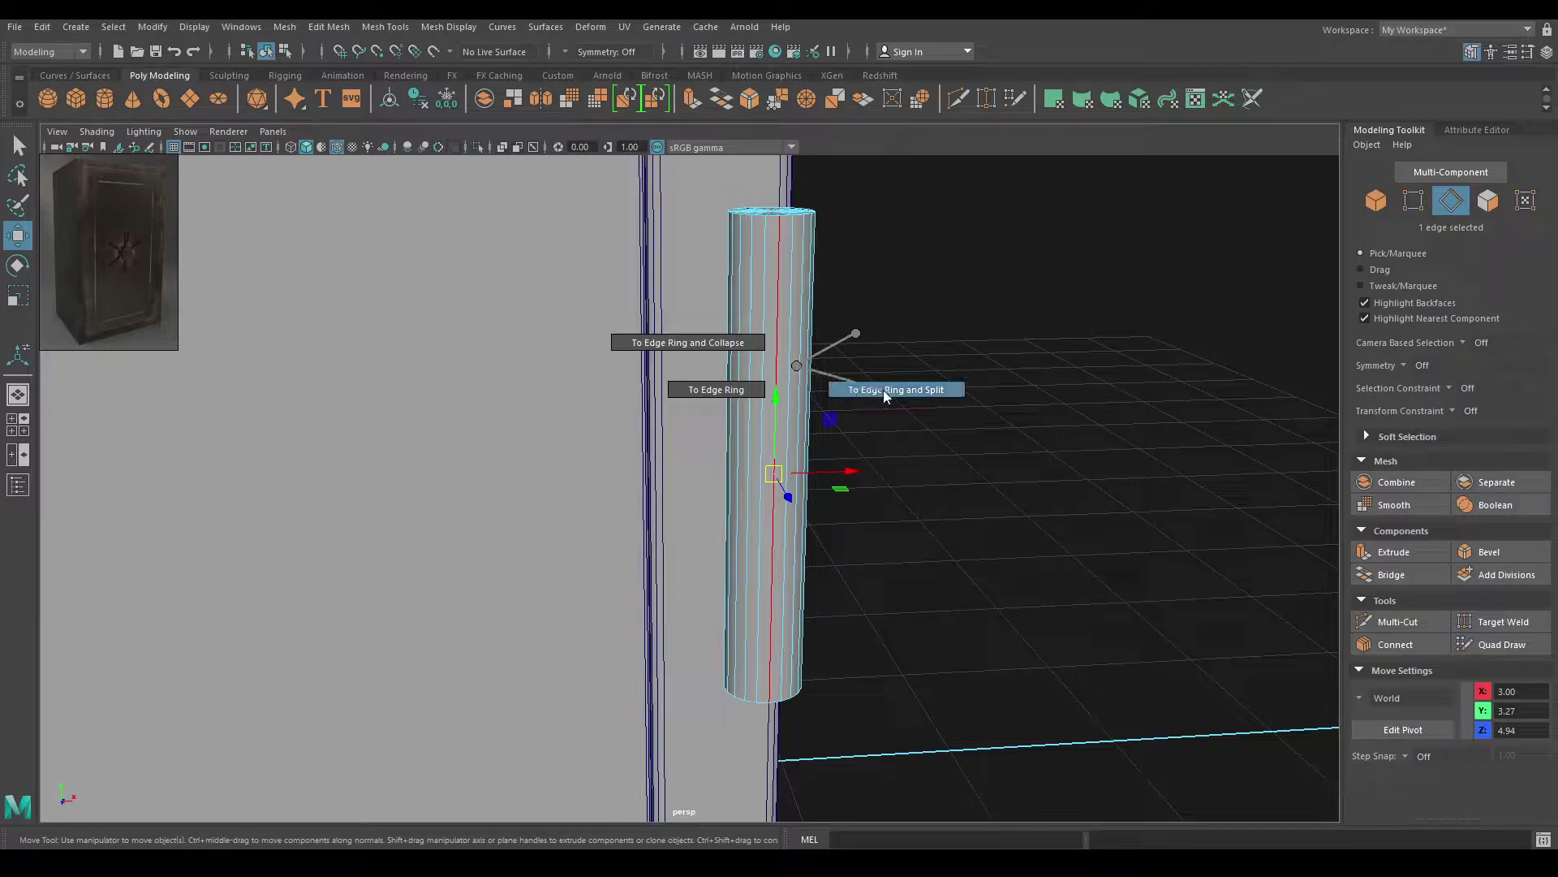
ctrl+right_drag(873, 392, 909, 392)
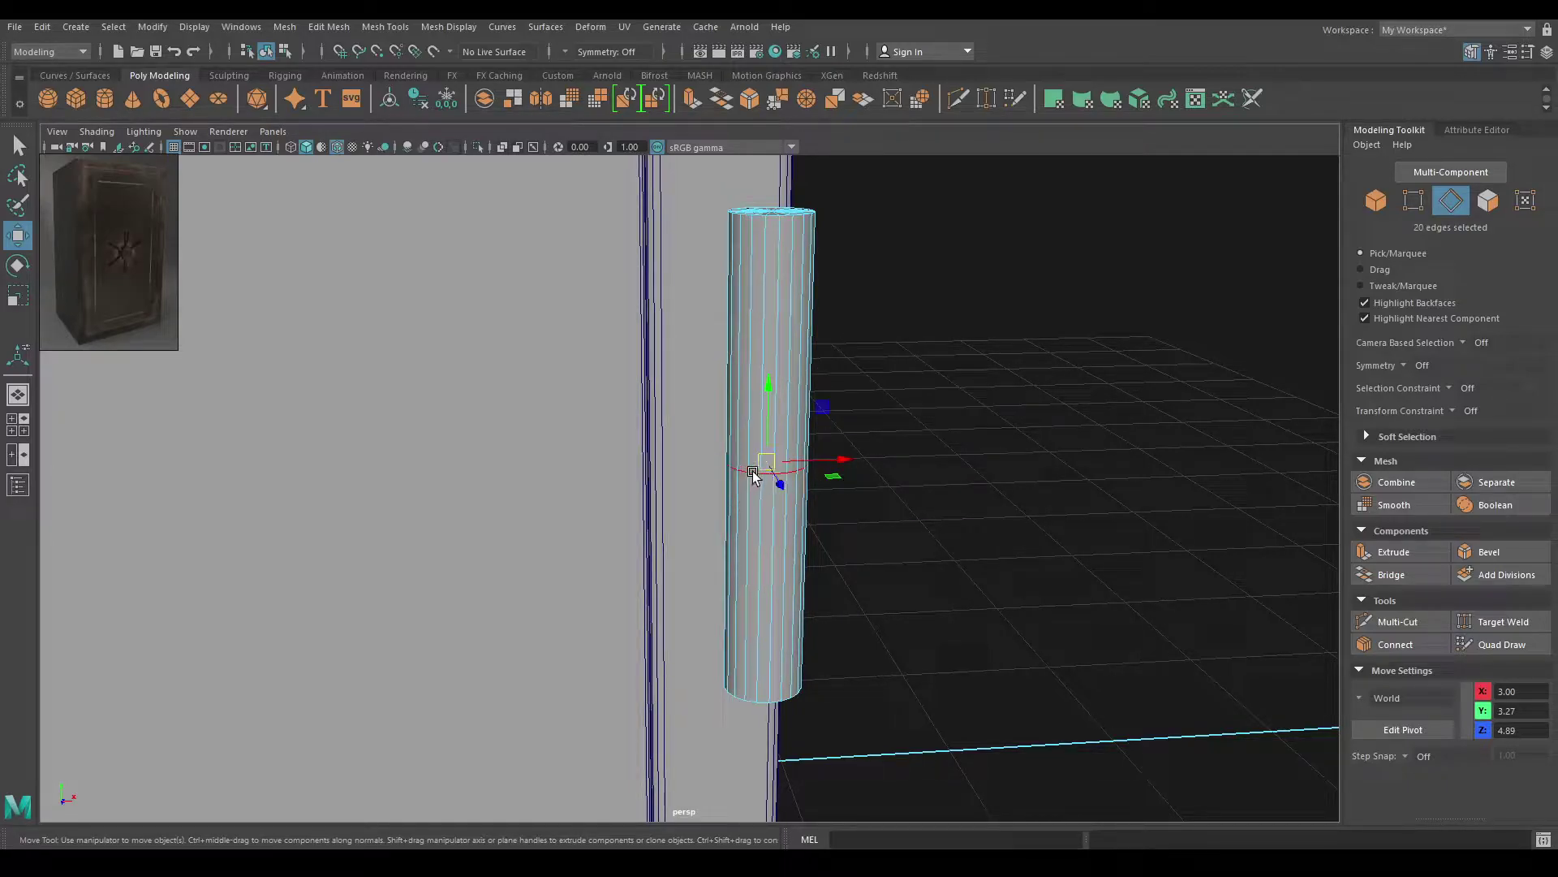
Bevel the cylinder's middle edge loop with a fraction of 0.5 and 1 segment
scroll(825, 560, up, 5)
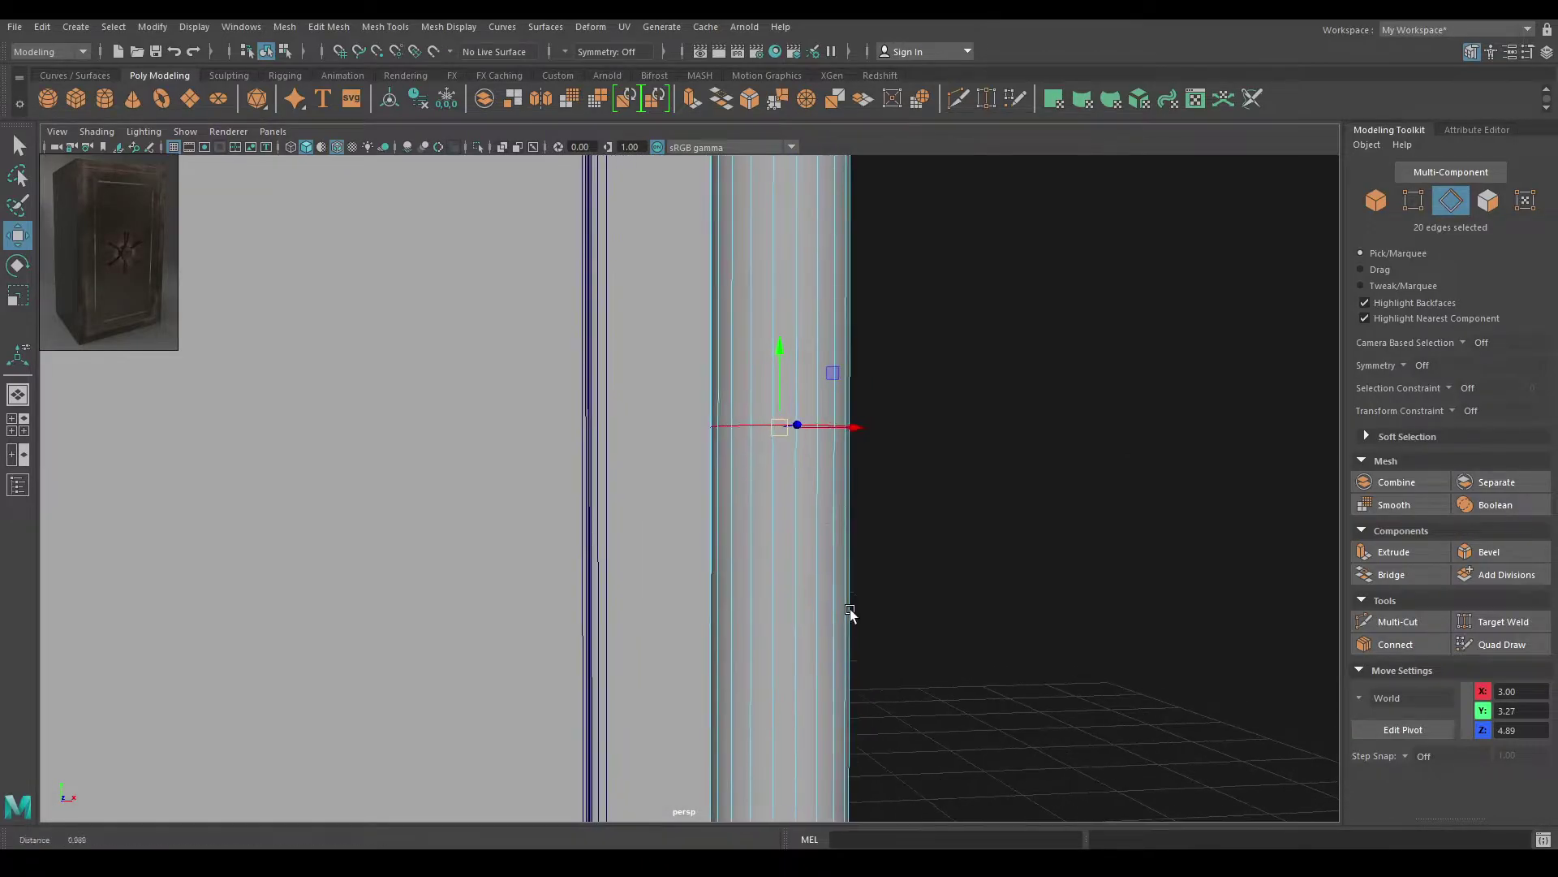
shift+right_click(775, 449)
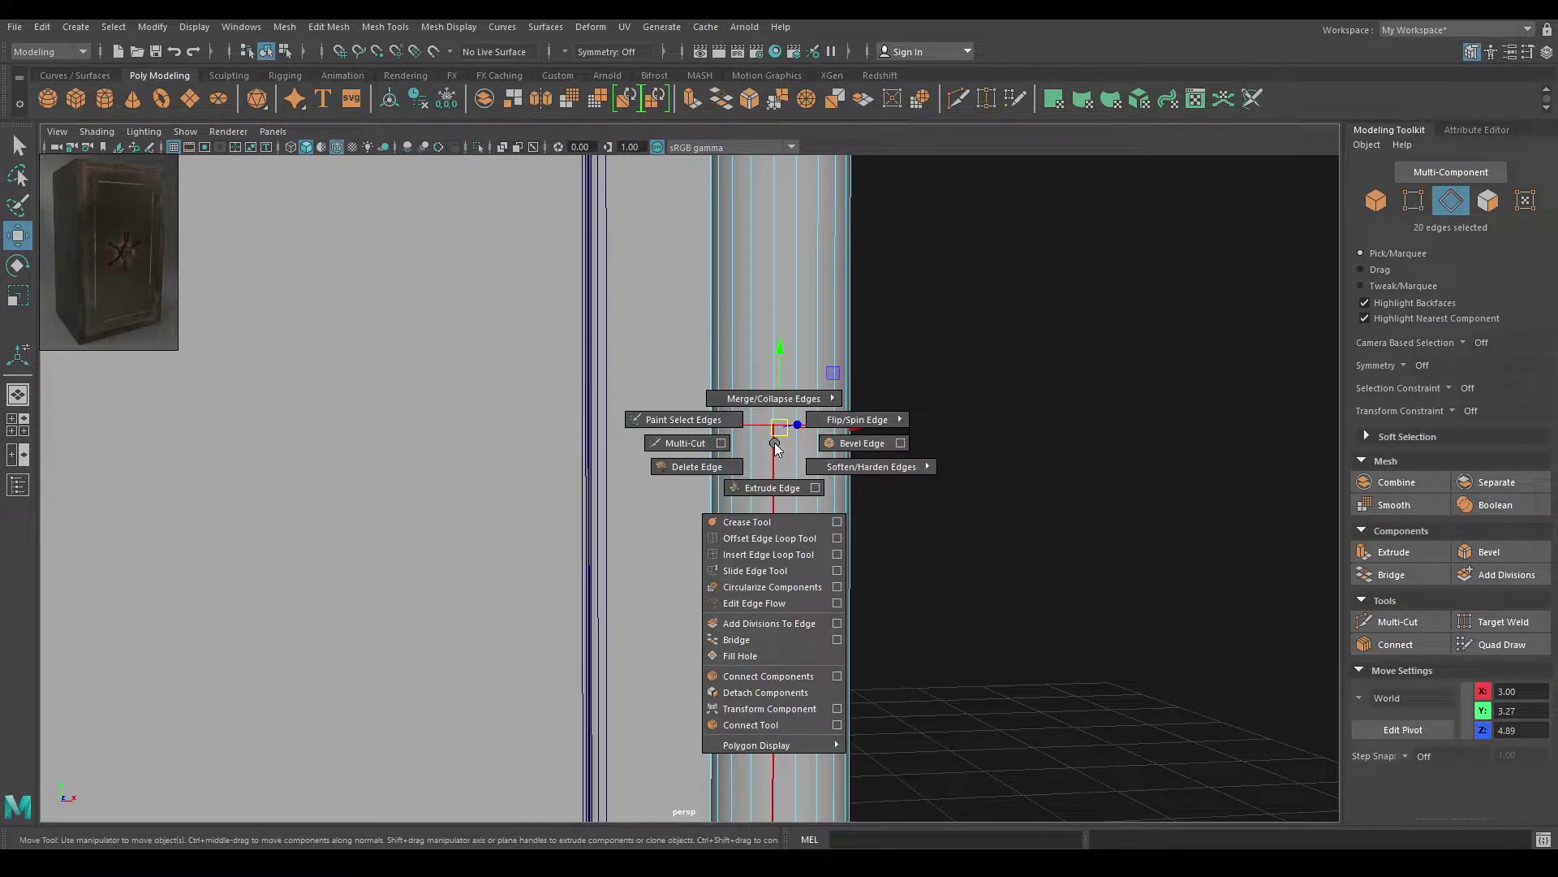
click(859, 443)
alt+drag(865, 540, 800, 428)
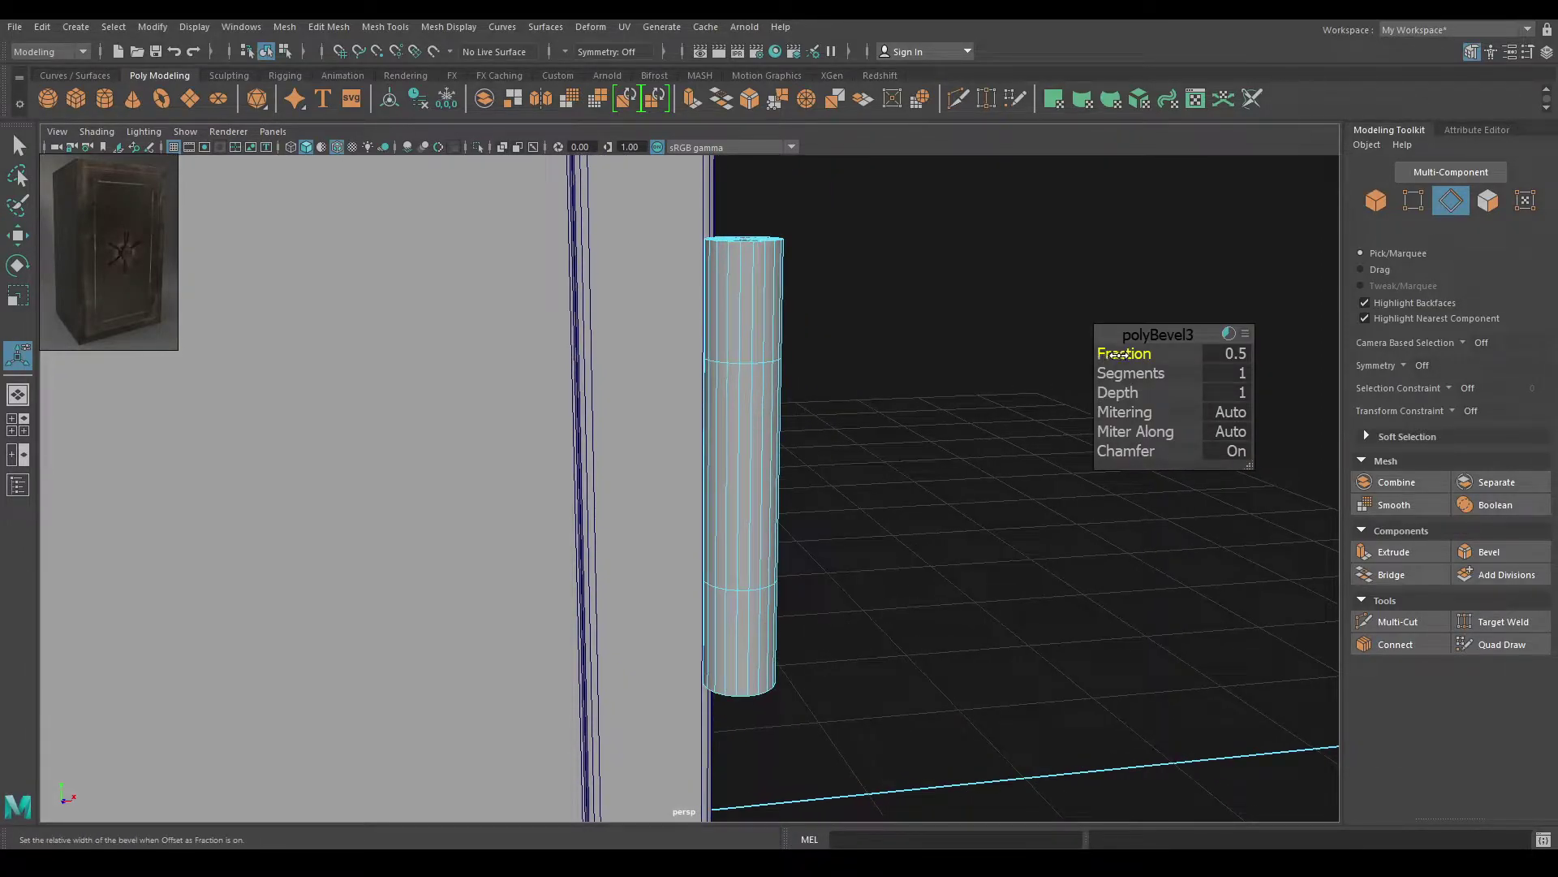
Bevel the hinge cylinder's two horizontal edge loops together with a fraction of 0.1
key(w)
scroll(750, 354, up, 3)
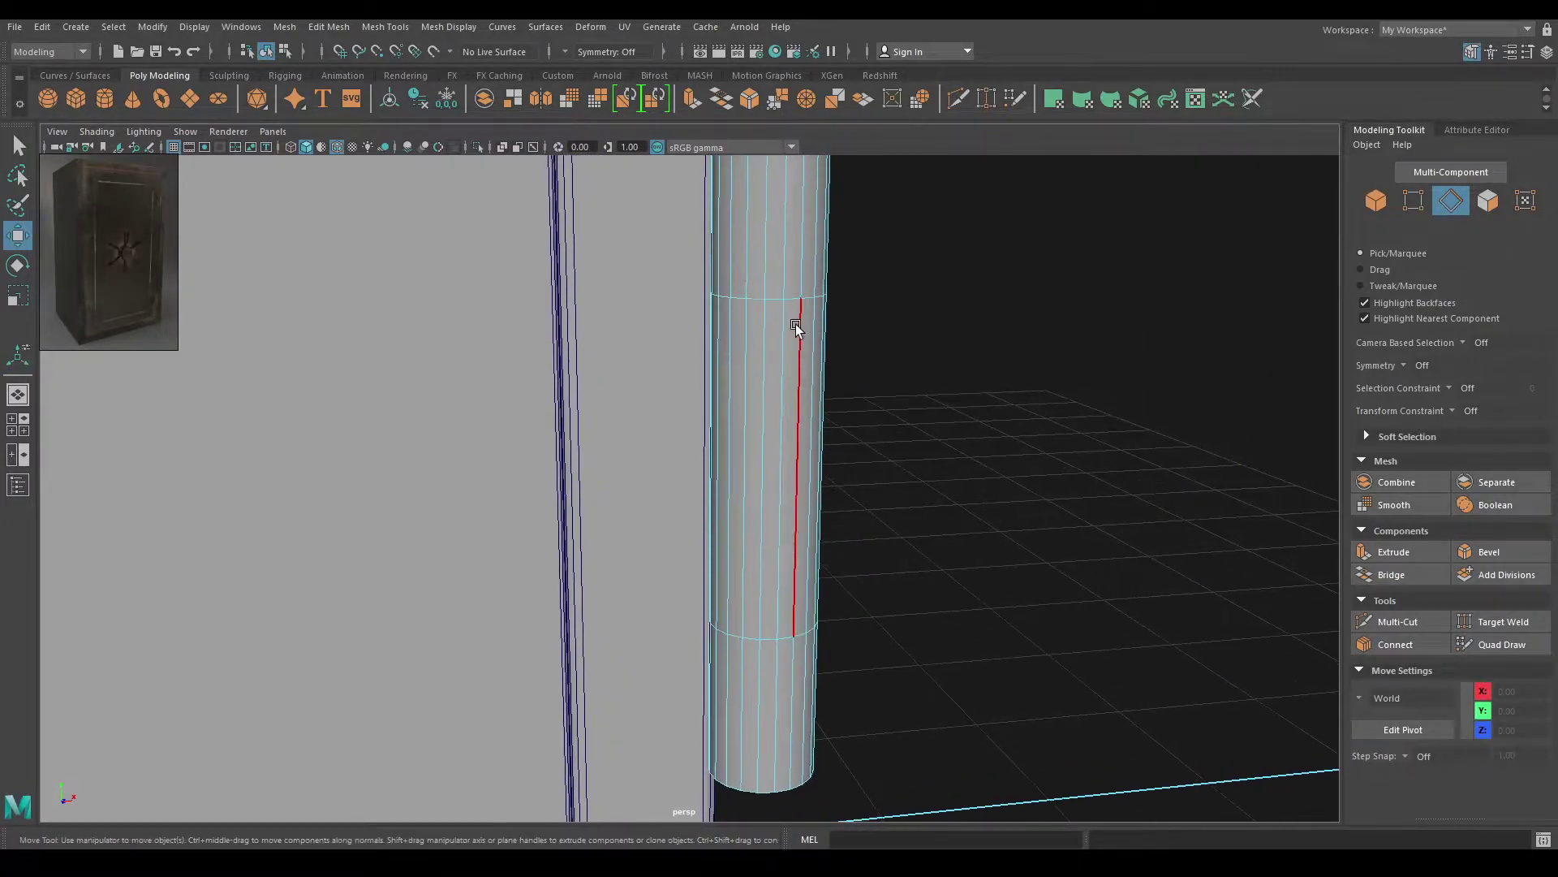
double_click(772, 299)
shift+double_click(775, 647)
shift+right_drag(785, 532, 849, 532)
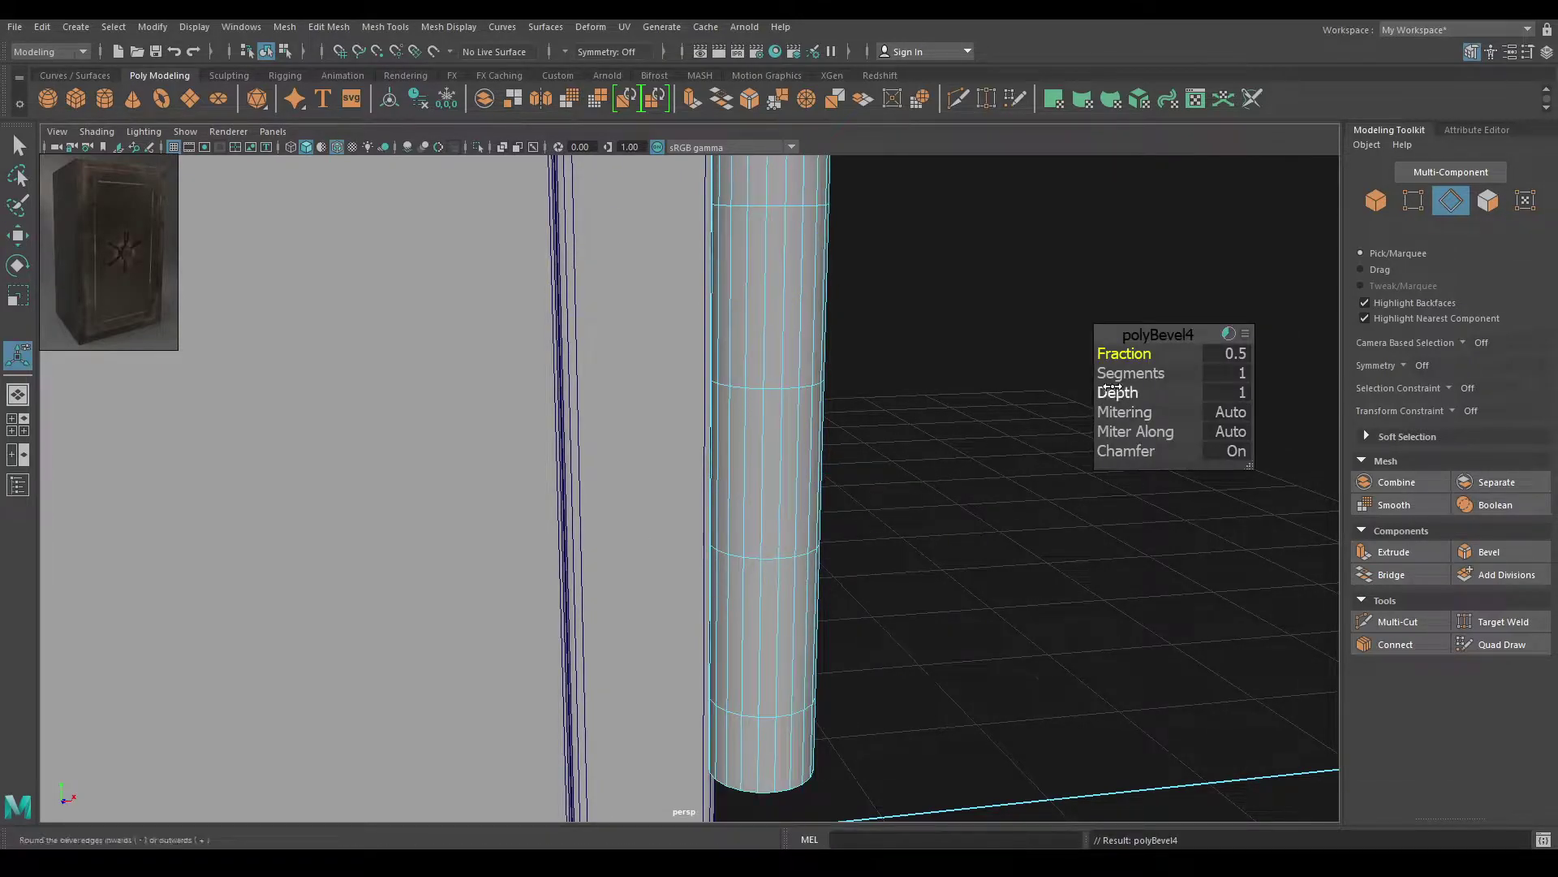
drag(1124, 357, 1082, 363)
text(.1)
key(Return)
key(w)
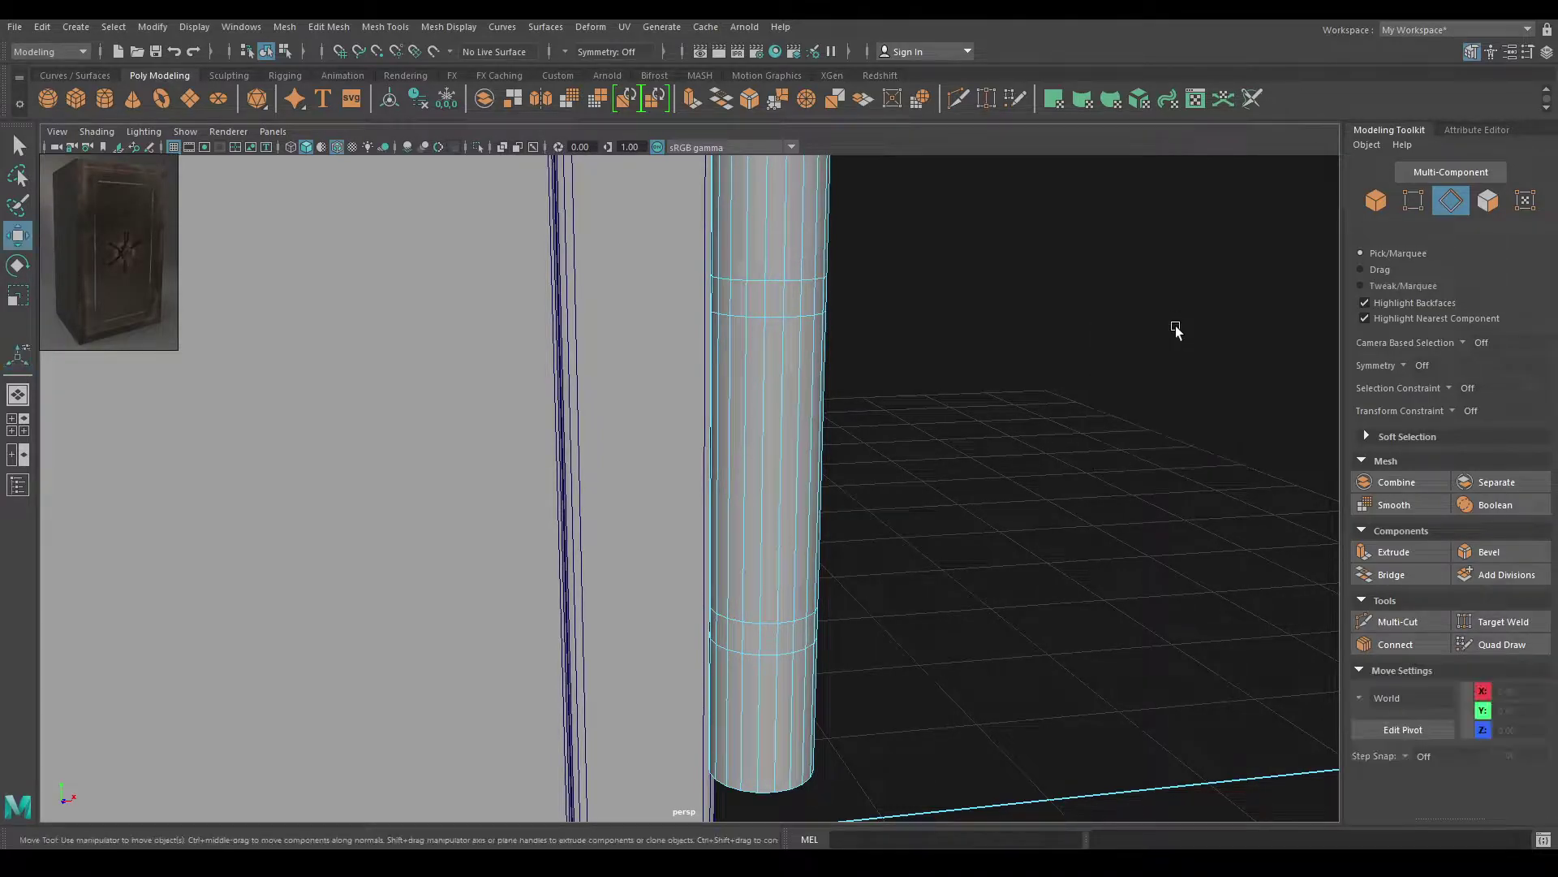
In the top view, select the rear half of the hinge cylinder's faces and delete them
alt+drag(666, 323, 830, 333)
alt+right_drag(830, 333, 886, 321)
key(space)
drag(894, 355, 806, 368)
scroll(790, 536, up, 8)
alt+middle_drag(870, 676, 574, 290)
drag(756, 604, 987, 763)
key(f)
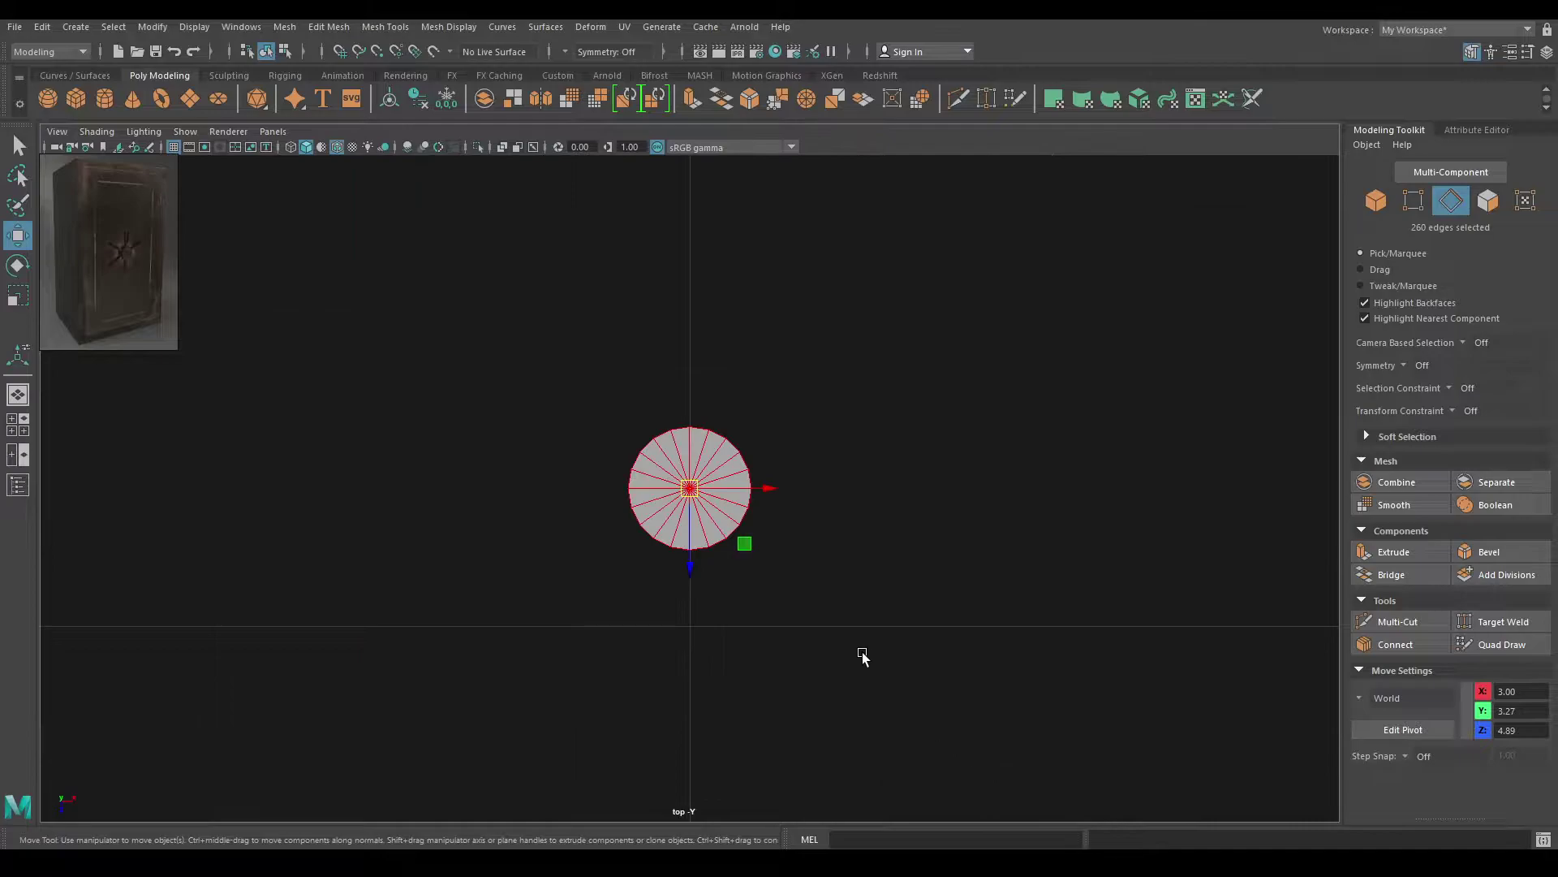
scroll(860, 601, up, 1)
right_drag(796, 377, 796, 423)
drag(508, 341, 893, 485)
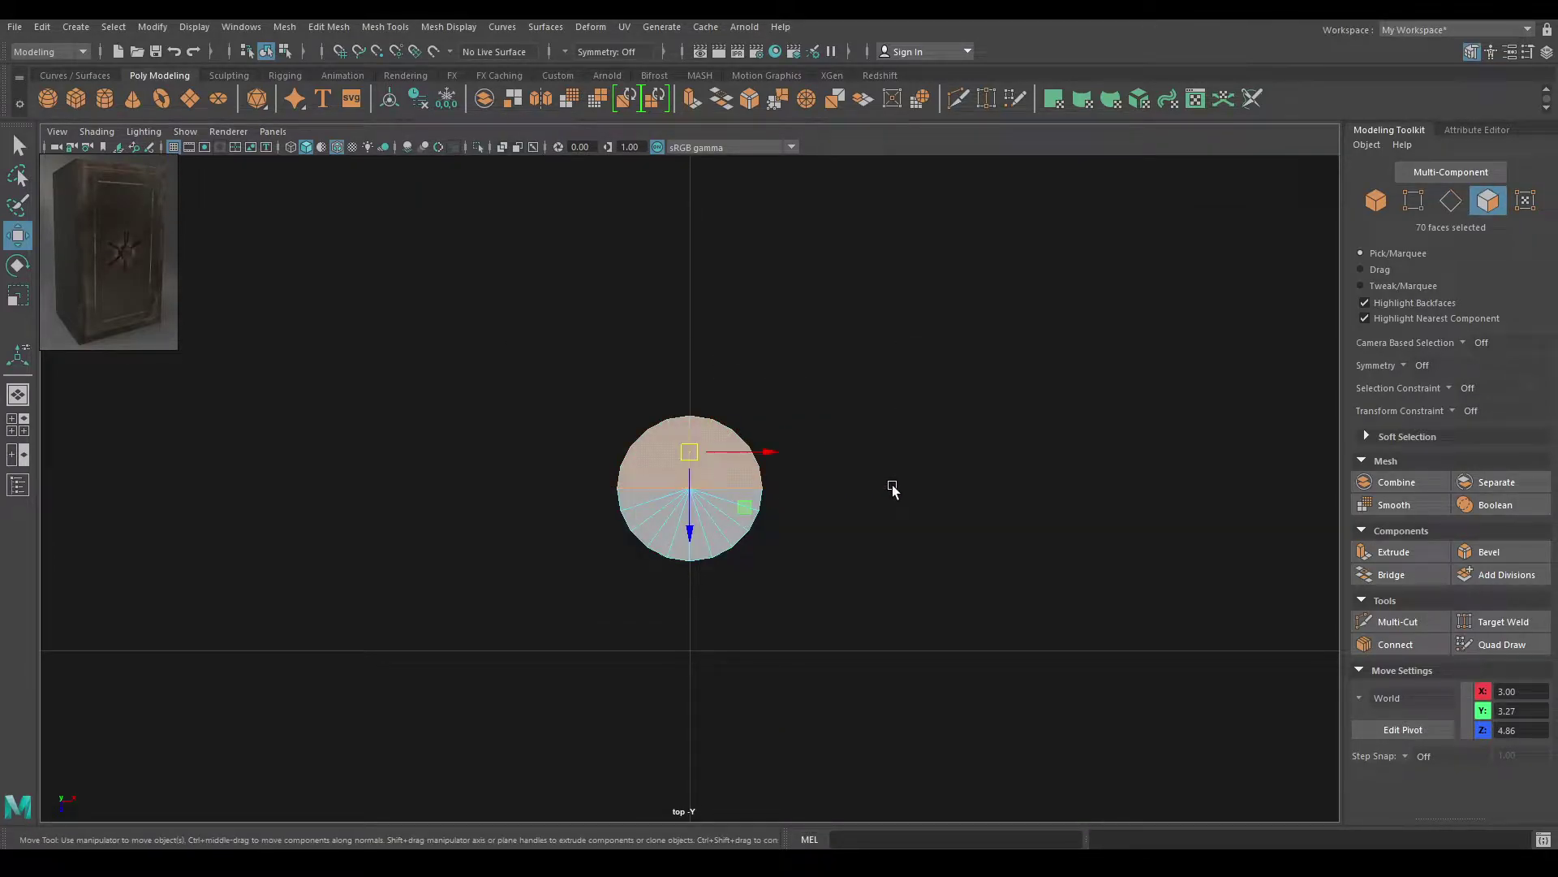
key(Delete)
Select the two narrow face bands around the half cylinder and extrude them inward with a thickness of -0.01
key(space)
drag(802, 427, 835, 411)
alt+middle_drag(836, 410, 746, 513)
right_drag(739, 362, 740, 416)
double_click(734, 373)
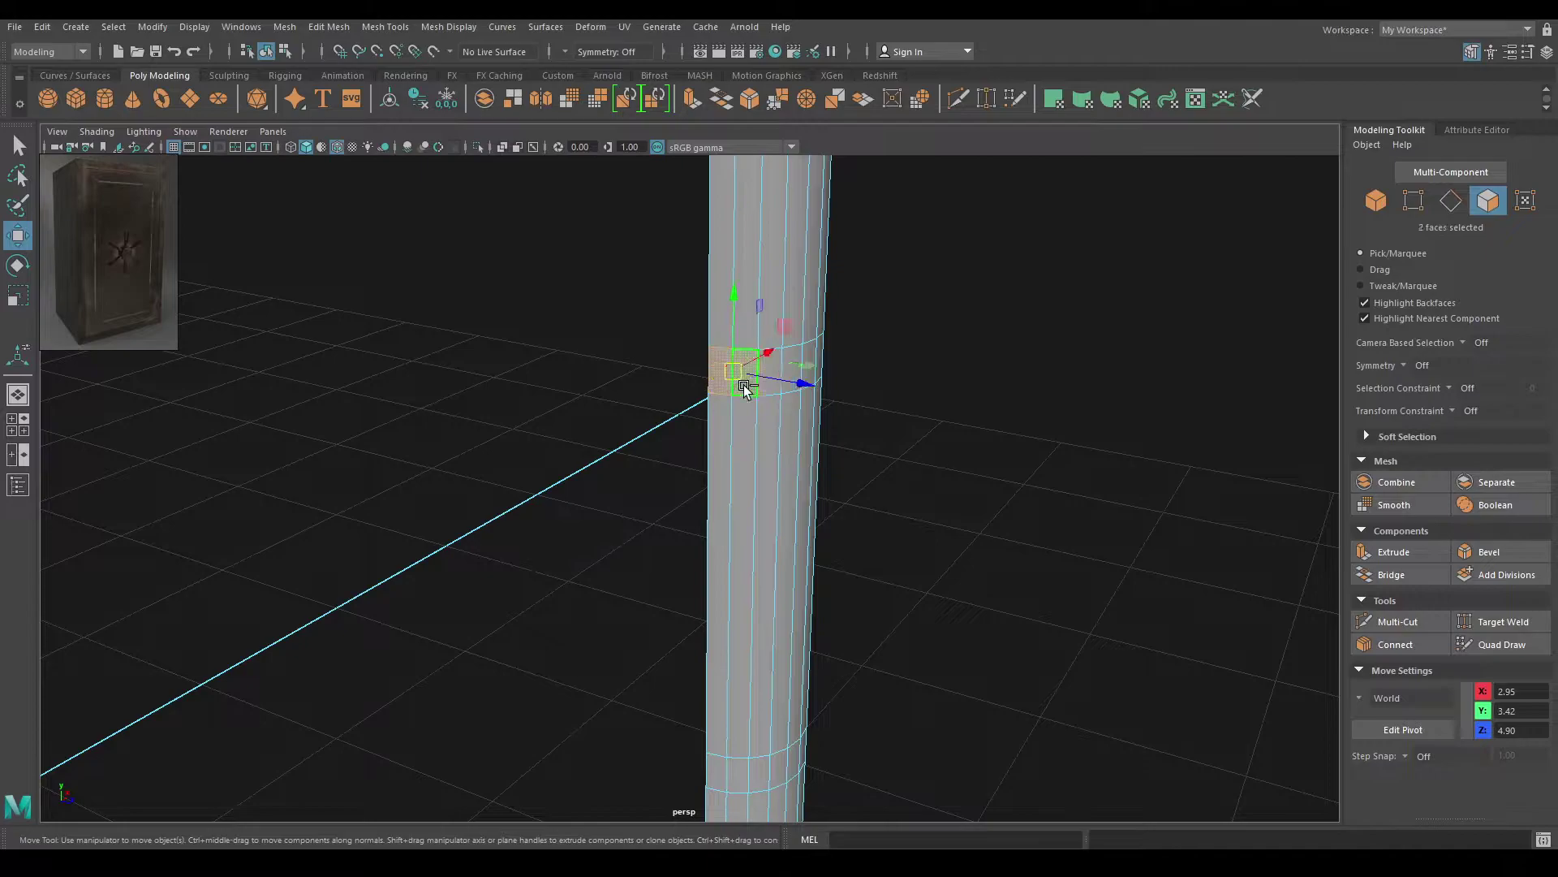
alt+middle_drag(864, 541, 815, 333)
shift+double_click(685, 568)
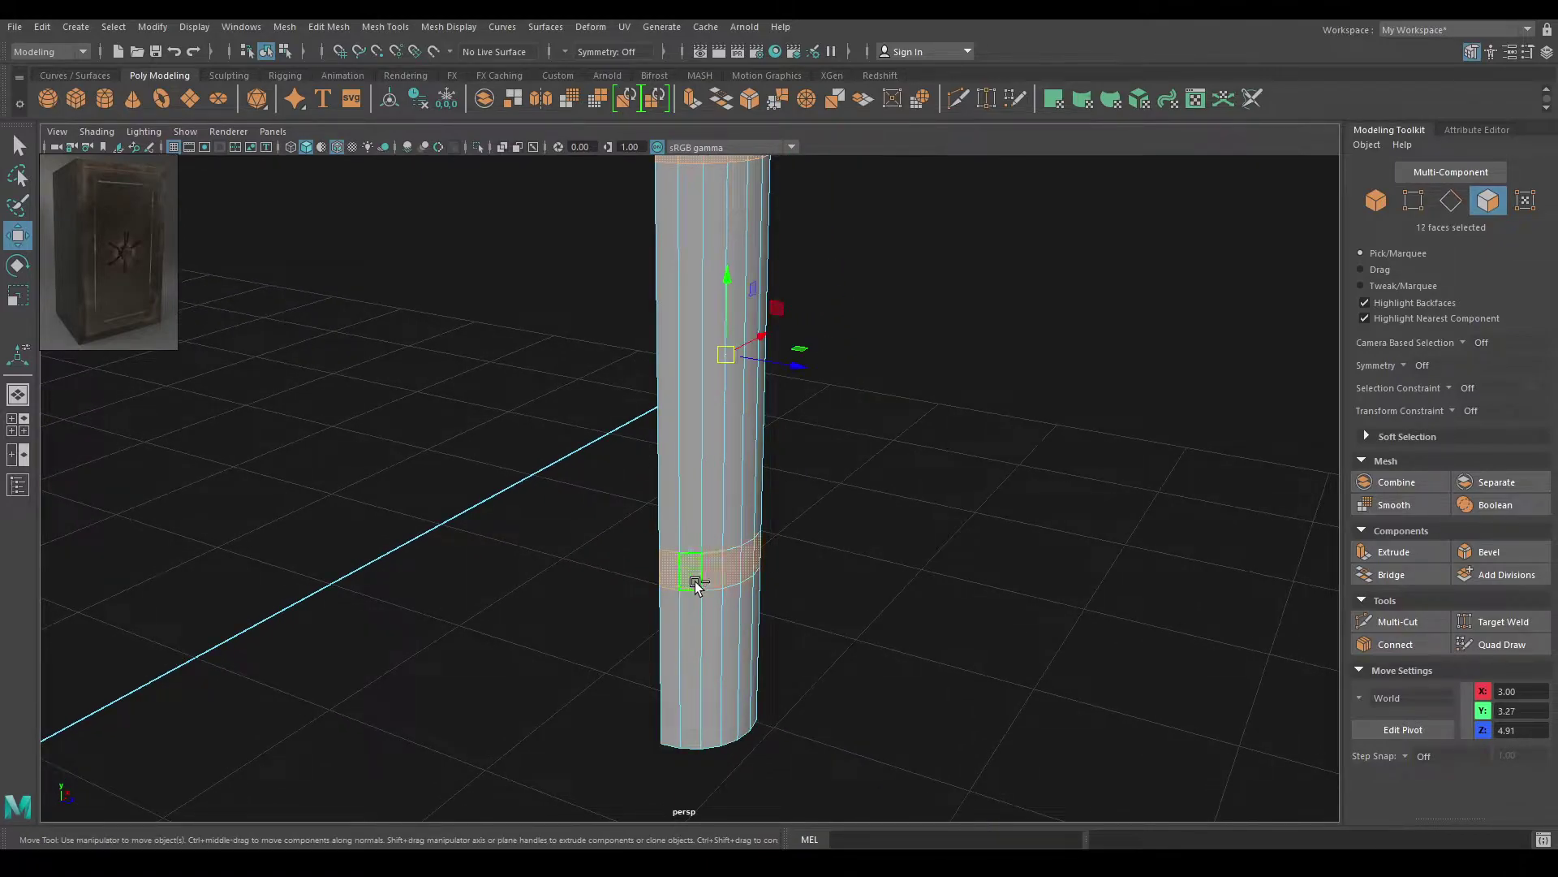
key(ctrl+e)
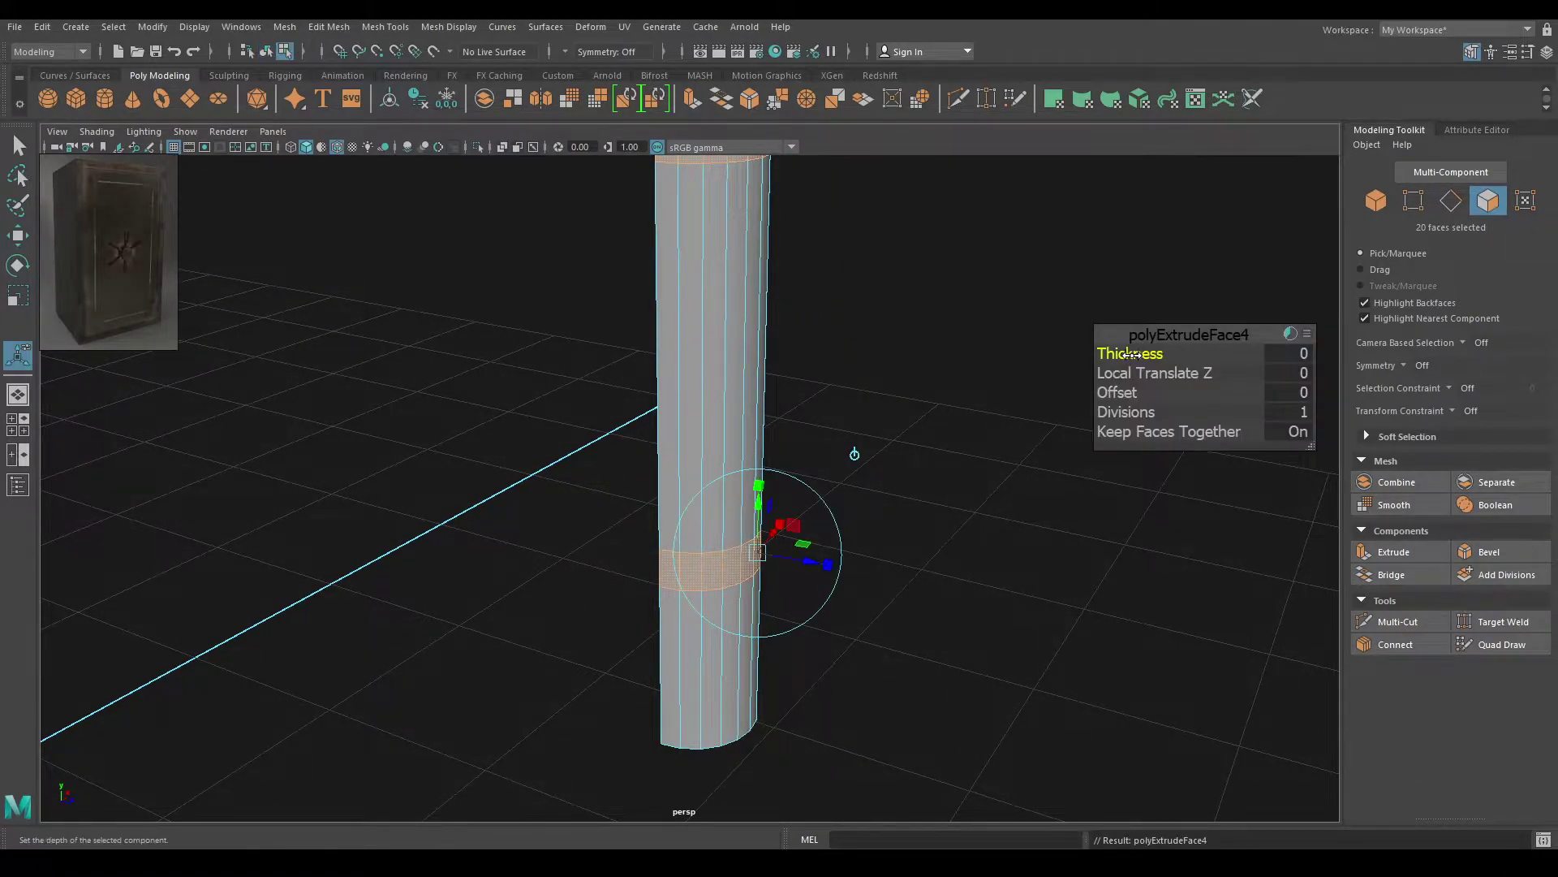
drag(1146, 341, 1069, 332)
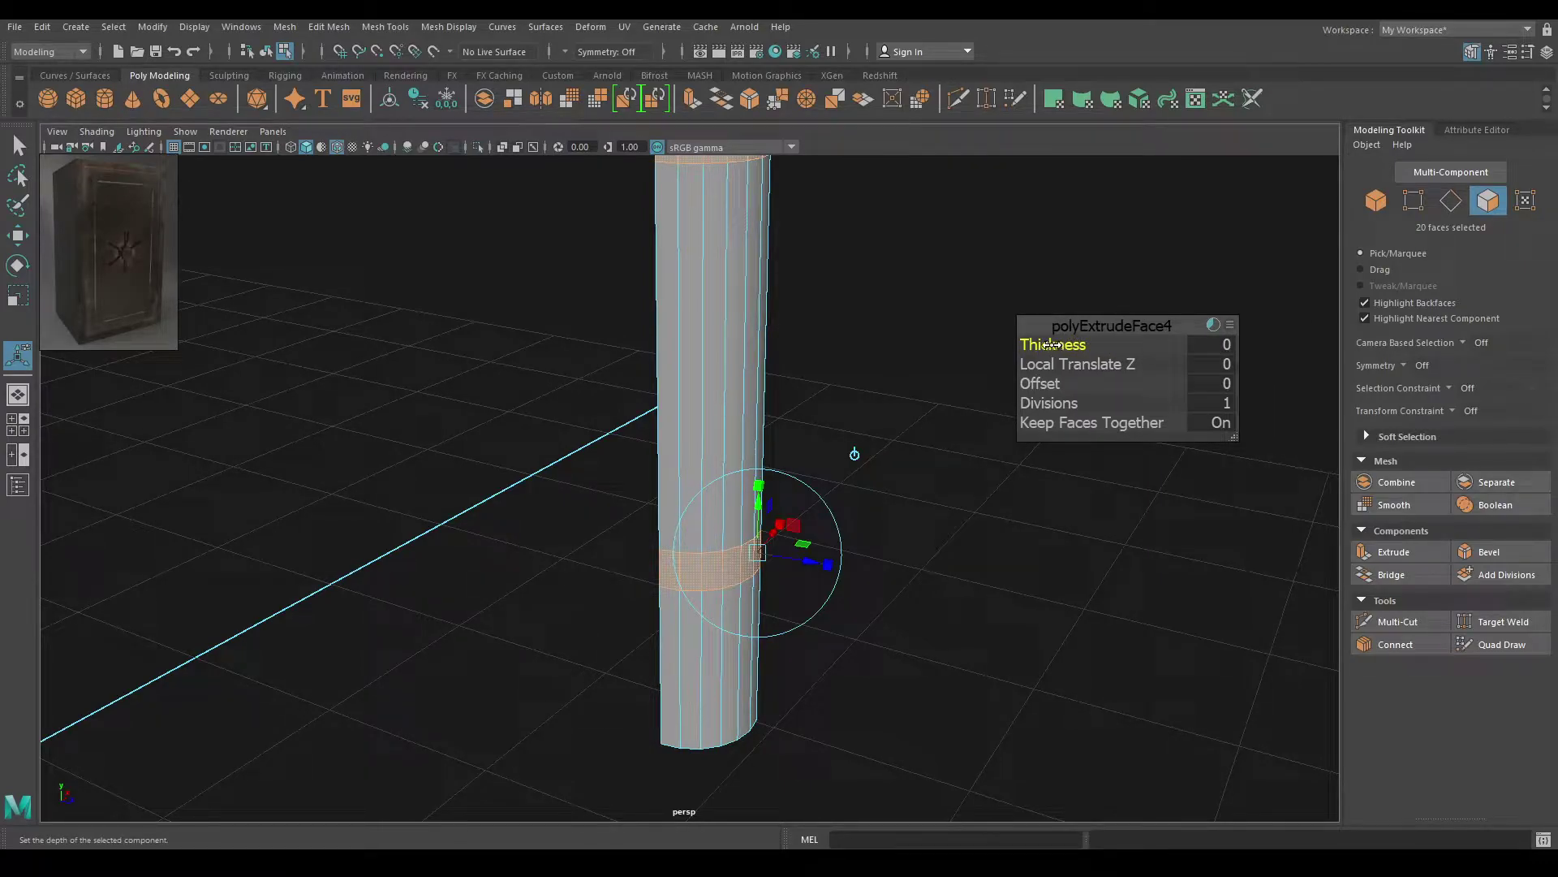
drag(1052, 344, 1052, 344)
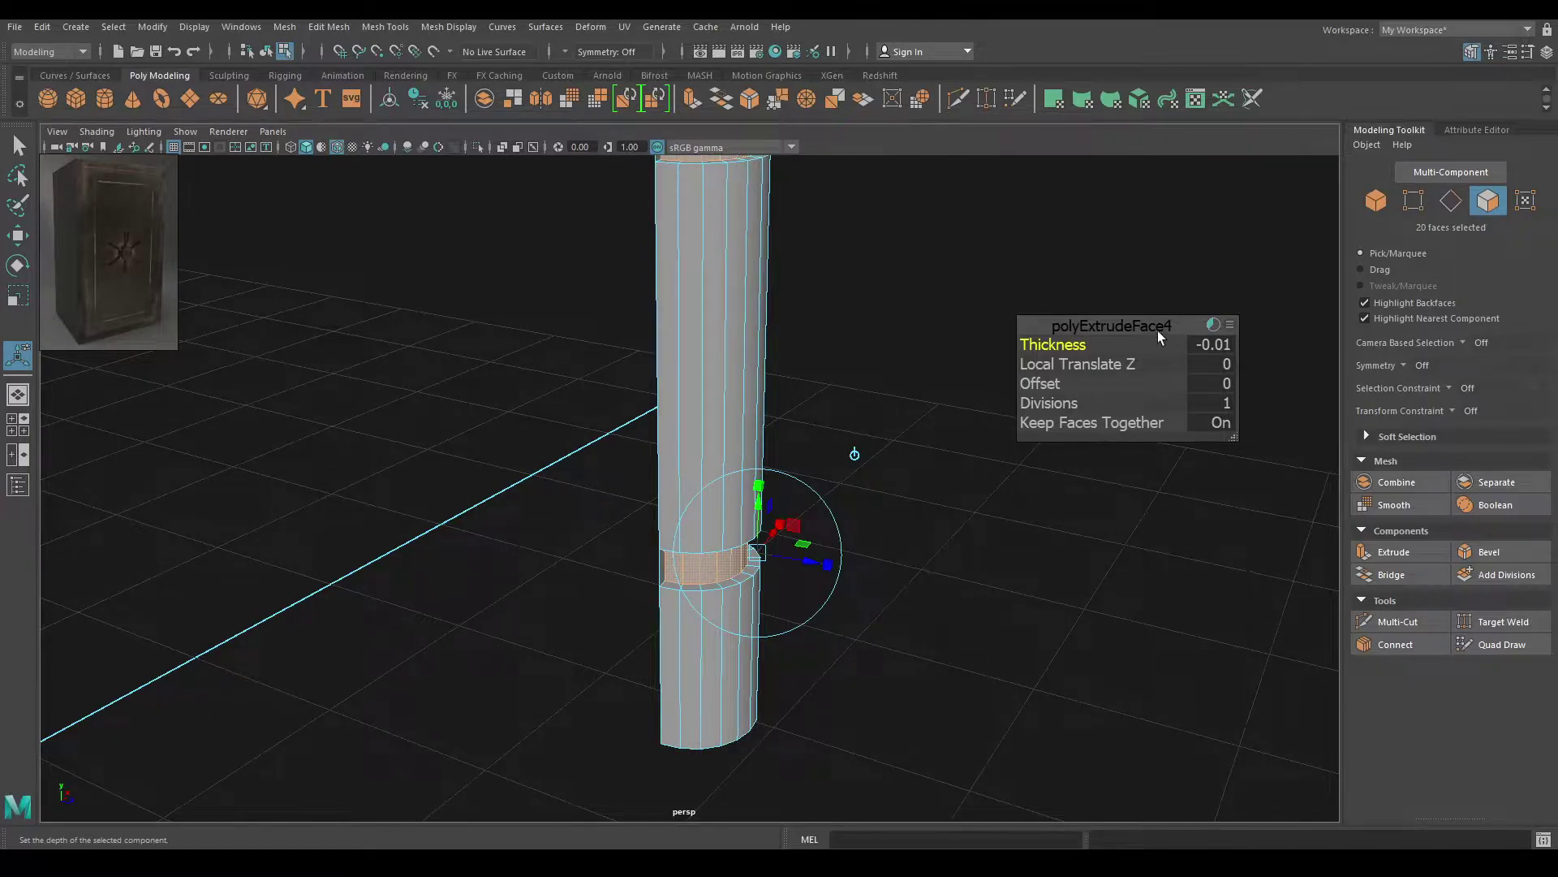
key(w)
key(f)
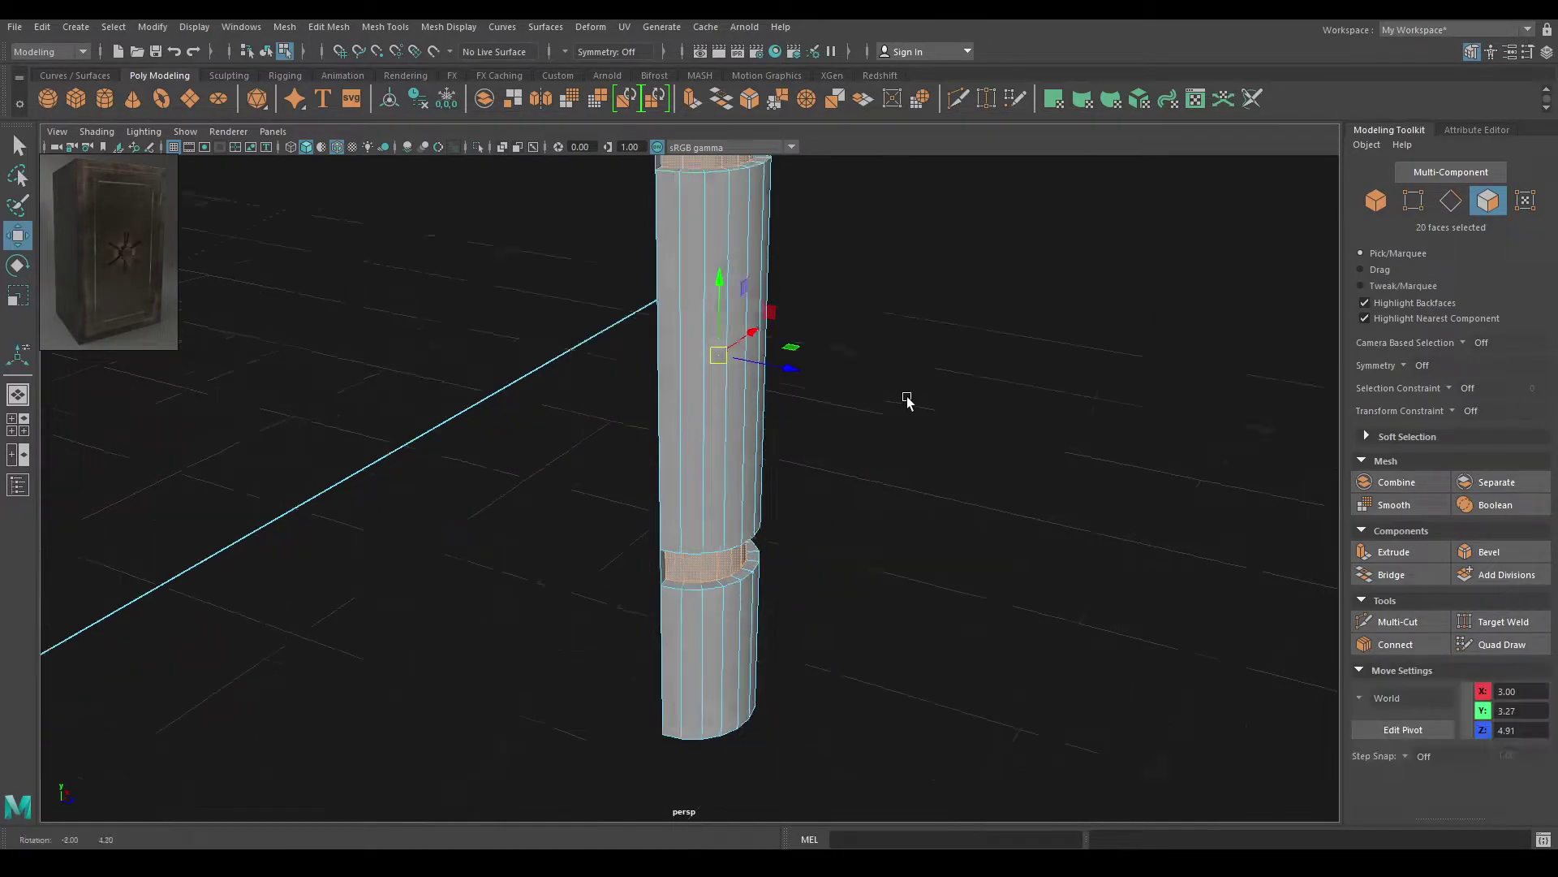
Fill the open back of the half cylinder and shift its border edges along Z to about 4.88
scroll(932, 549, down, 3)
right_drag(781, 241, 779, 197)
alt+drag(775, 203, 707, 267)
double_click(684, 271)
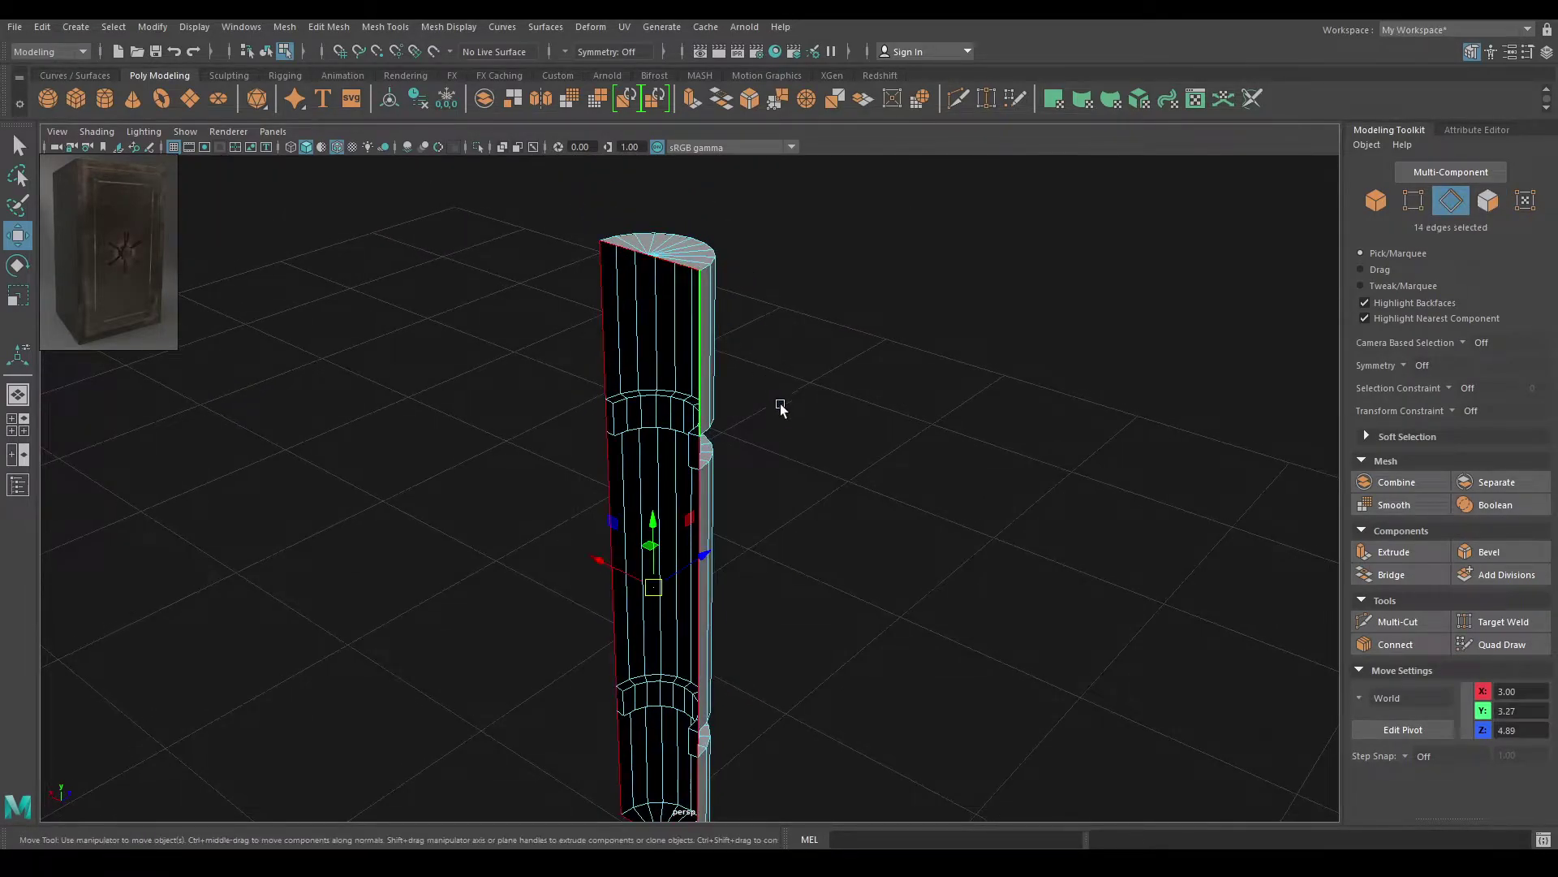
mouse_move(738, 369)
shift+right_down()
mouse_move(739, 536)
mouse_move(719, 582)
shift+right_up()
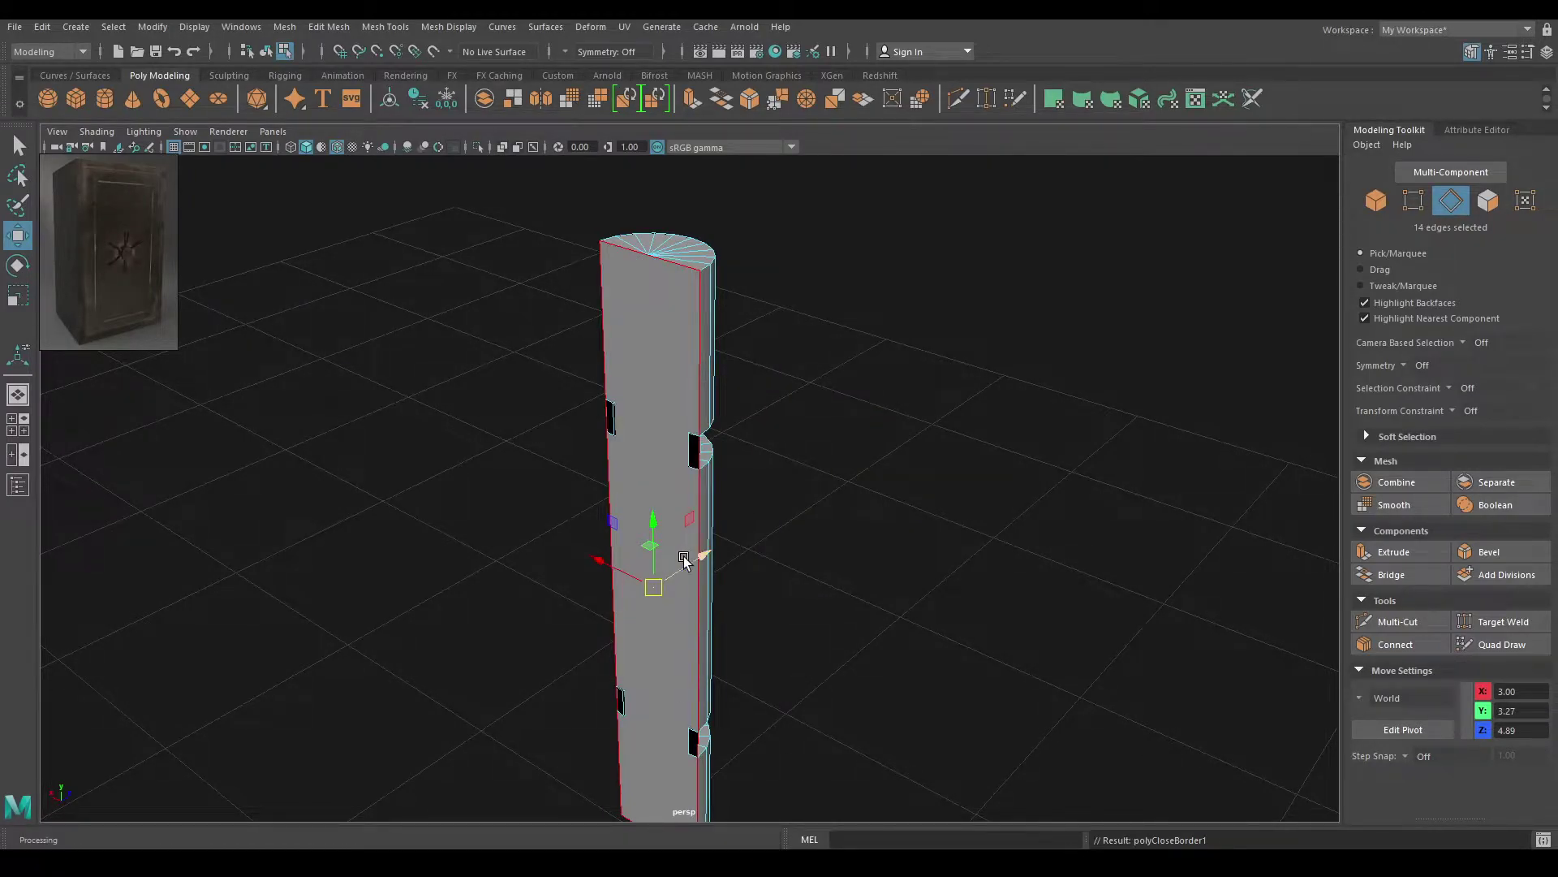
alt+drag(698, 577, 696, 513)
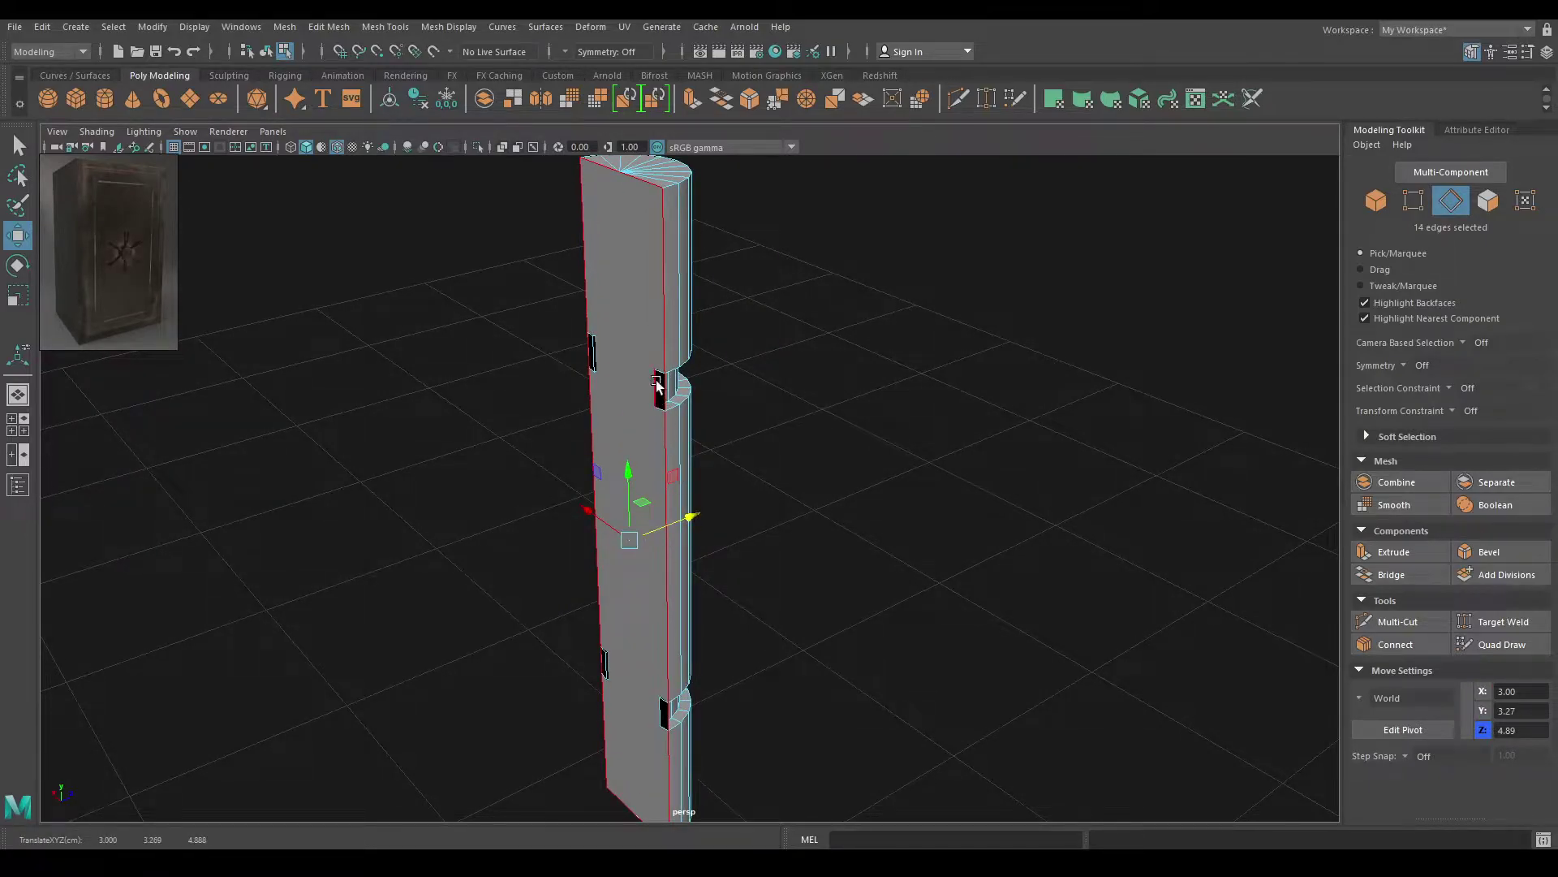
drag(695, 516, 598, 477)
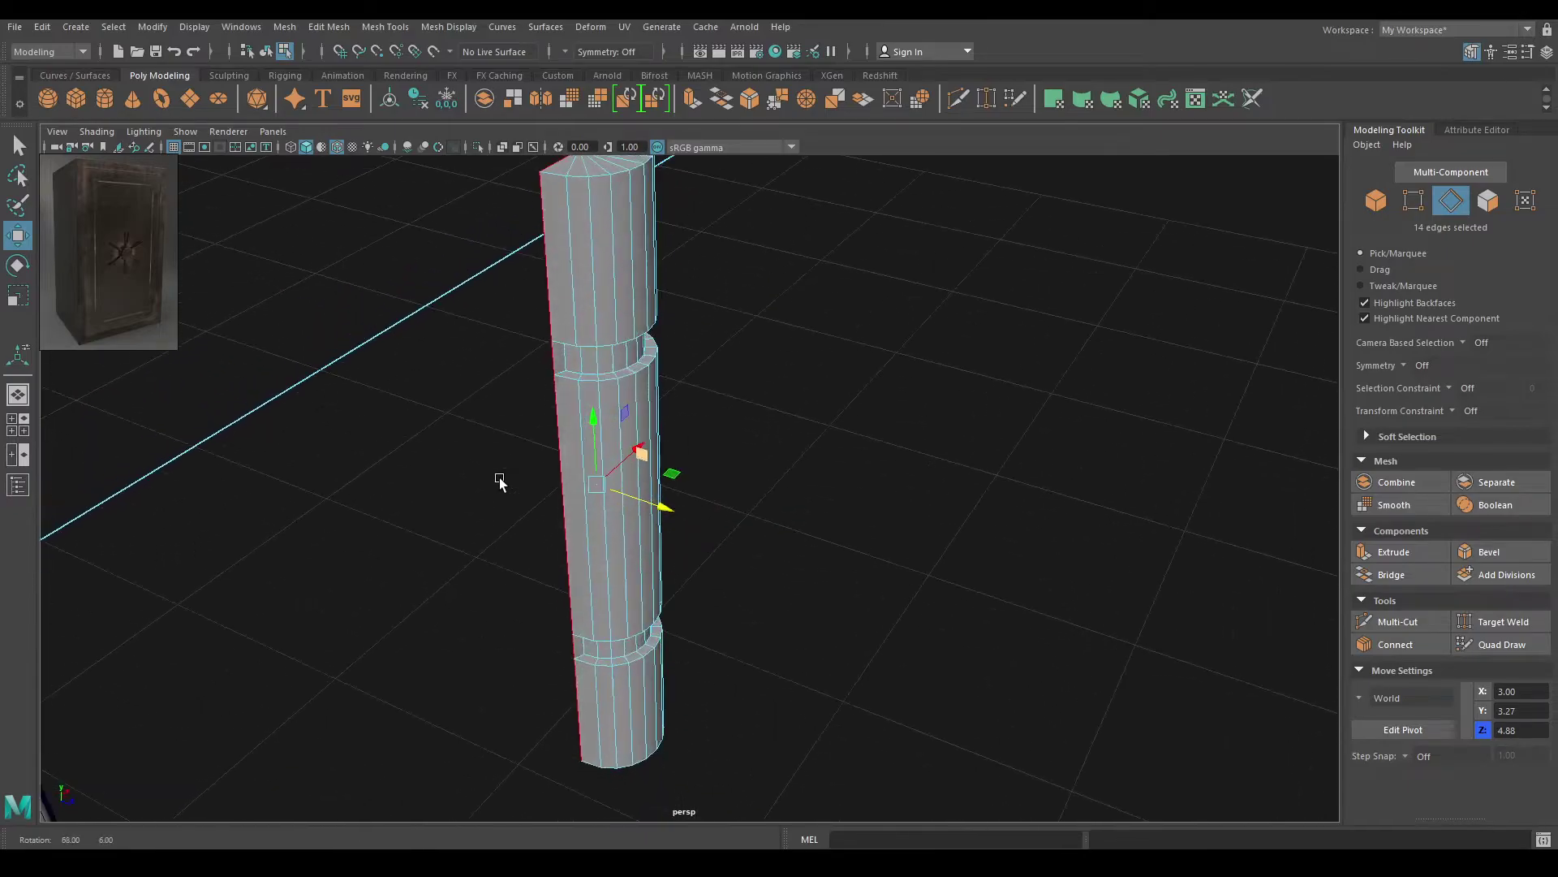
Select the whole hinge in object mode and move it along Z to about 2.50, against the vault's front
right_click(603, 367)
right_drag(603, 366, 705, 344)
click(801, 468)
scroll(638, 344, down, 5)
alt+drag(638, 344, 644, 406)
click(659, 401)
key(space)
scroll(644, 405, down, 2)
alt+right_drag(704, 526, 660, 258)
alt+middle_drag(660, 258, 674, 323)
alt+right_drag(743, 584, 852, 641)
drag(729, 728, 698, 287)
key(space)
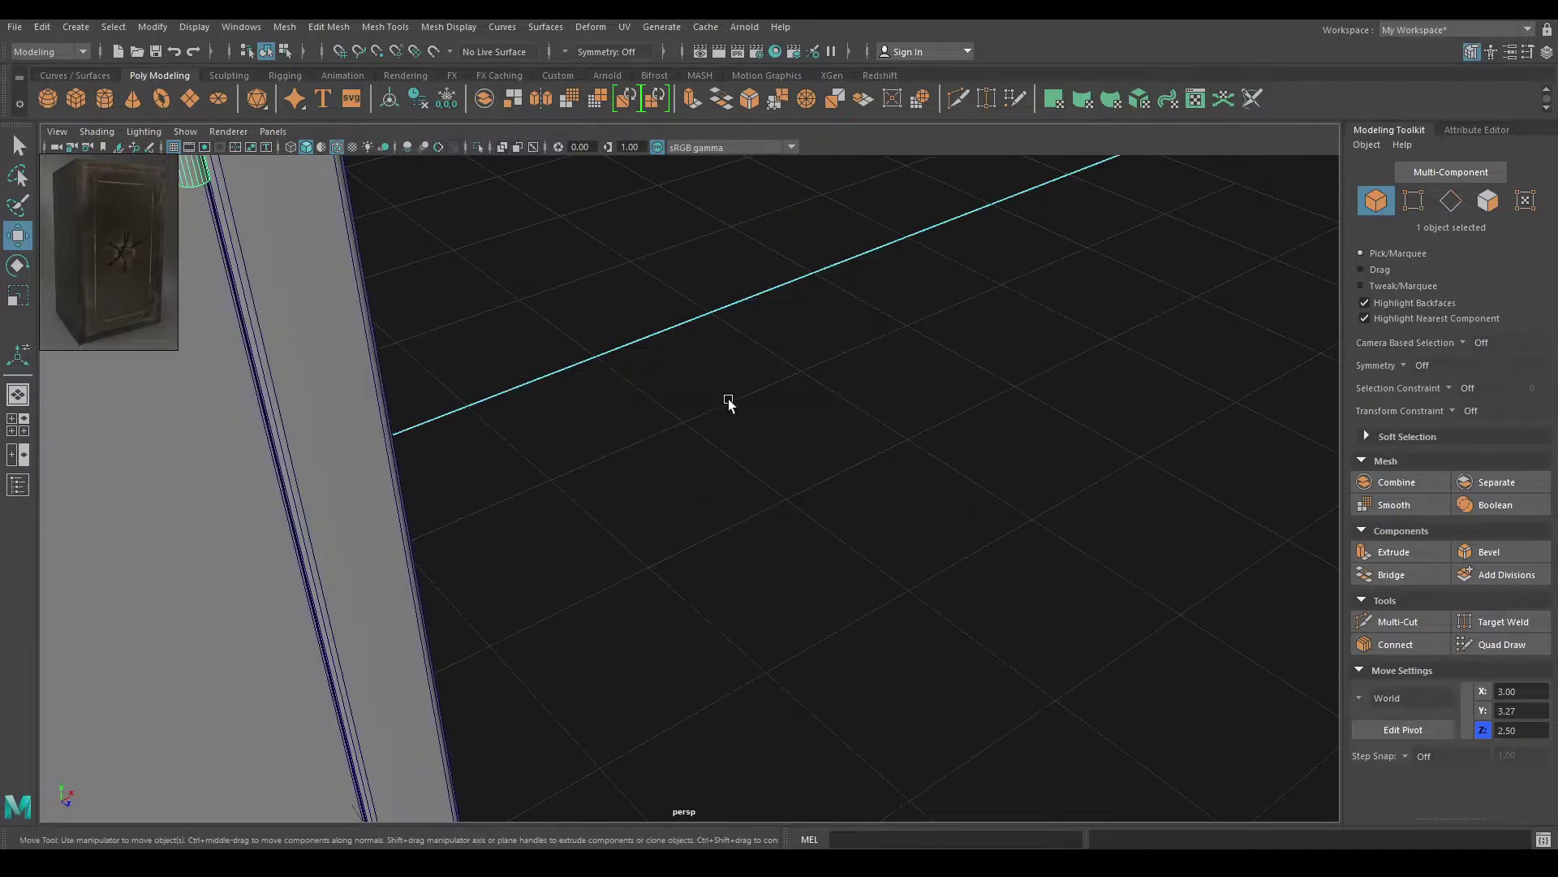
Inspect the hinge up close and shift it along X to about 3.05, over the seam between door and frame
key(f)
alt+drag(728, 400, 627, 398)
alt+drag(756, 465, 803, 462)
alt+drag(805, 563, 877, 562)
drag(752, 461, 752, 460)
click(932, 612)
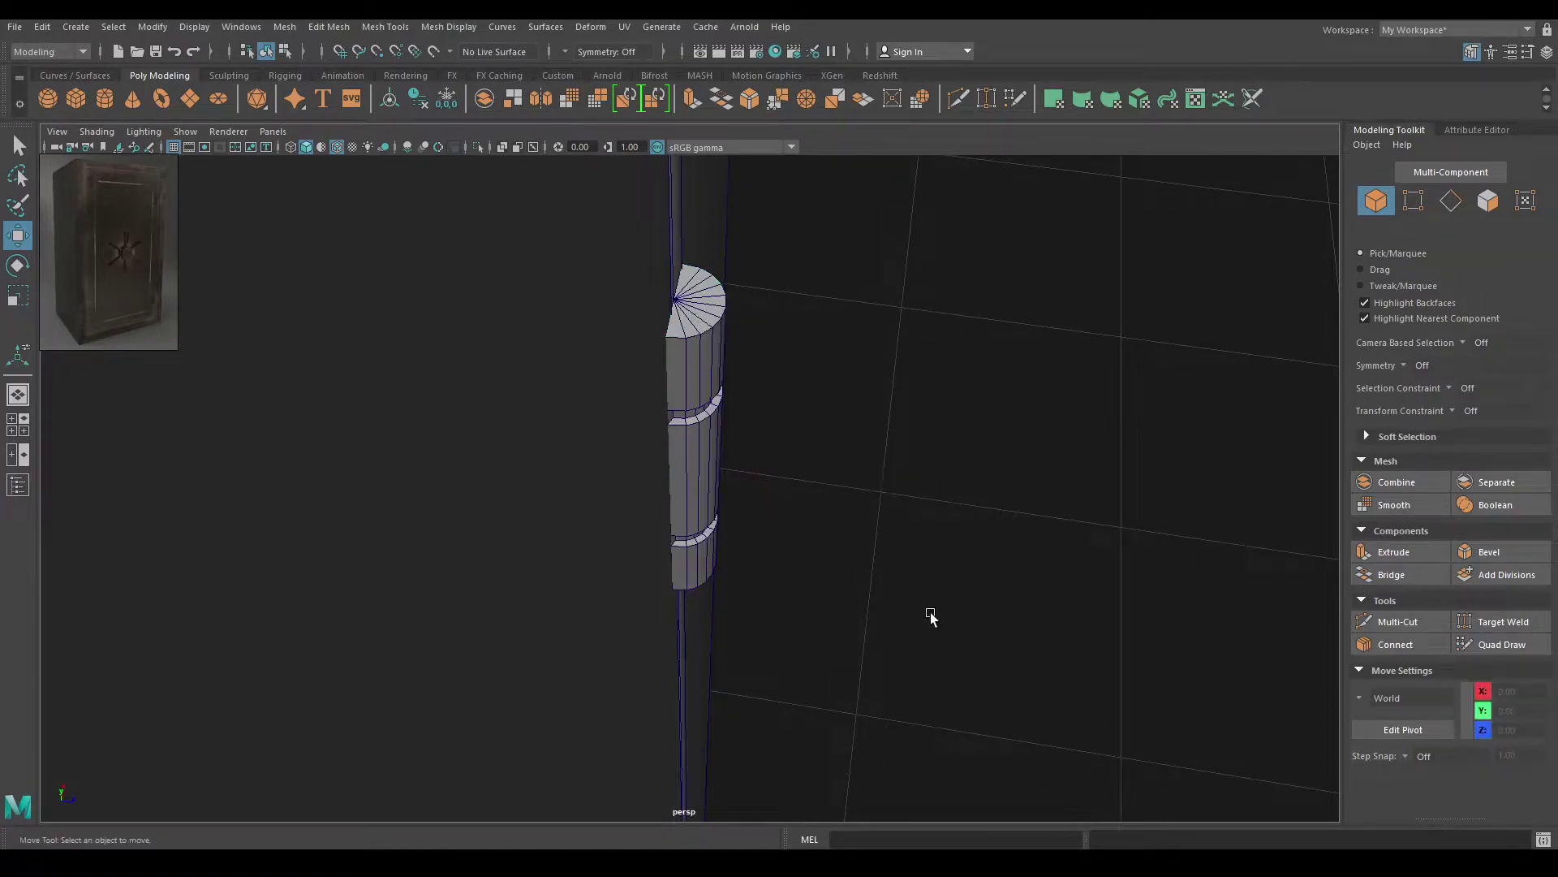
In the front view's wireframe display, move the hinge's pivot to the centre of the vault, at about 0.01 in X and Y
alt+drag(932, 612, 507, 337)
scroll(627, 434, down, 8)
alt+drag(627, 435, 657, 236)
key(space)
drag(666, 290, 666, 344)
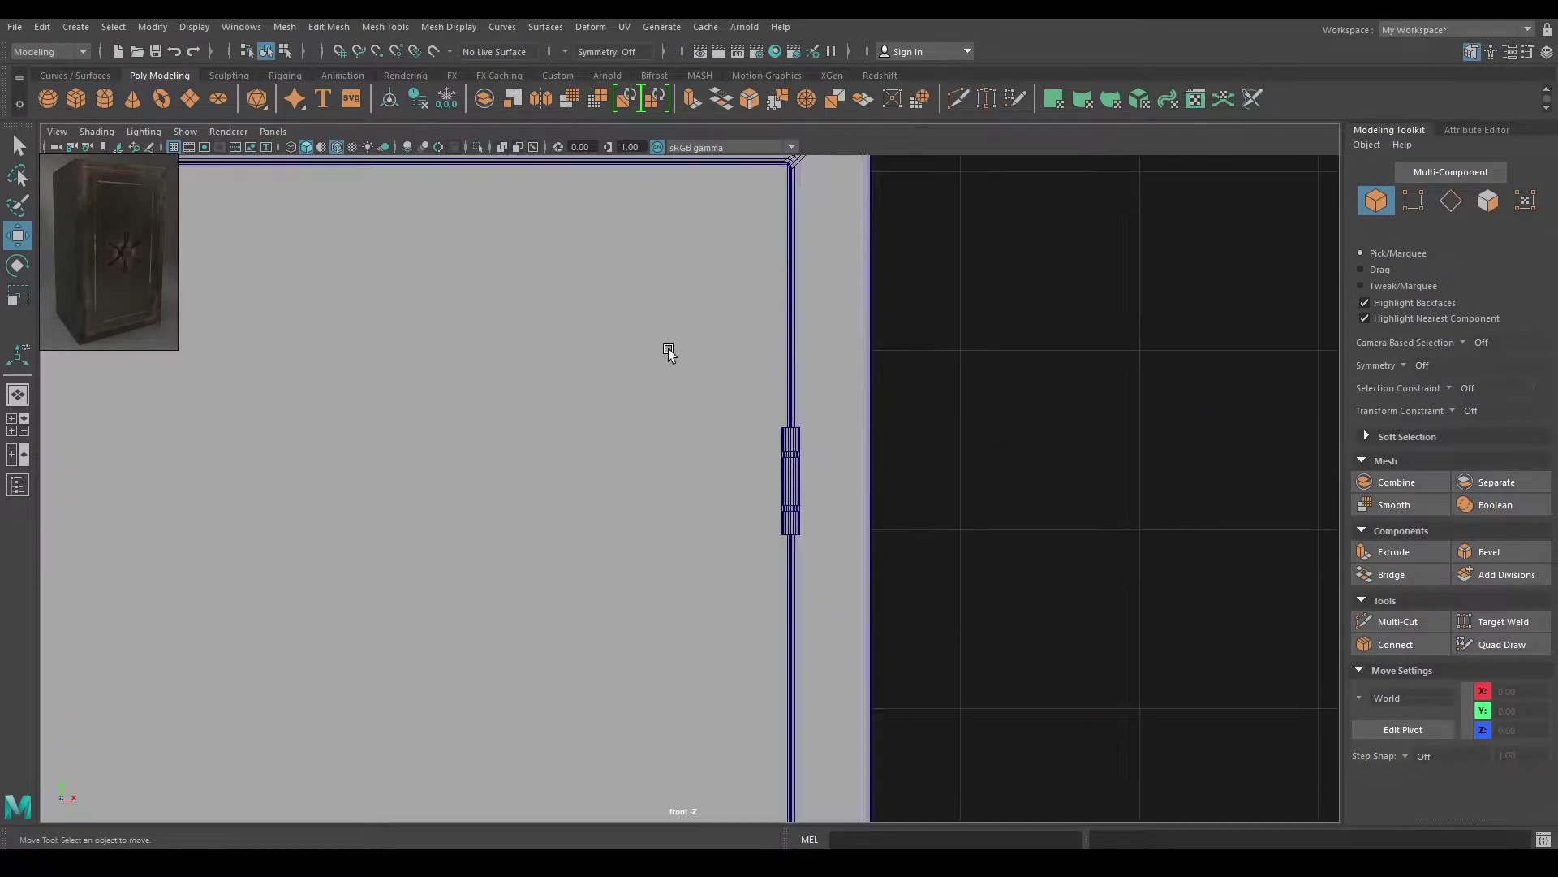
scroll(666, 346, down, 9)
alt+middle_drag(705, 391, 716, 211)
click(729, 307)
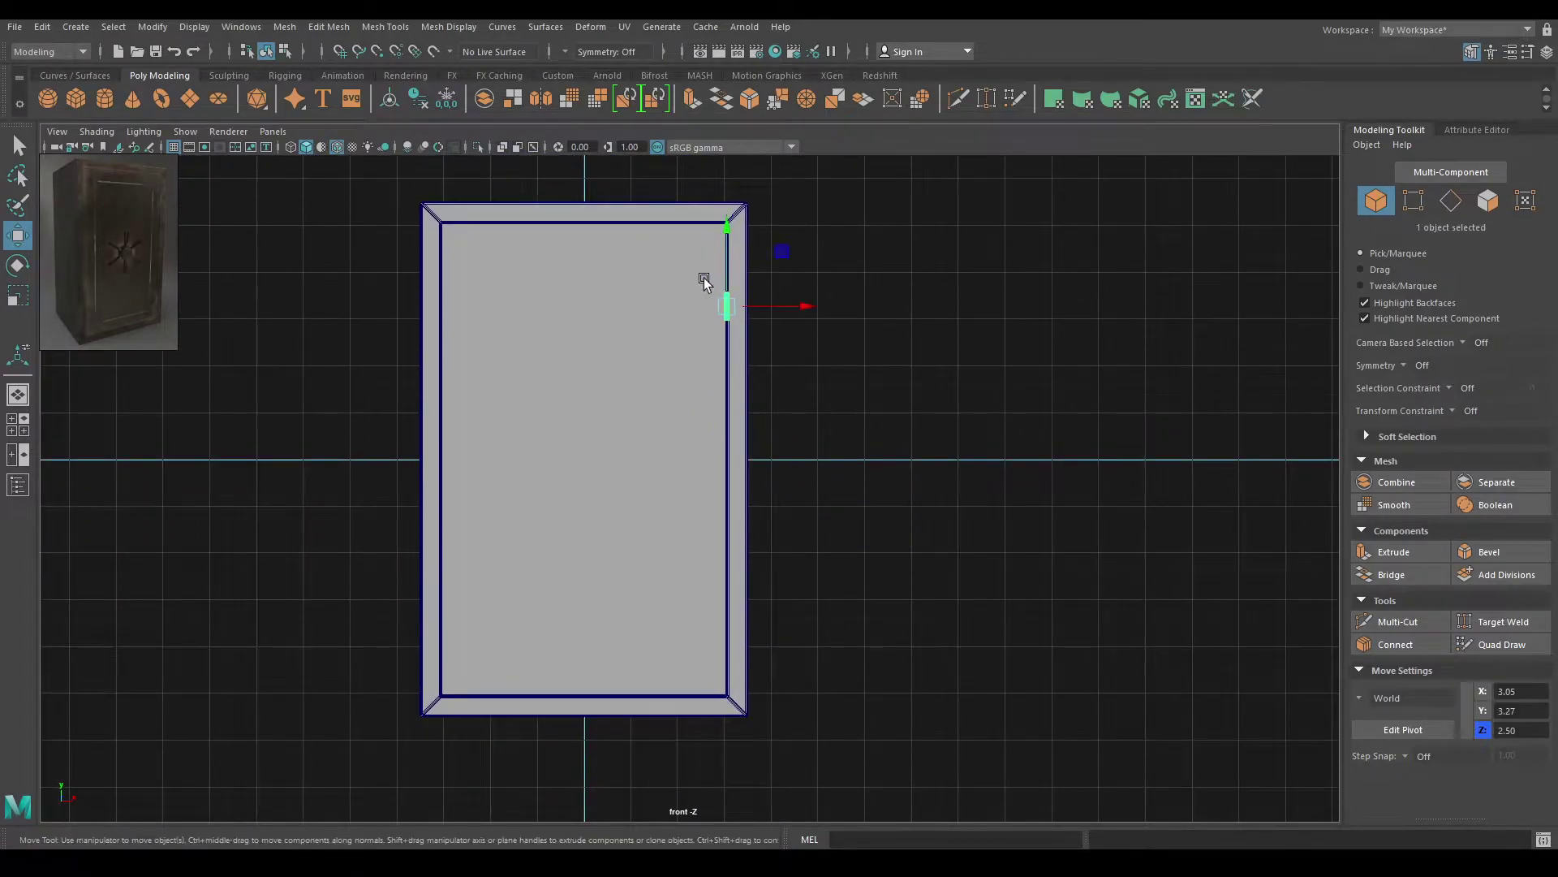
scroll(741, 367, up, 2)
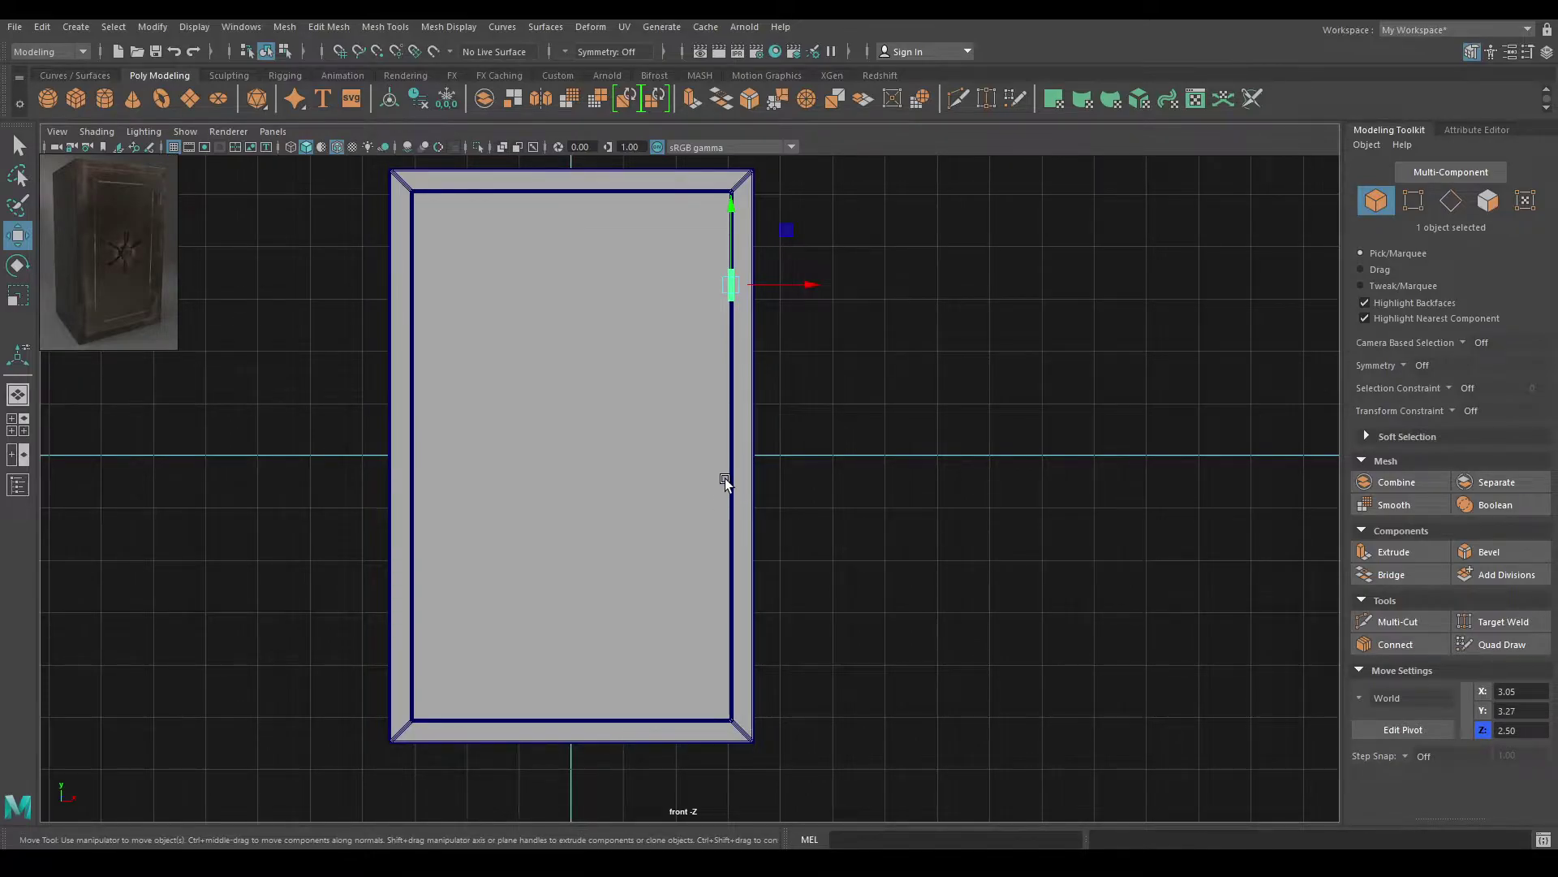
key(6)
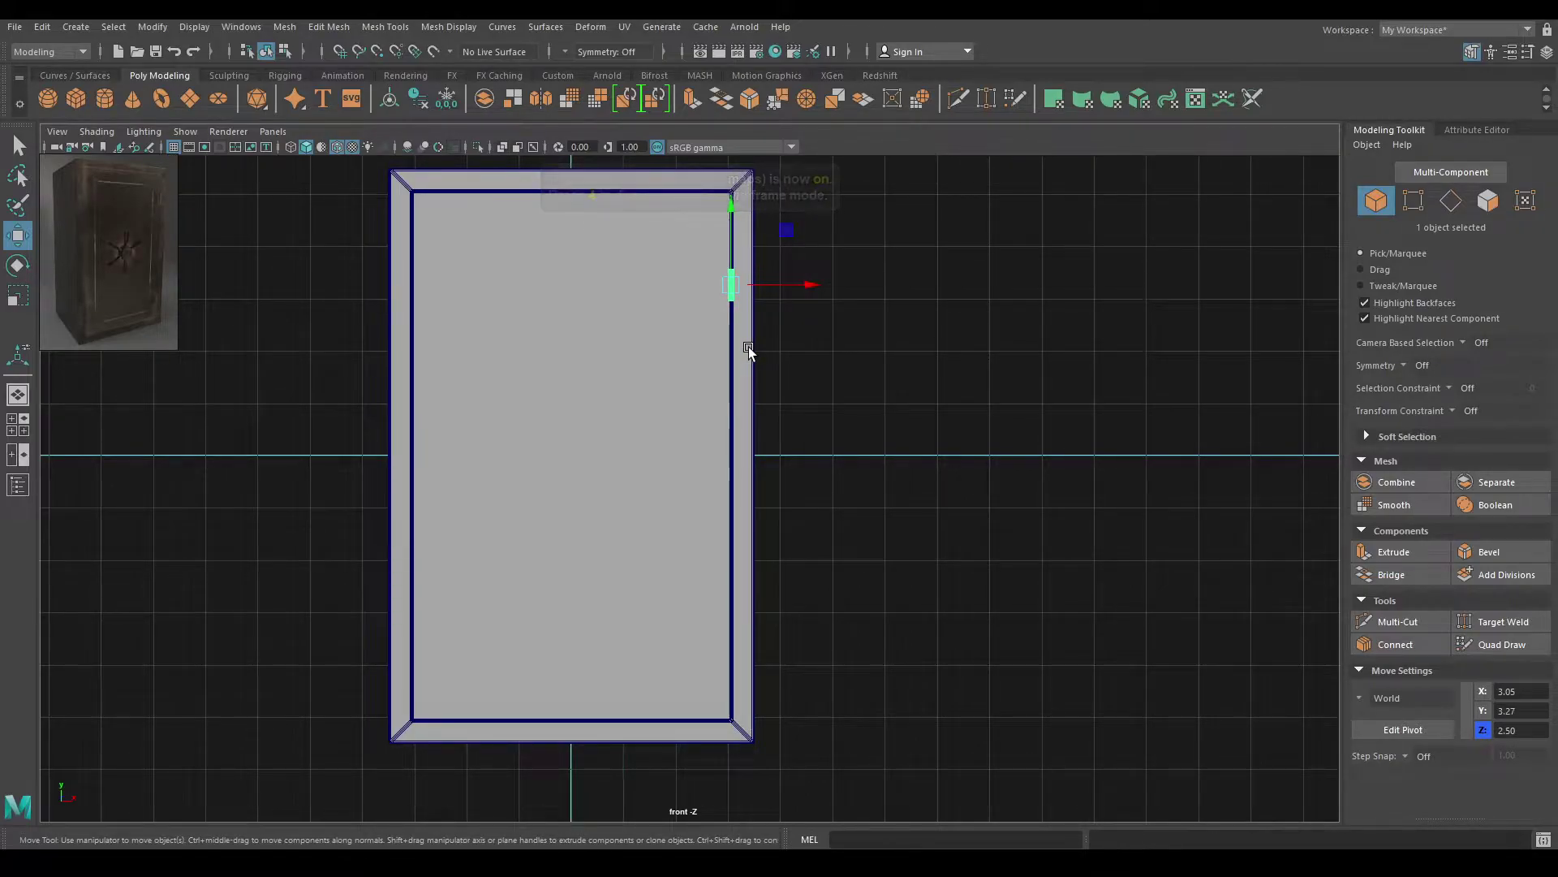
key(4)
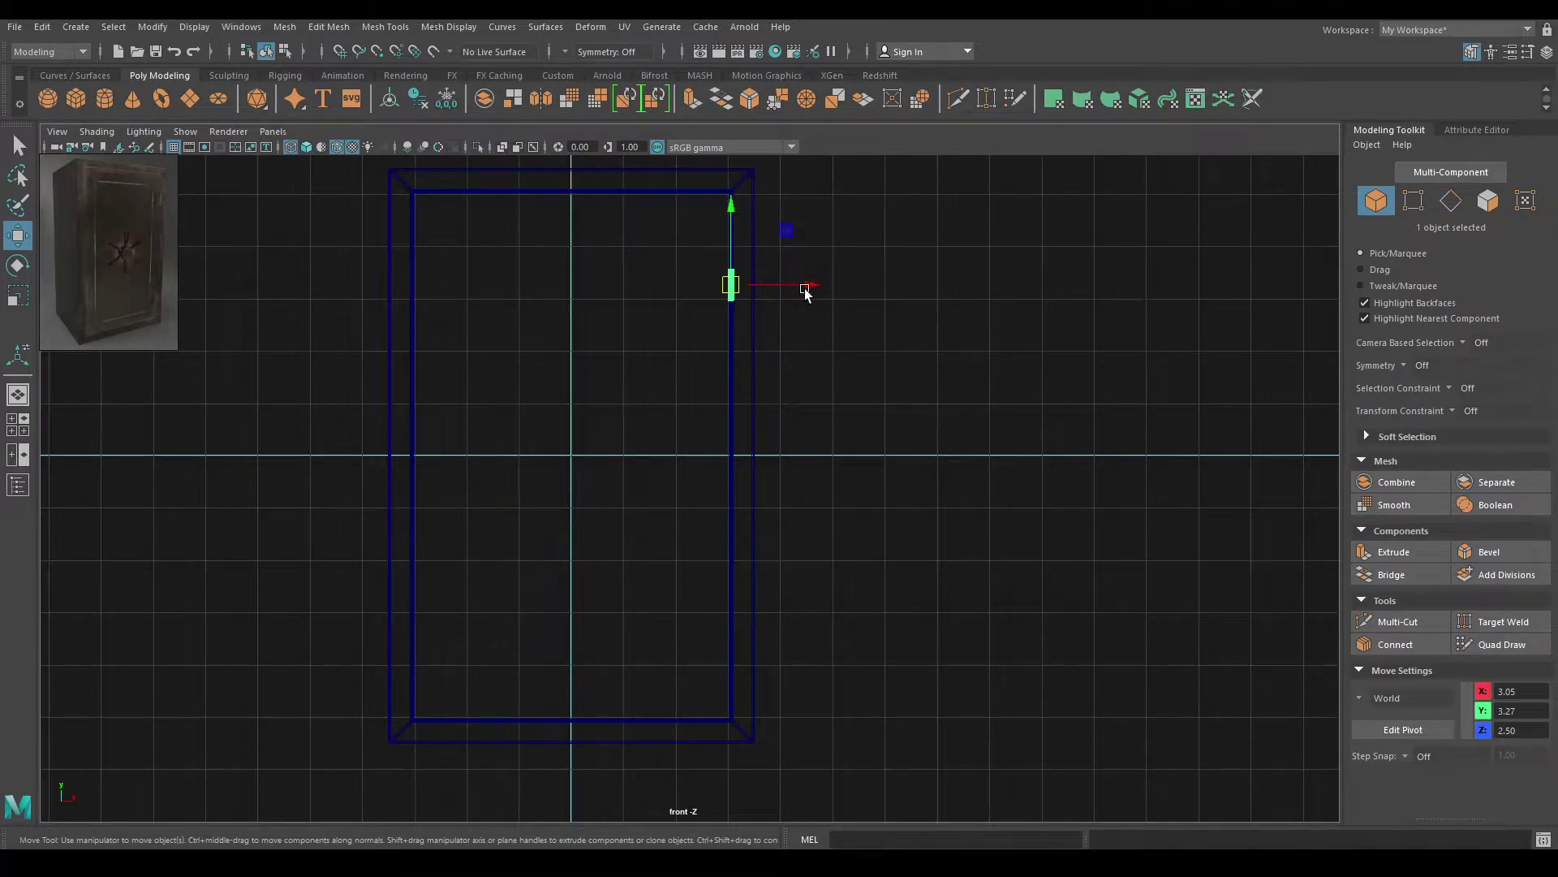
key(d)
drag(812, 284, 655, 293)
drag(571, 208, 572, 383)
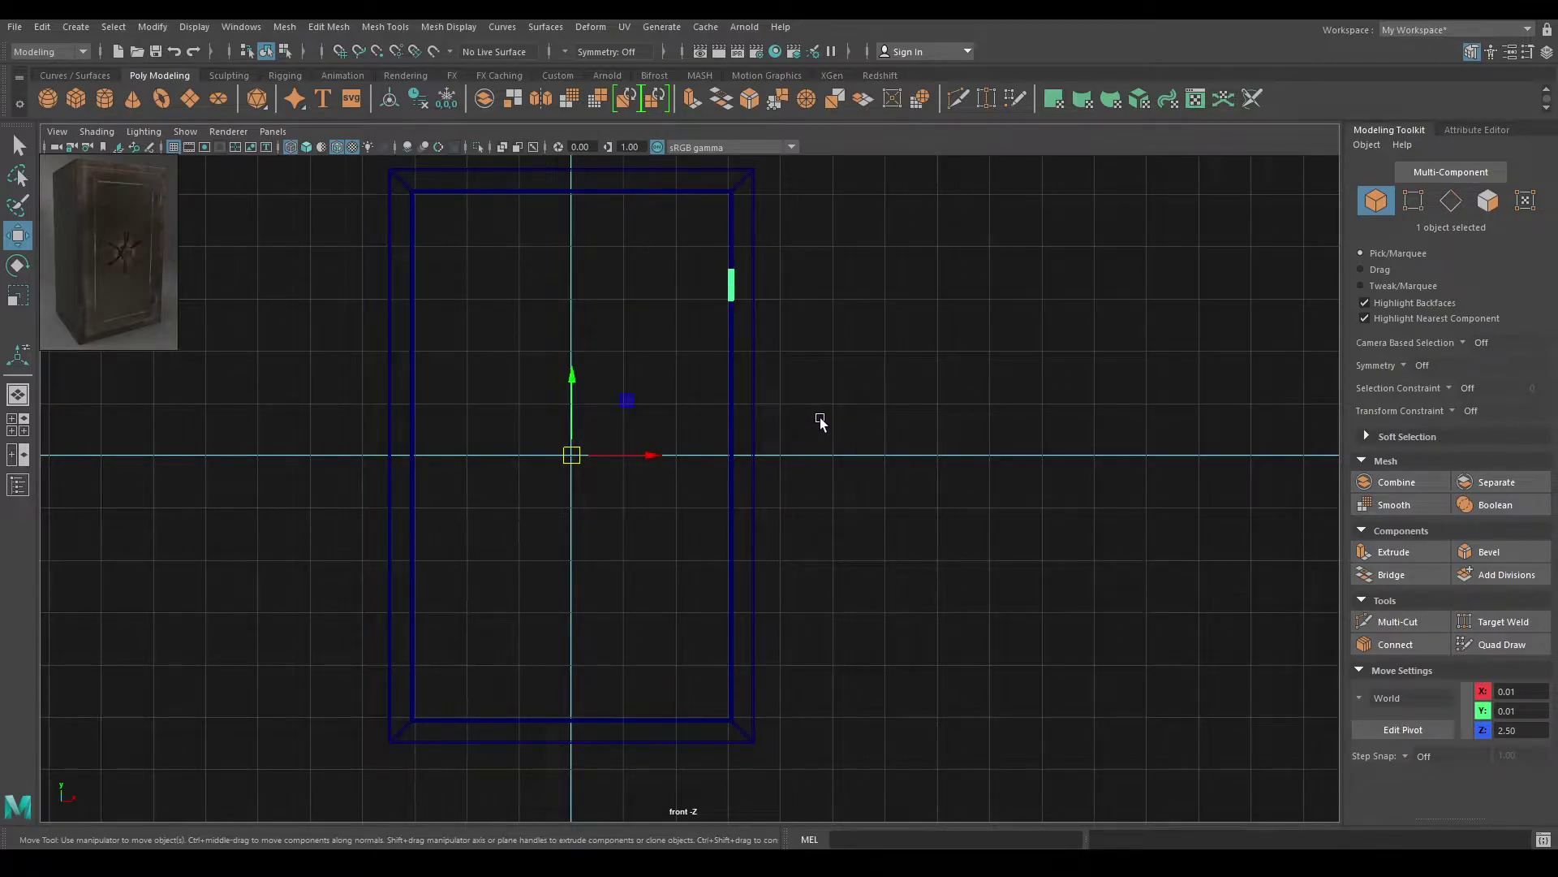
Duplicate the hinge and mirror the copy to the lower part of the door with a negative Scale Y
key(ctrl+d)
key(space)
key(space)
key(6)
click(1547, 52)
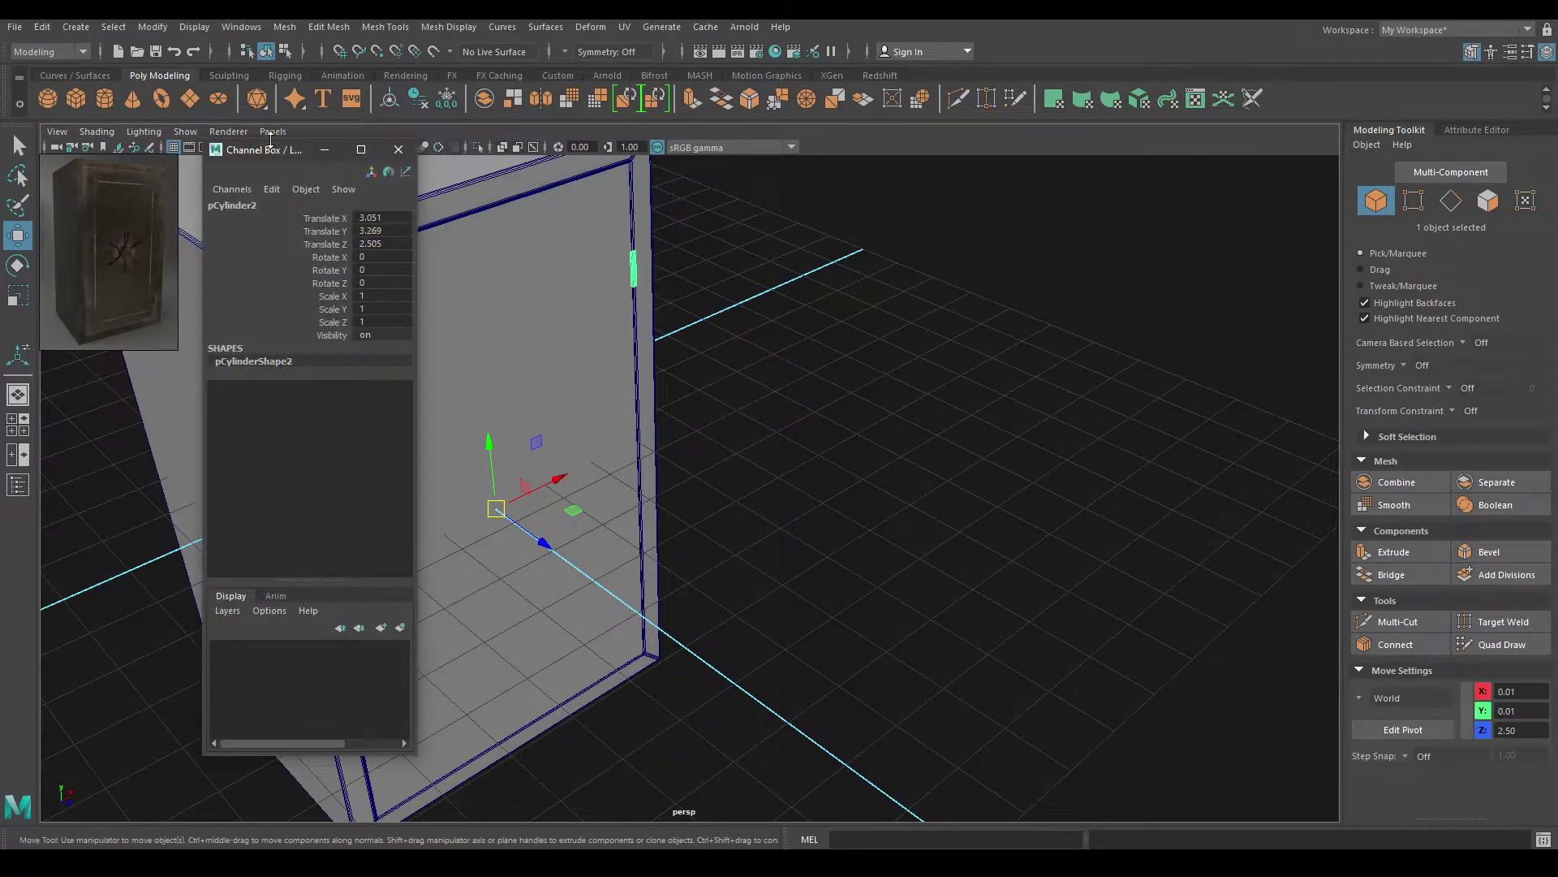
drag(278, 155, 1035, 152)
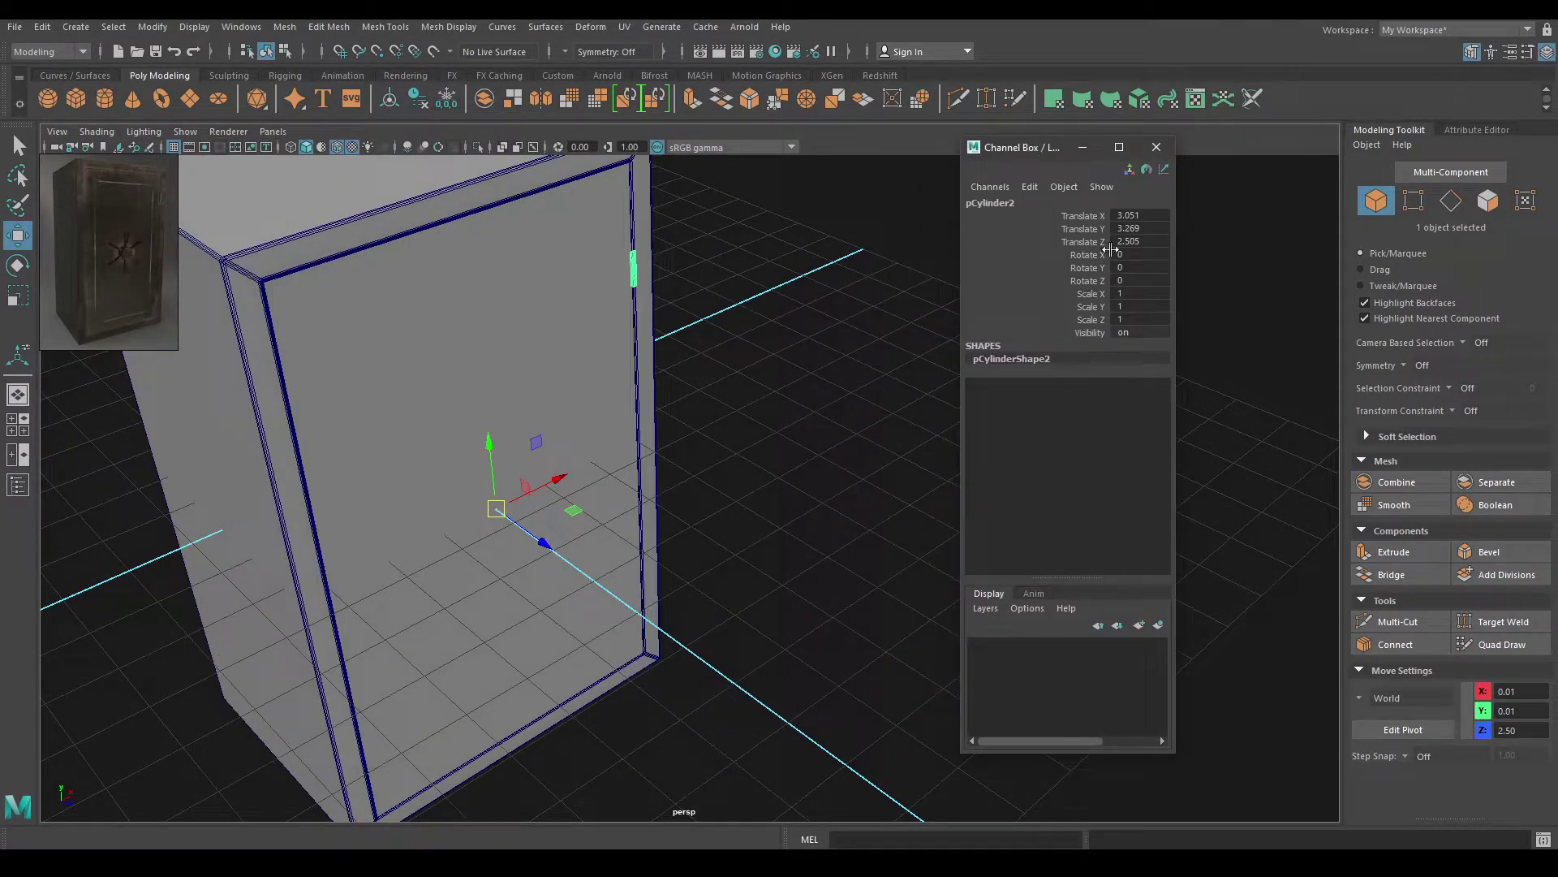
click(1134, 307)
key(Return)
click(1156, 147)
Examine both hinges up close and then the whole vault from several angles in the perspective view
alt+drag(791, 386, 703, 535)
alt+middle_drag(703, 535, 743, 341)
alt+right_drag(650, 365, 690, 381)
alt+drag(691, 380, 617, 568)
alt+right_drag(617, 568, 777, 545)
alt+middle_drag(776, 545, 729, 792)
alt+drag(728, 792, 862, 698)
alt+right_drag(862, 698, 595, 195)
alt+drag(595, 195, 923, 405)
click(924, 406)
alt+right_drag(933, 519, 868, 410)
alt+drag(868, 410, 835, 425)
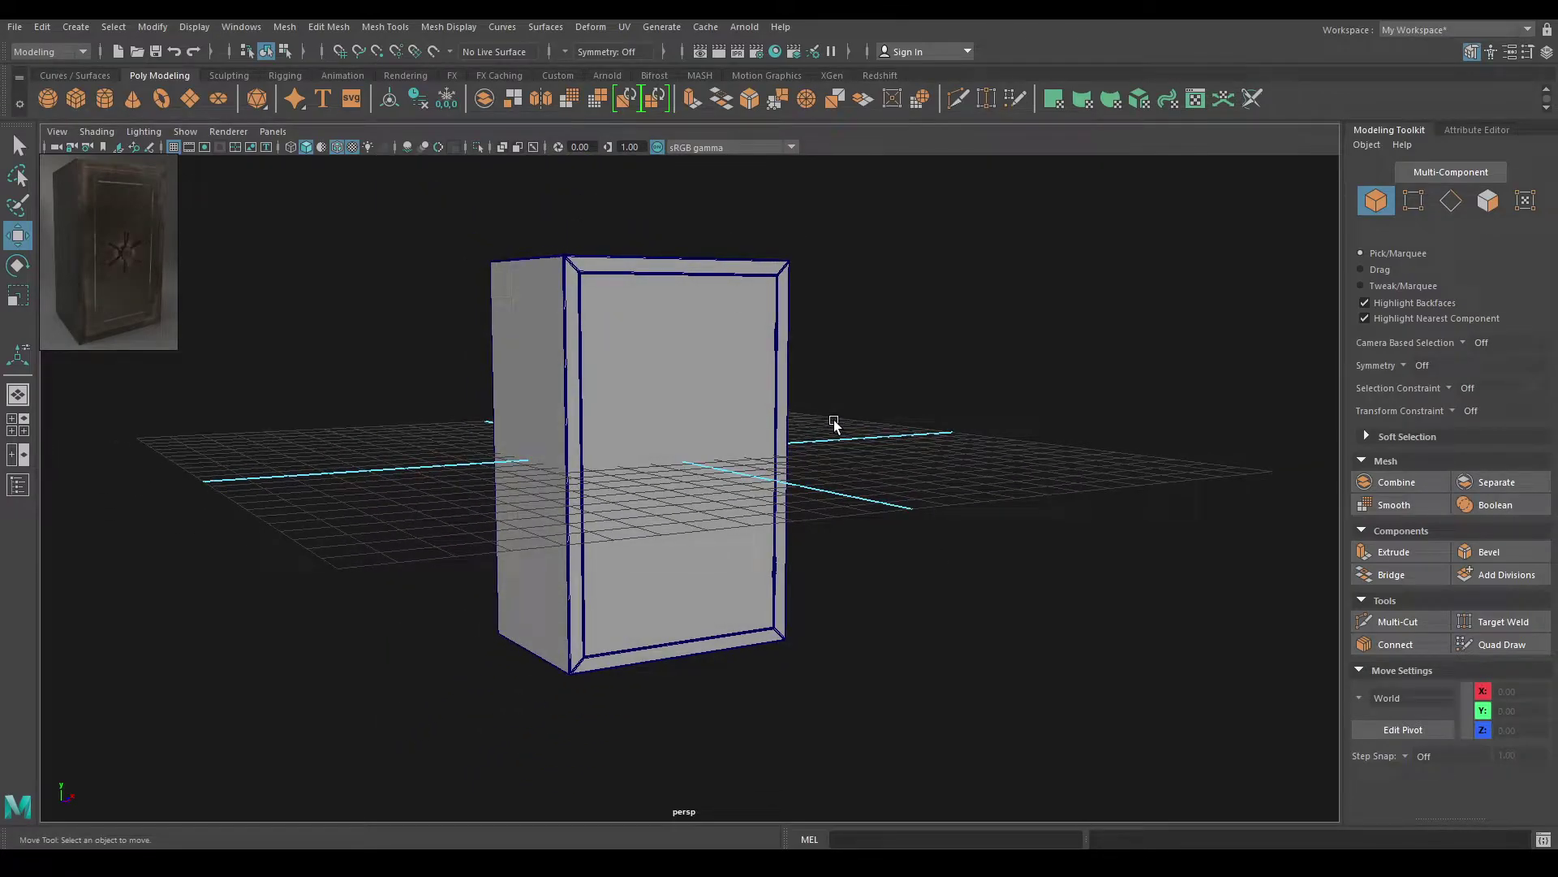
Create a polygon cylinder in front of the door at about Z 3.72 and rotate it so its cap faces forward
right_drag(957, 325, 904, 323)
alt+drag(803, 400, 811, 598)
key(space)
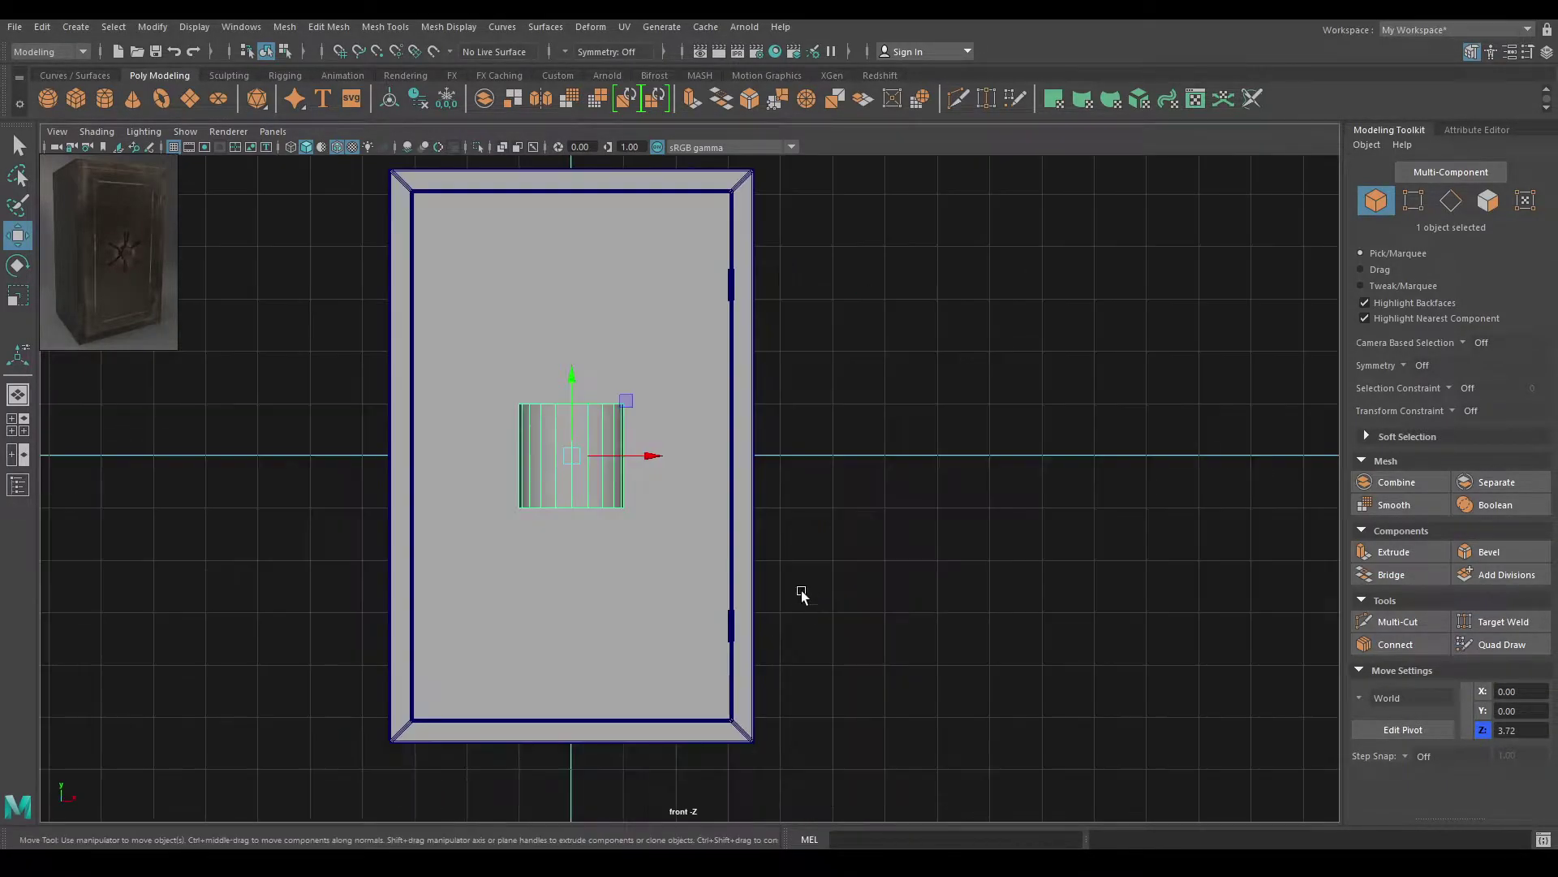
scroll(812, 599, up, 2)
key(e)
drag(557, 401, 554, 504)
Set the radius of the cylinder at the door's centre to 0.45
key(t)
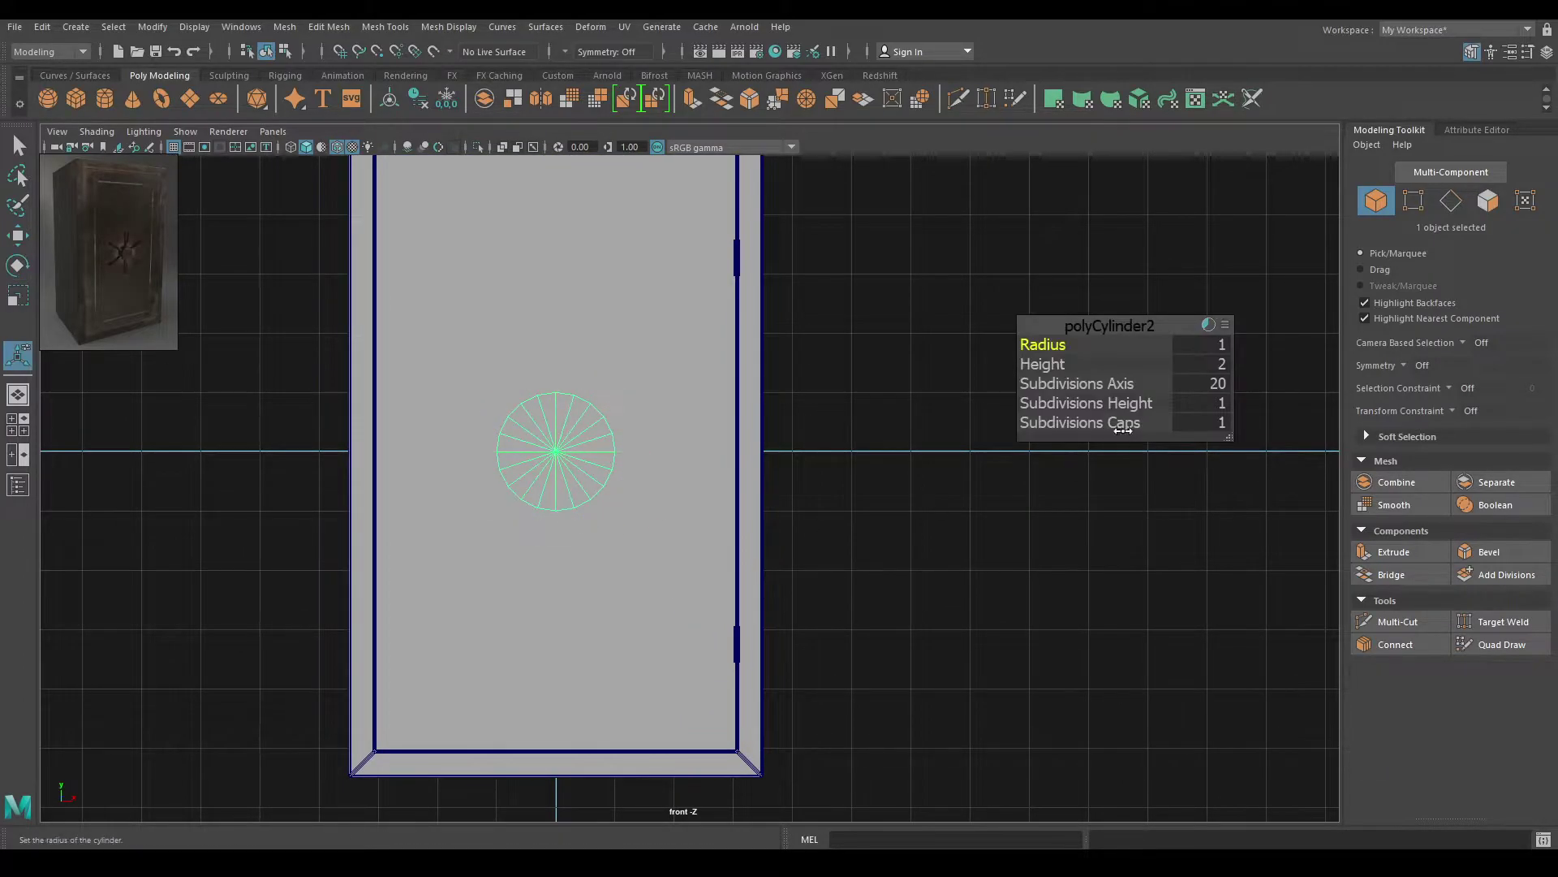
drag(1056, 344, 1005, 357)
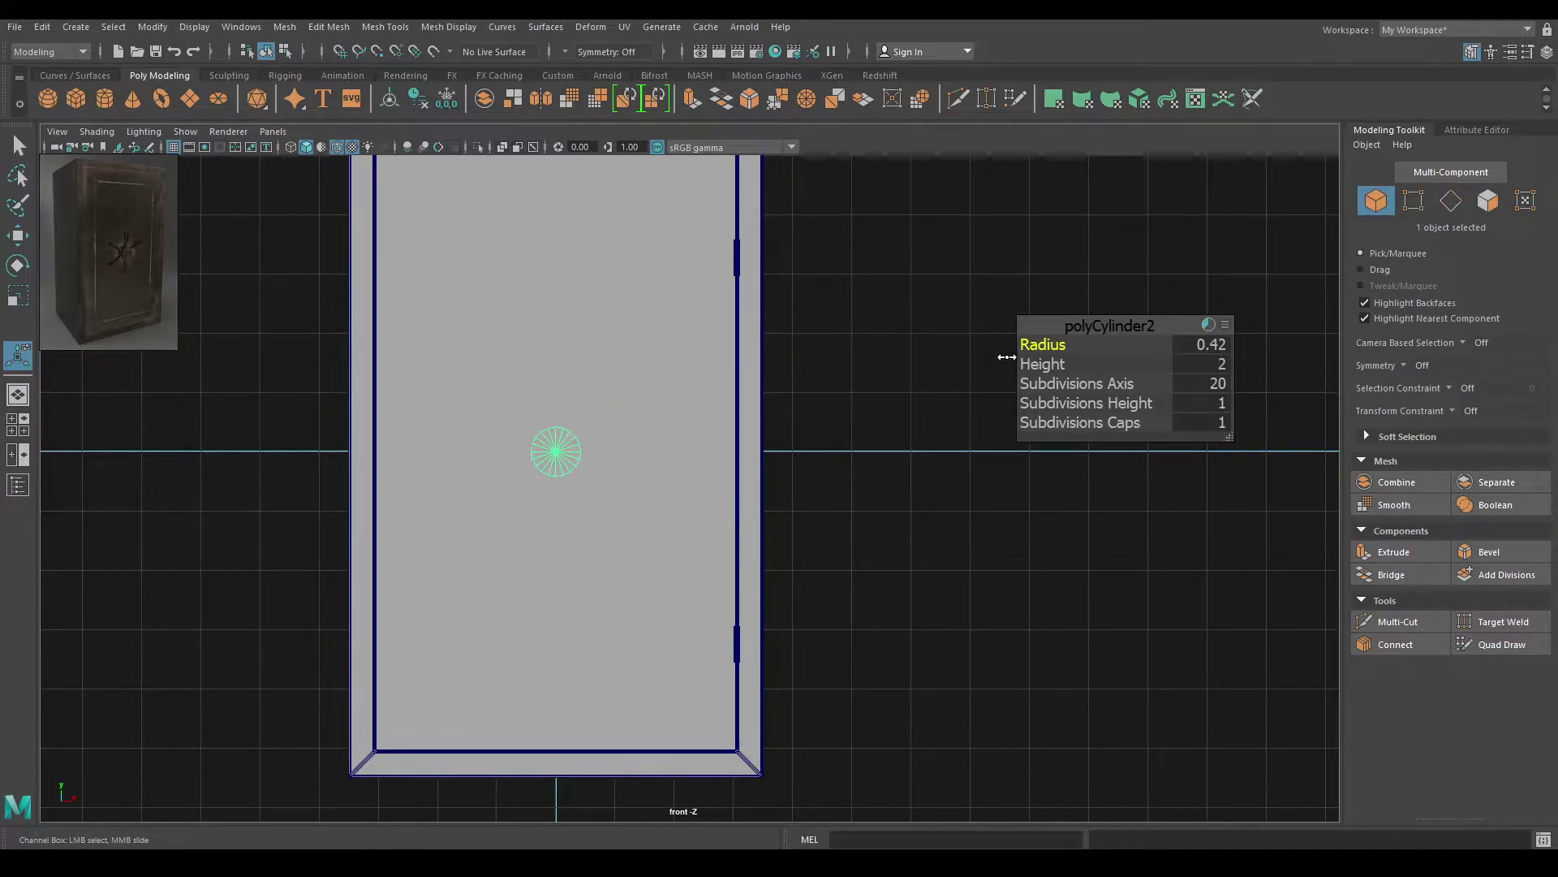
click(1221, 344)
text(0.45)
key(Return)
key(w)
In the top view, set the door cylinder's height to 0.25
key(space)
drag(881, 336, 817, 337)
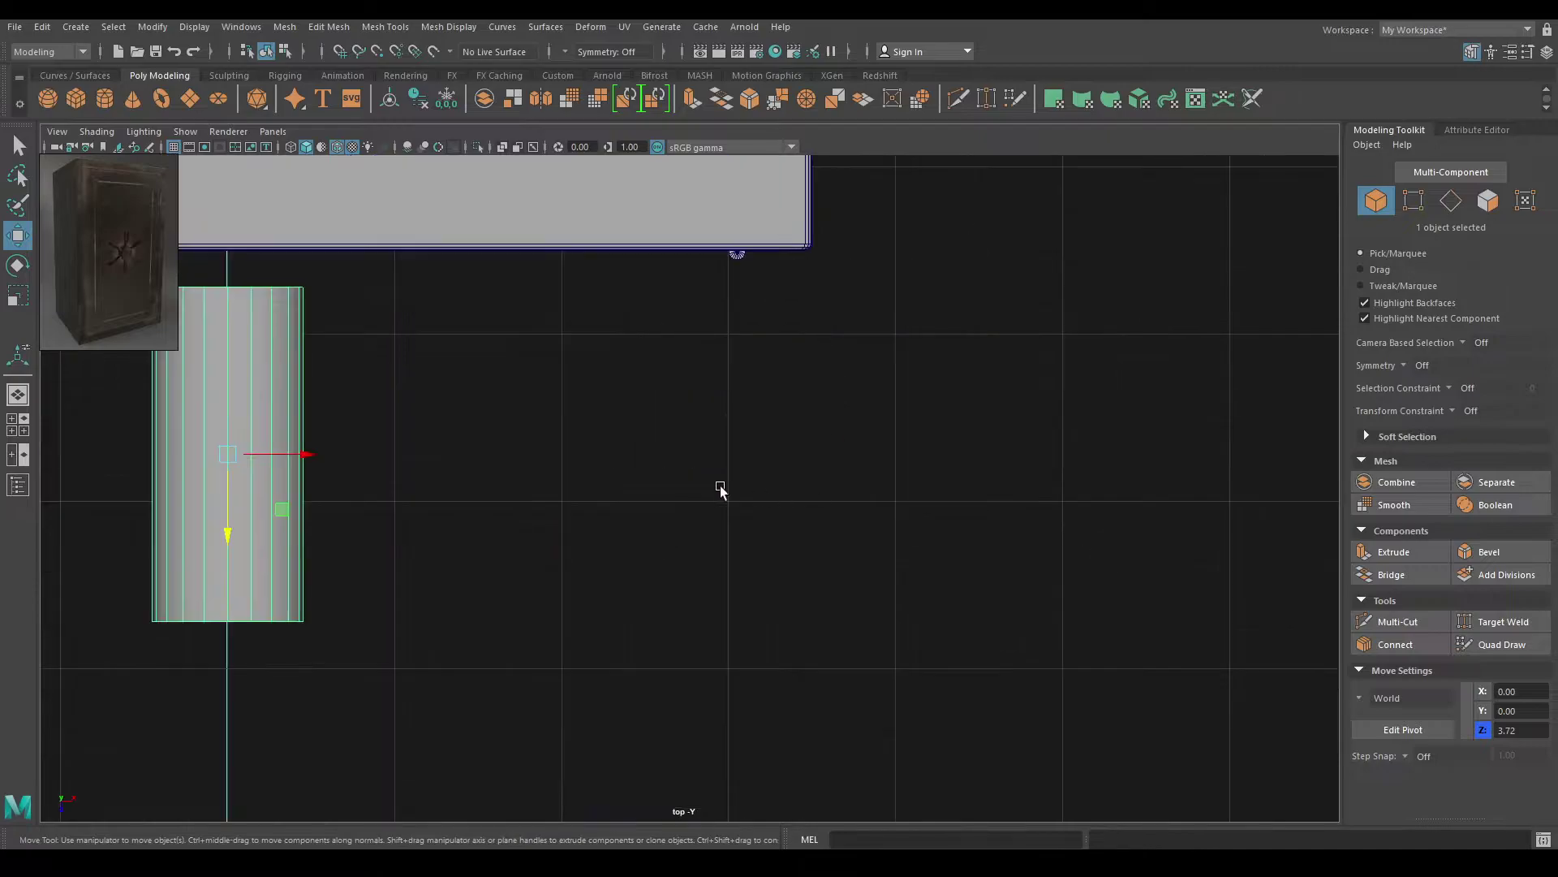
alt+middle_drag(479, 407, 646, 446)
scroll(647, 446, down, 3)
key(t)
drag(1042, 364, 897, 379)
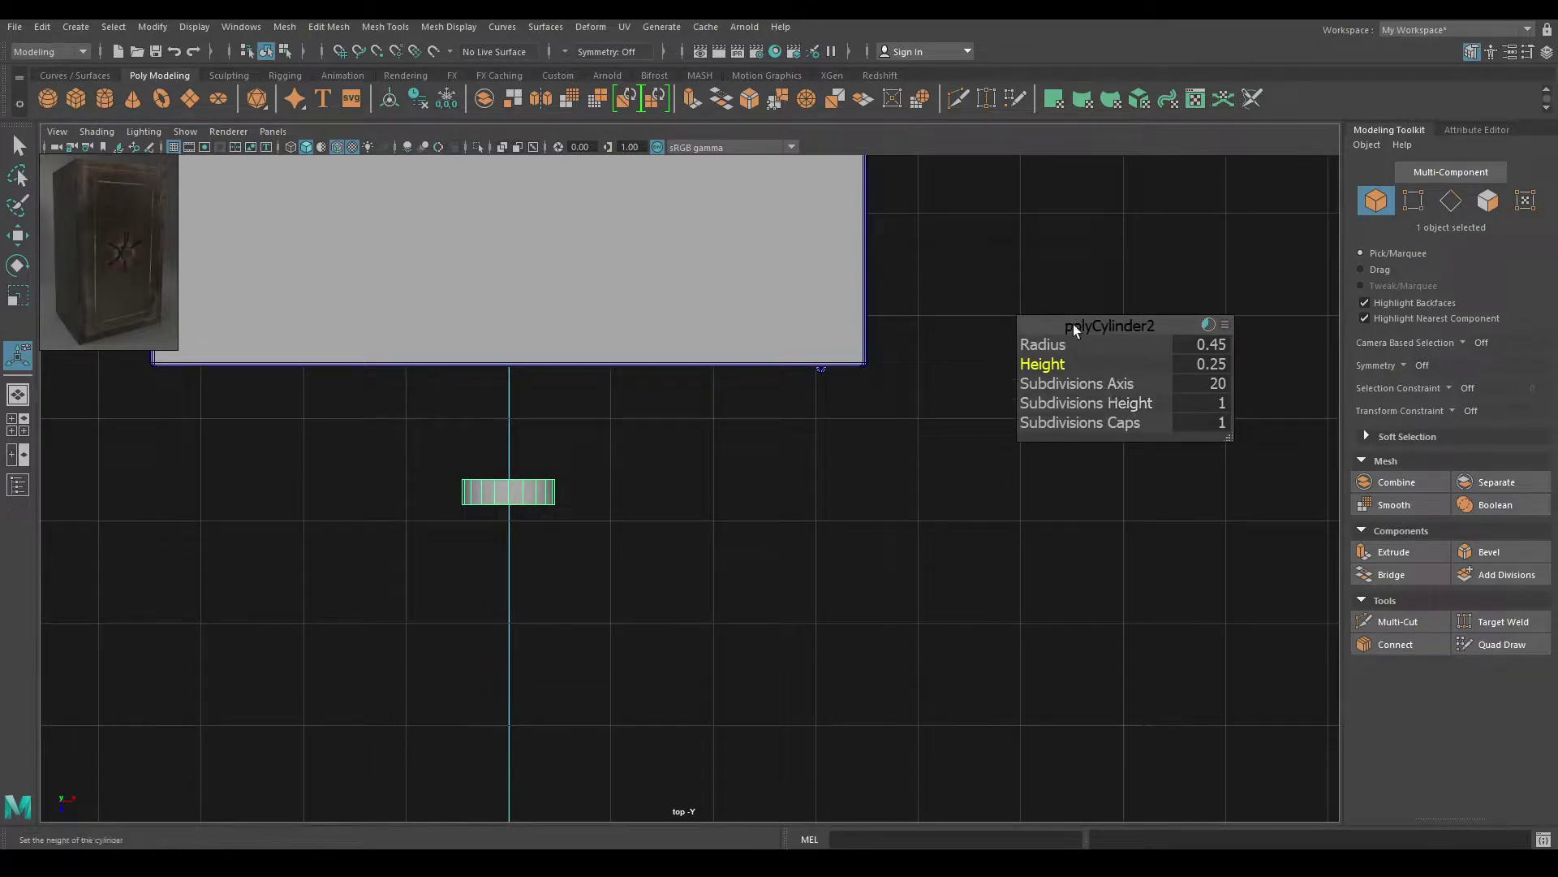
key(w)
Scale up the door-facing cap vertices of the centre cylinder uniformly so its side tapers towards the front
right_drag(689, 413, 689, 444)
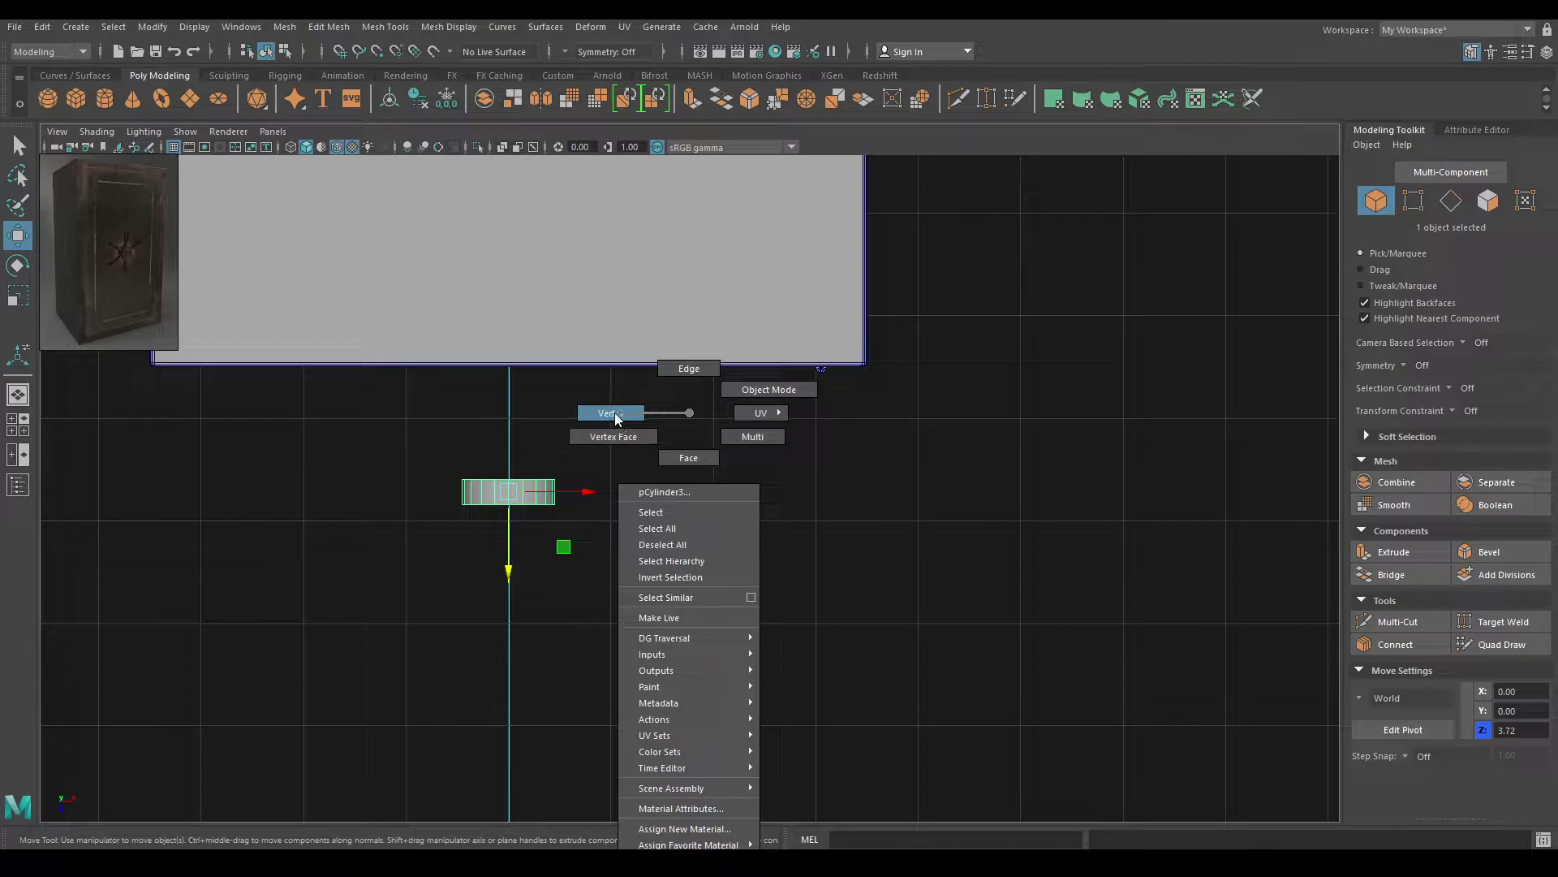
right_drag(616, 412, 615, 413)
drag(418, 444, 686, 386)
key(space)
alt+drag(679, 520, 690, 434)
alt+right_drag(690, 434, 942, 670)
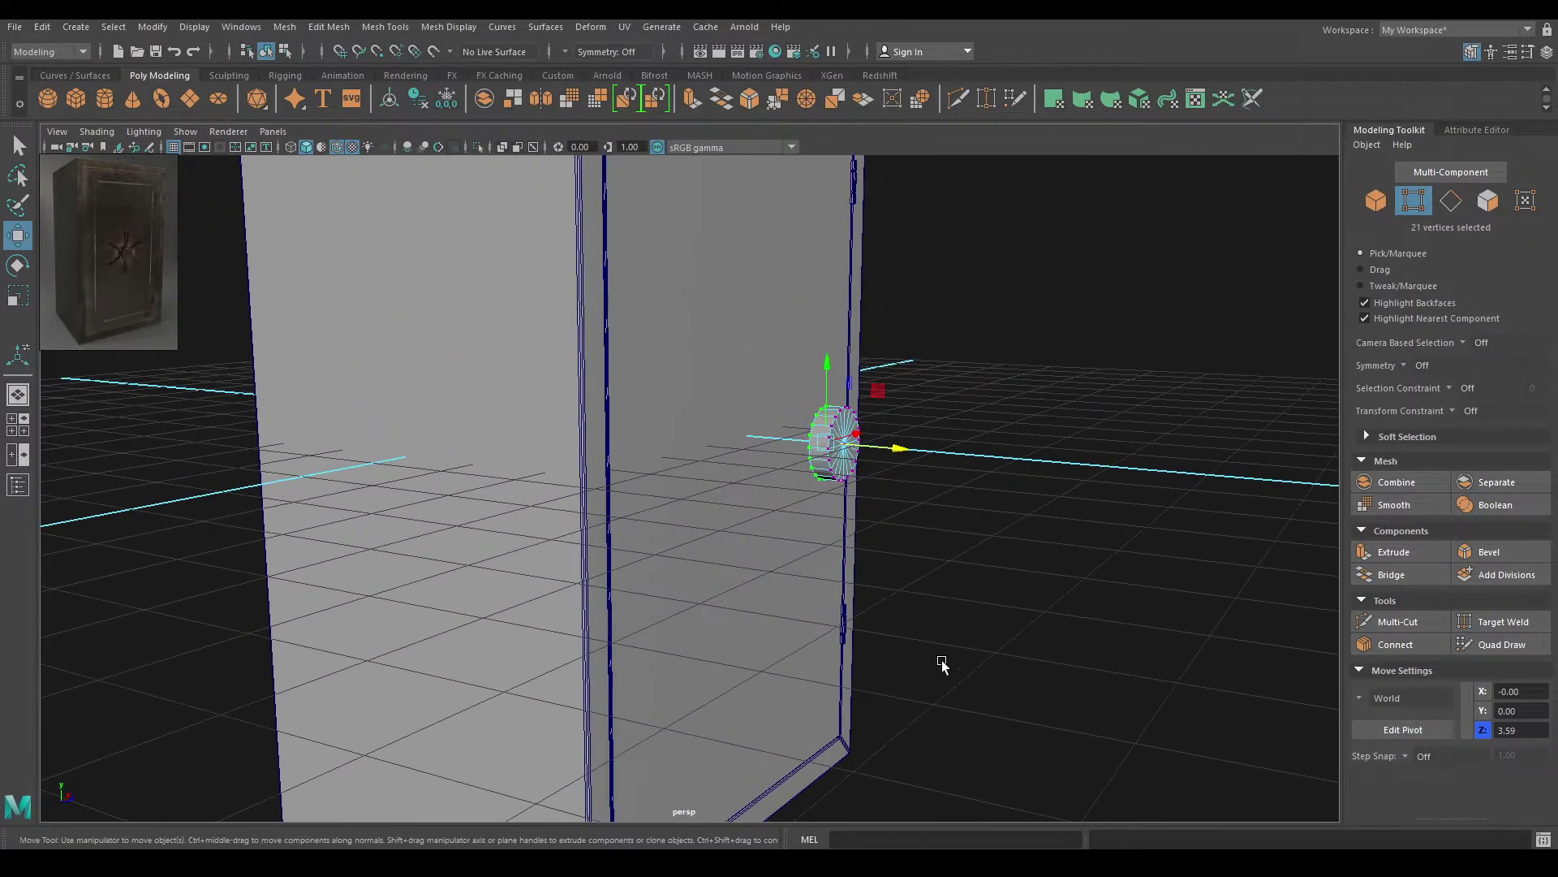
alt+drag(777, 479, 734, 530)
key(space)
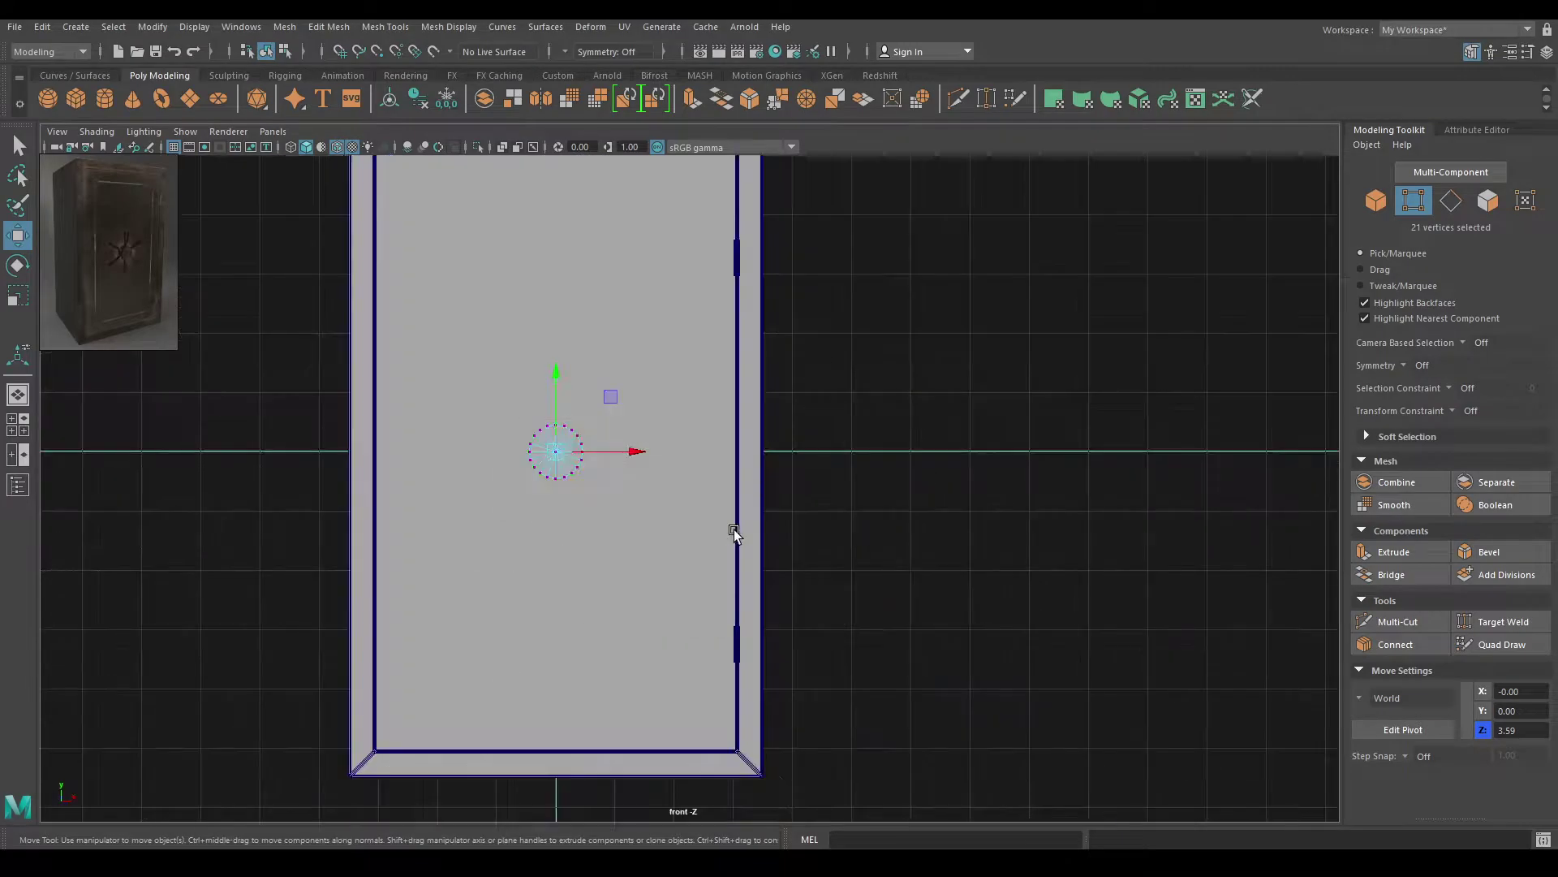
alt+right_drag(688, 453, 783, 519)
alt+middle_drag(621, 619, 884, 674)
alt+right_drag(884, 675, 896, 704)
key(r)
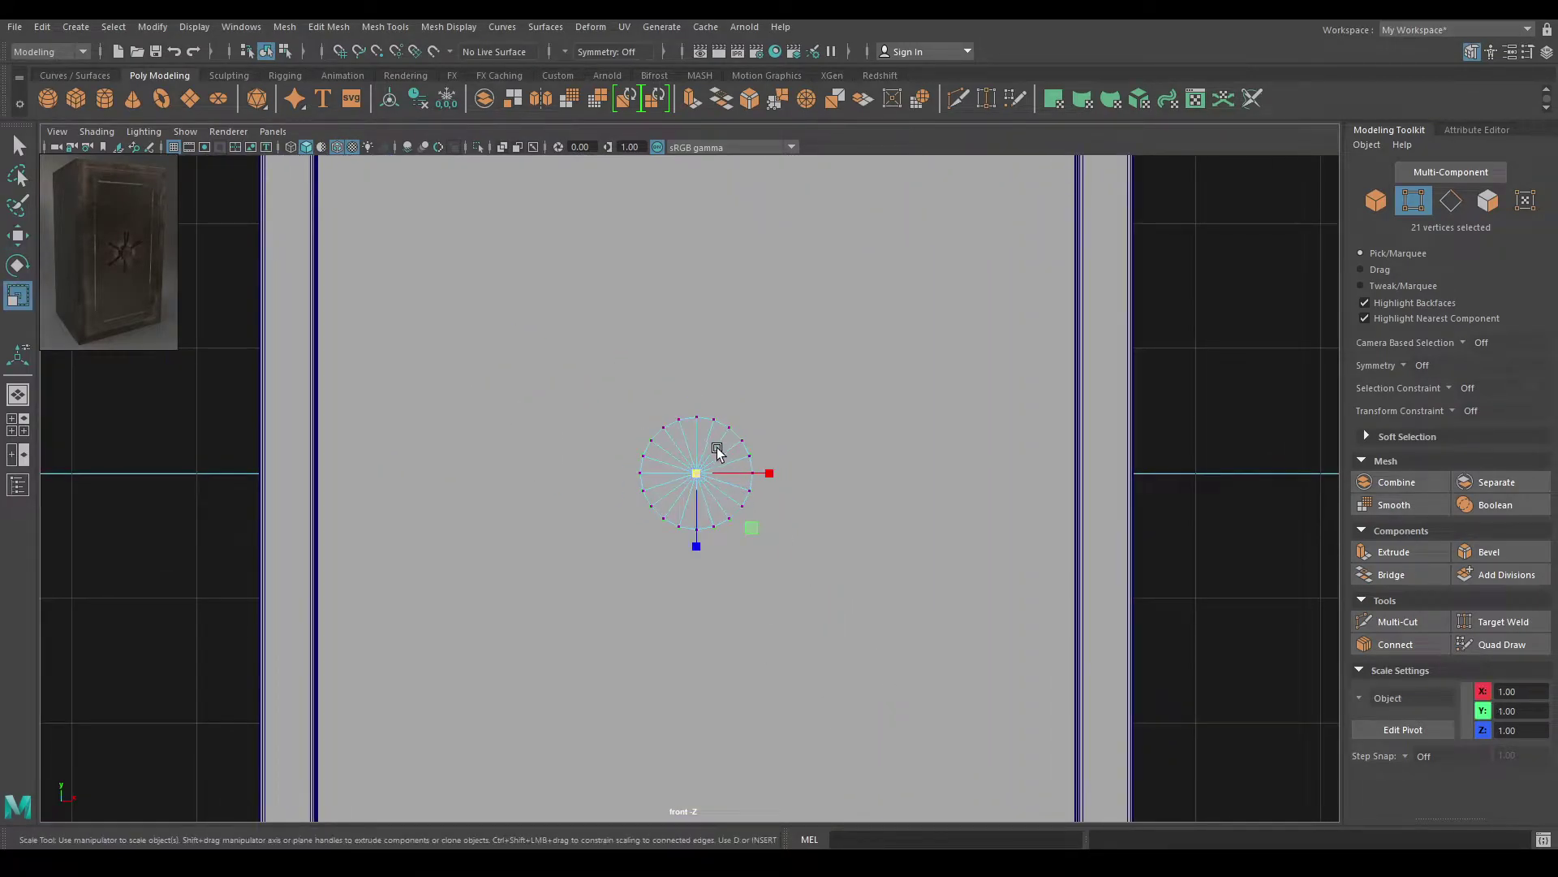
drag(702, 473, 766, 503)
key(w)
key(space)
Bevel the edge loops around both caps of the centre cylinder with fraction 0.1 and 3 segments
alt+right_drag(767, 503, 831, 626)
alt+middle_drag(831, 626, 767, 573)
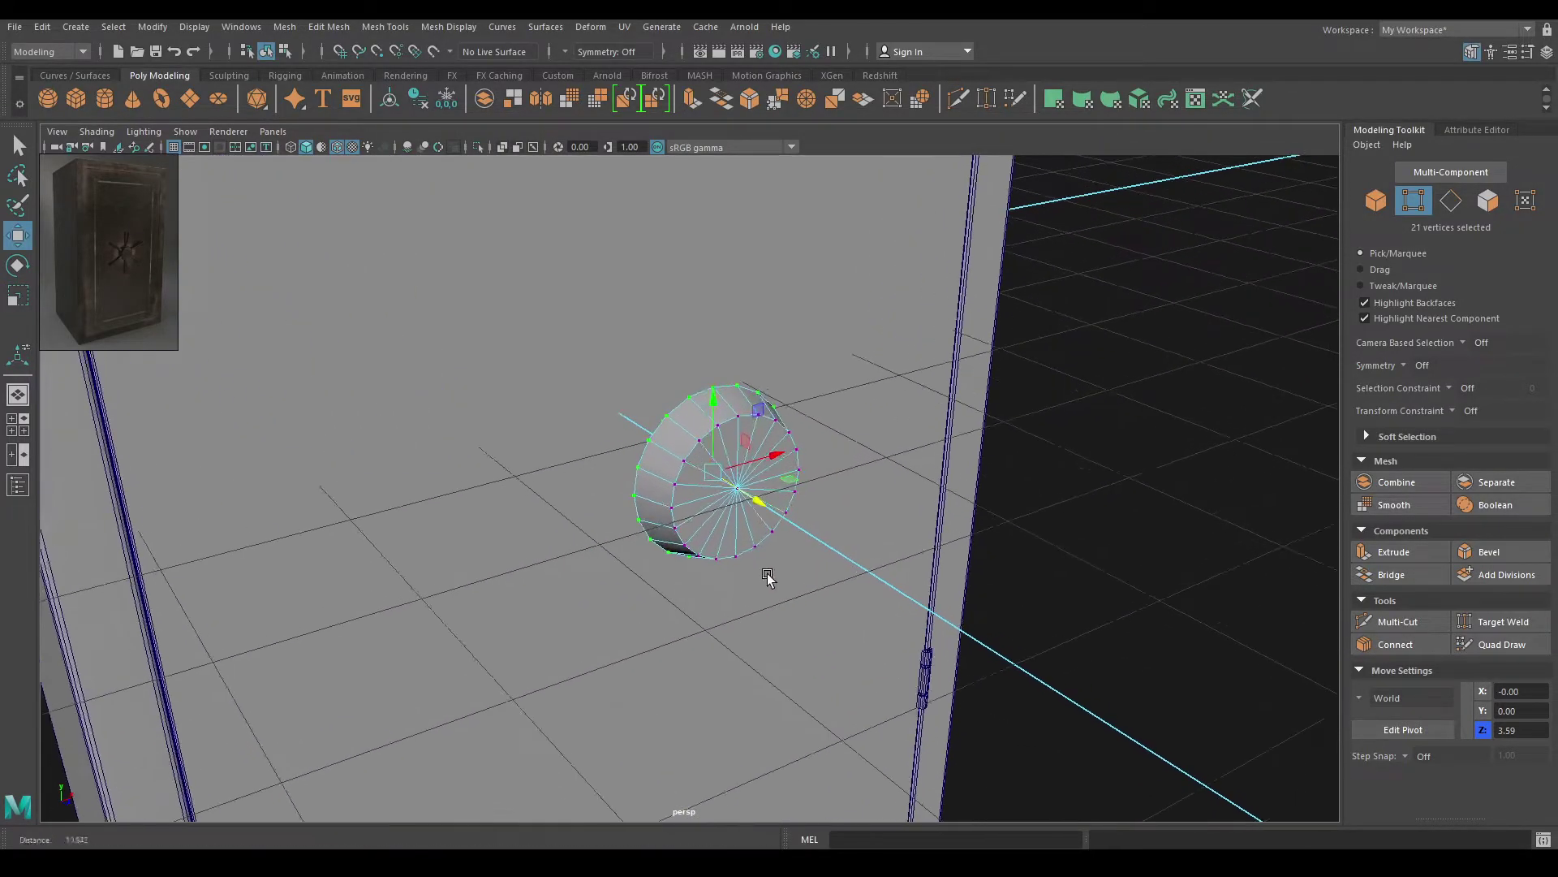
right_drag(711, 452, 709, 363)
double_click(725, 416)
shift+double_click(706, 395)
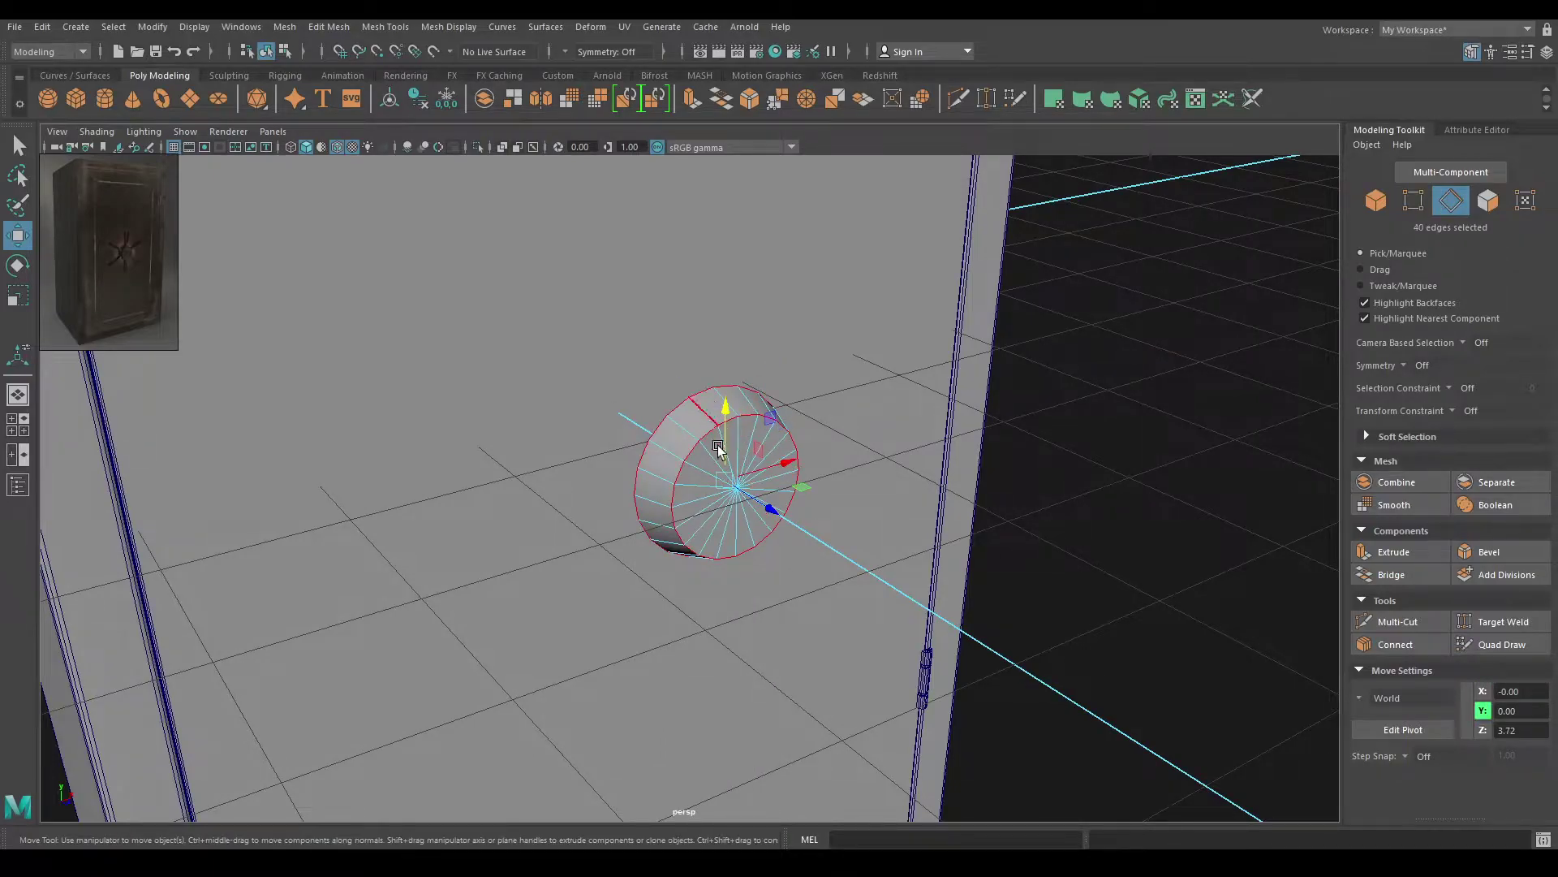
scroll(775, 632, up, 3)
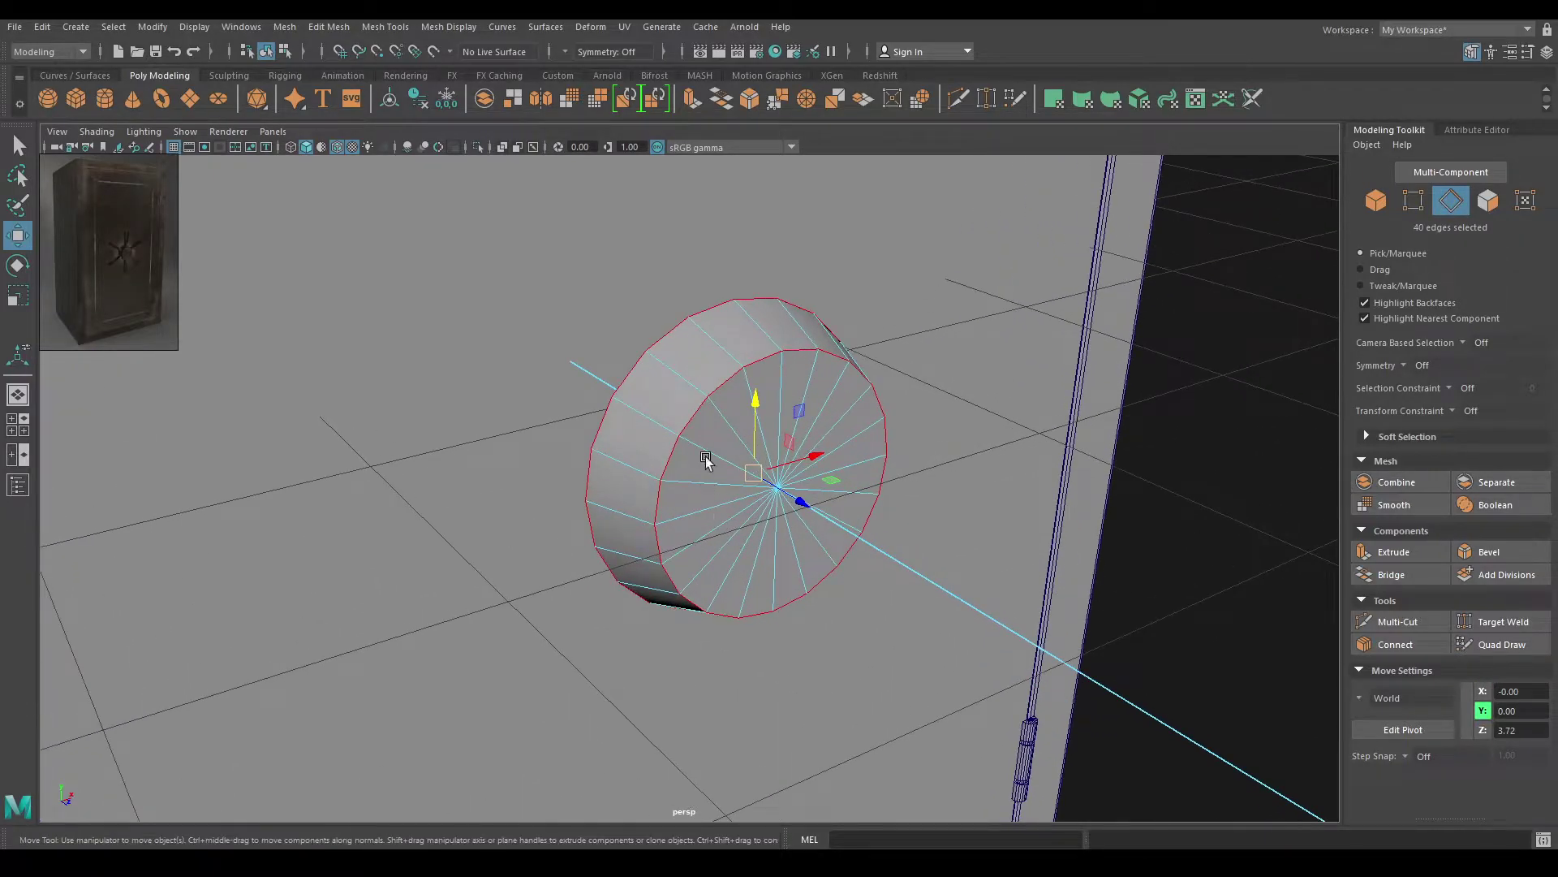
scroll(705, 460, up, 3)
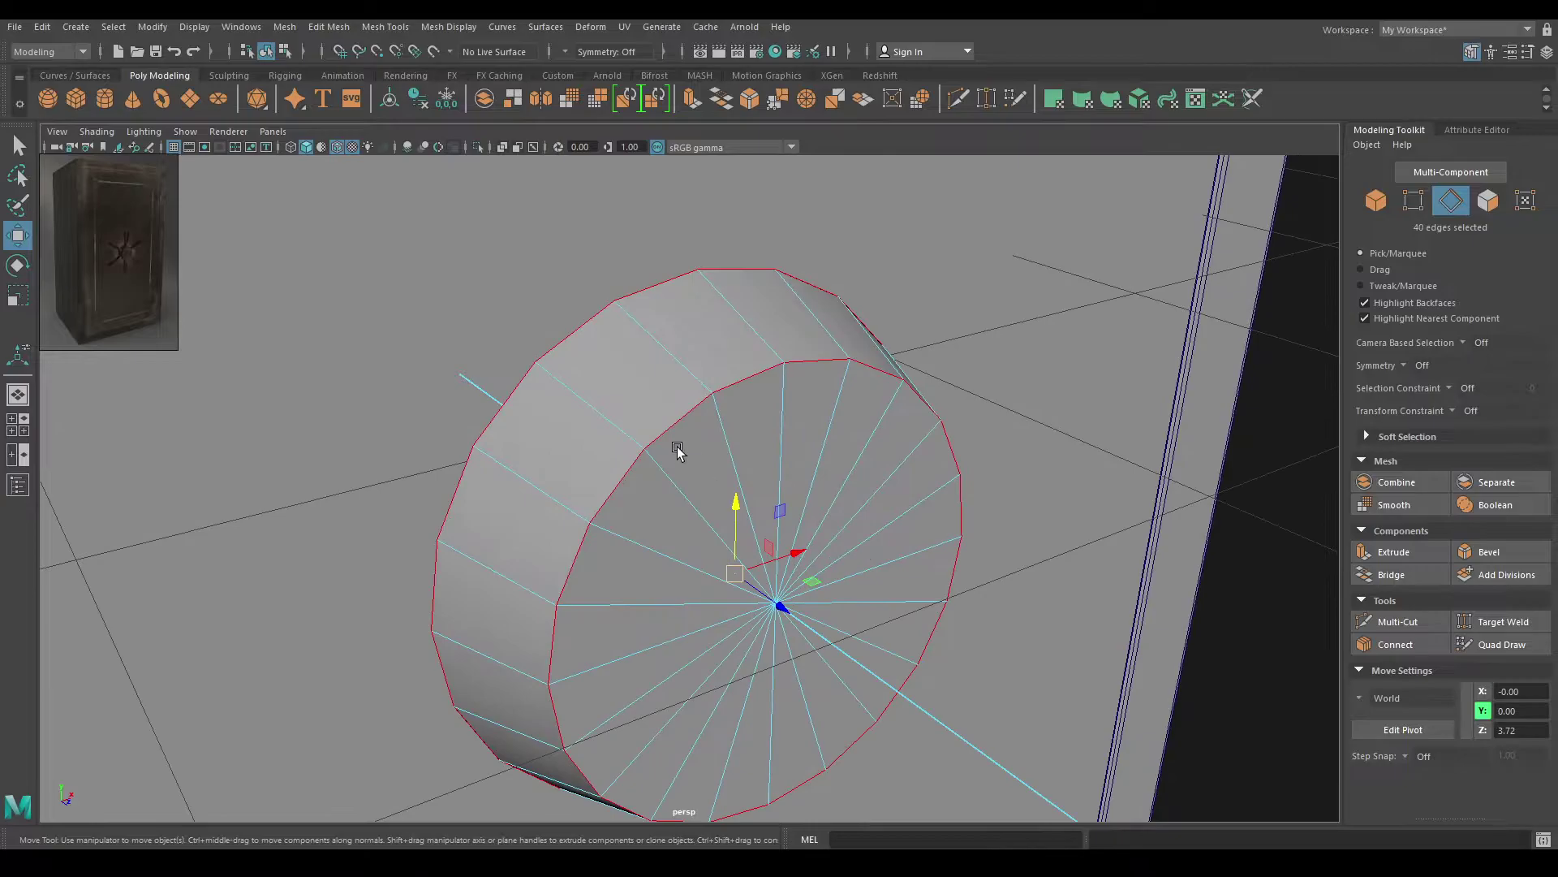
shift+right_drag(686, 414, 789, 410)
click(1154, 345)
key(Return)
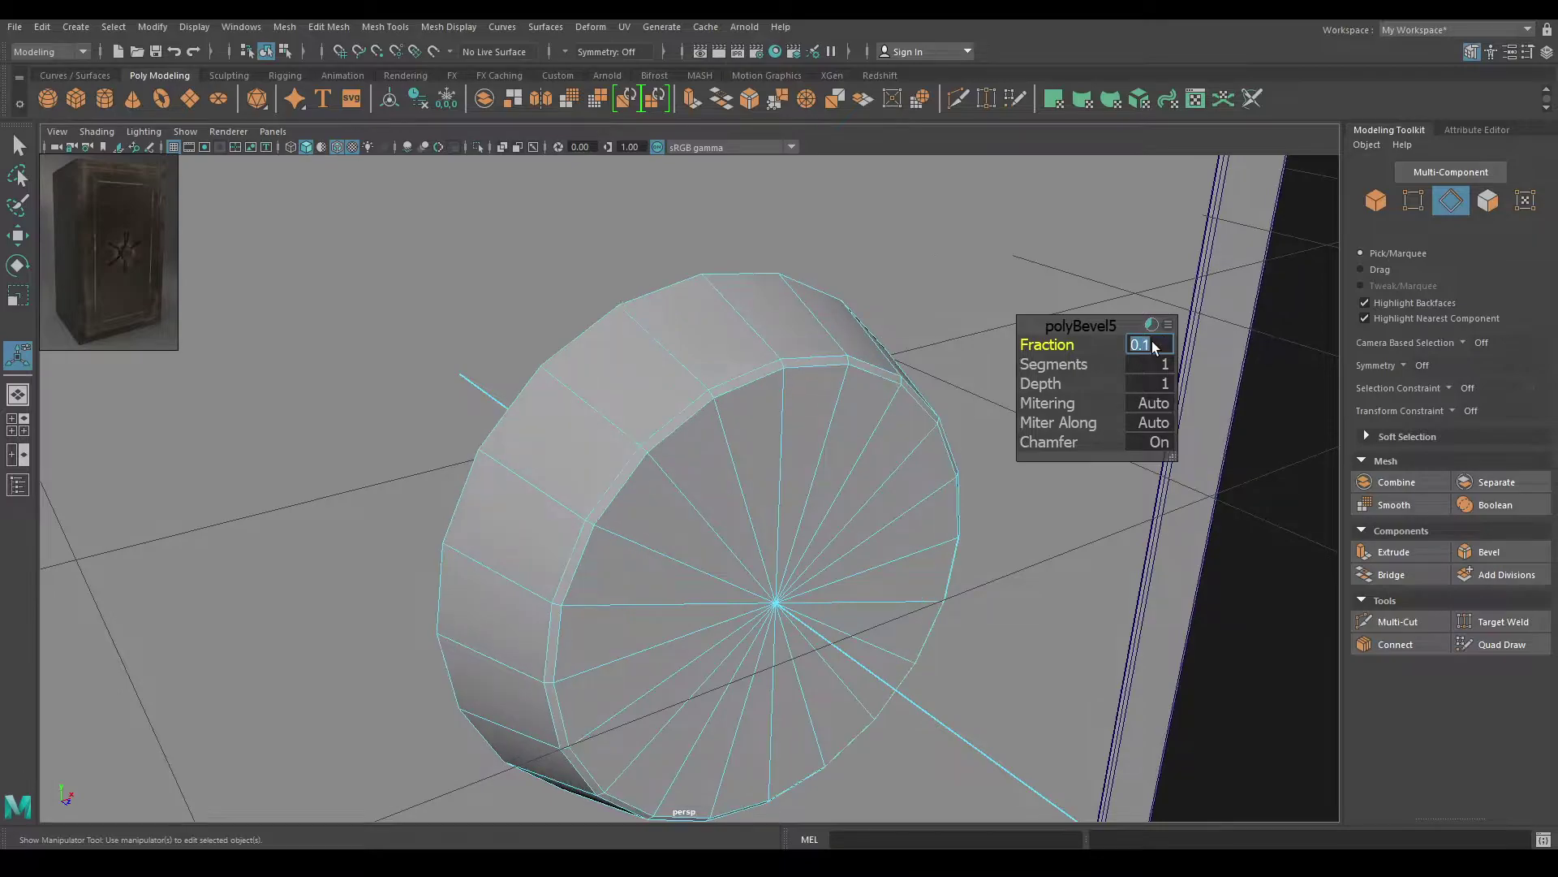
text(3)
key(Return)
key(w)
right_drag(777, 355, 860, 332)
click(1301, 458)
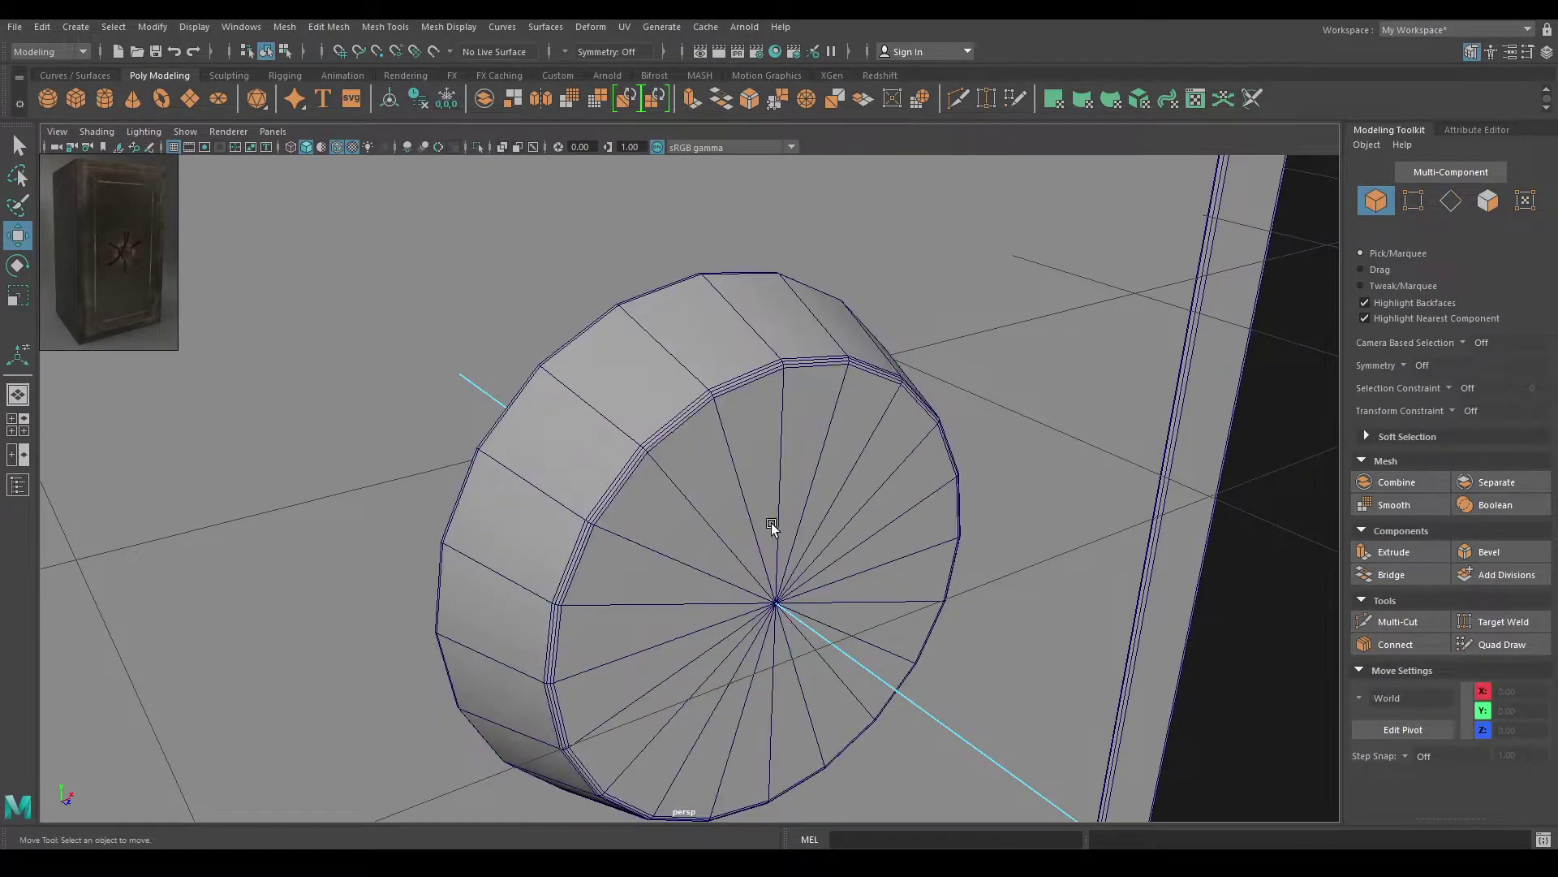
Examine the bevelled rims of the centre cylinder from several angles
alt+drag(776, 523, 559, 464)
alt+middle_drag(559, 464, 637, 515)
click(637, 514)
right_drag(567, 460, 607, 510)
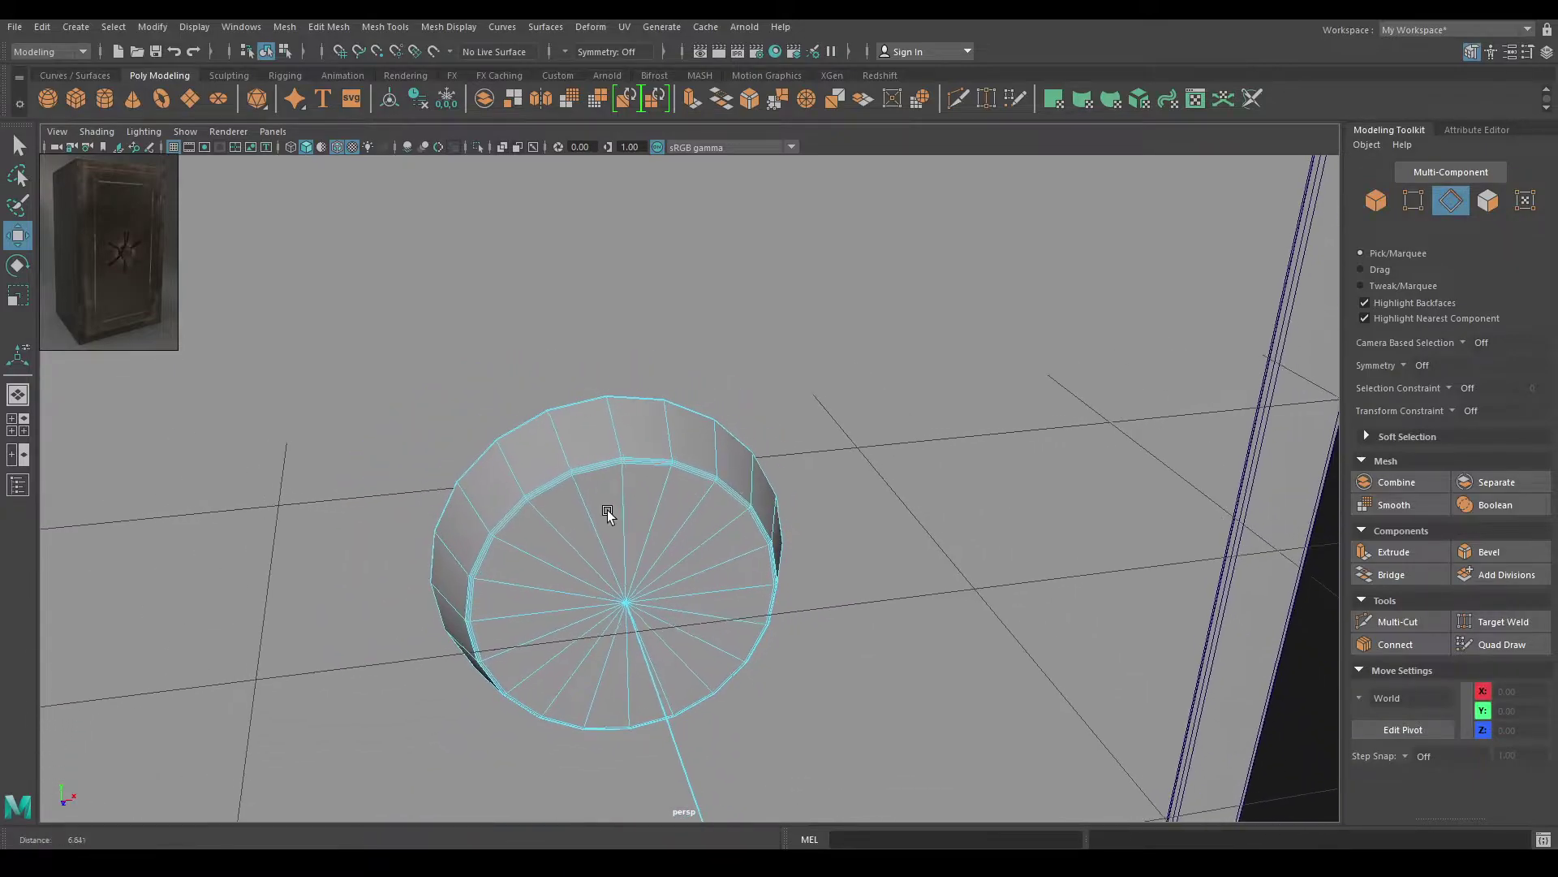
alt+drag(607, 509, 713, 435)
alt+right_drag(1021, 390, 1177, 424)
alt+middle_drag(1177, 424, 868, 515)
alt+drag(905, 446, 767, 487)
alt+right_drag(767, 504, 842, 552)
alt+middle_drag(841, 552, 879, 584)
right_drag(736, 413, 862, 397)
click(1137, 598)
alt+right_drag(1138, 598, 1031, 572)
Move the bevelled centre cylinder back along Z until its wide end sits against the door
click(728, 536)
alt+drag(732, 659, 801, 680)
alt+middle_drag(1003, 646, 977, 537)
drag(995, 493, 678, 452)
click(1112, 452)
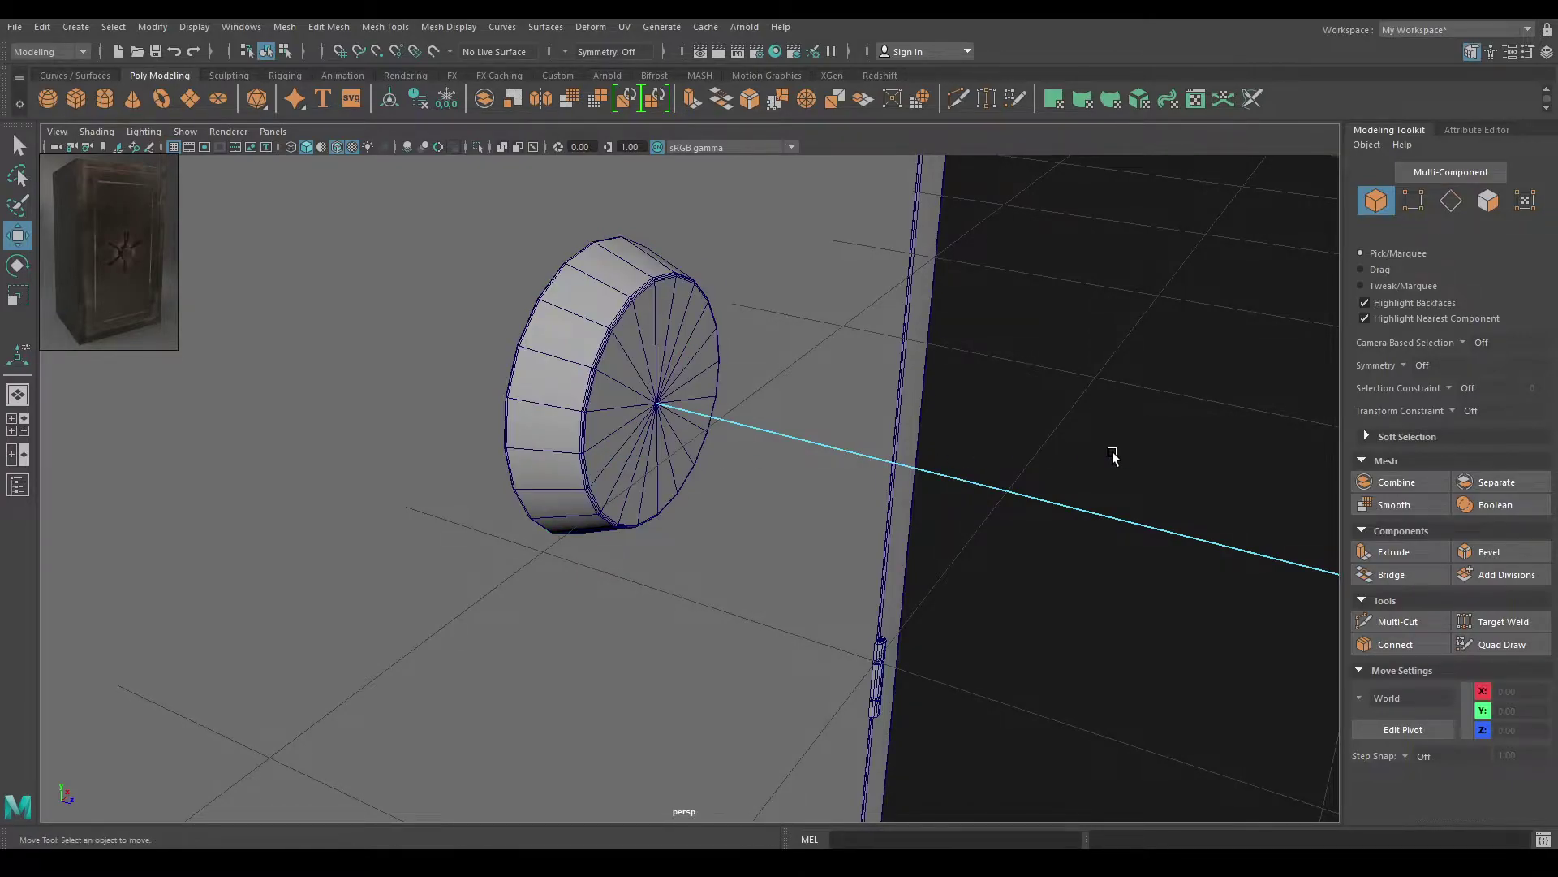
alt+drag(600, 356, 699, 451)
alt+right_drag(698, 450, 767, 544)
click(762, 514)
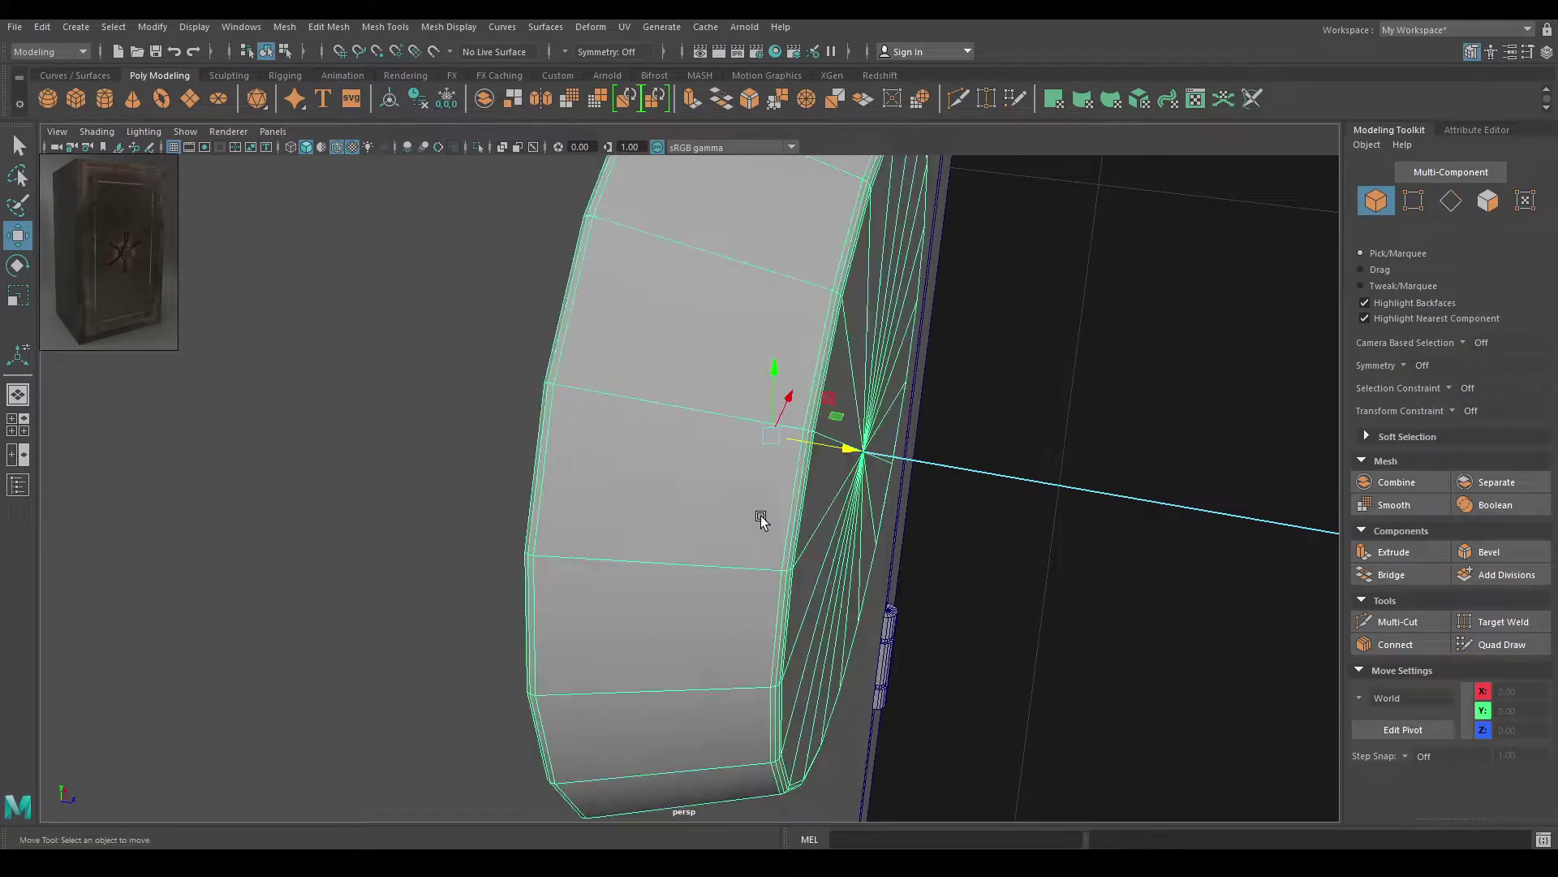
drag(870, 442, 848, 449)
click(1078, 489)
Create another polygon cylinder and pull it out in front of the door to Z 5.80
alt+right_drag(1077, 489, 989, 248)
alt+drag(988, 249, 854, 611)
alt+right_drag(854, 611, 901, 393)
alt+drag(901, 392, 911, 313)
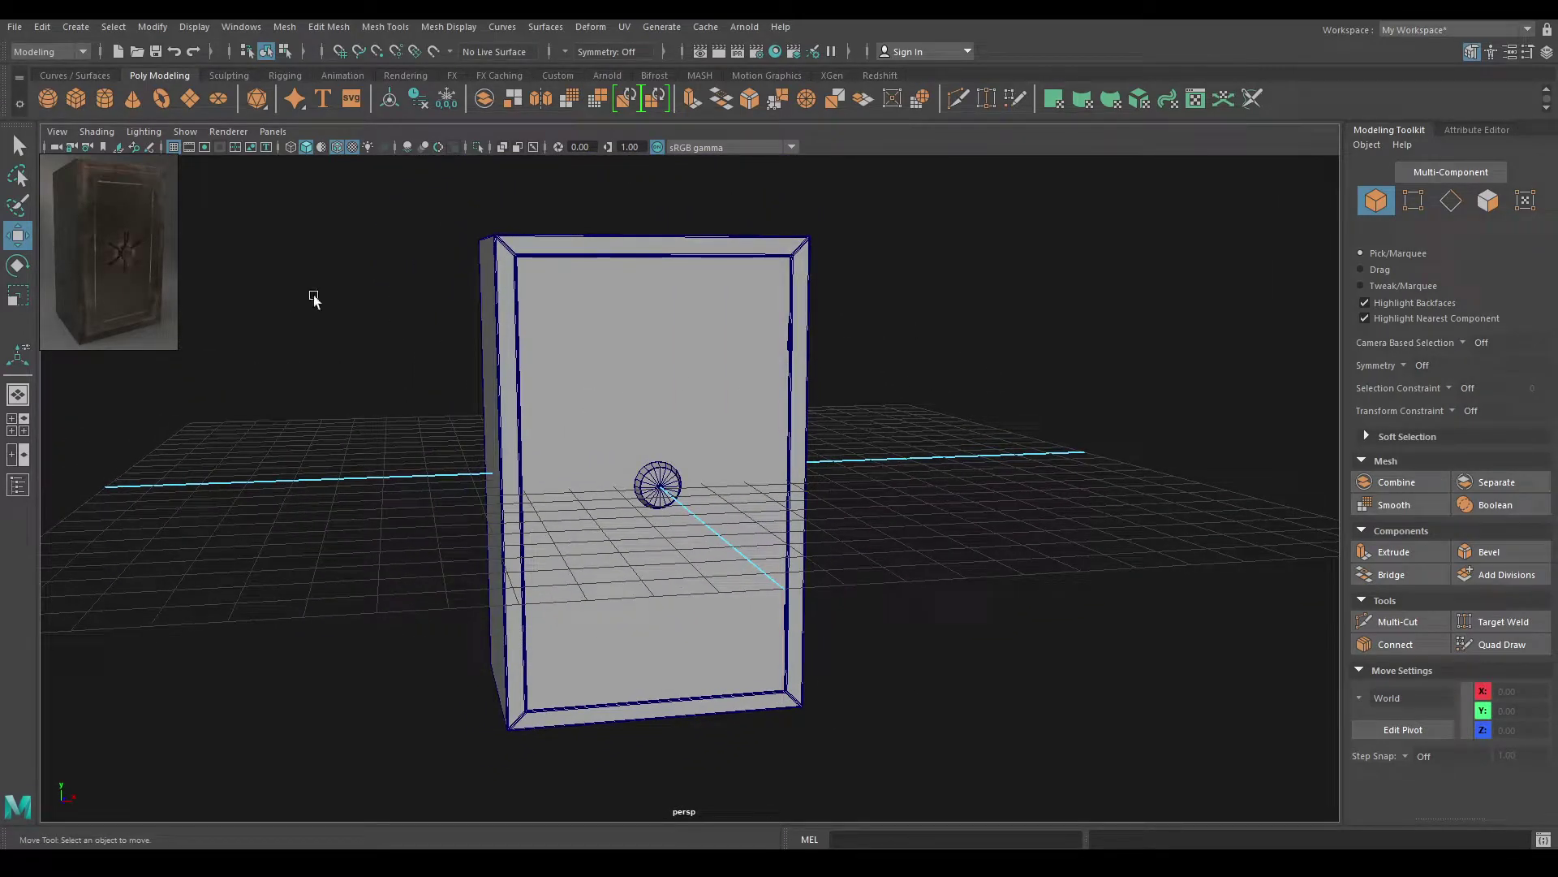
shift+right_click(958, 373)
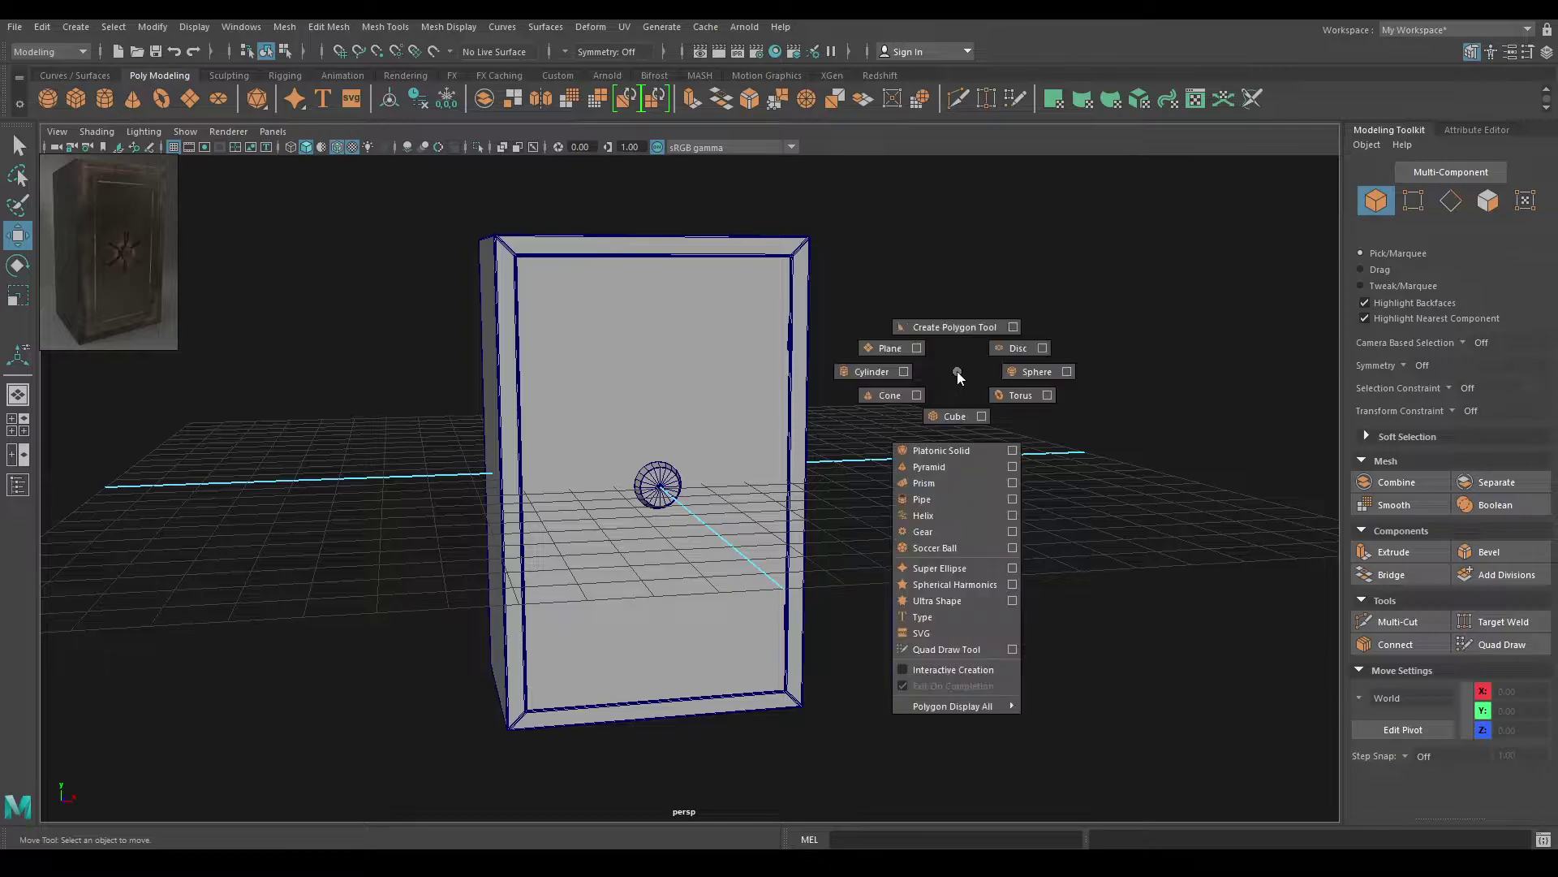
shift+right_drag(958, 372, 880, 373)
alt+drag(817, 424, 797, 464)
drag(644, 477, 685, 619)
In the front view, set the new cylinder's radius to 0.075 to make a thin rod
key(space)
drag(719, 518, 744, 599)
alt+right_drag(730, 645, 820, 835)
key(t)
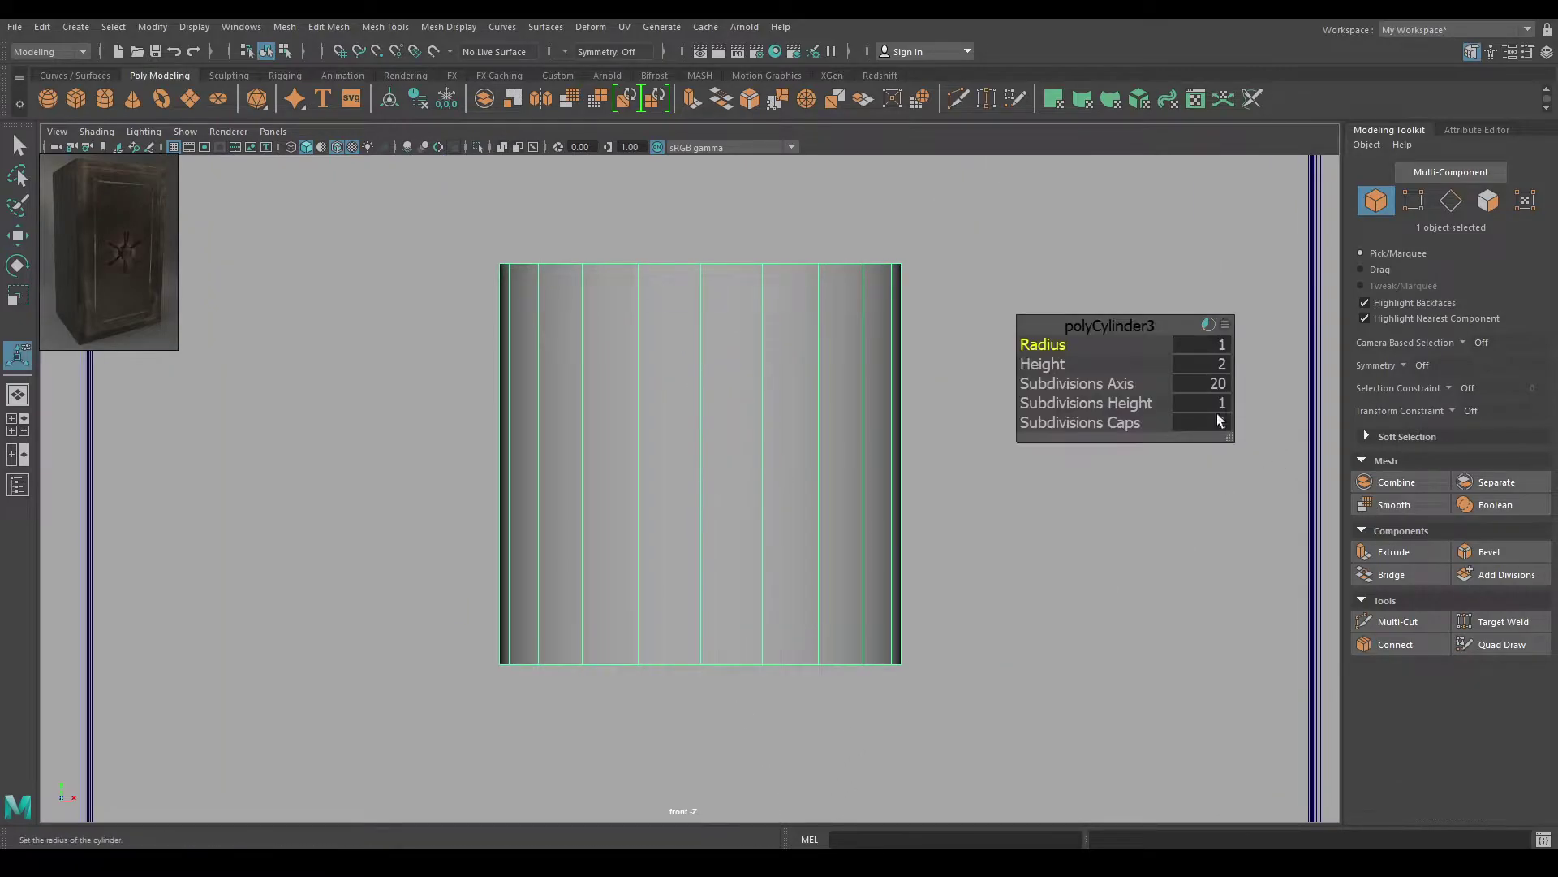
drag(1035, 344, 972, 363)
click(1197, 346)
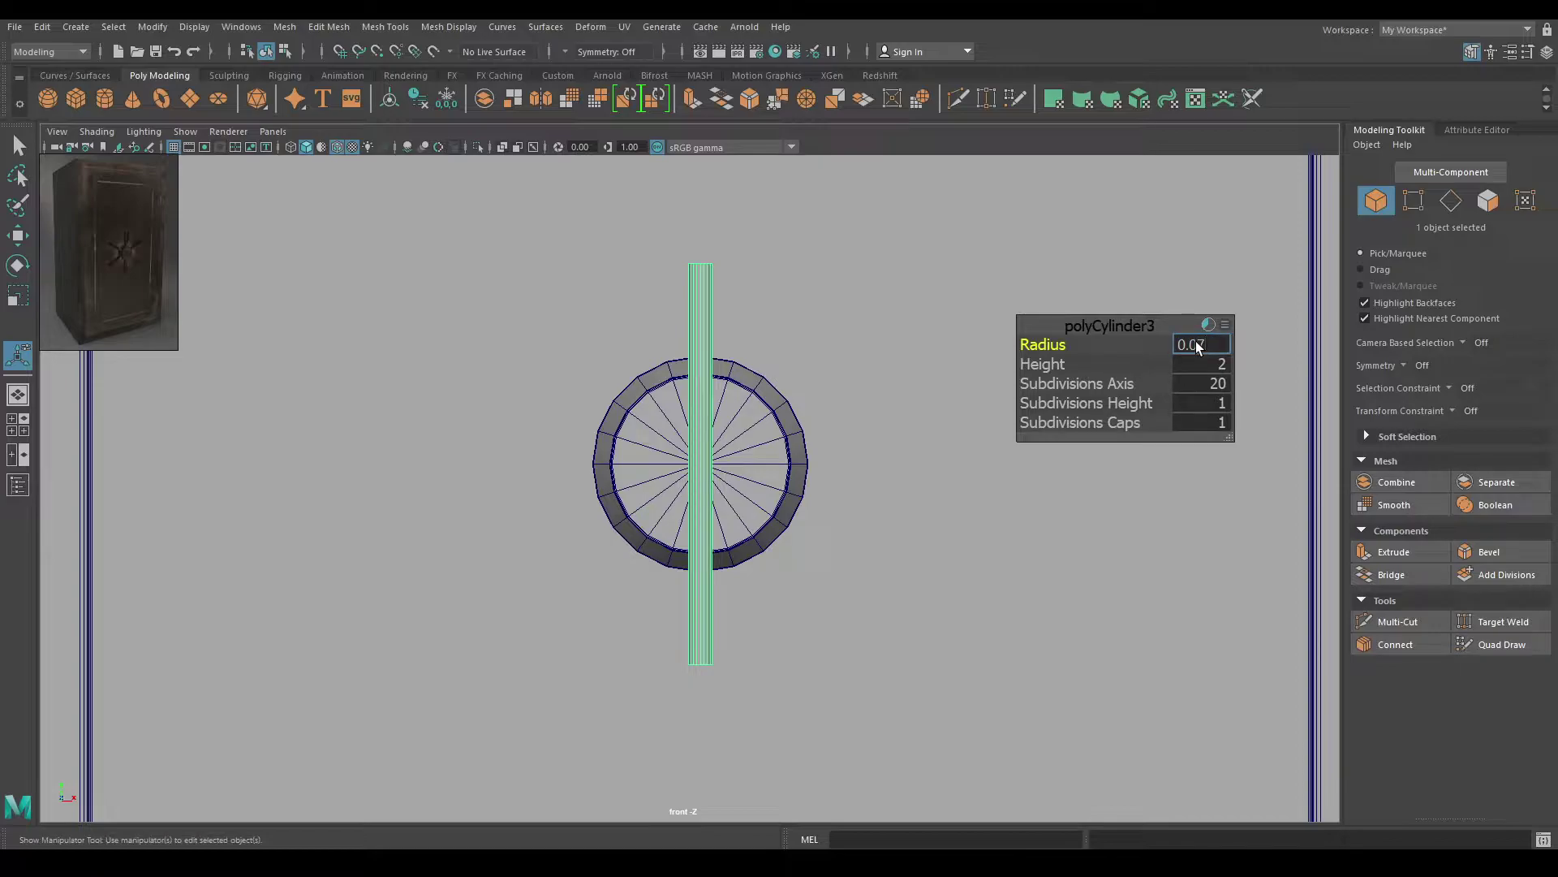
text(0.075)
key(Return)
Set the rod's height to 1.25 and raise it above the hub's centre to Y 1.08
drag(1040, 365, 984, 369)
click(1206, 364)
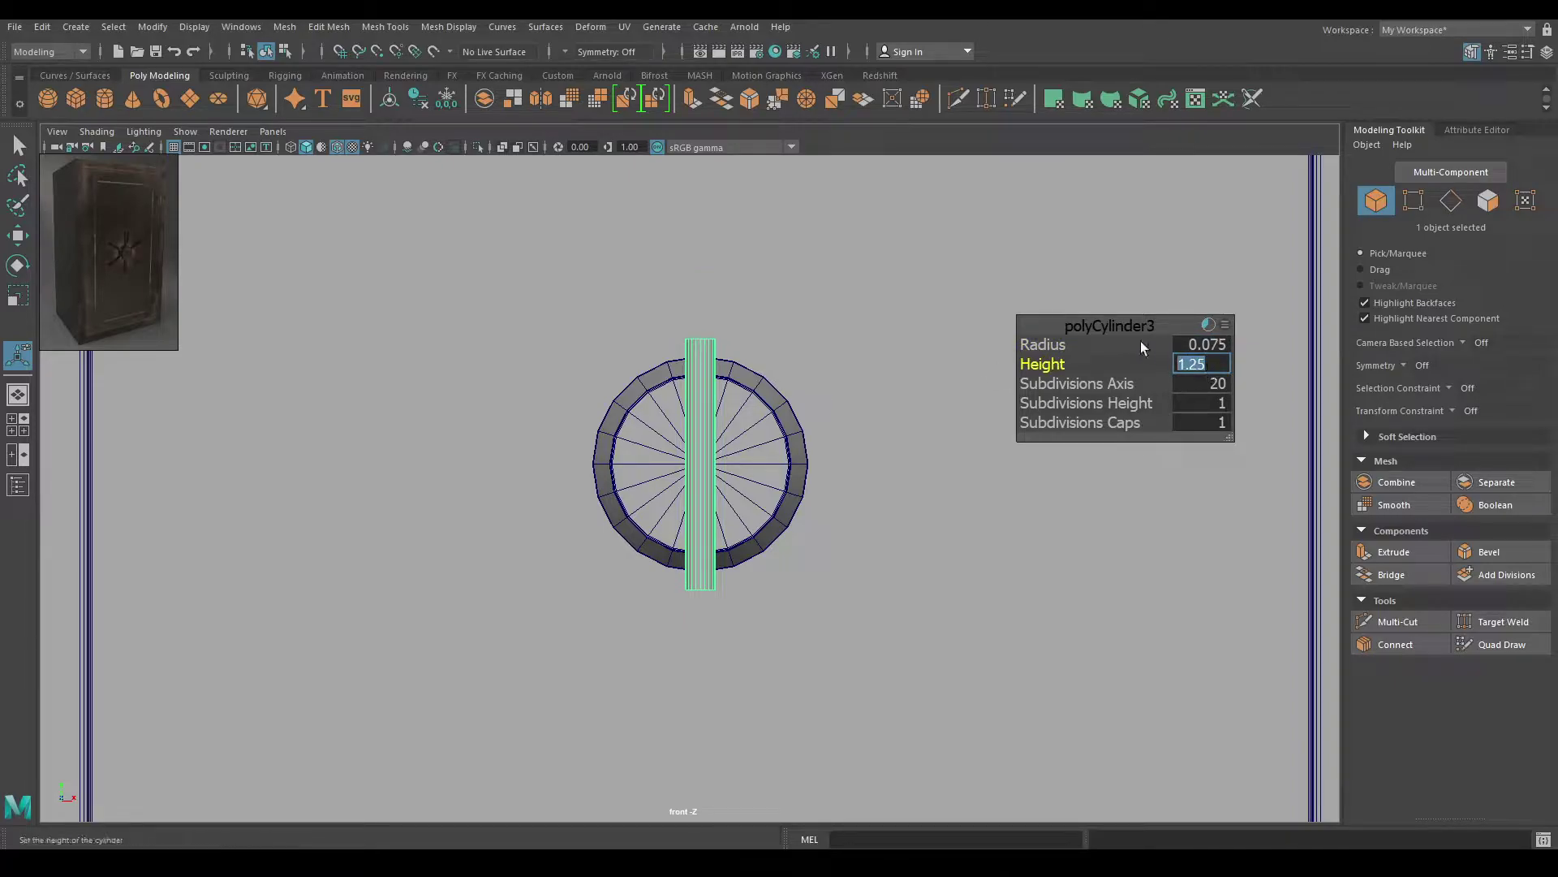
key(w)
drag(686, 388, 680, 162)
scroll(762, 396, down, 3)
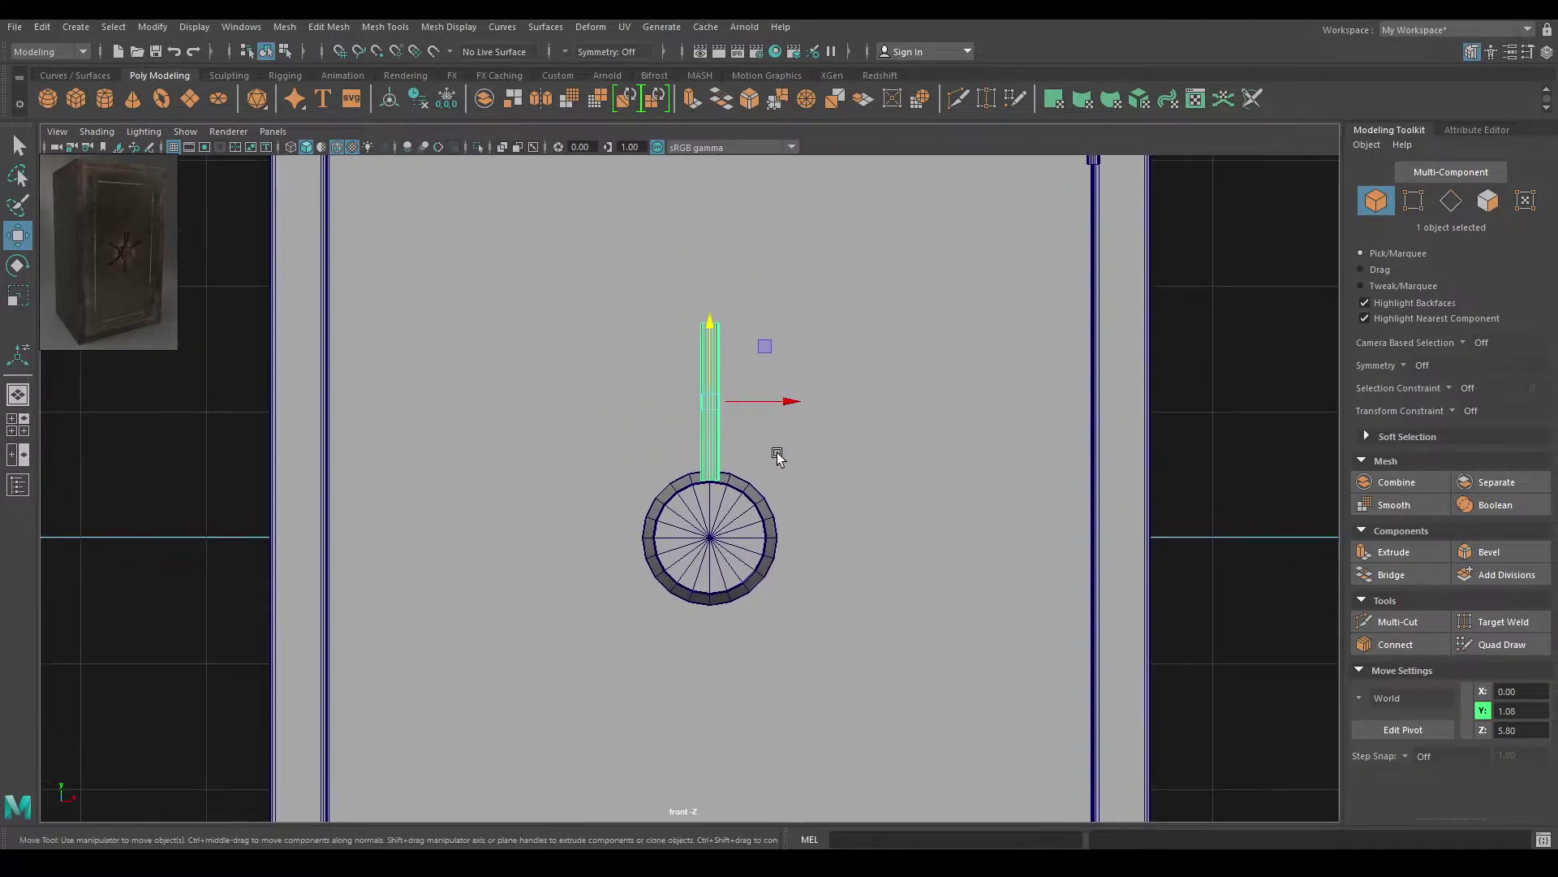
Set the rod's height to 1 and lower it to Y 0.93 so its end overlaps the hub
key(t)
click(1212, 370)
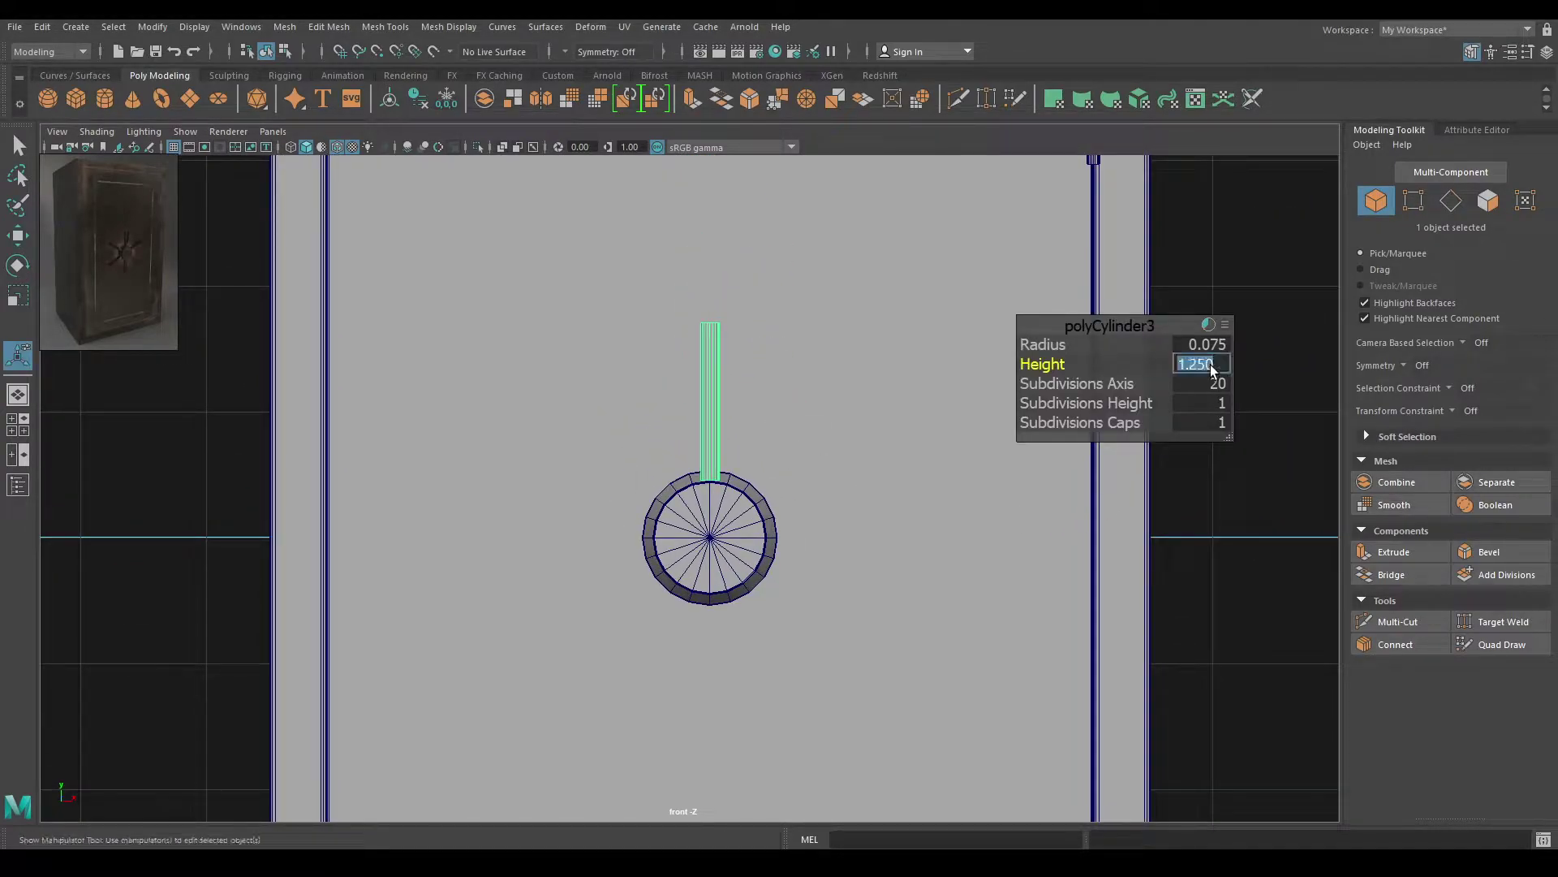
text(1)
key(Return)
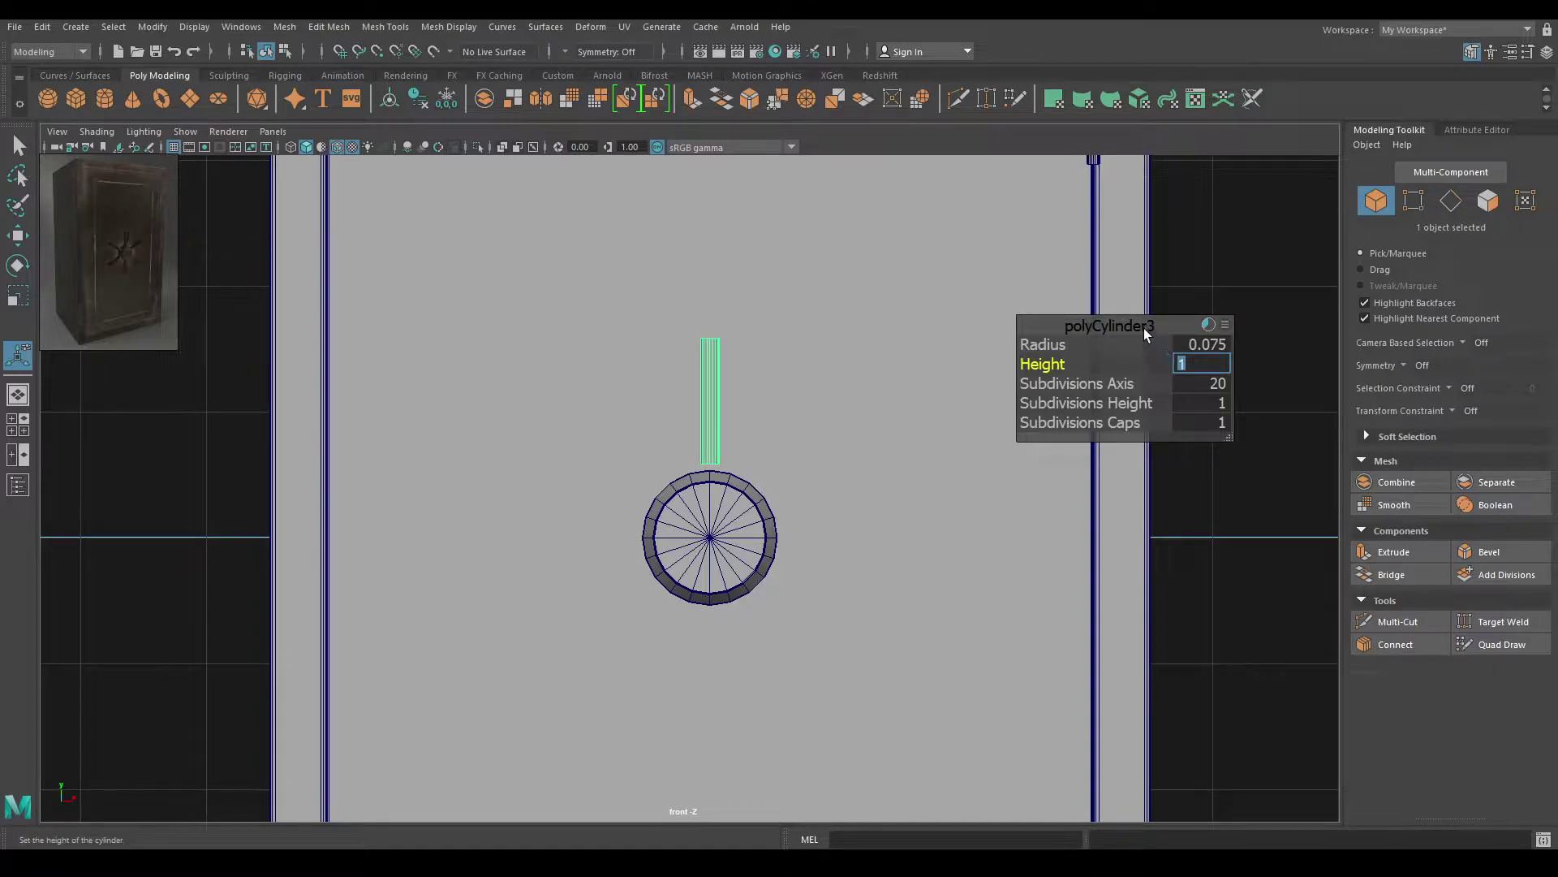
key(w)
drag(703, 329, 736, 423)
In the top view, move the rod back to Z 2.63, within the depth of the hub
key(space)
key(space)
drag(810, 468, 704, 474)
alt+middle_drag(630, 511, 722, 446)
scroll(747, 459, up, 3)
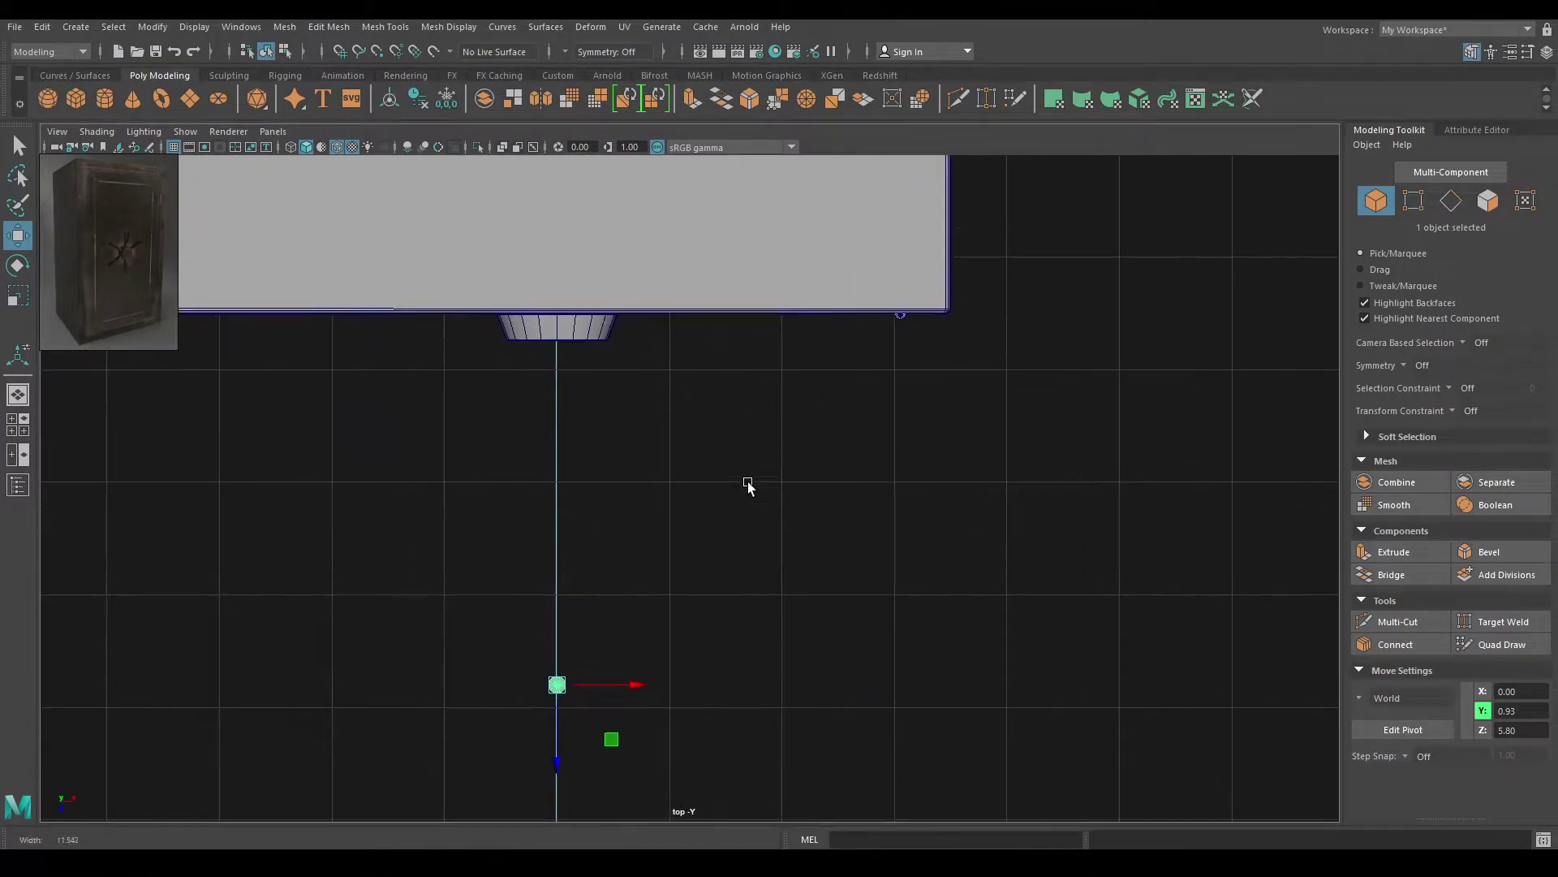
drag(531, 779, 508, 370)
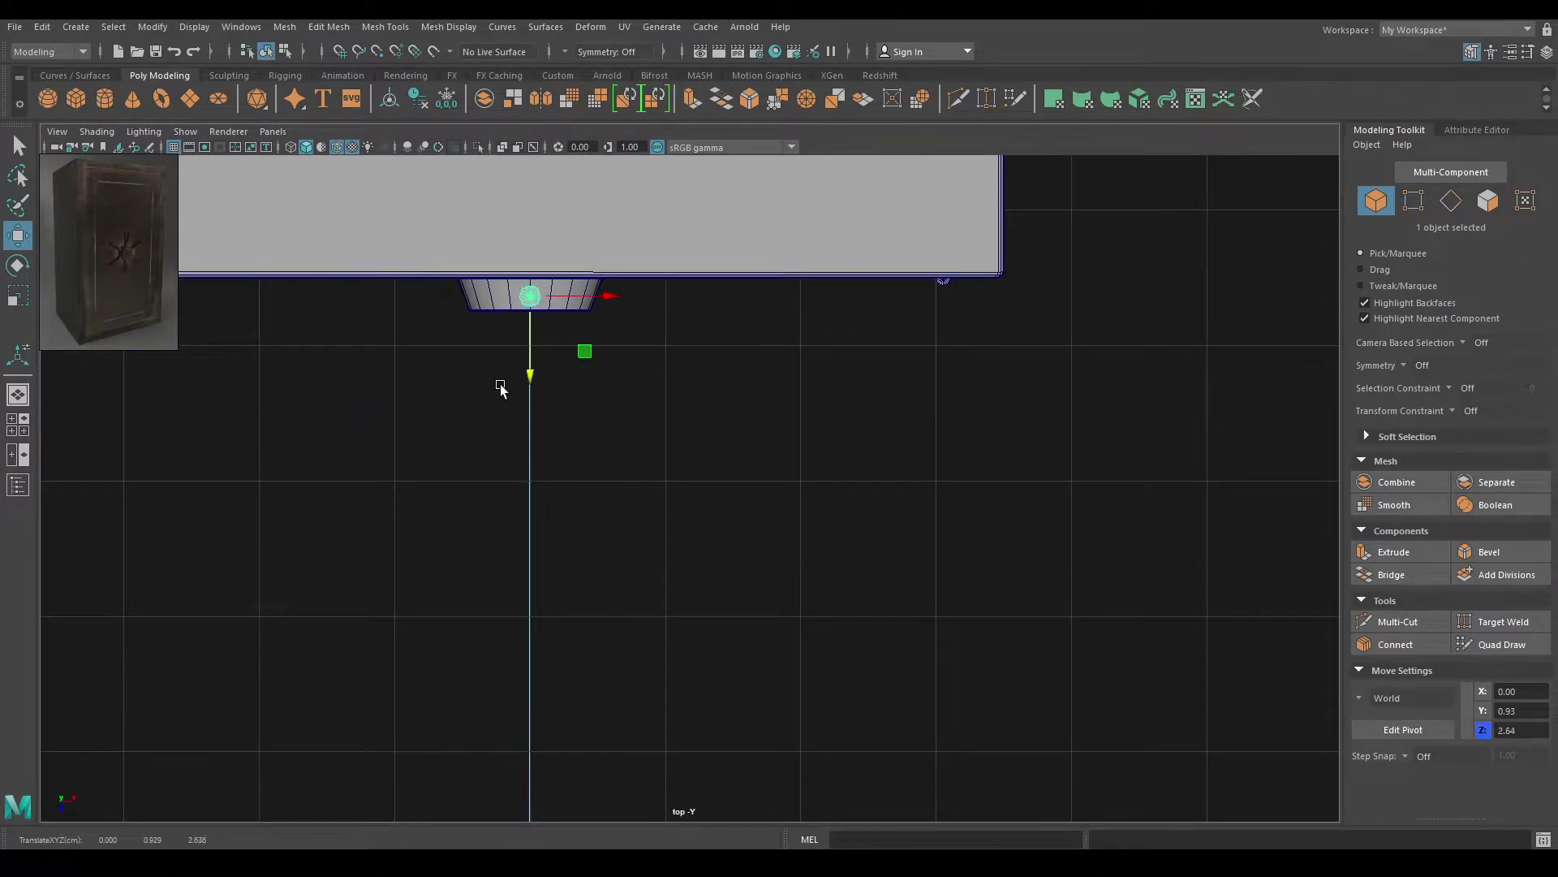
key(f)
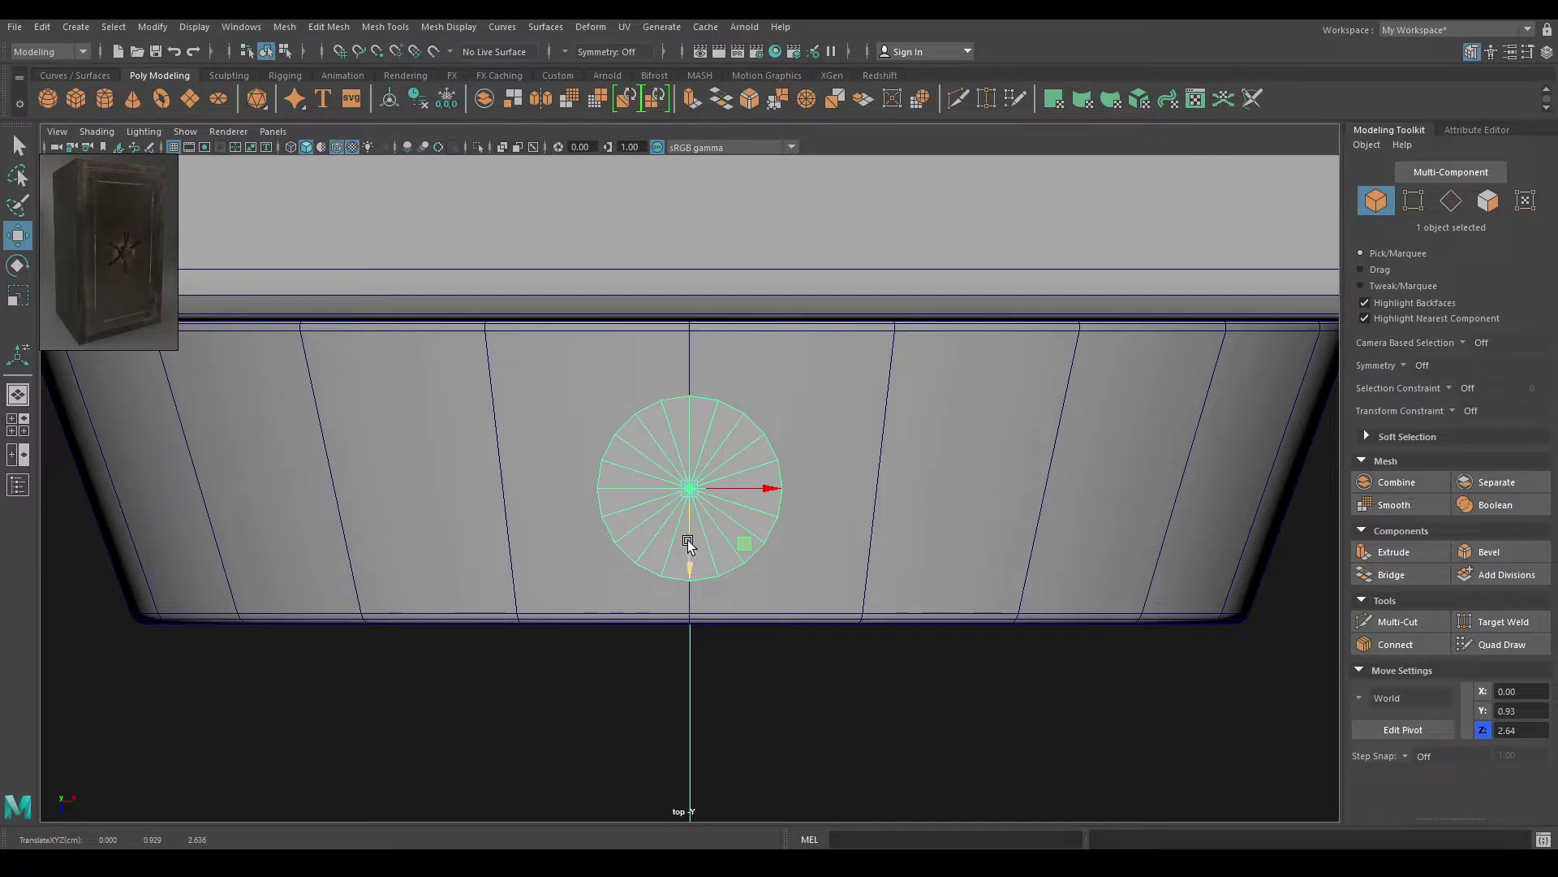
drag(685, 562, 684, 451)
Examine the rod and where it joins the hub up close in the perspective view
key(space)
key(f)
mouse_move(675, 507)
alt+mouse_down()
mouse_move(696, 484)
mouse_move(689, 441)
mouse_move(686, 523)
alt+mouse_up()
scroll(654, 318, down, 6)
alt+drag(667, 346, 750, 583)
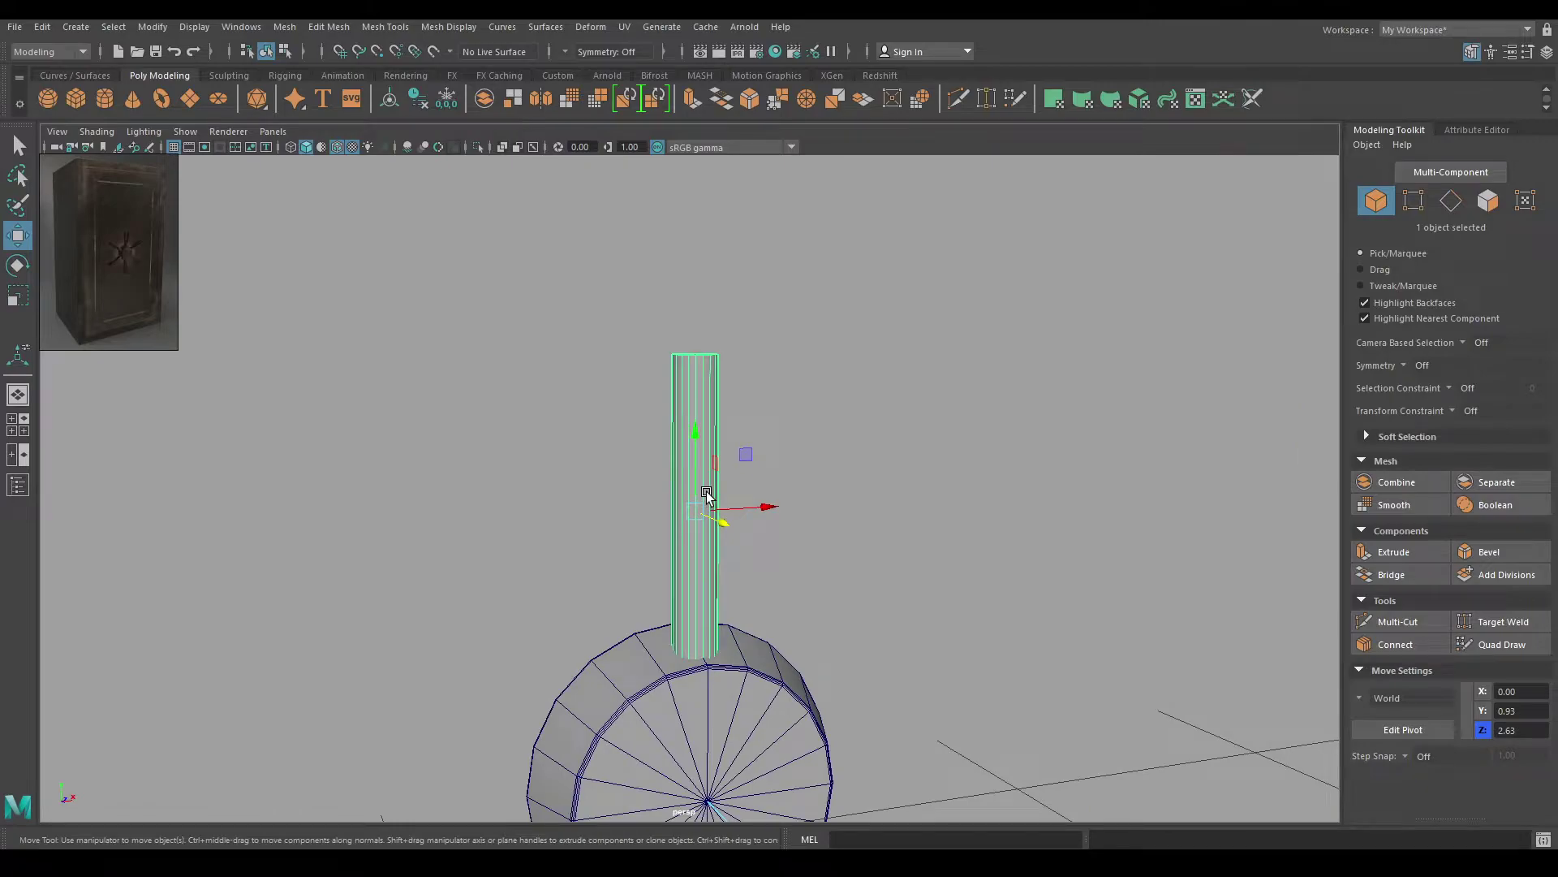
alt+right_drag(636, 417, 755, 564)
alt+middle_drag(710, 410, 707, 472)
alt+right_drag(707, 473, 724, 469)
alt+drag(720, 480, 699, 547)
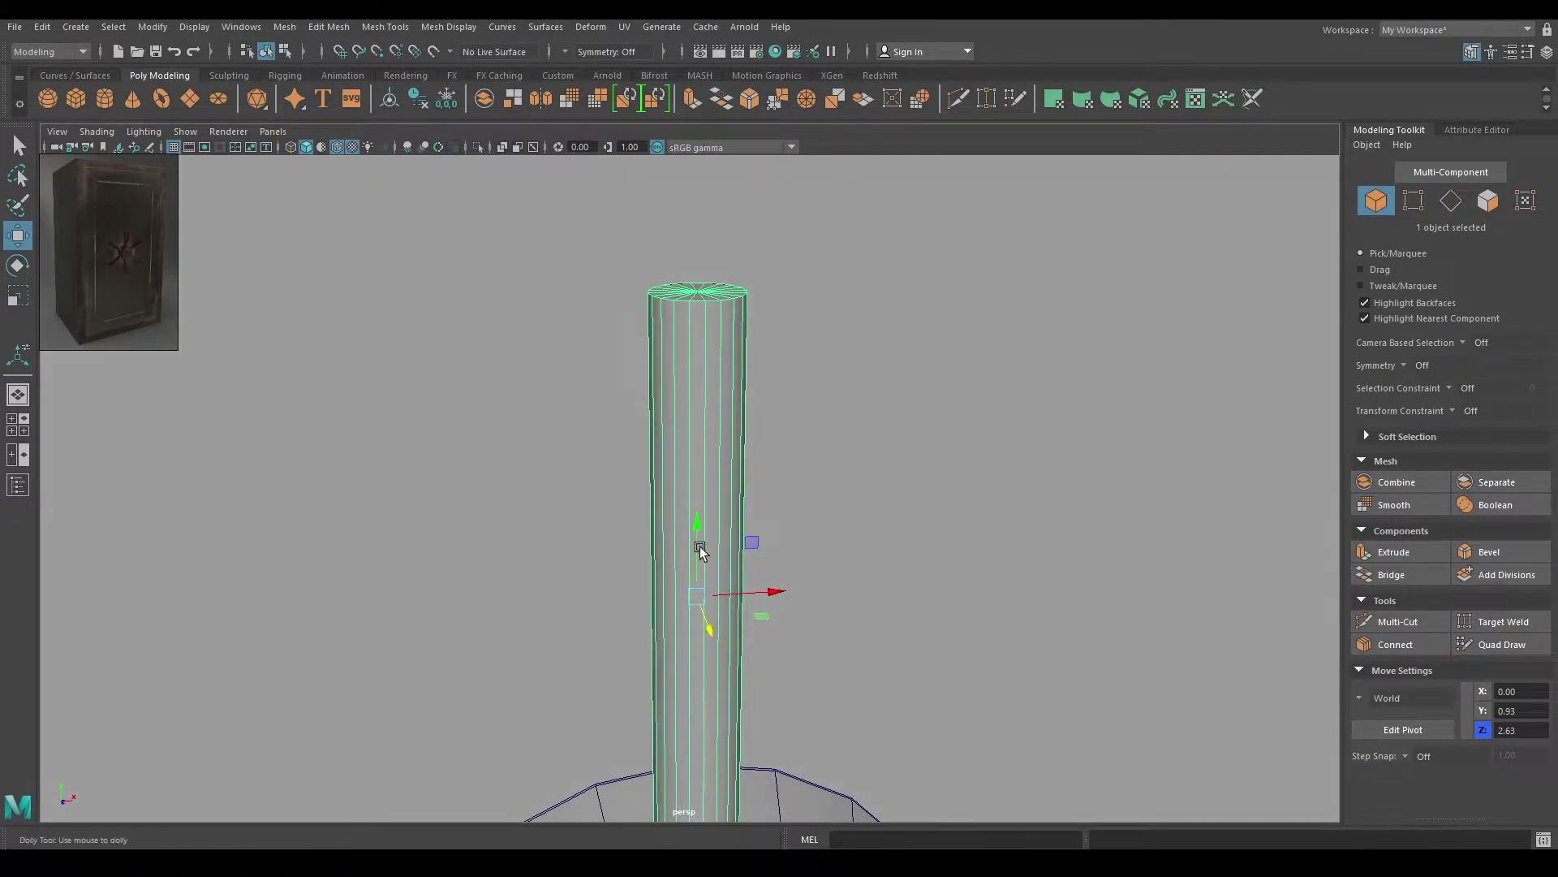
alt+right_drag(699, 548, 685, 435)
alt+drag(685, 435, 684, 407)
alt+right_drag(703, 518, 696, 454)
alt+drag(696, 456, 697, 519)
alt+right_drag(690, 460, 708, 480)
alt+drag(708, 481, 696, 425)
alt+right_drag(680, 348, 707, 466)
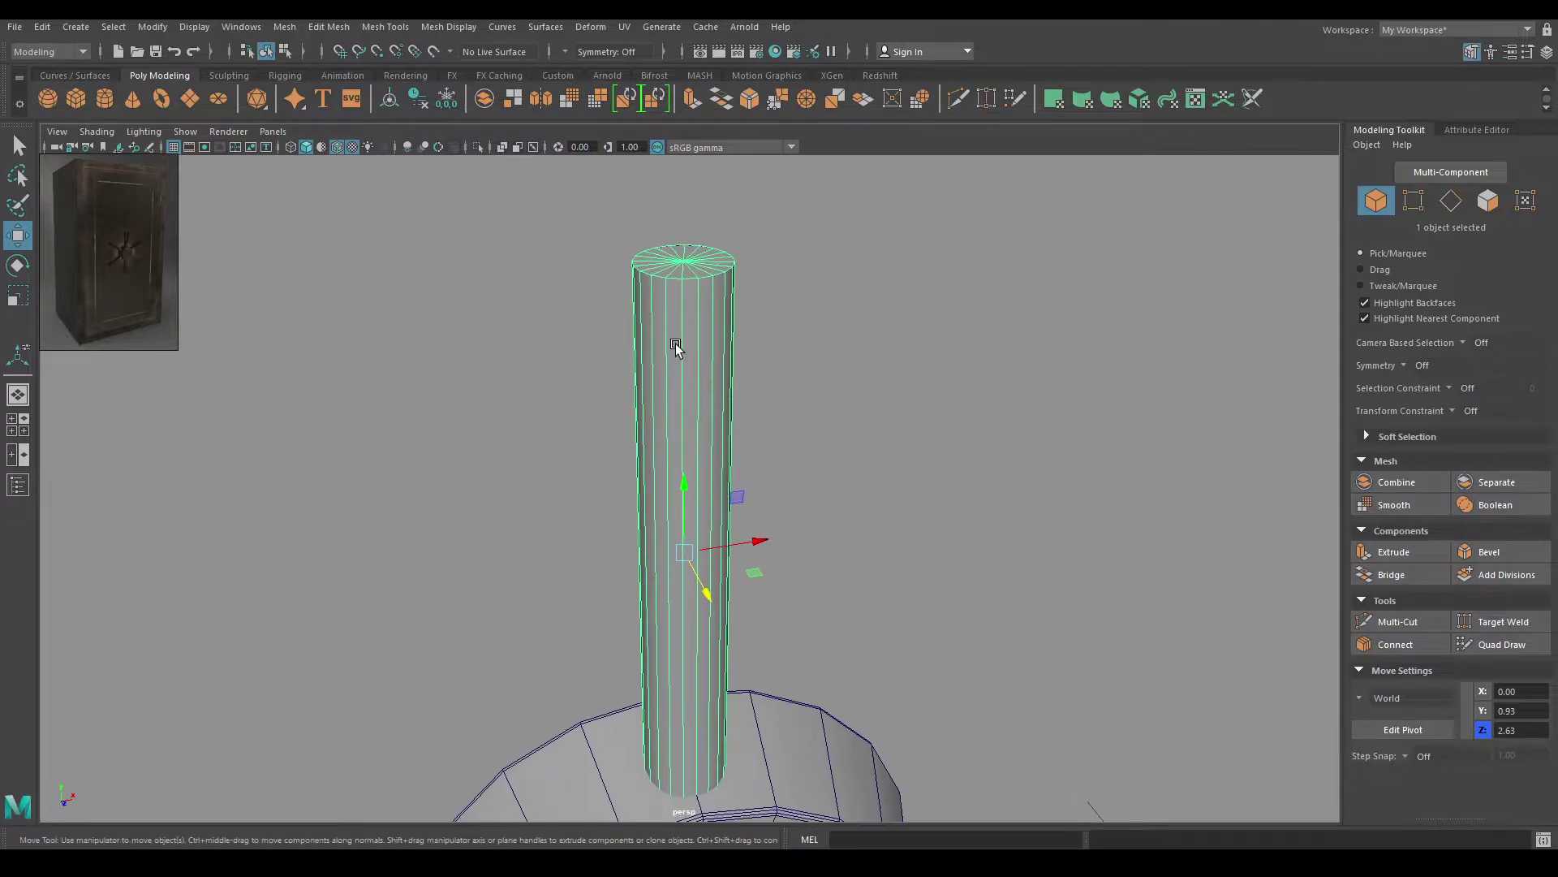
Insert two edge loops around the rod, one below its upper end and one just above the hub
shift+right_drag(676, 346, 562, 368)
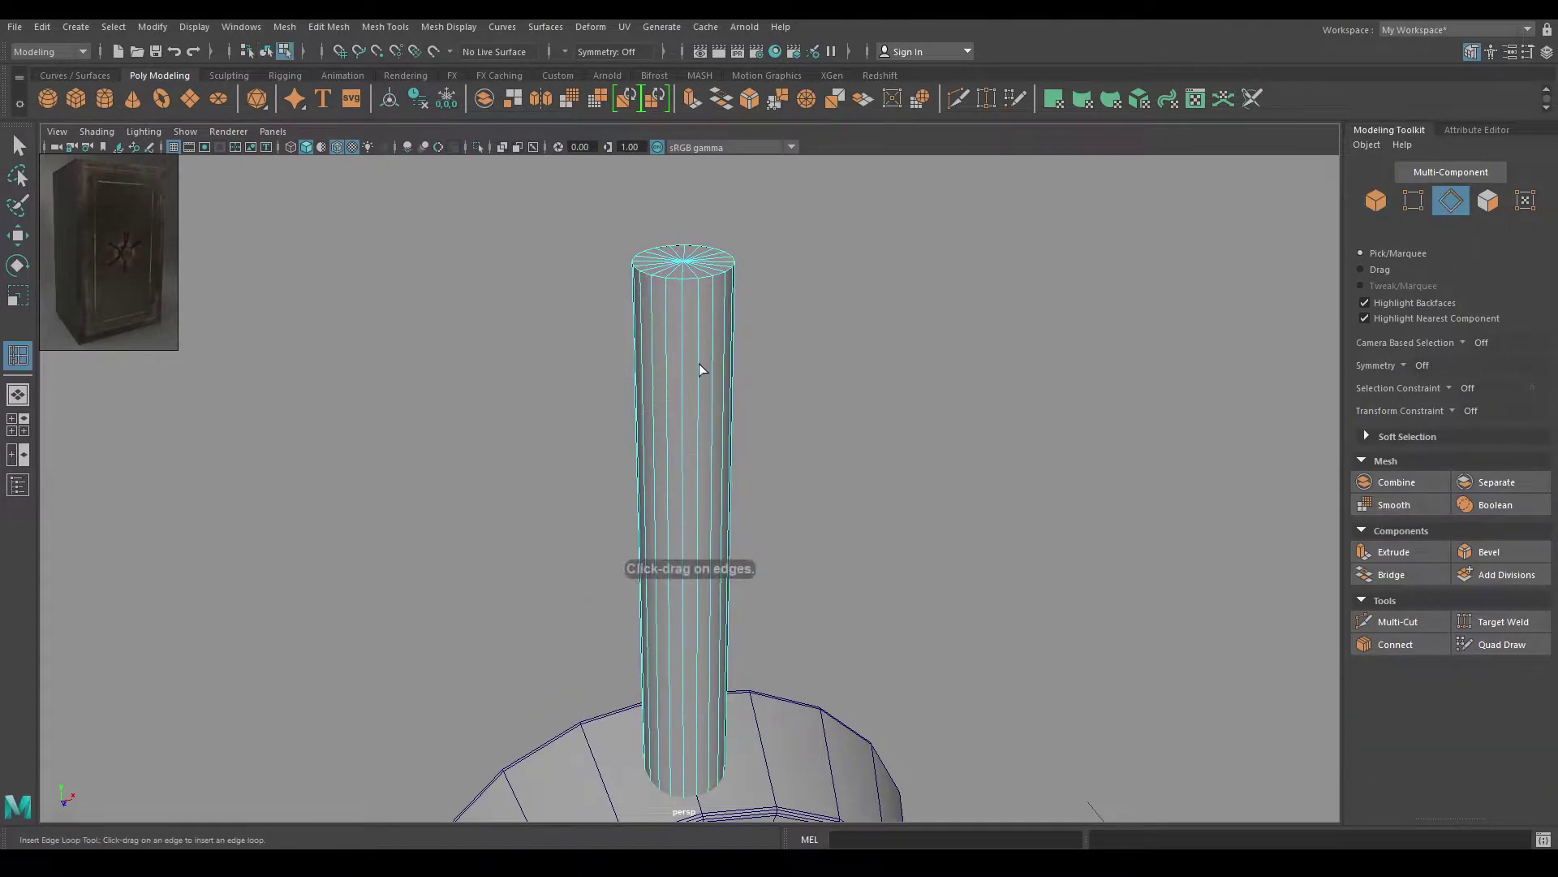
drag(679, 377, 684, 396)
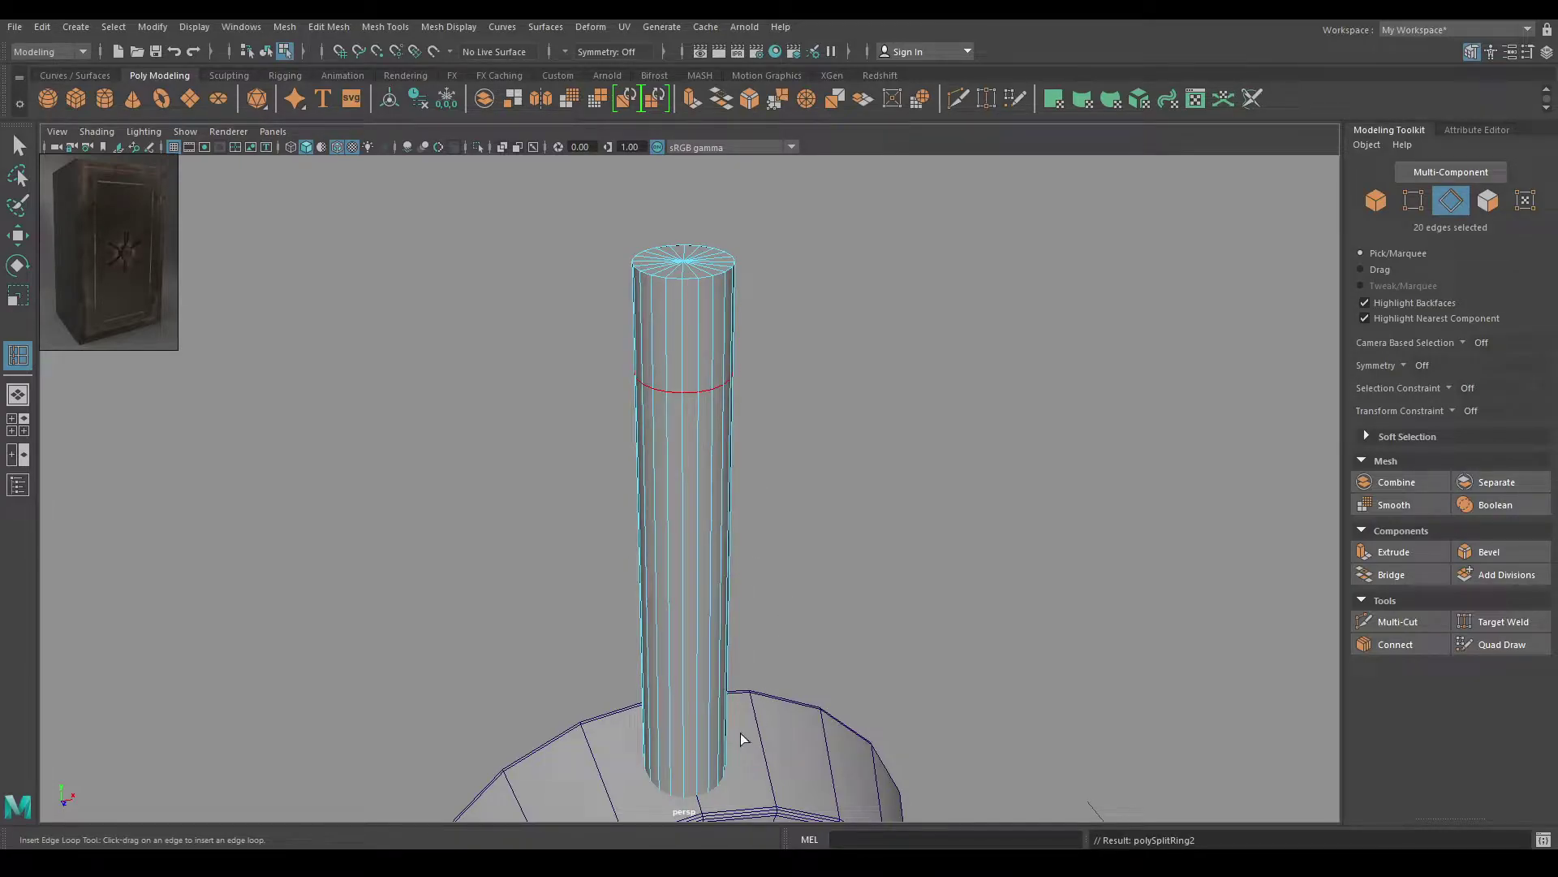
drag(688, 722, 702, 725)
key(w)
Extrude the rod's middle band of faces inwards with a thickness of -0.01
right_drag(675, 412, 675, 464)
drag(561, 464, 794, 505)
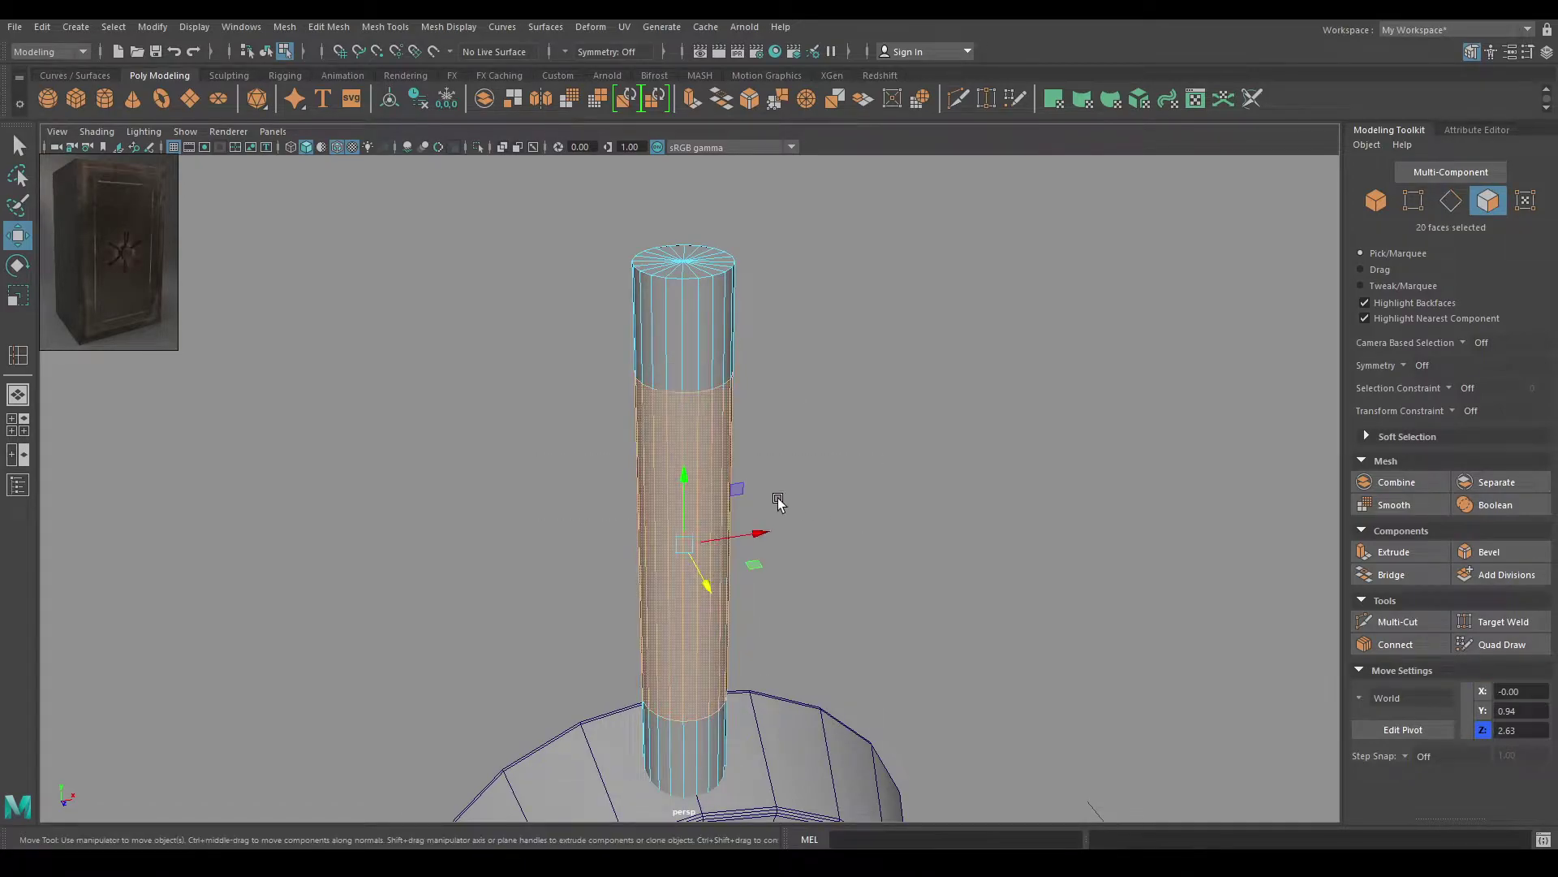
key(ctrl+e)
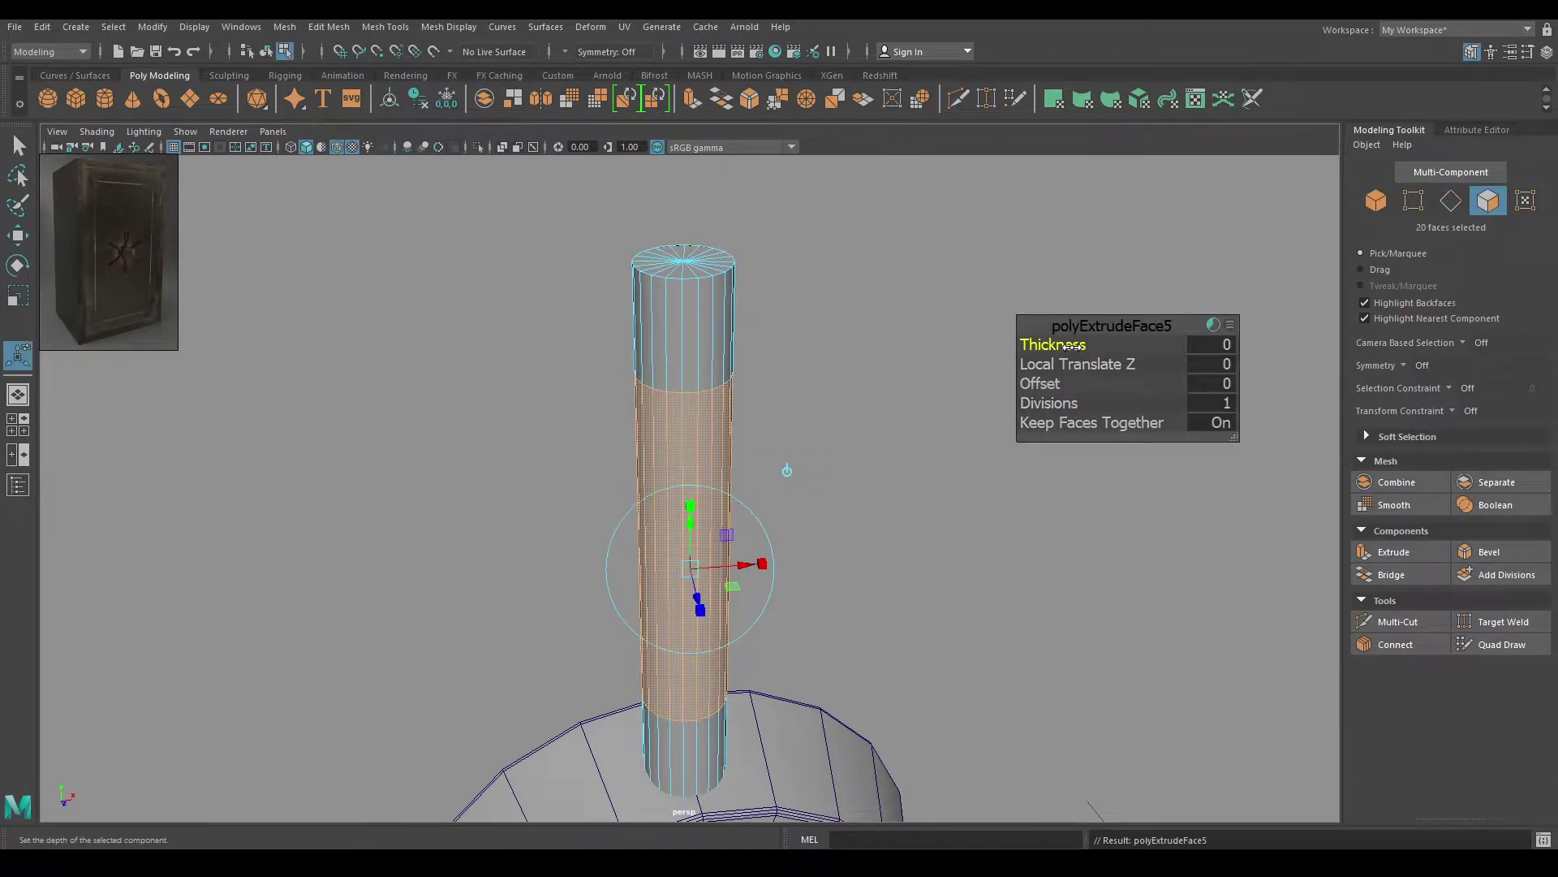
drag(1068, 345, 1068, 345)
click(1226, 346)
text(-0.01)
key(Return)
click(1141, 324)
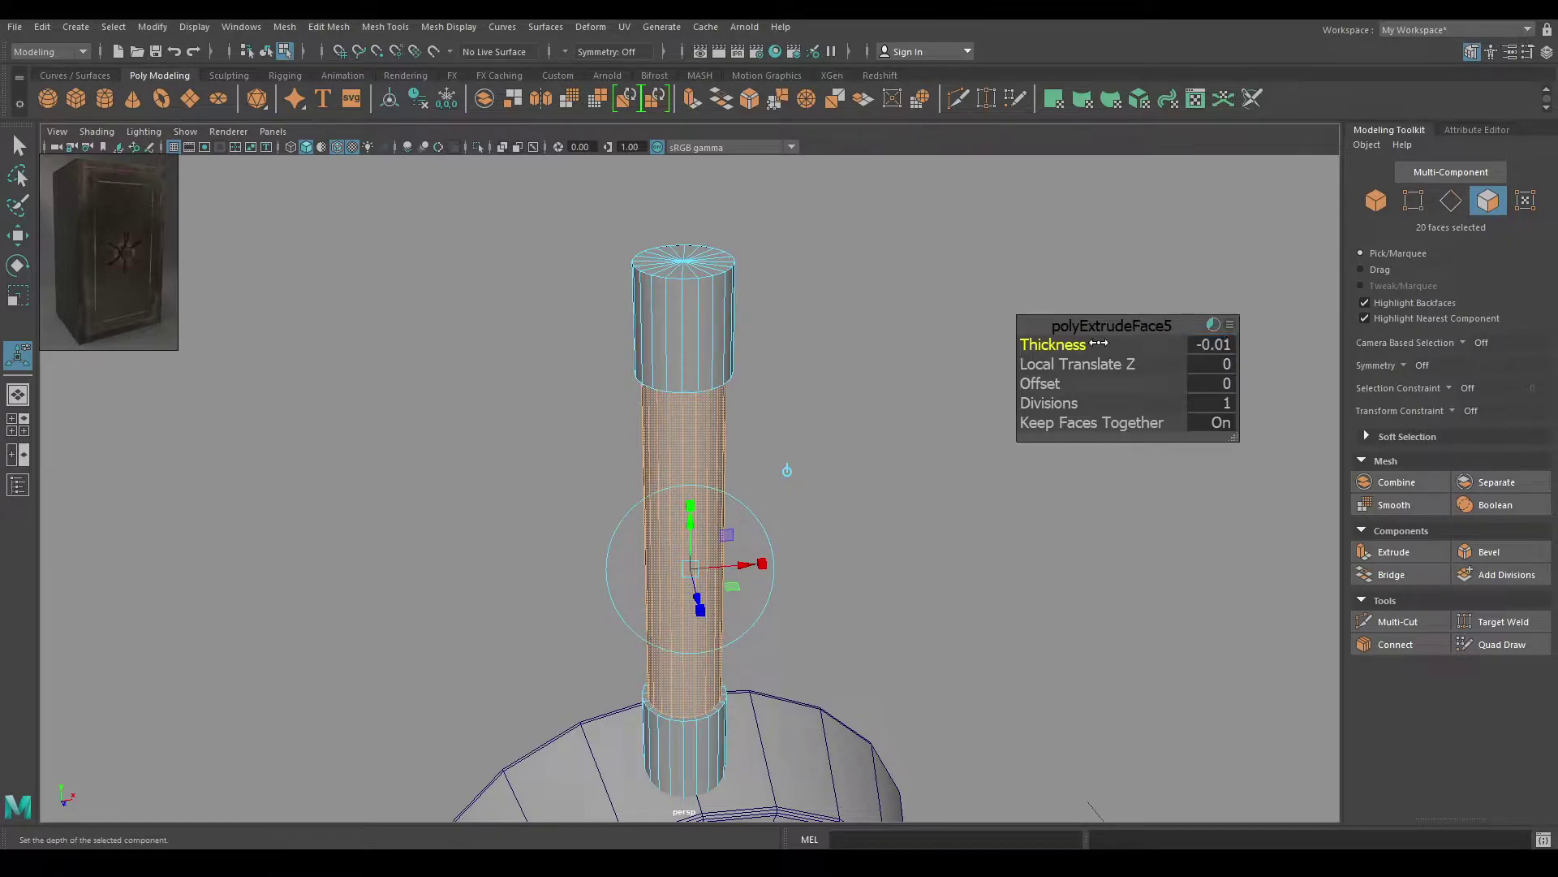
key(w)
Round the rod's upper end by bevelling its cap edge loop with fraction 0.84 and 4 segments
right_drag(751, 338, 751, 293)
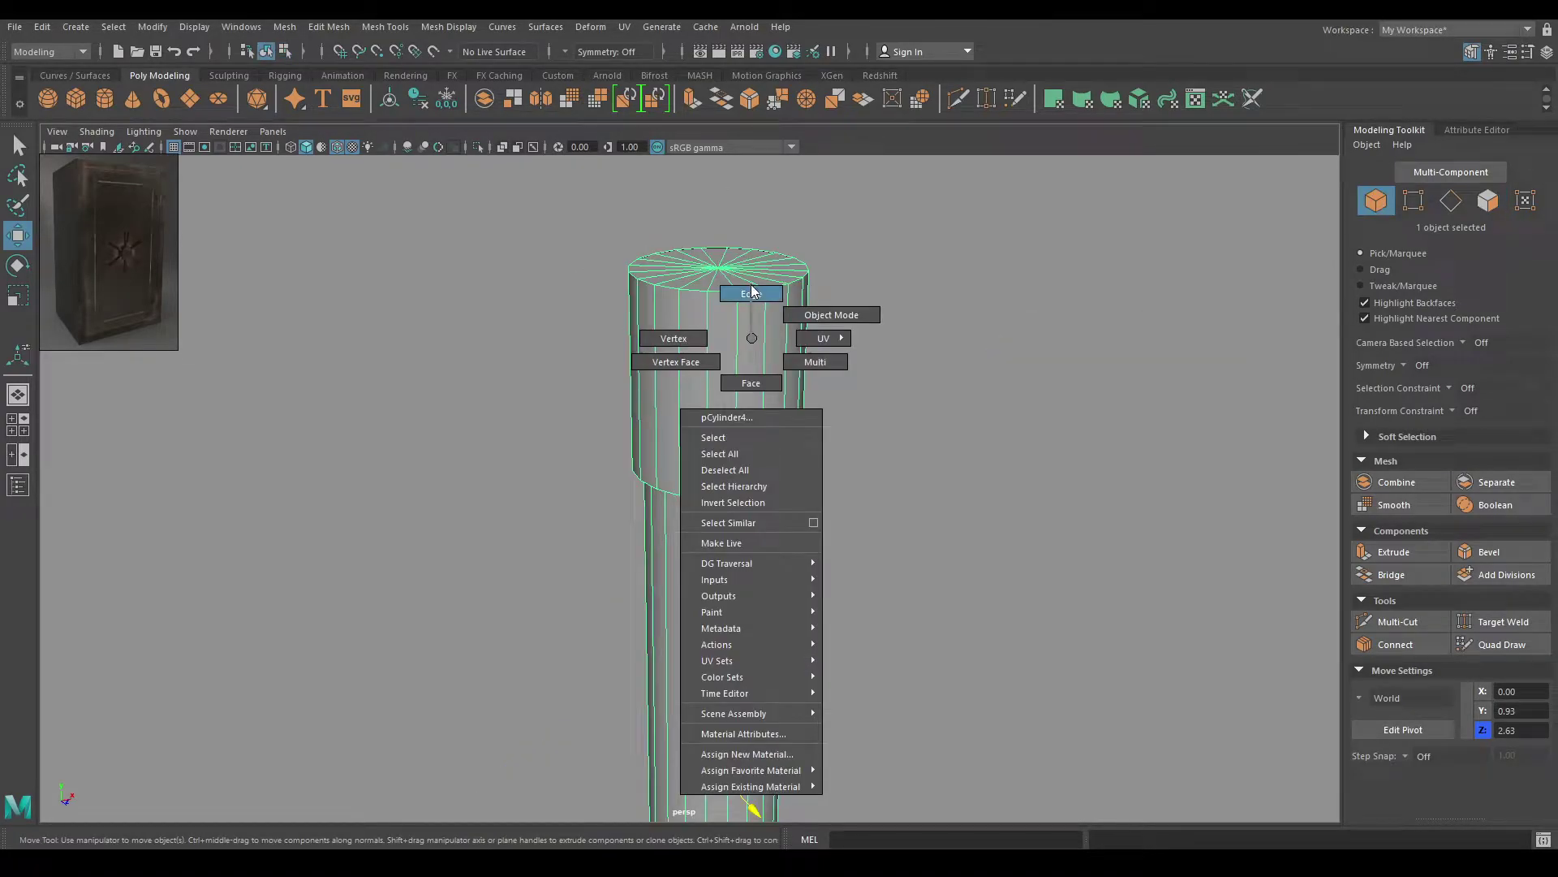
click(737, 311)
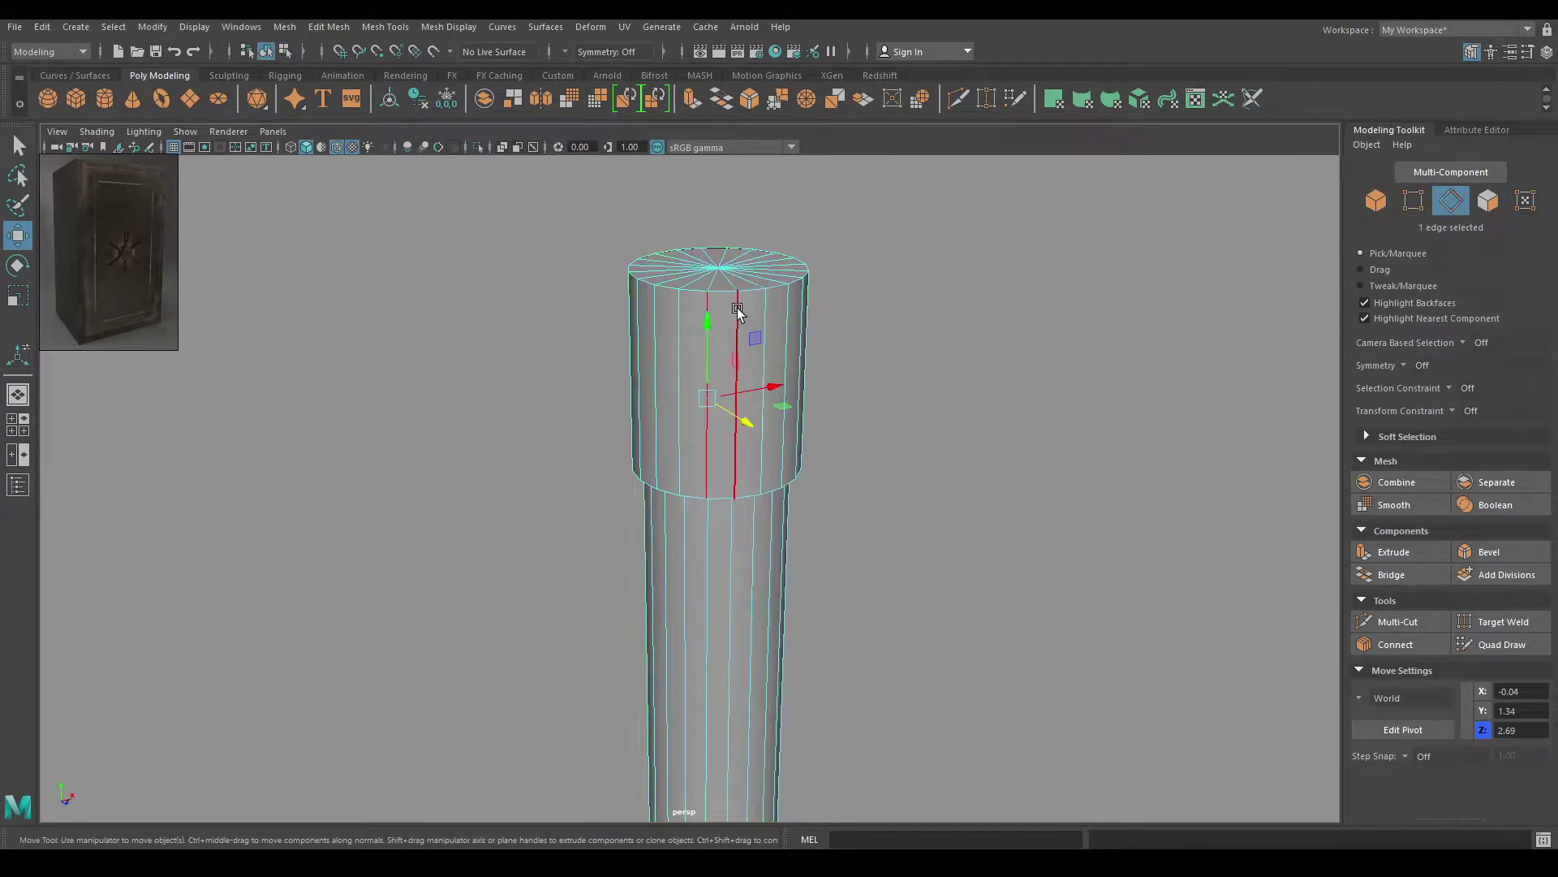
double_click(725, 294)
shift+right_drag(729, 317, 758, 307)
drag(1032, 345, 1298, 381)
drag(1047, 345, 1064, 345)
alt+right_drag(649, 358, 750, 361)
alt+drag(751, 361, 750, 422)
alt+right_drag(751, 422, 860, 560)
alt+middle_drag(950, 467, 800, 501)
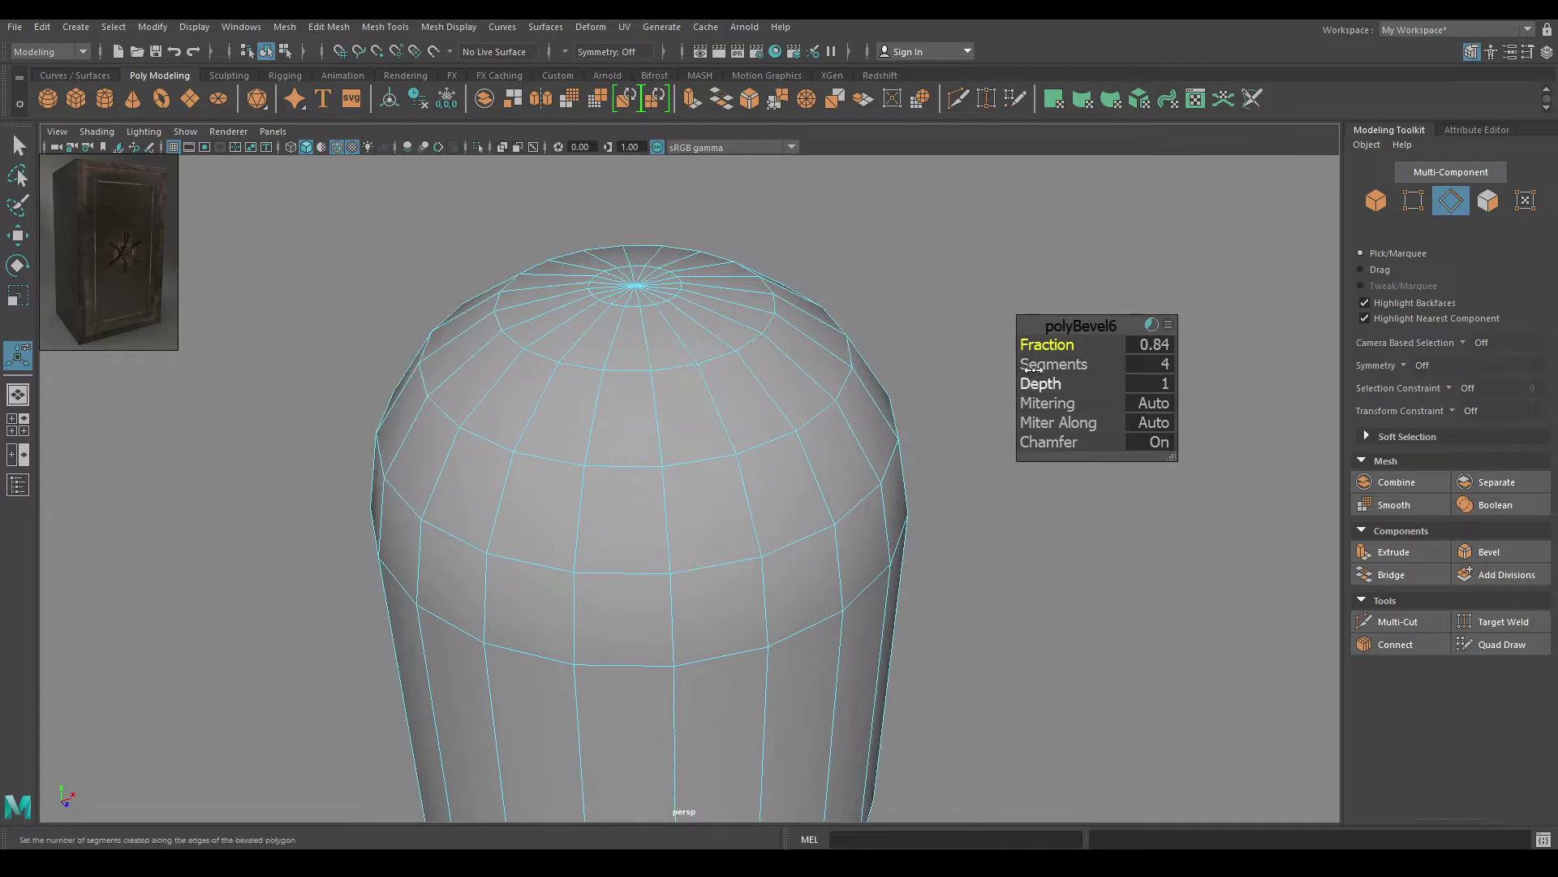
Set the bevel on the rod's rounded upper end to fraction 0.92 and 6 segments
drag(1039, 345, 1216, 382)
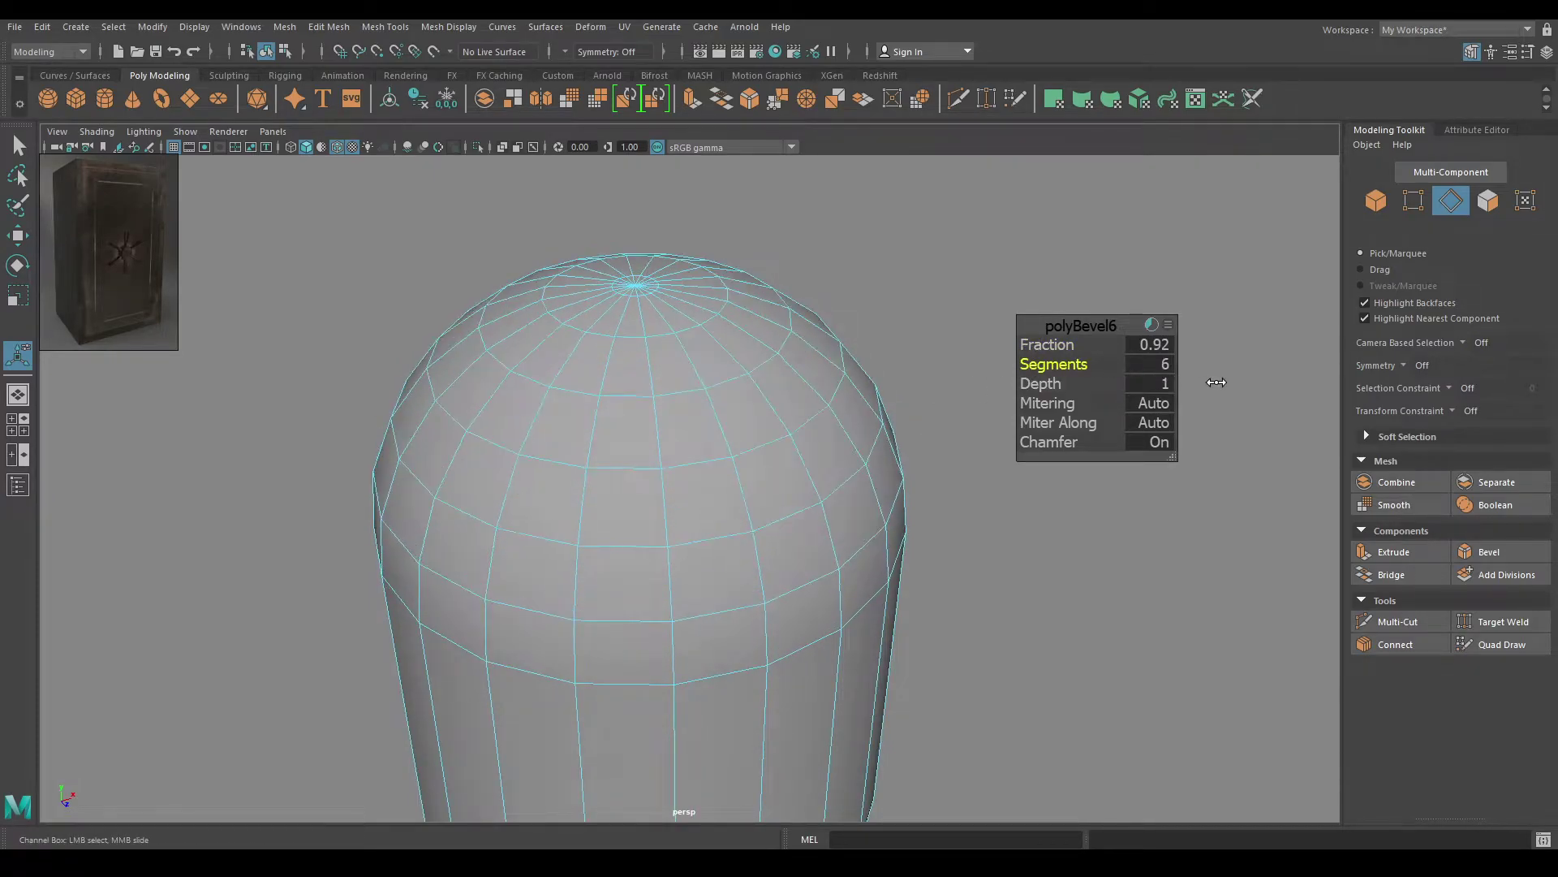
key(w)
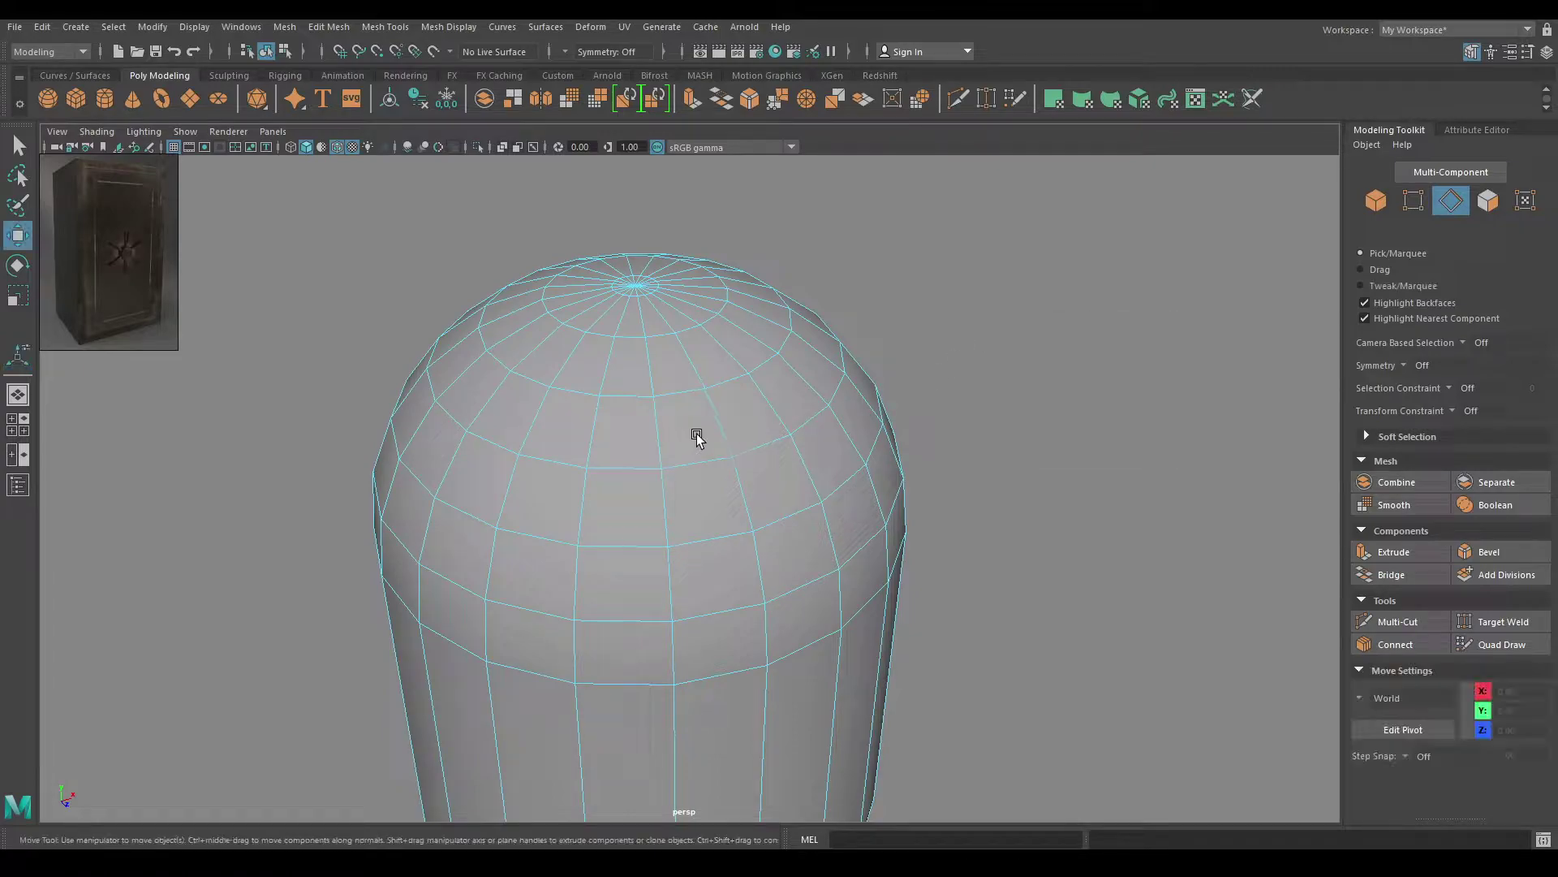
Bevel the edge loop at the step below the rod's rounded end with fraction 0.3 and 2 segments
alt+right_drag(698, 438, 664, 373)
alt+drag(696, 496, 683, 339)
scroll(683, 340, up, 2)
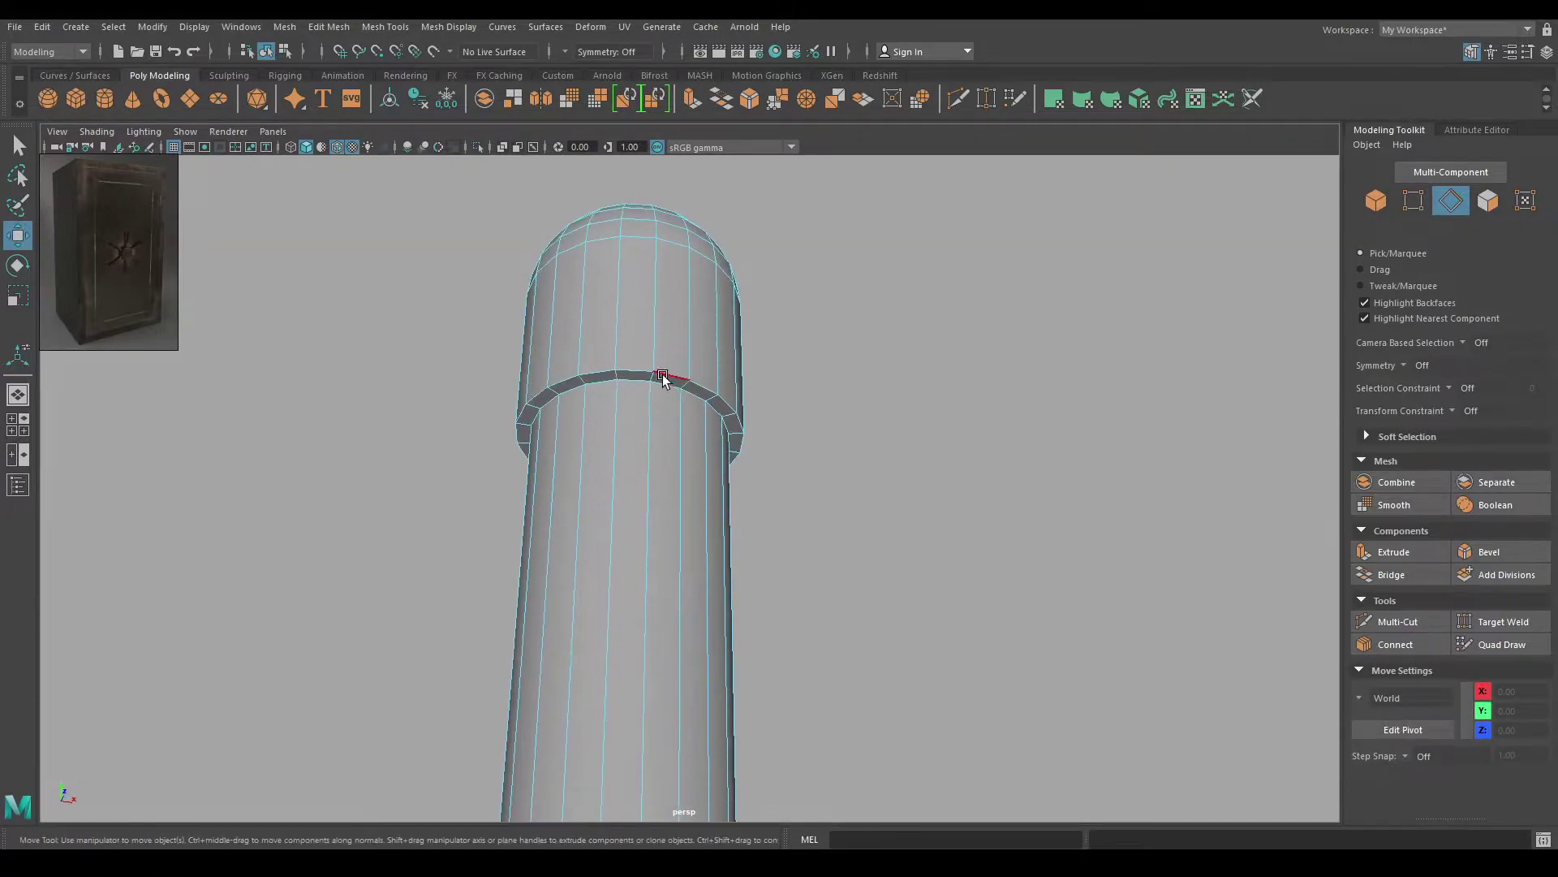
double_click(641, 369)
shift+right_click(621, 303)
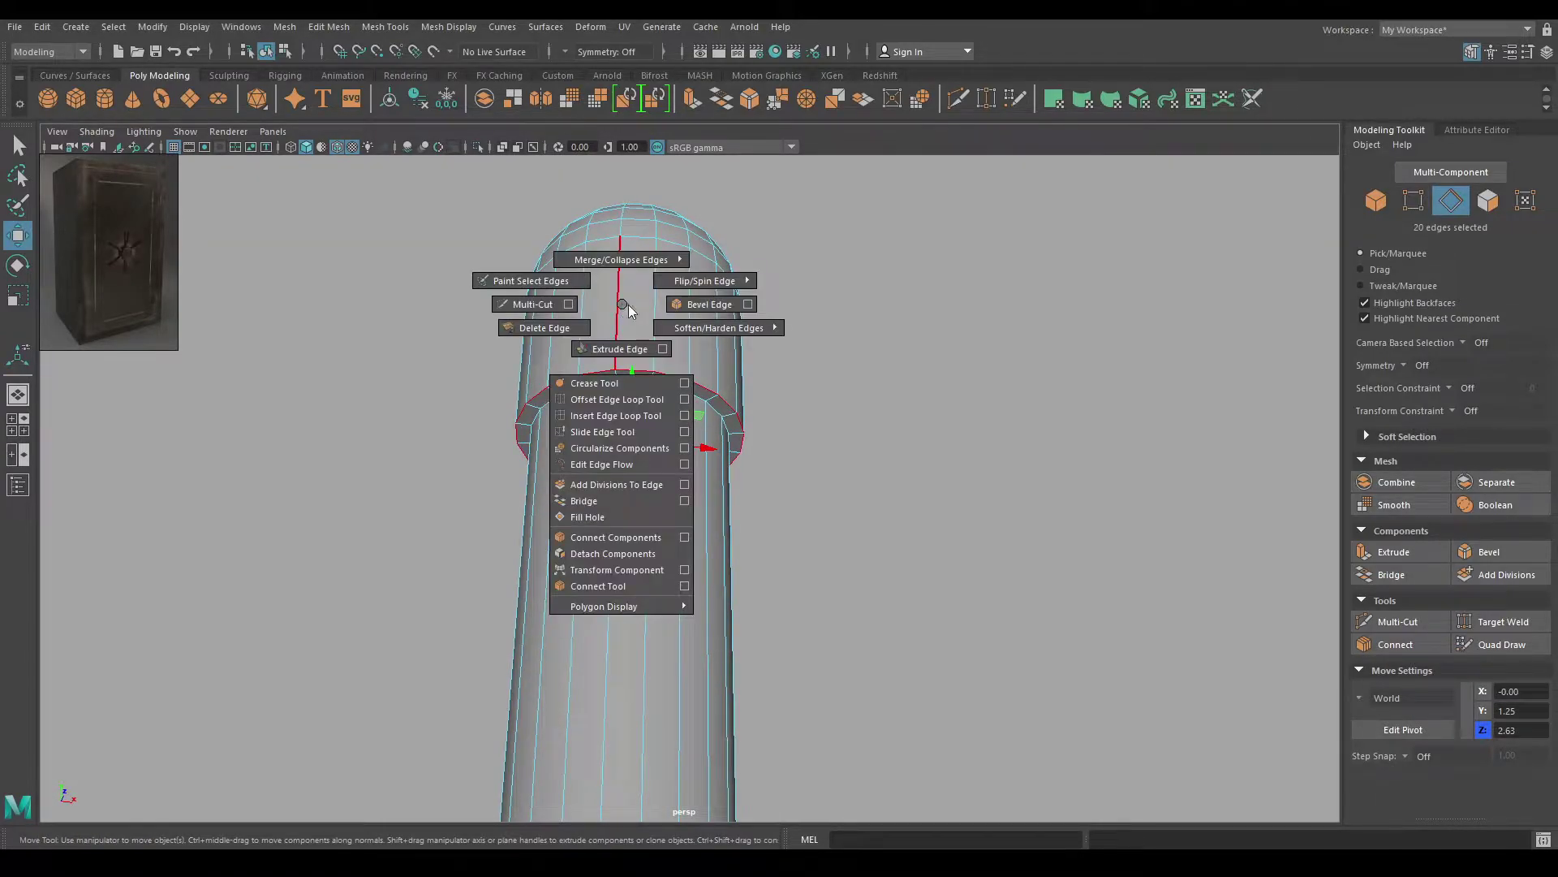
click(703, 304)
drag(1057, 347, 1110, 369)
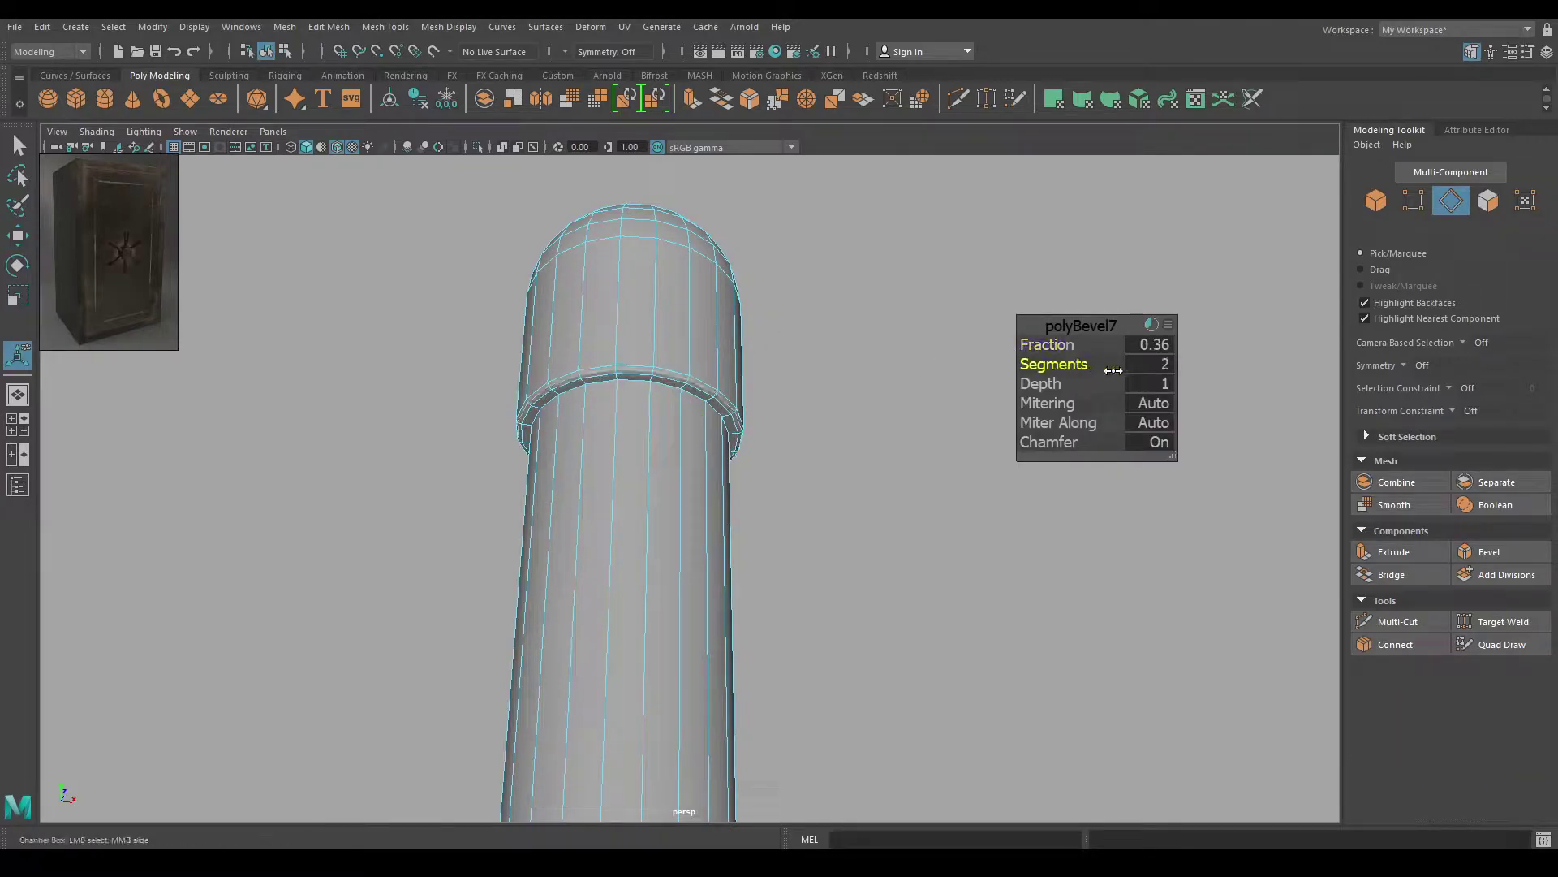
click(1154, 344)
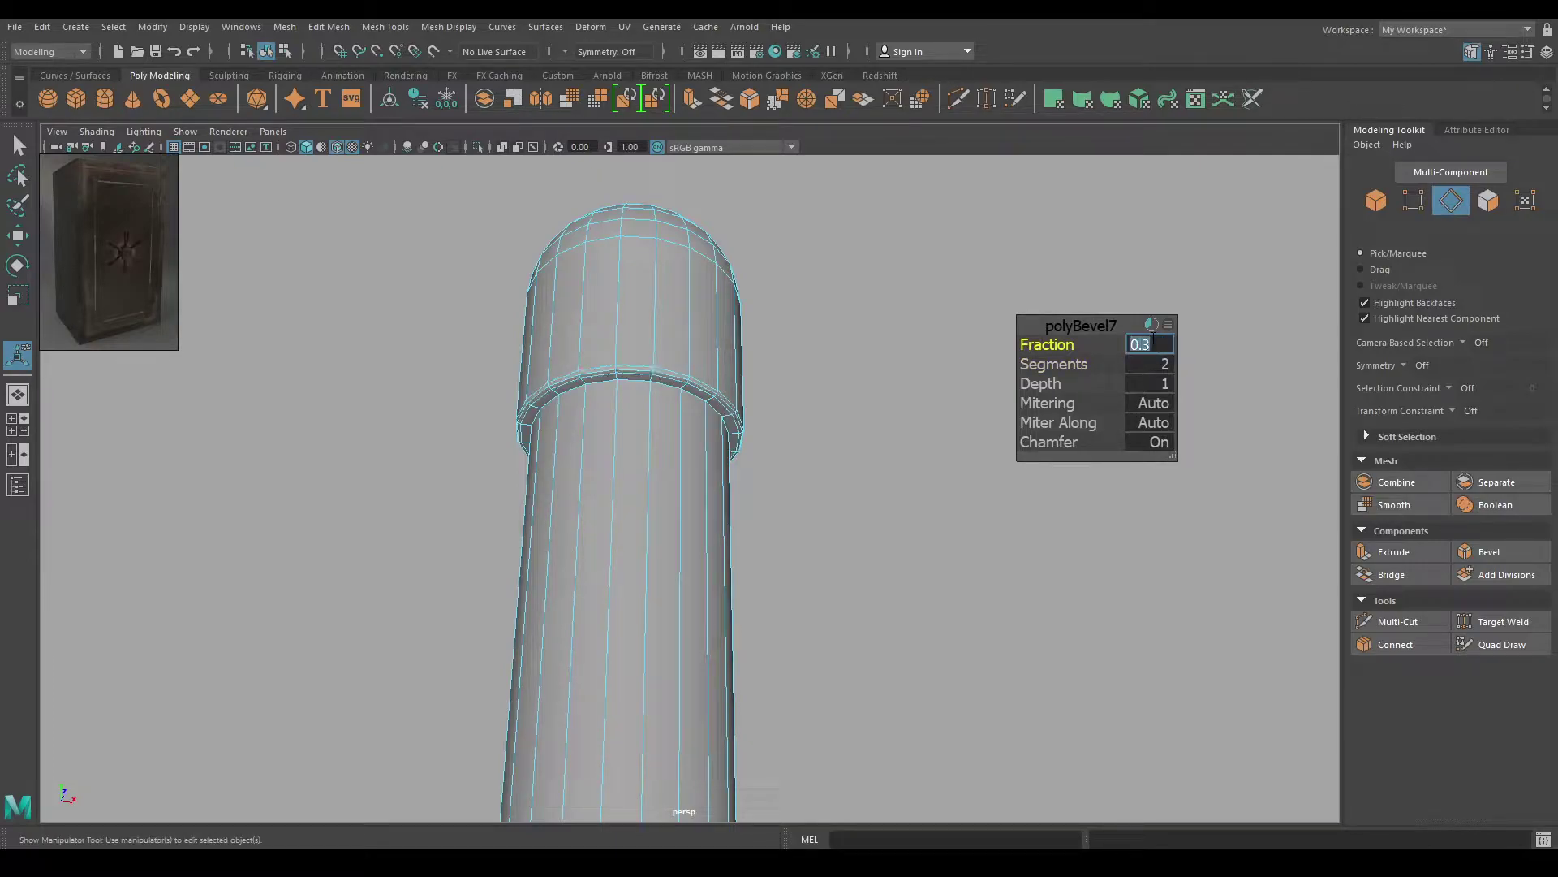
click(1076, 326)
key(w)
Bevel the edge loop at the rod's lower step just above the hub and increase the bevel's segments
alt+right_drag(651, 398, 597, 394)
alt+middle_drag(731, 755, 714, 479)
alt+drag(714, 478, 669, 596)
alt+middle_drag(669, 596, 678, 466)
alt+right_drag(678, 466, 713, 689)
alt+middle_drag(714, 689, 746, 520)
mouse_move(746, 520)
alt+right_down()
mouse_move(746, 660)
mouse_move(673, 520)
mouse_move(748, 512)
alt+right_up()
double_click(673, 505)
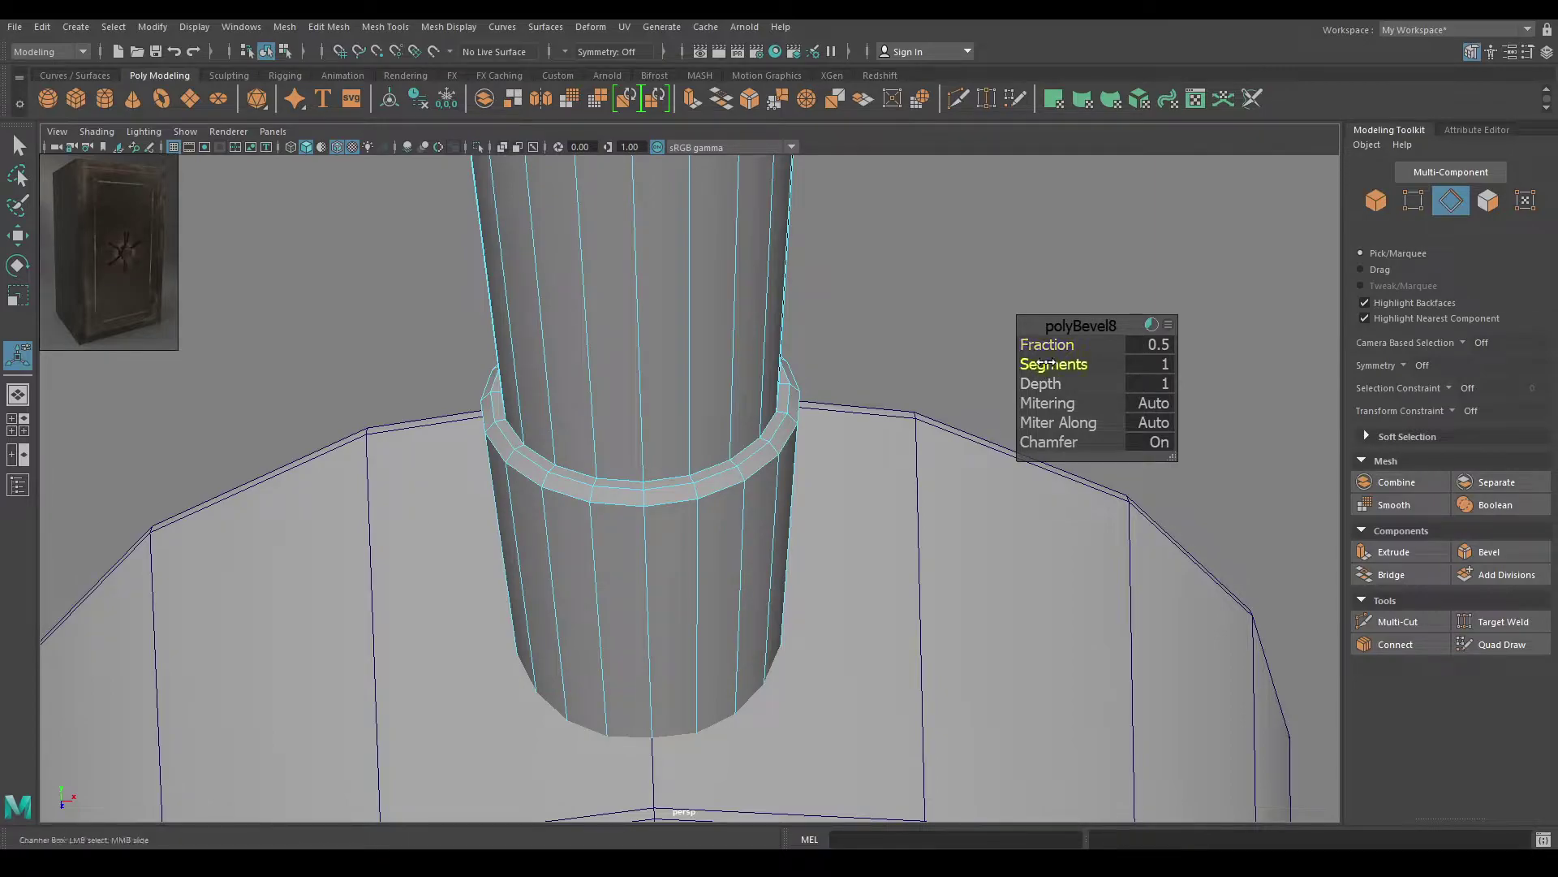
drag(1092, 363, 1179, 367)
key(w)
Return the rod to object mode and show it with the hub in the front view
right_drag(667, 383, 754, 357)
scroll(749, 497, down, 10)
alt+drag(749, 497, 856, 441)
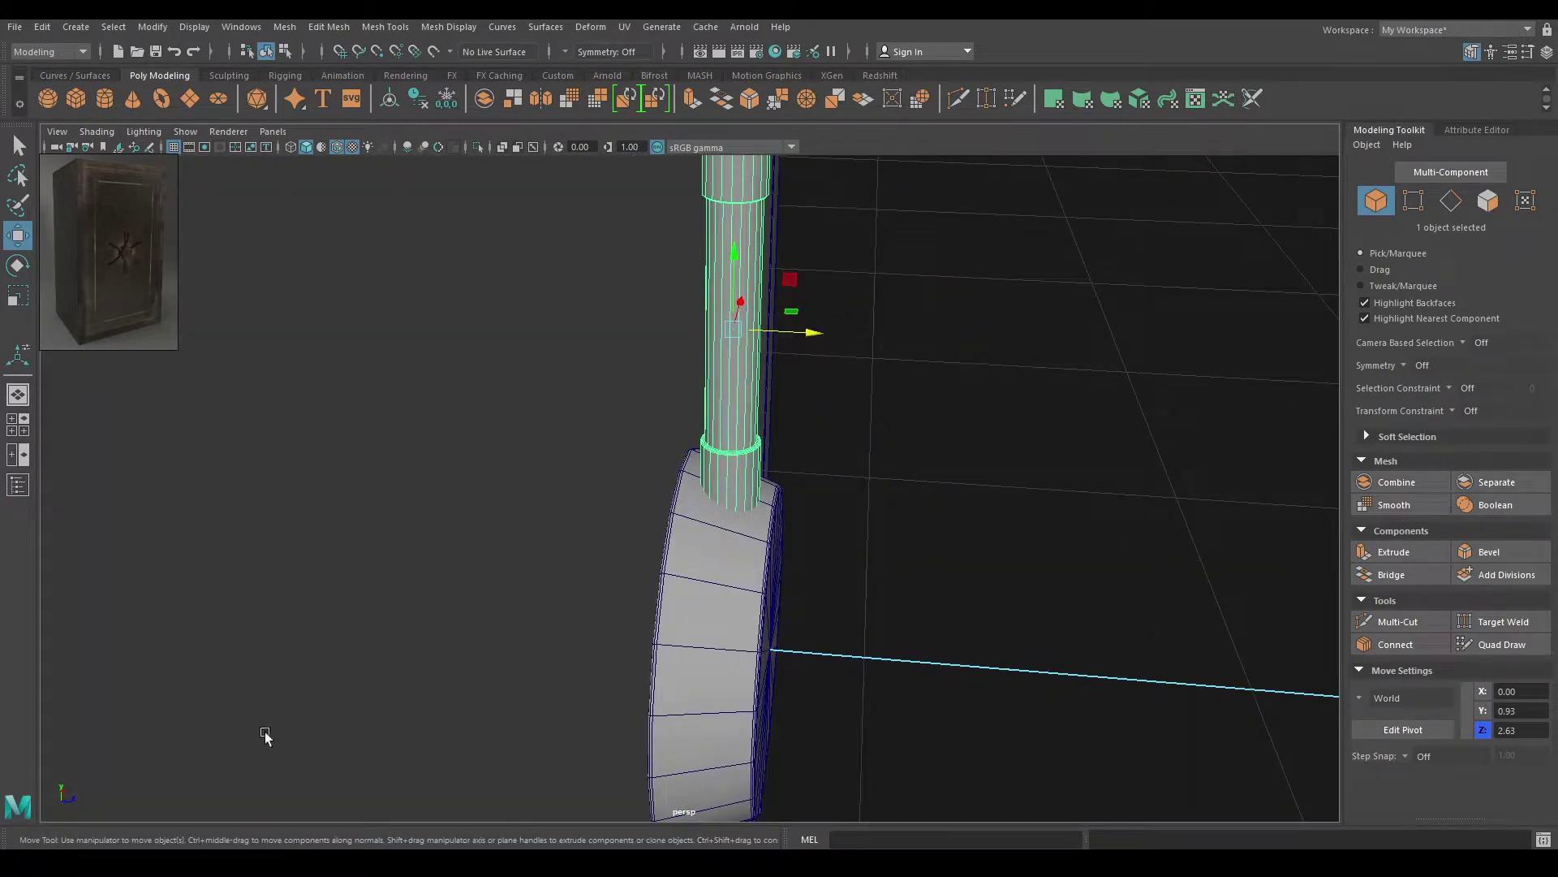
alt+drag(859, 504, 707, 416)
mouse_move(708, 416)
alt+right_down()
mouse_move(750, 396)
mouse_move(725, 432)
alt+right_up()
key(space)
drag(726, 432, 731, 464)
alt+right_drag(755, 420, 898, 616)
alt+middle_drag(898, 616, 880, 671)
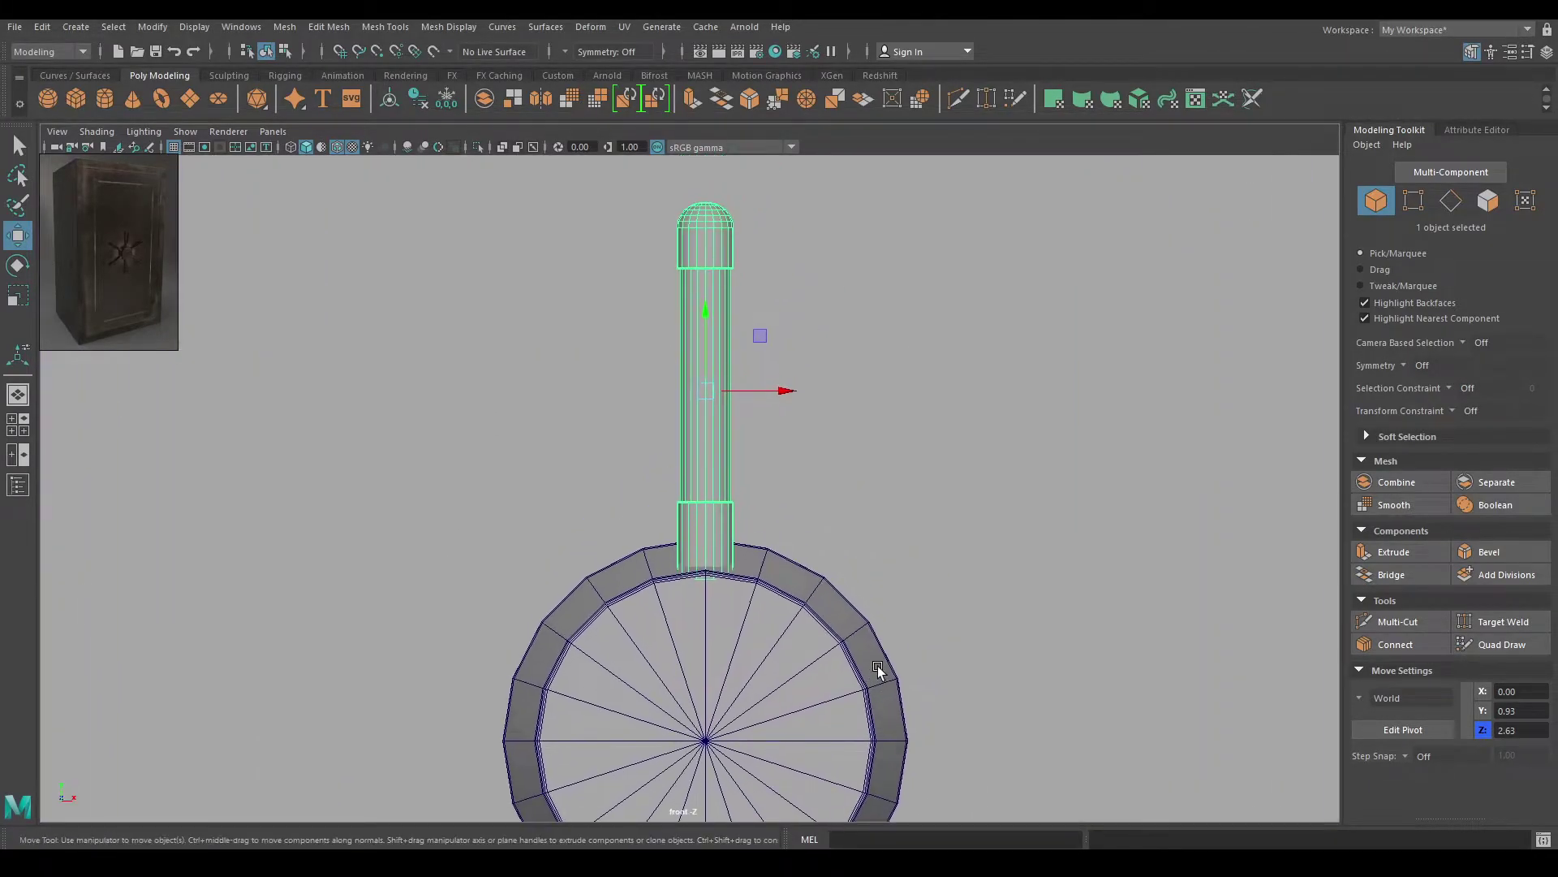
Move the rod's pivot down to its lower end where it meets the hub
key(d)
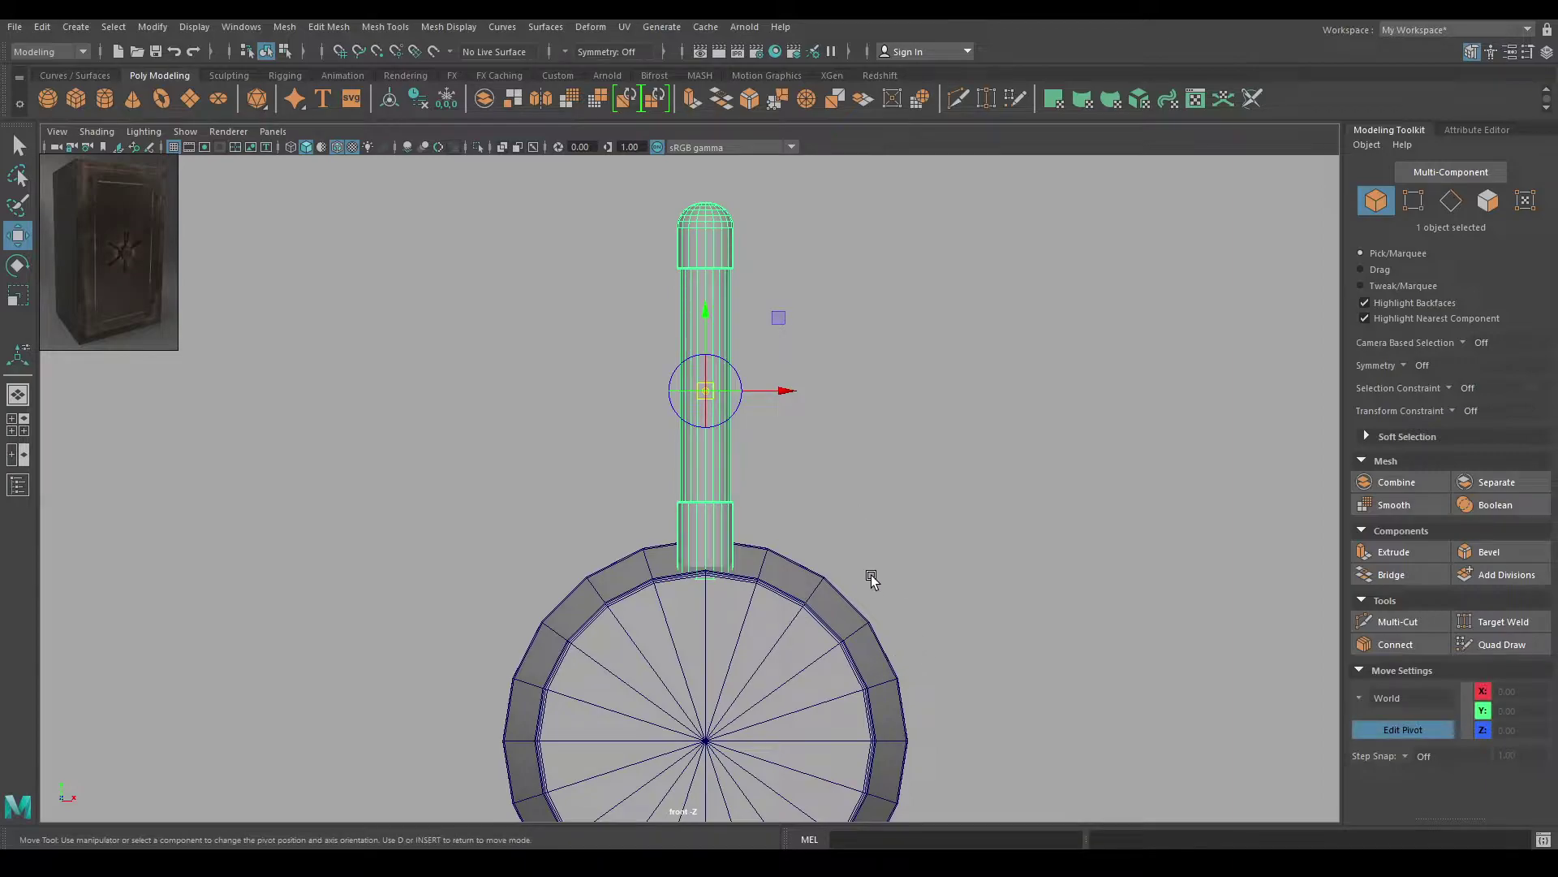
click(709, 309)
drag(708, 361, 707, 572)
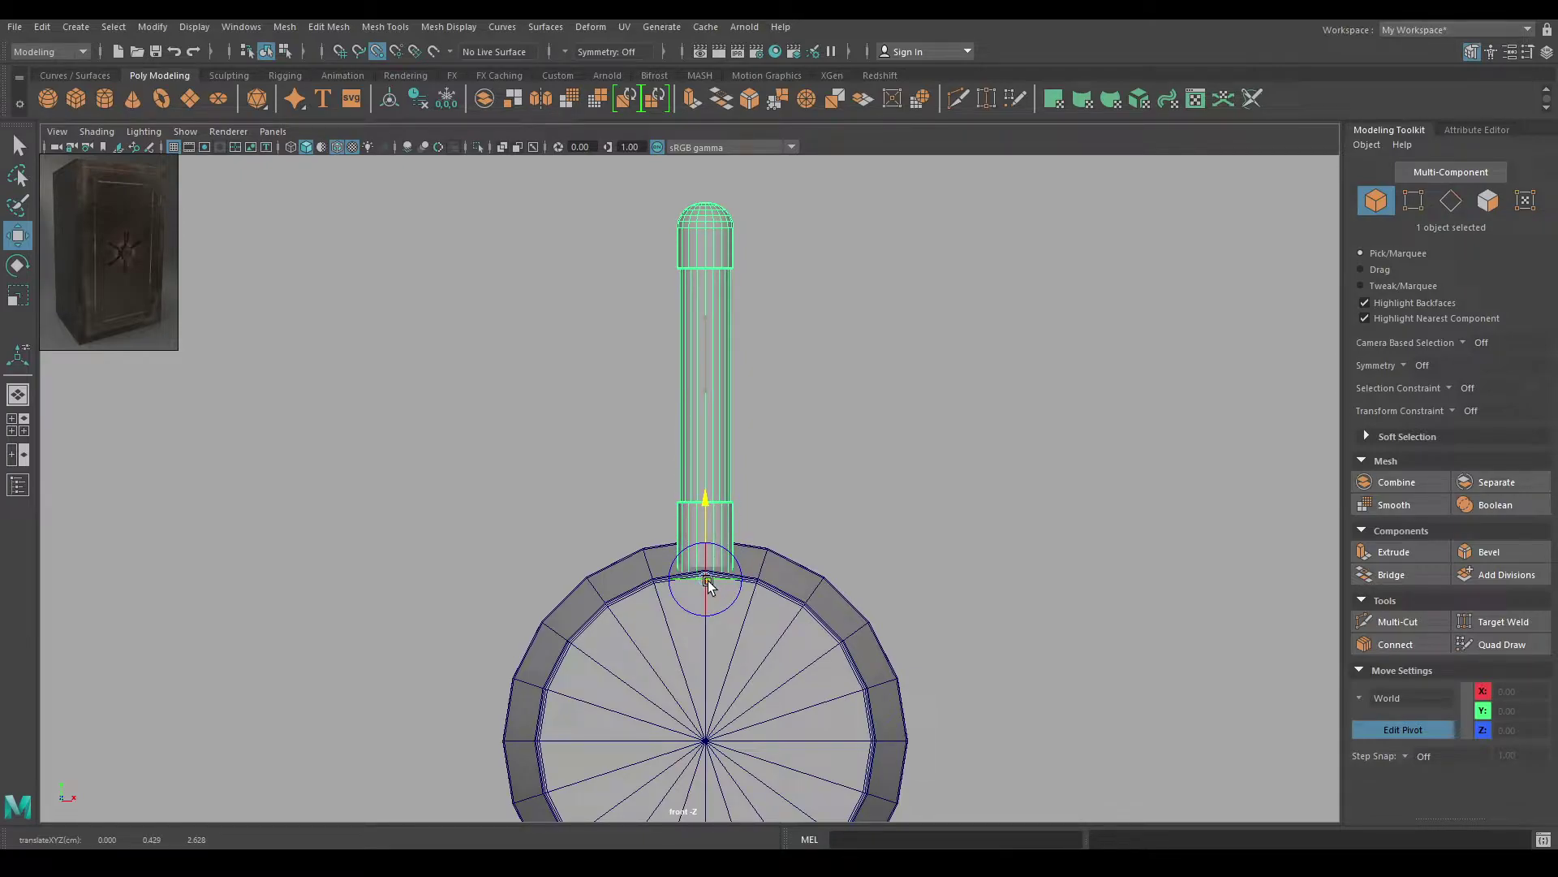
key(d)
Move the rod's pivot down to the centre of the hub with snapping in the front view
key(space)
mouse_move(744, 509)
mouse_down()
mouse_move(749, 453)
mouse_move(789, 527)
mouse_move(757, 485)
mouse_move(842, 551)
mouse_move(825, 584)
mouse_move(770, 496)
mouse_move(446, 494)
mouse_move(748, 490)
mouse_move(806, 560)
mouse_move(703, 525)
mouse_move(686, 498)
mouse_move(703, 545)
mouse_up()
key(space)
key(space)
key(e)
key(w)
key(space)
scroll(719, 563, down, 3)
scroll(719, 566, down, 5)
scroll(858, 771, up, 5)
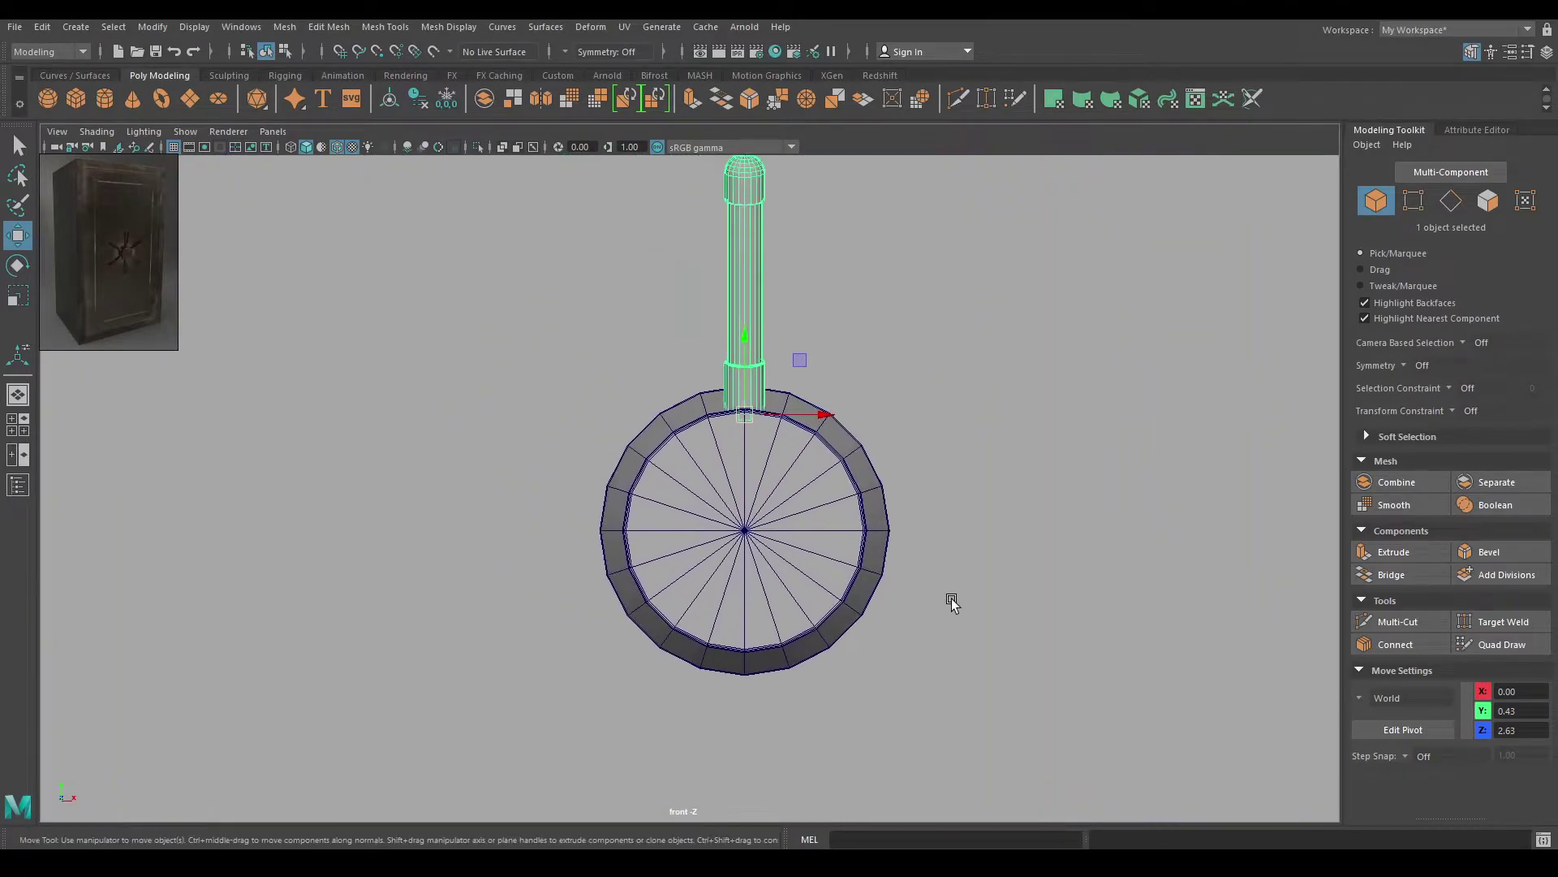
key(d)
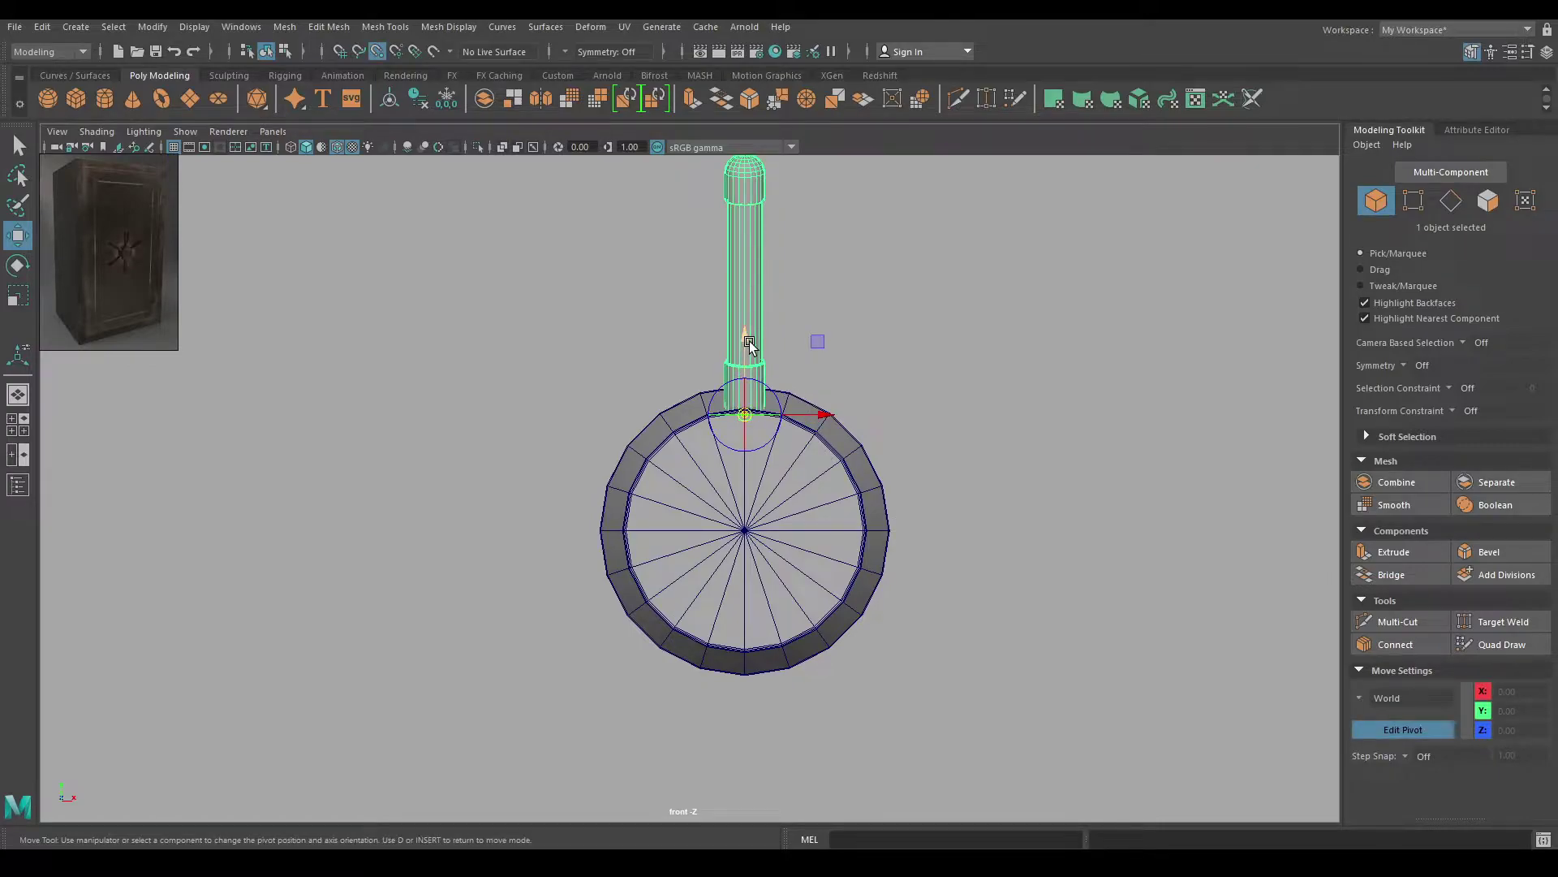
drag(747, 345, 738, 524)
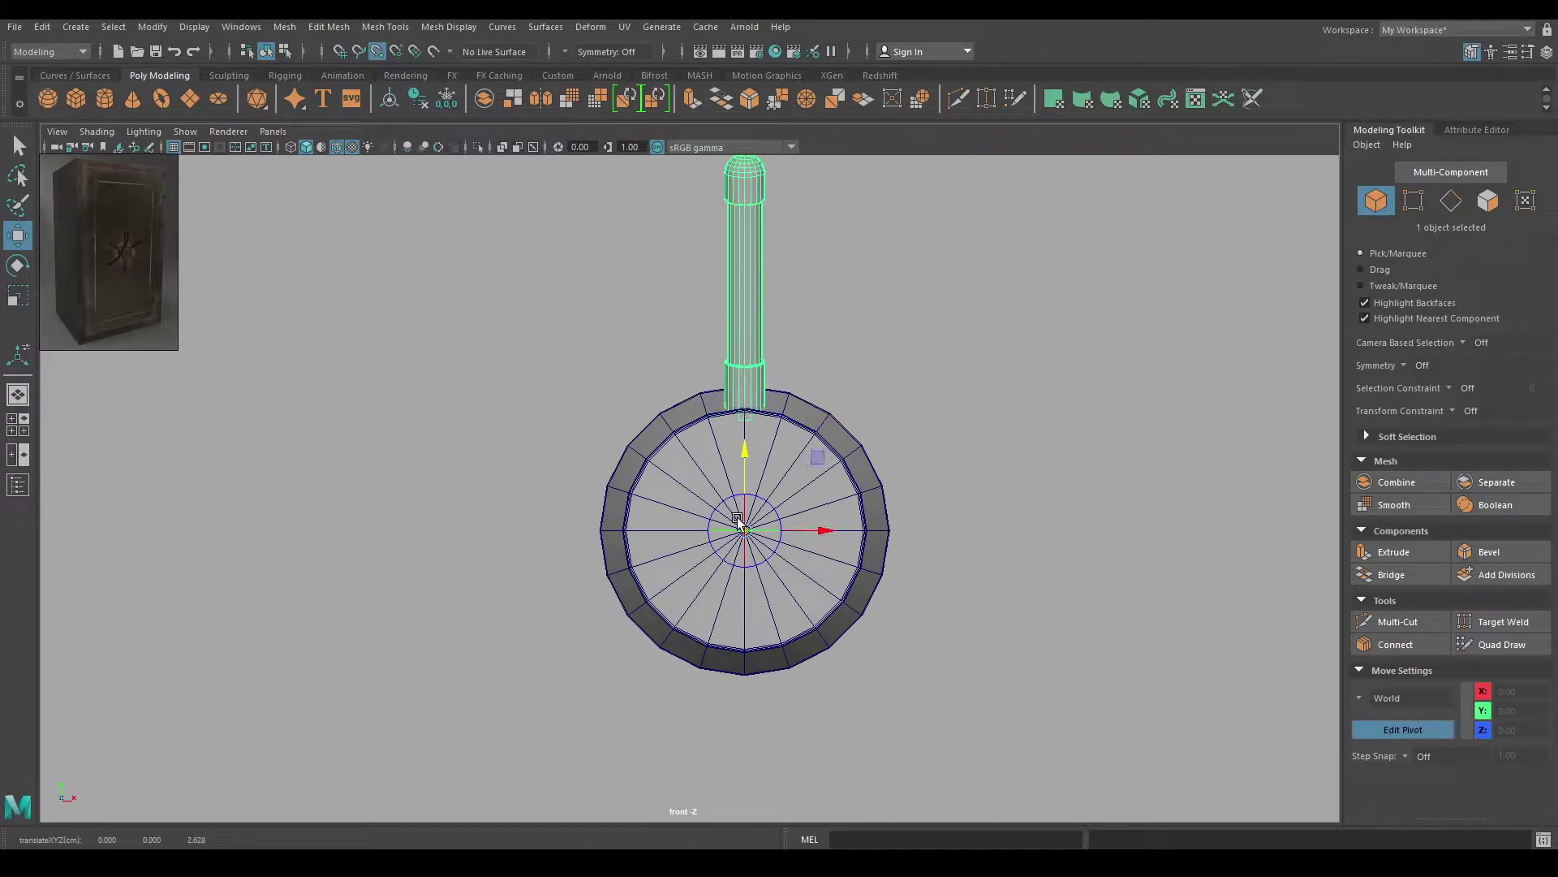
key(d)
scroll(792, 447, up, 2)
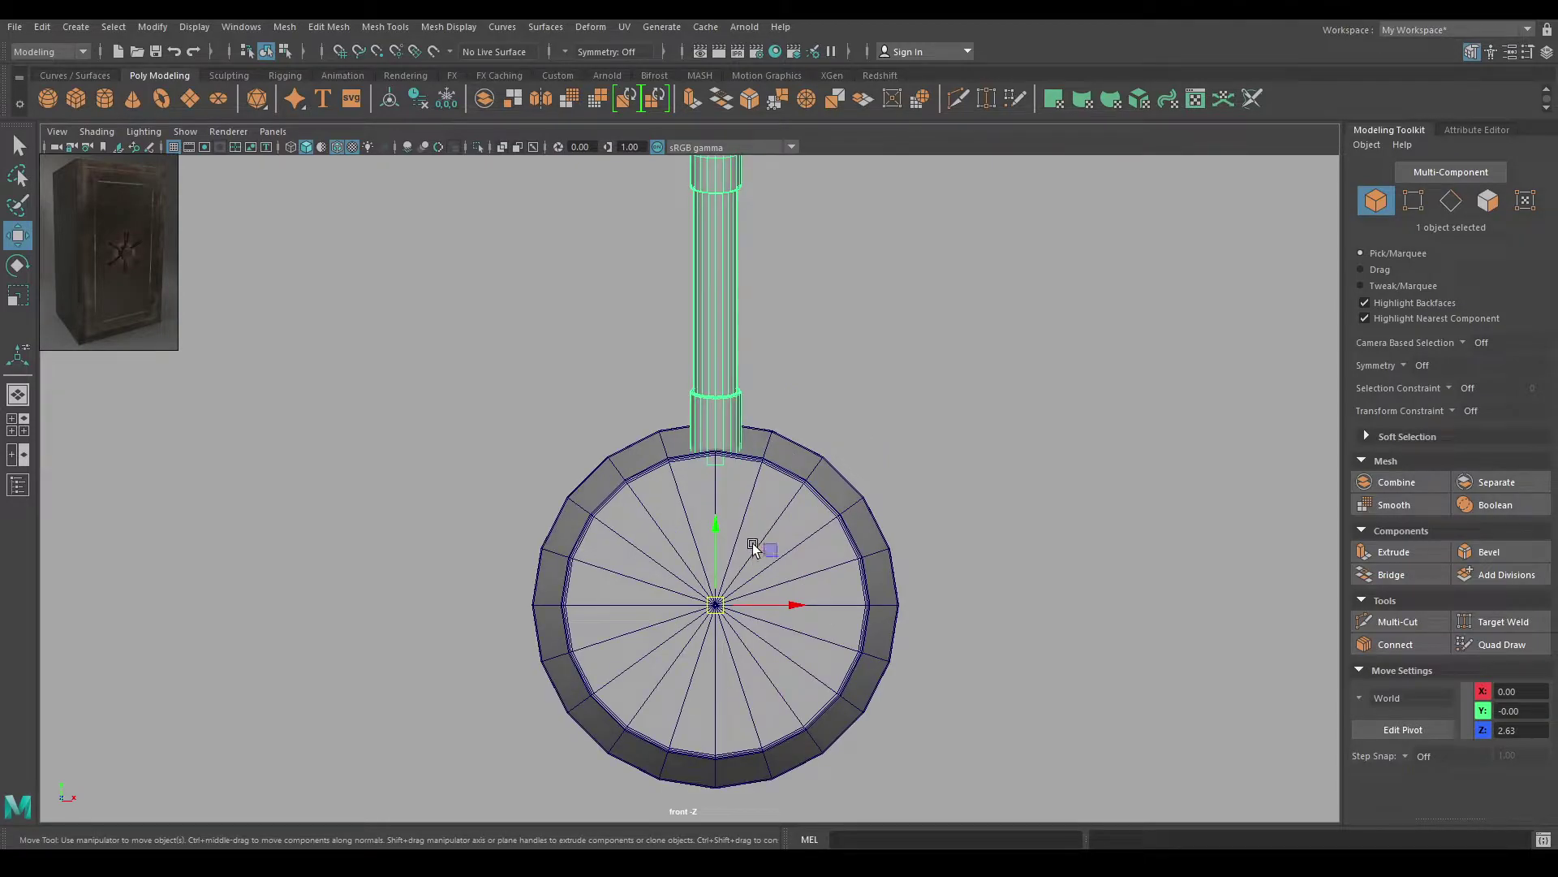
Duplicate the rod rotated 60 degrees clockwise about the hub and repeat the copy to make six evenly spaced rods
key(e)
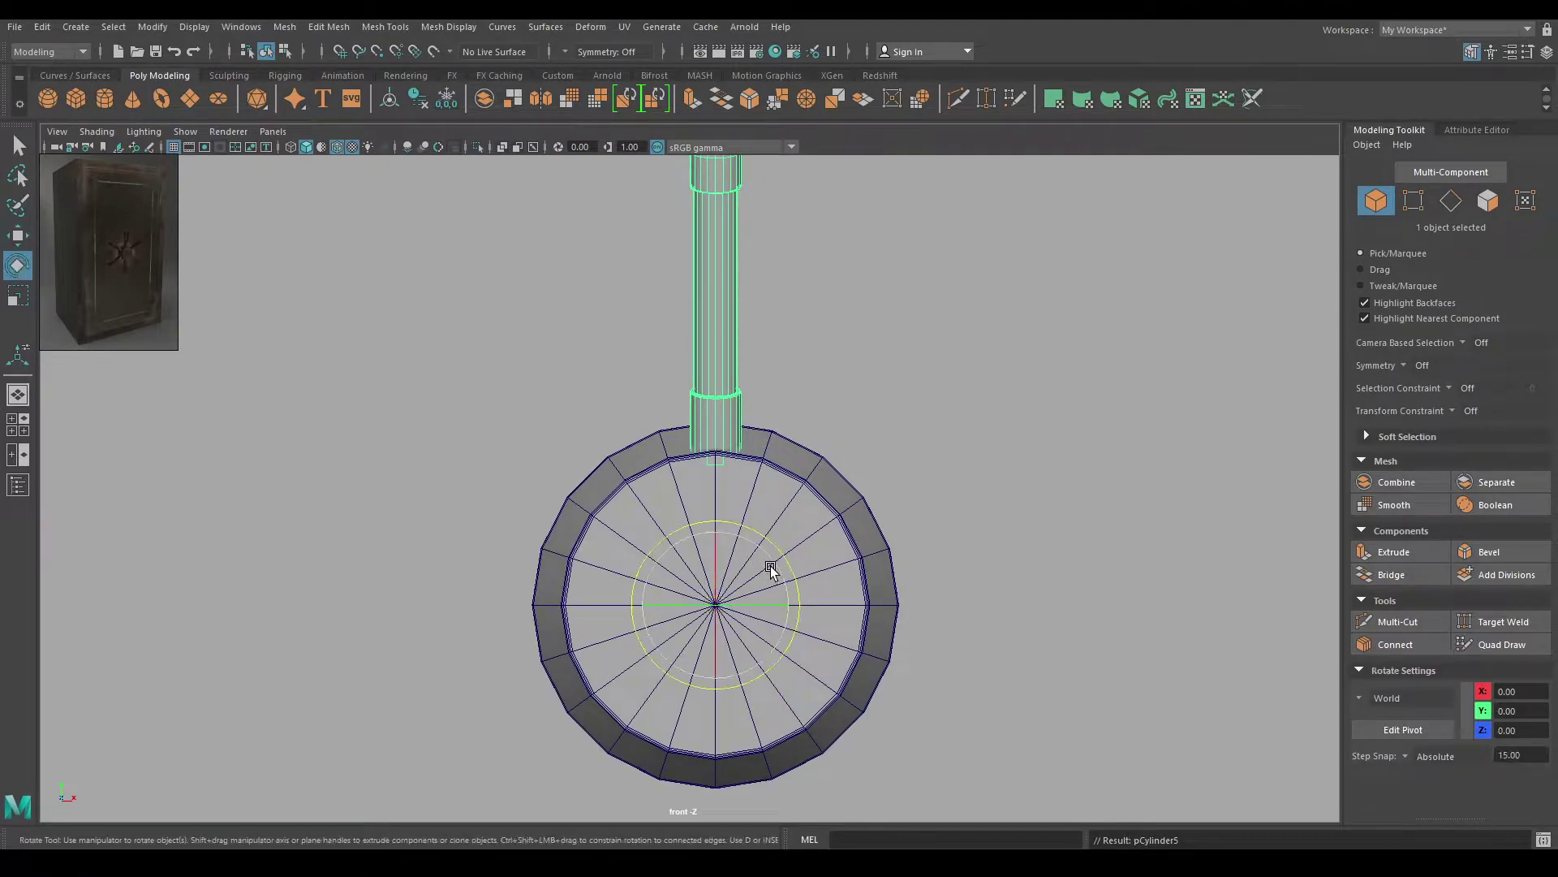
drag(793, 628, 787, 676)
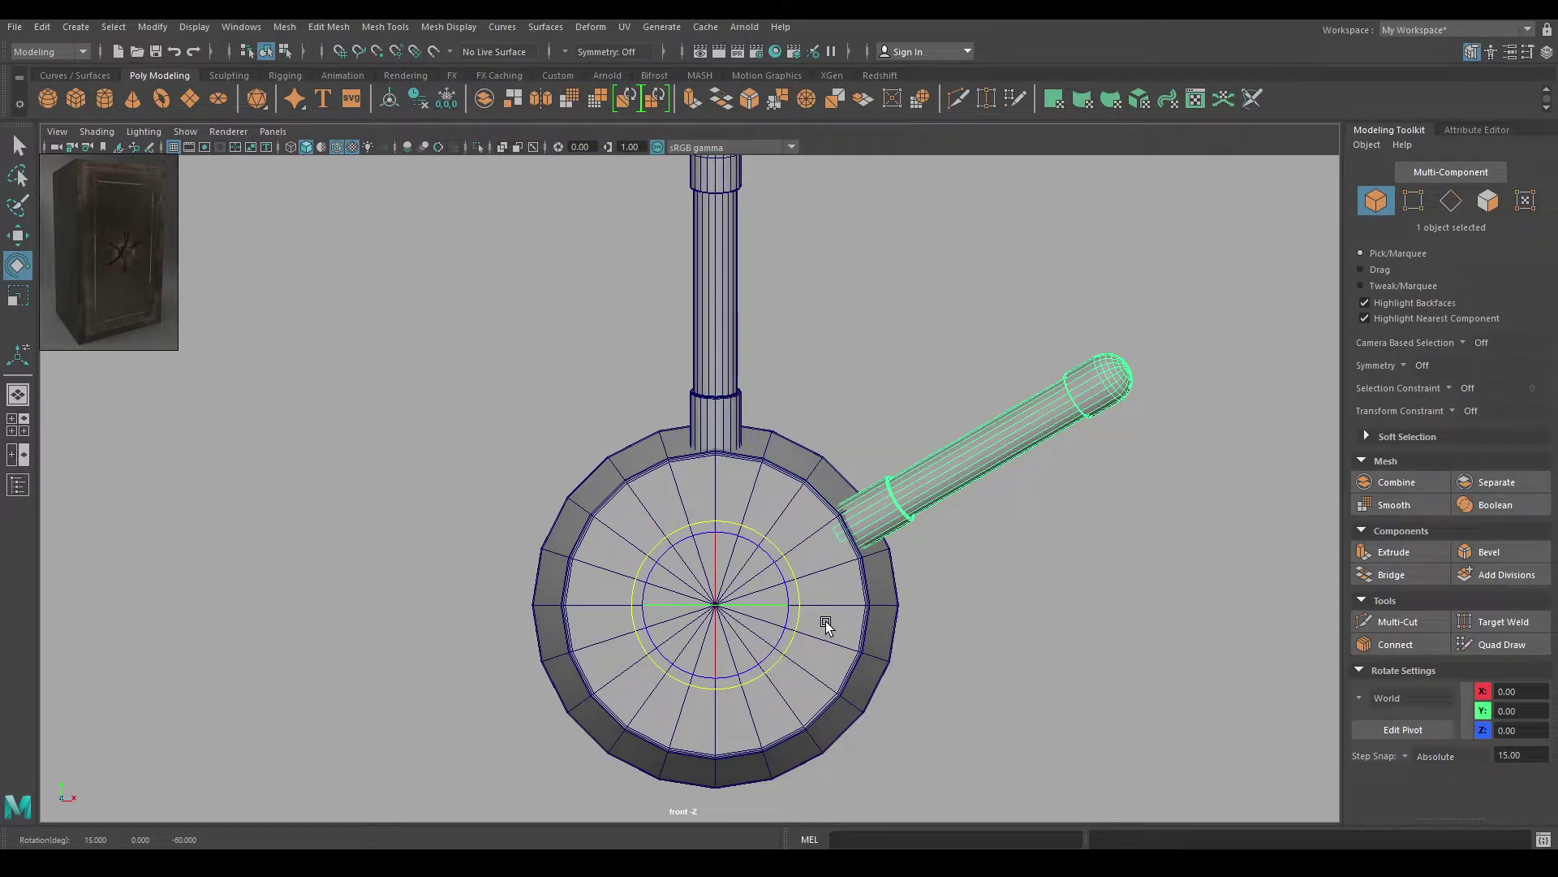
key(shift+d)
key(shift+d)
key(shift+d)
key(shift+d)
Examine the six-rod handle on the vault door from several angles in the perspective view
key(w)
key(space)
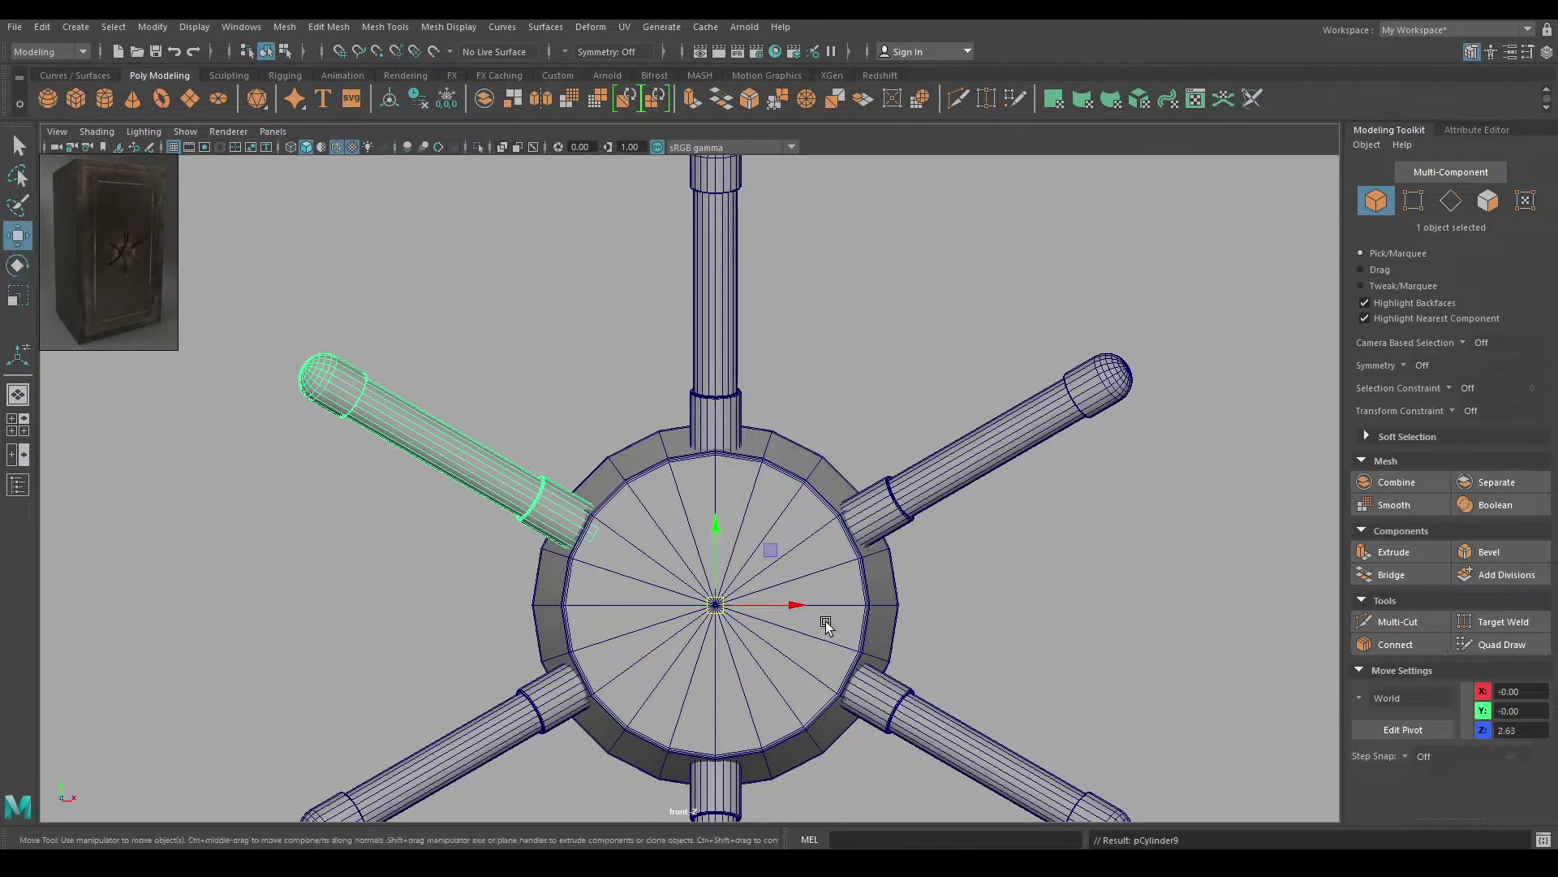
drag(877, 528, 852, 487)
scroll(932, 624, up, 4)
click(960, 362)
alt+drag(1005, 536, 967, 616)
scroll(929, 536, down, 2)
scroll(910, 684, up, 4)
alt+drag(954, 683, 836, 593)
alt+right_drag(836, 593, 762, 424)
mouse_move(761, 425)
alt+mouse_down()
mouse_move(796, 437)
mouse_move(737, 425)
mouse_move(792, 463)
alt+mouse_up()
Turn off wireframe on shaded and assign a new Blinn material to all vault parts
click(337, 148)
mouse_move(1008, 816)
mouse_down()
mouse_move(354, 293)
mouse_move(329, 236)
mouse_up()
right_drag(601, 378, 651, 815)
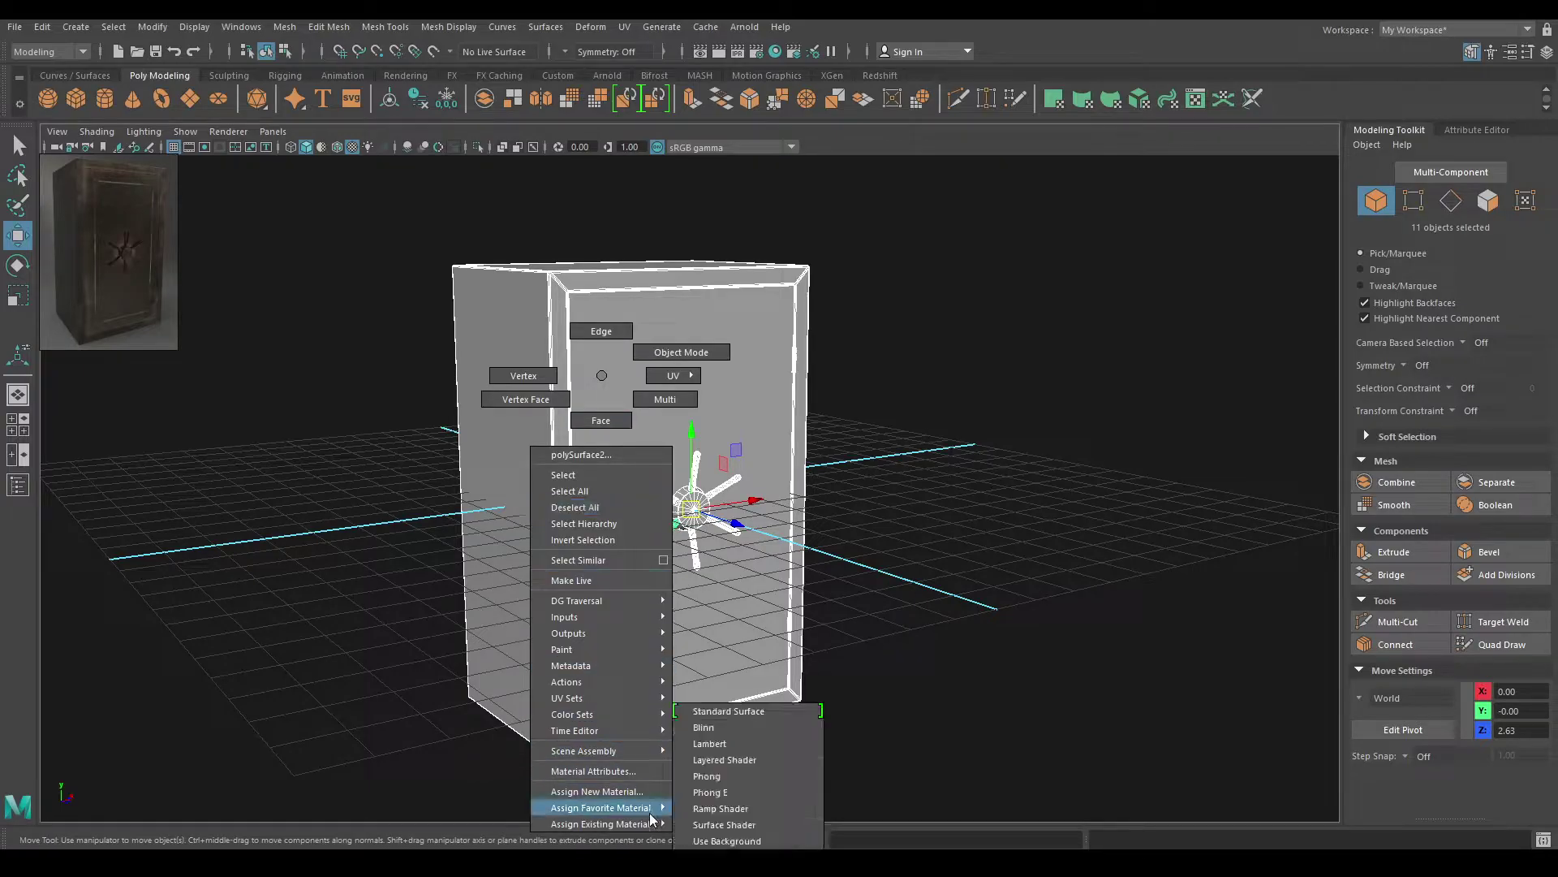
right_drag(721, 736, 710, 728)
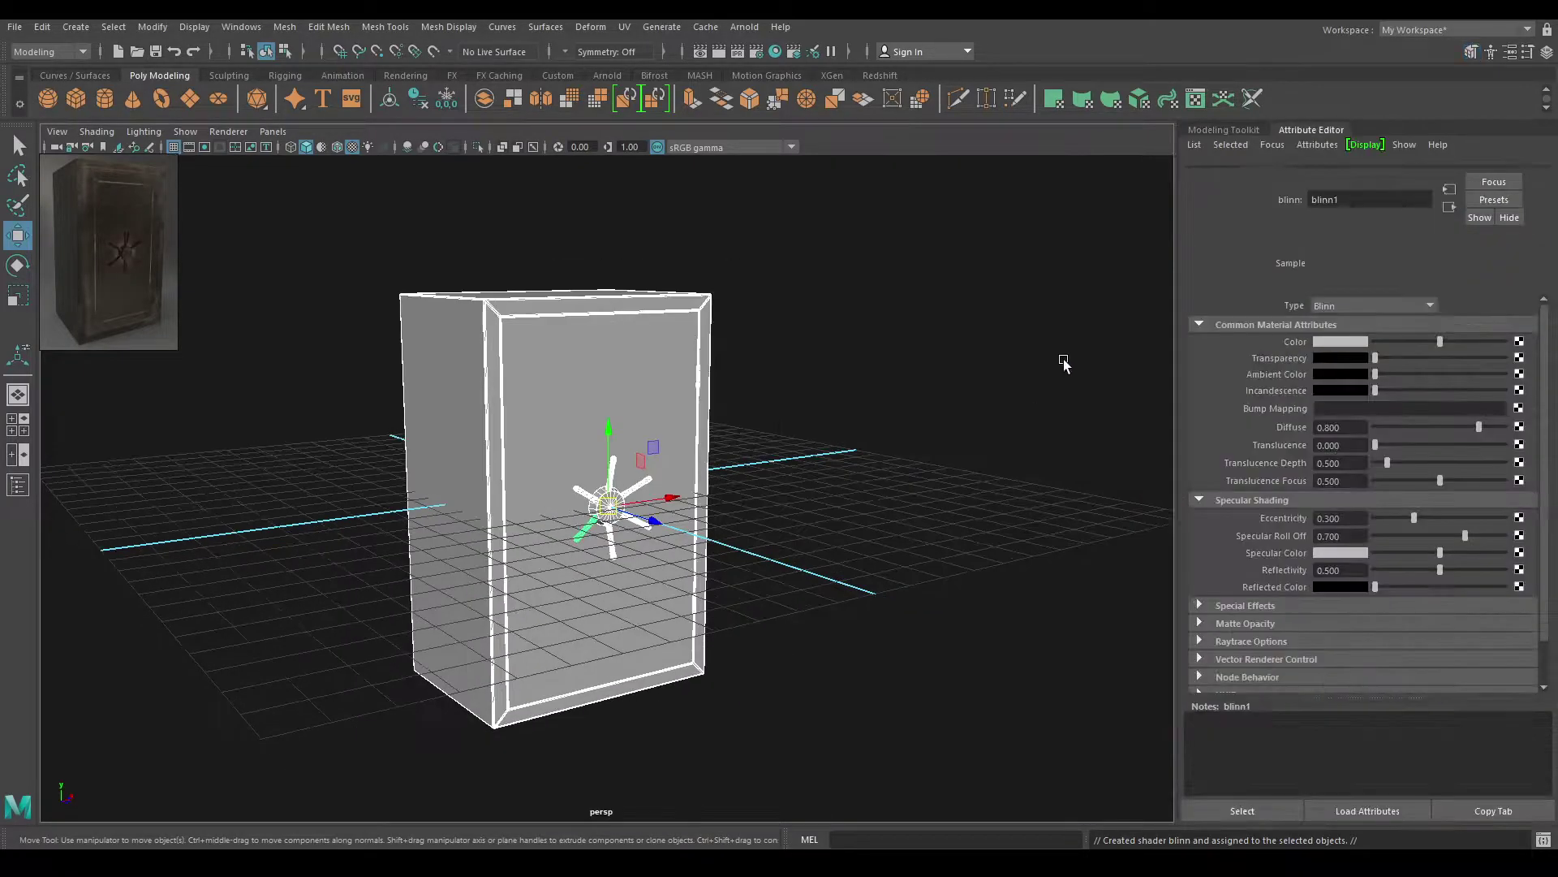
click(1209, 129)
click(1146, 333)
Move all vault parts up about 5.5 units in the front view so the base rests on the ground grid
scroll(746, 454, up, 3)
alt+drag(739, 500, 686, 552)
alt+right_drag(893, 353, 1078, 527)
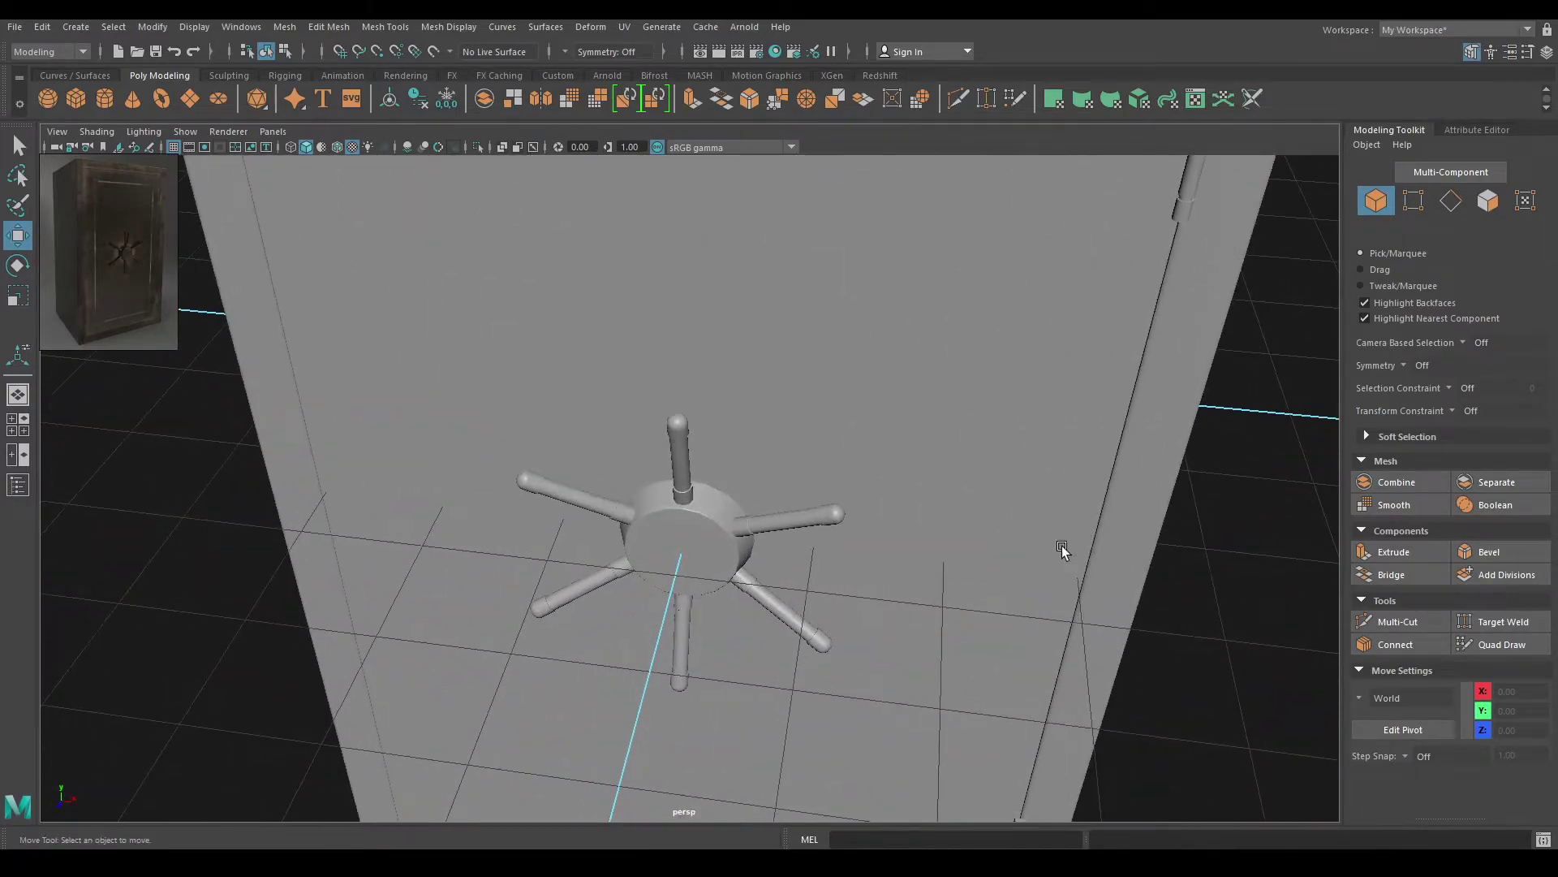
alt+middle_drag(1078, 528, 956, 668)
alt+drag(957, 665, 1018, 671)
alt+right_drag(1018, 667, 844, 435)
alt+drag(844, 435, 215, 191)
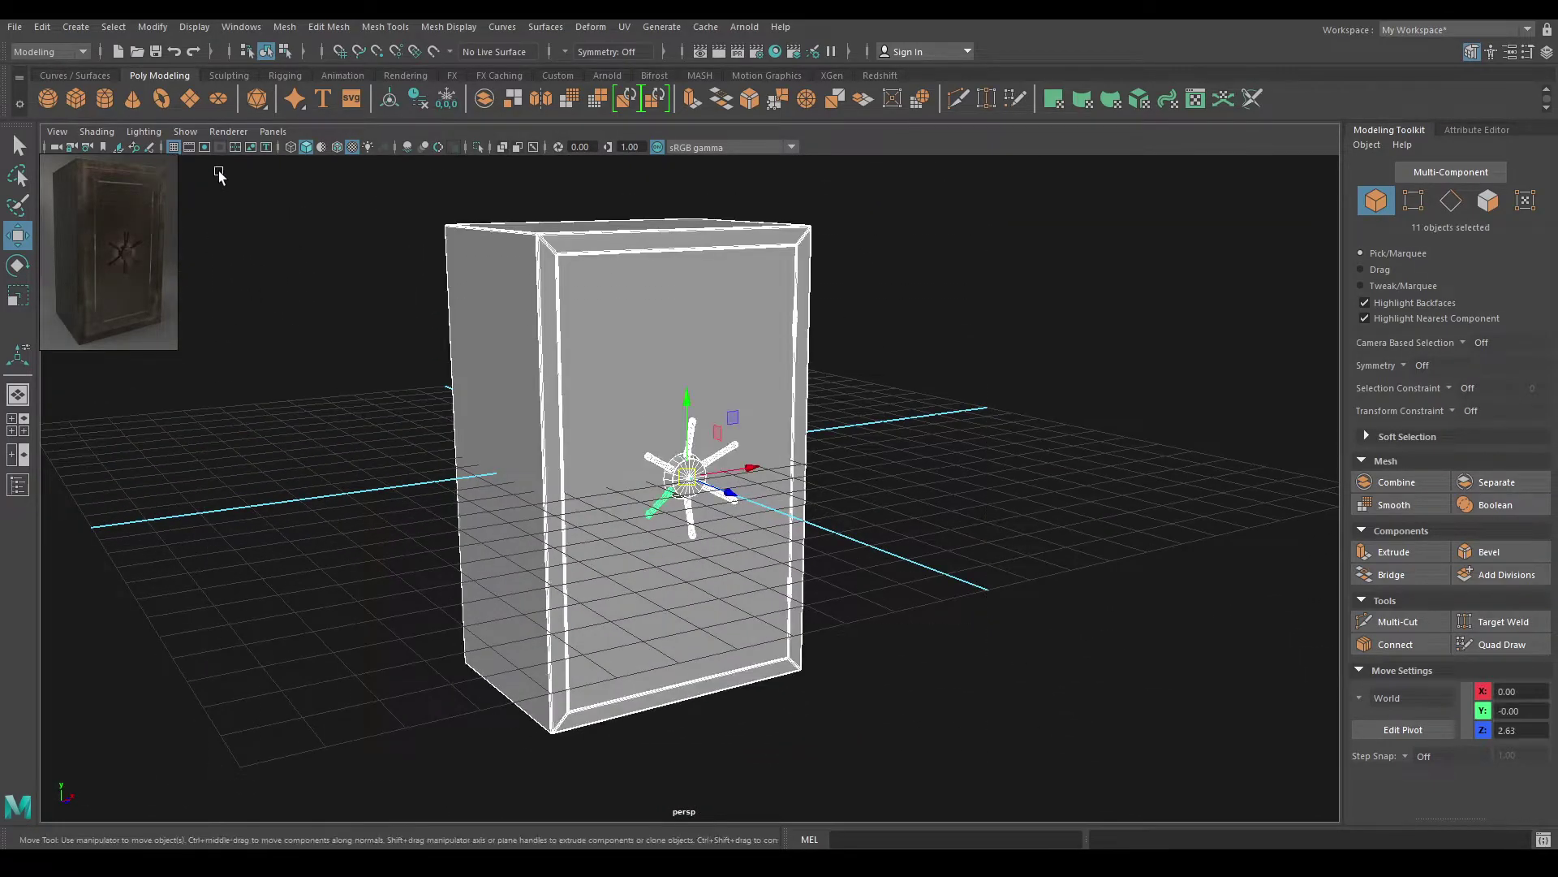
key(space)
click(487, 317)
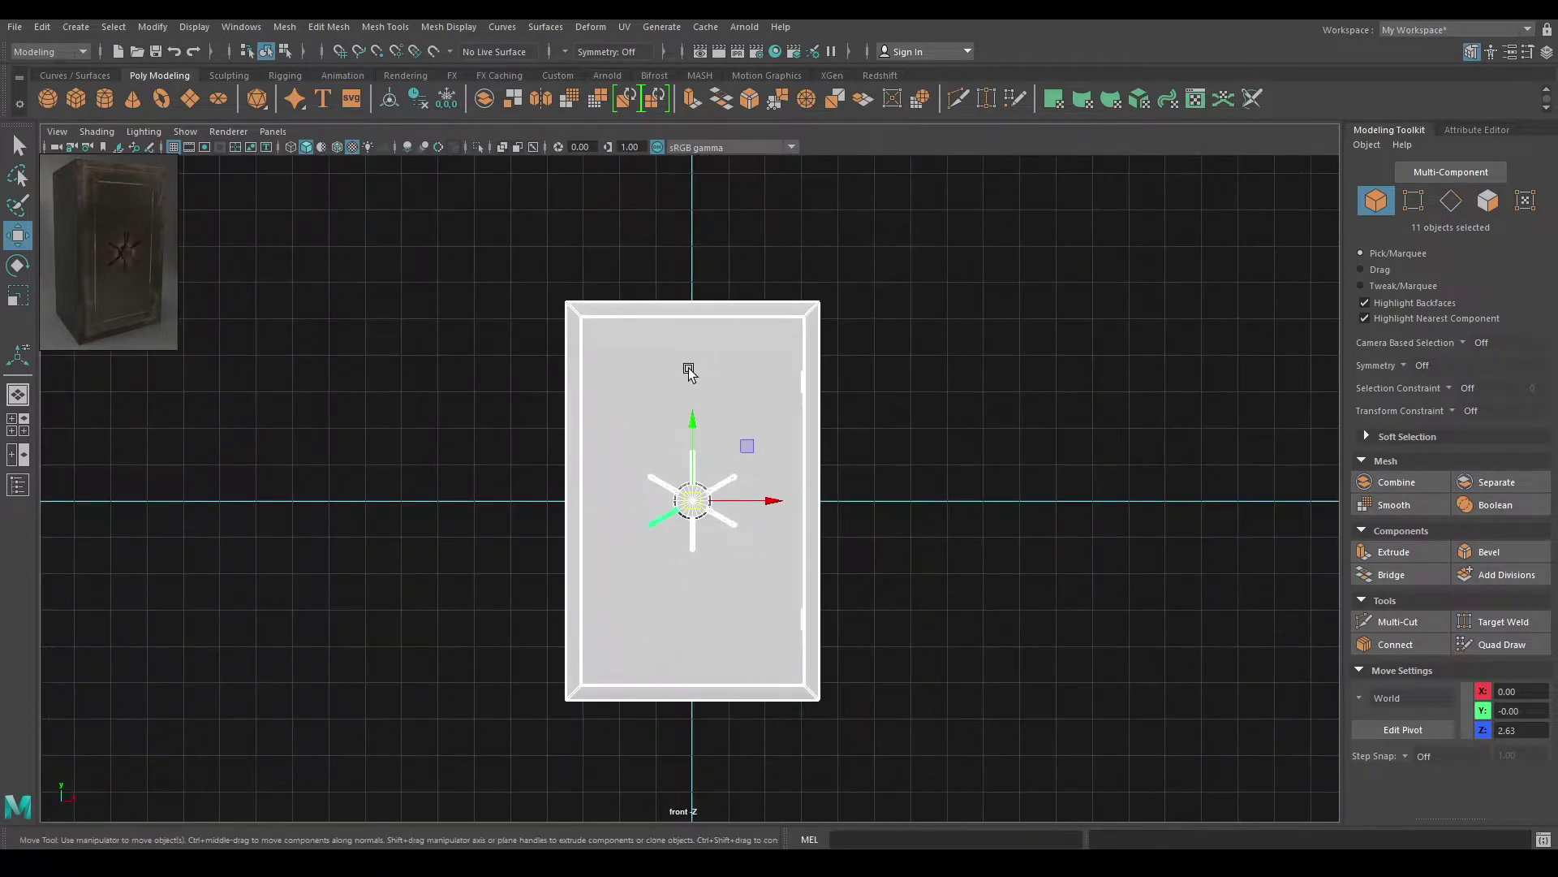
drag(691, 420, 662, 220)
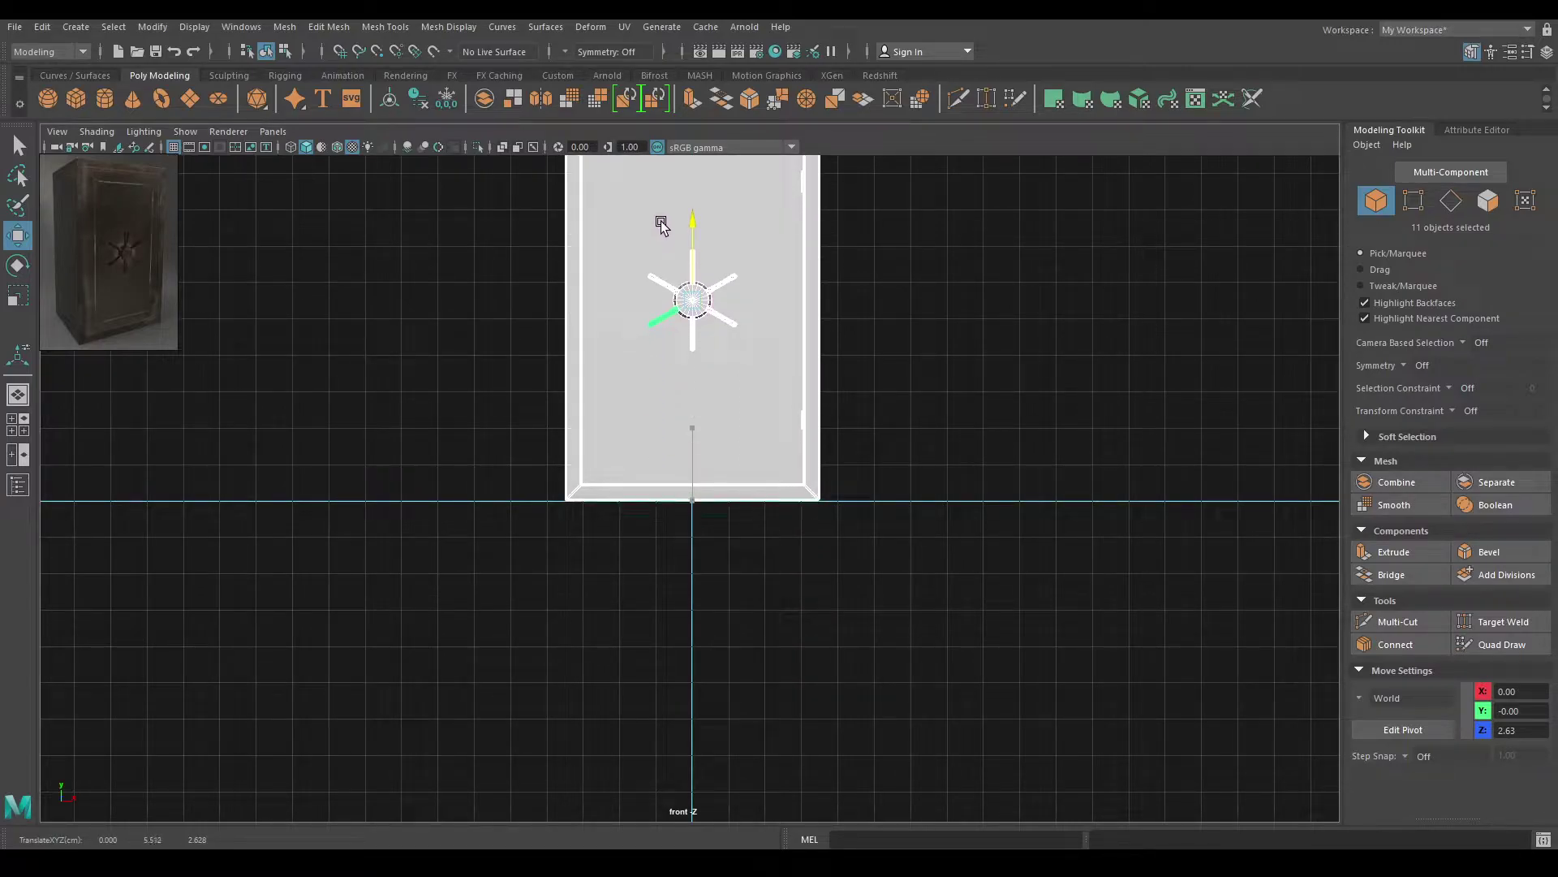
Examine the complete vault standing on the grid in the perspective view
key(space)
click(684, 335)
alt+drag(685, 339, 761, 414)
alt+middle_drag(761, 414, 840, 624)
alt+right_drag(840, 625, 793, 459)
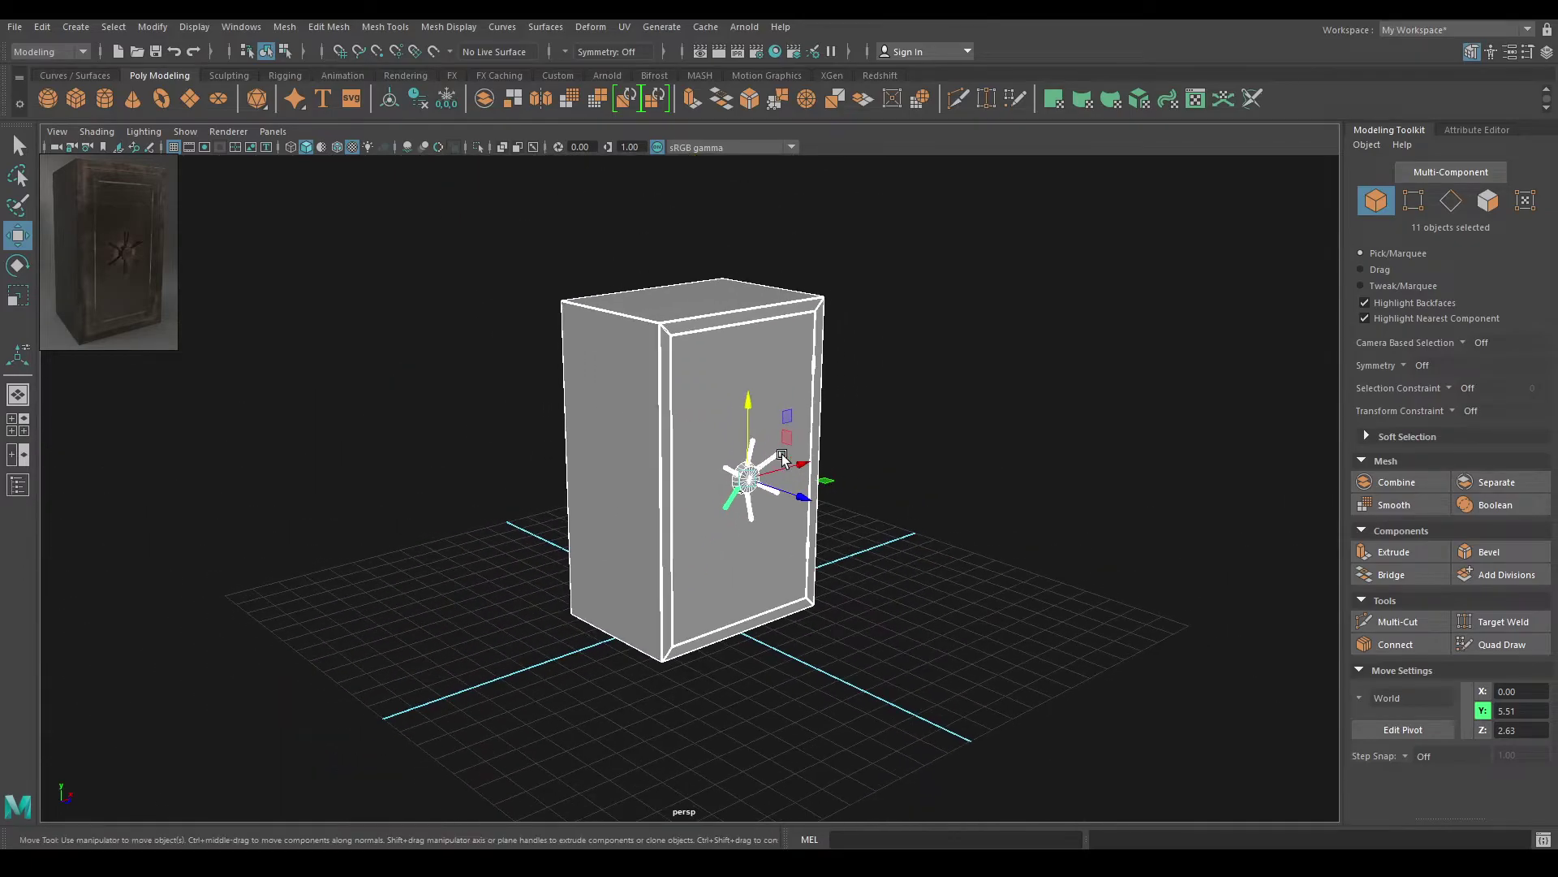
alt+drag(793, 459, 784, 414)
click(883, 388)
alt+right_drag(884, 388, 916, 504)
alt+middle_drag(916, 504, 869, 640)
alt+drag(869, 641, 816, 637)
alt+middle_drag(816, 638, 812, 572)
drag(934, 731, 327, 162)
click(331, 217)
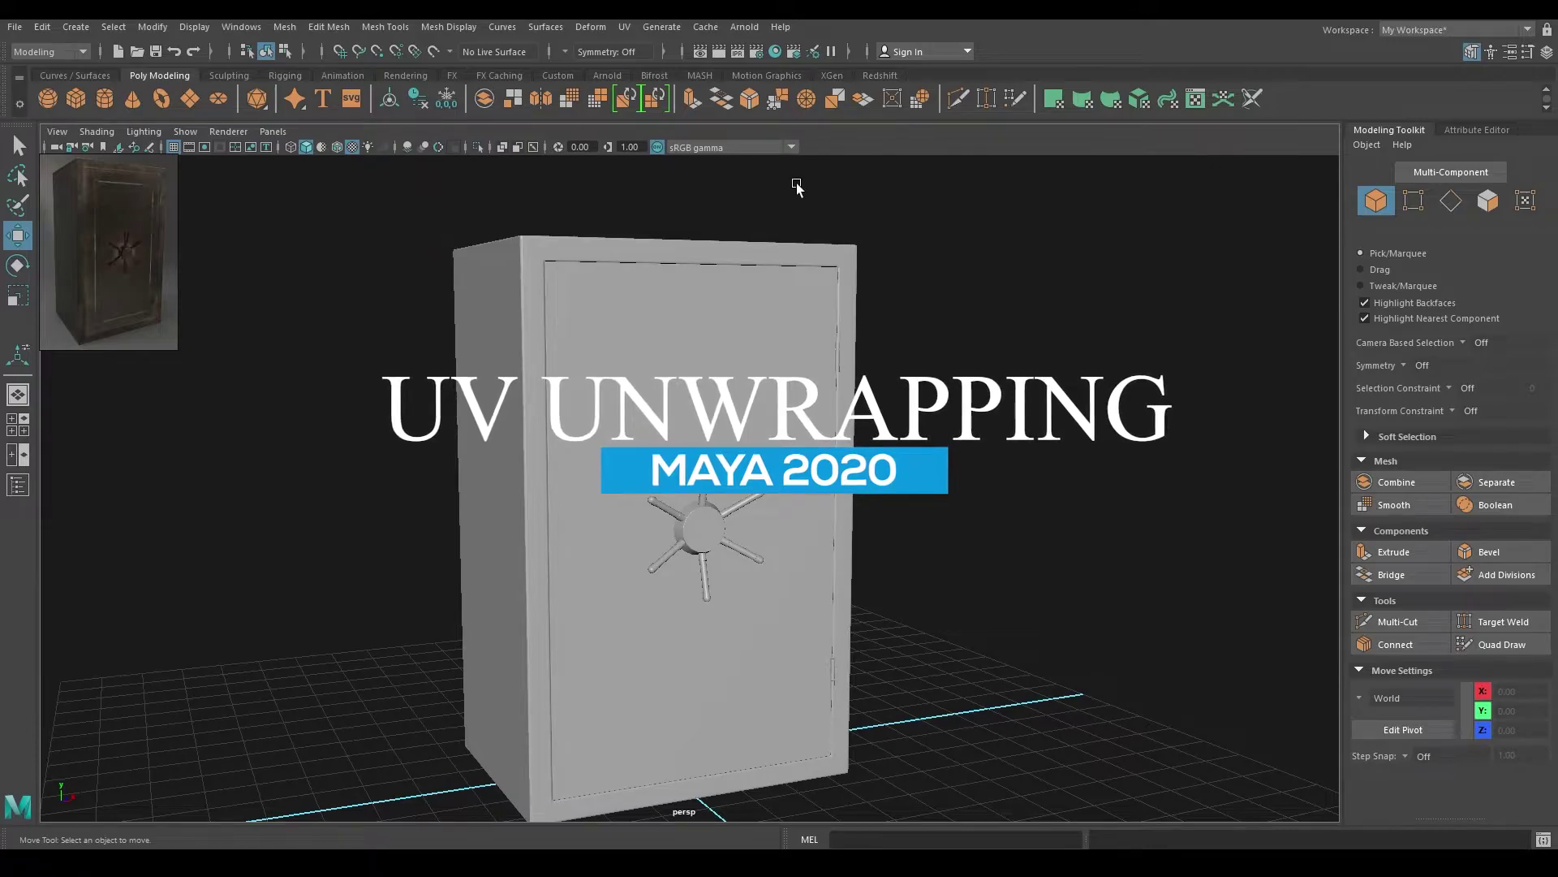
Switch to the UV Editing workspace and frame the door handle closely in the perspective view
click(1438, 29)
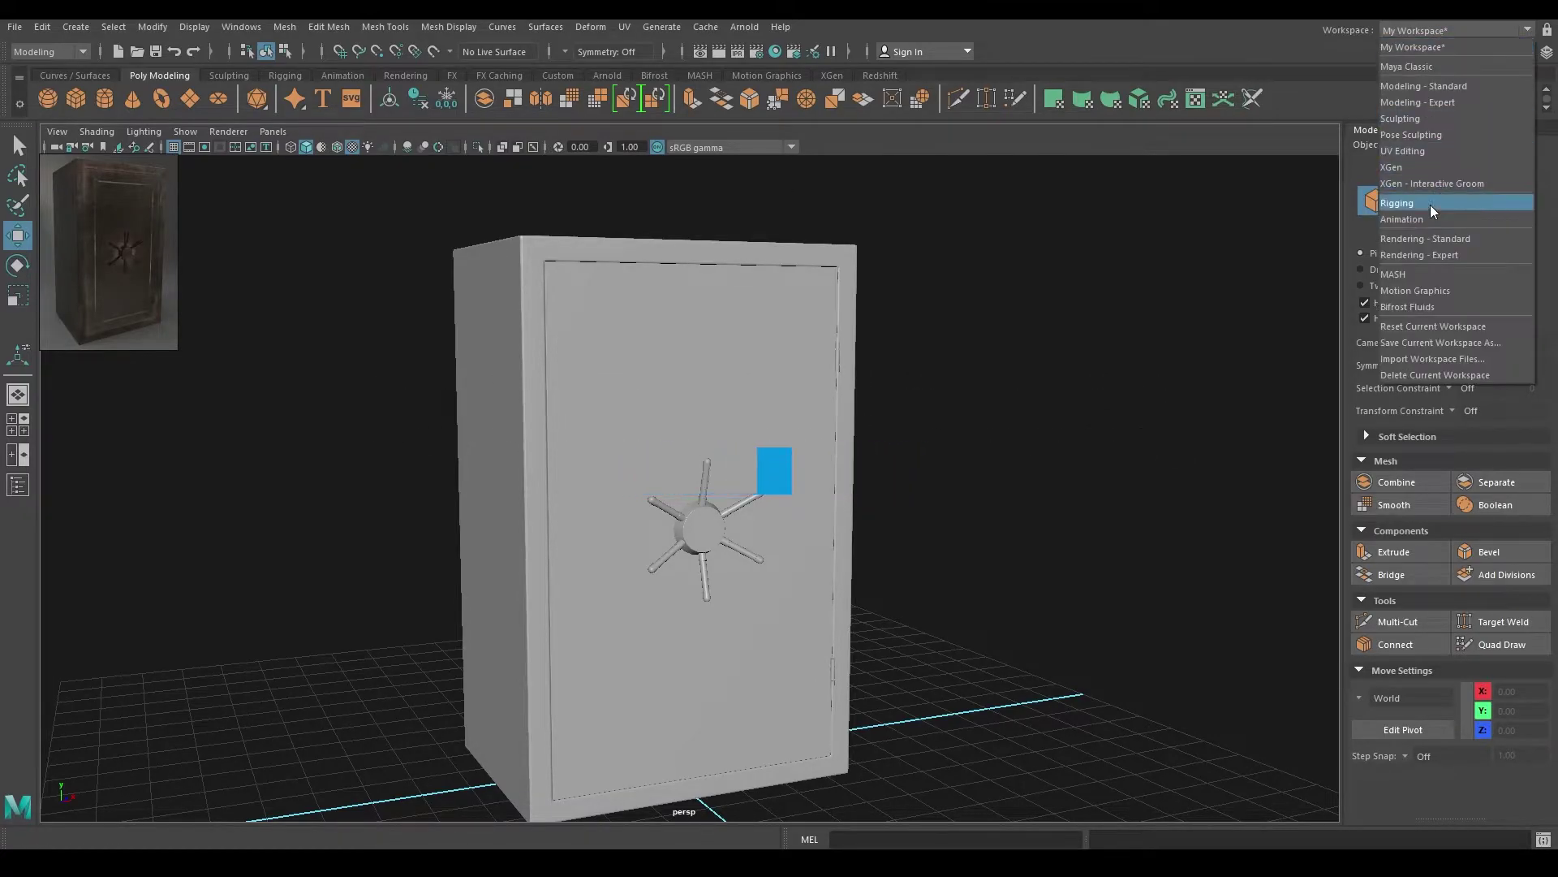
click(1423, 150)
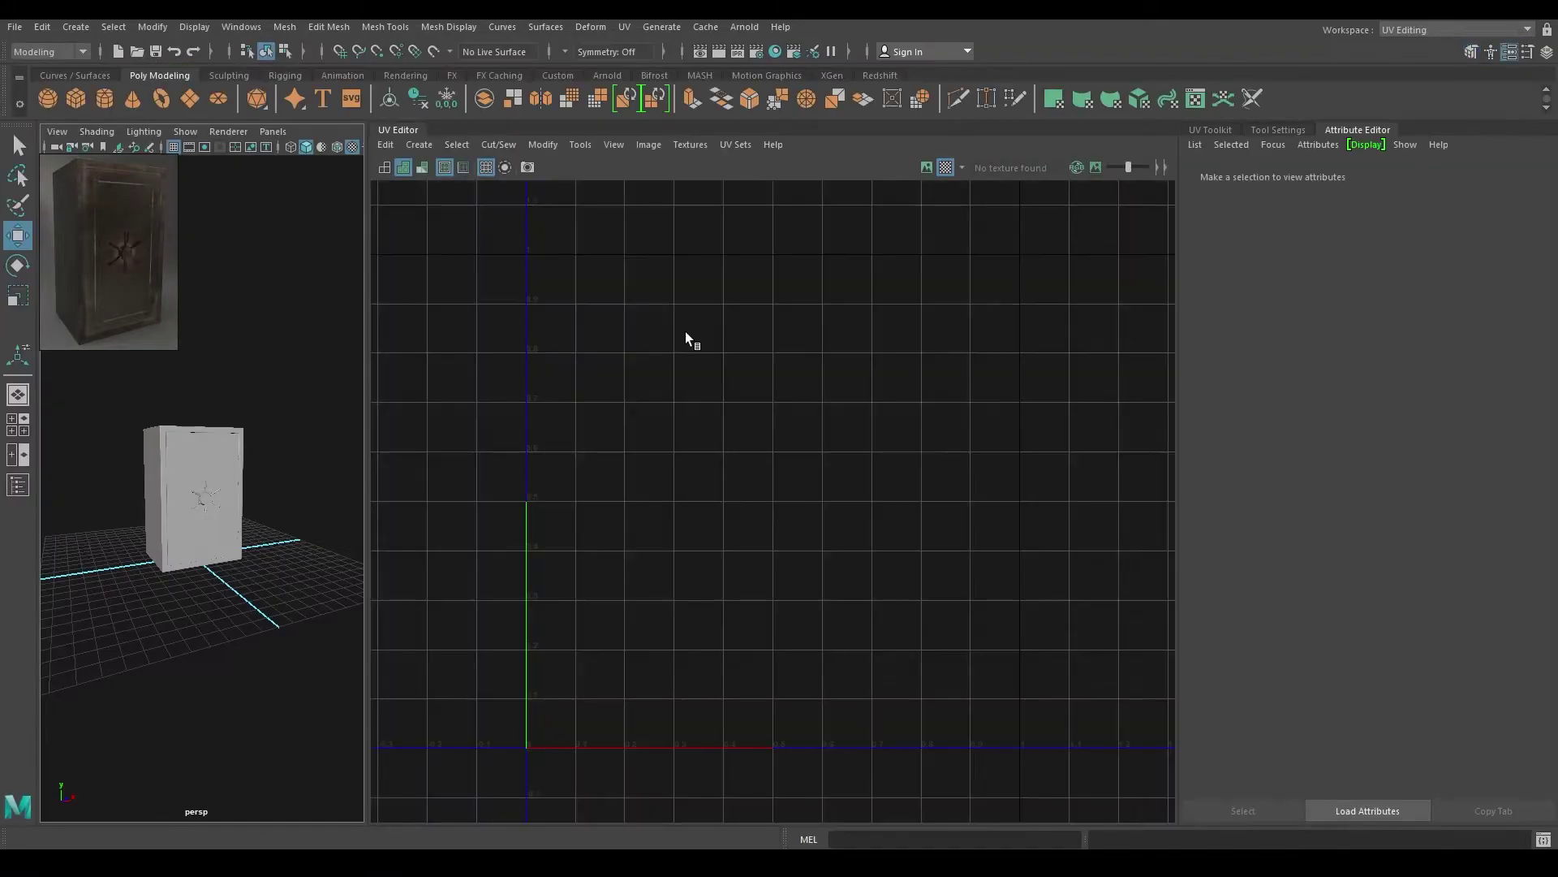
alt+right_drag(227, 479, 247, 515)
mouse_move(247, 515)
alt+mouse_down()
mouse_move(264, 518)
mouse_move(234, 509)
mouse_move(258, 504)
alt+mouse_up()
click(108, 292)
alt+right_drag(257, 504, 250, 516)
mouse_move(251, 517)
alt+mouse_down()
mouse_move(237, 497)
mouse_move(225, 517)
alt+mouse_up()
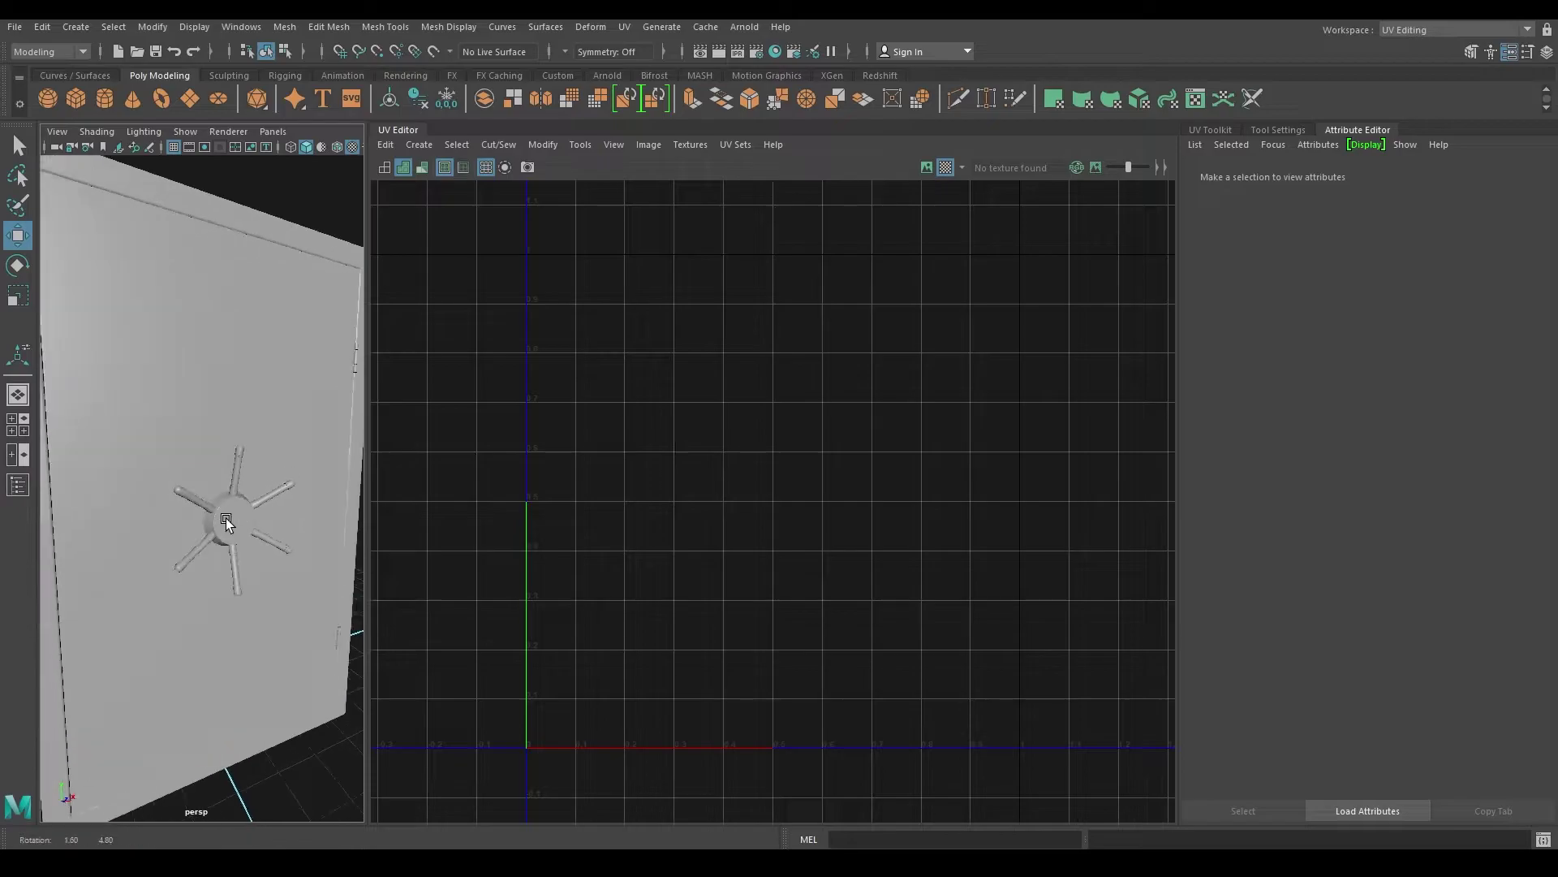
alt+right_drag(225, 518, 254, 497)
Delete the five copied rods of the handle, keeping only the upright one and the hub
click(263, 478)
click(341, 595)
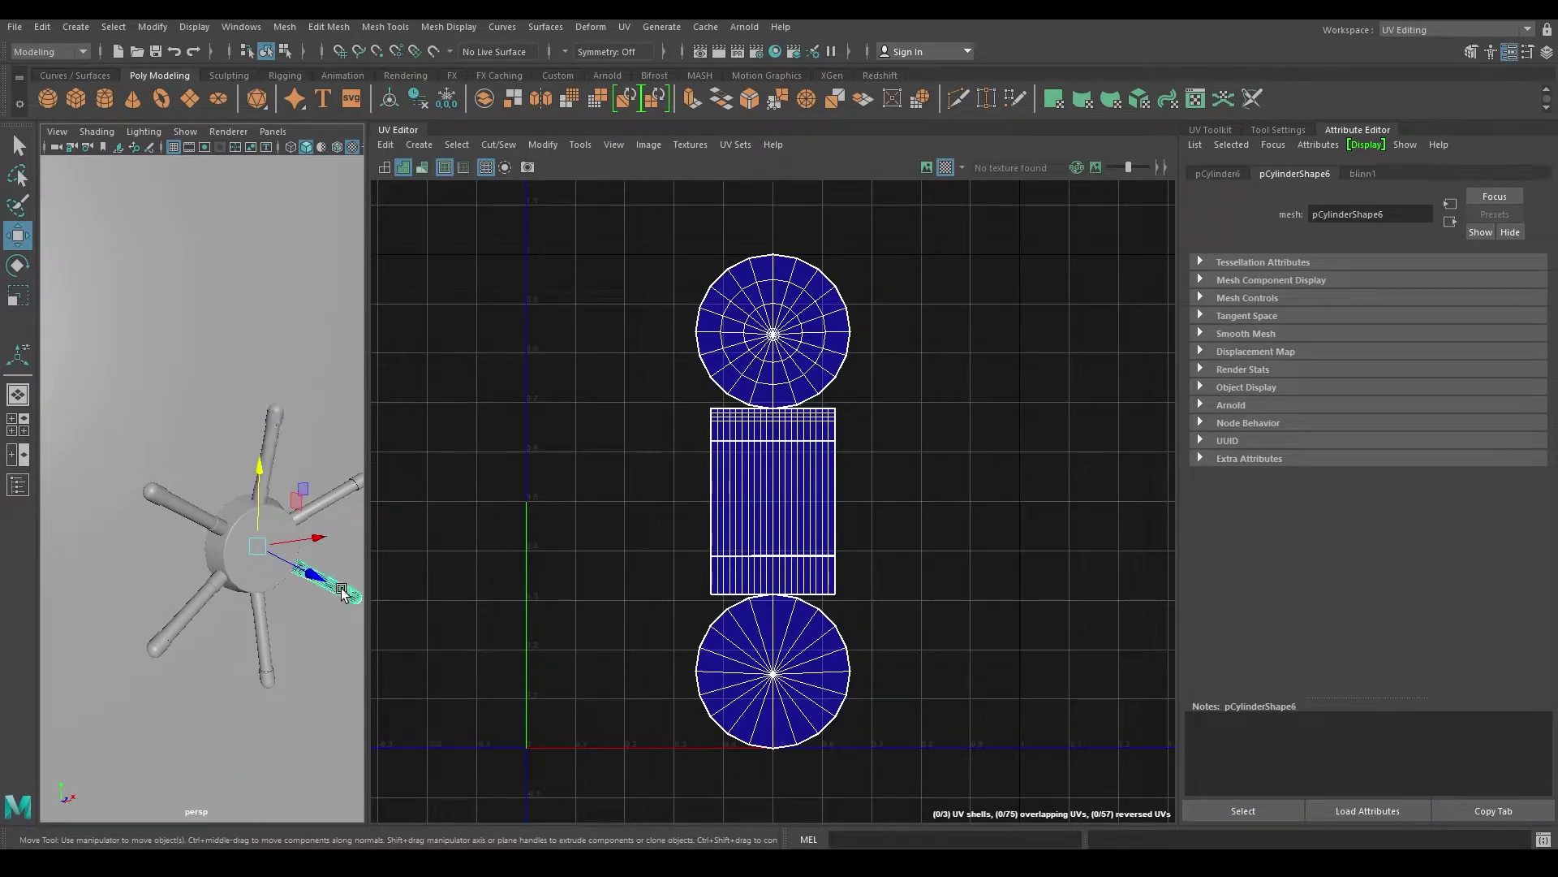
shift+click(328, 493)
shift+click(272, 621)
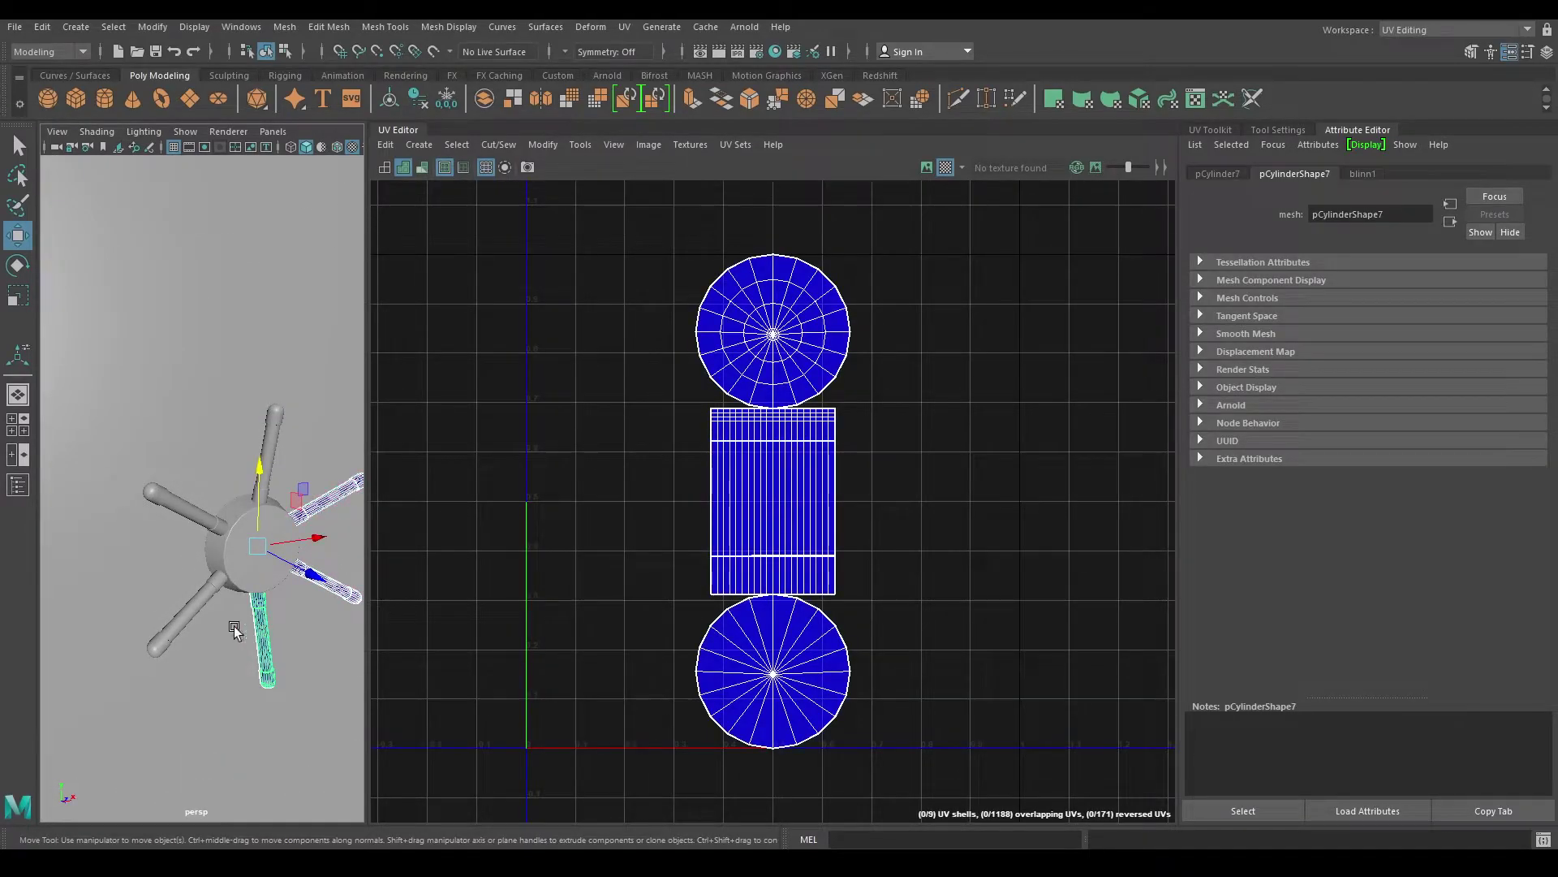
shift+click(197, 603)
shift+click(186, 511)
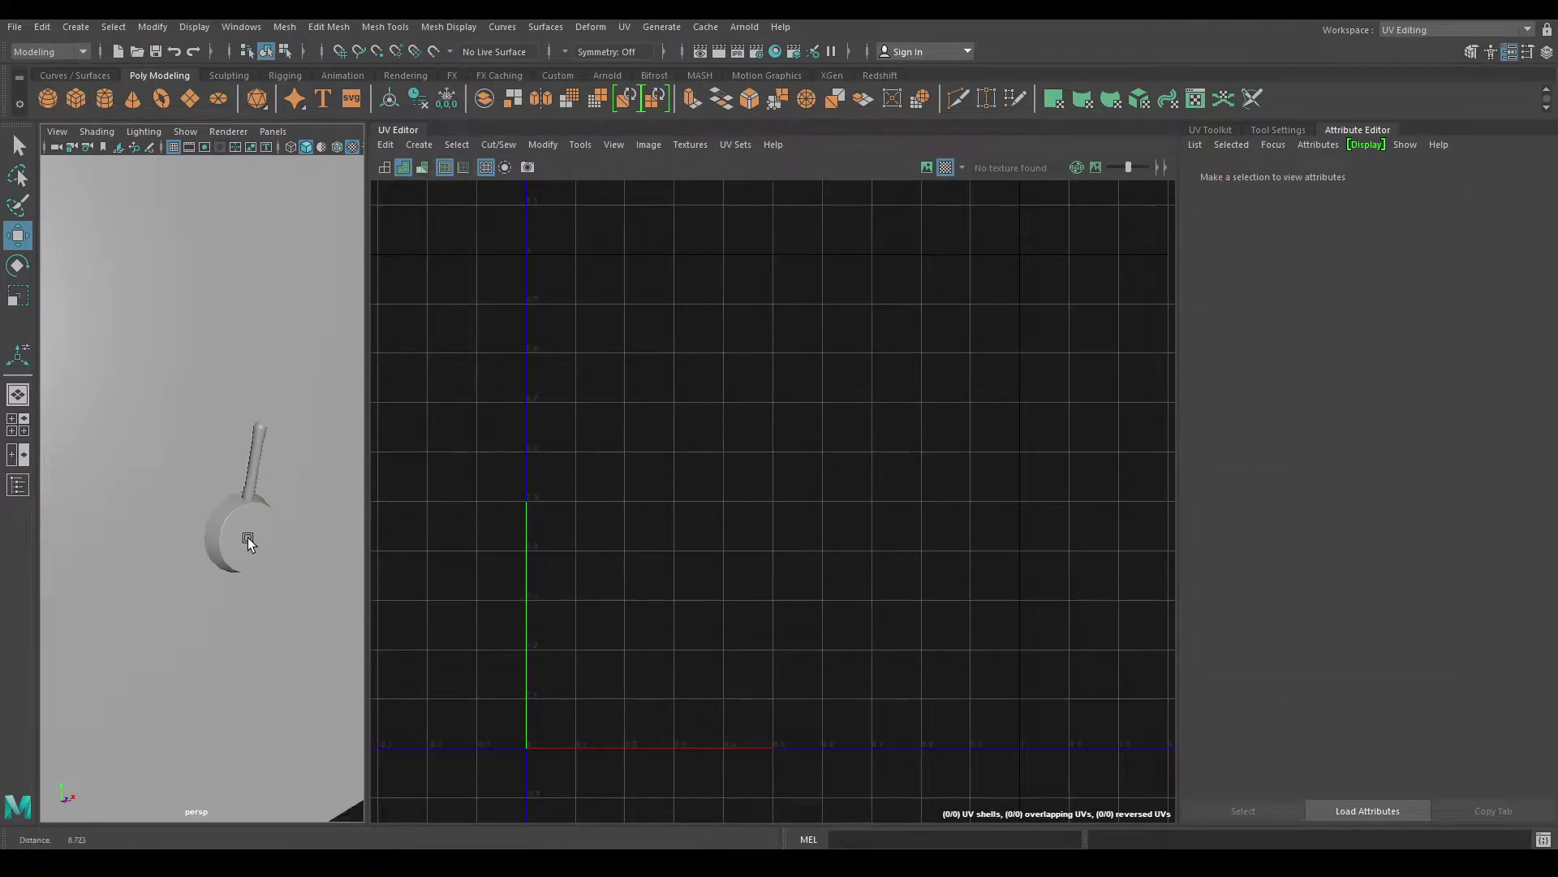
Delete the lower hinge from the door's edge
alt+drag(246, 537, 238, 474)
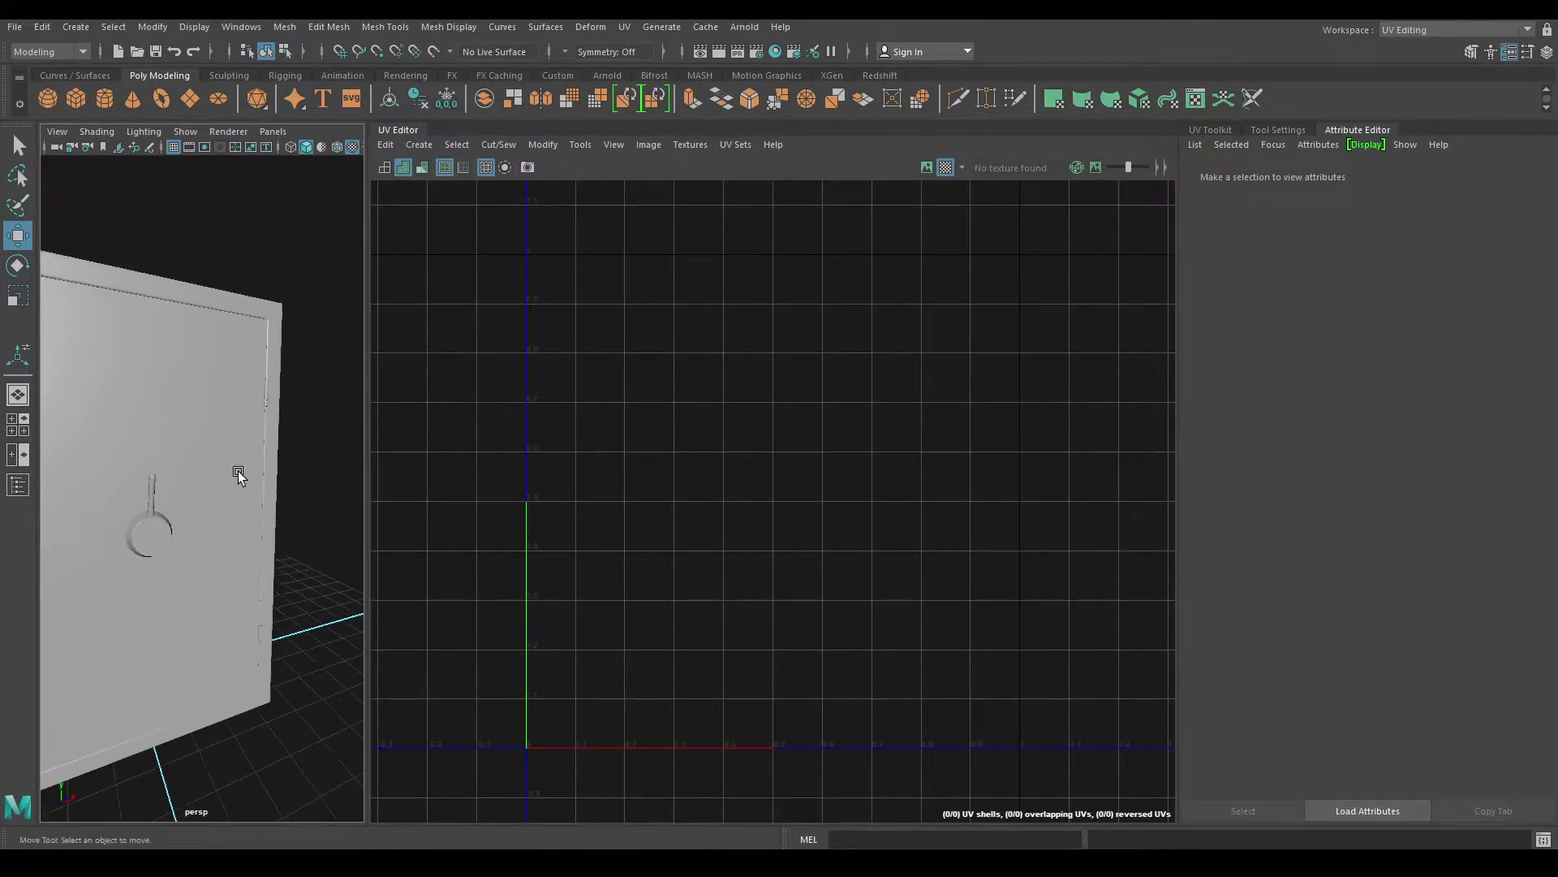
click(261, 636)
click(276, 669)
Select the vault door and hide all unselected objects so only the door is shown
alt+drag(190, 380, 216, 347)
click(189, 381)
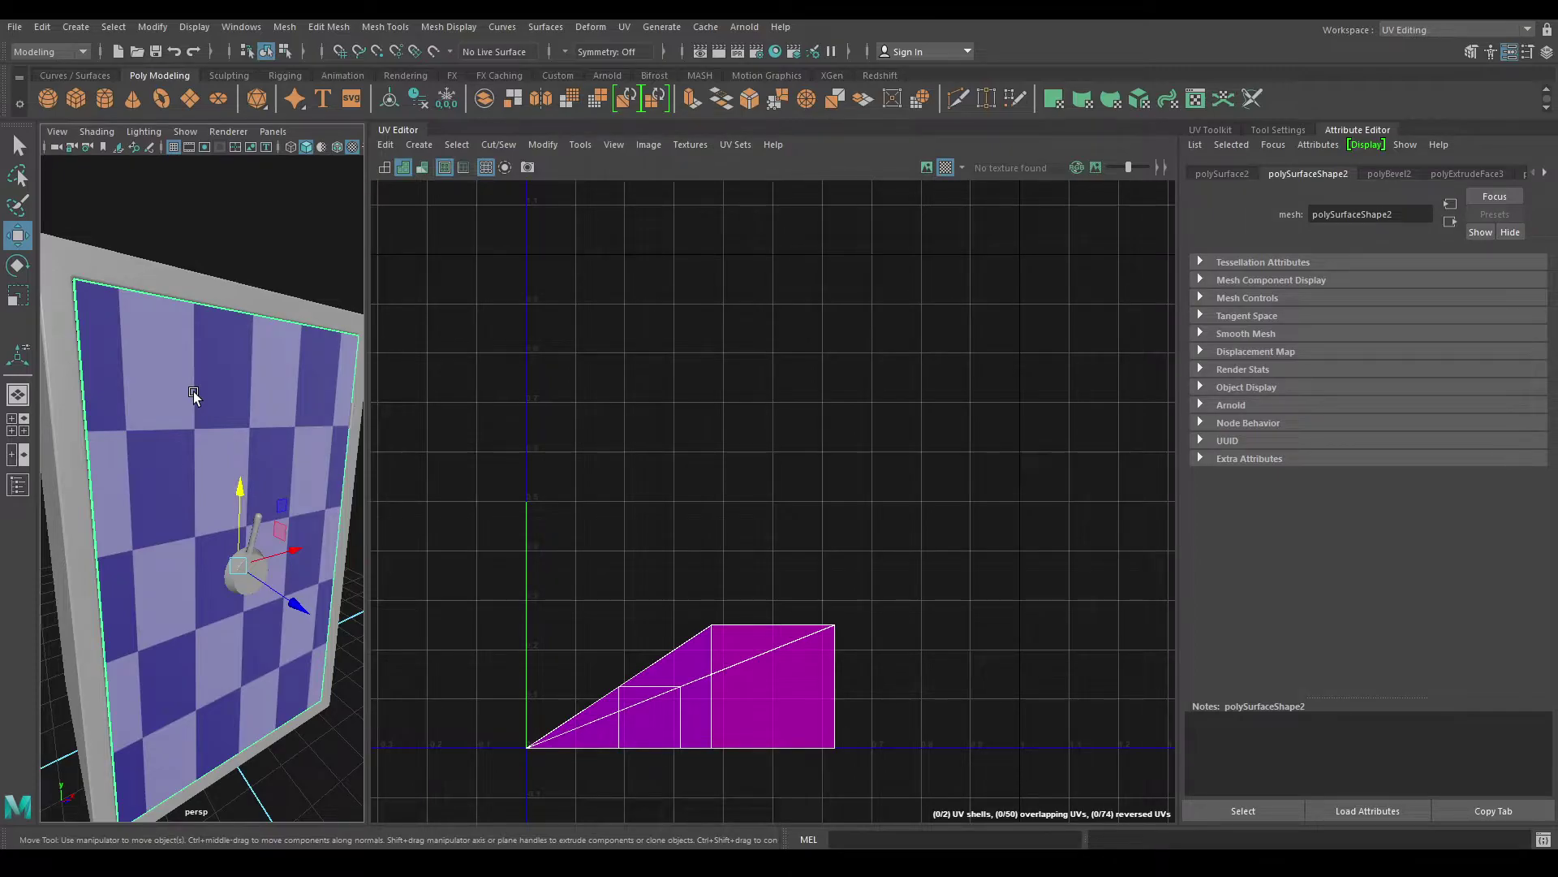
key(alt+h)
alt+drag(195, 393, 268, 345)
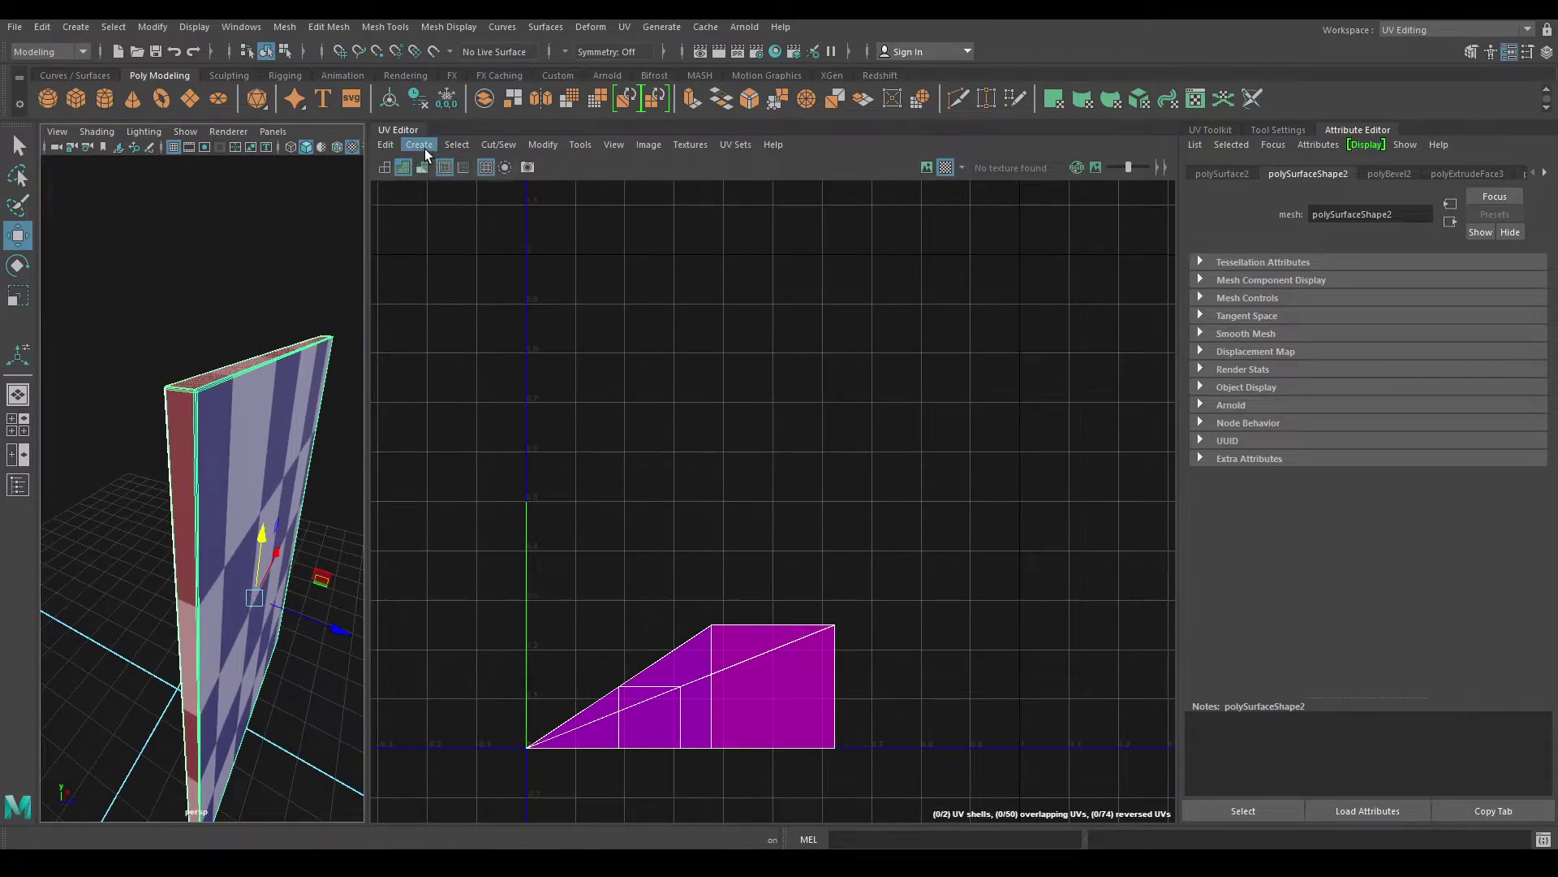
Generate new UVs for the vault door with an automatic projection
click(420, 145)
click(451, 205)
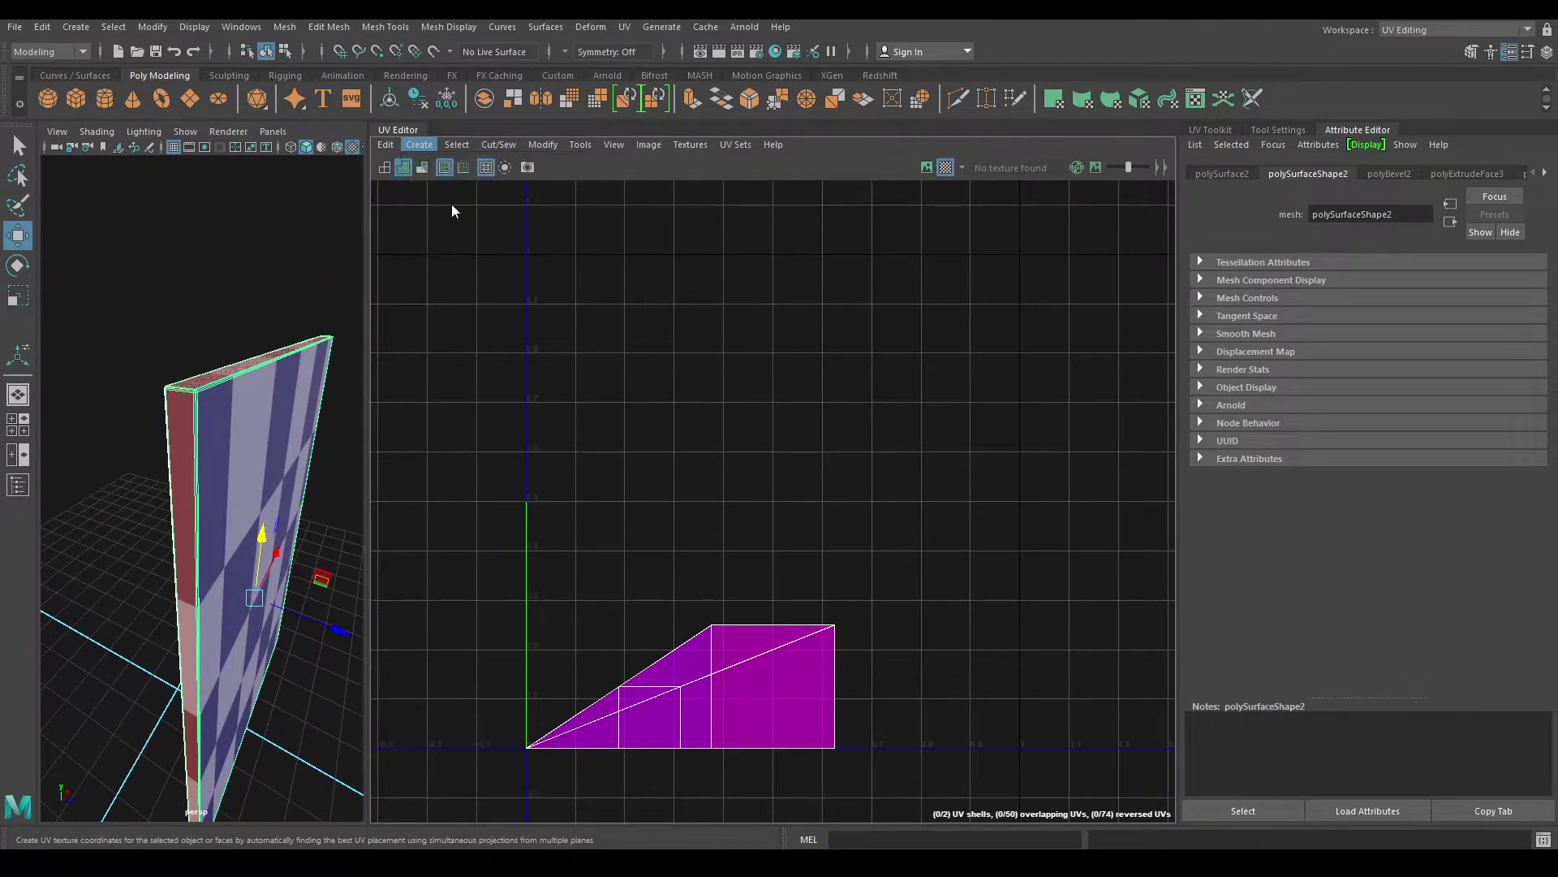
right_drag(724, 294, 725, 288)
click(724, 294)
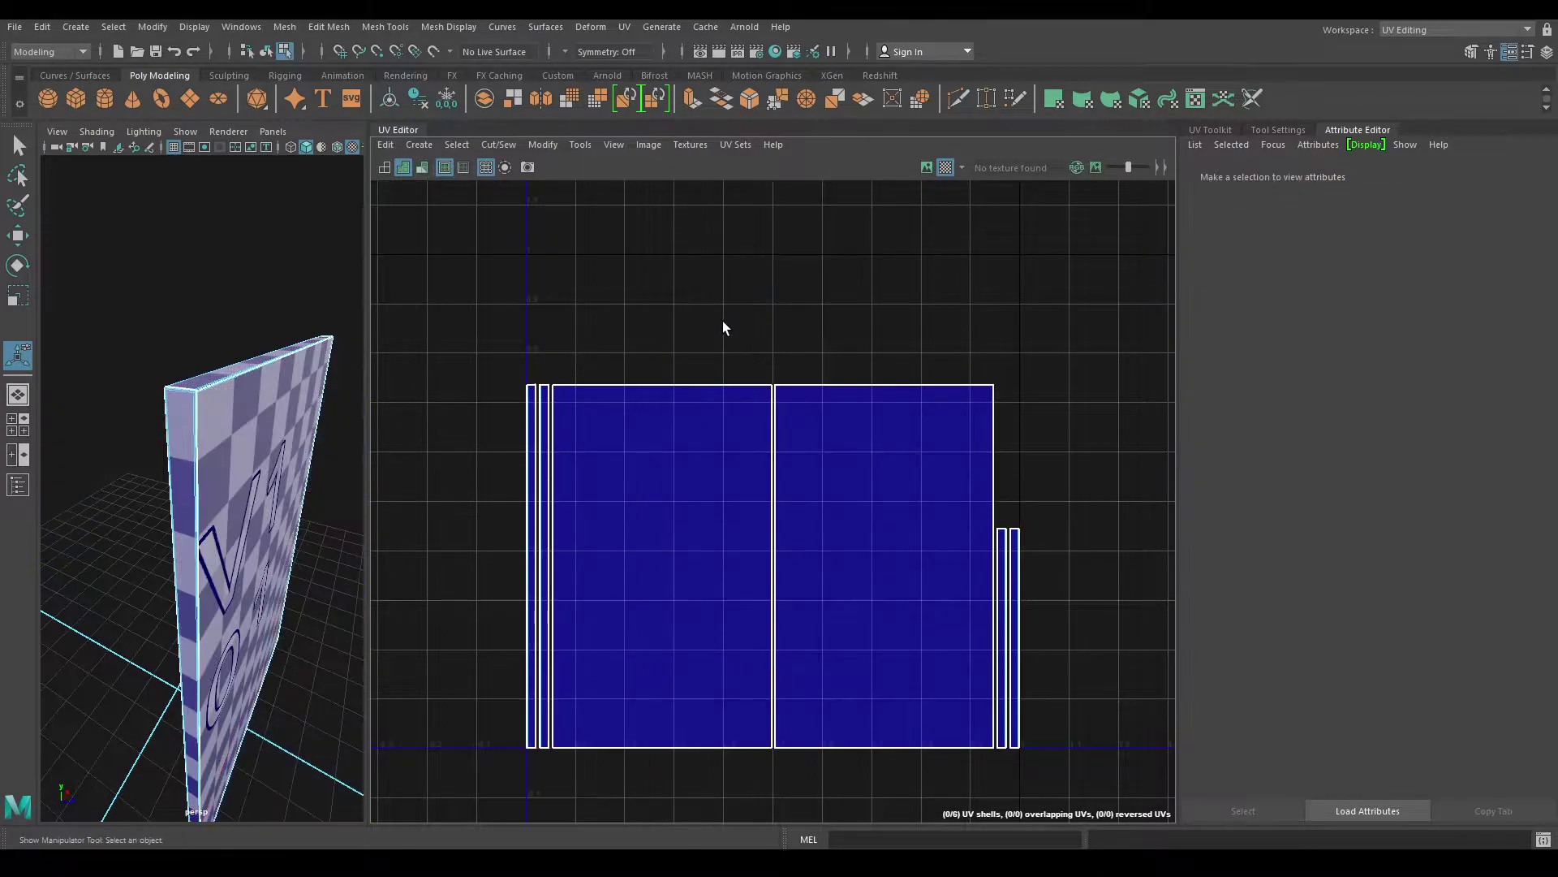
Move and sew a narrow side strip's UV shell onto the long edge of the door's large face shell
alt+middle_drag(605, 414, 700, 363)
alt+right_drag(699, 363, 804, 725)
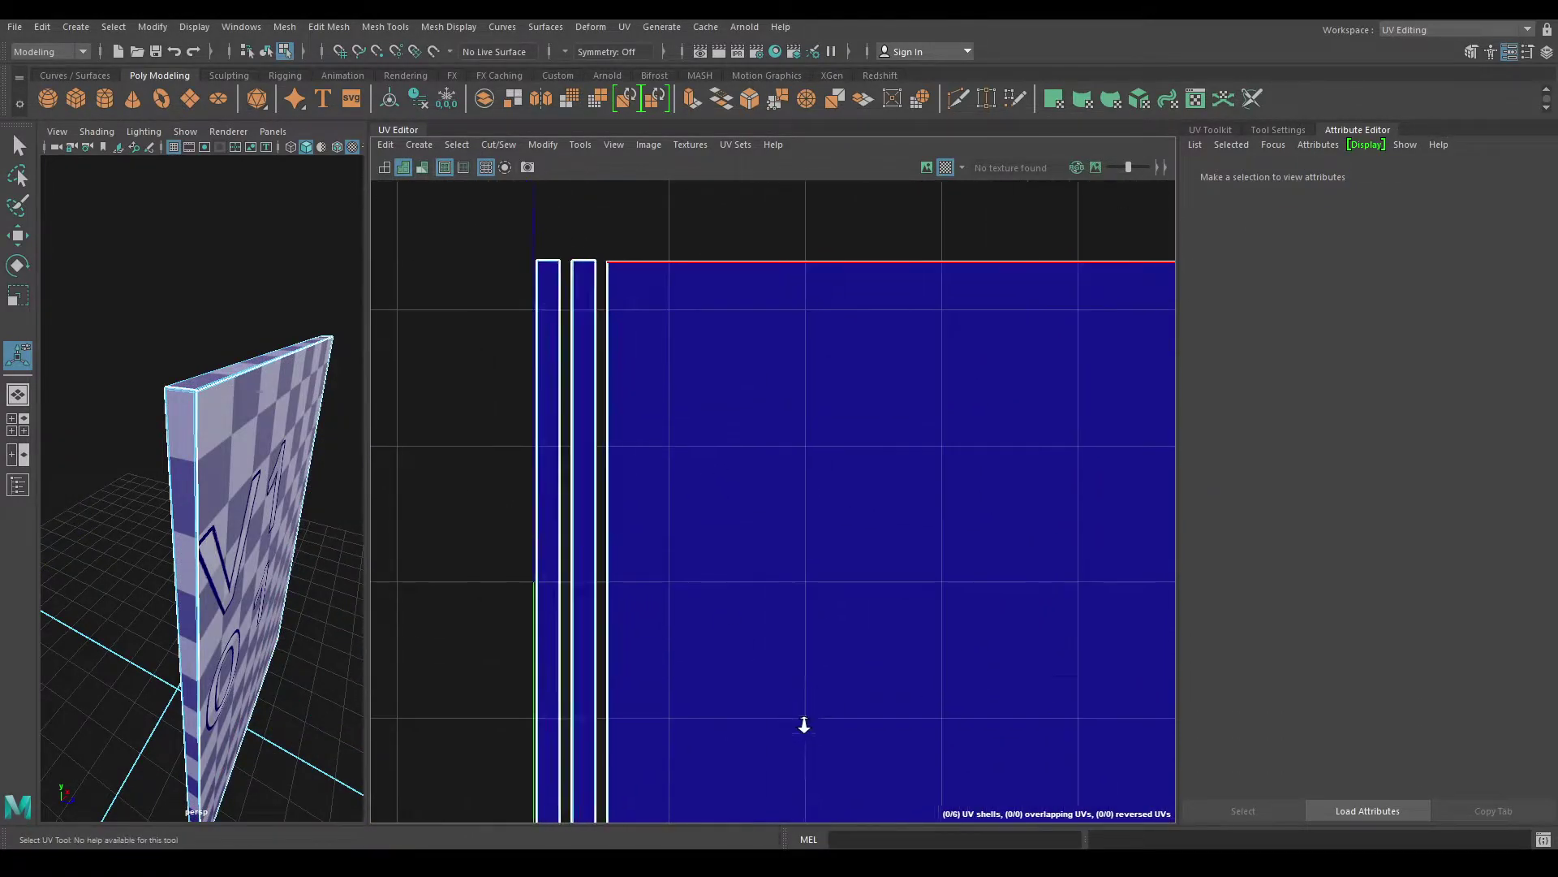
click(604, 378)
alt+right_drag(614, 358, 712, 615)
alt+middle_drag(649, 467, 710, 485)
alt+right_drag(699, 474, 730, 585)
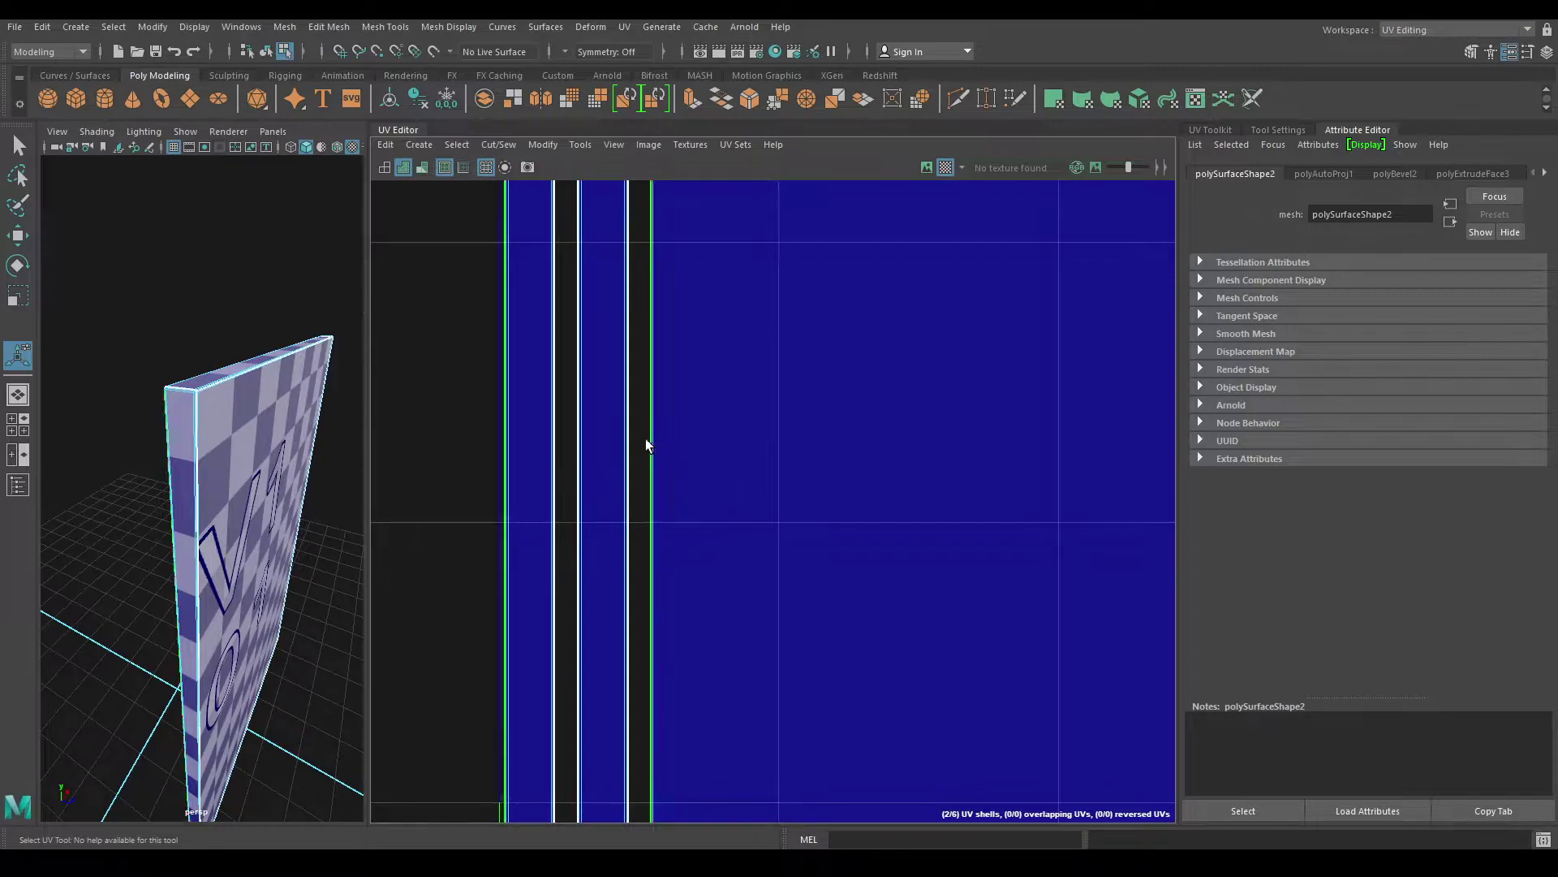
click(652, 475)
shift+right_drag(650, 432, 641, 395)
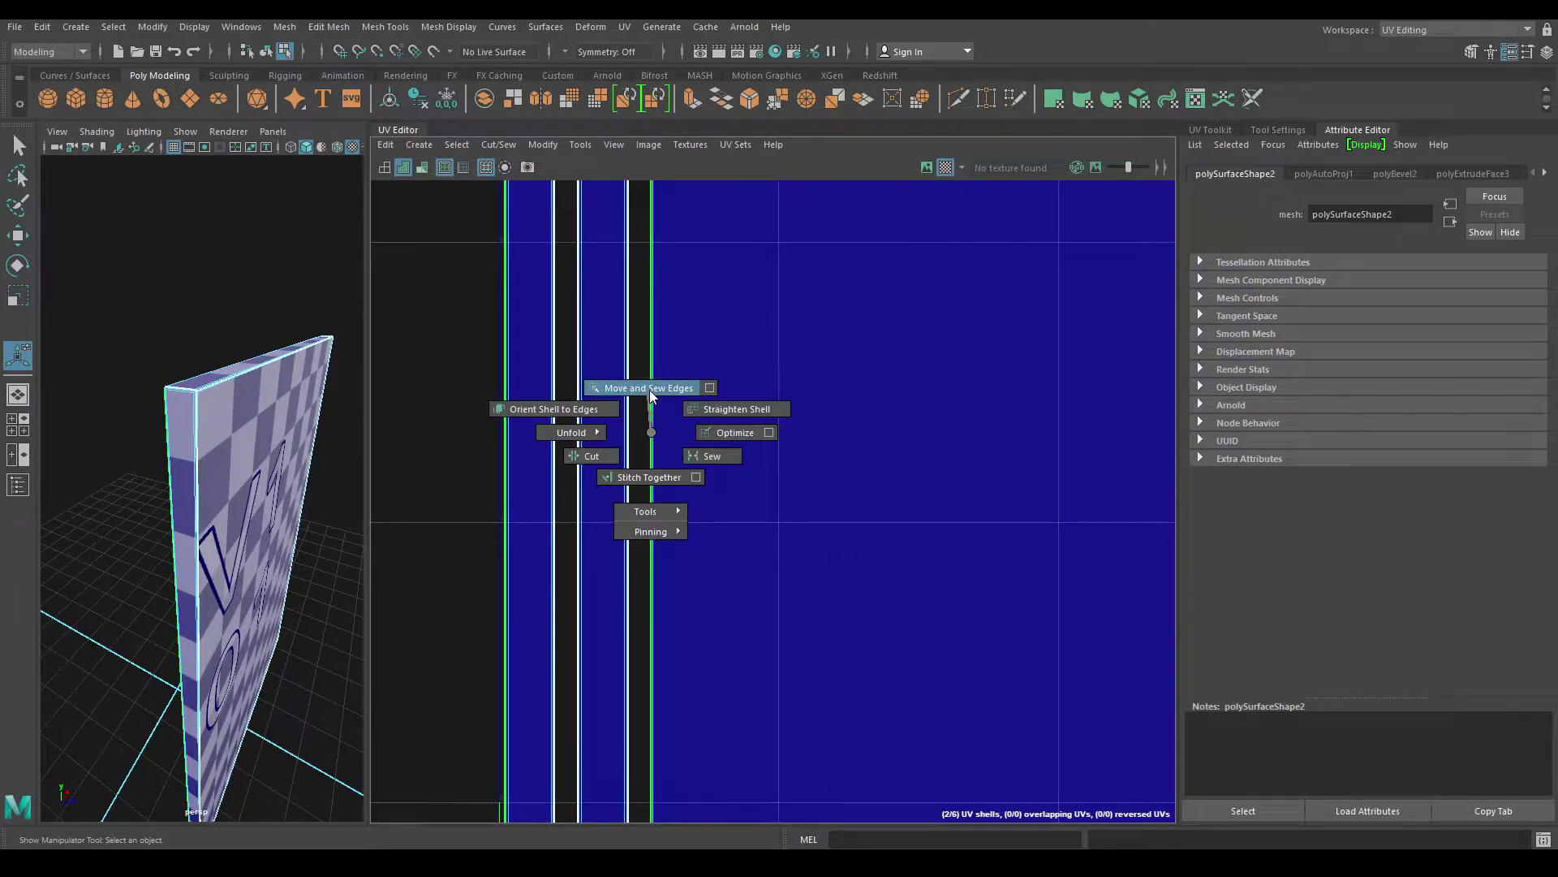
shift+right_drag(650, 390, 649, 390)
Move and sew the door's other large face shell onto the free long edge of the attached side strip
scroll(689, 463, down, 1)
scroll(849, 500, down, 4)
alt+middle_drag(689, 463, 852, 485)
scroll(960, 463, up, 2)
scroll(905, 418, up, 8)
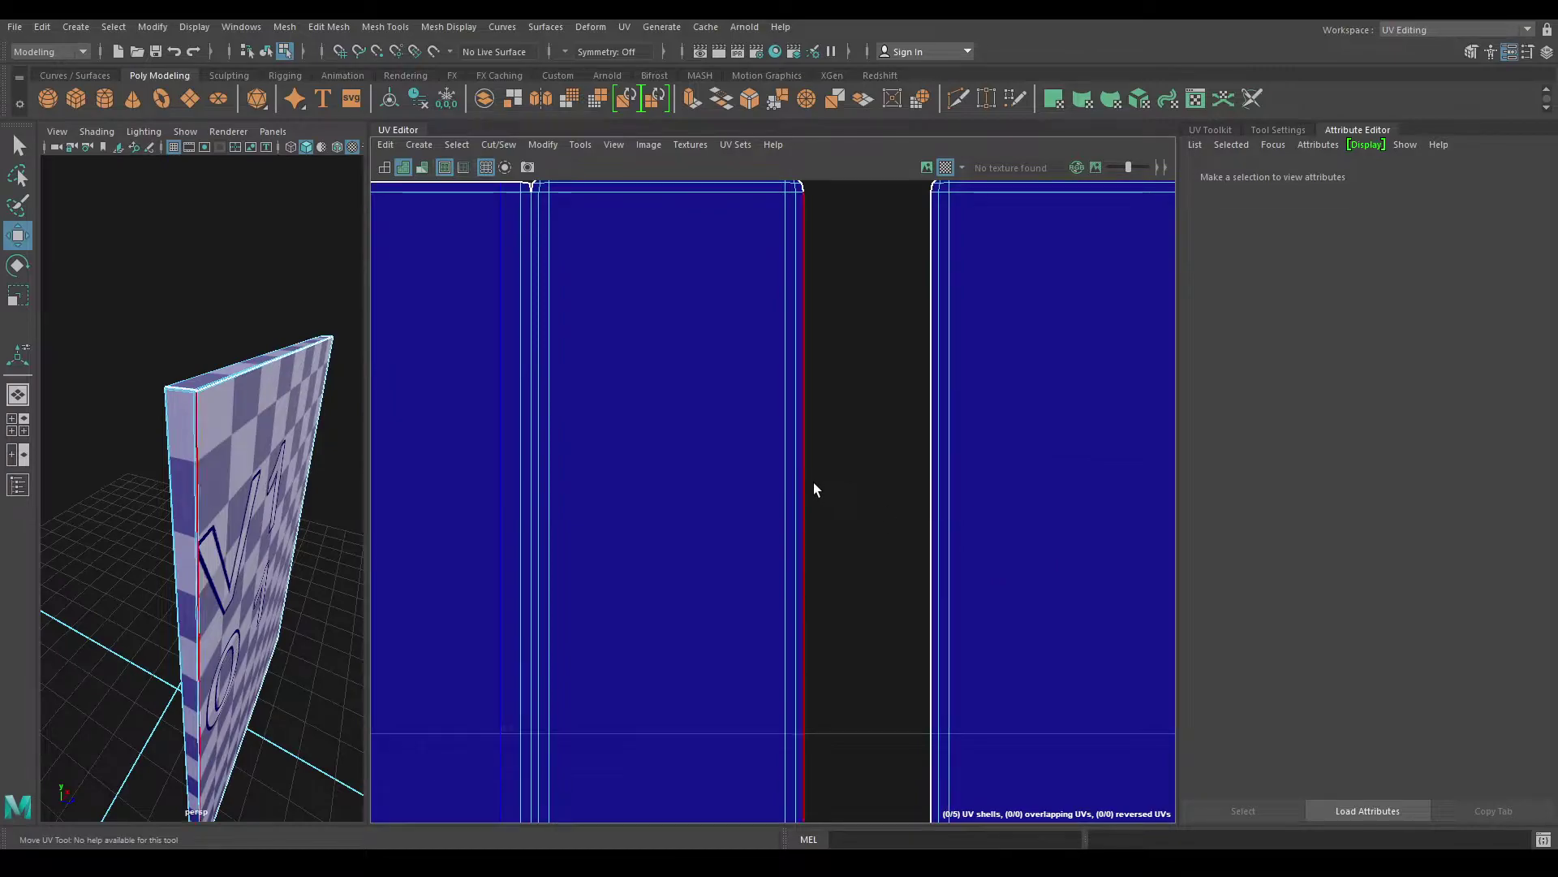
click(810, 482)
alt+right_drag(852, 528, 825, 283)
alt+middle_drag(668, 578, 1210, 418)
alt+right_drag(1002, 487, 869, 73)
alt+middle_drag(1030, 424, 668, 276)
shift+right_drag(816, 332, 810, 283)
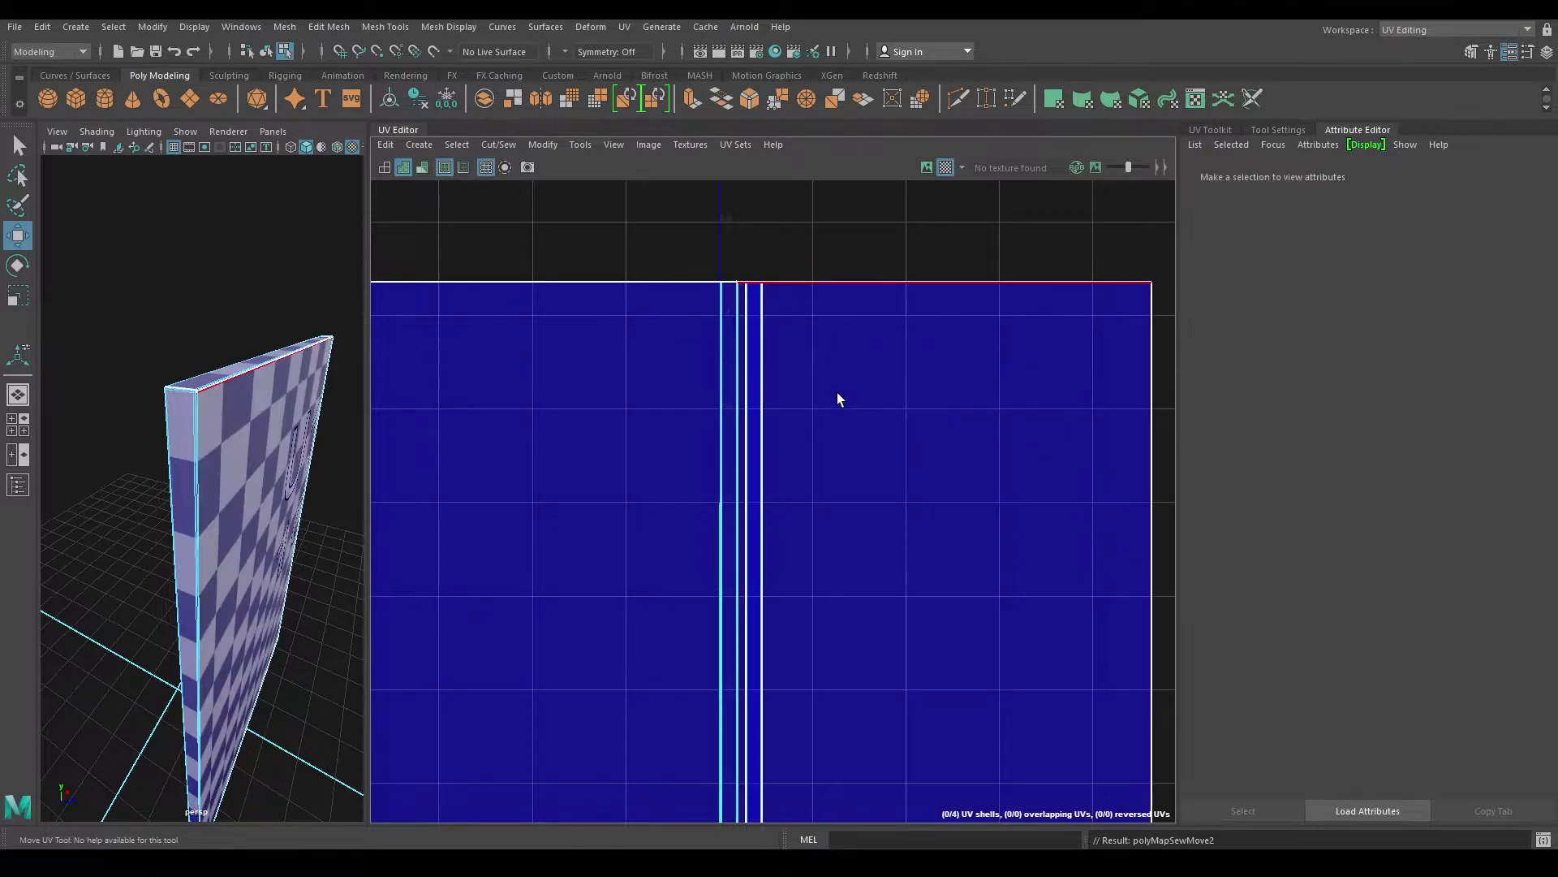
Move and sew the remaining long side strip onto the outer edge of the door's large face shell
alt+right_drag(834, 398, 815, 313)
alt+middle_drag(907, 363, 791, 310)
click(966, 357)
click(964, 387)
click(964, 386)
shift+right_drag(1009, 344, 1001, 299)
scroll(1000, 295, down, 5)
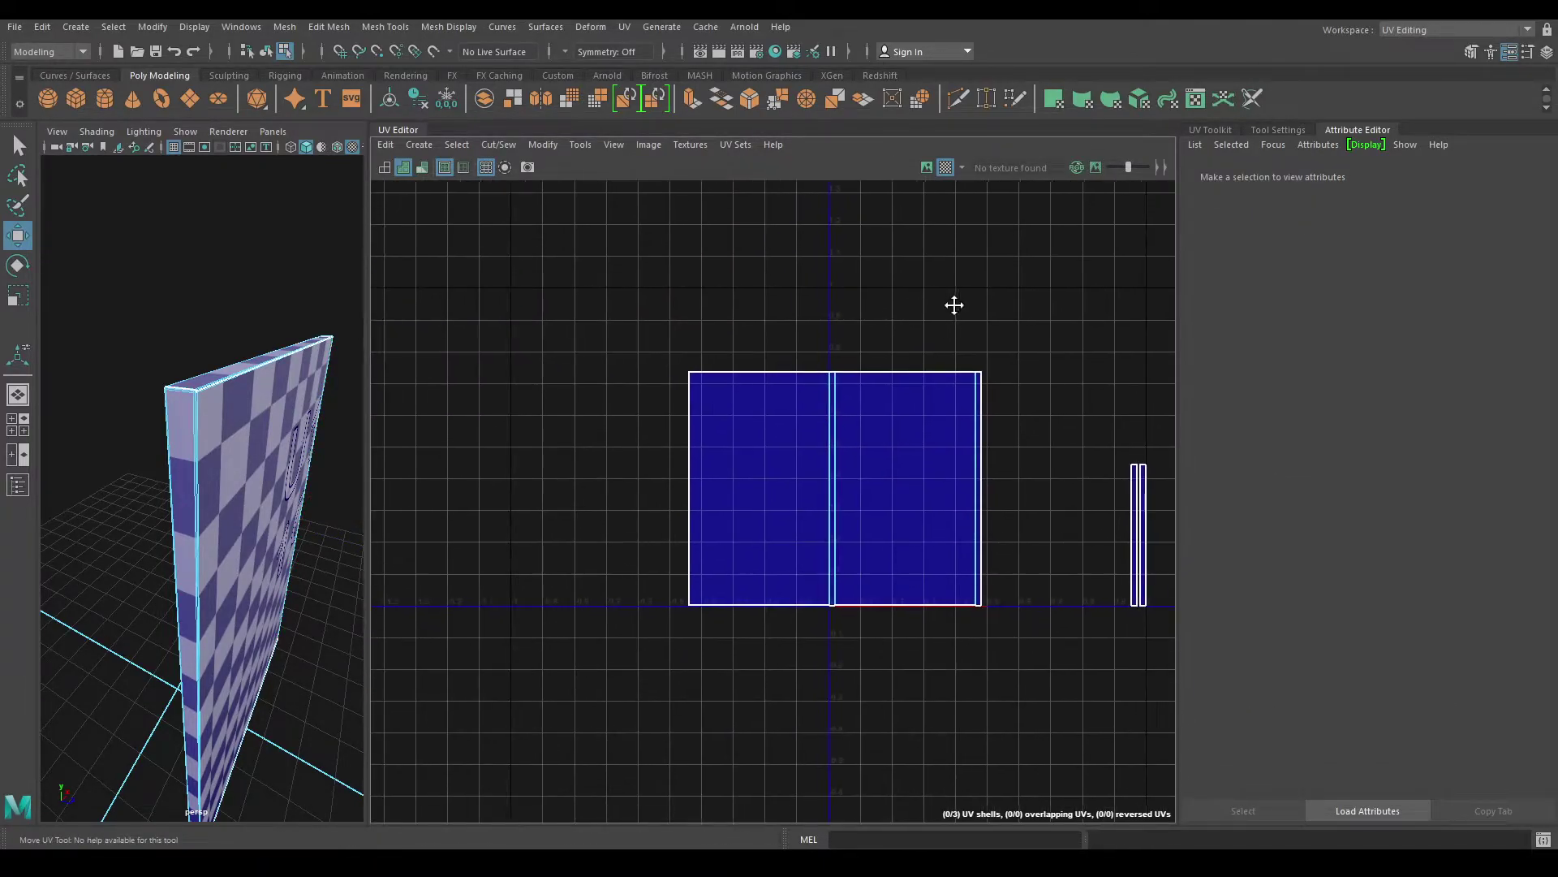
Select the upper and lower edges of the door's right-hand face shell and sew the two short end strips onto them
scroll(957, 303, up, 3)
click(904, 415)
alt+middle_drag(956, 479, 772, 306)
scroll(920, 368, down, 1)
alt+right_drag(997, 515, 1000, 487)
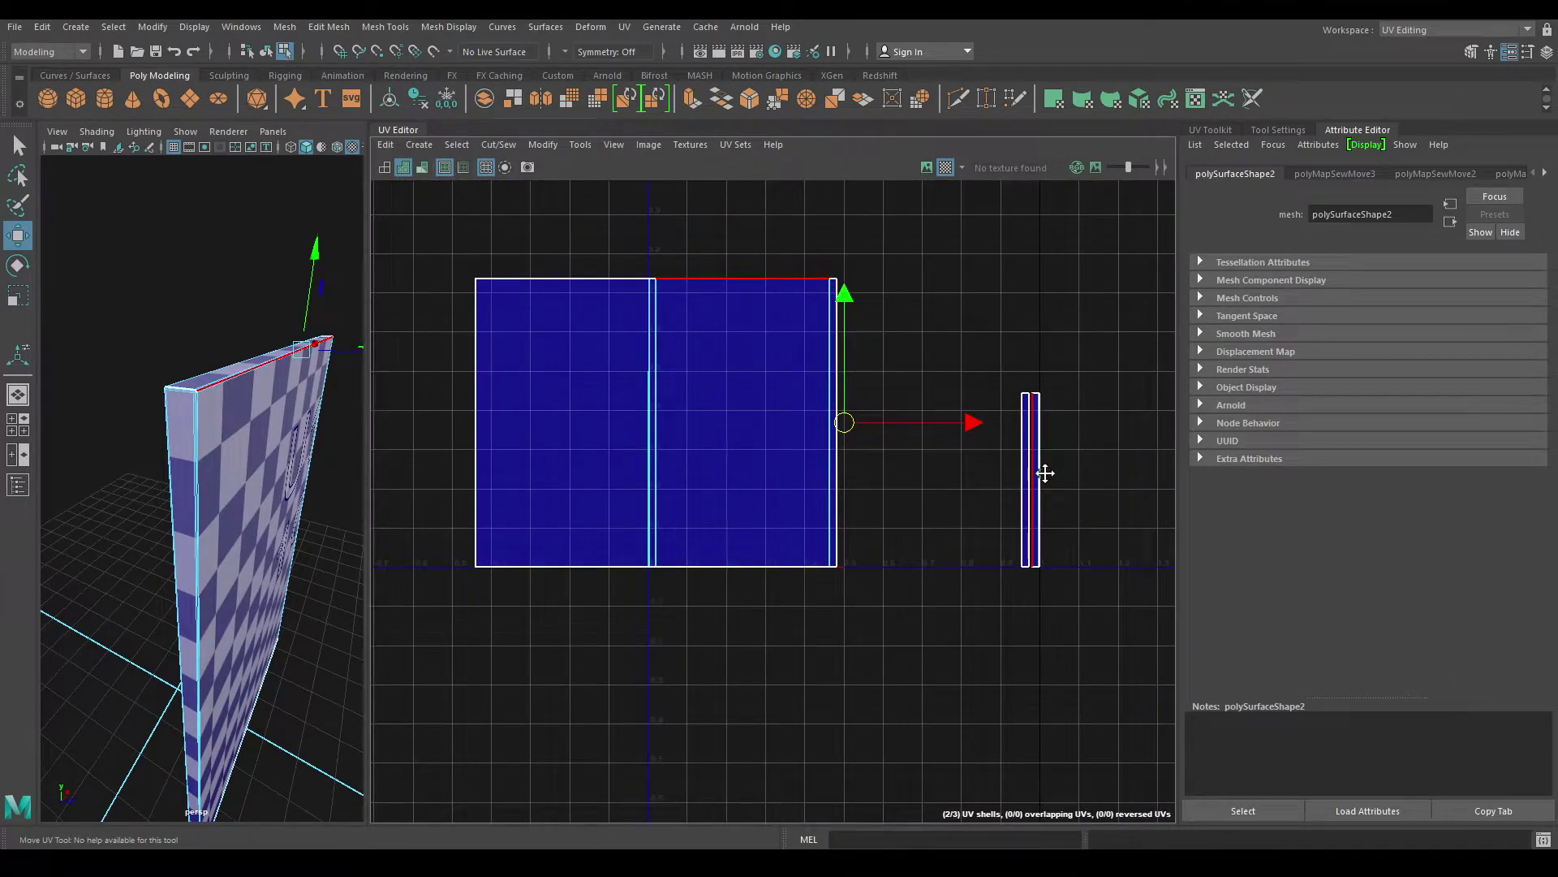
alt+middle_drag(1045, 473, 1102, 495)
click(791, 233)
click(797, 289)
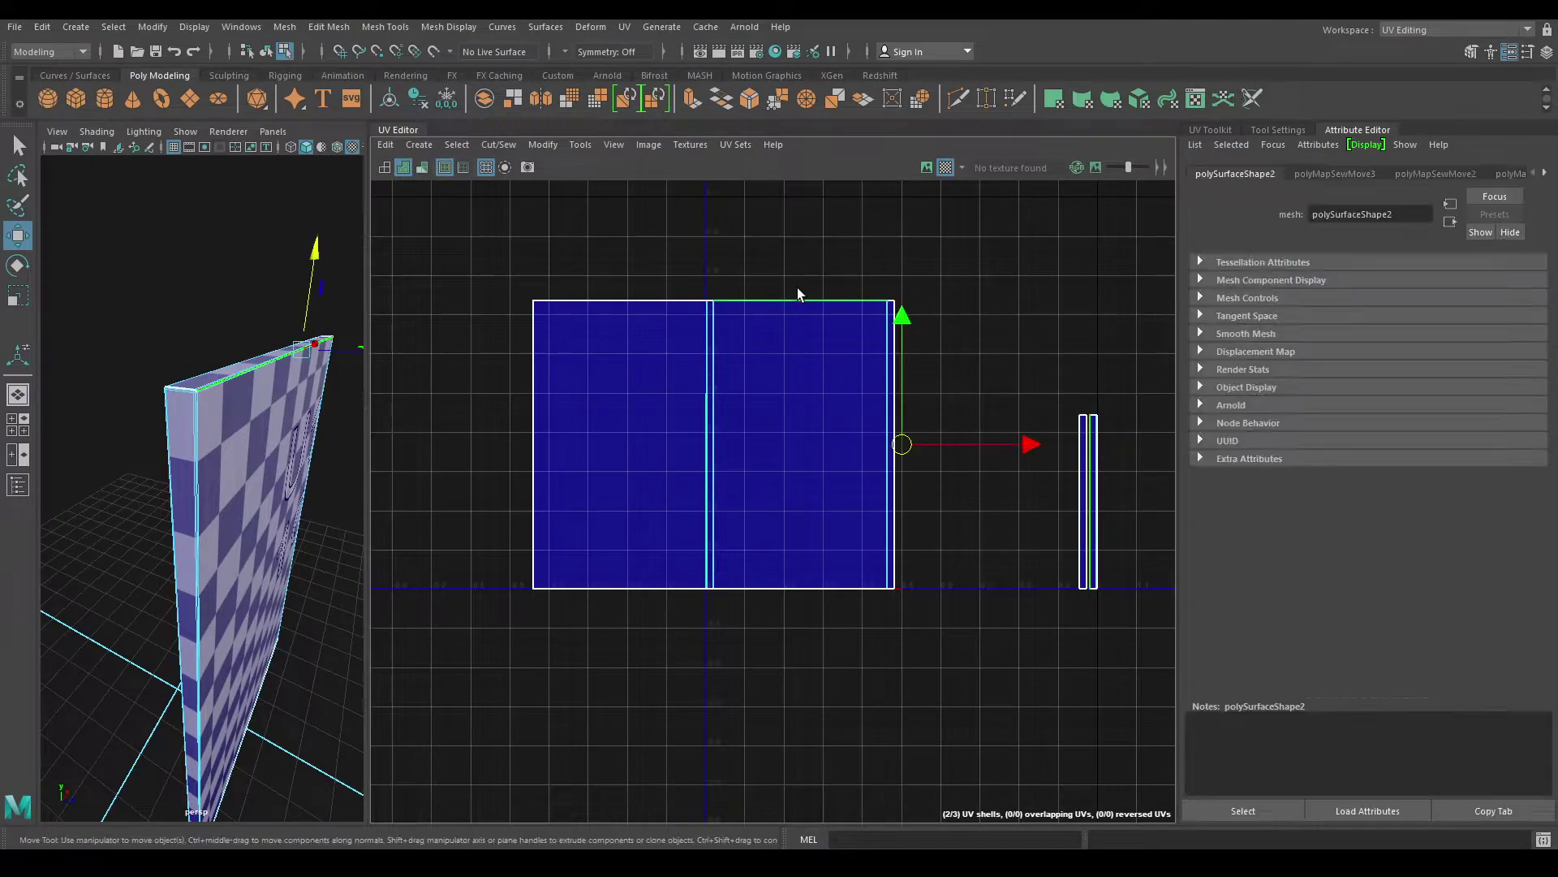
shift+click(805, 591)
shift+right_click(809, 468)
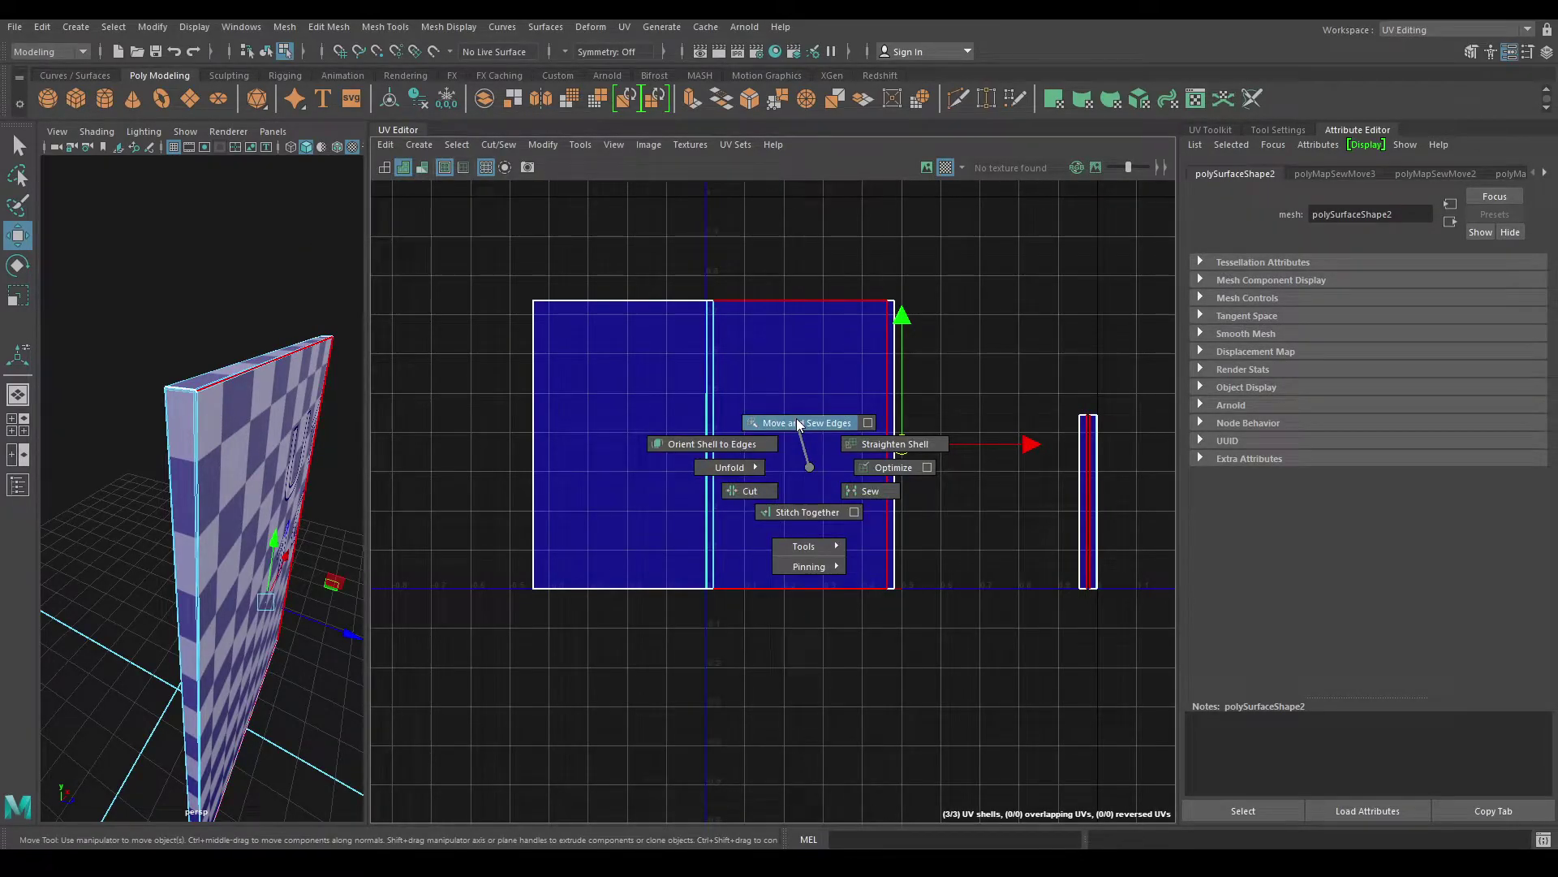
shift+right_drag(797, 420, 799, 418)
Select the door's complete UV shell and lay it out in the UV space
right_drag(814, 296, 654, 307)
click(763, 357)
shift+right_click(811, 249)
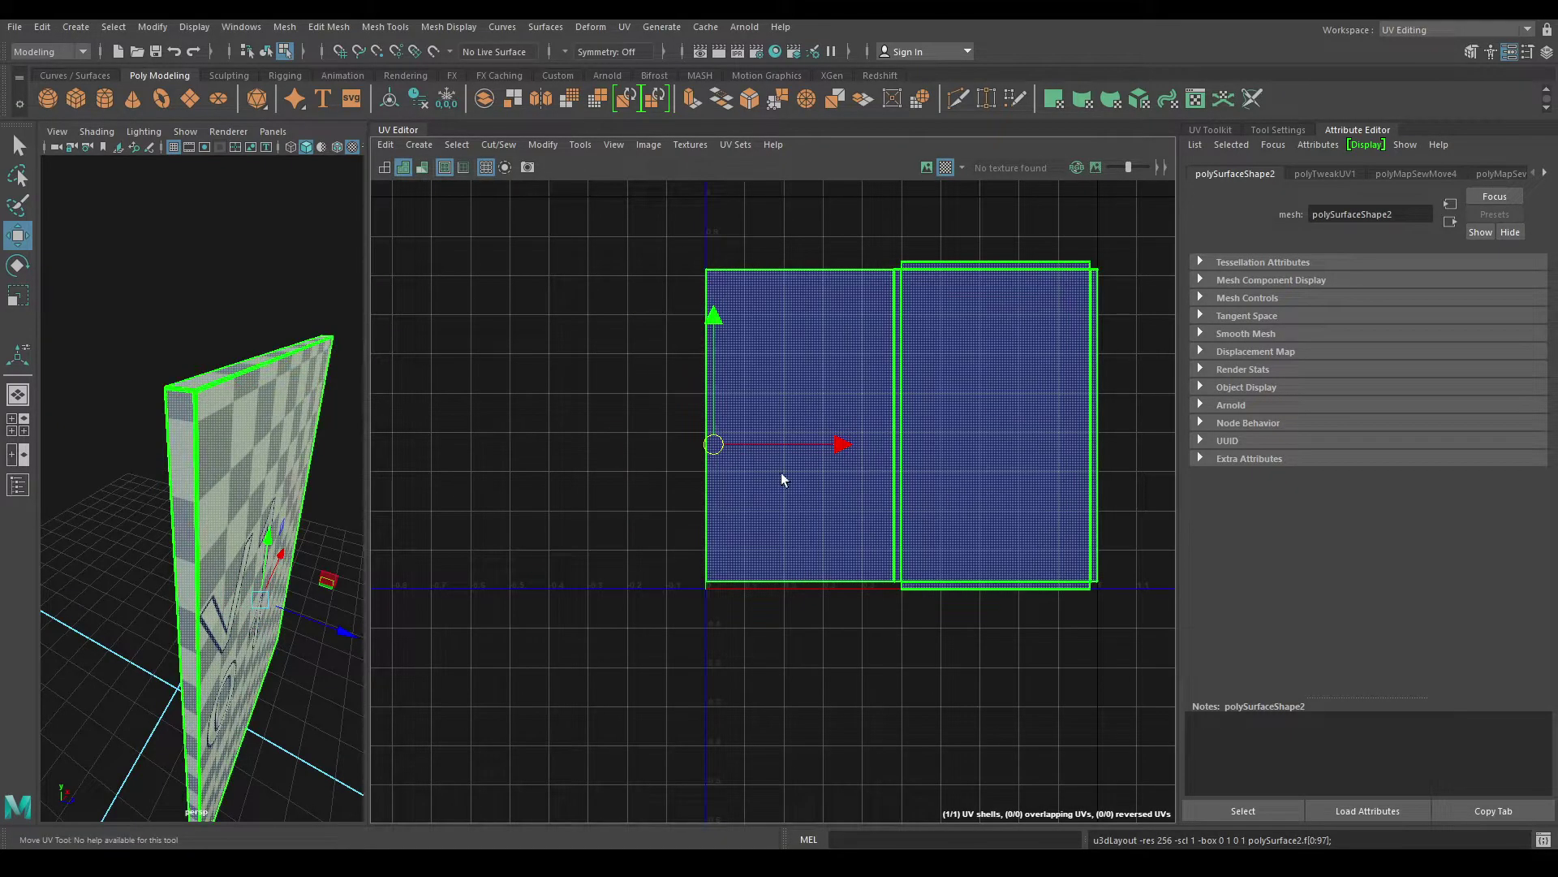
Return to object mode and unhide the other vault parts
key(f)
alt+drag(349, 487, 226, 490)
scroll(225, 491, down, 5)
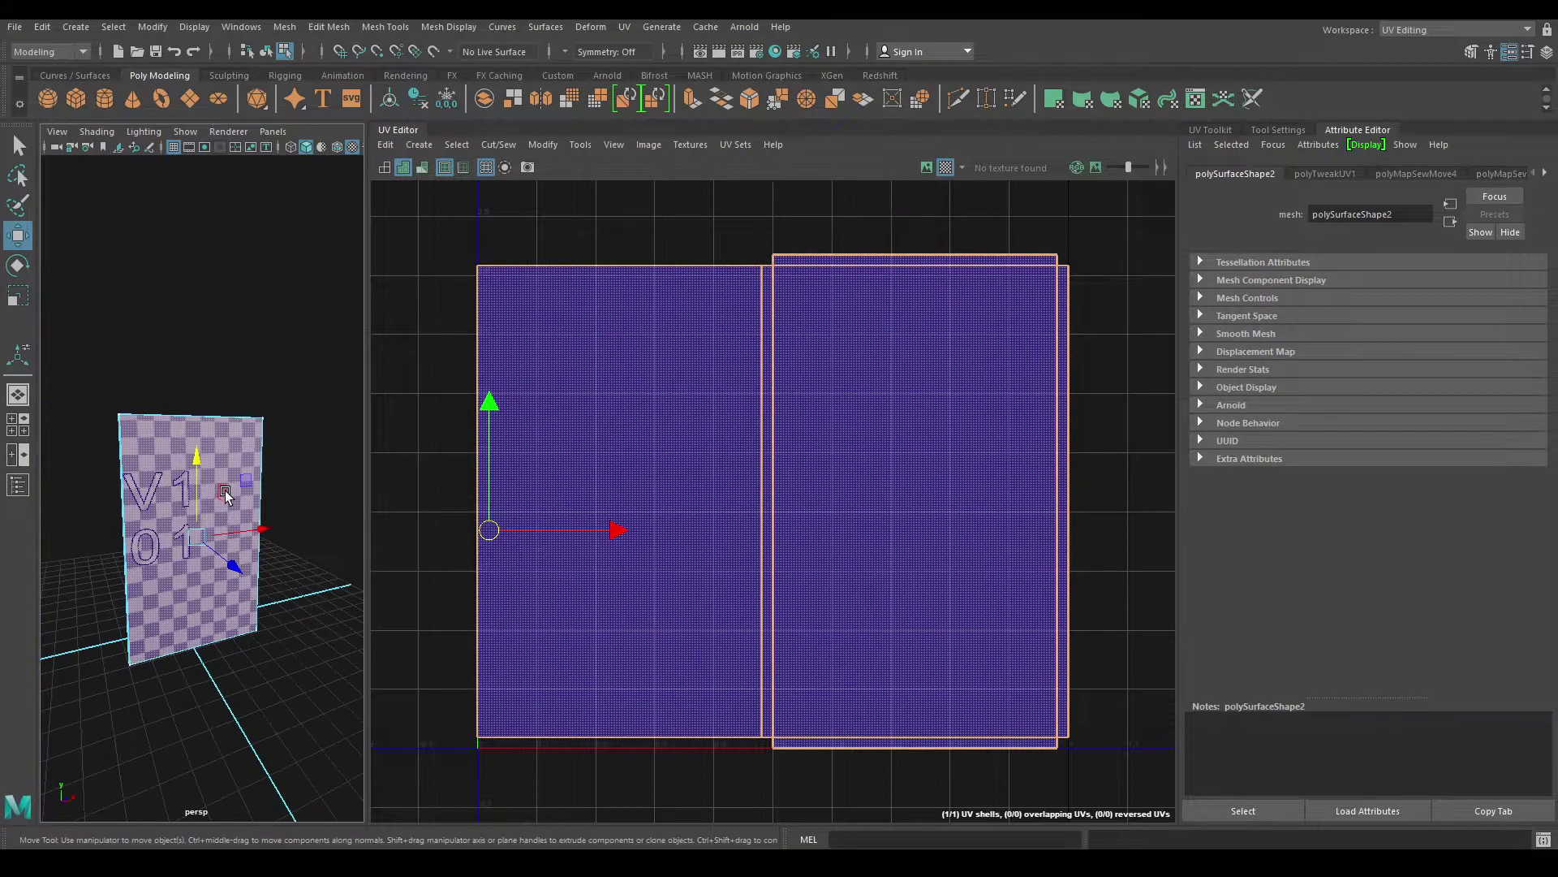
right_drag(228, 463, 275, 382)
click(275, 382)
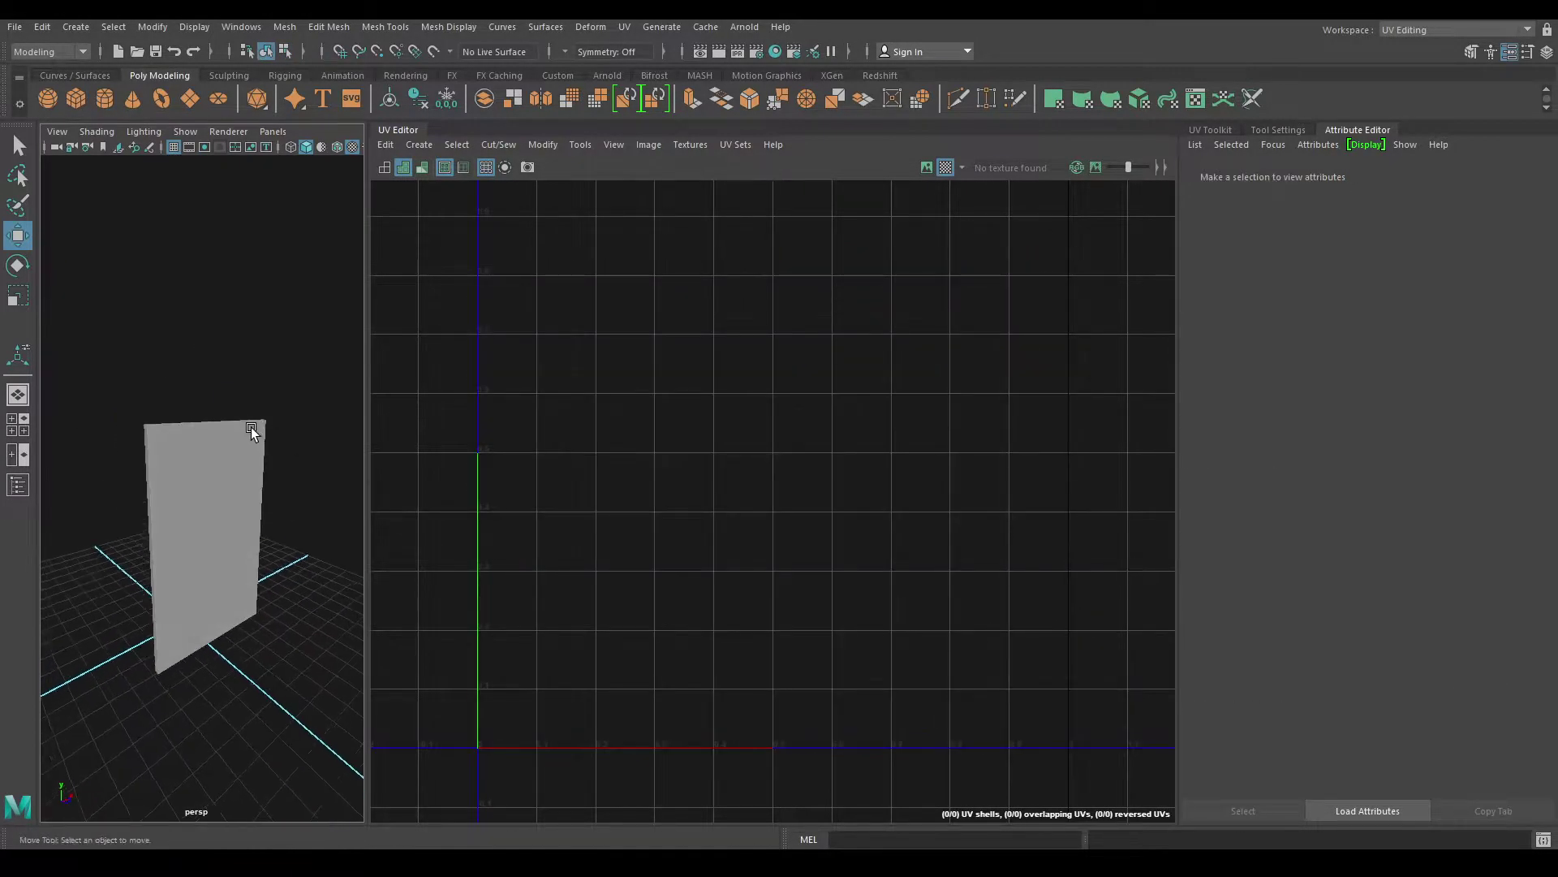
scroll(247, 454, up, 5)
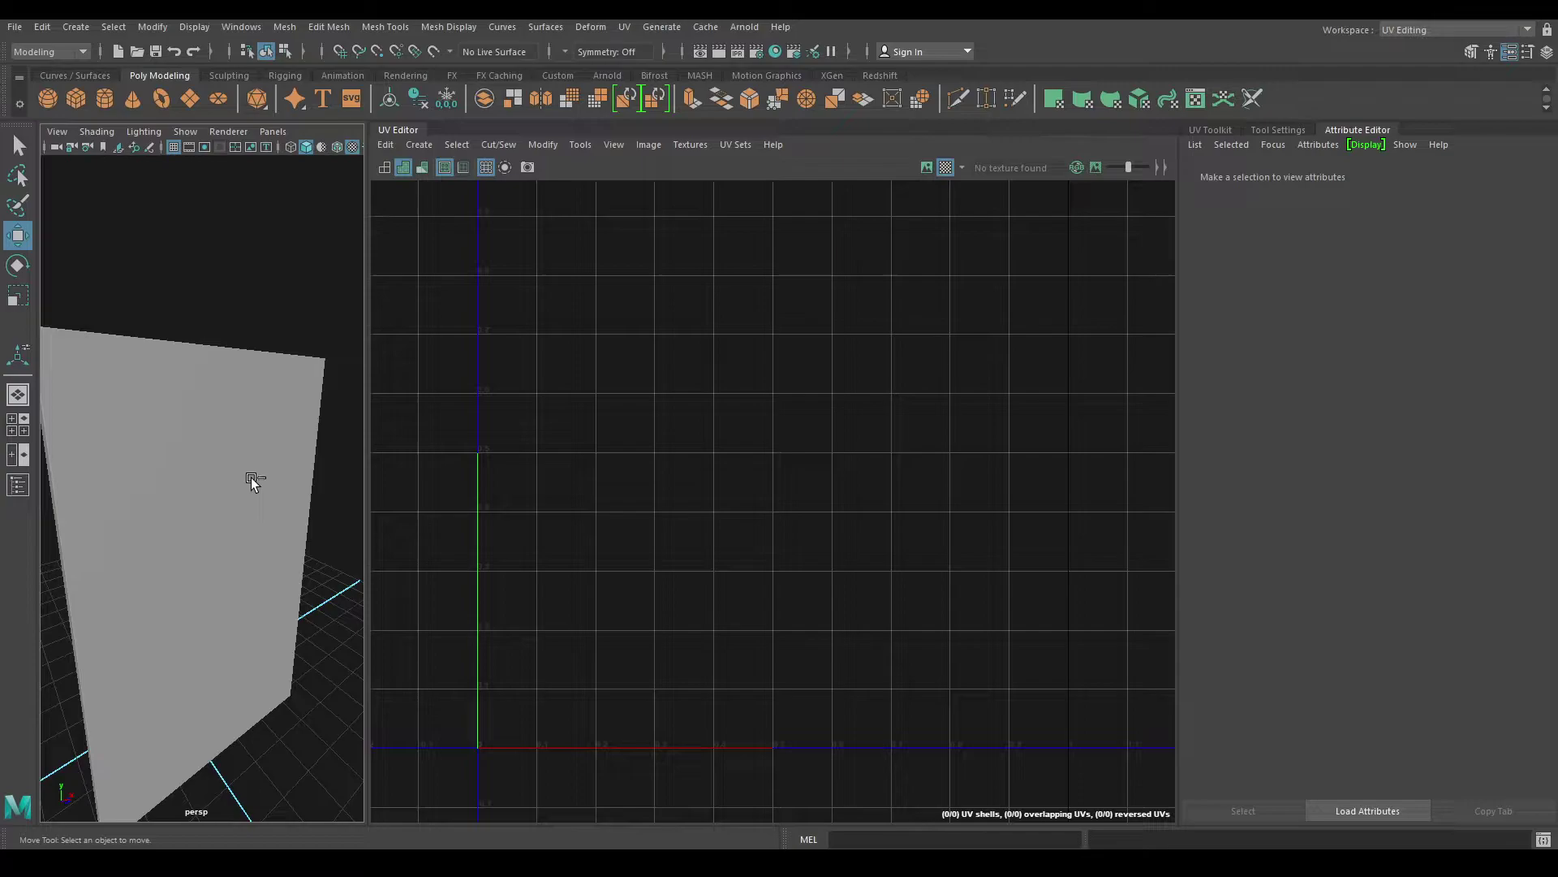
scroll(251, 477, down, 2)
scroll(174, 365, down, 5)
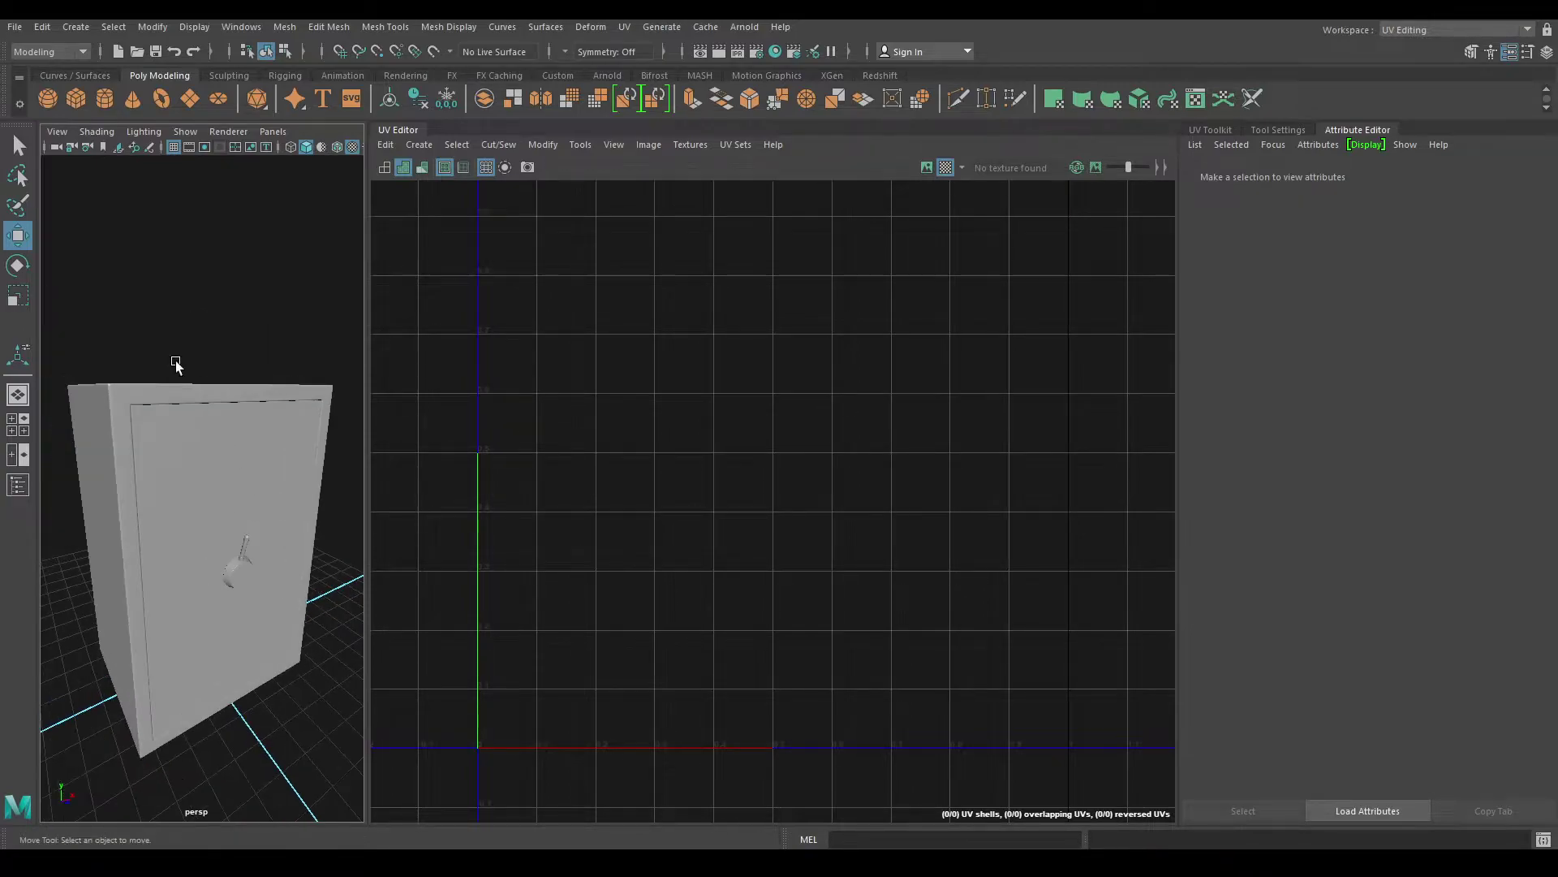
Select the vault body and hide all unselected objects
click(169, 390)
alt+drag(240, 372, 193, 408)
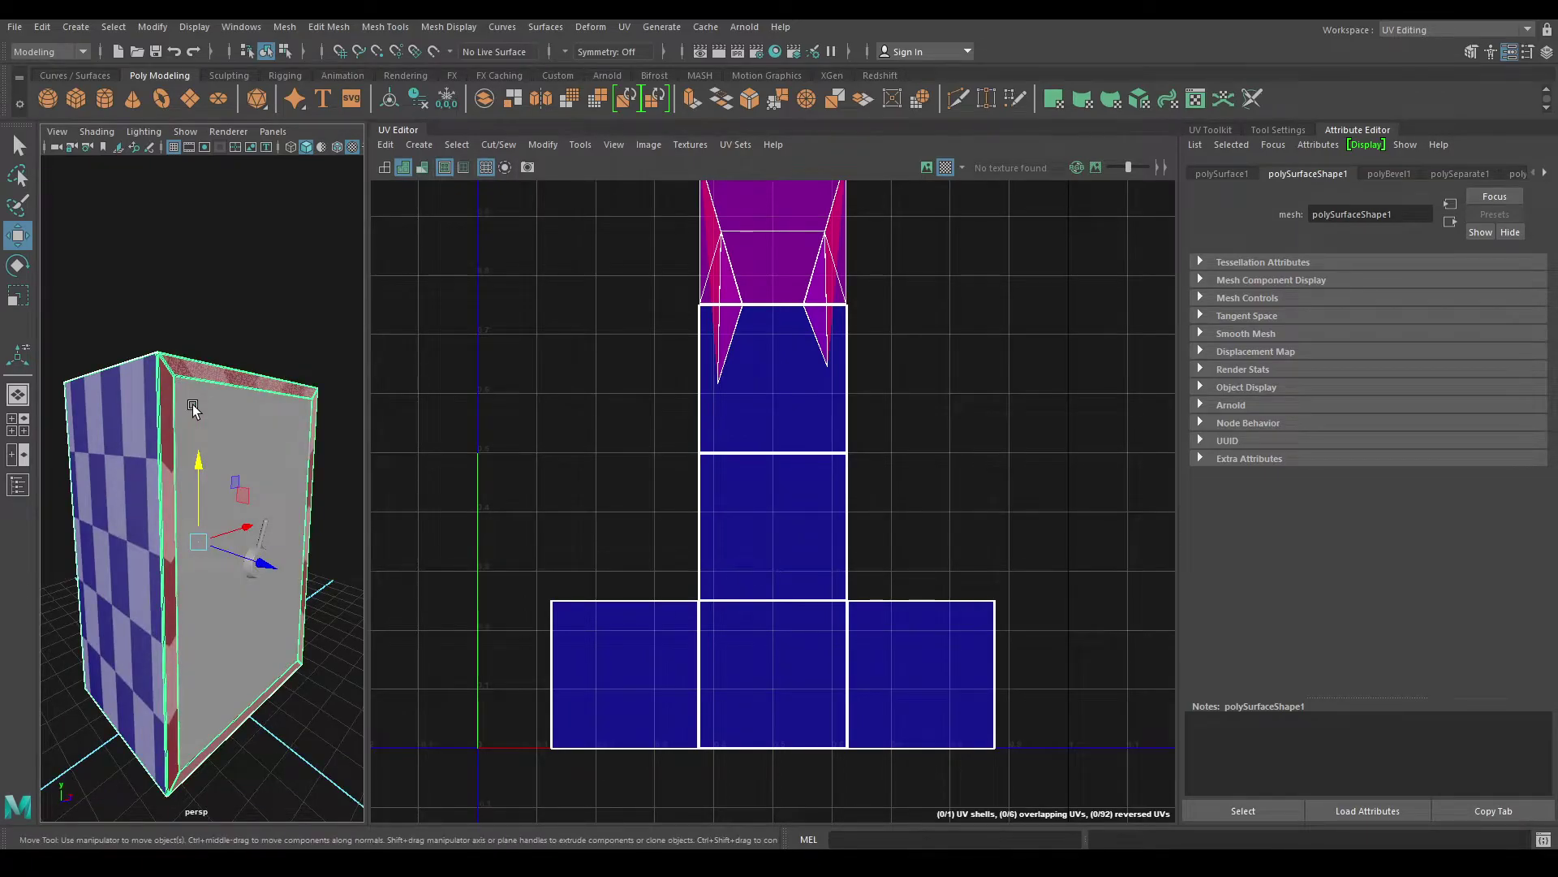
key(ctrl+1)
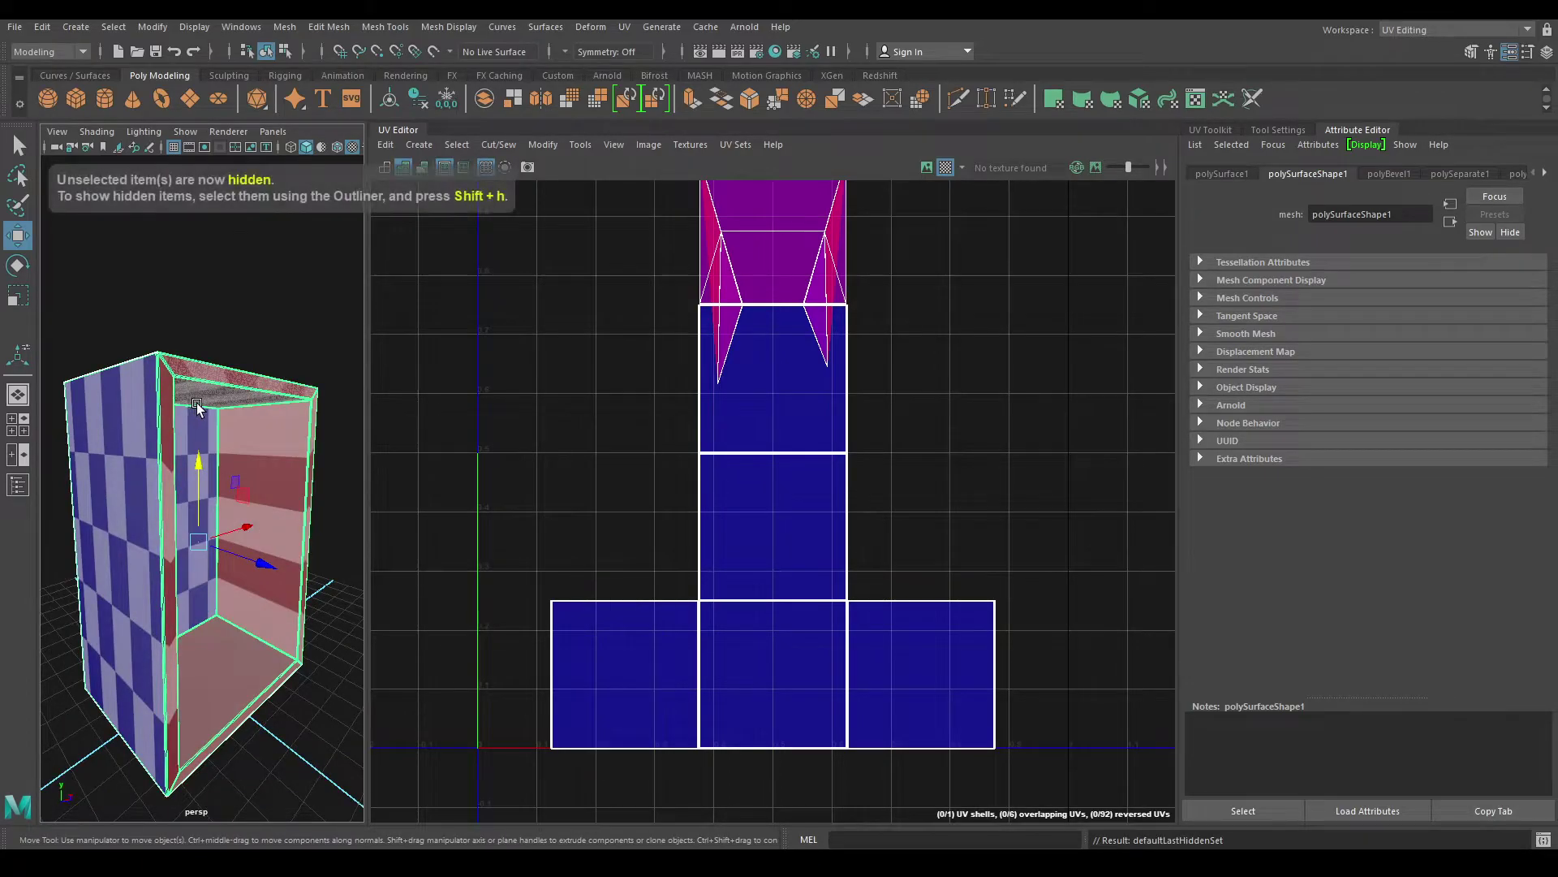
alt+drag(203, 406, 213, 428)
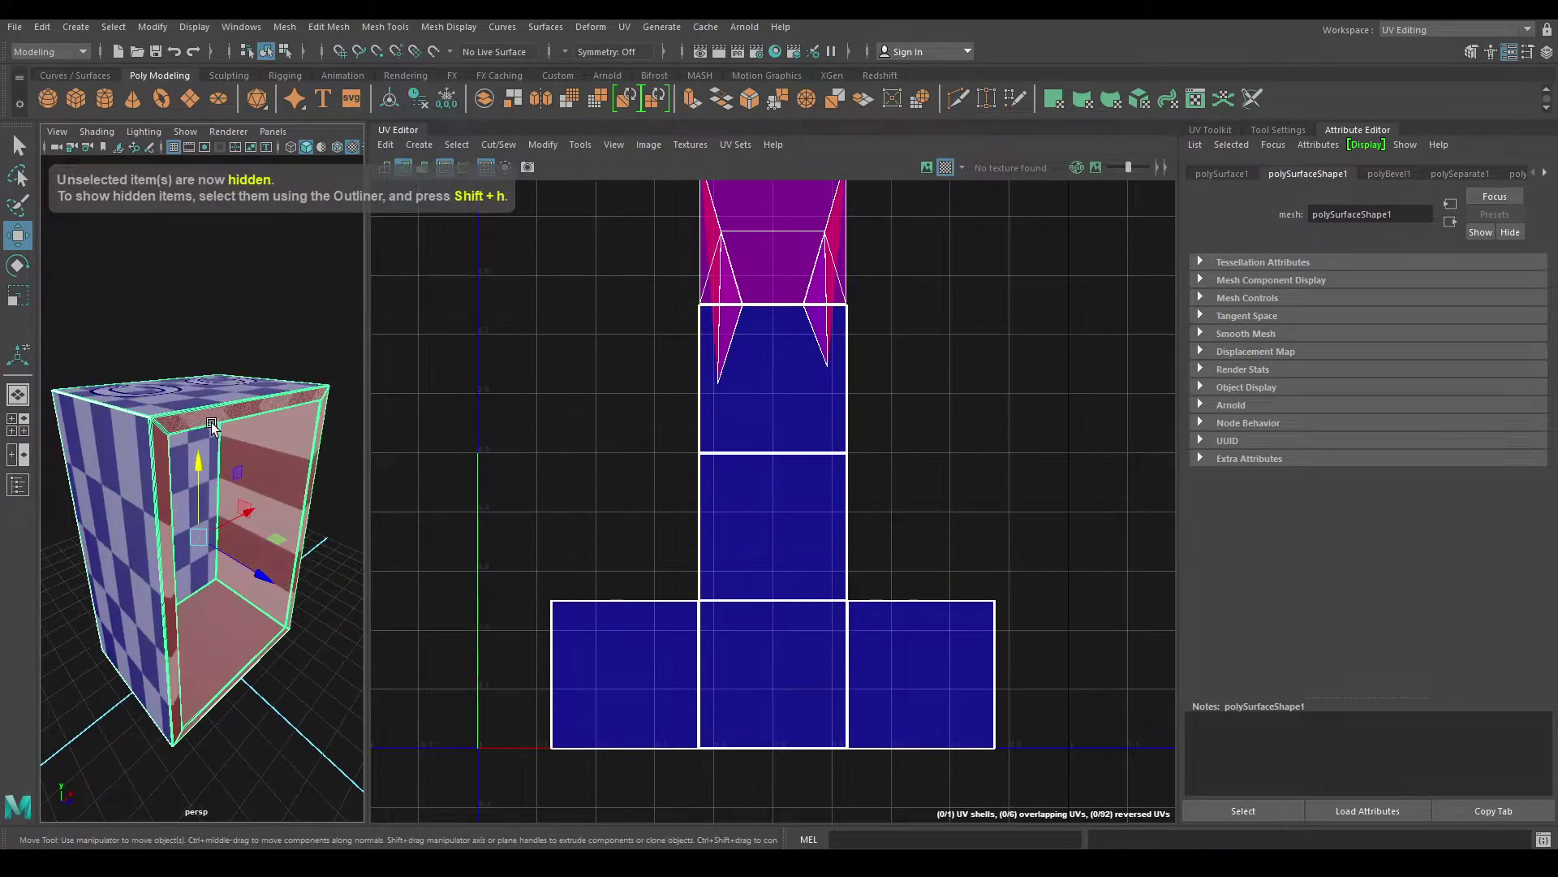
Generate new UVs for the vault body with an automatic projection
click(421, 142)
click(445, 208)
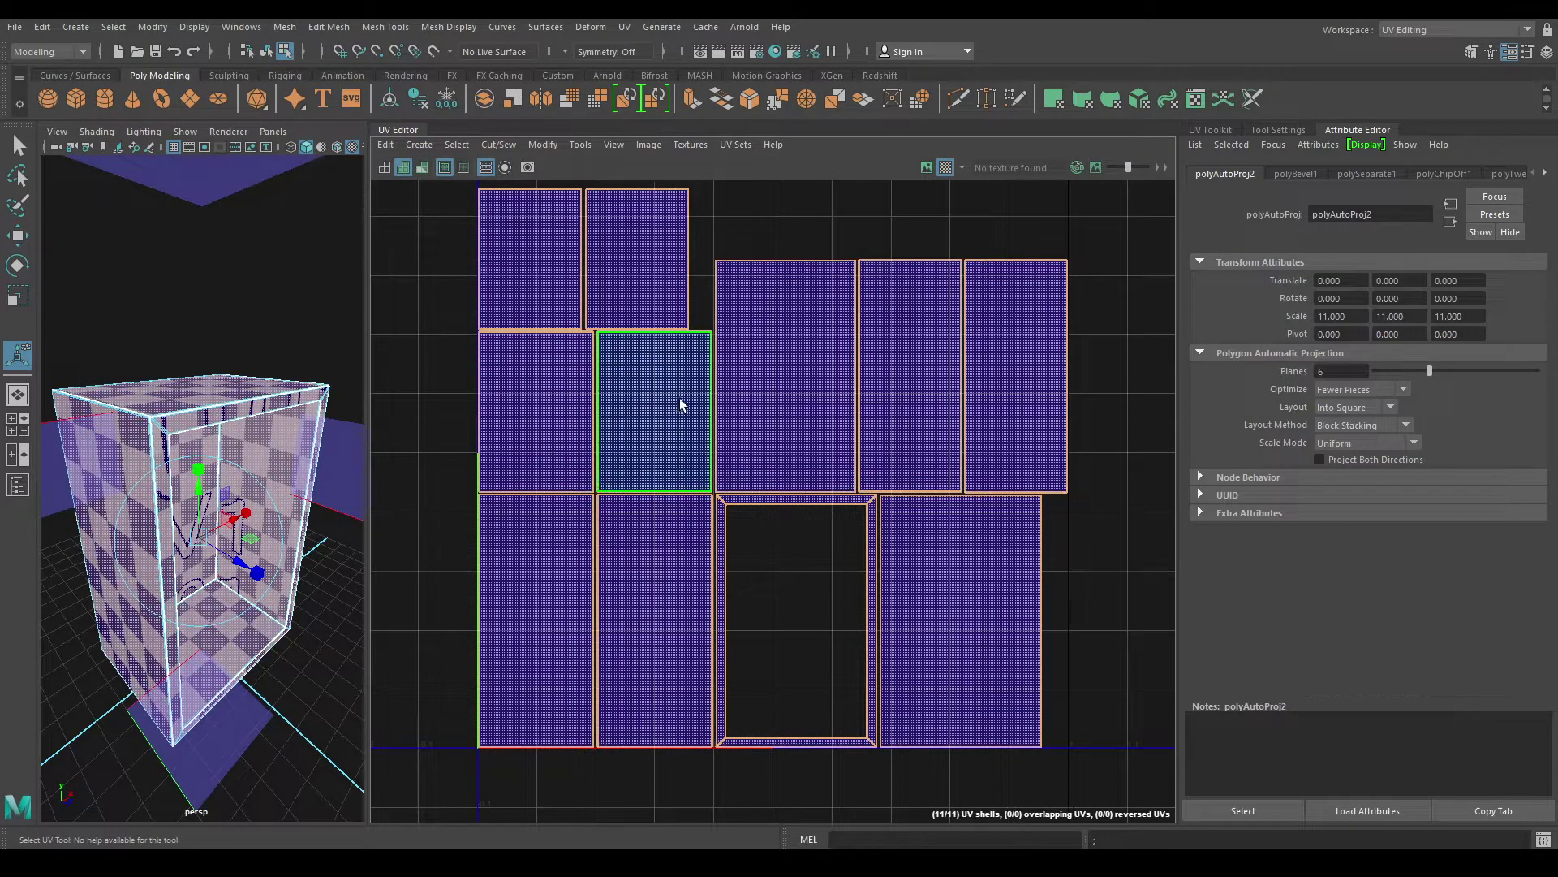
alt+right_drag(677, 337, 725, 399)
alt+middle_drag(725, 400, 772, 536)
alt+right_drag(718, 402, 745, 460)
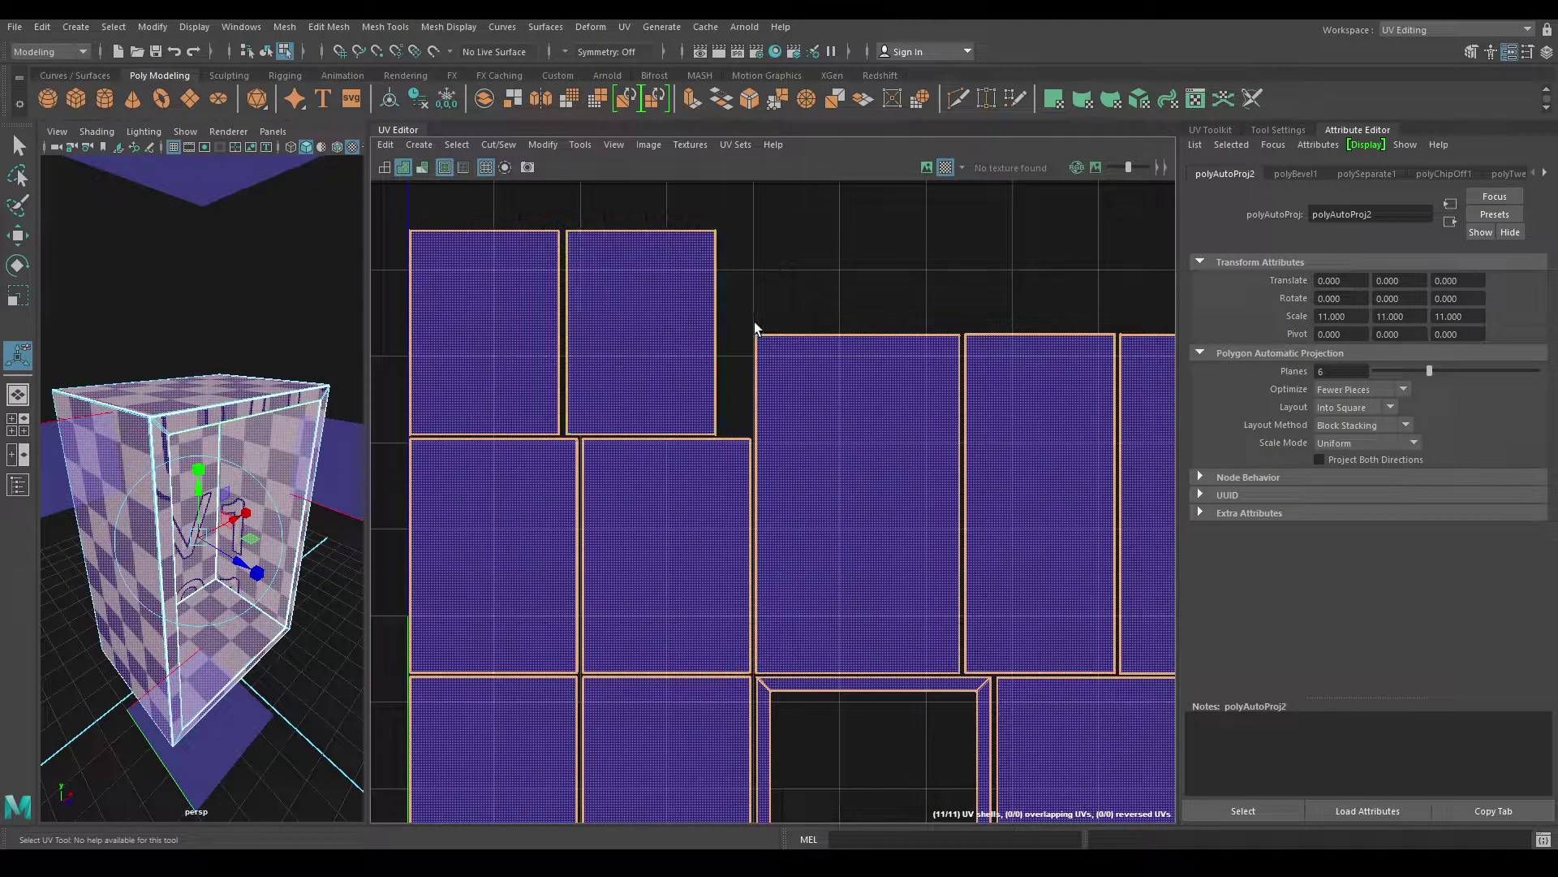
Identify the UV shell of the vault body's outer back panel and move it into empty space away from the other shells
right_drag(914, 304, 914, 262)
alt+middle_drag(975, 299, 949, 304)
alt+right_drag(949, 305, 727, 276)
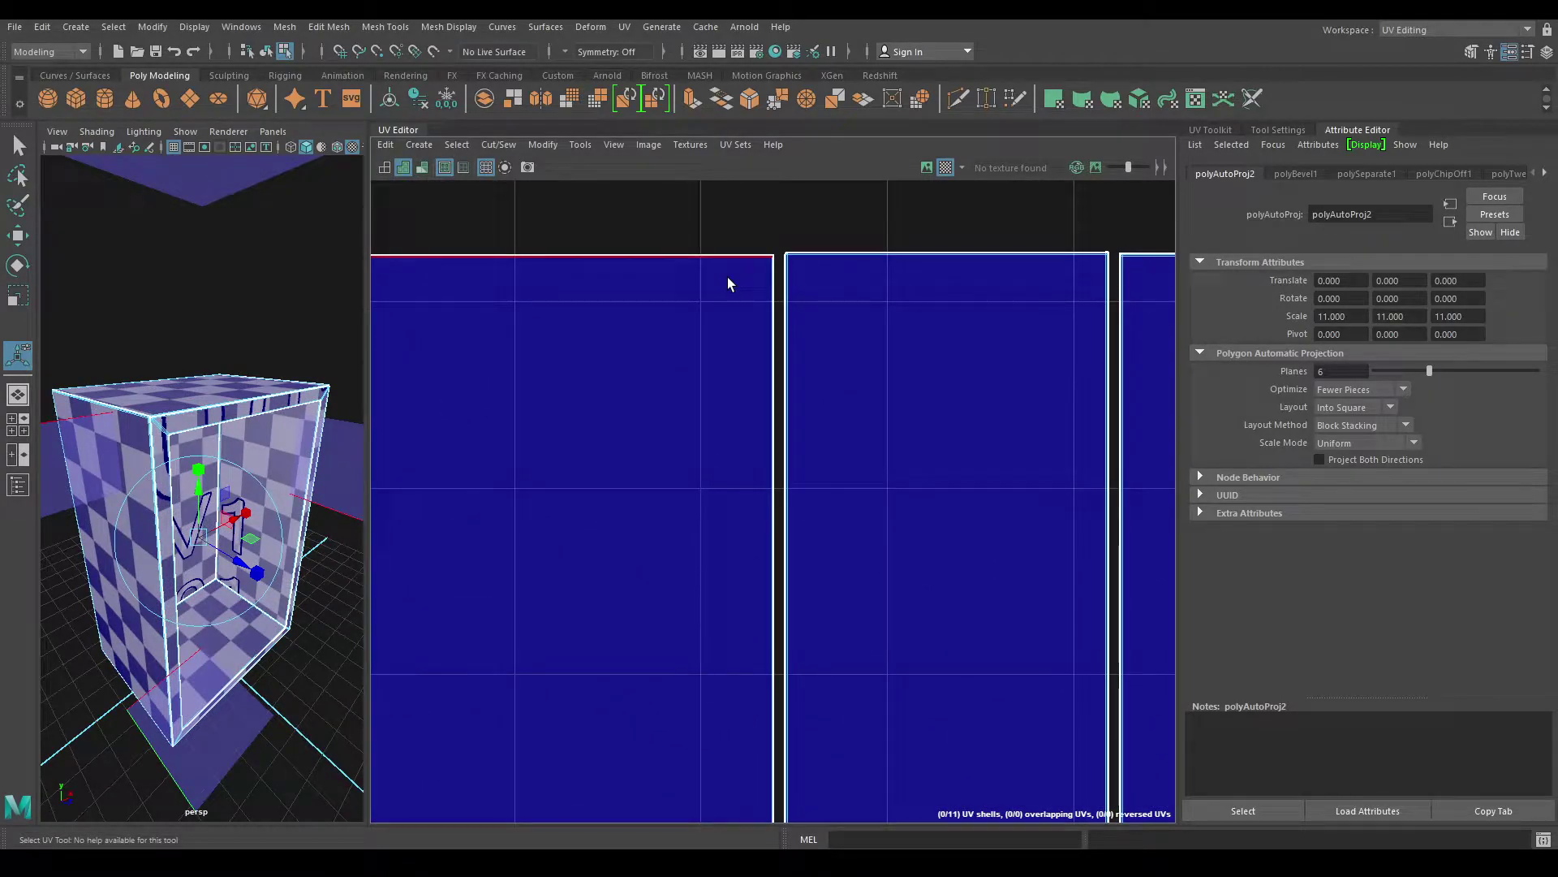
alt+right_drag(830, 547, 758, 428)
alt+middle_drag(758, 428, 968, 438)
alt+right_drag(968, 438, 747, 251)
alt+middle_drag(950, 490, 744, 379)
alt+right_drag(744, 379, 736, 320)
right_drag(736, 320, 725, 315)
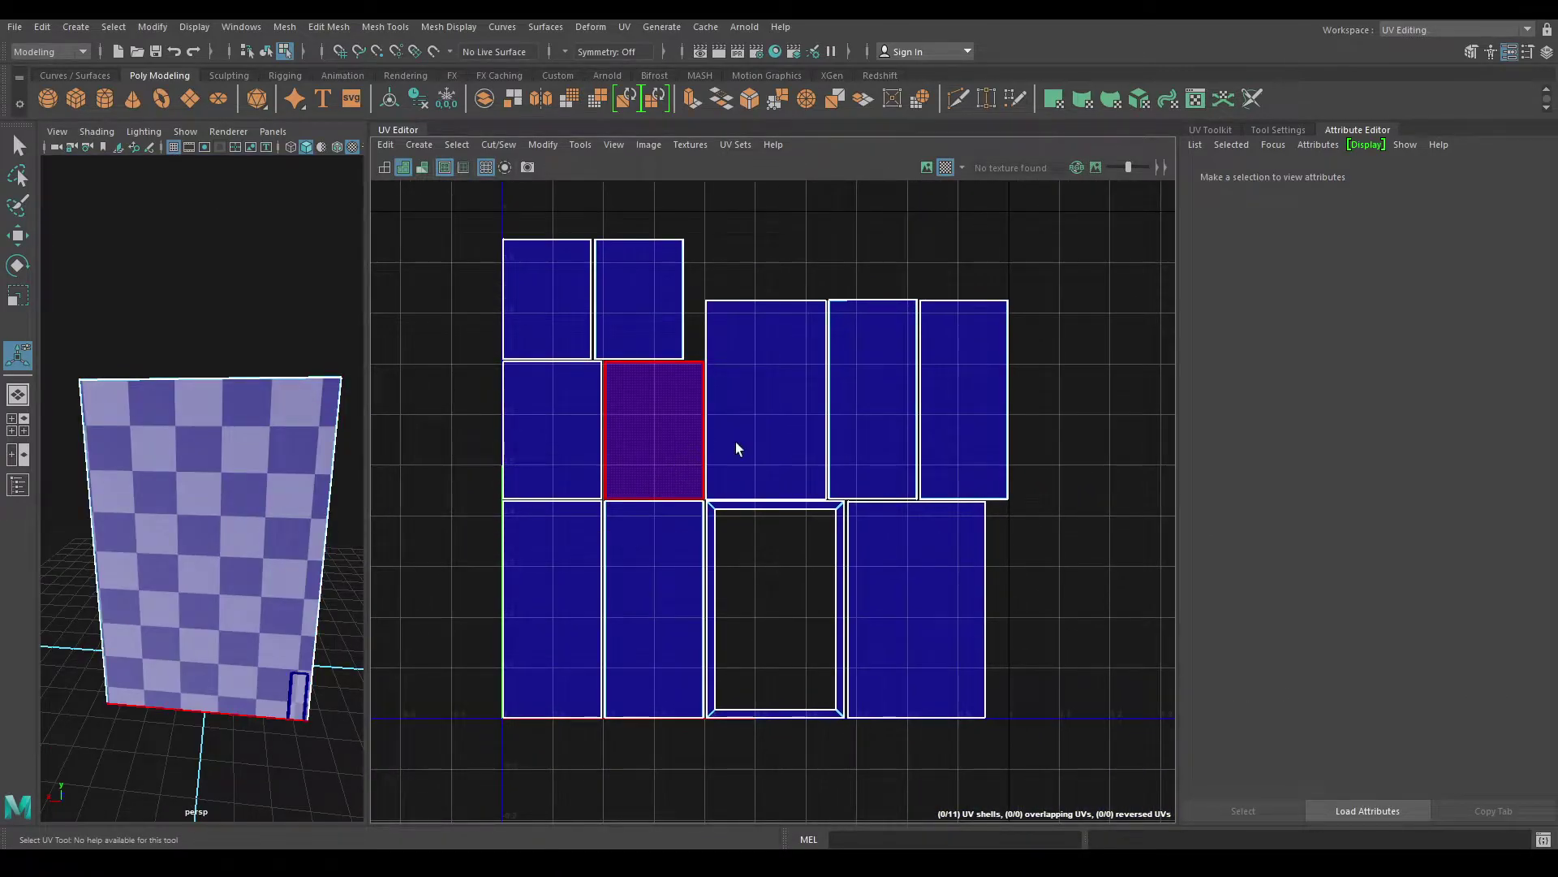
click(940, 571)
alt+middle_drag(940, 571, 726, 528)
key(w)
drag(747, 526, 967, 519)
Select both long edges of the outer back panel's shell and sew the two outer side panels onto them
right_drag(887, 412, 886, 351)
alt+right_drag(901, 459, 897, 353)
alt+middle_drag(899, 354, 921, 328)
click(1009, 435)
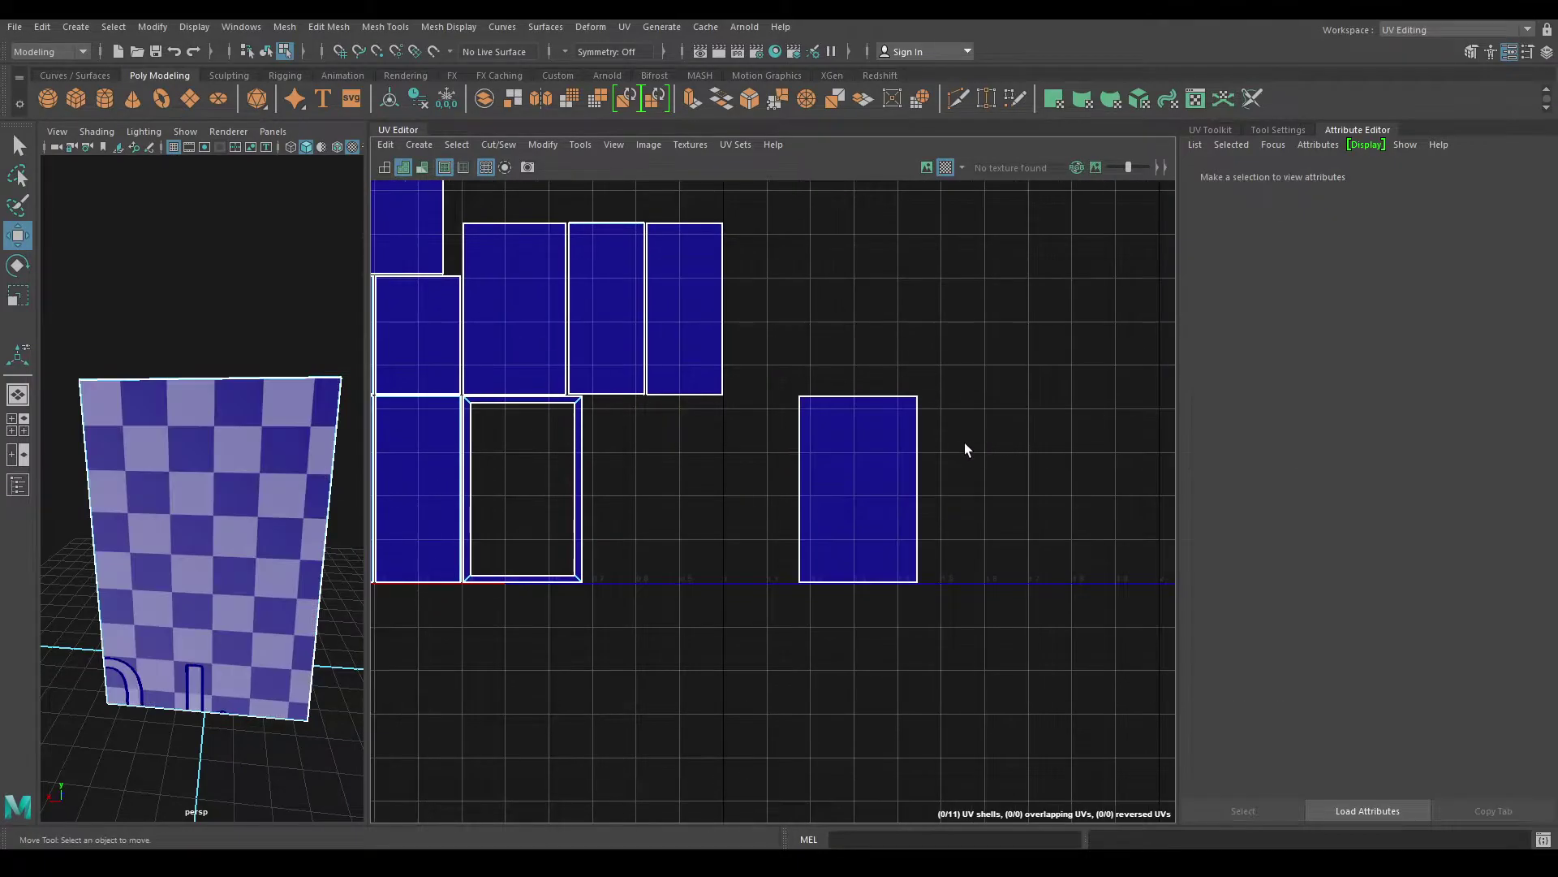
click(922, 460)
shift+click(792, 447)
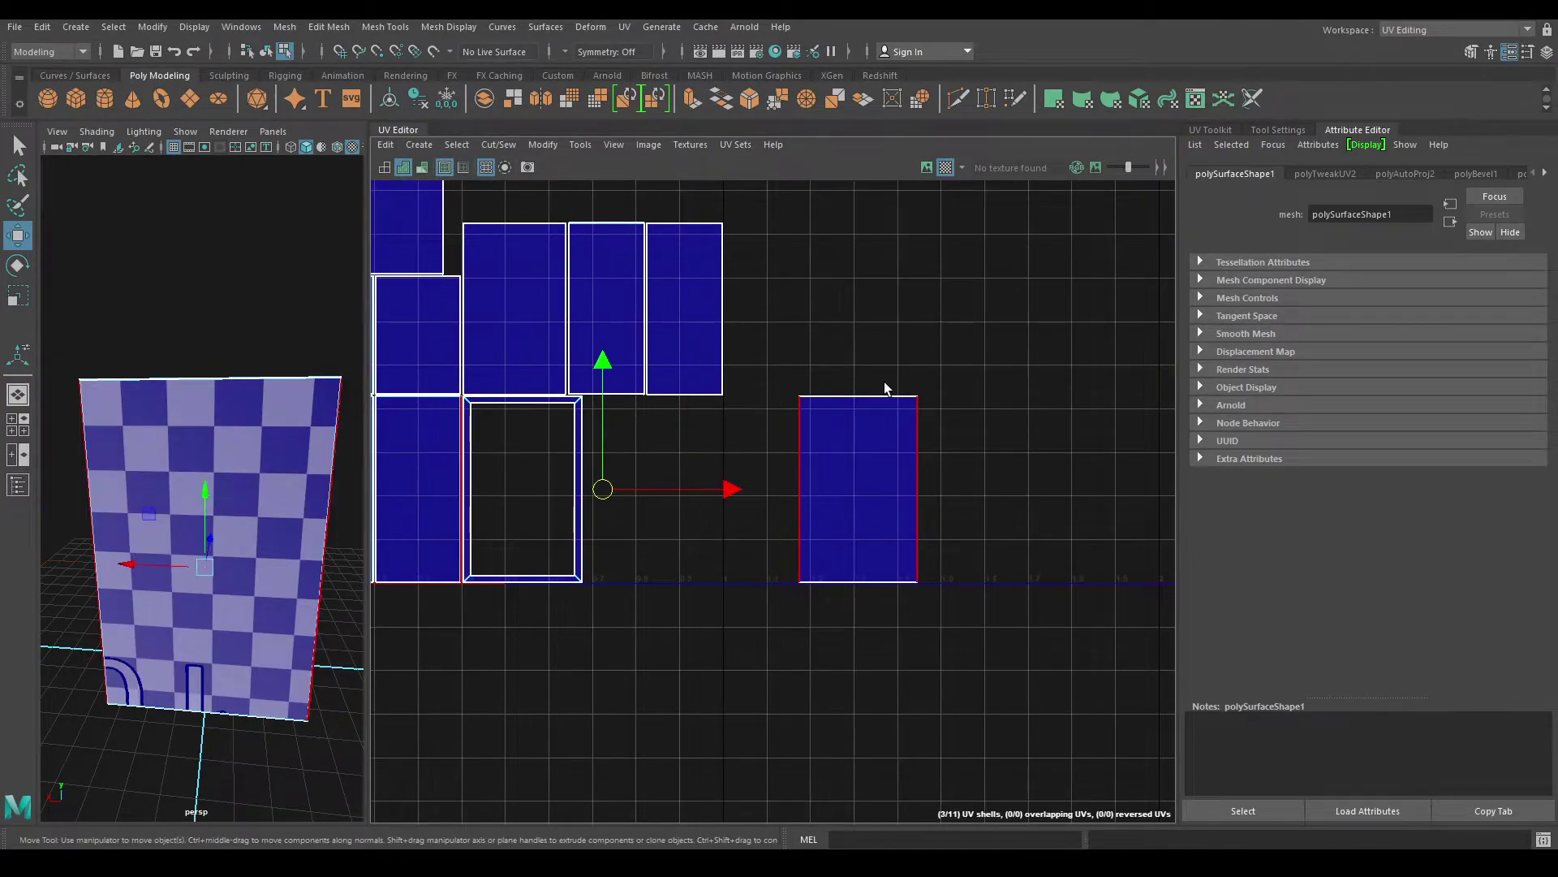
shift+right_click(884, 383)
shift+right_drag(880, 347, 795, 299)
Move the joined three-panel exterior shell into empty space to the left of the other shells
alt+middle_drag(796, 299, 1000, 323)
alt+middle_drag(610, 474, 748, 468)
right_drag(678, 476, 632, 452)
click(675, 502)
drag(689, 505, 581, 423)
Sew the outer top and bottom panels onto the short edges of the exterior back panel's shell
alt+drag(214, 464, 97, 481)
alt+right_drag(97, 480, 207, 489)
alt+drag(207, 489, 173, 524)
alt+right_drag(173, 524, 210, 404)
right_drag(580, 330, 590, 287)
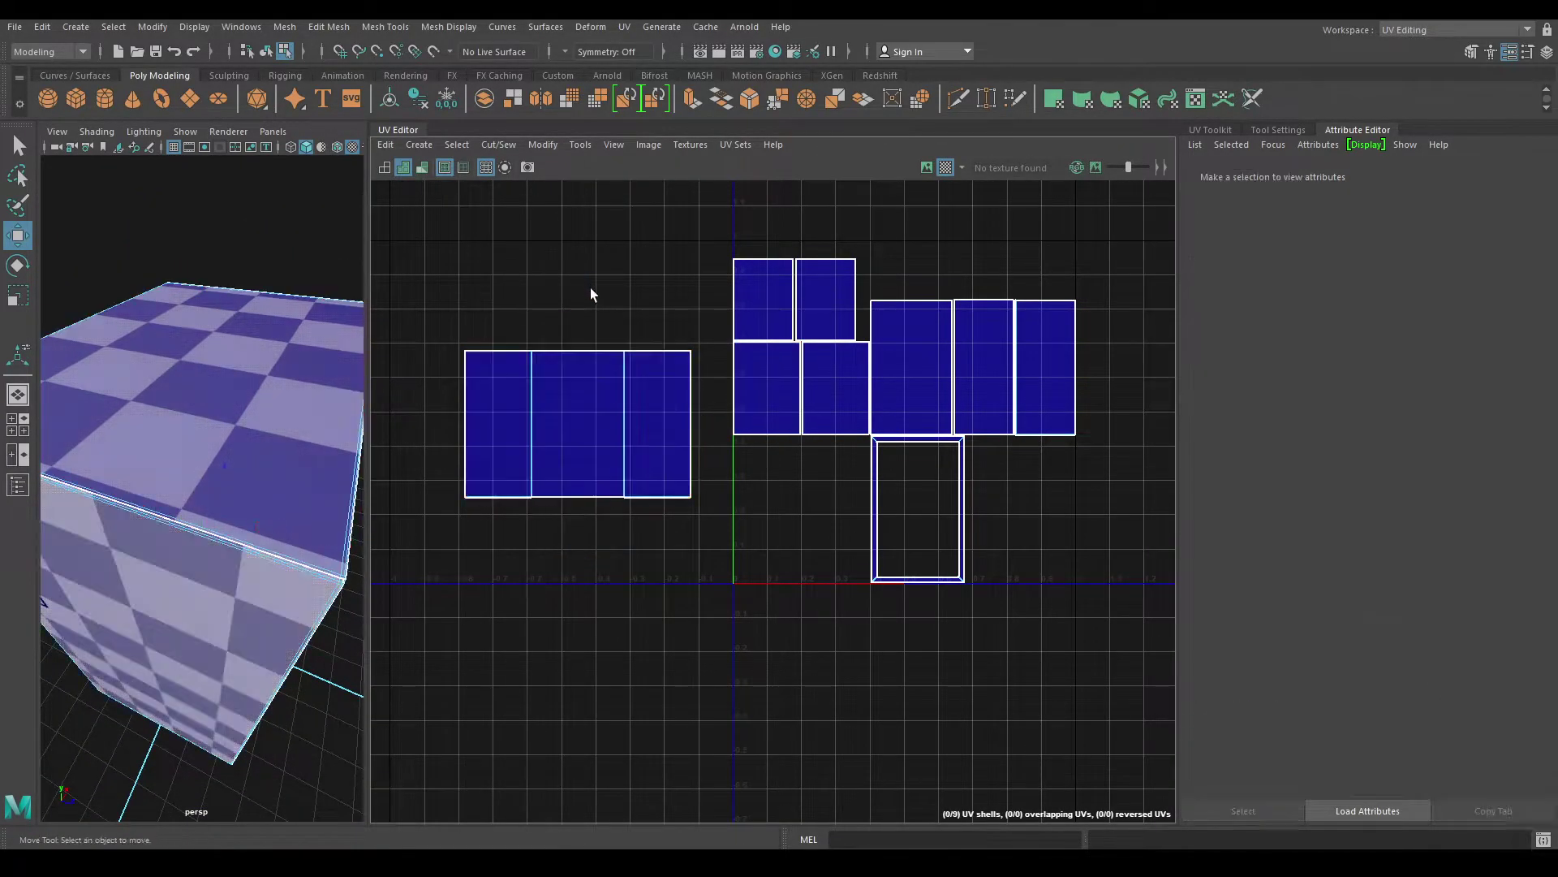
click(579, 348)
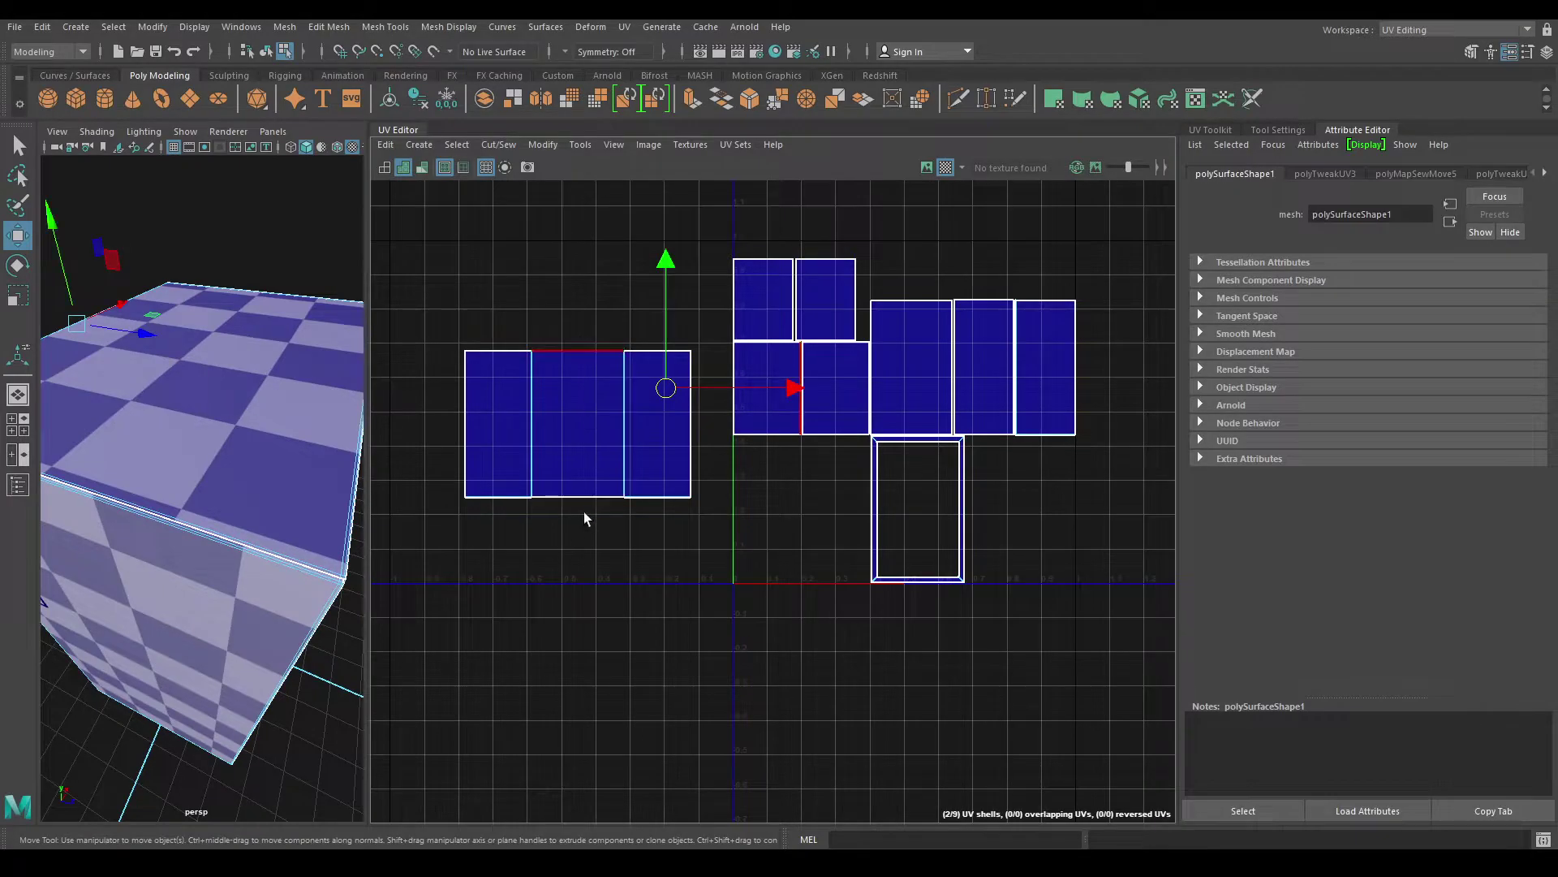
shift+right_drag(598, 565, 602, 571)
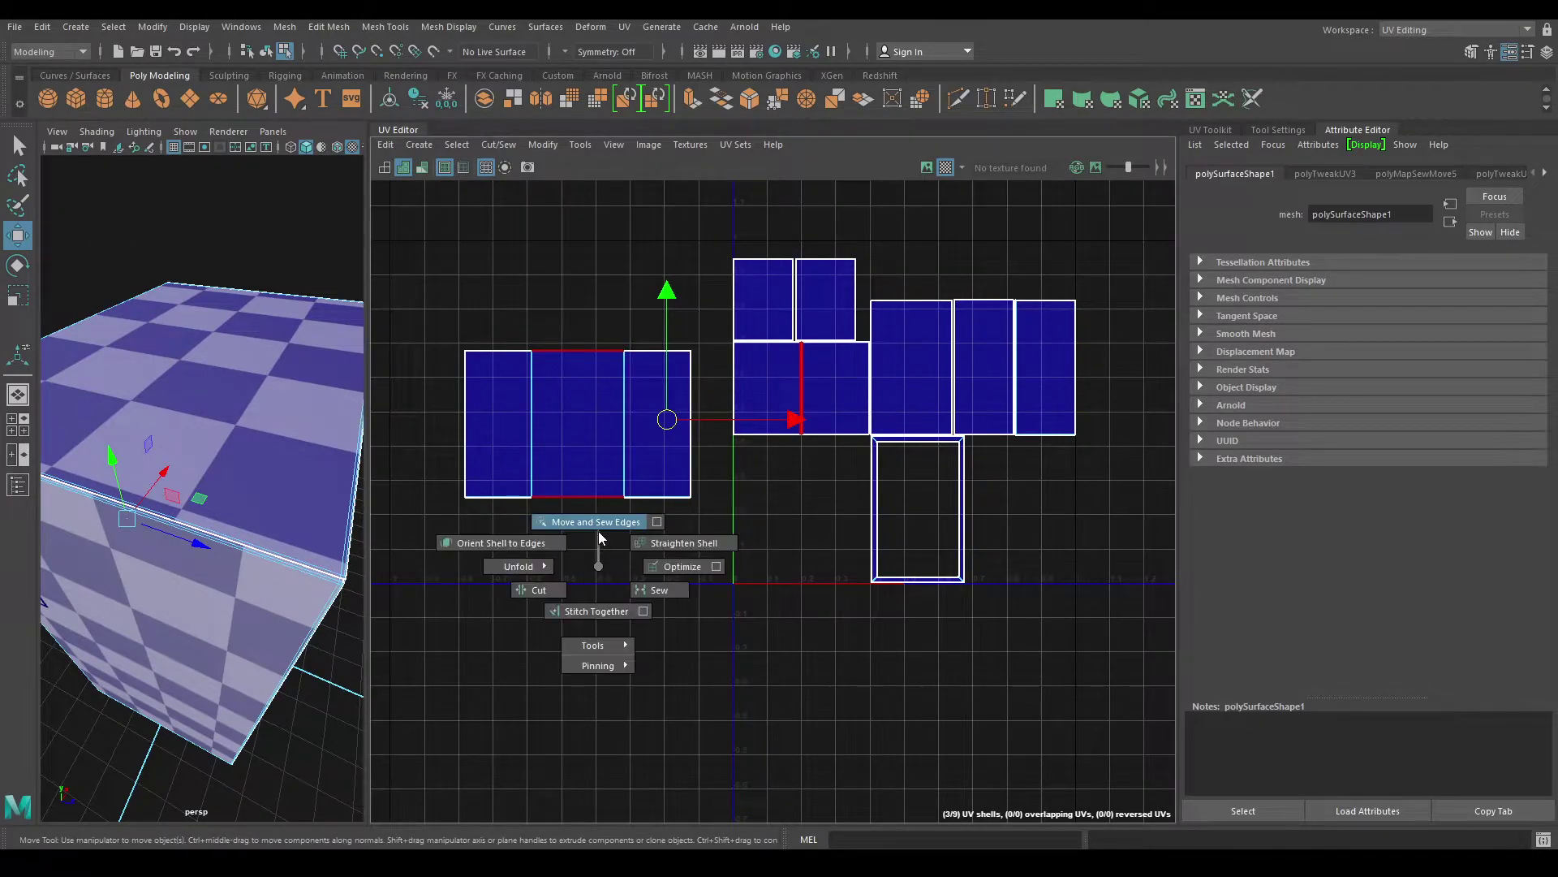
shift+right_drag(596, 518, 596, 517)
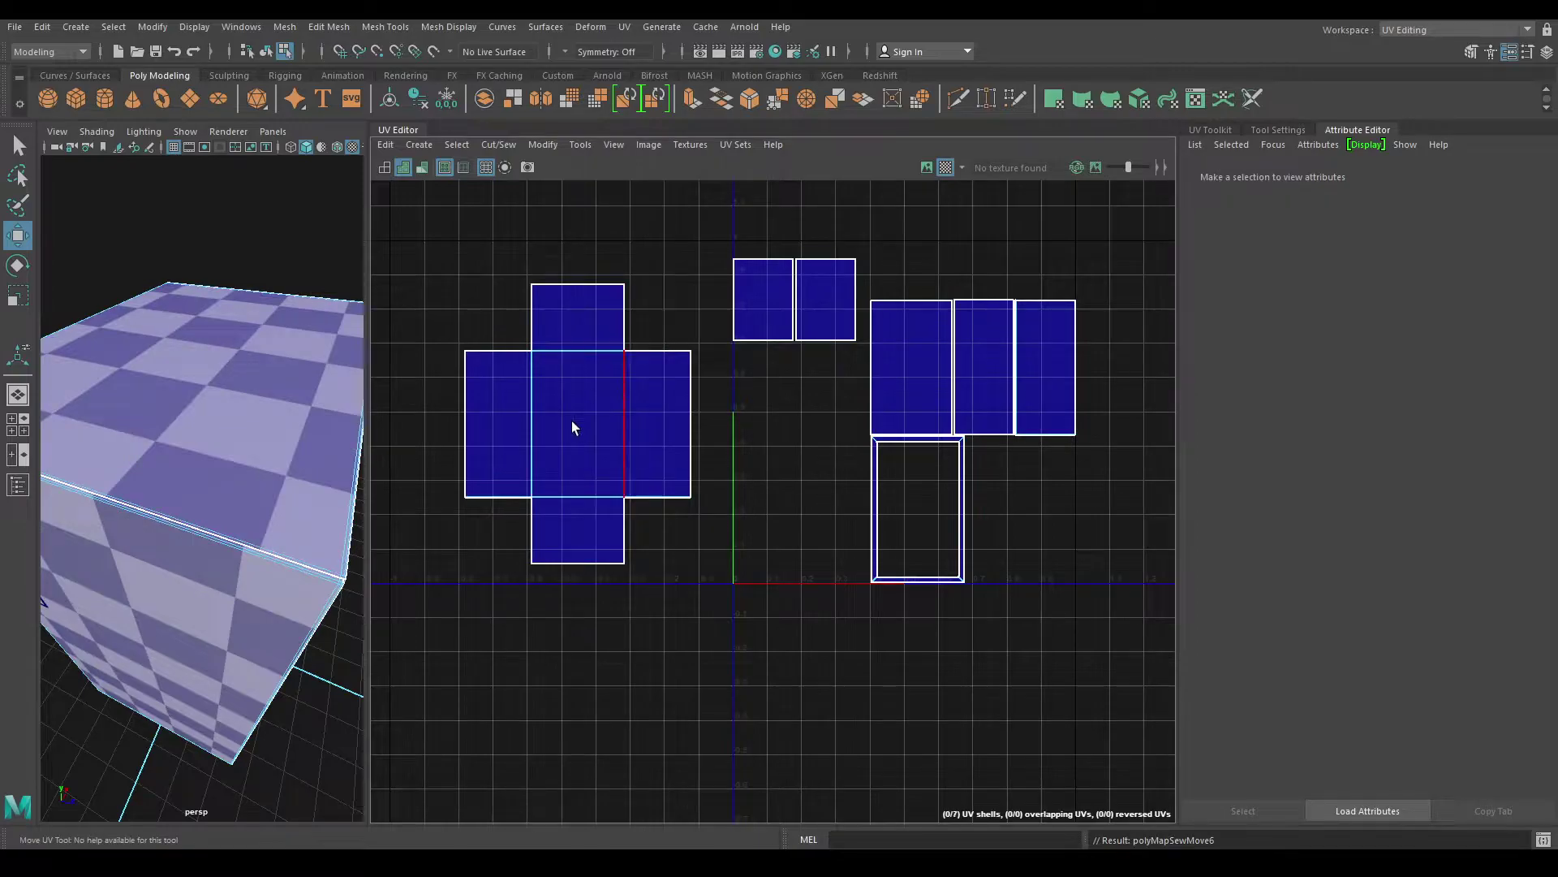
Find the UV shell of the vault's interior back wall and move it clear of the neighbouring shells
click(538, 366)
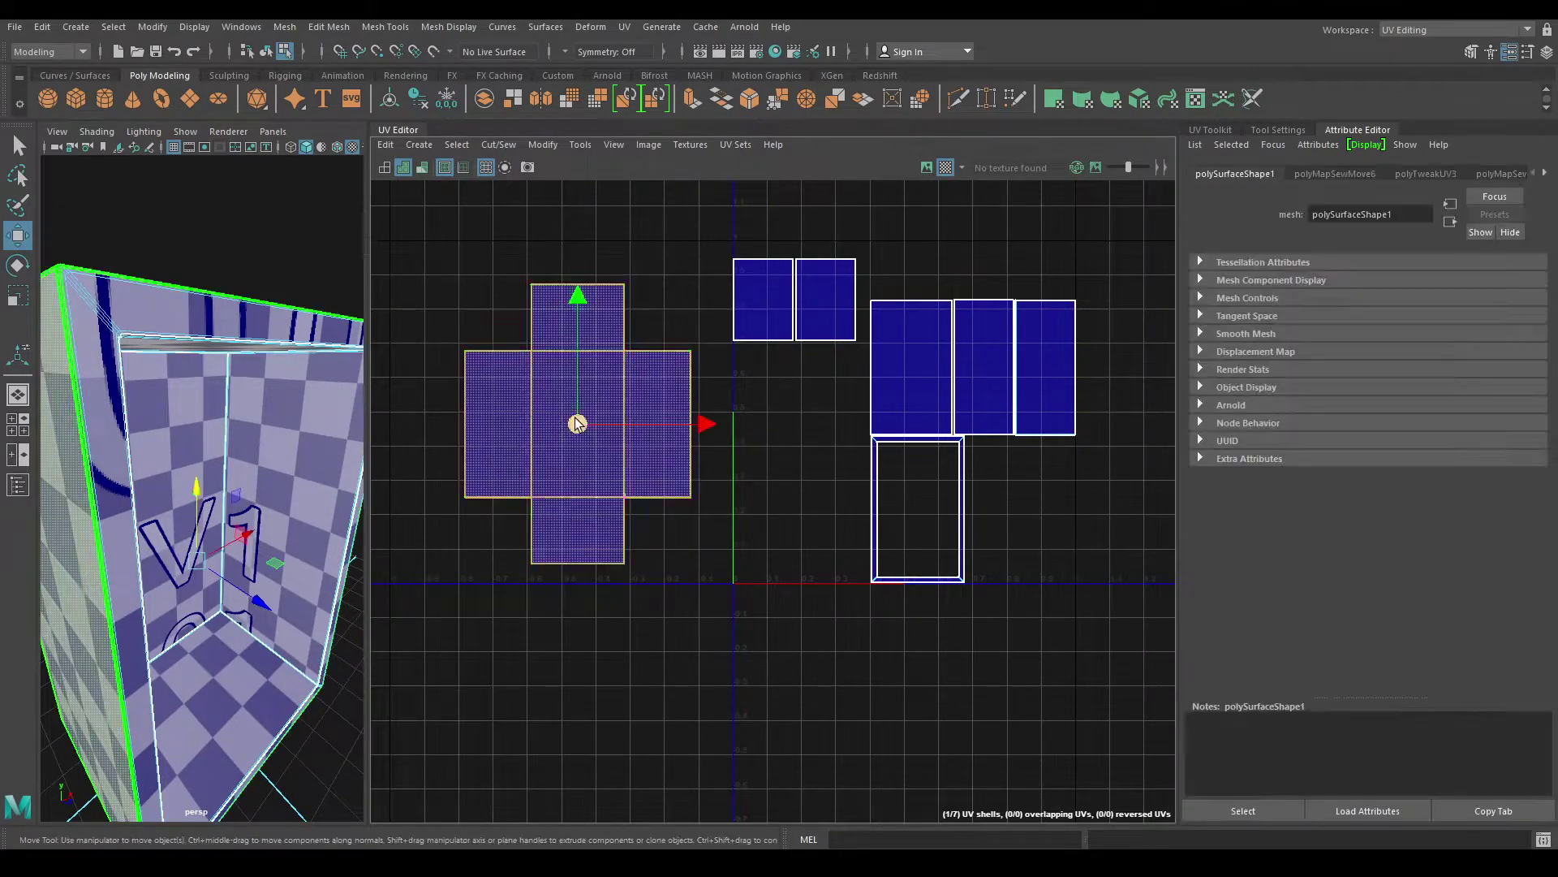
key(f)
alt+drag(258, 497, 217, 586)
scroll(320, 605, up, 5)
scroll(285, 620, down, 3)
scroll(266, 565, up, 3)
alt+middle_drag(780, 441, 727, 535)
scroll(728, 536, up, 3)
right_drag(850, 331, 763, 324)
click(763, 442)
click(762, 428)
drag(763, 428, 987, 256)
drag(772, 268, 1068, 296)
alt+middle_drag(956, 329, 616, 413)
drag(723, 358, 806, 442)
Sew the two interior side walls onto the long edges of the interior back wall's shell
click(923, 365)
right_drag(922, 365, 922, 320)
drag(968, 431, 690, 419)
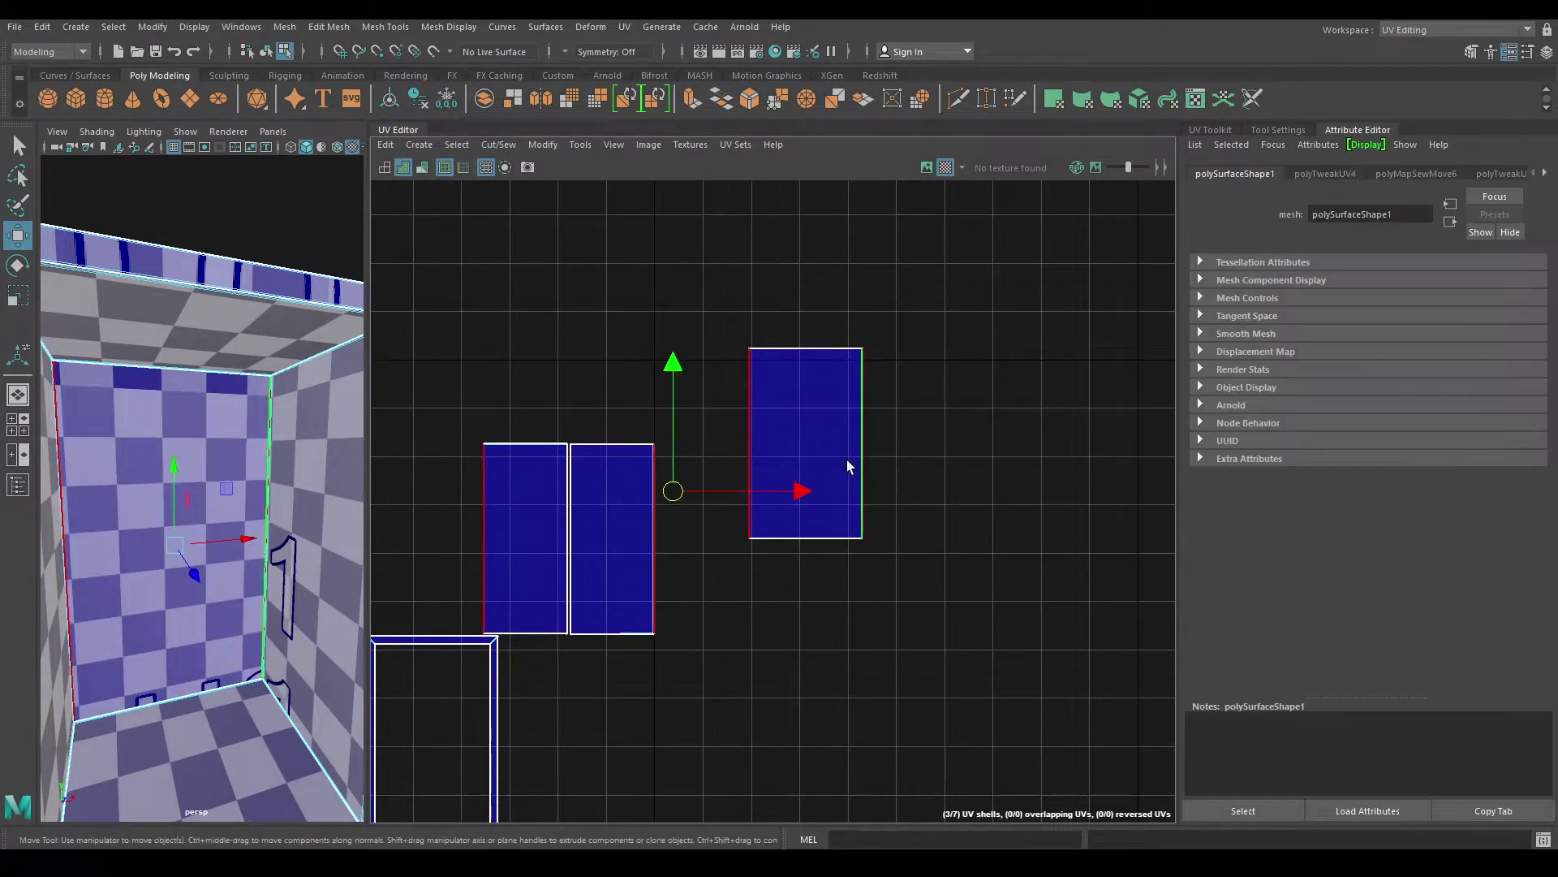
shift+right_drag(849, 410, 844, 367)
Sew the interior top and bottom walls onto the short edges of the interior back wall's shell
scroll(741, 425, down, 3)
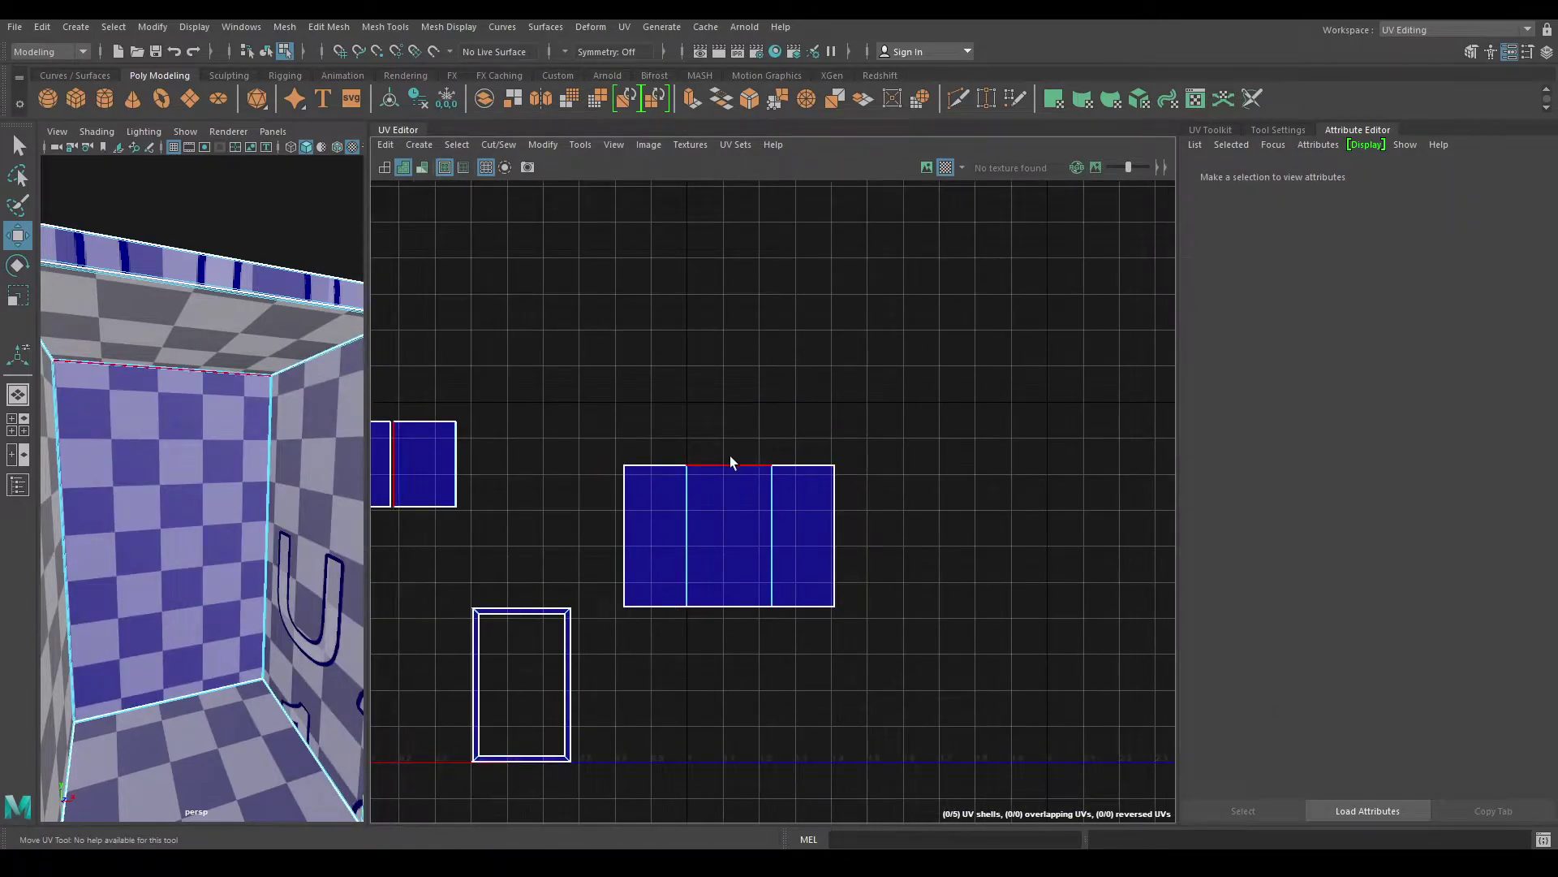
click(730, 461)
shift+click(732, 605)
shift+right_drag(733, 651, 745, 573)
Select all UV shells of the vault body and lay them out in the UV space
scroll(786, 649, down, 3)
alt+middle_drag(640, 594, 780, 454)
scroll(780, 453, down, 2)
right_drag(729, 327, 646, 291)
drag(546, 286, 861, 569)
shift+right_drag(927, 281, 723, 357)
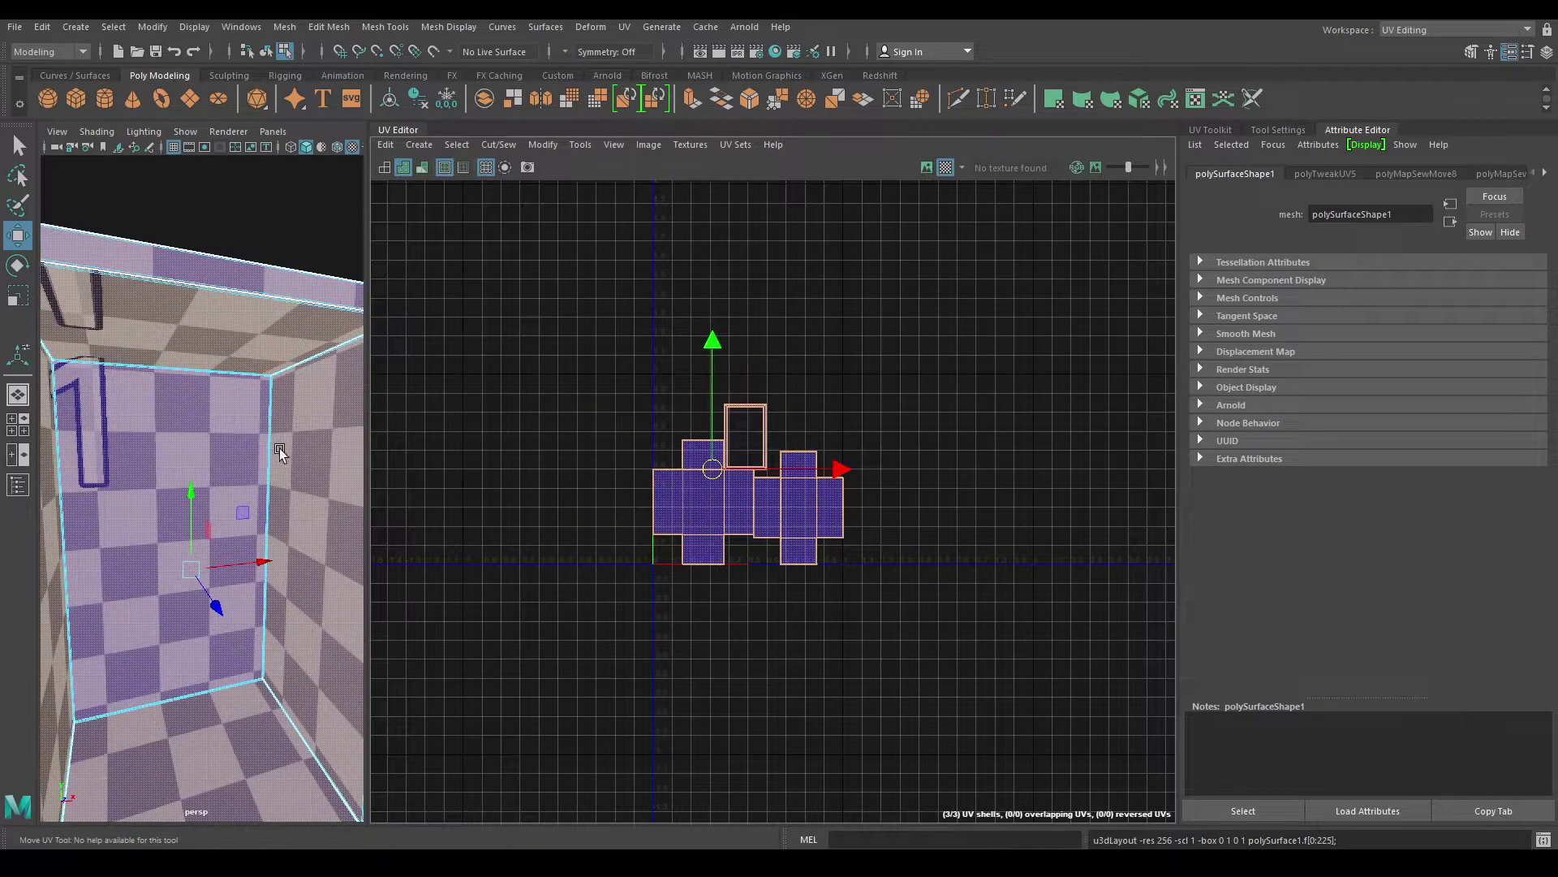
Return the vault body to object mode and show the last hidden objects
key(f)
alt+drag(235, 379, 256, 339)
right_drag(257, 338, 343, 301)
click(349, 326)
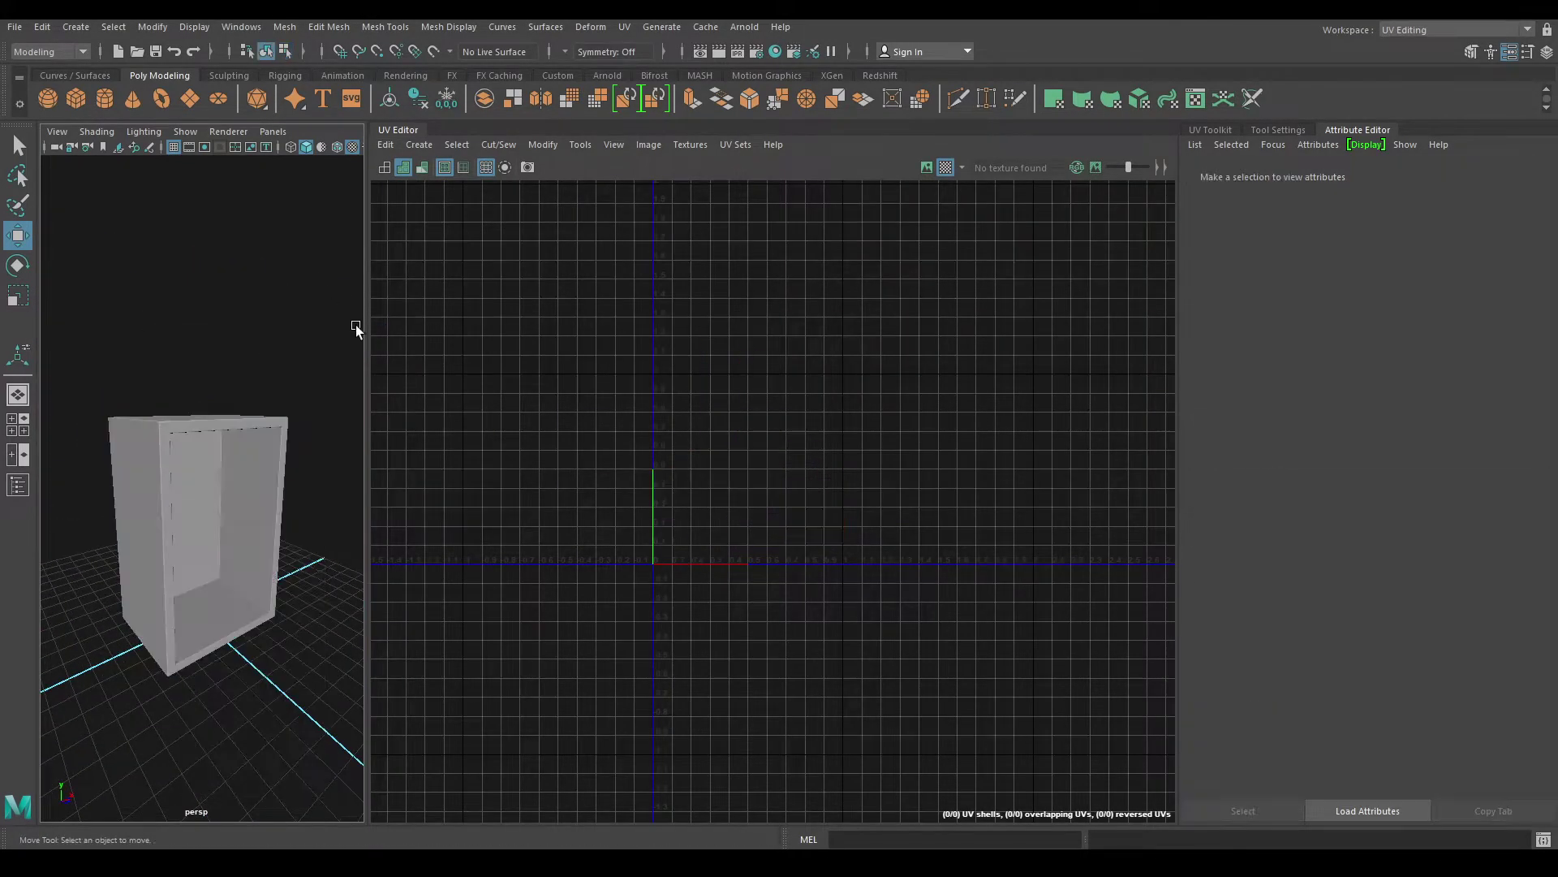
key(ctrl+shift+h)
Select the round base of the handle and apply a camera-based UV projection to it
alt+drag(312, 390, 267, 345)
alt+right_drag(270, 349, 265, 487)
alt+drag(265, 487, 303, 525)
alt+middle_drag(304, 524, 215, 401)
alt+right_drag(214, 401, 230, 588)
click(232, 616)
alt+drag(231, 588, 229, 564)
alt+right_drag(230, 564, 227, 605)
alt+drag(227, 594, 208, 649)
alt+right_drag(208, 649, 206, 623)
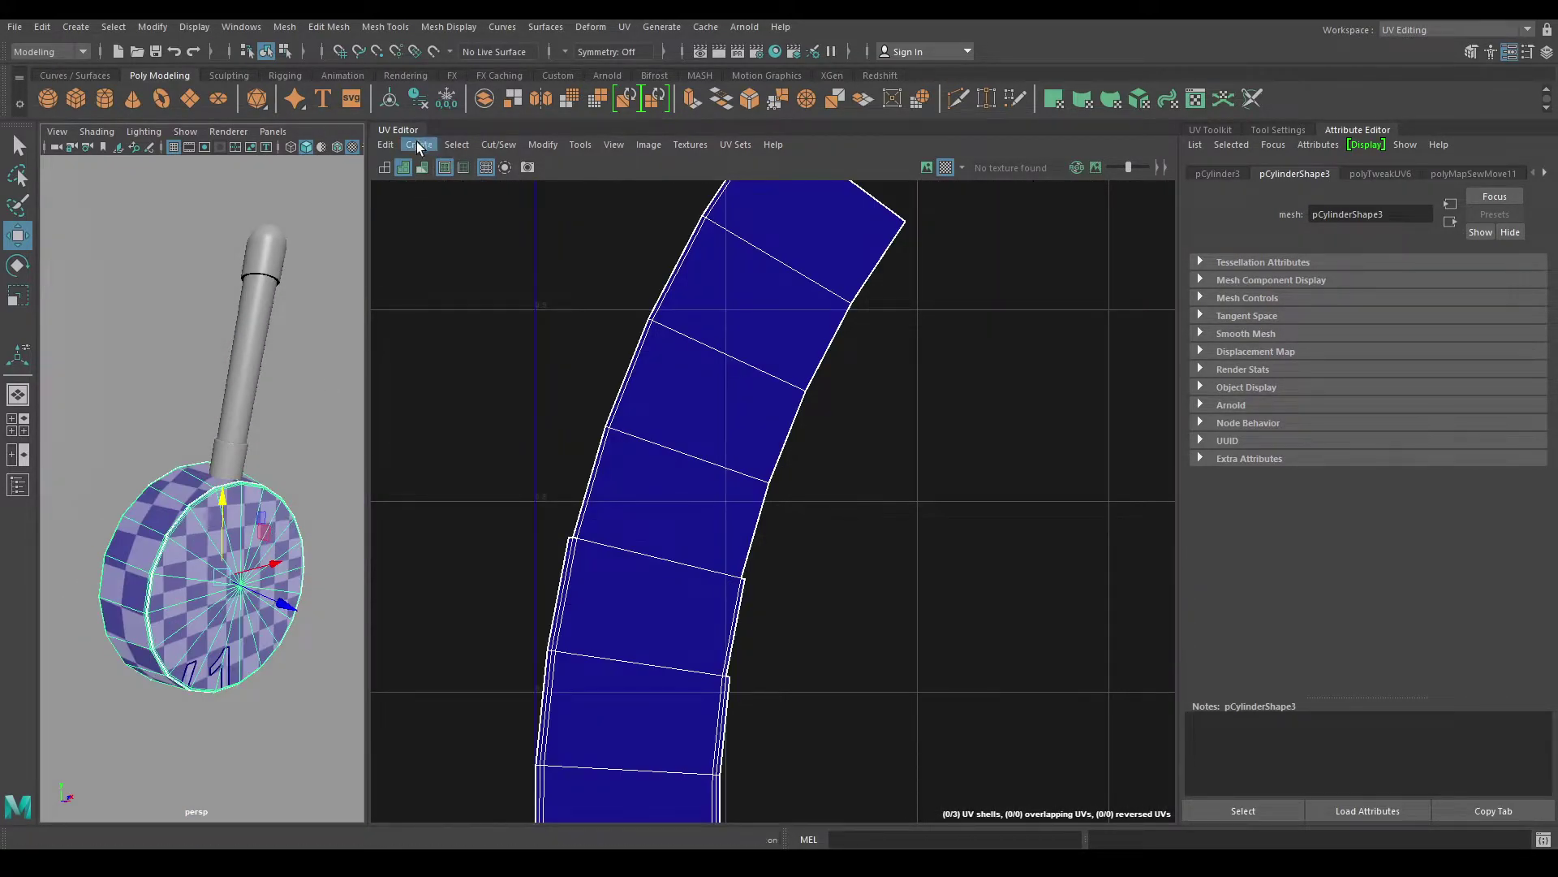
click(418, 143)
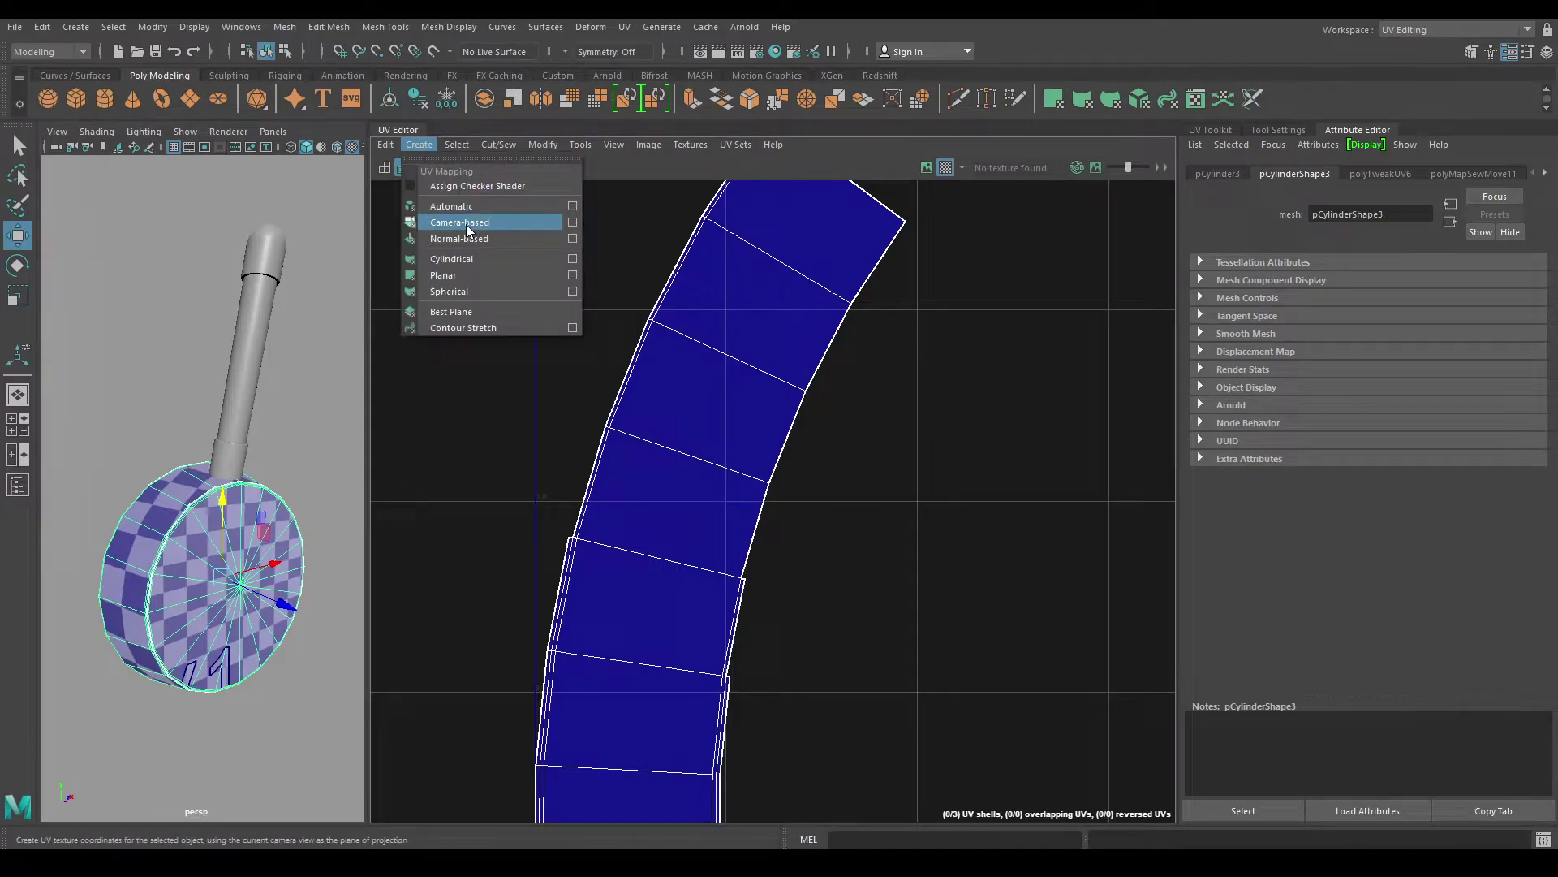
click(468, 228)
Return the round handle base to object mode and hide all unselected objects
scroll(227, 560, up, 8)
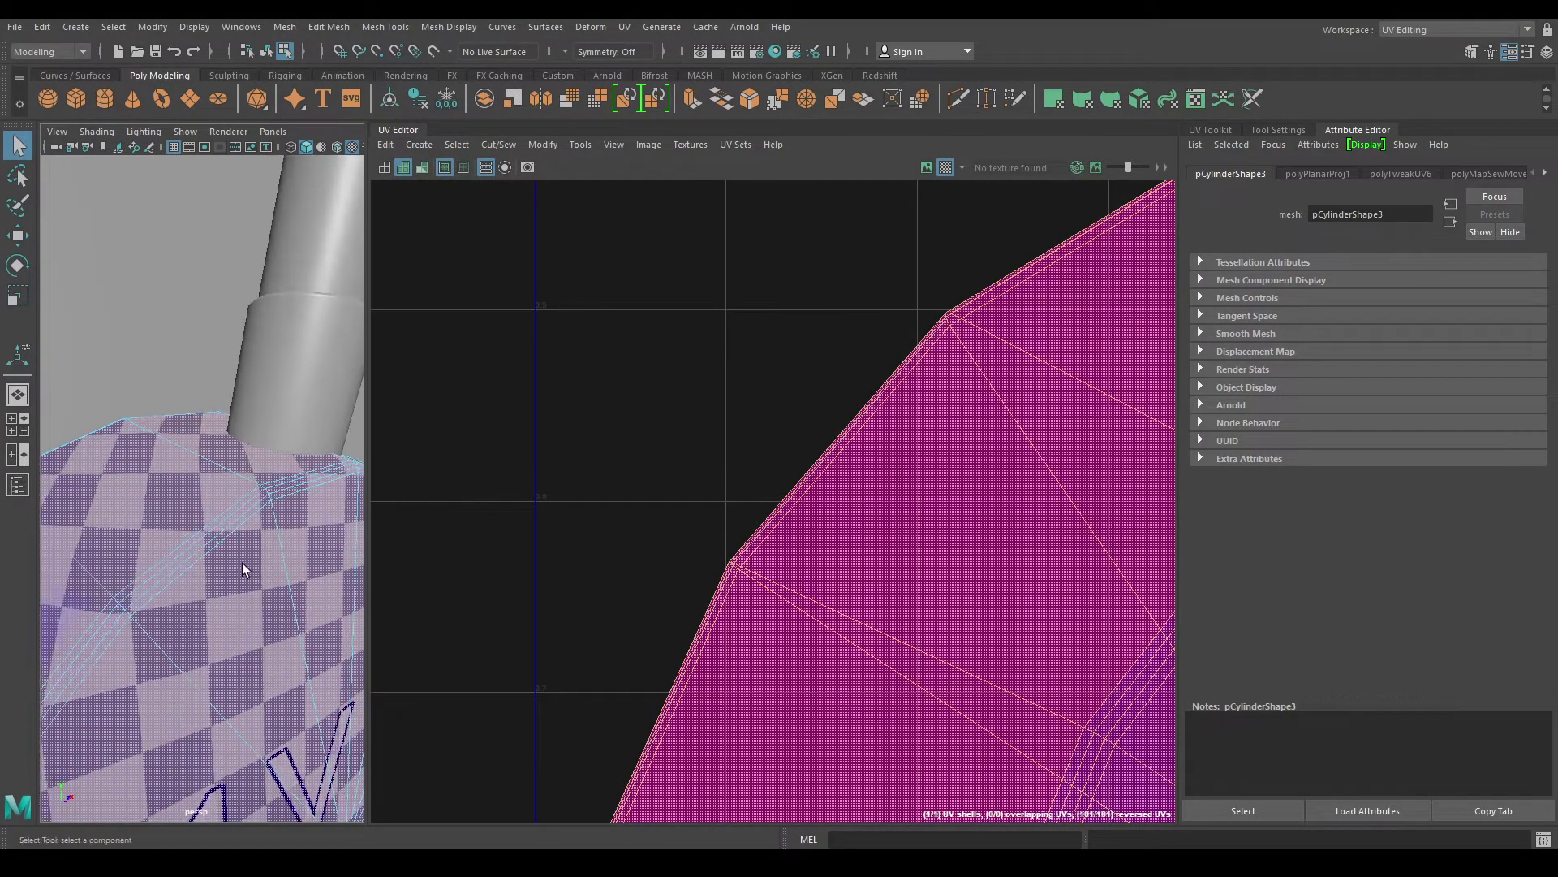
alt+drag(244, 568, 251, 543)
scroll(226, 507, down, 8)
right_drag(226, 509, 300, 432)
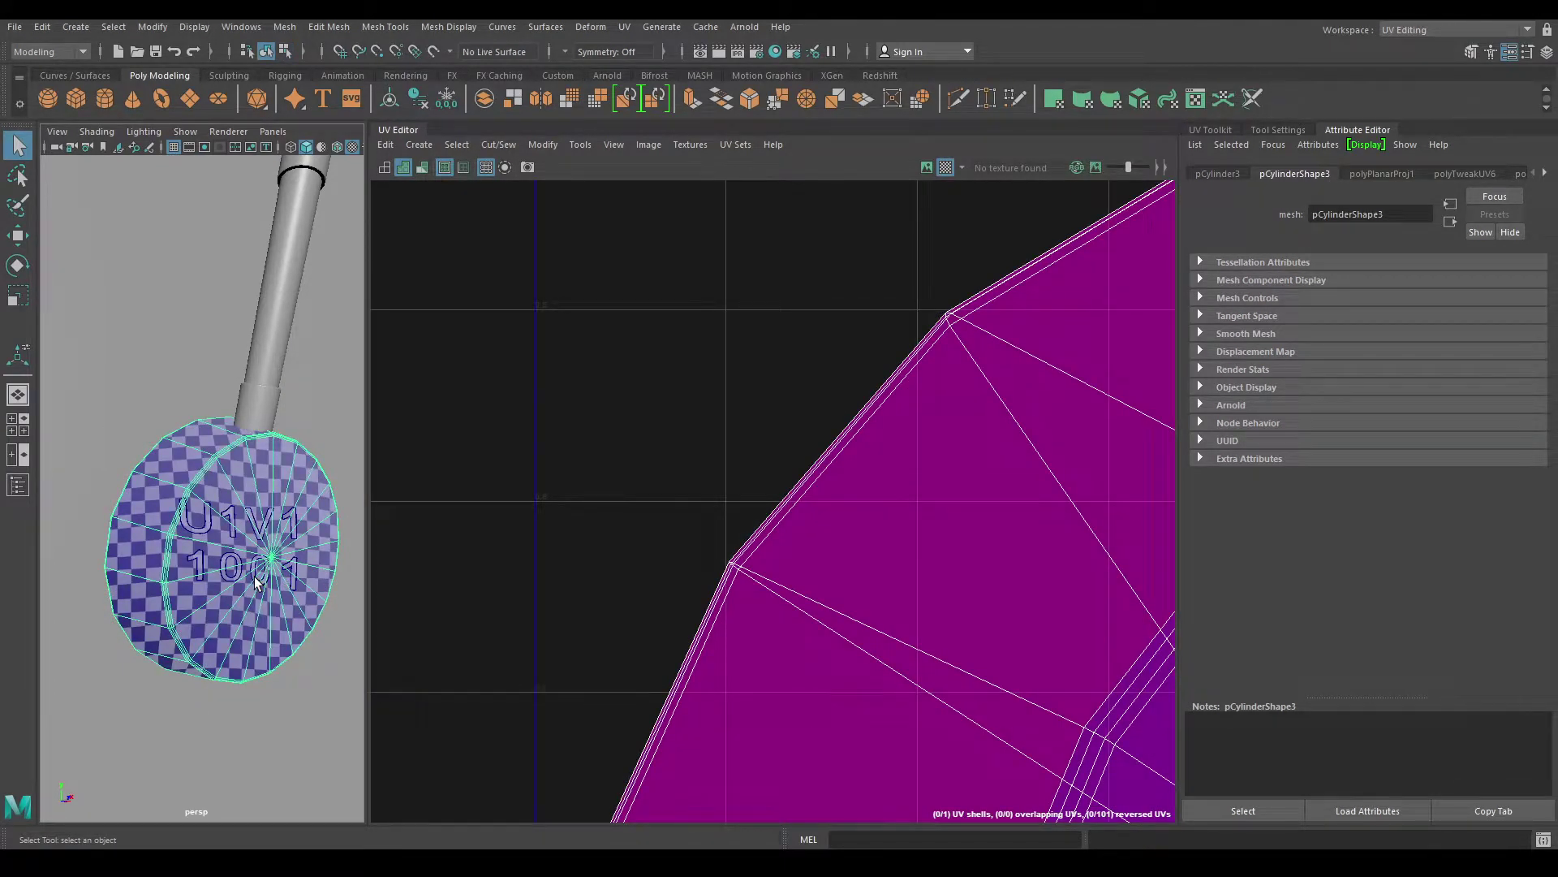
key(alt+h)
Select the front and back rim edge loops of the handle base plus one connecting side edge as seams
mouse_move(237, 546)
alt+mouse_down()
mouse_move(110, 560)
mouse_move(228, 533)
alt+mouse_up()
scroll(218, 555, up, 7)
right_drag(232, 511, 233, 358)
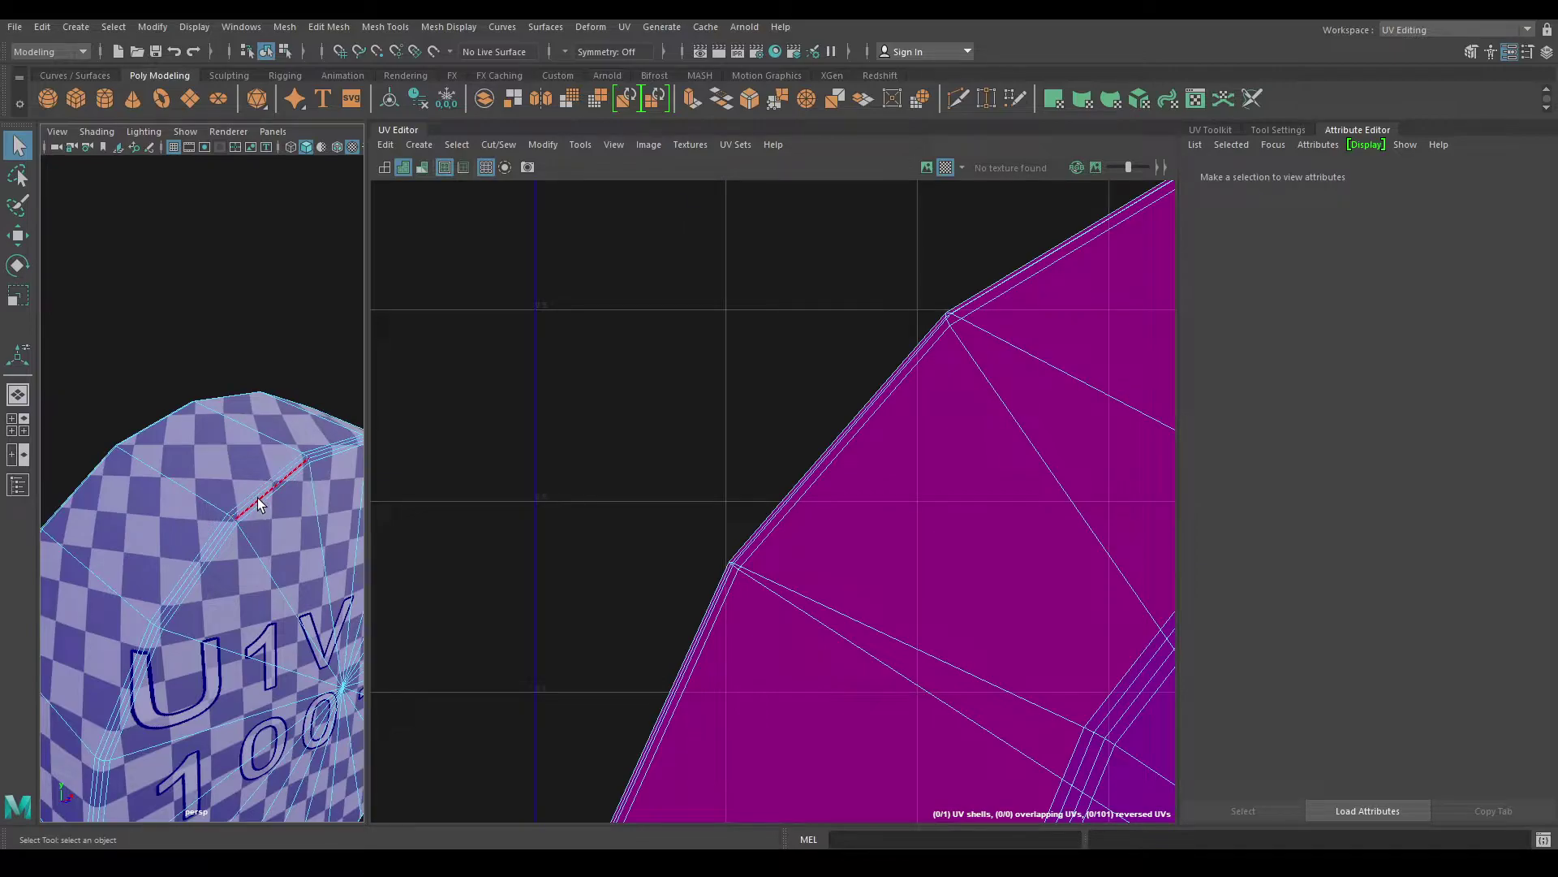
click(259, 505)
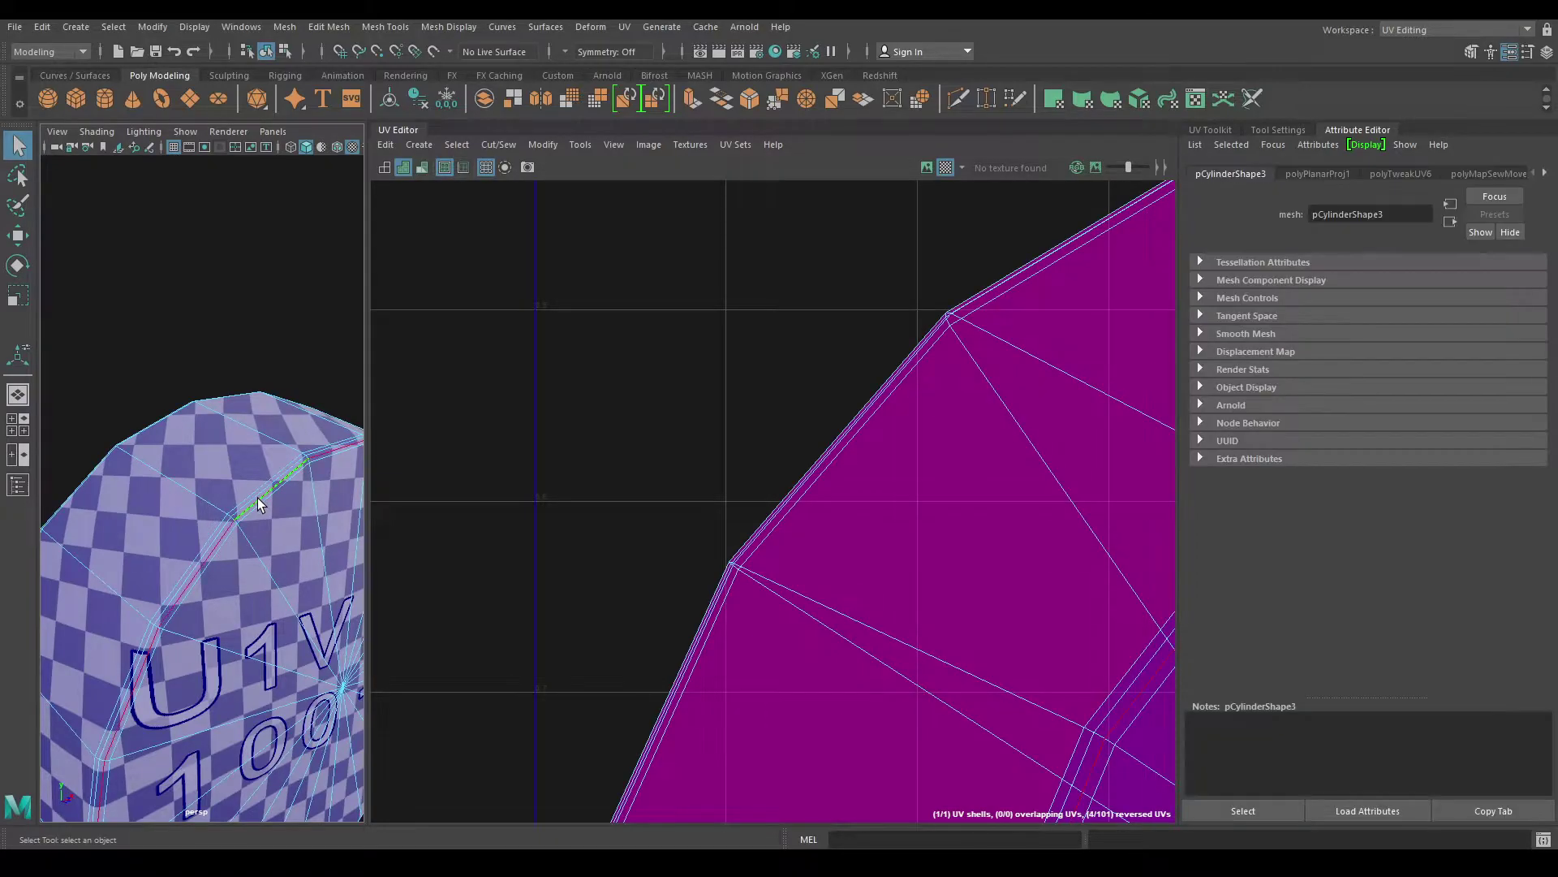
alt+drag(198, 519, 302, 518)
alt+right_drag(303, 518, 286, 467)
click(285, 461)
alt+drag(272, 454, 221, 358)
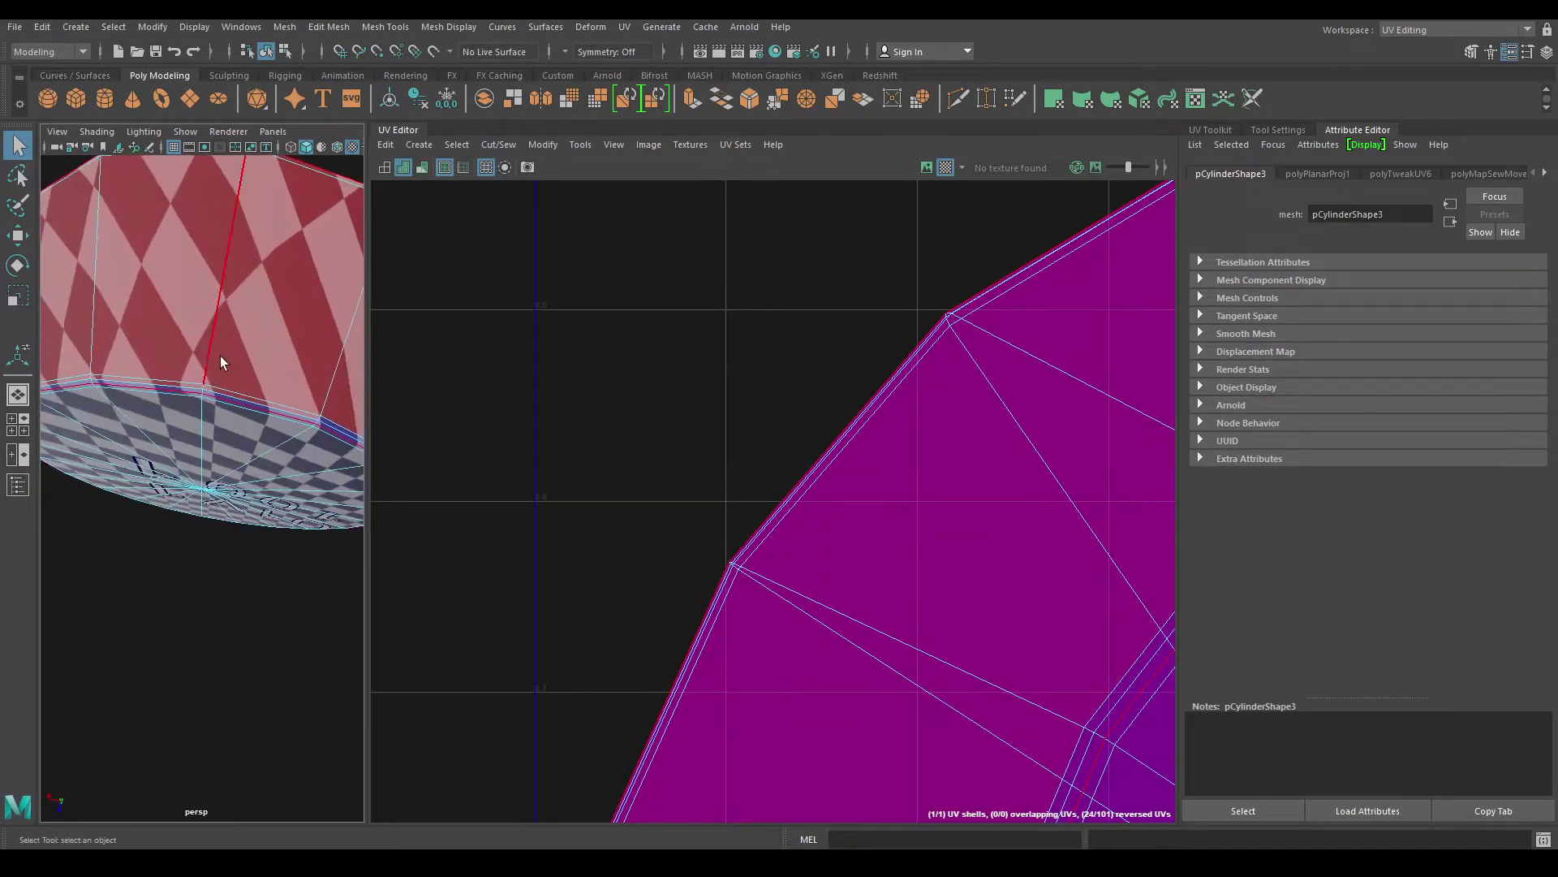
alt+middle_drag(212, 378, 186, 410)
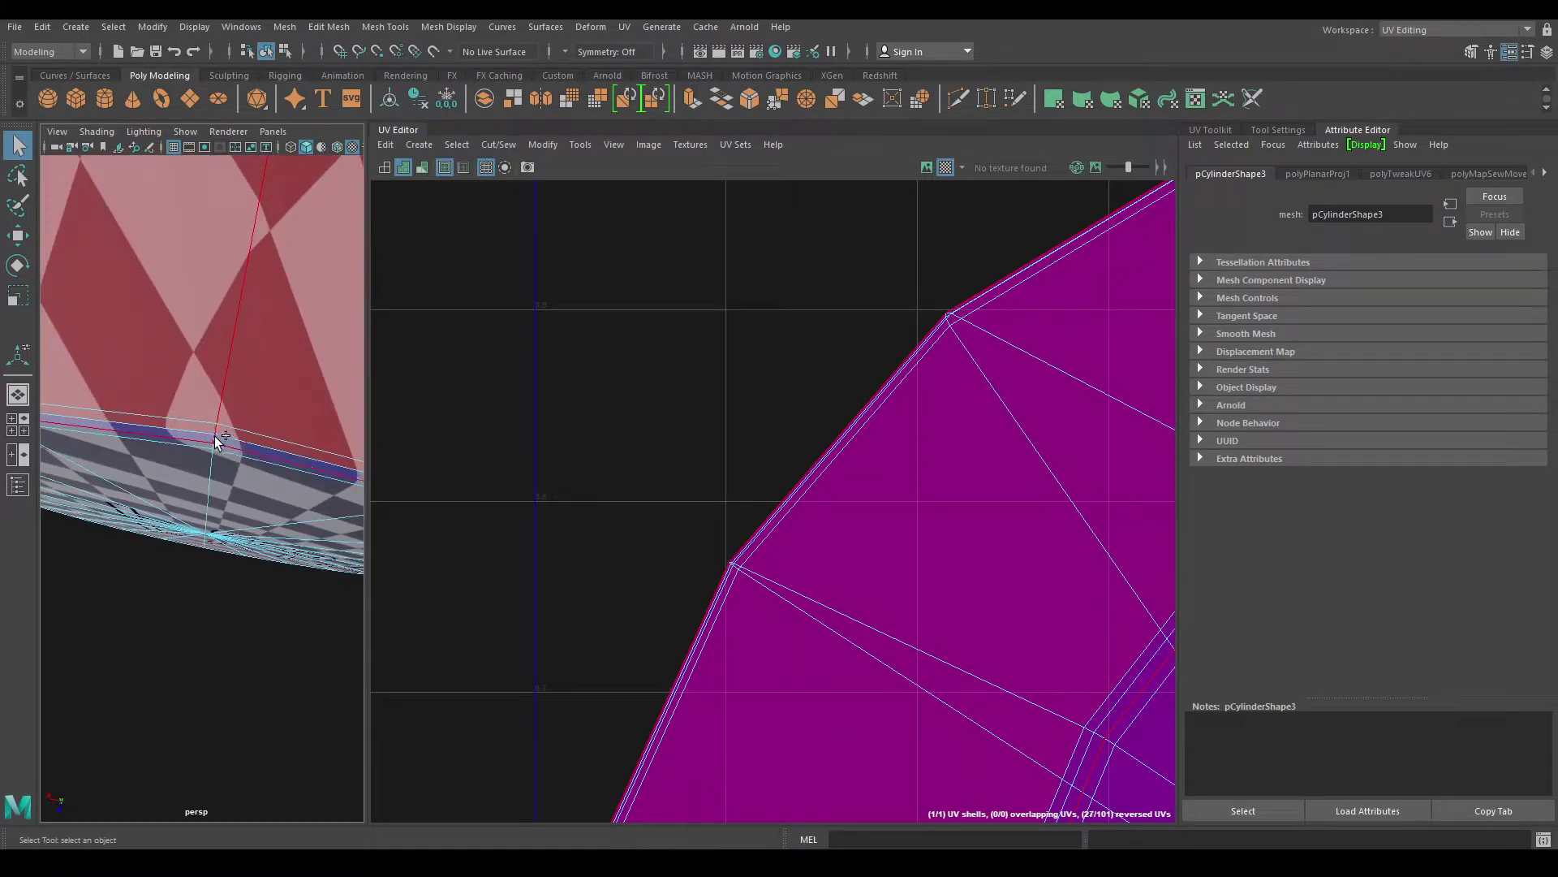
mouse_move(226, 446)
alt+mouse_down()
mouse_move(254, 421)
mouse_move(236, 449)
alt+mouse_up()
mouse_move(236, 449)
alt+right_down()
mouse_move(208, 442)
mouse_move(212, 462)
alt+right_up()
alt+middle_drag(212, 463, 206, 456)
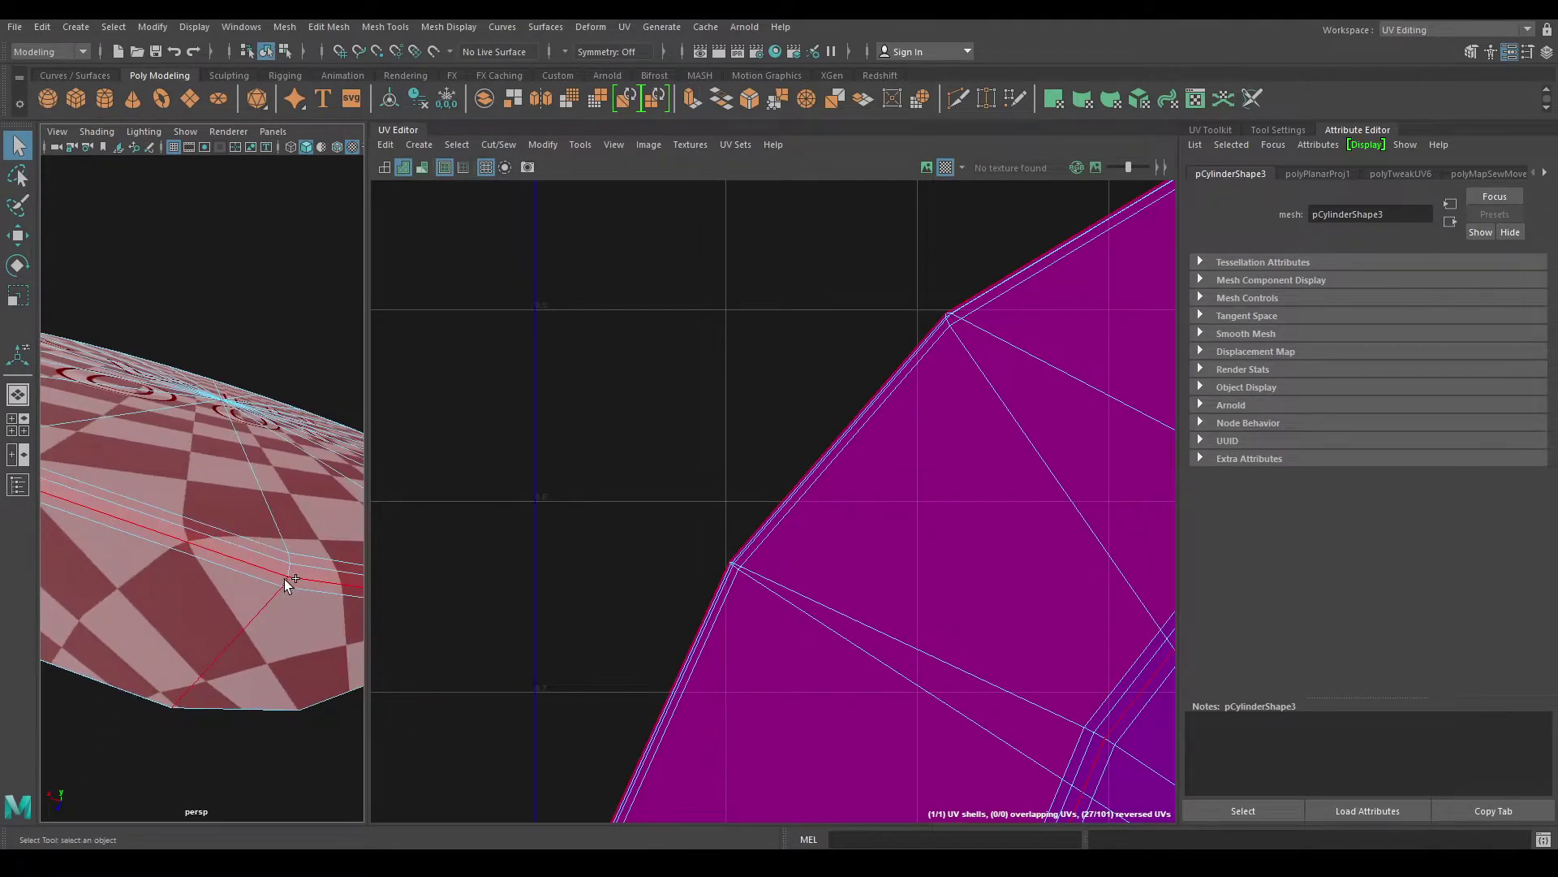
alt+right_drag(319, 701, 268, 668)
alt+drag(268, 668, 224, 614)
Cut the handle base's UVs along the selected edges, then select all shells and unfold them
alt+right_drag(922, 641, 835, 331)
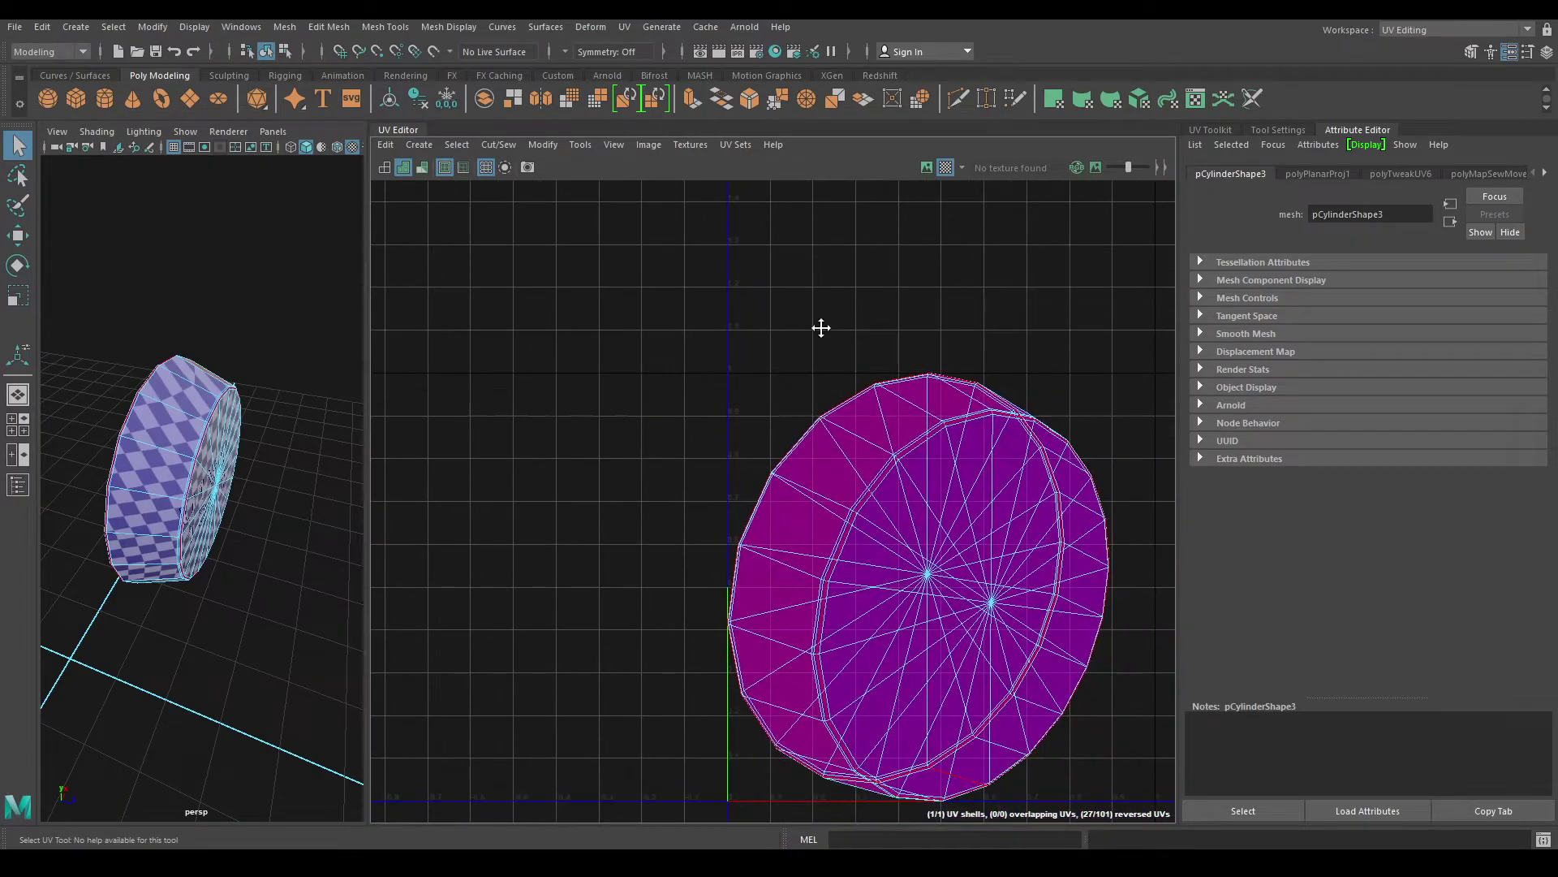
alt+middle_drag(835, 330, 654, 313)
right_click(668, 294)
mouse_move(668, 294)
right_down()
mouse_move(665, 246)
mouse_move(717, 261)
mouse_move(662, 280)
right_up()
key(w)
right_drag(668, 261, 586, 237)
drag(464, 251, 932, 342)
shift+right_drag(932, 342, 698, 337)
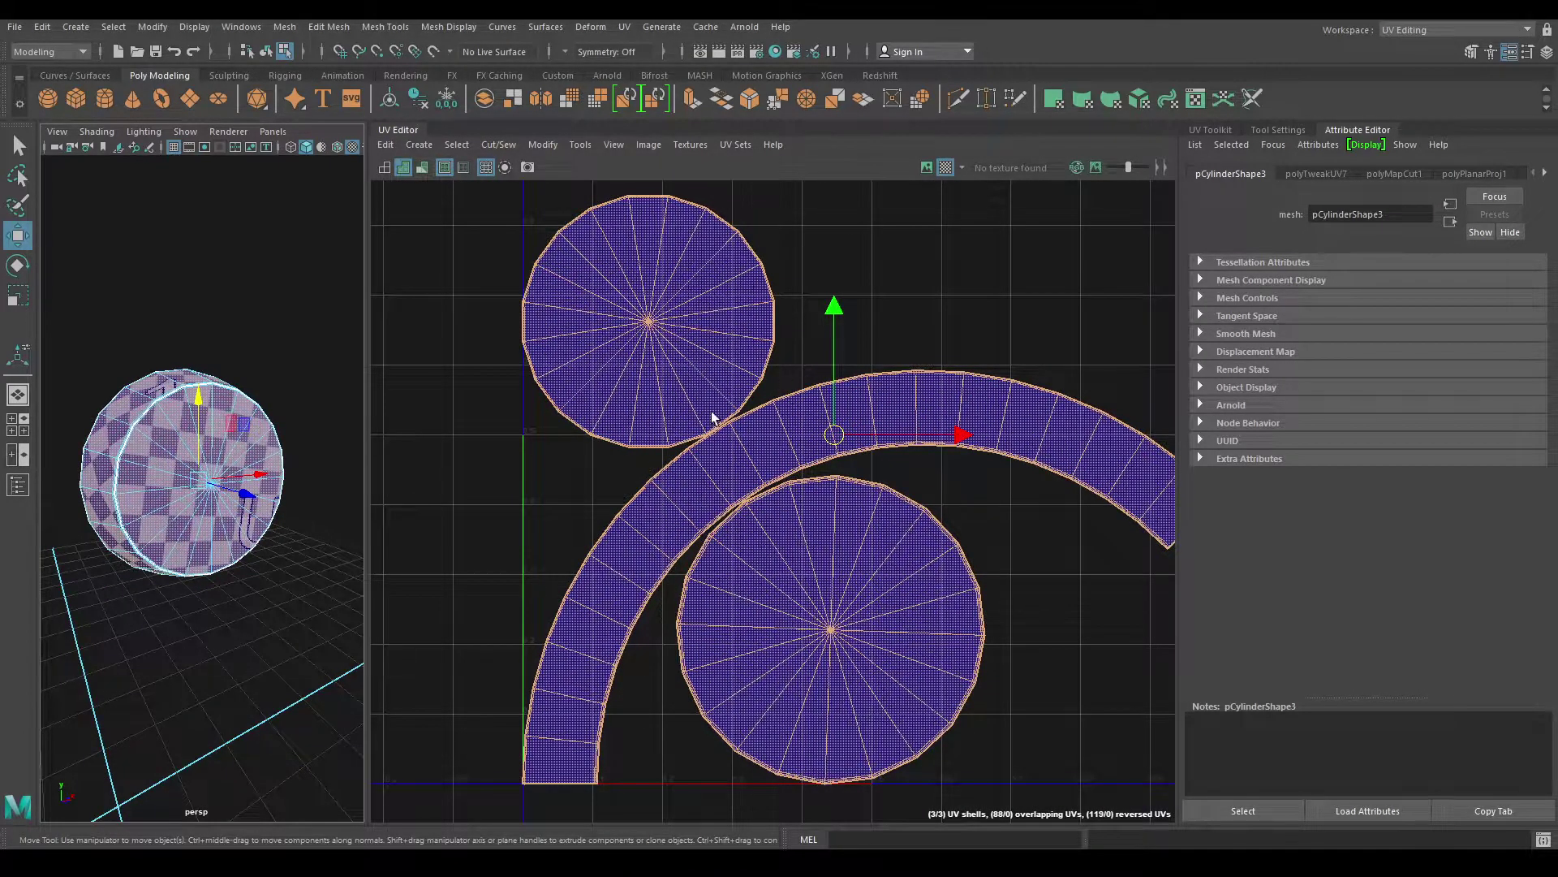
Select all UV shells of the handle base and lay them out in the UV space
scroll(714, 414, up, 4)
alt+middle_drag(844, 427, 877, 553)
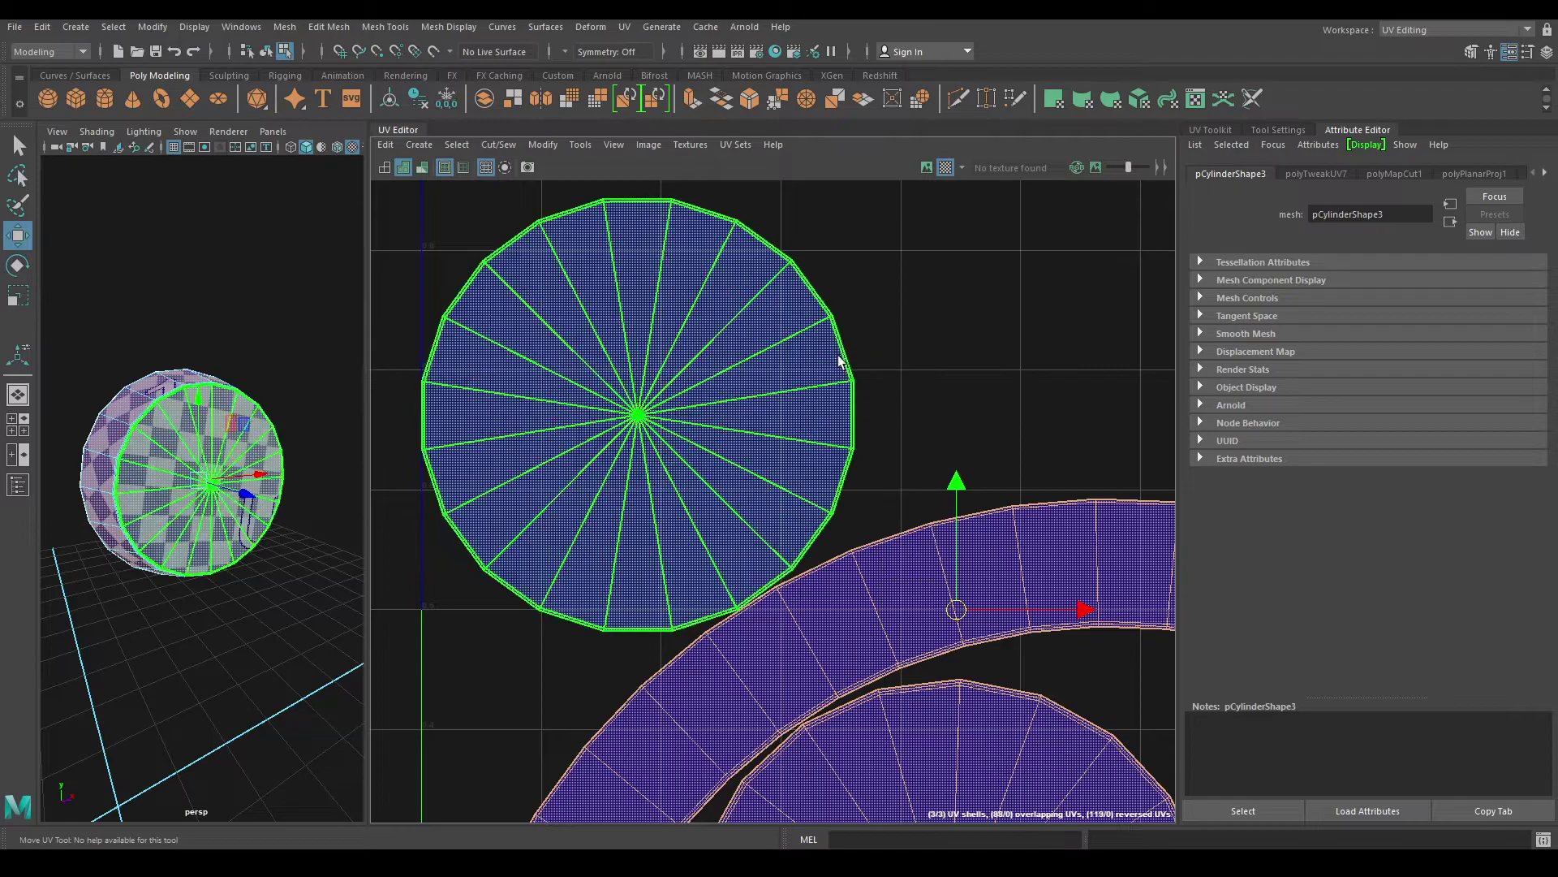
click(840, 359)
alt+right_drag(957, 518, 626, 347)
drag(604, 311, 1154, 822)
shift+right_click(910, 359)
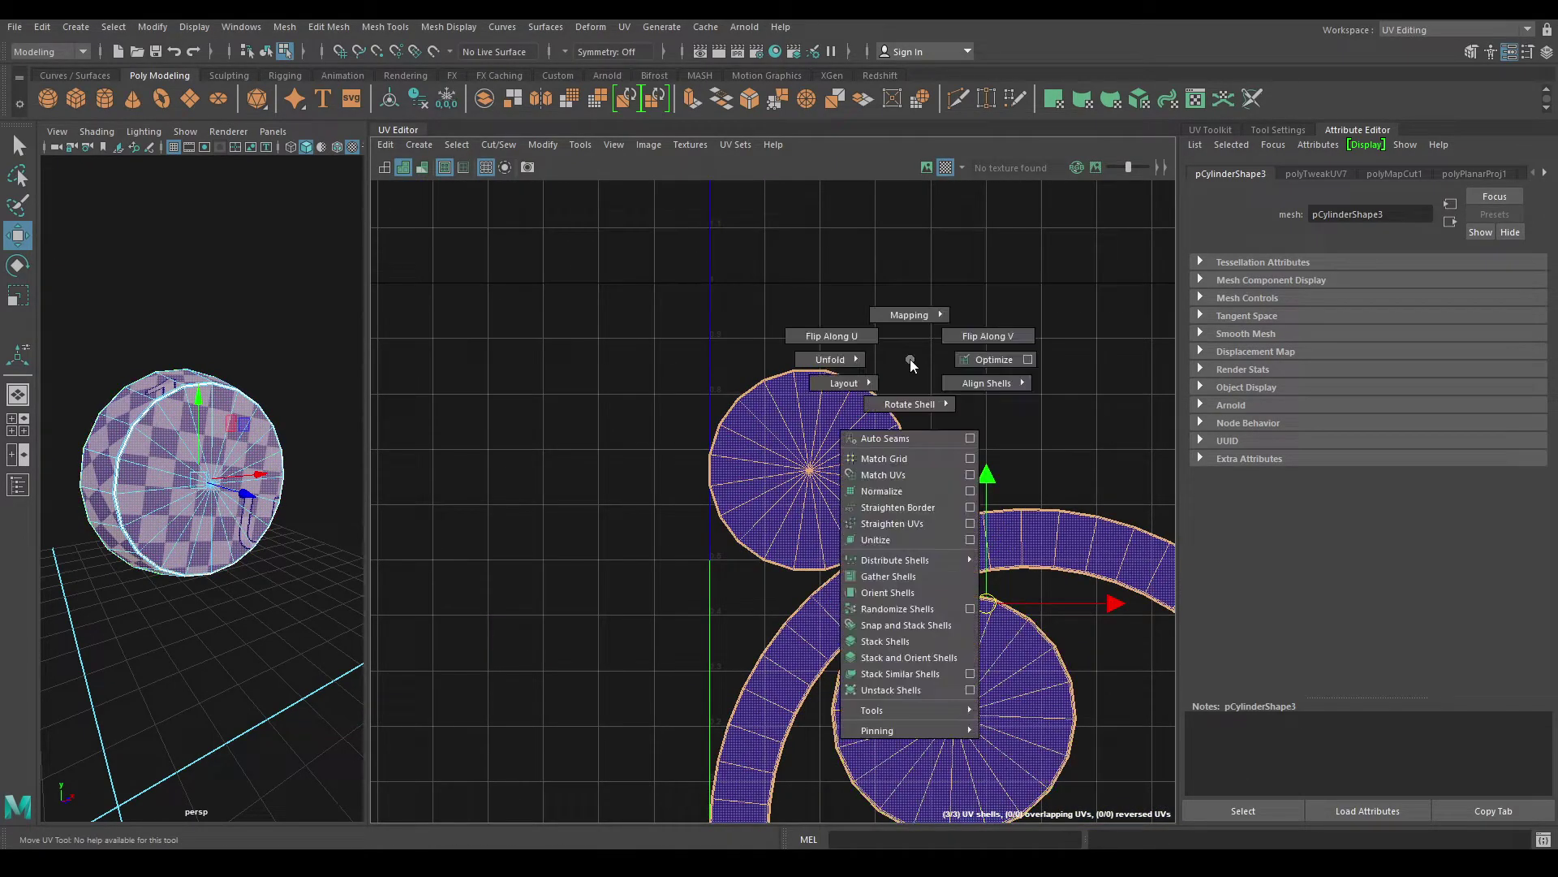
mouse_move(844, 382)
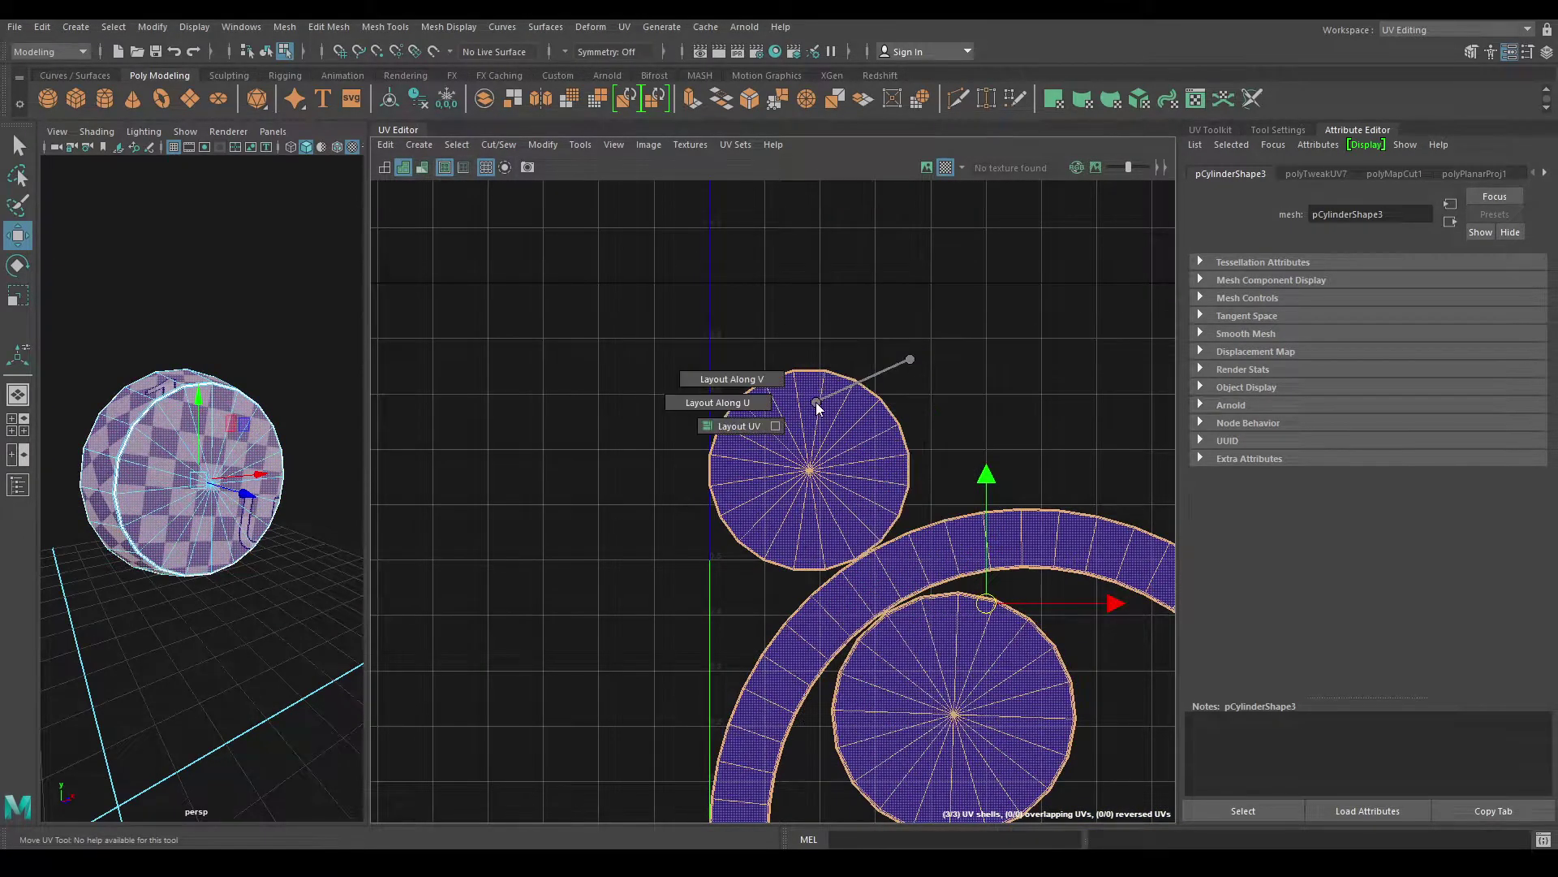
click(714, 424)
Return the handle base to object mode and show the hidden objects
right_drag(261, 365, 333, 345)
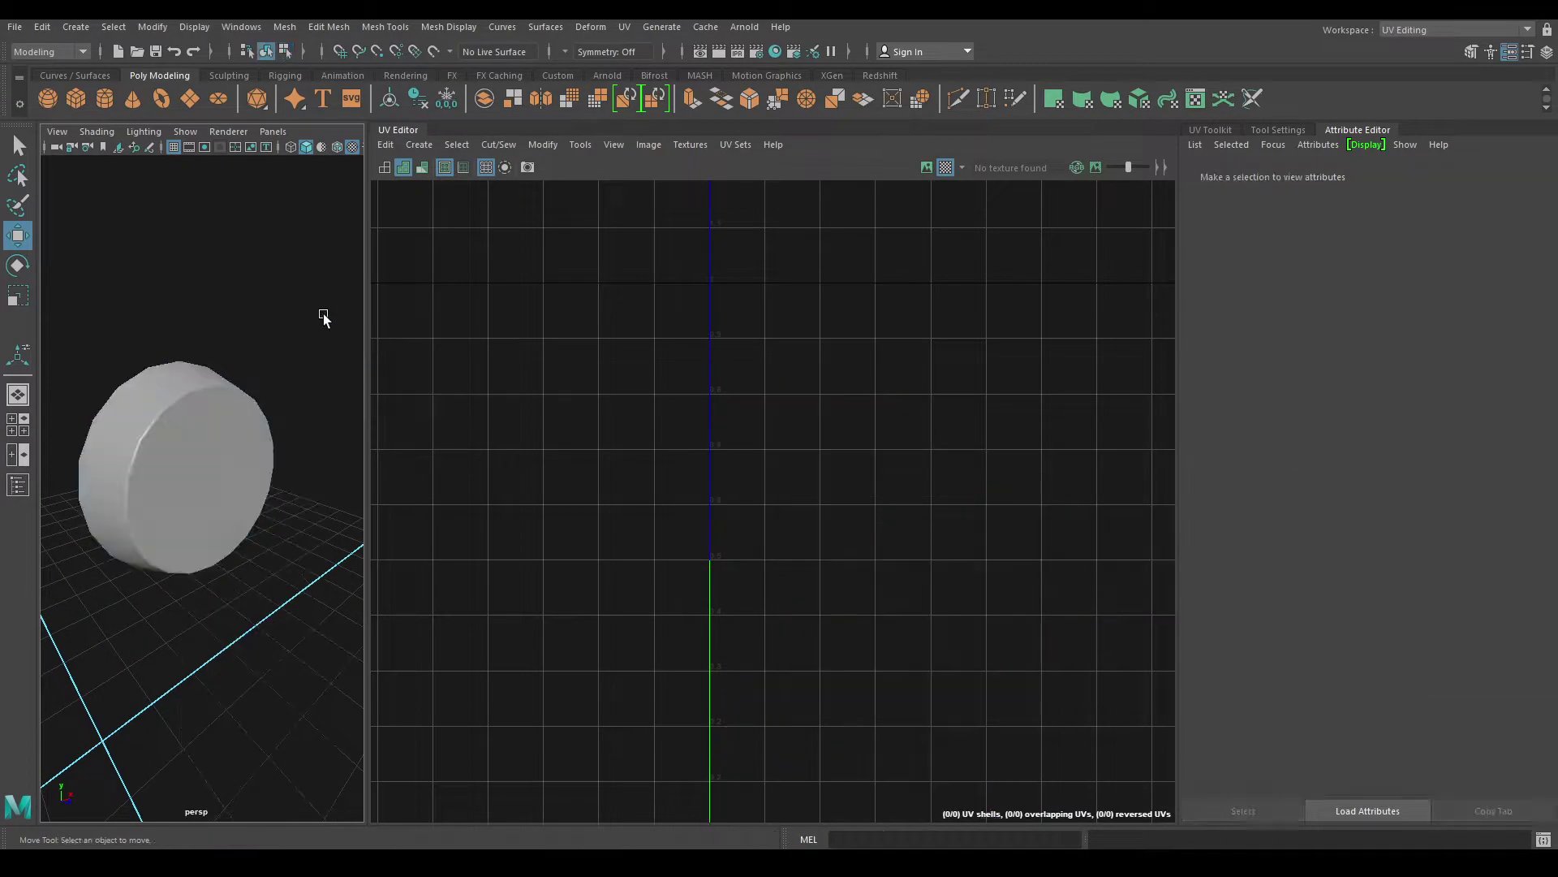
key(ctrl+1)
scroll(275, 382, down, 3)
alt+drag(273, 382, 251, 414)
Select the handle rod and hide all unselected objects
click(212, 324)
scroll(284, 378, up, 5)
mouse_move(289, 372)
alt+middle_down()
mouse_move(250, 428)
mouse_move(275, 389)
alt+middle_up()
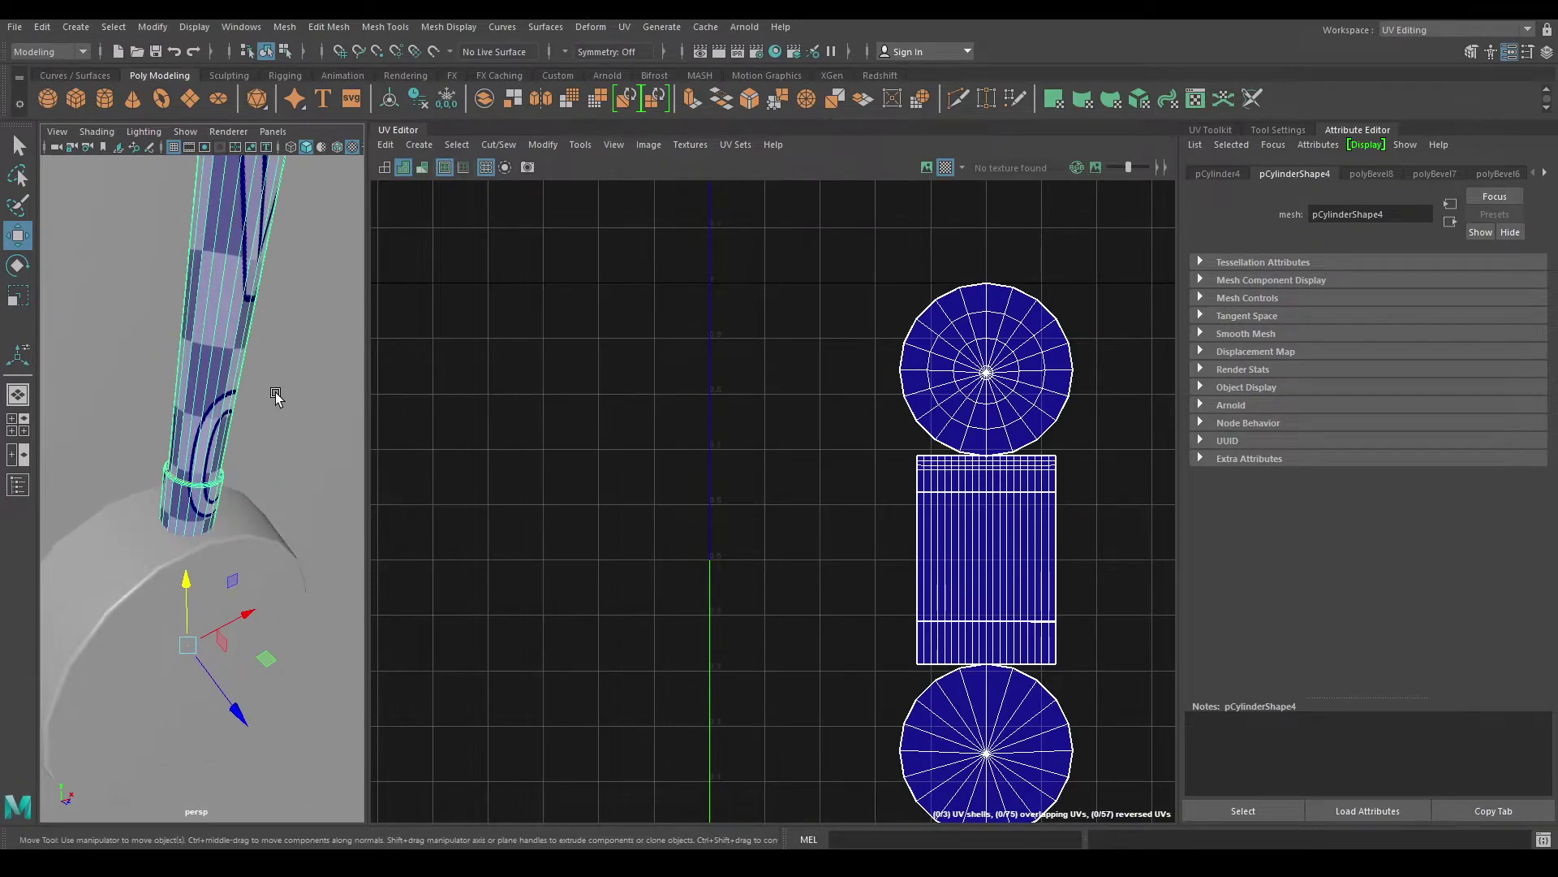
key(alt+h)
alt+drag(263, 379, 280, 408)
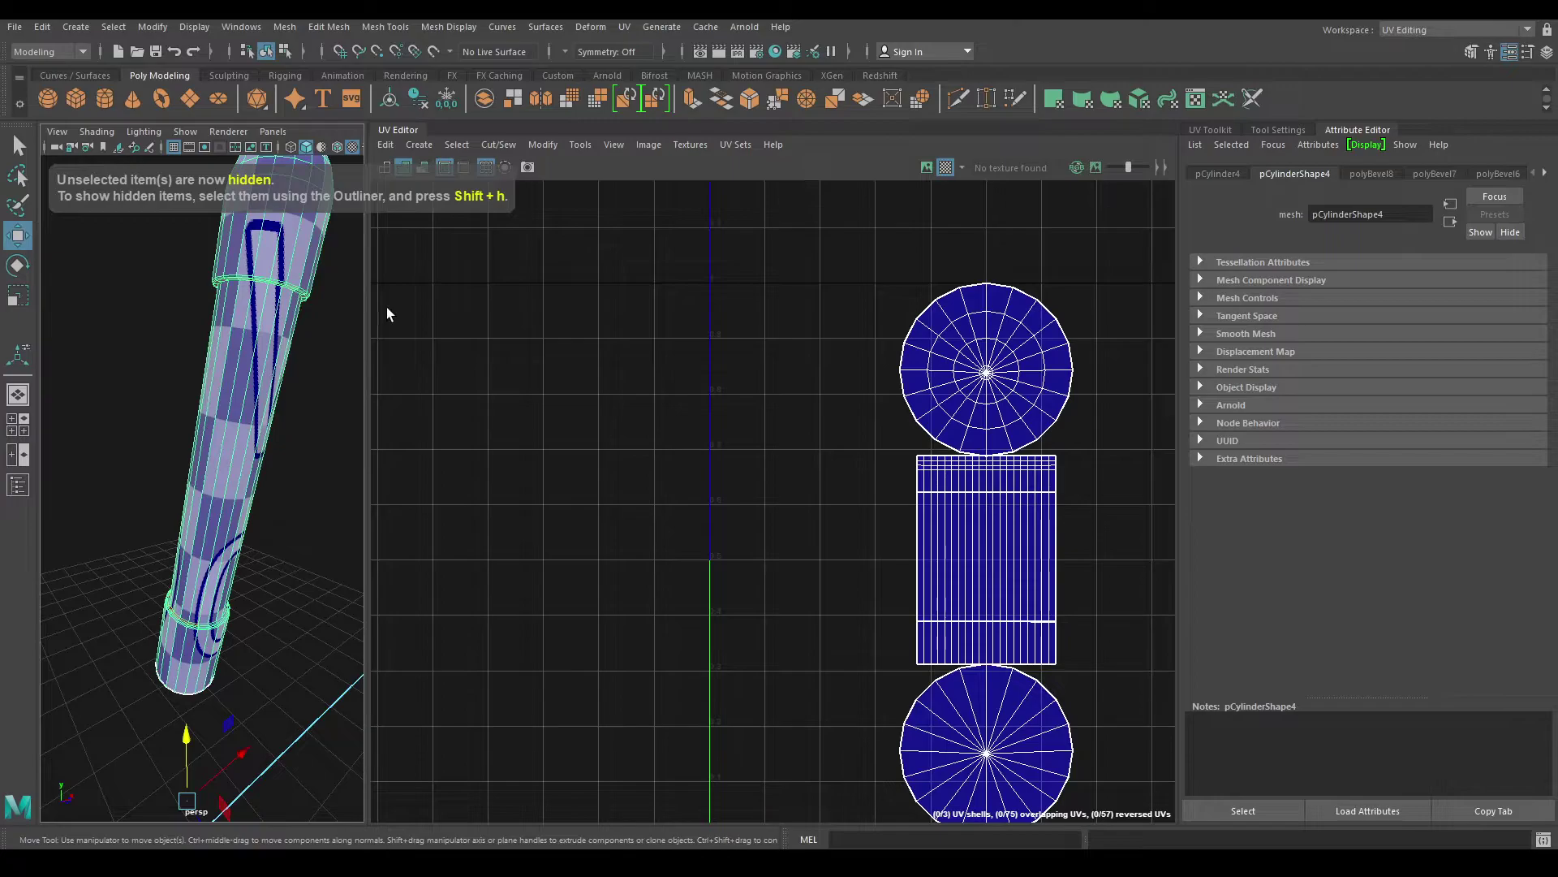
Apply a camera-based UV projection to the handle rod
click(426, 146)
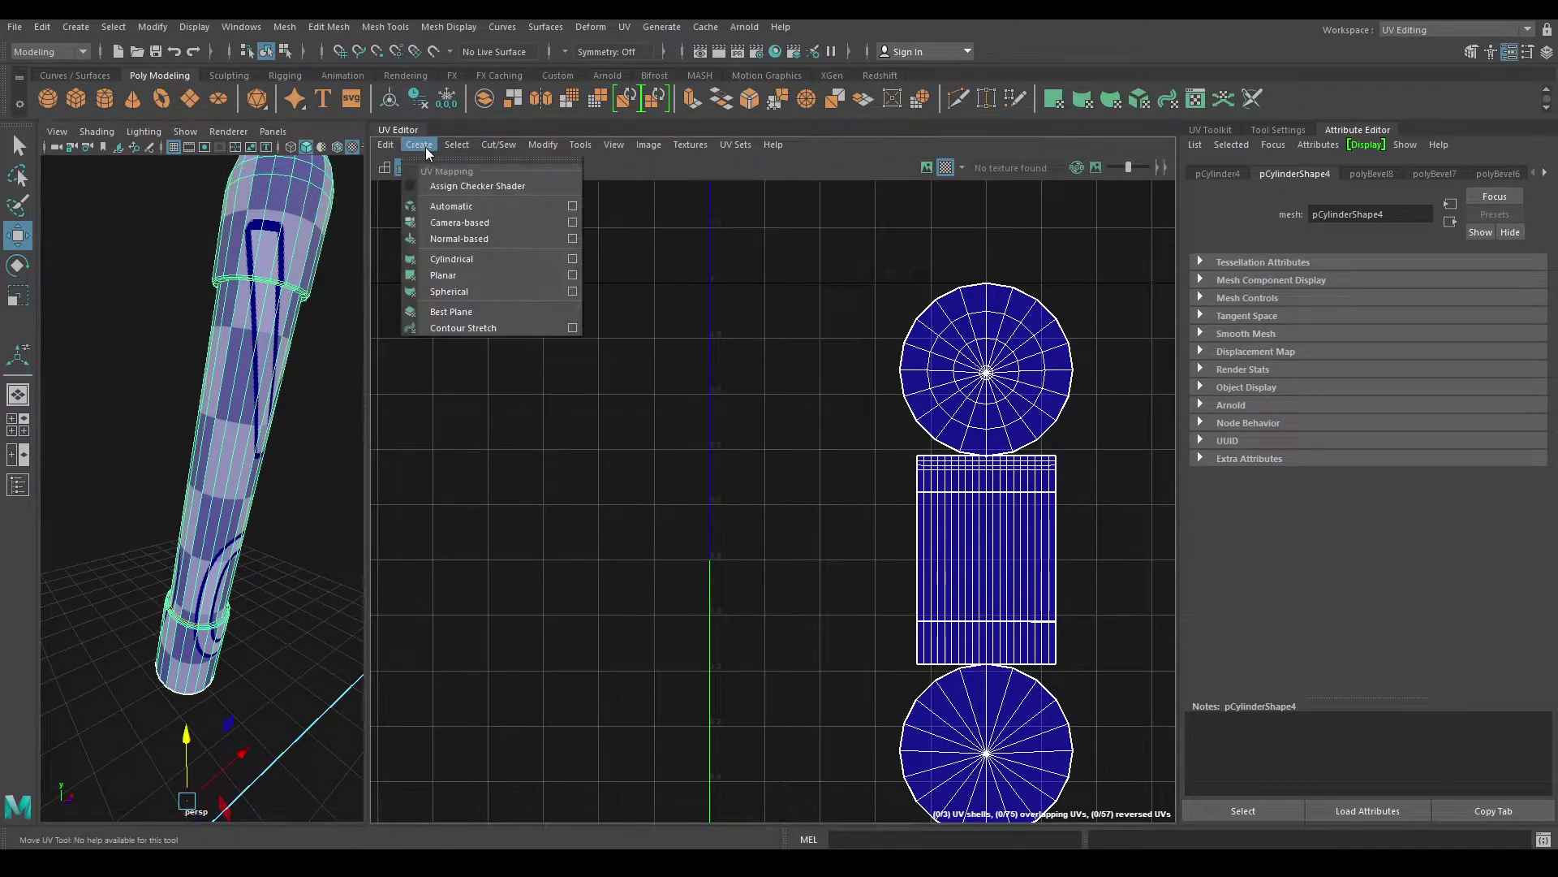
click(431, 150)
click(417, 148)
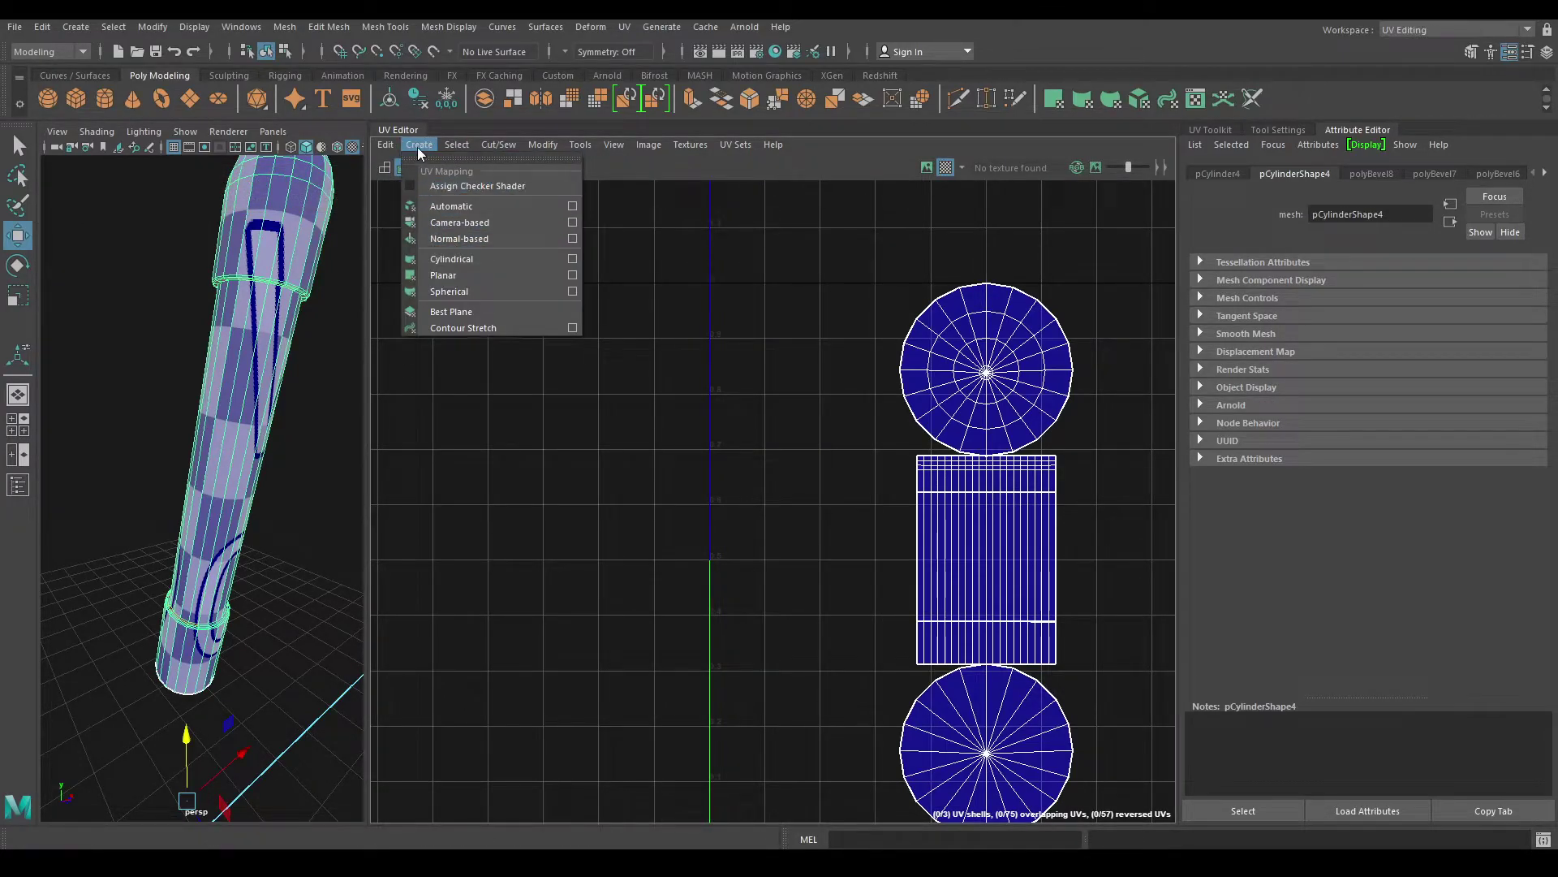
click(442, 217)
Select the edge loops around the rod's lower collar and its flat bottom end as seams
alt+drag(299, 314, 255, 343)
right_click(254, 327)
right_drag(255, 326, 255, 284)
alt+drag(272, 406, 277, 253)
alt+drag(199, 425, 198, 466)
scroll(233, 431, up, 4)
scroll(235, 425, down, 9)
alt+drag(237, 415, 223, 413)
scroll(218, 528, up, 9)
alt+middle_drag(218, 542, 278, 473)
click(213, 604)
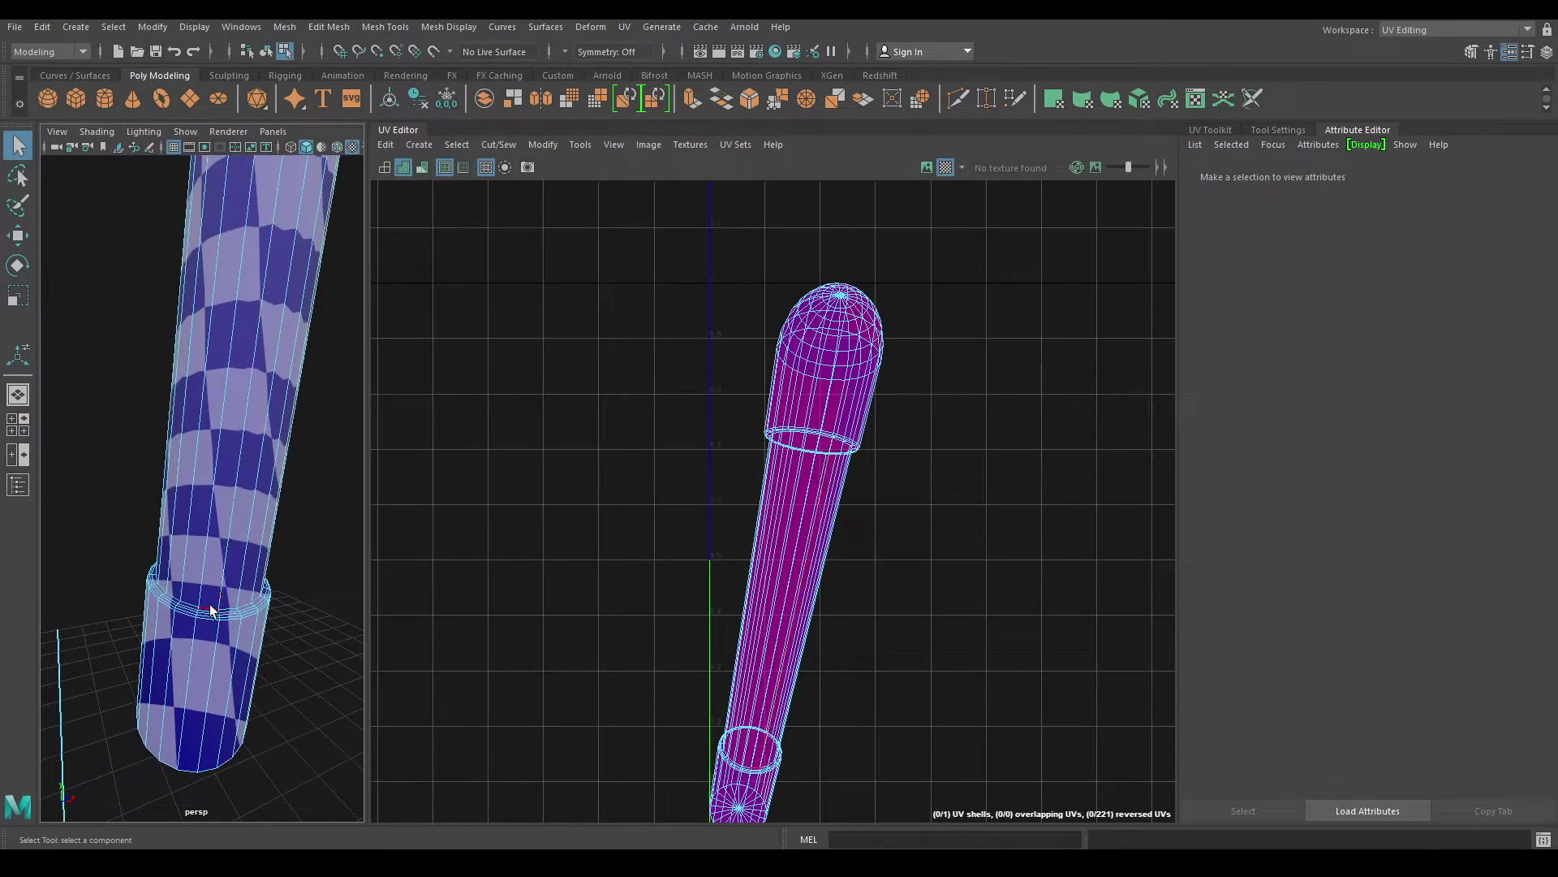
alt+drag(213, 604, 248, 314)
shift+double_click(242, 250)
Add the edge loop under the rod's rounded head and a lengthwise line of edges to the seam selection
alt+drag(243, 253, 267, 397)
scroll(254, 421, down, 5)
alt+middle_drag(268, 397, 256, 489)
key(f)
alt+drag(268, 357, 247, 393)
scroll(246, 393, down, 5)
alt+middle_drag(247, 393, 236, 518)
alt+drag(236, 526, 237, 357)
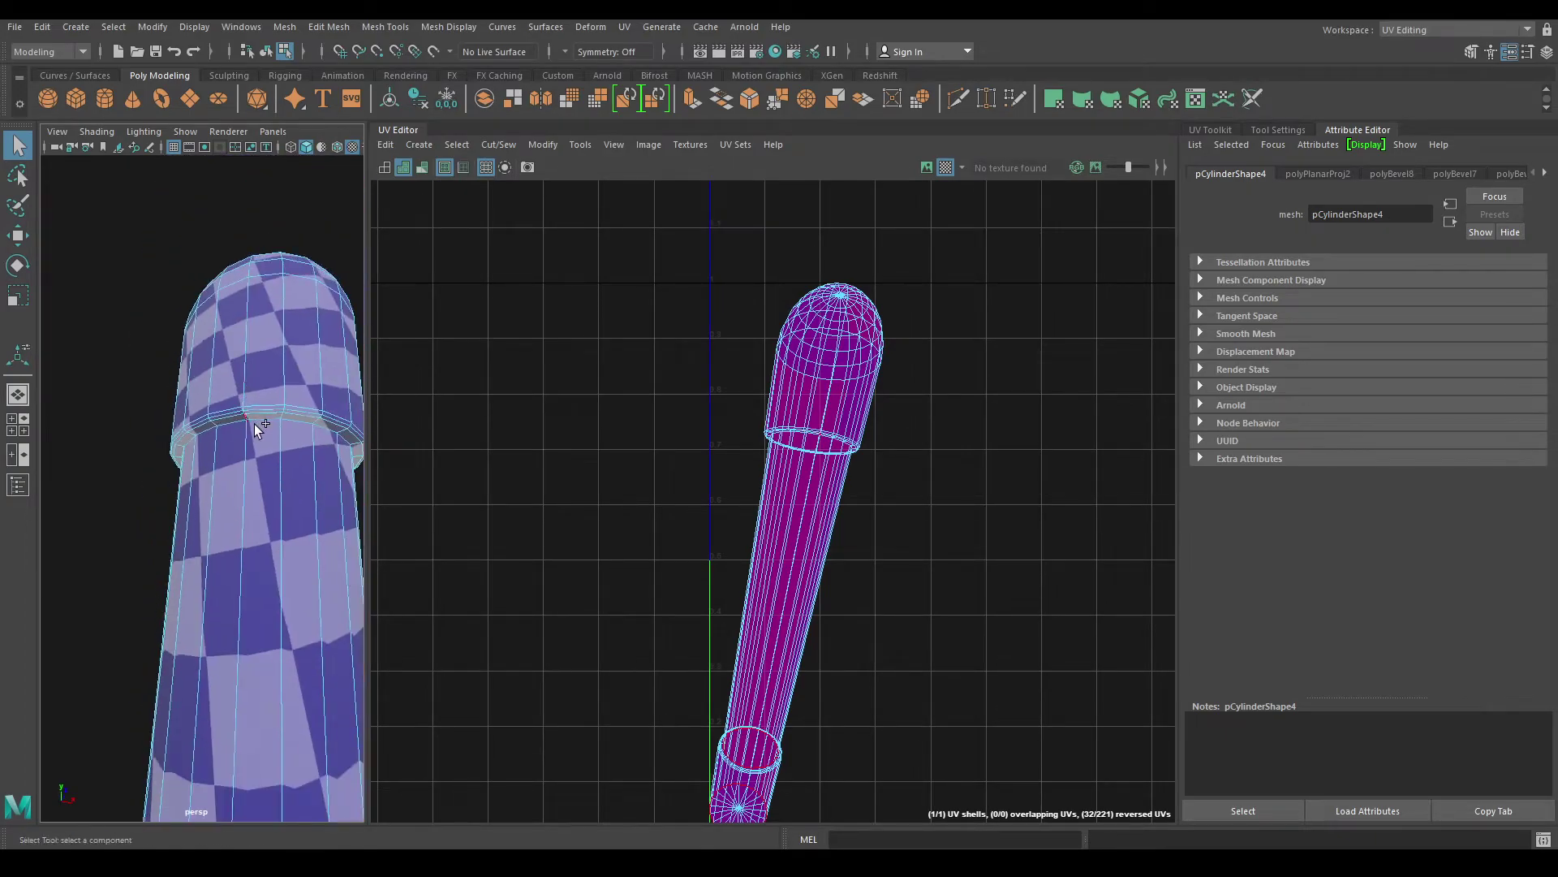
alt+drag(262, 418, 246, 398)
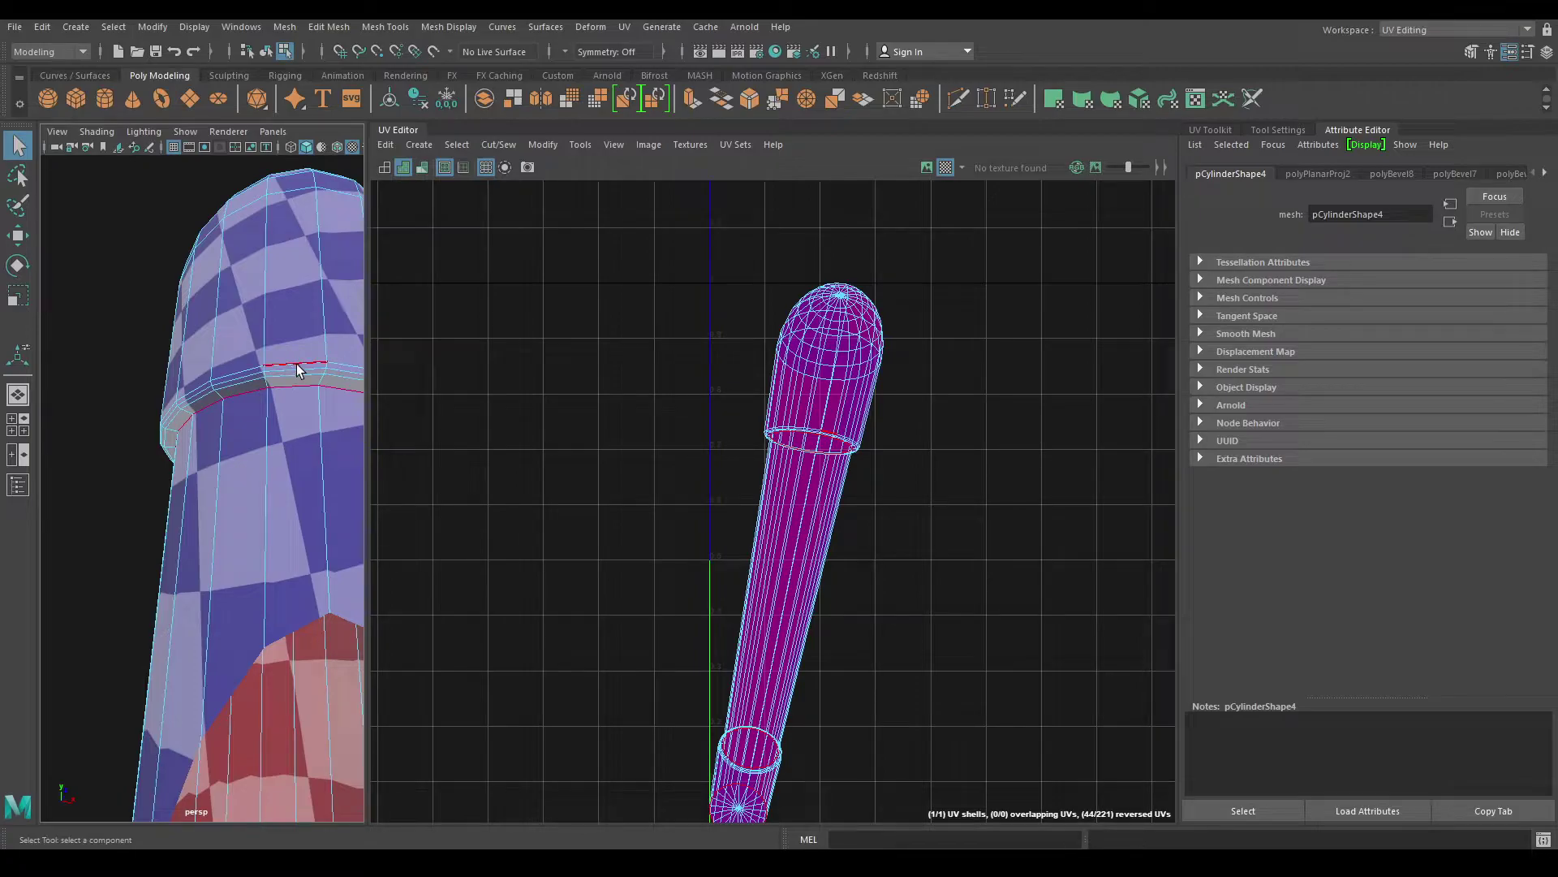
alt+drag(295, 364, 264, 455)
mouse_move(264, 455)
alt+middle_down()
mouse_move(283, 532)
mouse_move(289, 471)
alt+middle_up()
alt+drag(176, 310, 211, 349)
alt+middle_drag(211, 349, 215, 330)
alt+drag(328, 546, 261, 496)
alt+right_drag(236, 488, 246, 484)
alt+drag(247, 485, 383, 474)
Cut the rod's UVs along the selected edges, then select all its UVs and unfold them
right_click(659, 405)
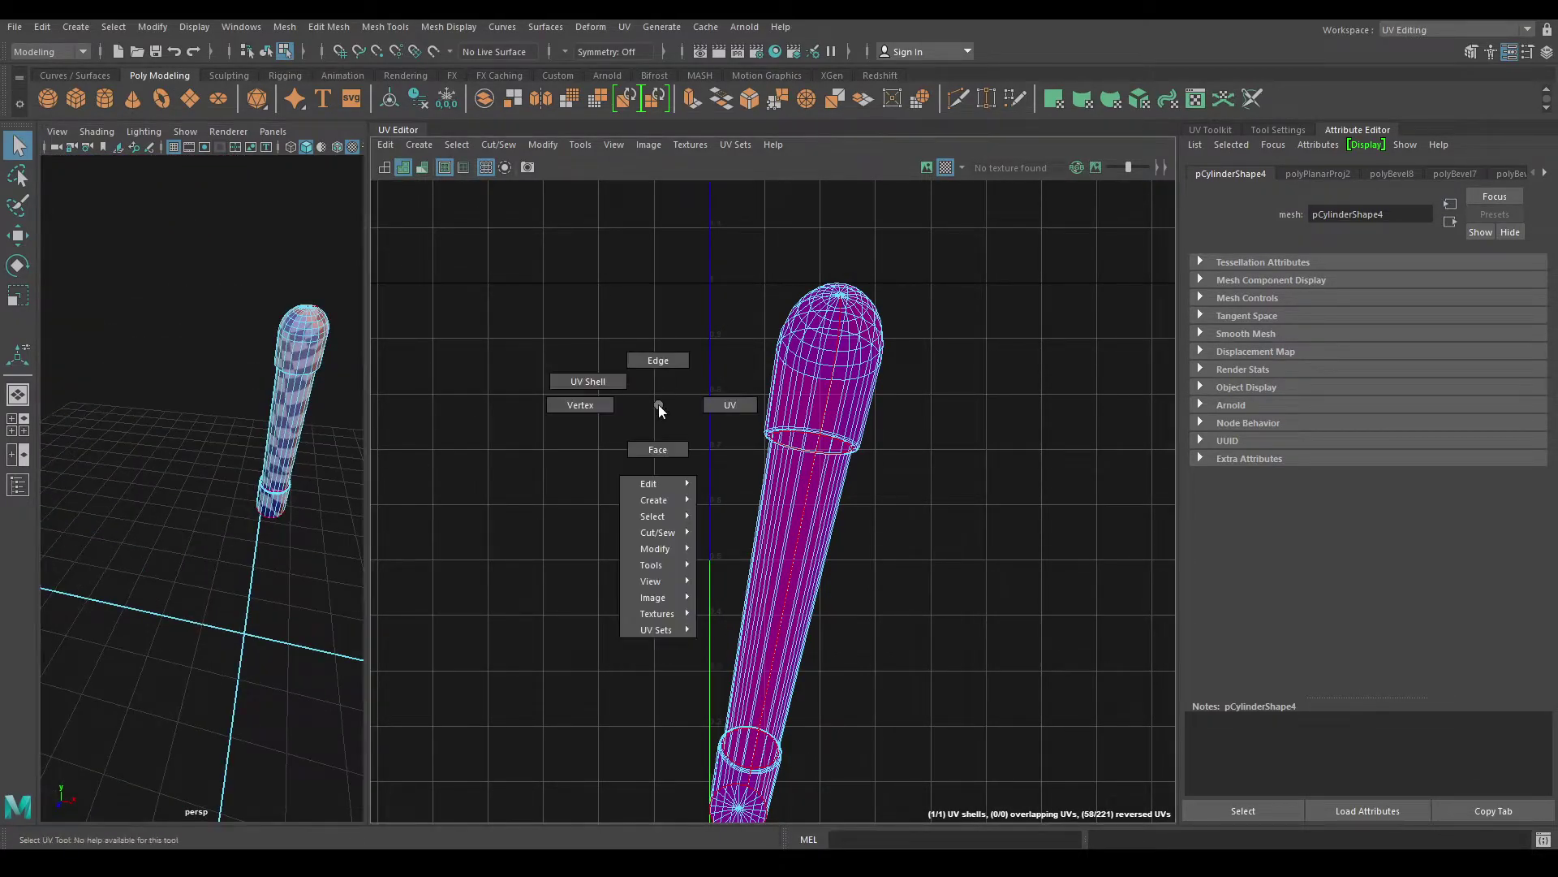
right_drag(655, 377, 654, 367)
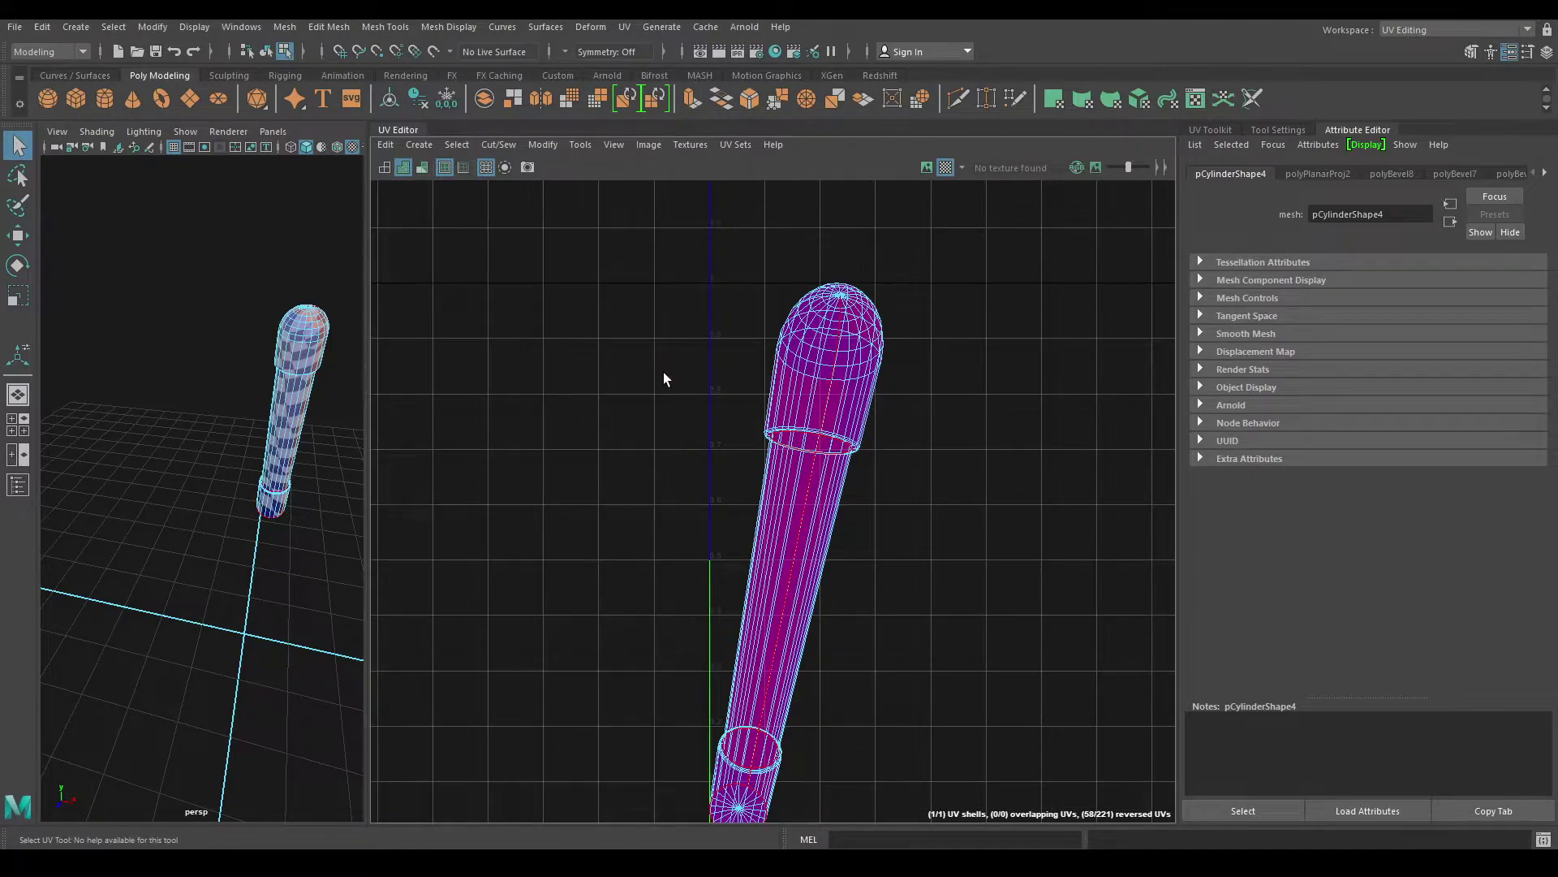
shift+right_drag(634, 257, 569, 281)
key(w)
scroll(675, 431, down, 1)
right_drag(657, 264, 586, 223)
drag(568, 205, 998, 816)
right_drag(944, 419, 1030, 423)
drag(1058, 282, 389, 822)
shift+right_drag(942, 299, 681, 318)
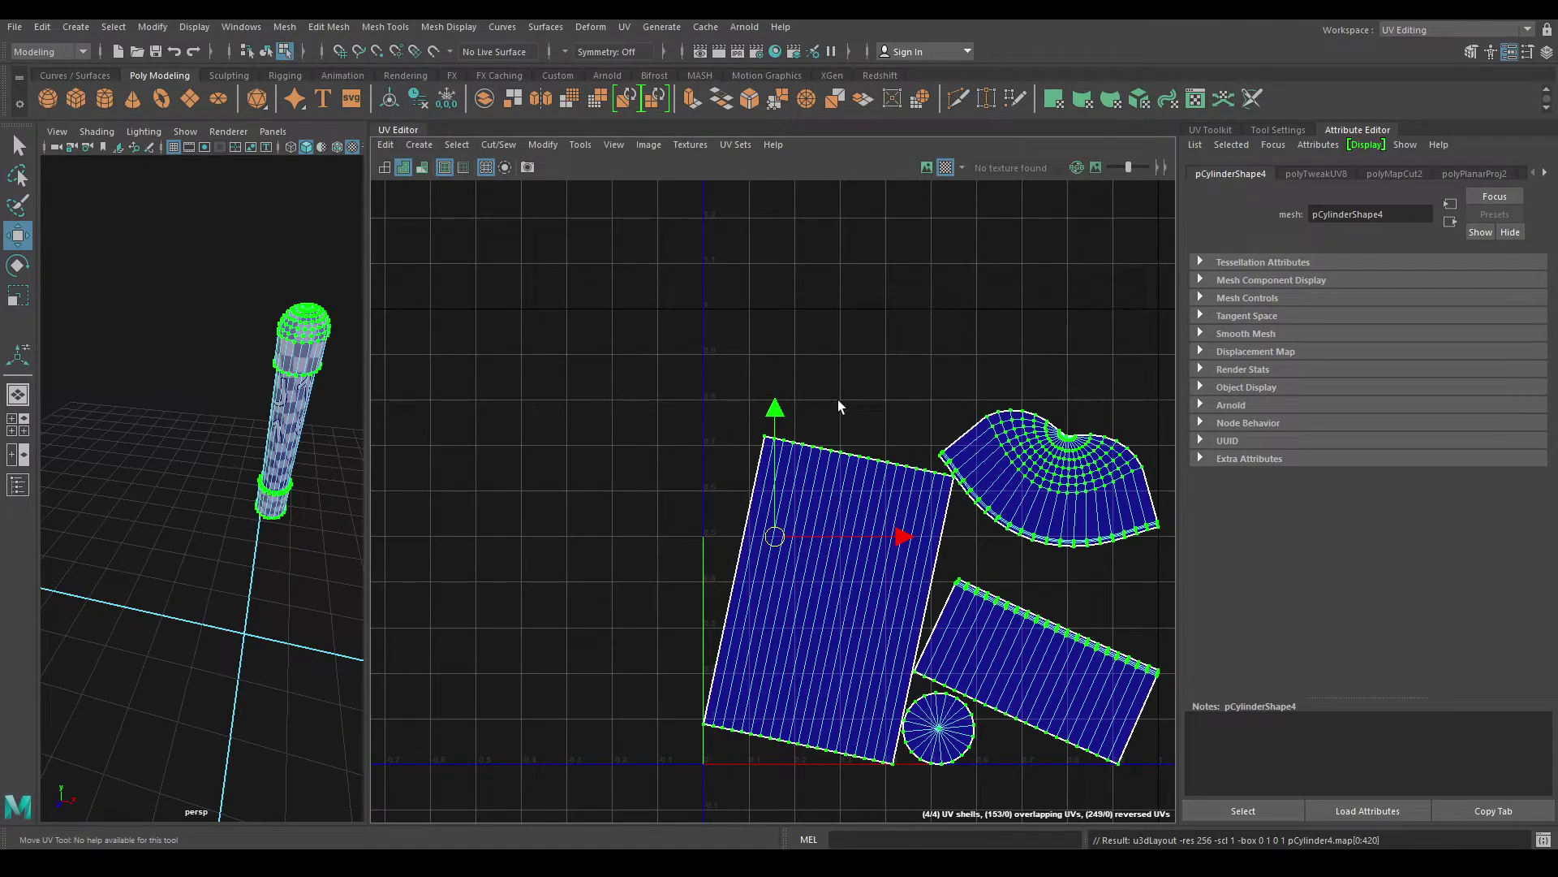
Select all UV shells of the handle rod and lay them out in the UV space
key(f)
mouse_move(883, 229)
right_down()
mouse_move(821, 209)
mouse_move(914, 233)
right_up()
right_drag(914, 232, 914, 233)
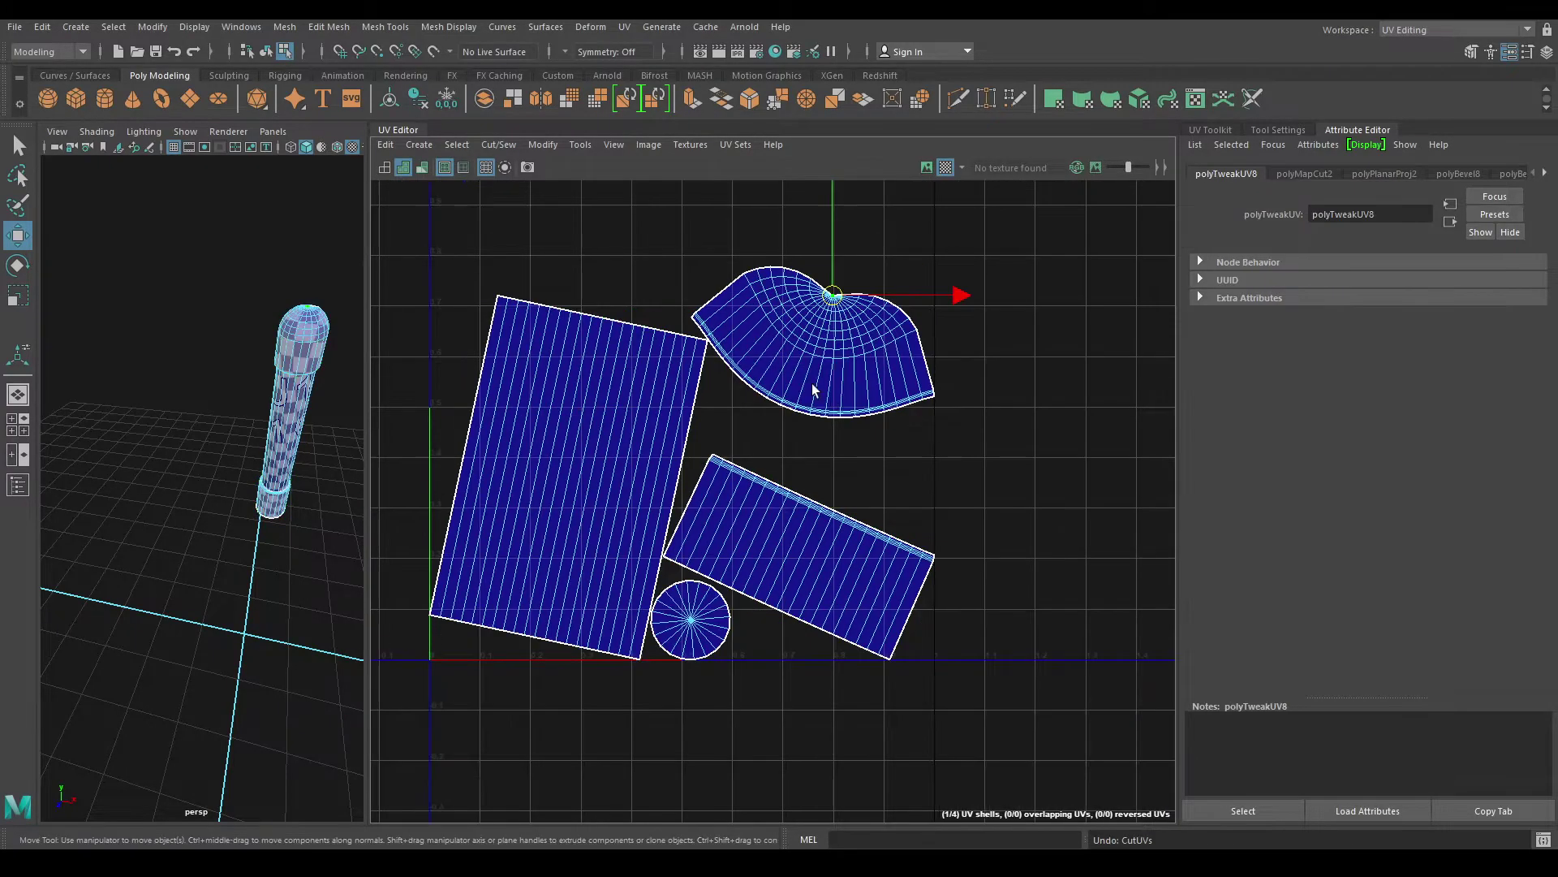
right_drag(798, 369, 743, 354)
scroll(818, 624, down, 3)
drag(625, 362, 905, 670)
shift+right_drag(908, 398, 725, 463)
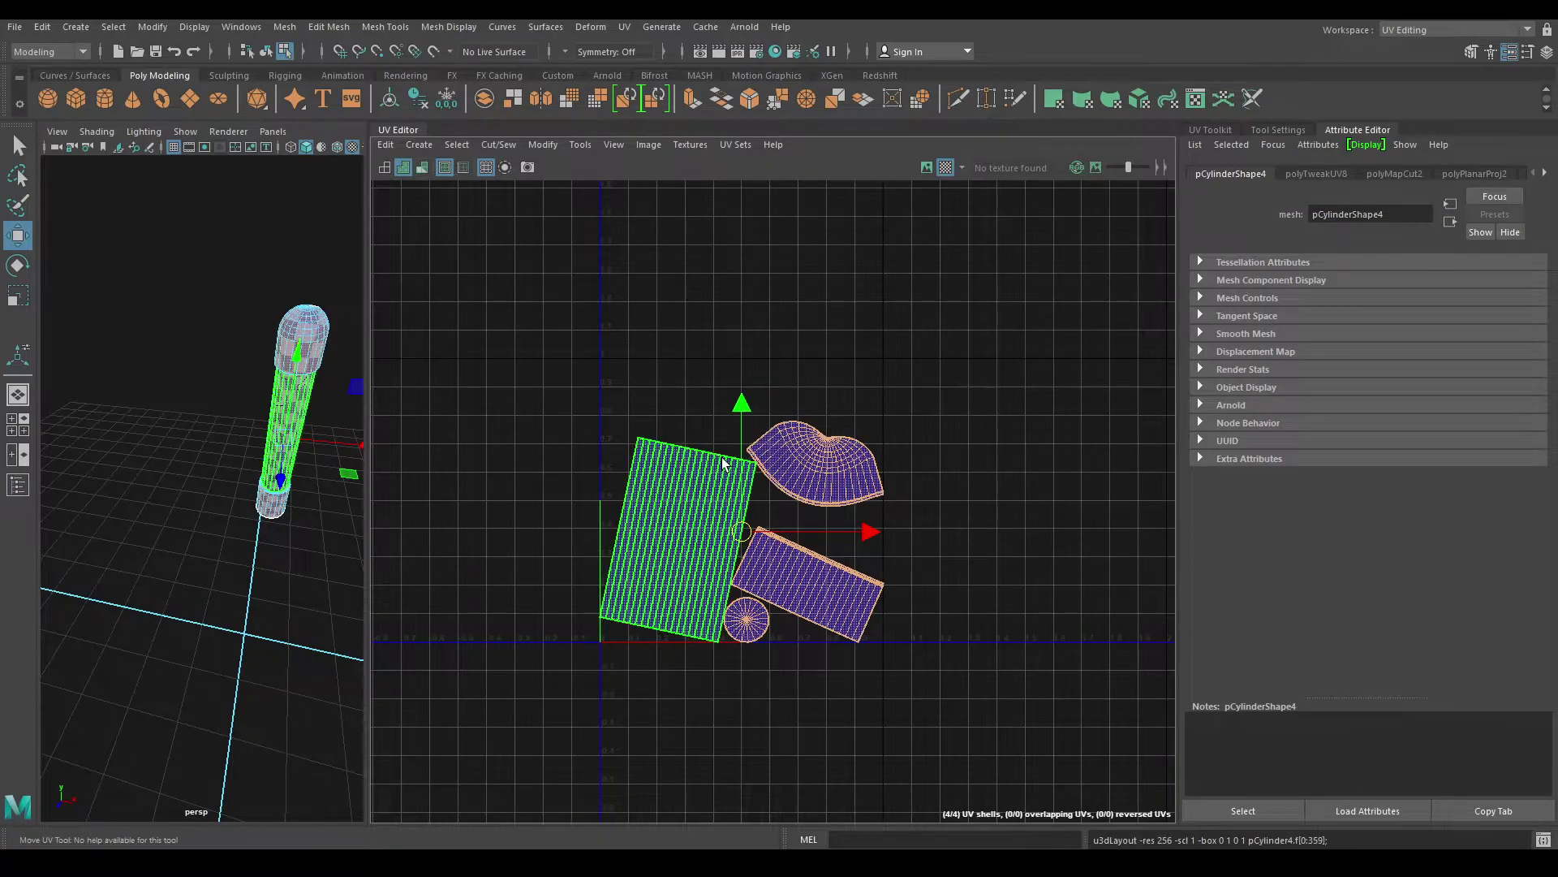
Straighten the large shaft shell and the smaller sleeve shell of the rod with Orient Shells
right_drag(256, 375, 340, 351)
alt+right_drag(682, 438, 902, 649)
alt+middle_drag(903, 649, 1012, 507)
alt+right_drag(699, 393, 736, 359)
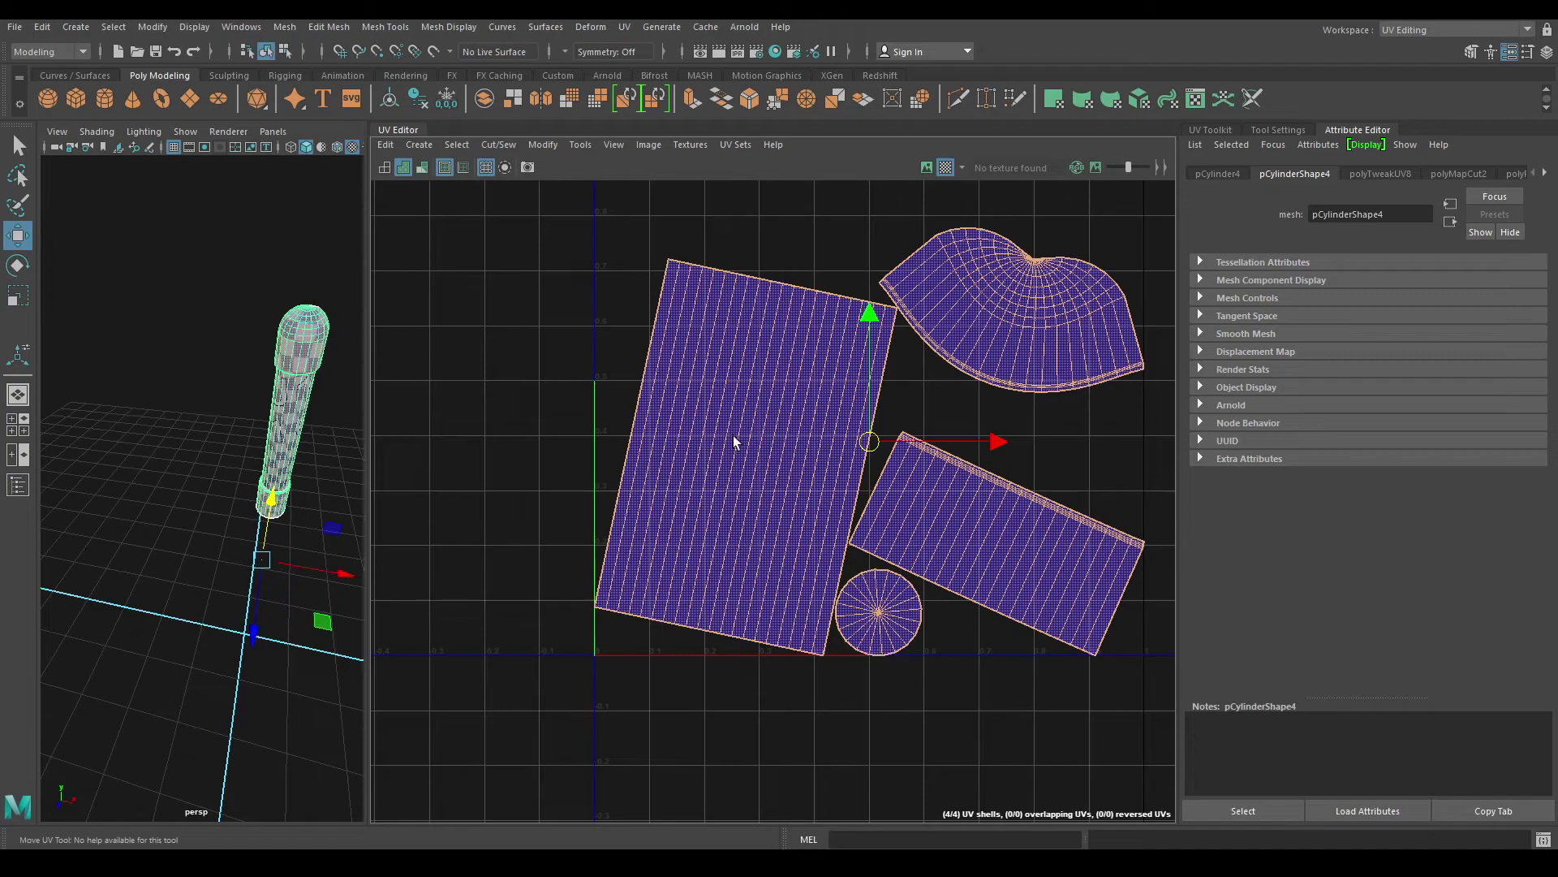
right_drag(753, 446, 761, 449)
click(678, 358)
shift+right_drag(675, 349, 648, 588)
click(999, 503)
shift+right_drag(1008, 470, 991, 709)
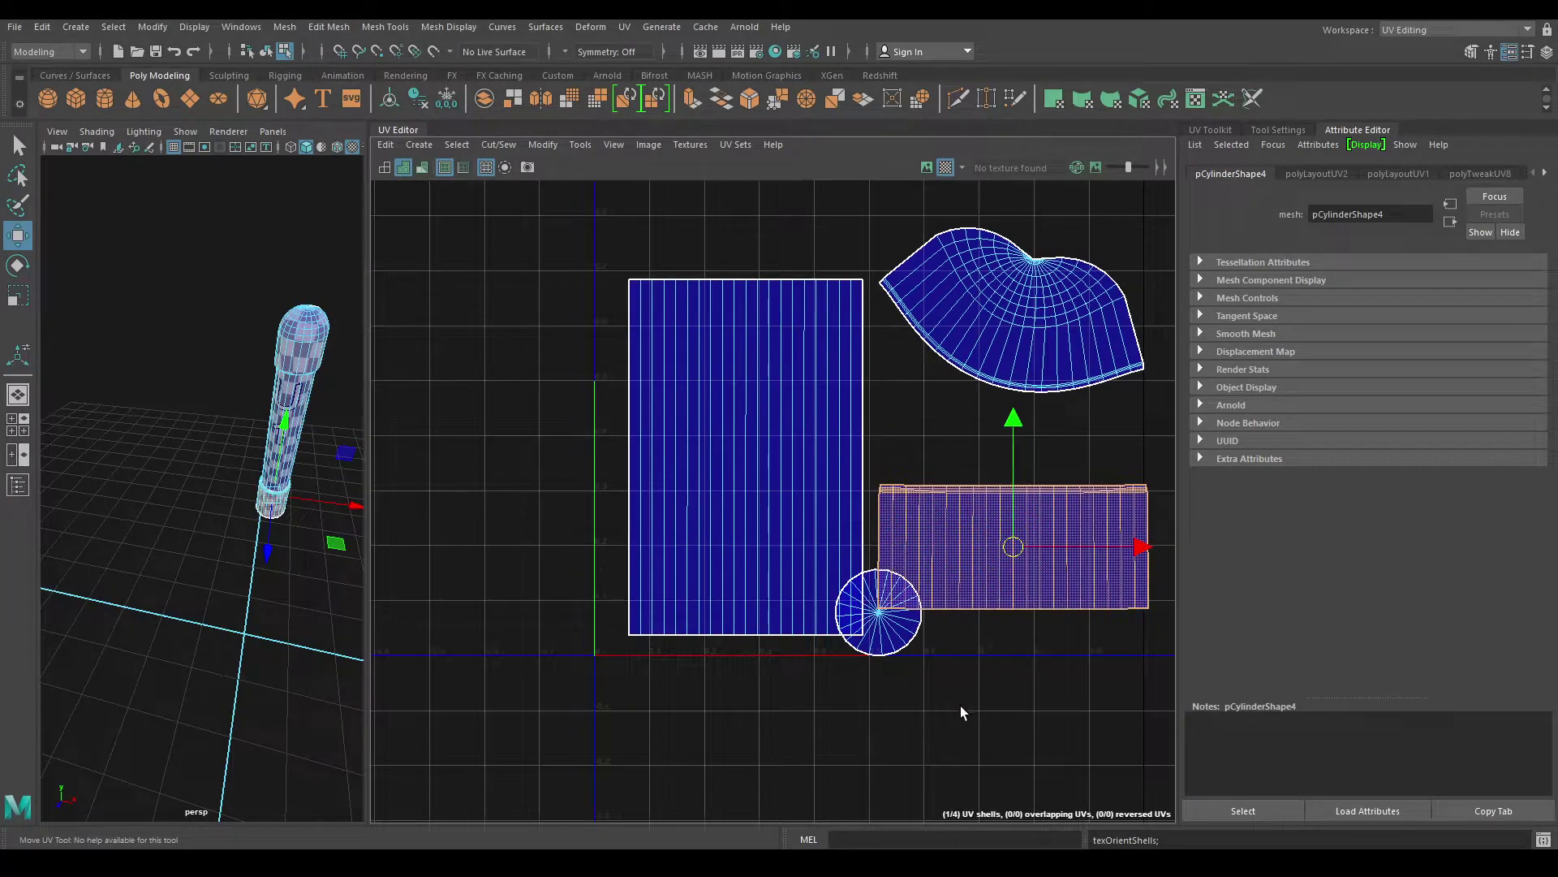
Orient the rounded head's shell, then select all the rod's shells and lay them out again
click(1043, 341)
shift+right_drag(1043, 406, 1019, 562)
click(1037, 441)
drag(1103, 710, 724, 221)
shift+right_drag(1009, 329, 781, 419)
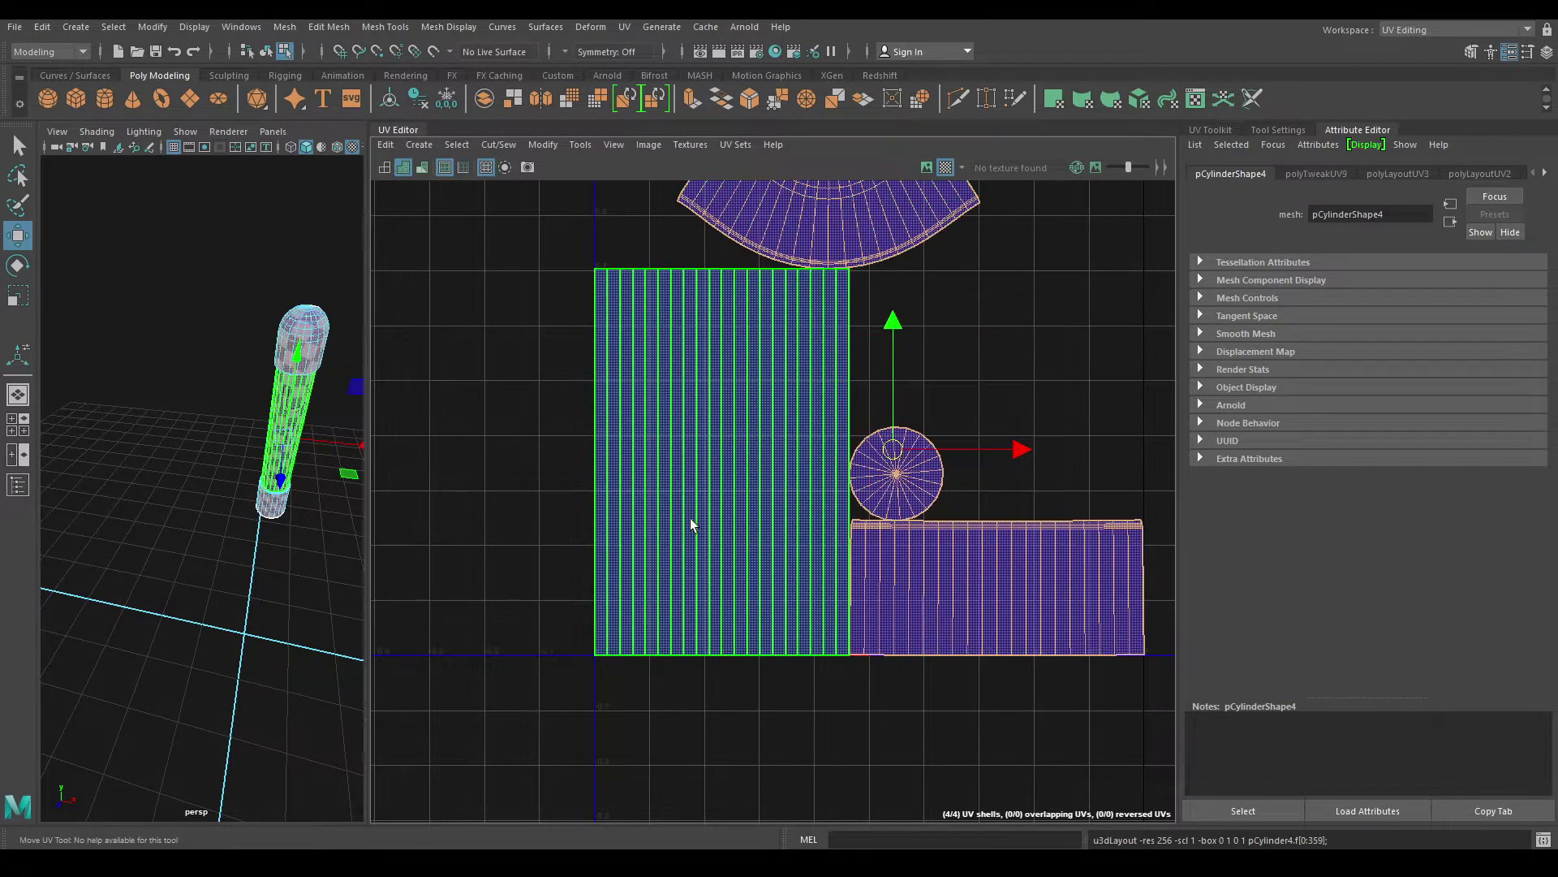
Return the handle rod to object mode and show the last hidden objects
right_drag(264, 361, 323, 321)
click(325, 304)
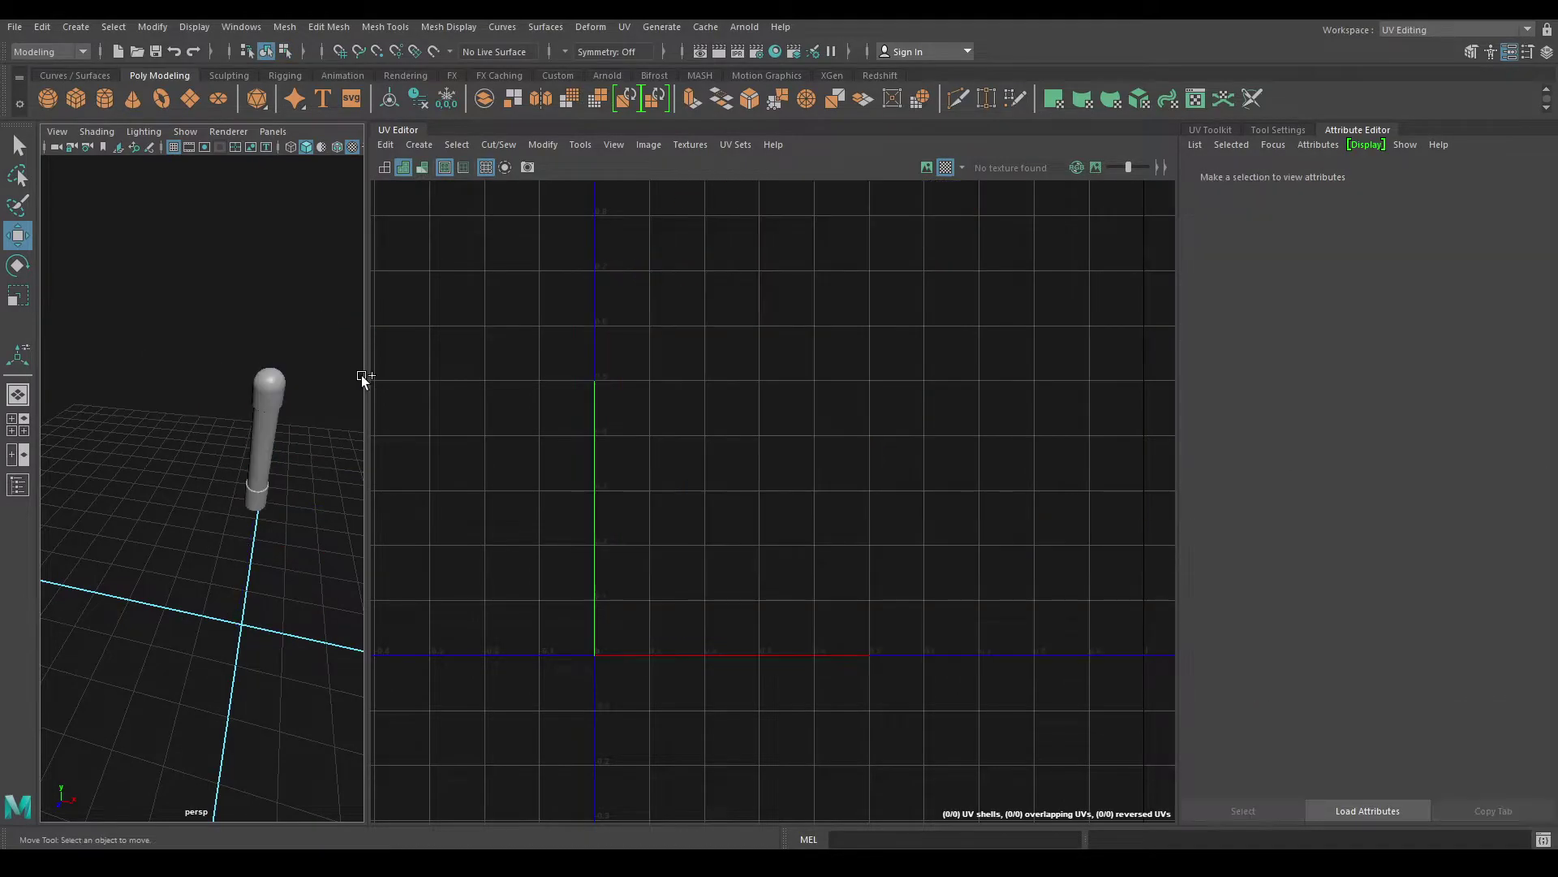
key(ctrl+shift+h)
Select the cylindrical hinge at the vault door's edge and isolate it by hiding all other objects
scroll(295, 377, down, 5)
alt+drag(295, 378, 175, 442)
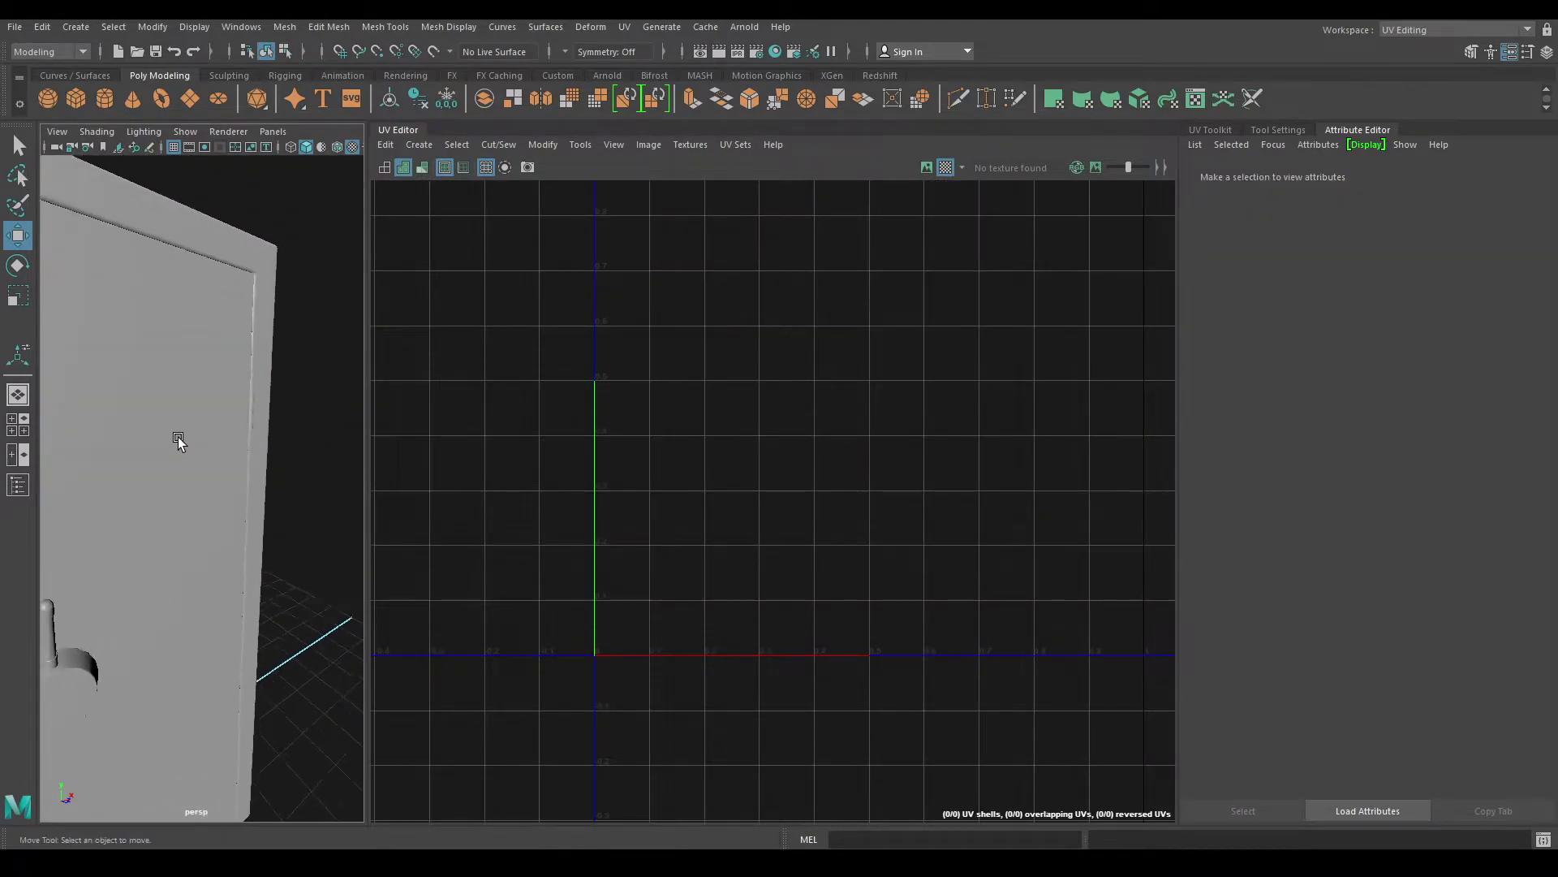
alt+right_drag(175, 441, 242, 482)
alt+middle_drag(242, 482, 253, 672)
alt+right_drag(253, 672, 255, 454)
alt+drag(255, 454, 202, 459)
alt+right_drag(203, 459, 179, 428)
alt+drag(179, 432, 222, 469)
alt+right_drag(222, 469, 244, 495)
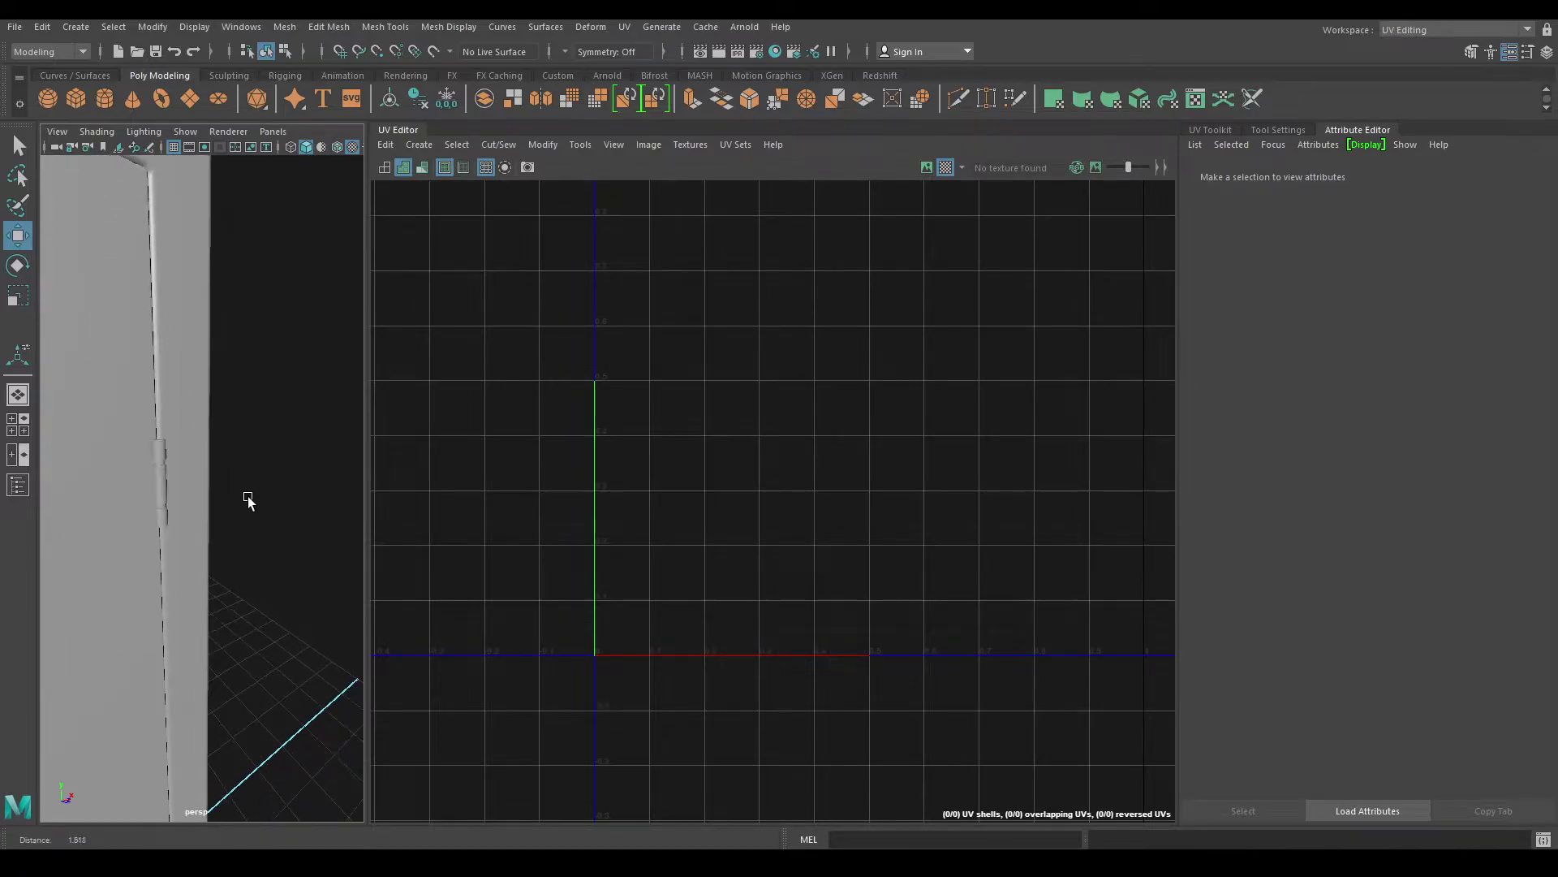
click(154, 468)
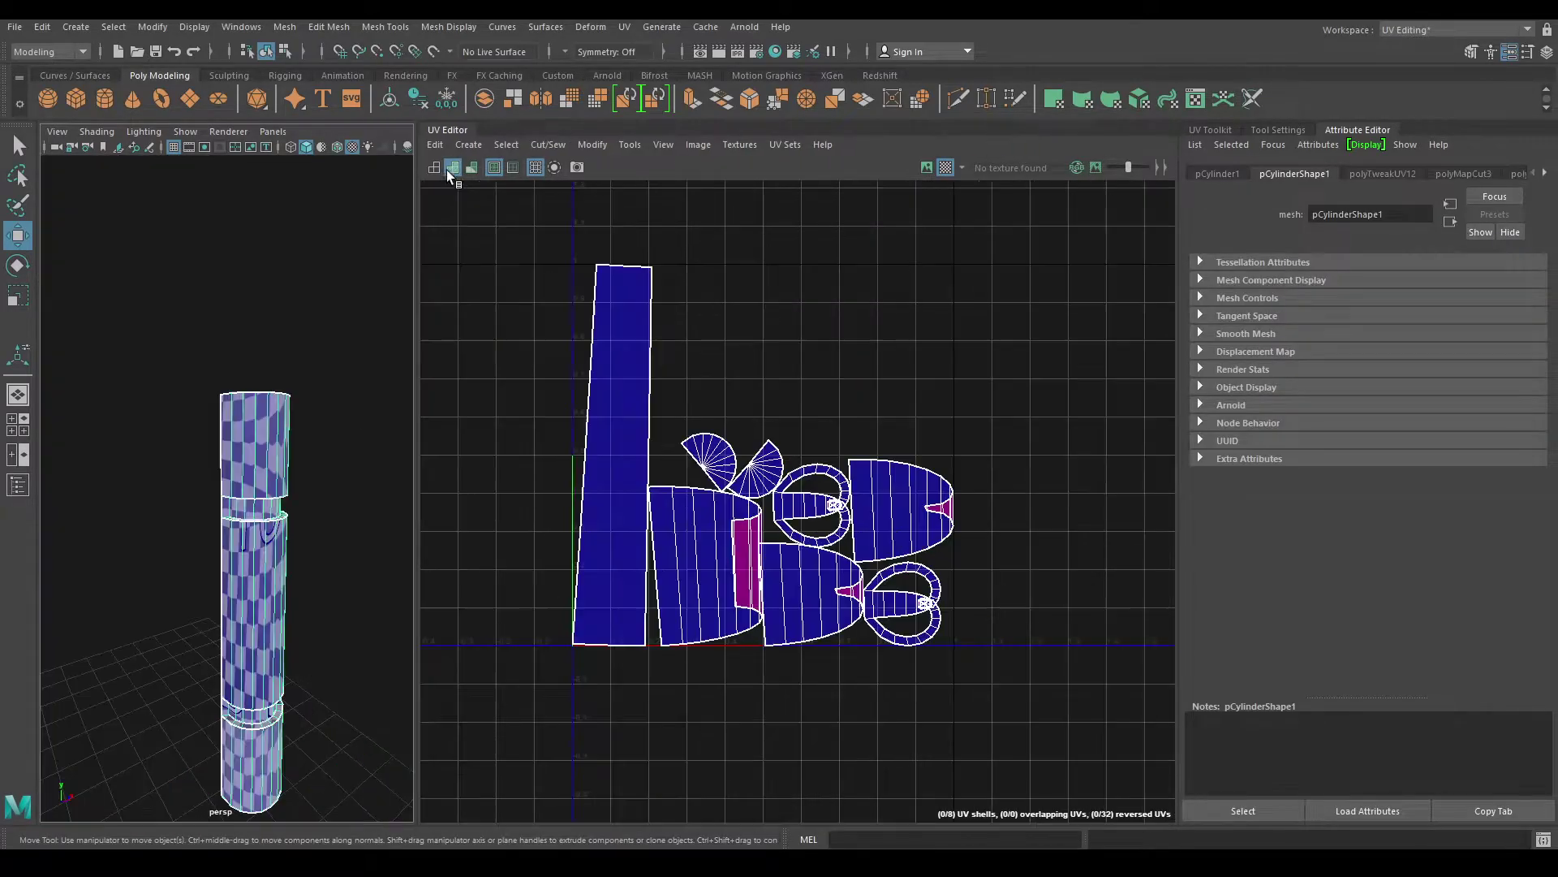
Apply an Automatic UV projection to the hinge and move its tallest rectangular shell away from the other shells
click(467, 144)
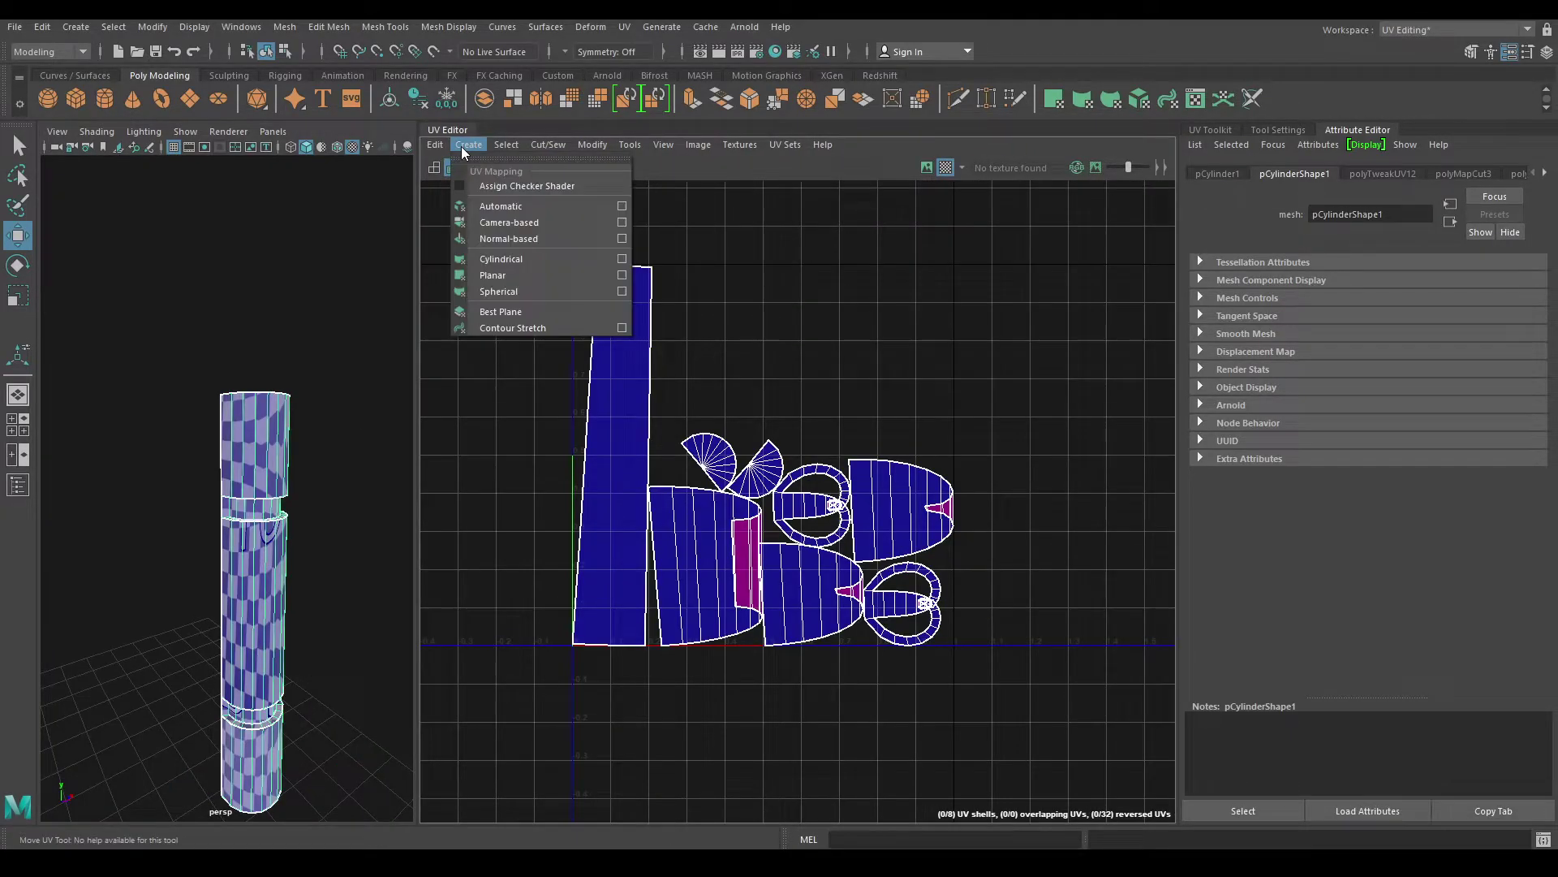
click(496, 206)
right_drag(733, 407, 634, 420)
click(608, 417)
key(w)
click(705, 370)
click(624, 404)
drag(723, 465, 578, 494)
alt+middle_drag(578, 494, 782, 442)
drag(780, 442, 688, 442)
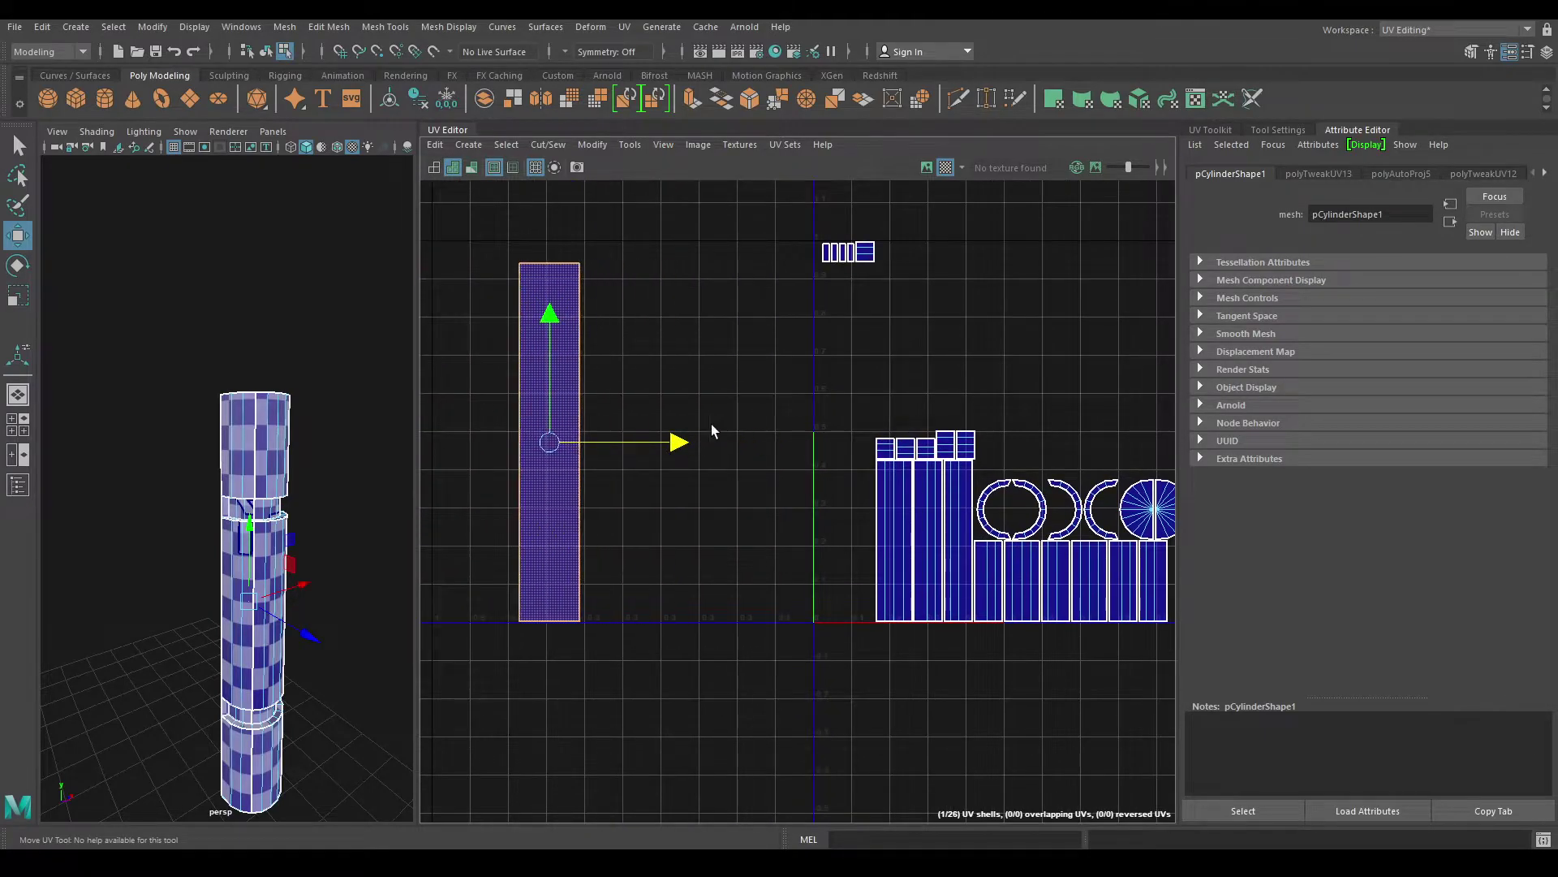
Move one strip of the hinge's long middle barrel into empty UV space and sew the matching strips to both its sides
alt+drag(371, 526, 213, 487)
alt+middle_drag(713, 463, 560, 436)
right_drag(594, 417, 541, 396)
click(730, 528)
drag(730, 527, 564, 505)
right_drag(609, 419, 609, 377)
click(594, 446)
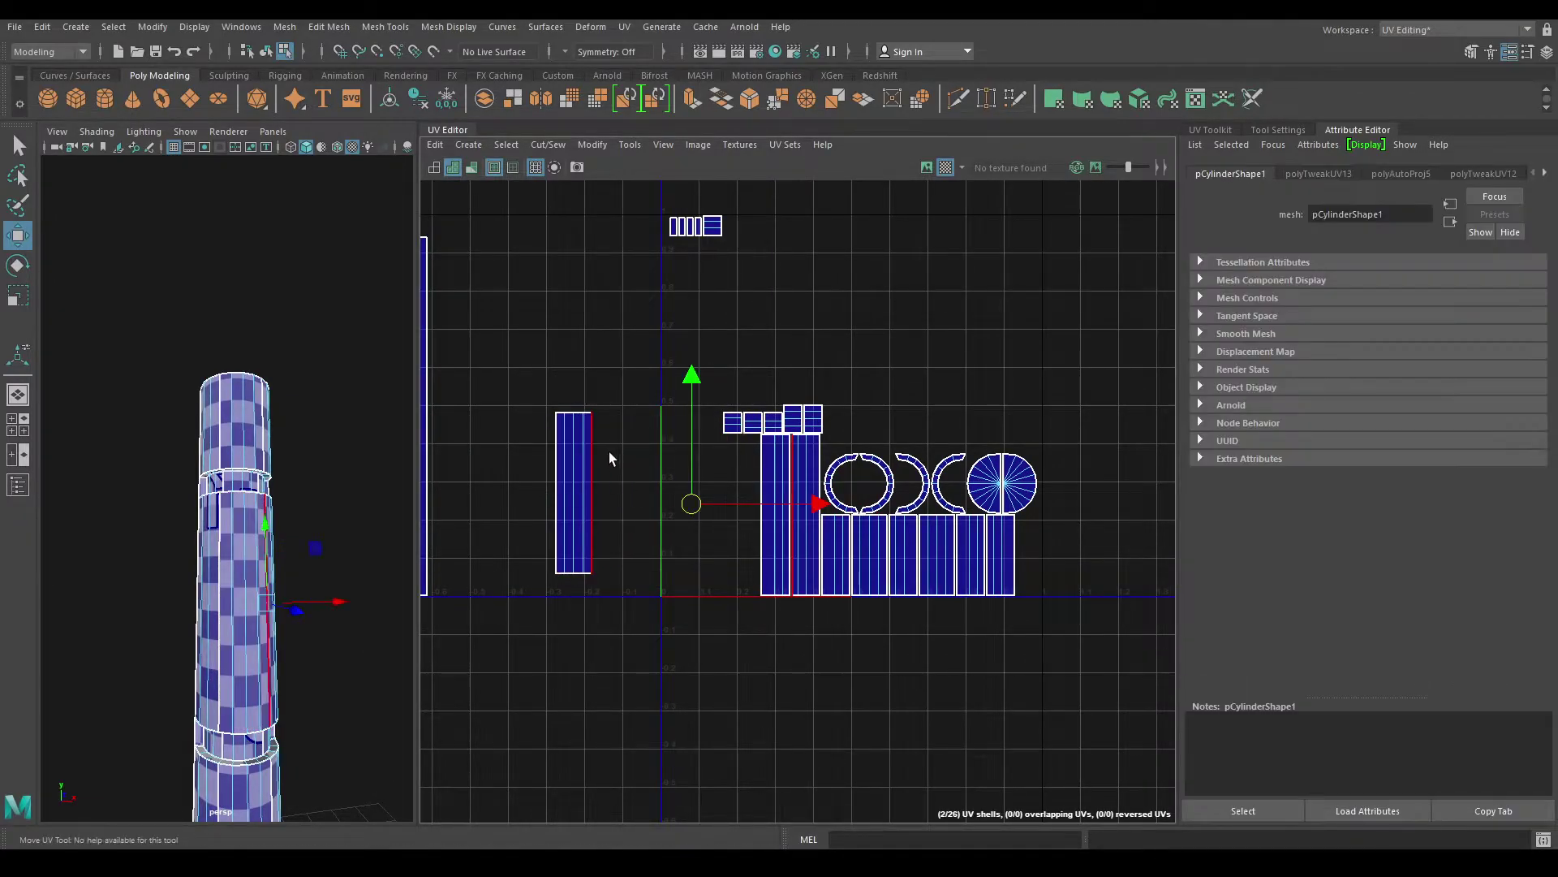
shift+right_drag(610, 452, 616, 410)
shift+right_drag(552, 503, 581, 425)
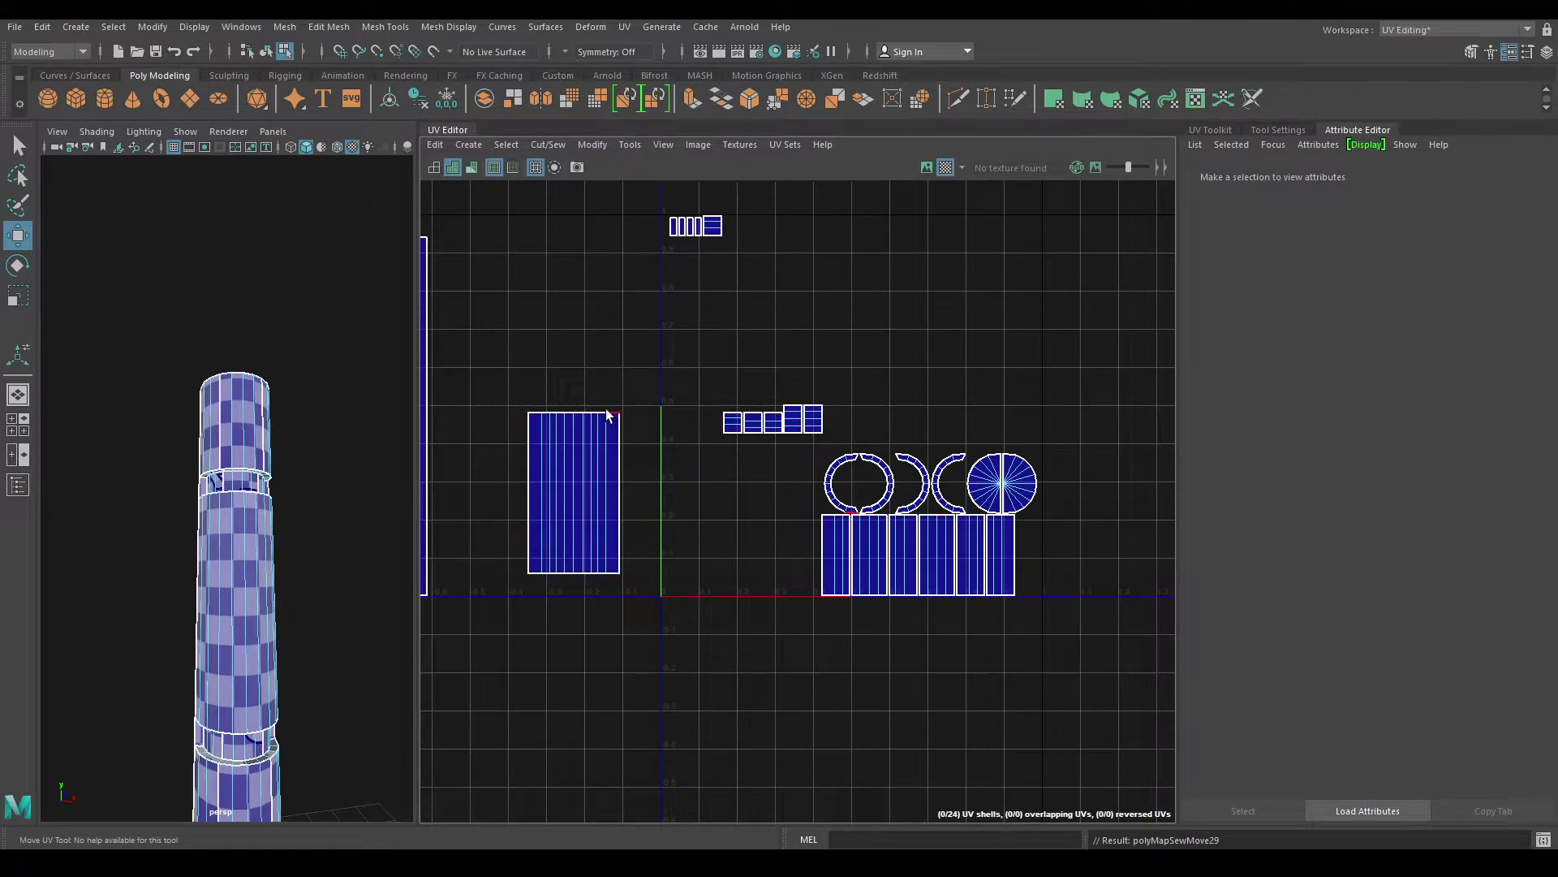
Move a strip of the hinge's upper short barrel below the middle barrel's shell and sew its matching strips onto both sides
click(932, 564)
drag(931, 565, 563, 718)
right_drag(575, 636, 582, 593)
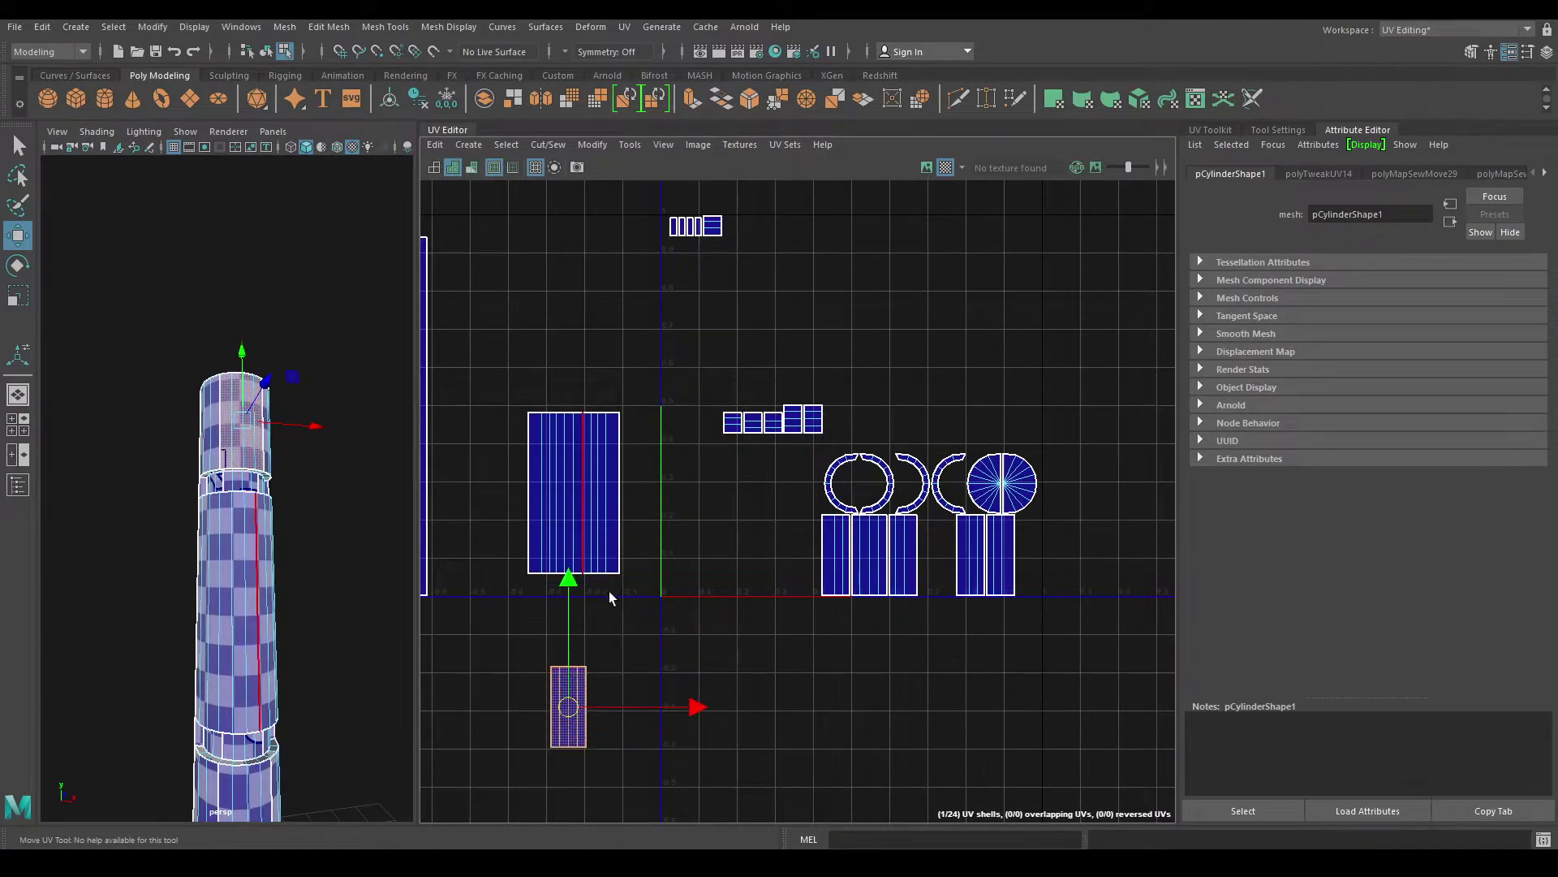
alt+middle_drag(602, 592, 635, 510)
click(619, 623)
click(581, 629)
shift+right_drag(577, 630, 591, 503)
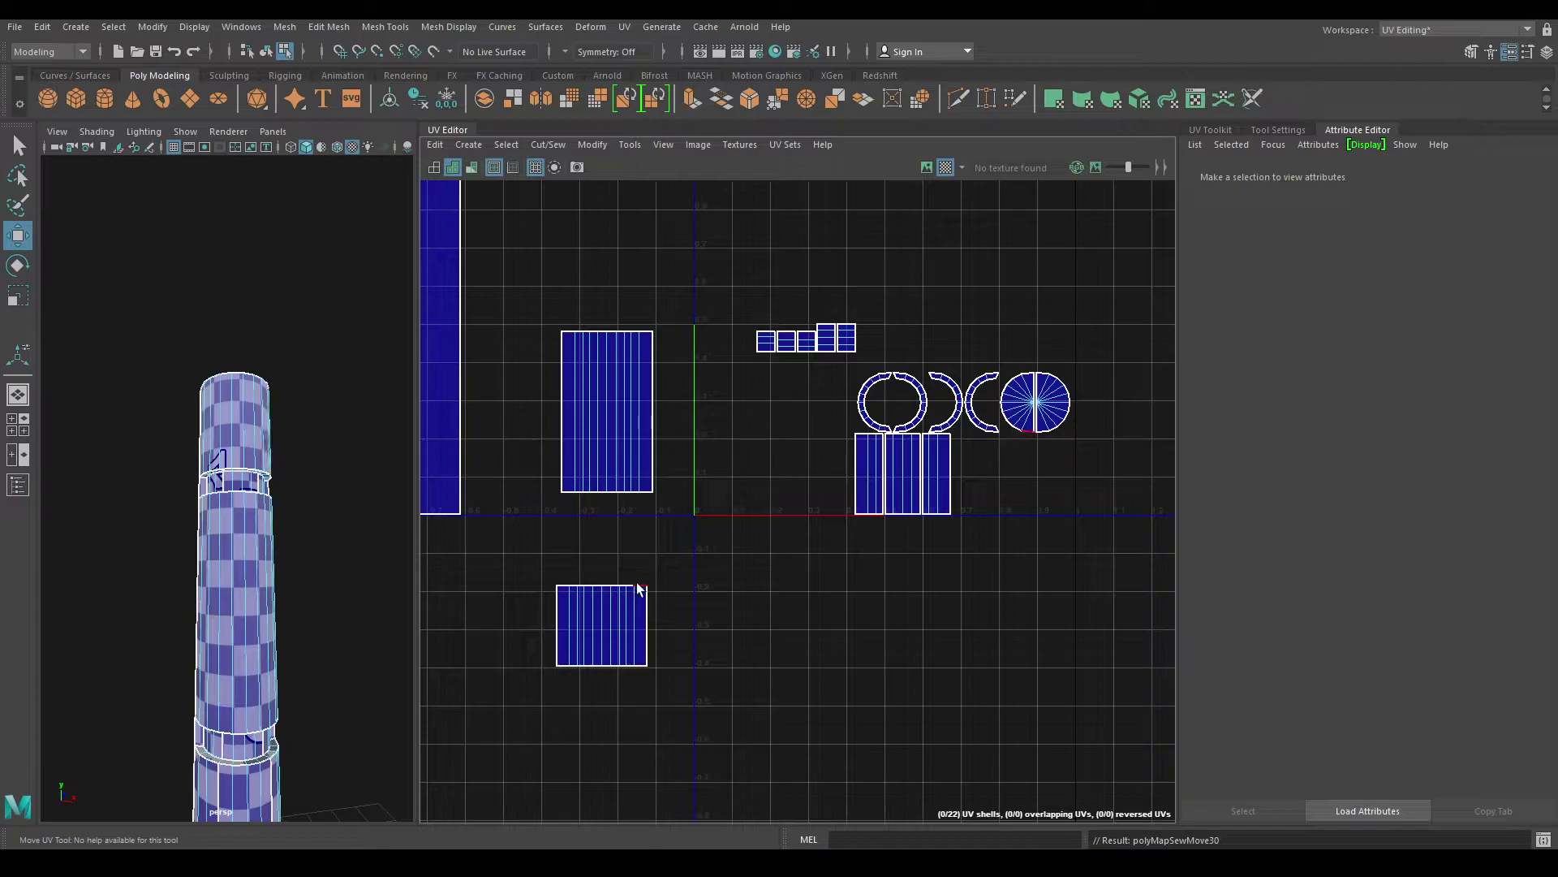
click(844, 489)
shift+right_drag(844, 488, 815, 412)
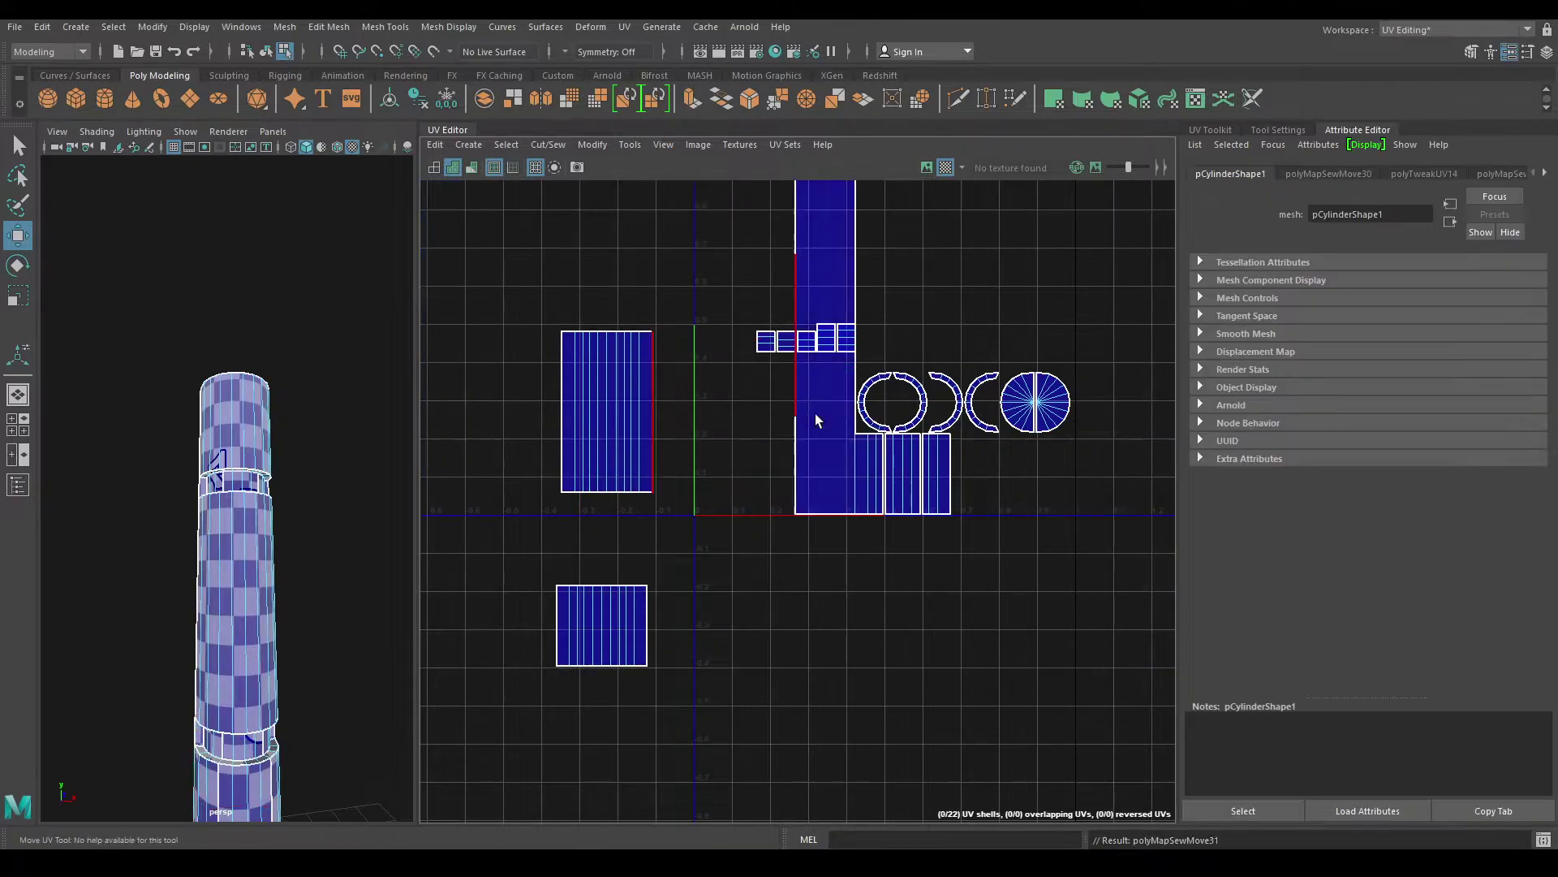
key(ctrl+z)
Sew the three remaining short barrel strips together into one rectangular shell
click(921, 481)
shift+right_drag(921, 481, 852, 358)
click(885, 456)
Move and sew the small pieces of one hinge groove end to end into a single narrow strip
scroll(796, 415, down, 1)
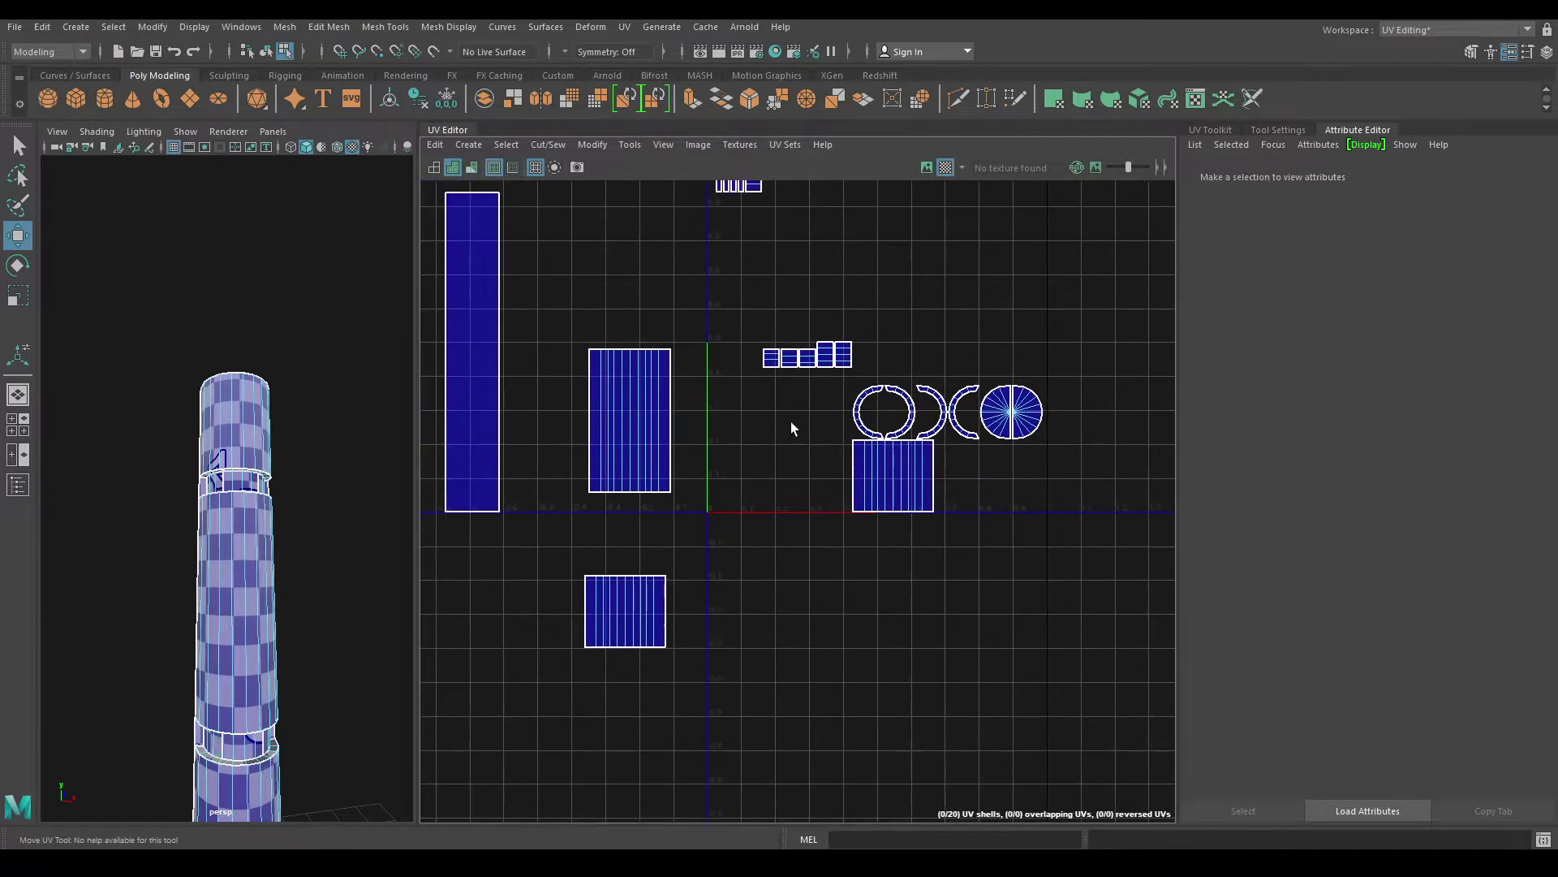
alt+middle_drag(790, 422, 849, 536)
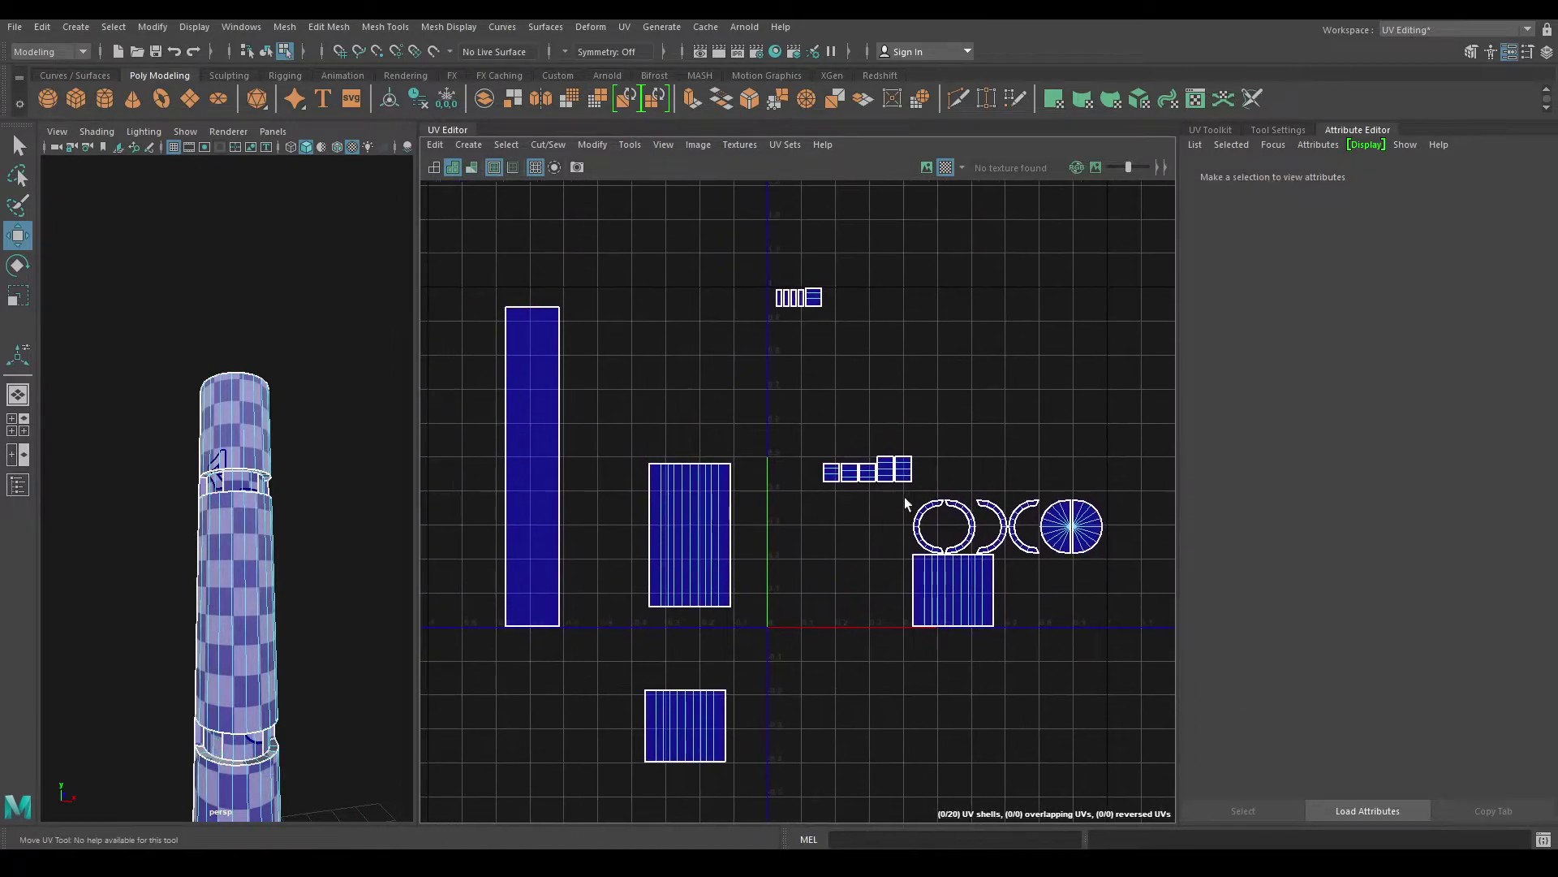
click(903, 457)
shift+right_drag(883, 518, 881, 414)
click(900, 439)
click(906, 435)
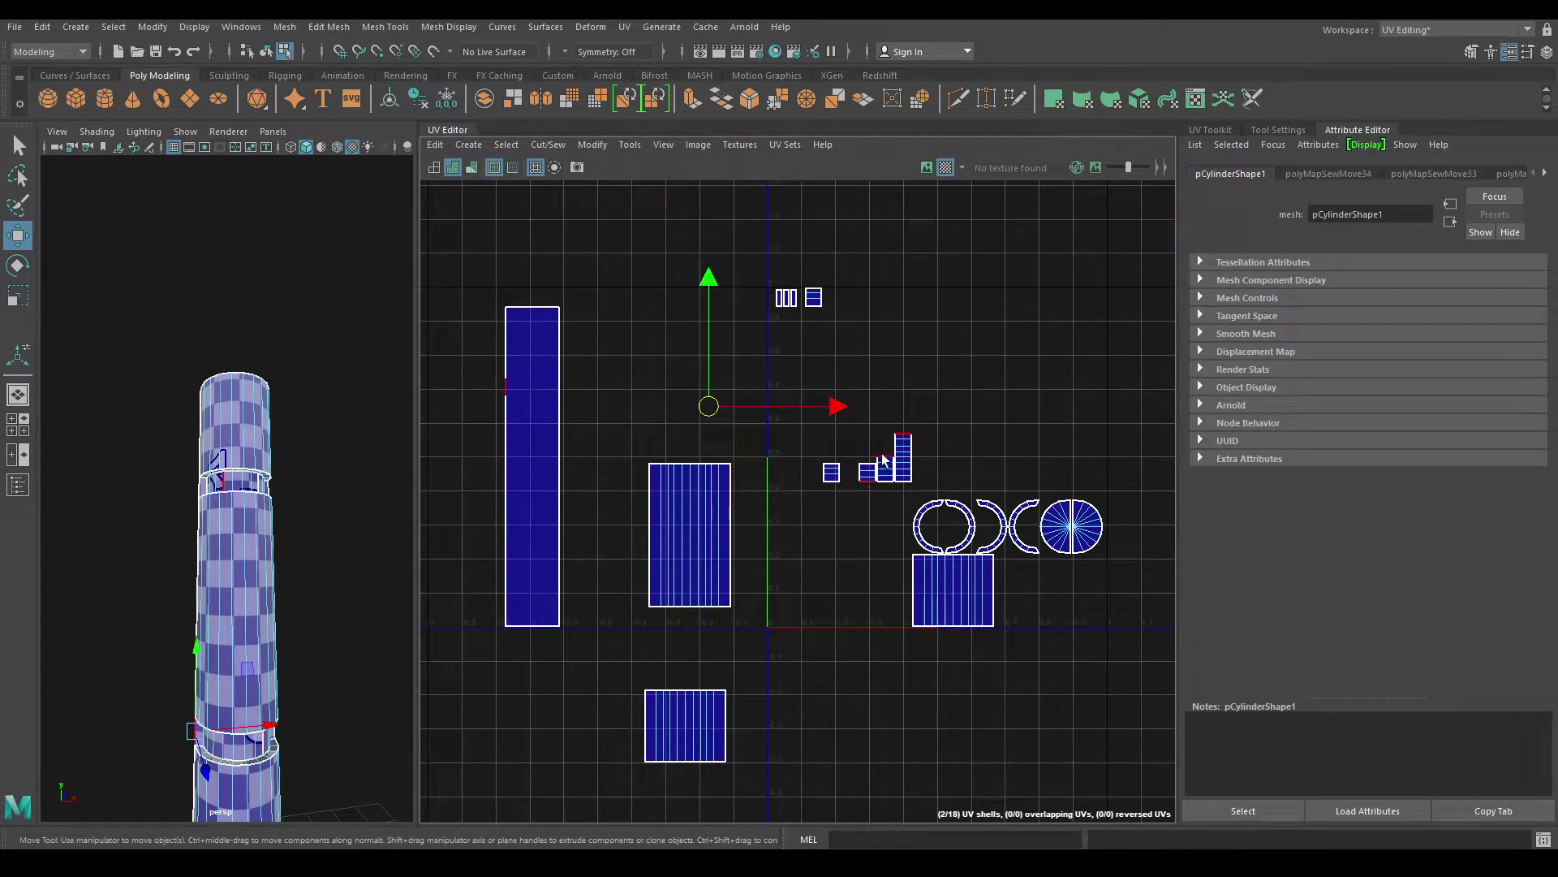
shift+right_drag(897, 479, 894, 534)
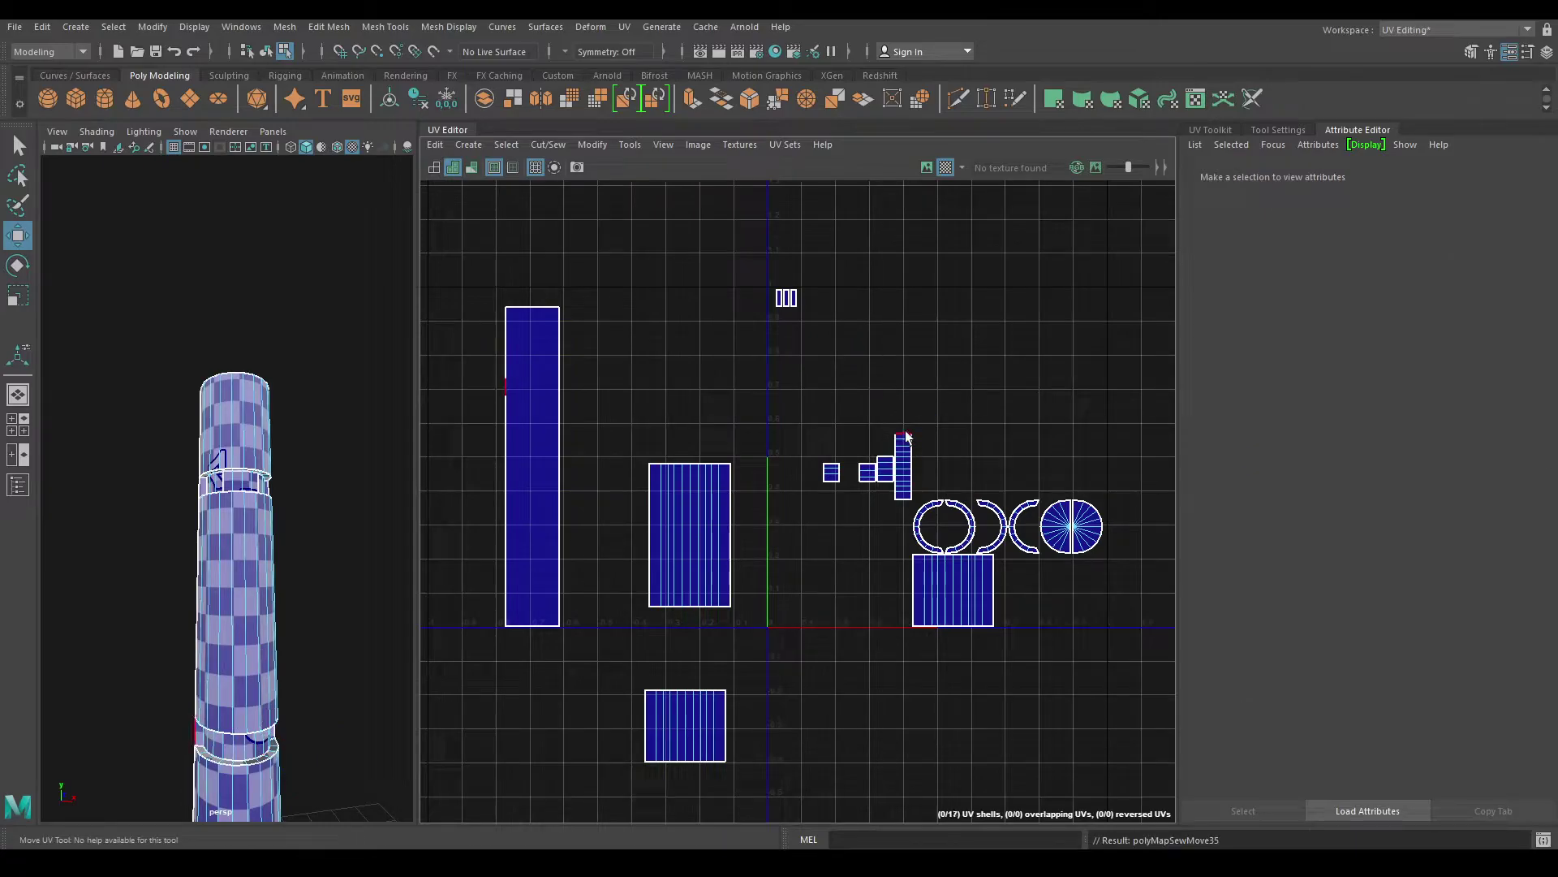
Move and sew the small pieces of the other hinge groove into a second narrow strip beside the first
click(886, 454)
shift+right_drag(885, 461, 870, 521)
click(885, 439)
shift+right_drag(864, 443, 884, 536)
click(885, 482)
click(884, 499)
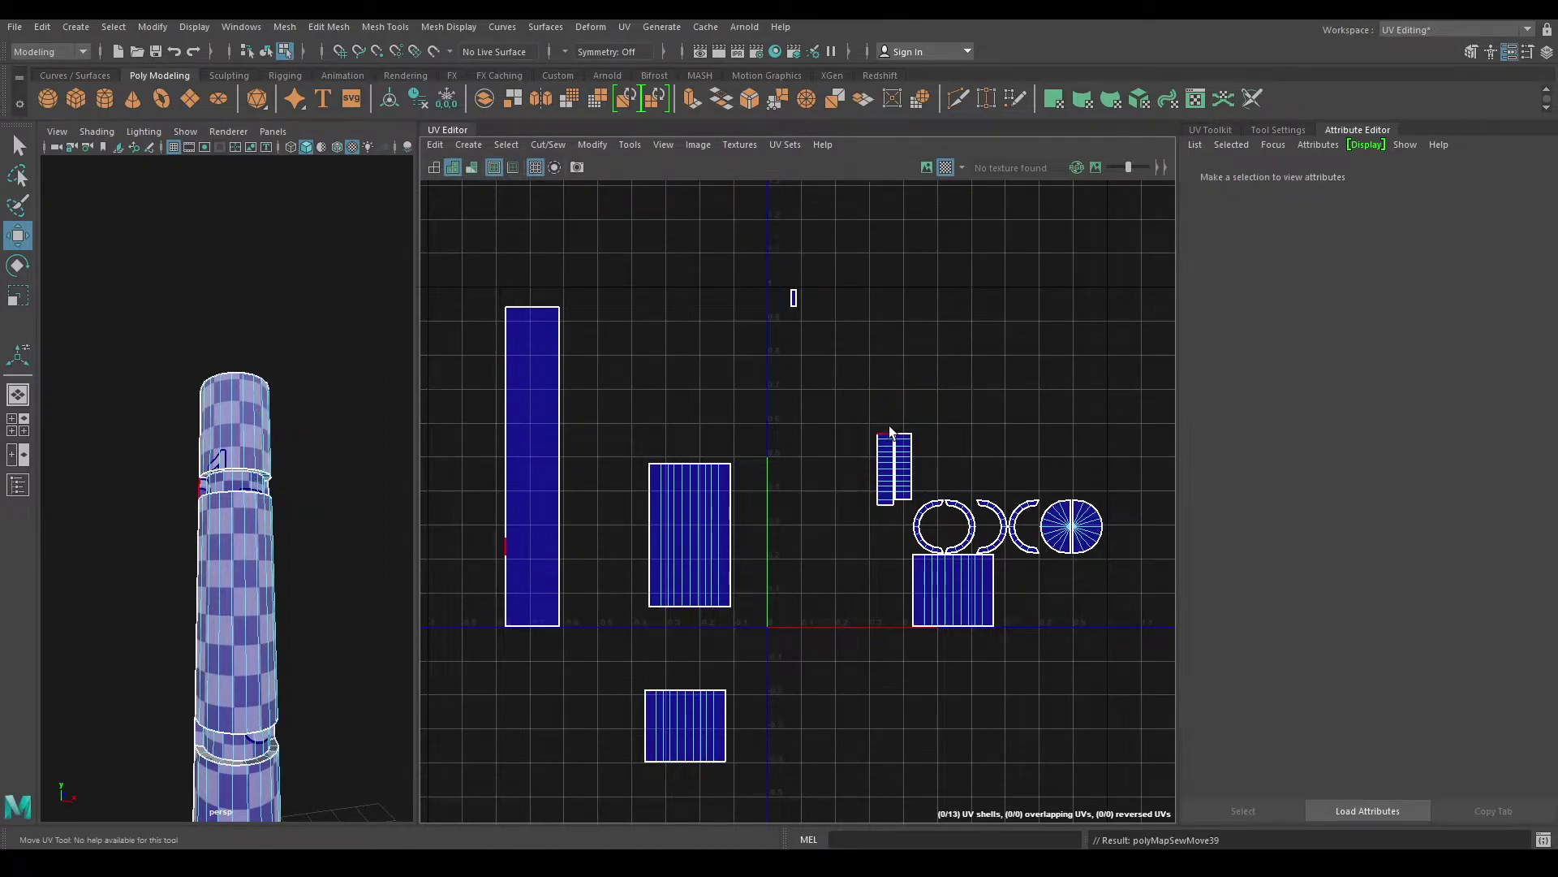
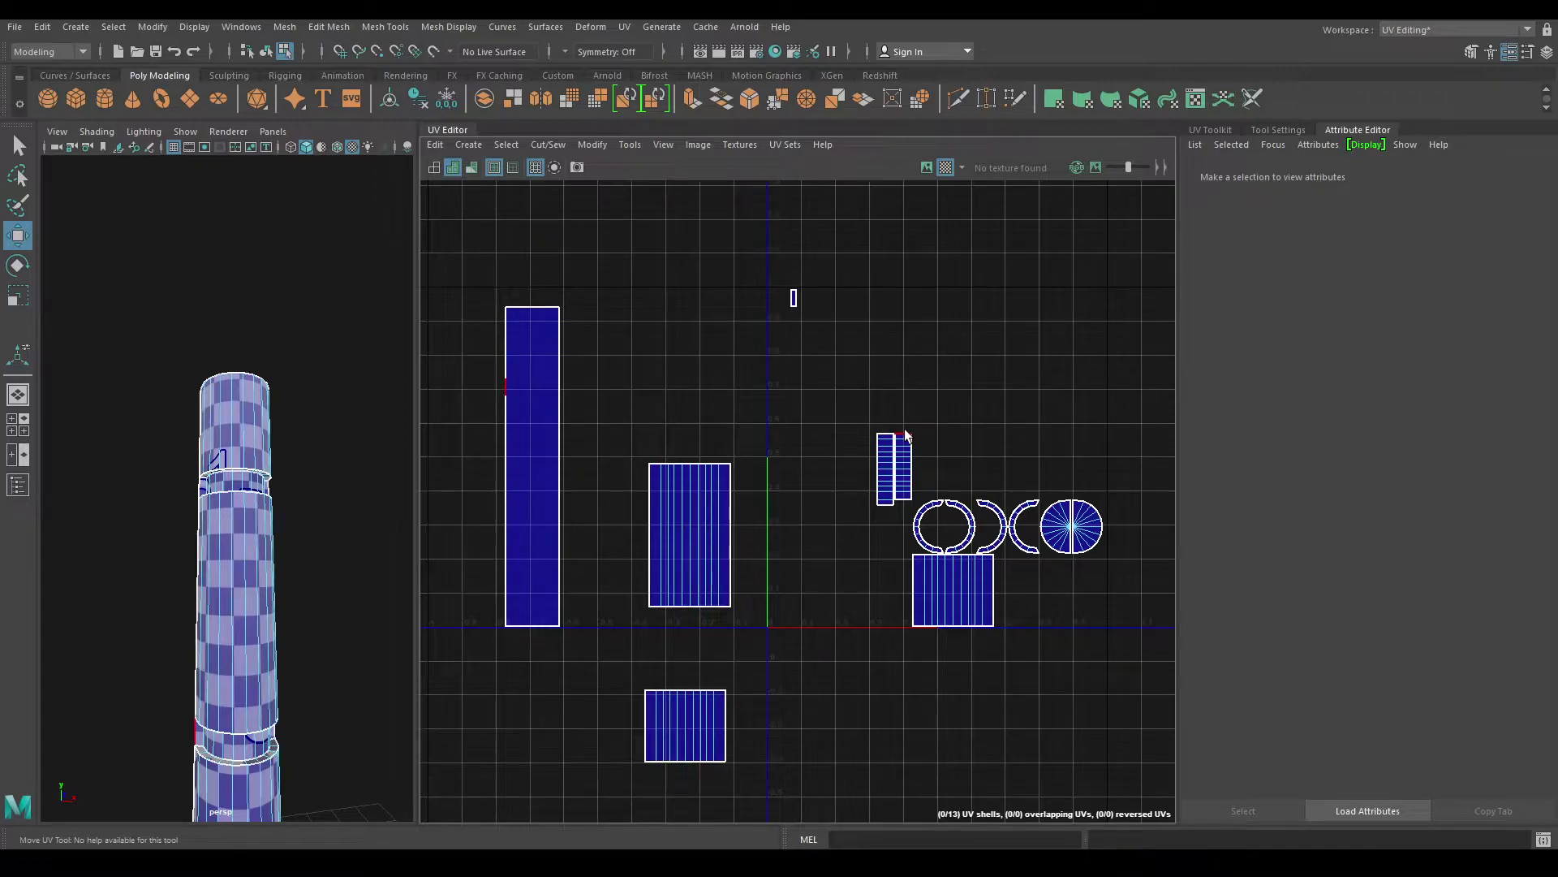
click(906, 435)
shift+right_drag(838, 518, 796, 407)
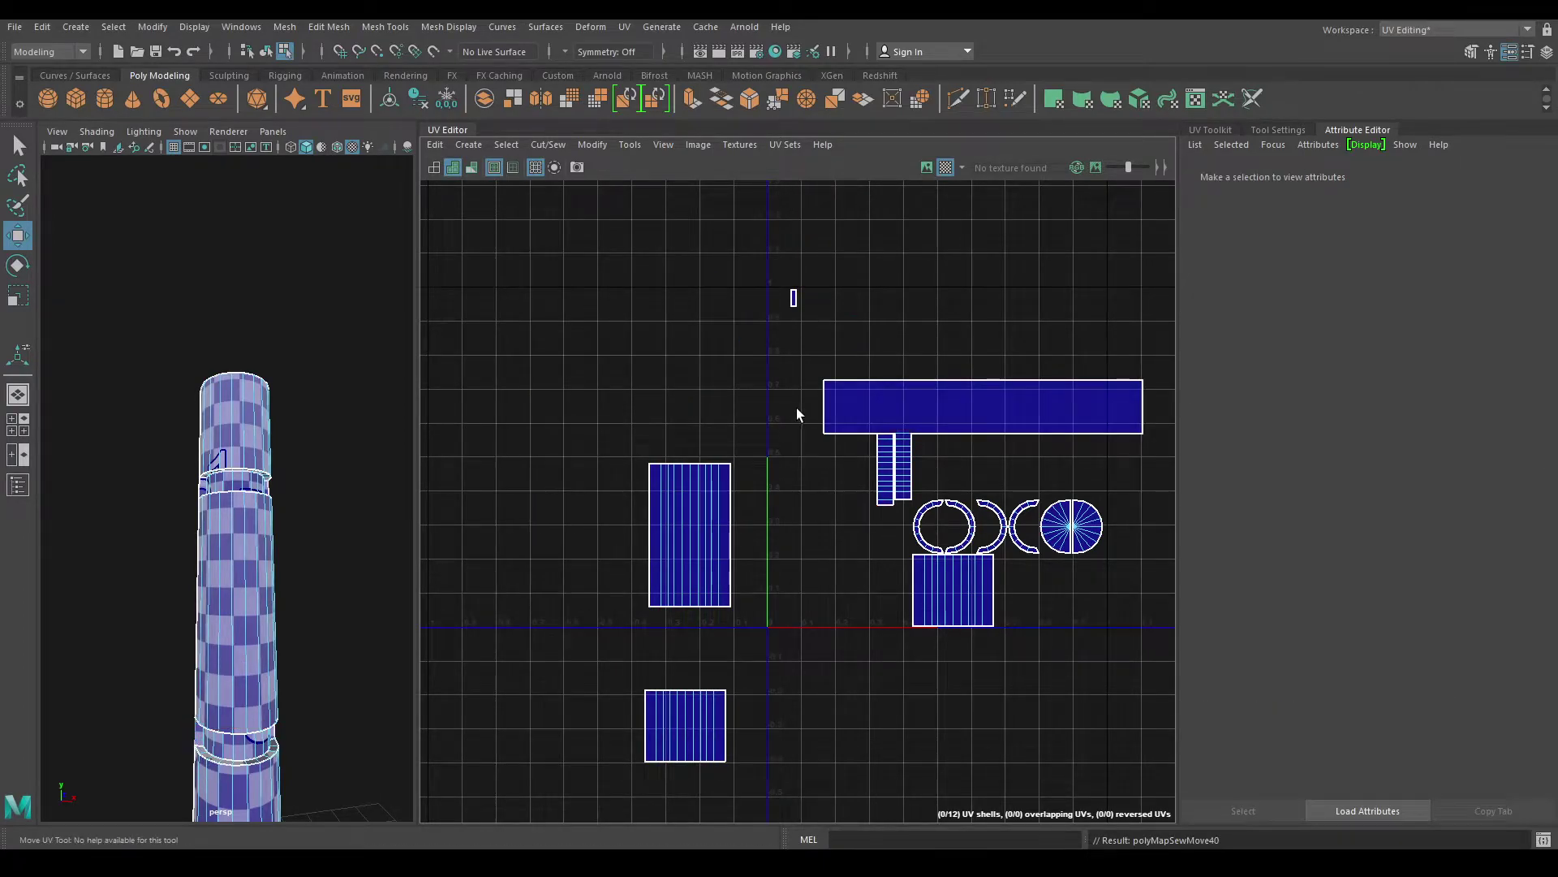
key(ctrl+z)
Sew the last stray small piece onto the end of the first narrow groove strip
scroll(834, 465, down, 2)
scroll(775, 392, down, 3)
click(788, 309)
scroll(816, 430, up, 6)
click(907, 564)
shift+right_drag(907, 560, 875, 423)
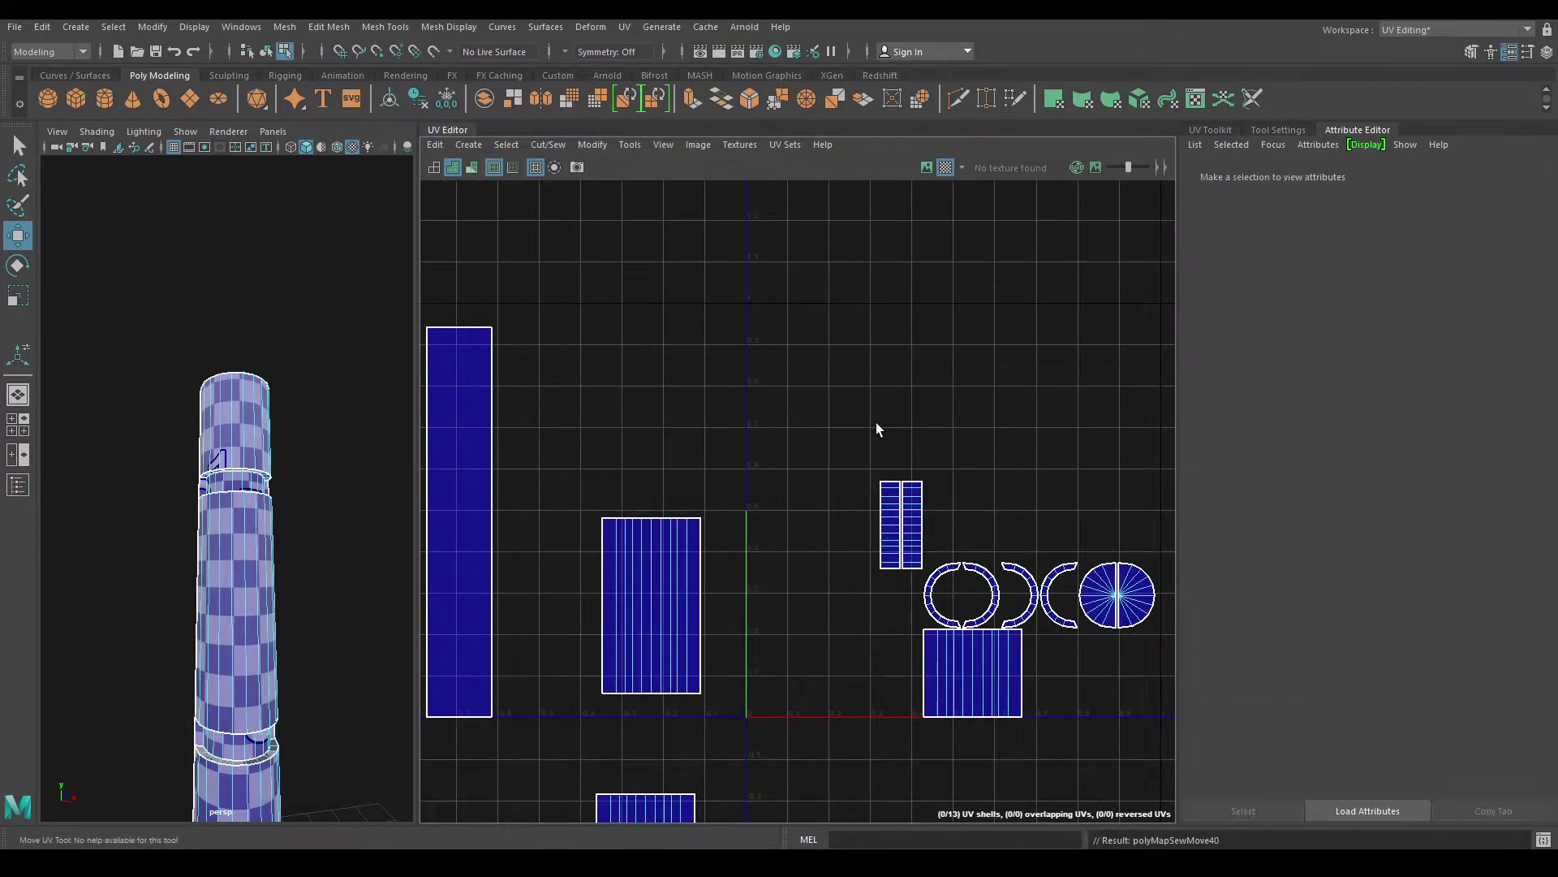
Select all the hinge's UV shells, unfold them and lay them out in the UV space
scroll(875, 429, down, 4)
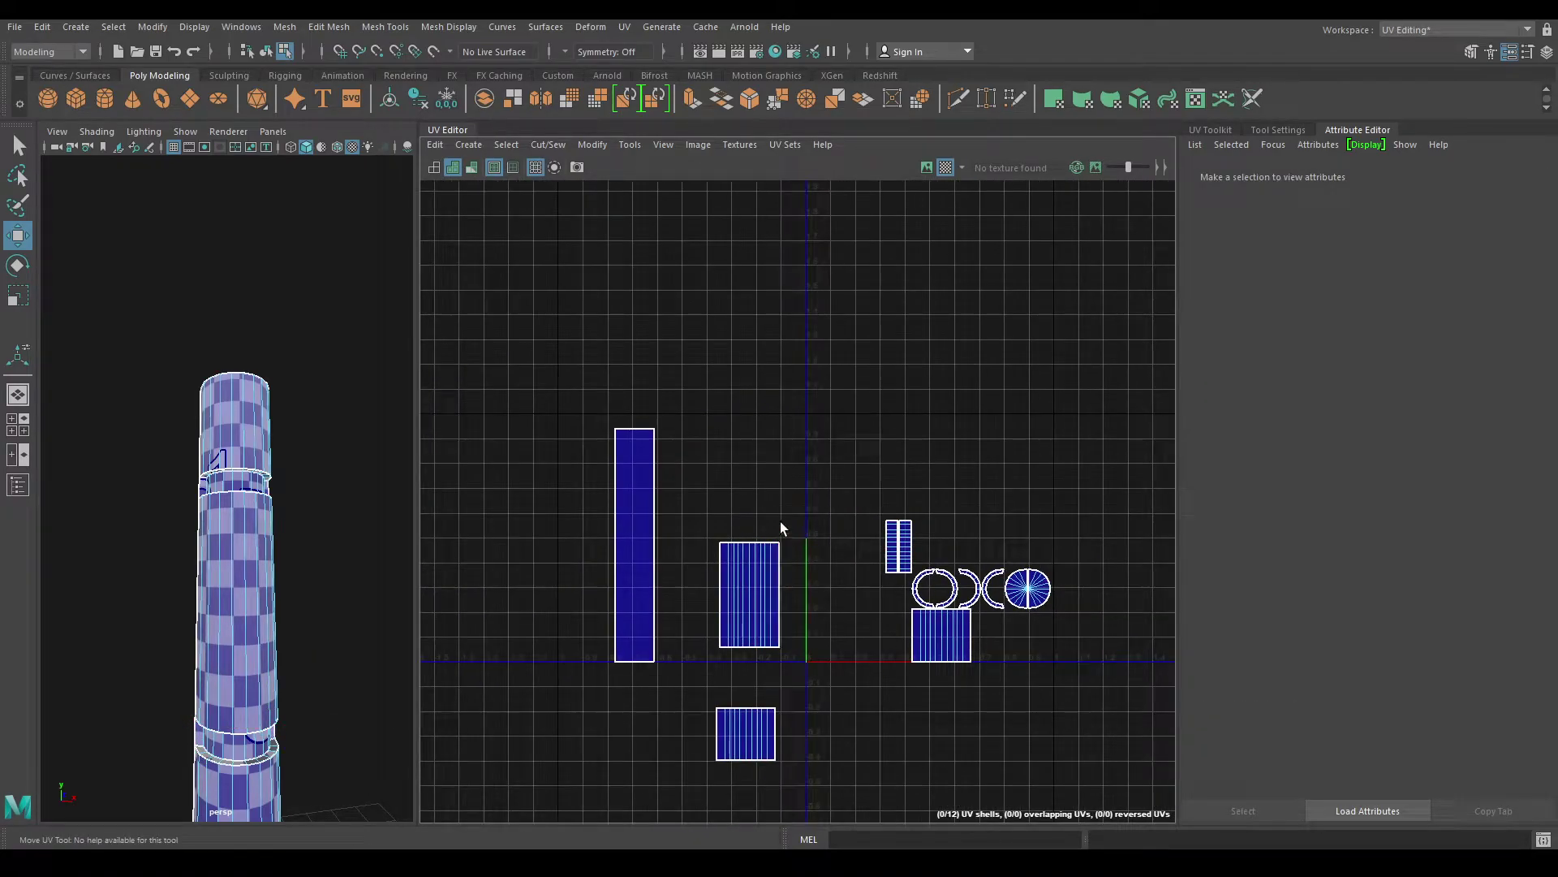
right_drag(816, 443, 710, 401)
scroll(698, 393, down, 4)
drag(579, 384, 1002, 689)
shift+right_drag(935, 295, 706, 284)
shift+right_drag(941, 310, 767, 367)
key(f)
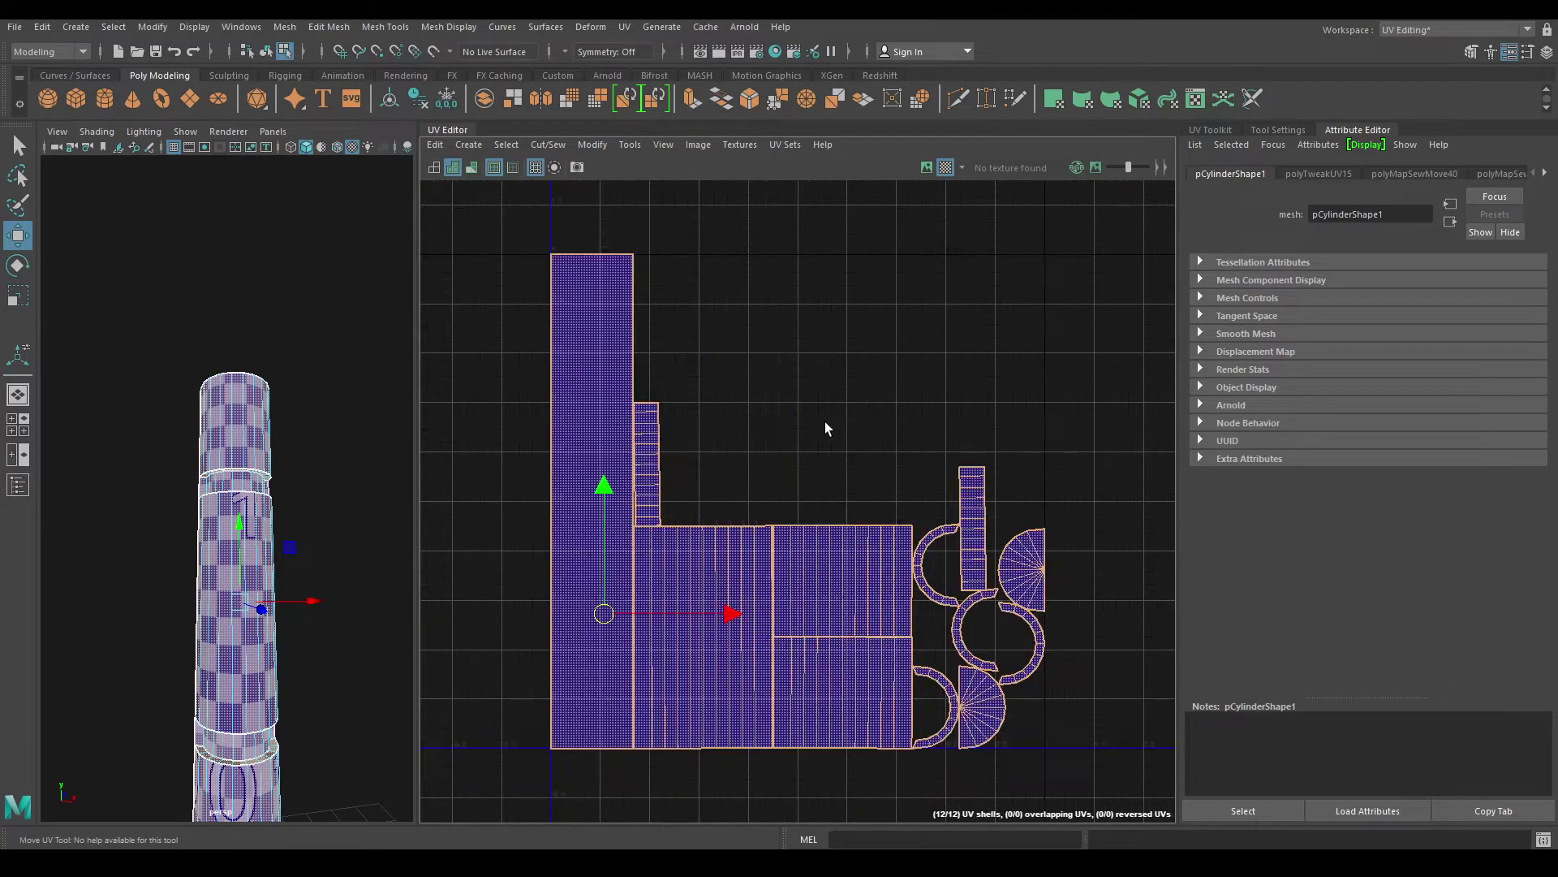
Return the hinge to object mode, deselect it and show the last hidden objects
alt+drag(228, 508, 286, 519)
right_drag(269, 411, 364, 373)
click(375, 370)
key(ctrl+1)
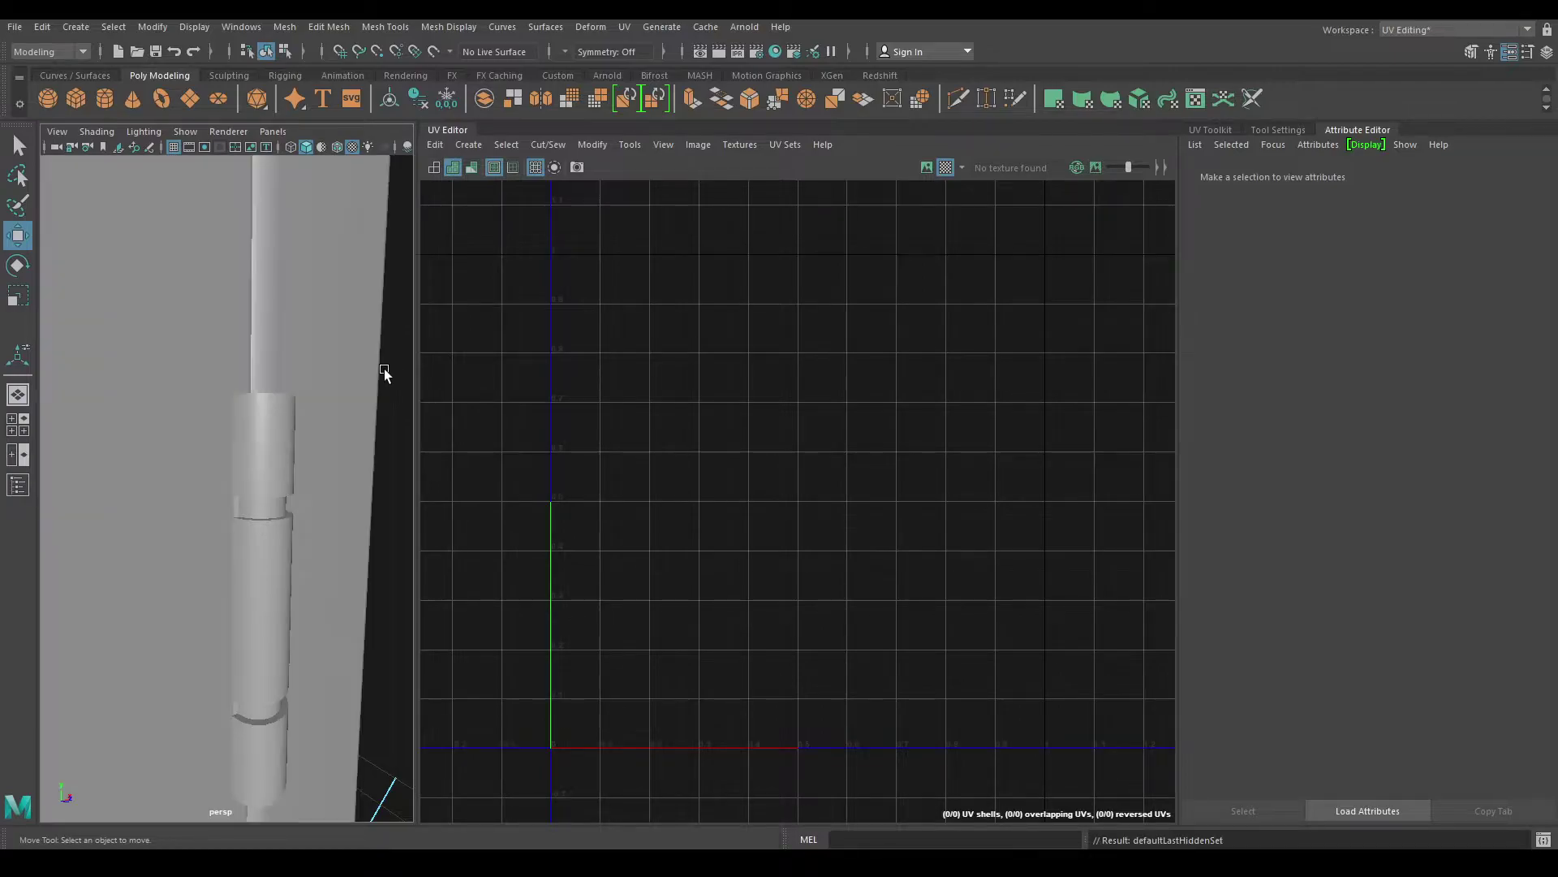
Switch to the Modeling - Standard workspace and show the vault's hinge in the front view
alt+right_drag(289, 523, 192, 436)
alt+drag(191, 436, 352, 387)
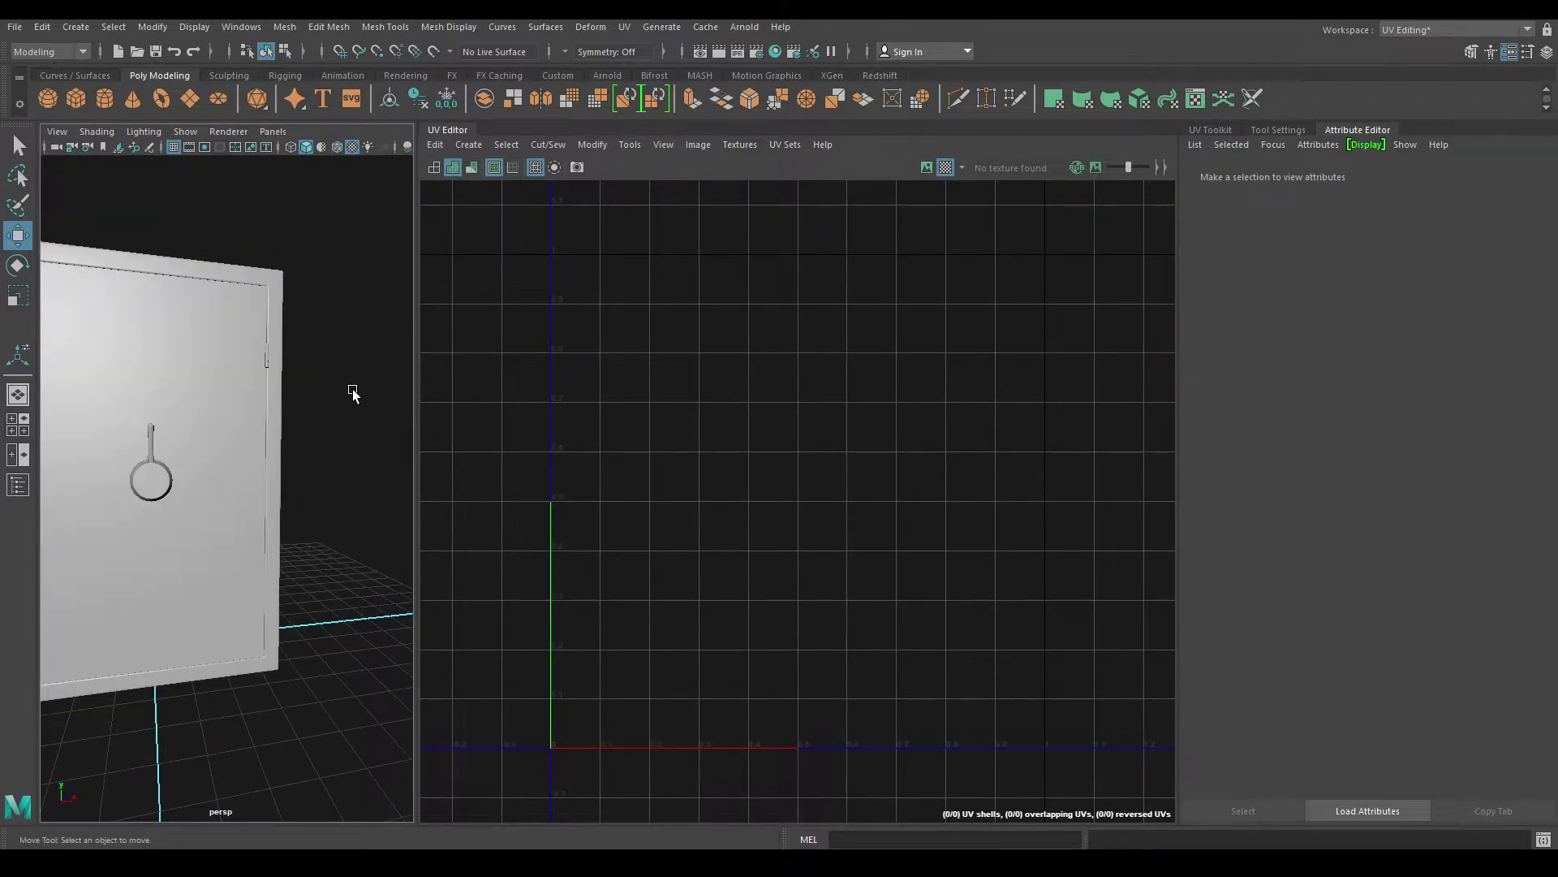
click(1438, 33)
click(1443, 85)
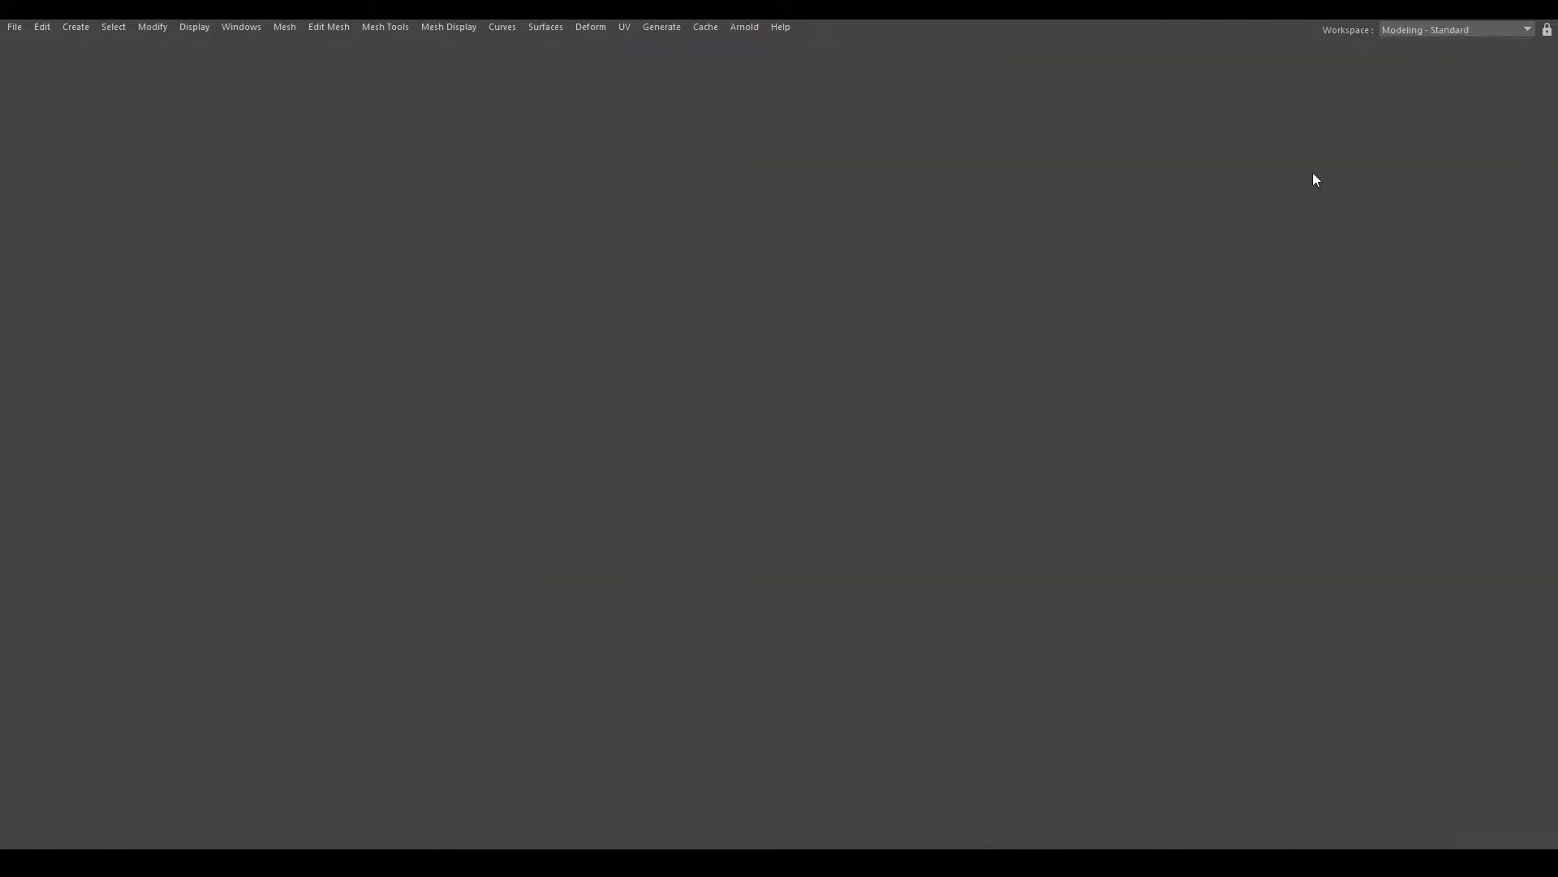
key(space)
drag(619, 359, 628, 420)
scroll(742, 450, down, 12)
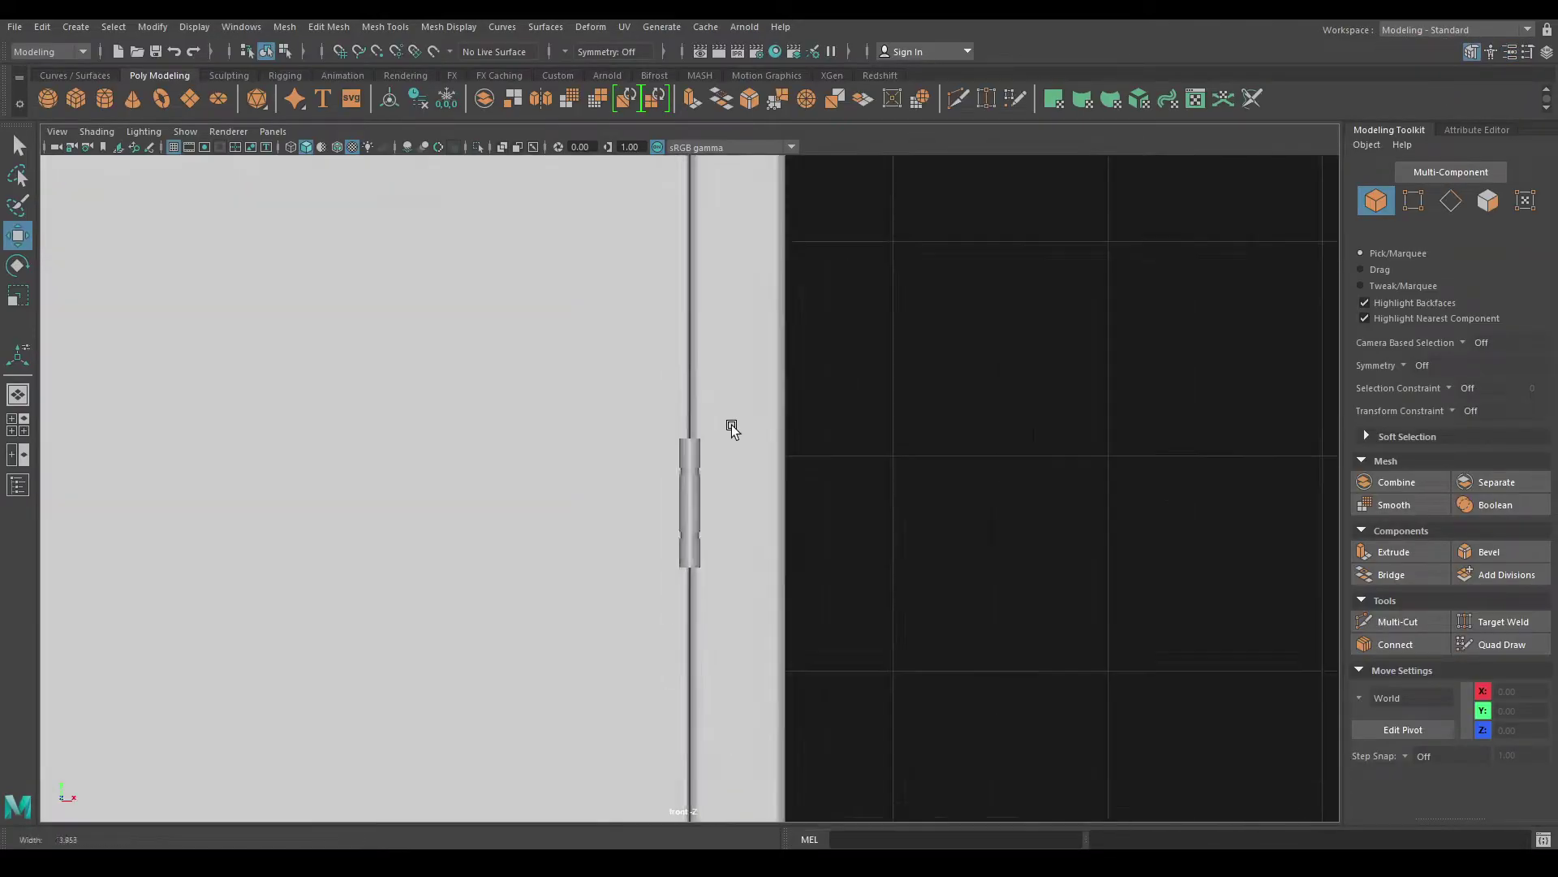
Duplicate the upper door hinge and mirror the copy to the lower part of the door with Scale Y -1
click(691, 481)
alt+middle_drag(750, 547, 779, 328)
scroll(793, 432, down, 2)
key(ctrl+d)
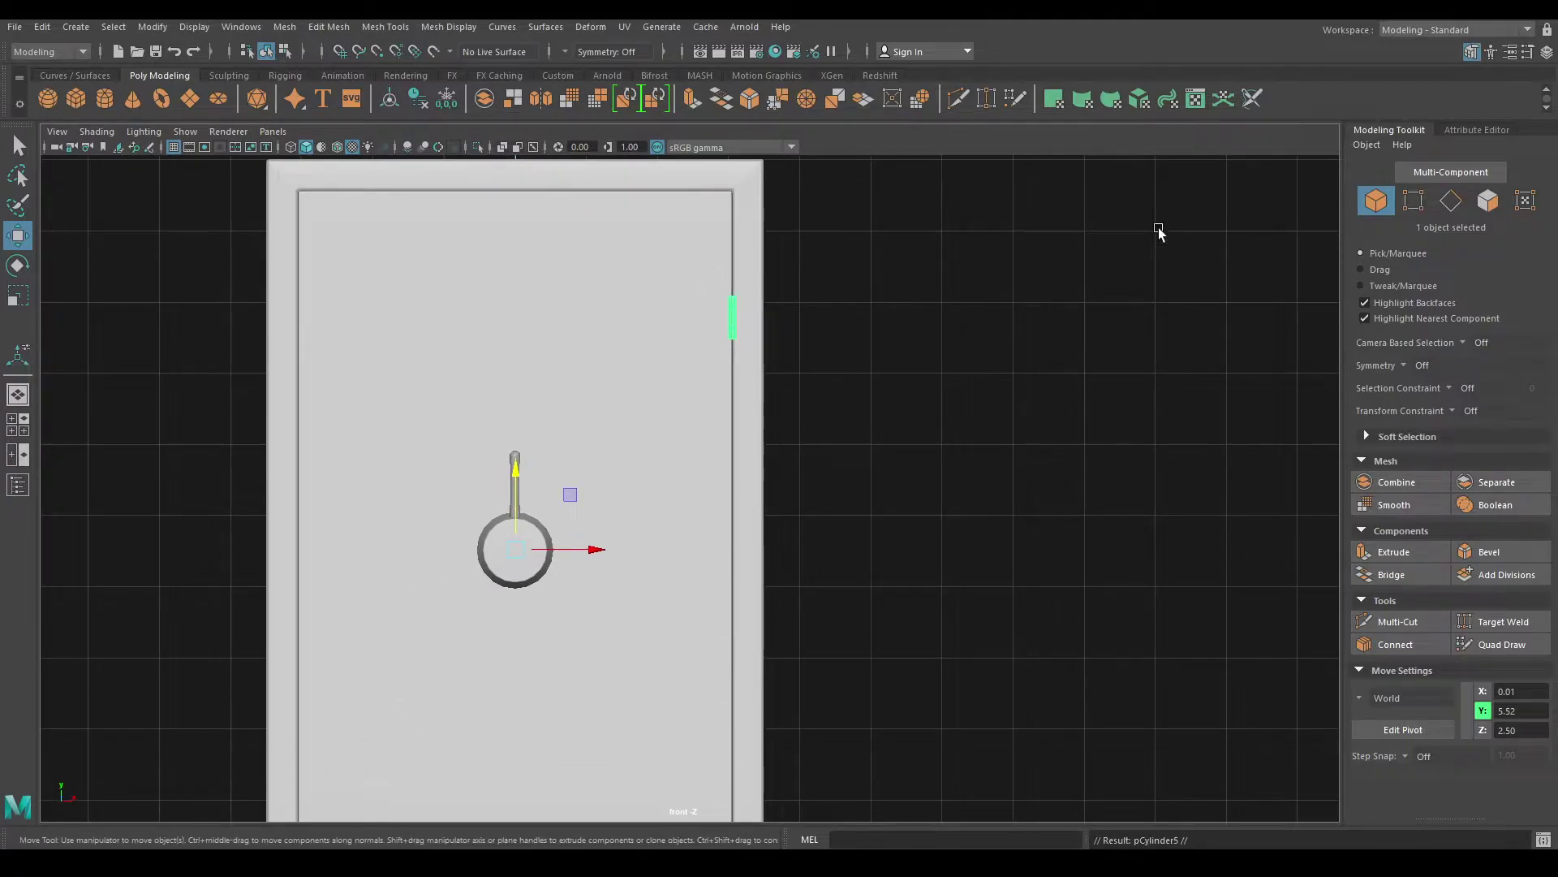
click(1547, 60)
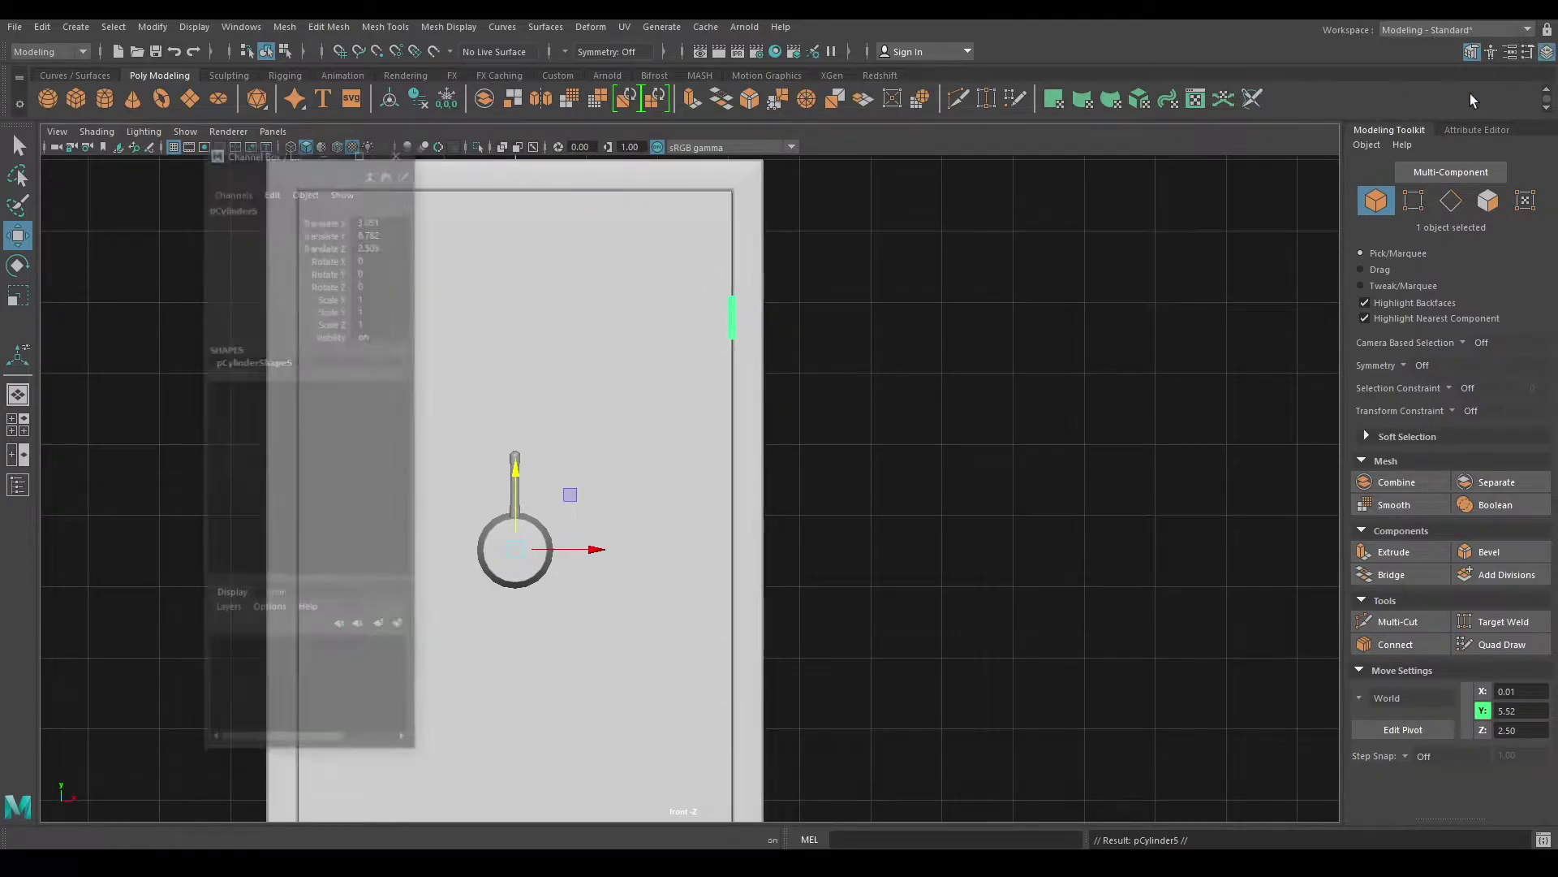
click(388, 310)
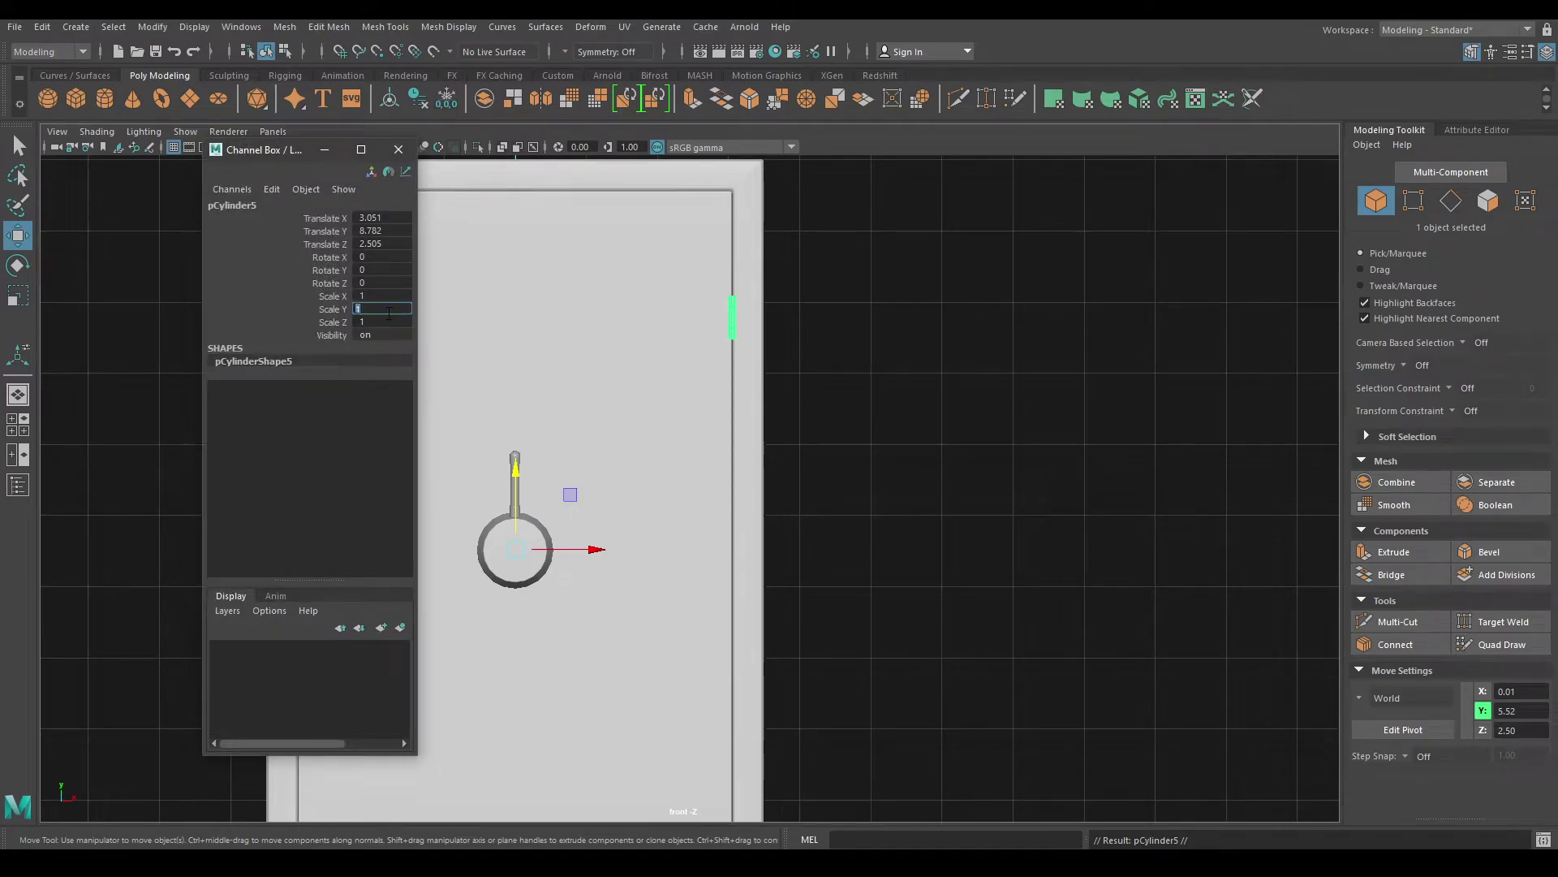
text(-1)
key(Return)
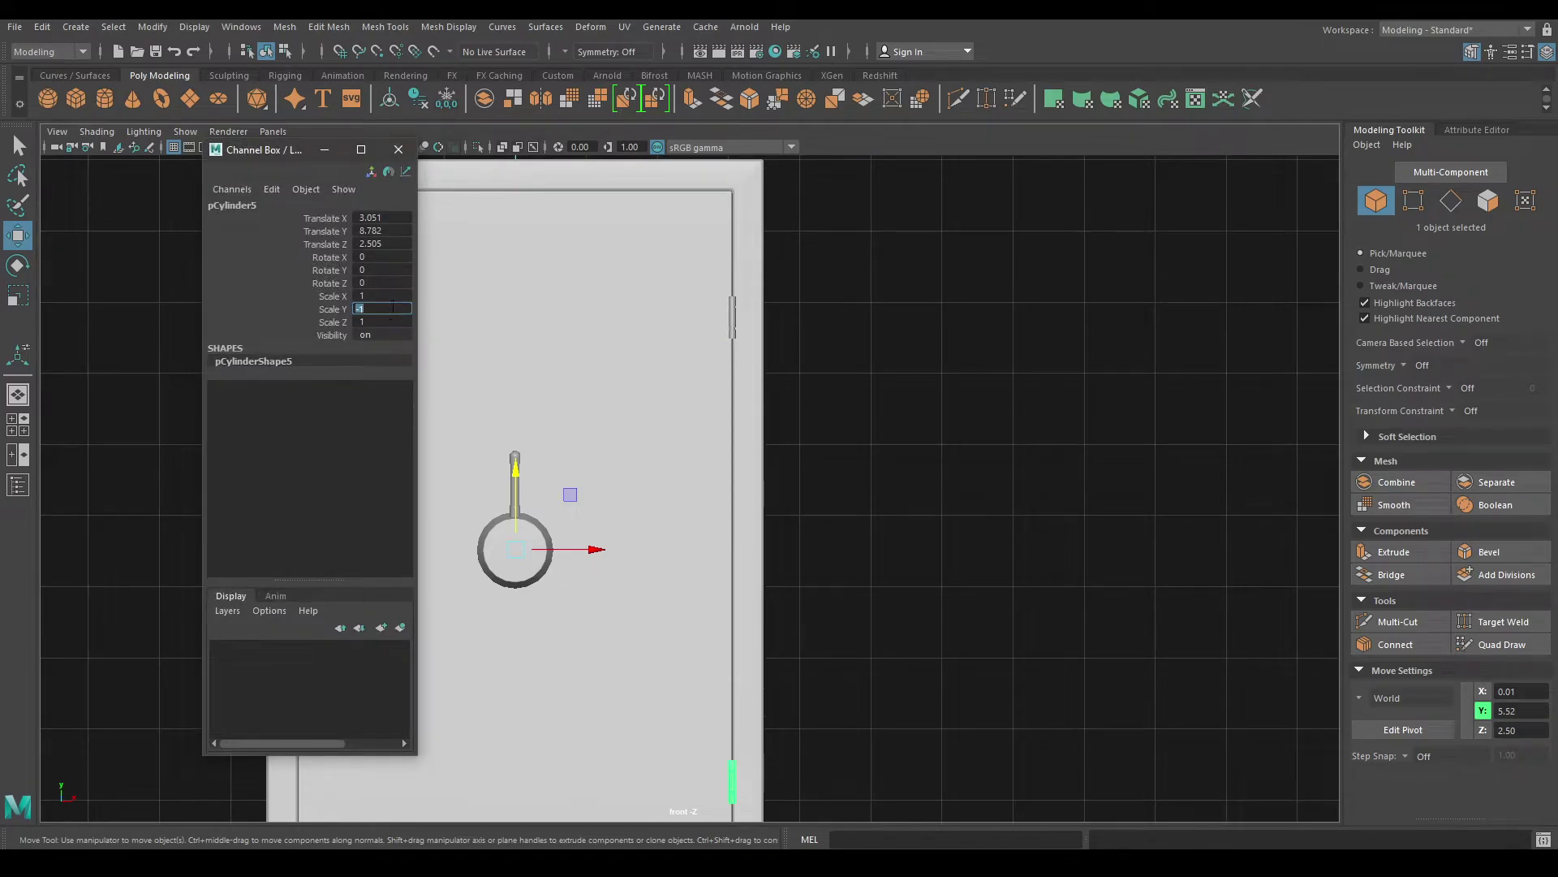
click(399, 151)
key(alt+x)
alt+middle_drag(705, 546, 716, 483)
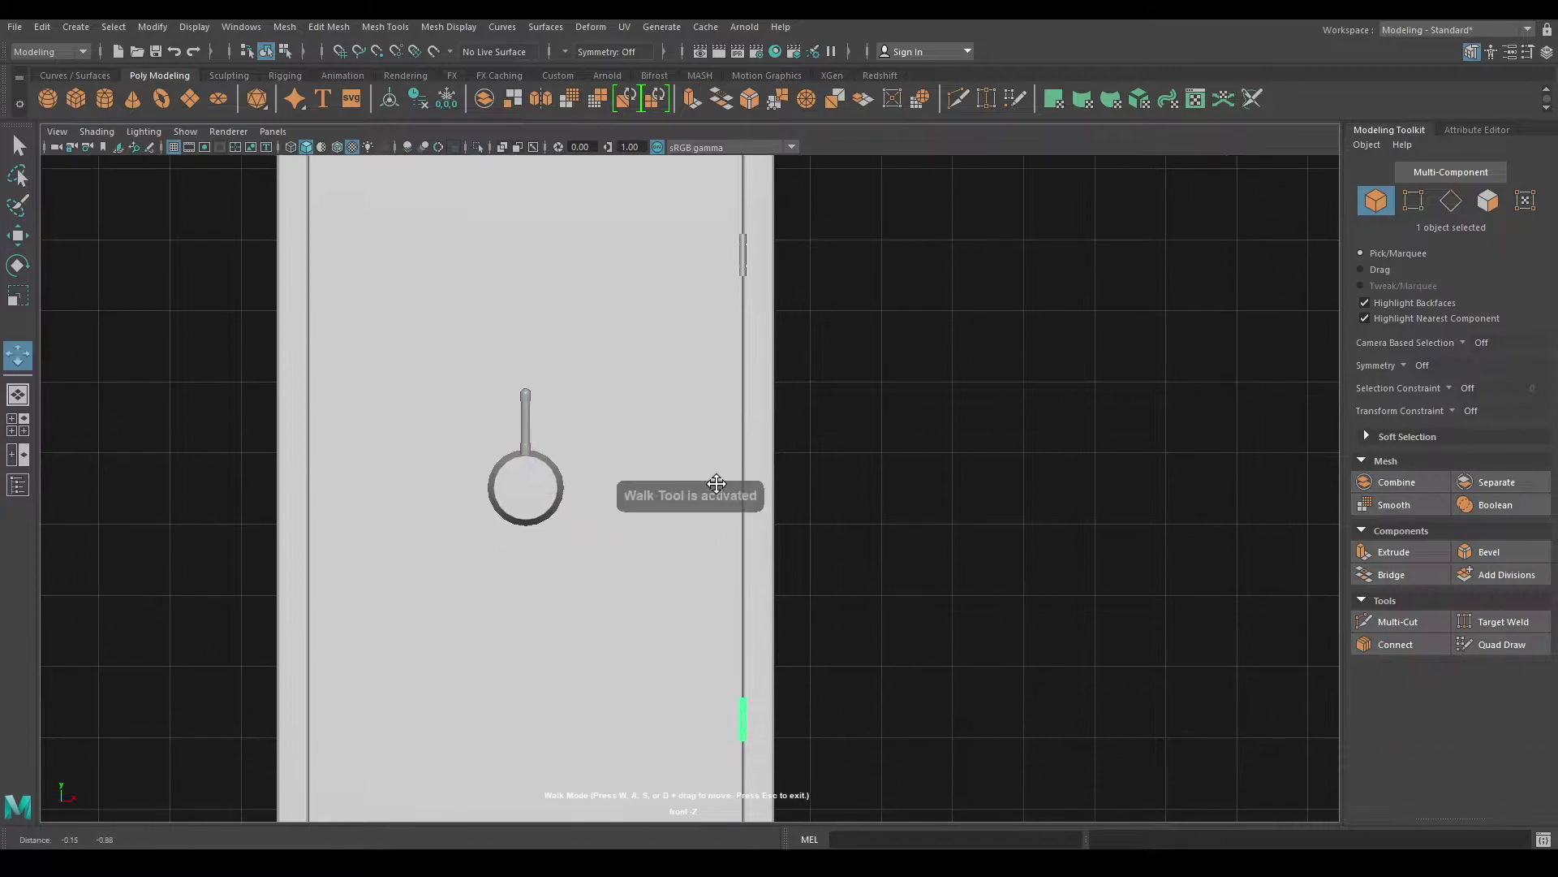
alt+middle_drag(806, 629, 818, 559)
click(528, 387)
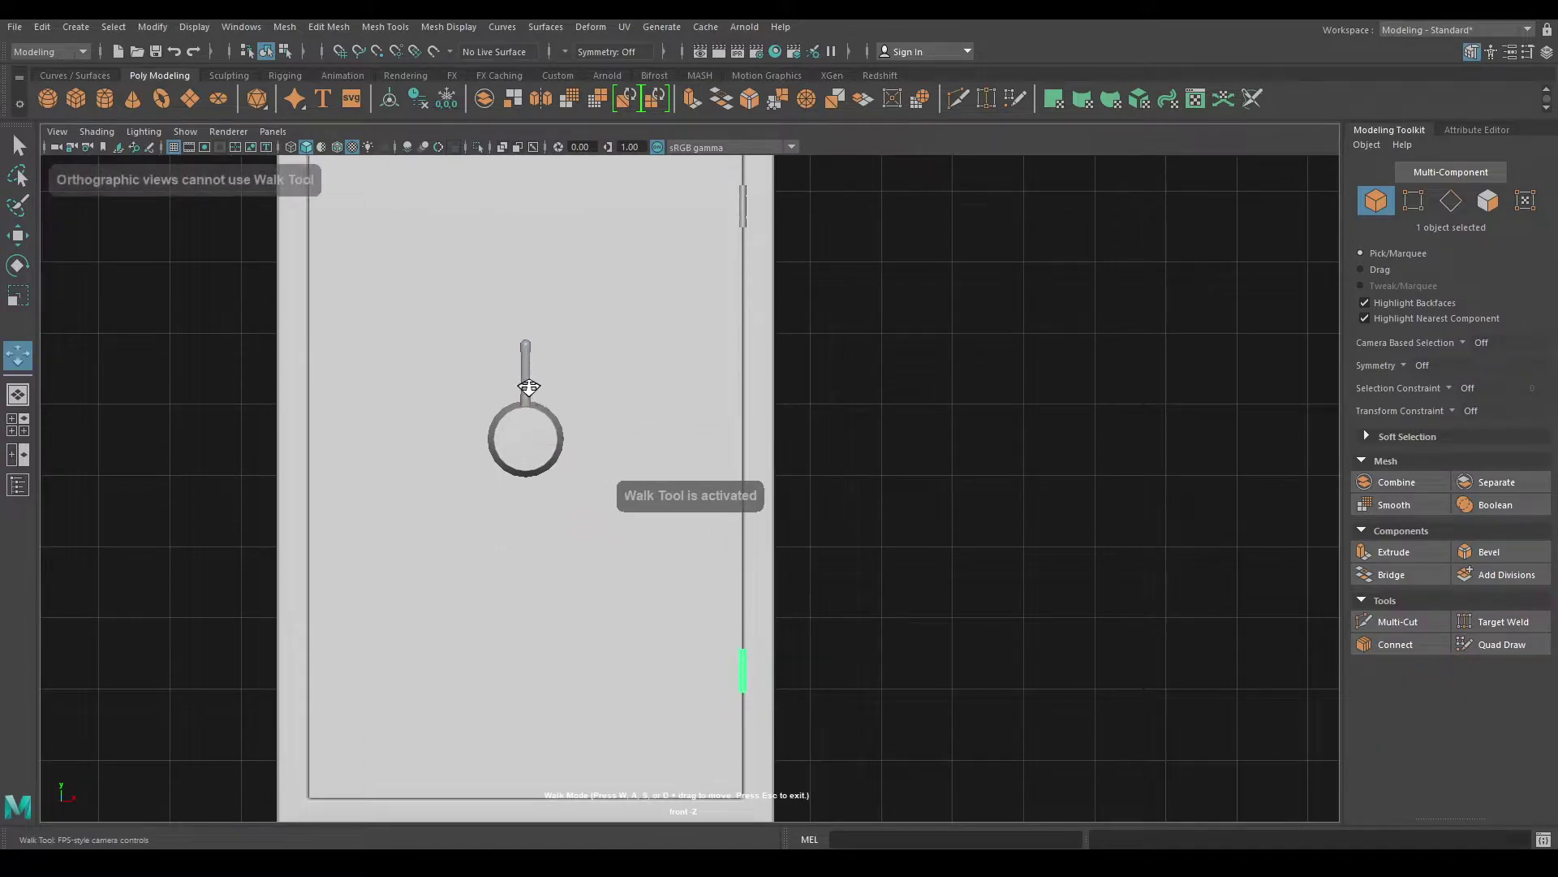
key(w)
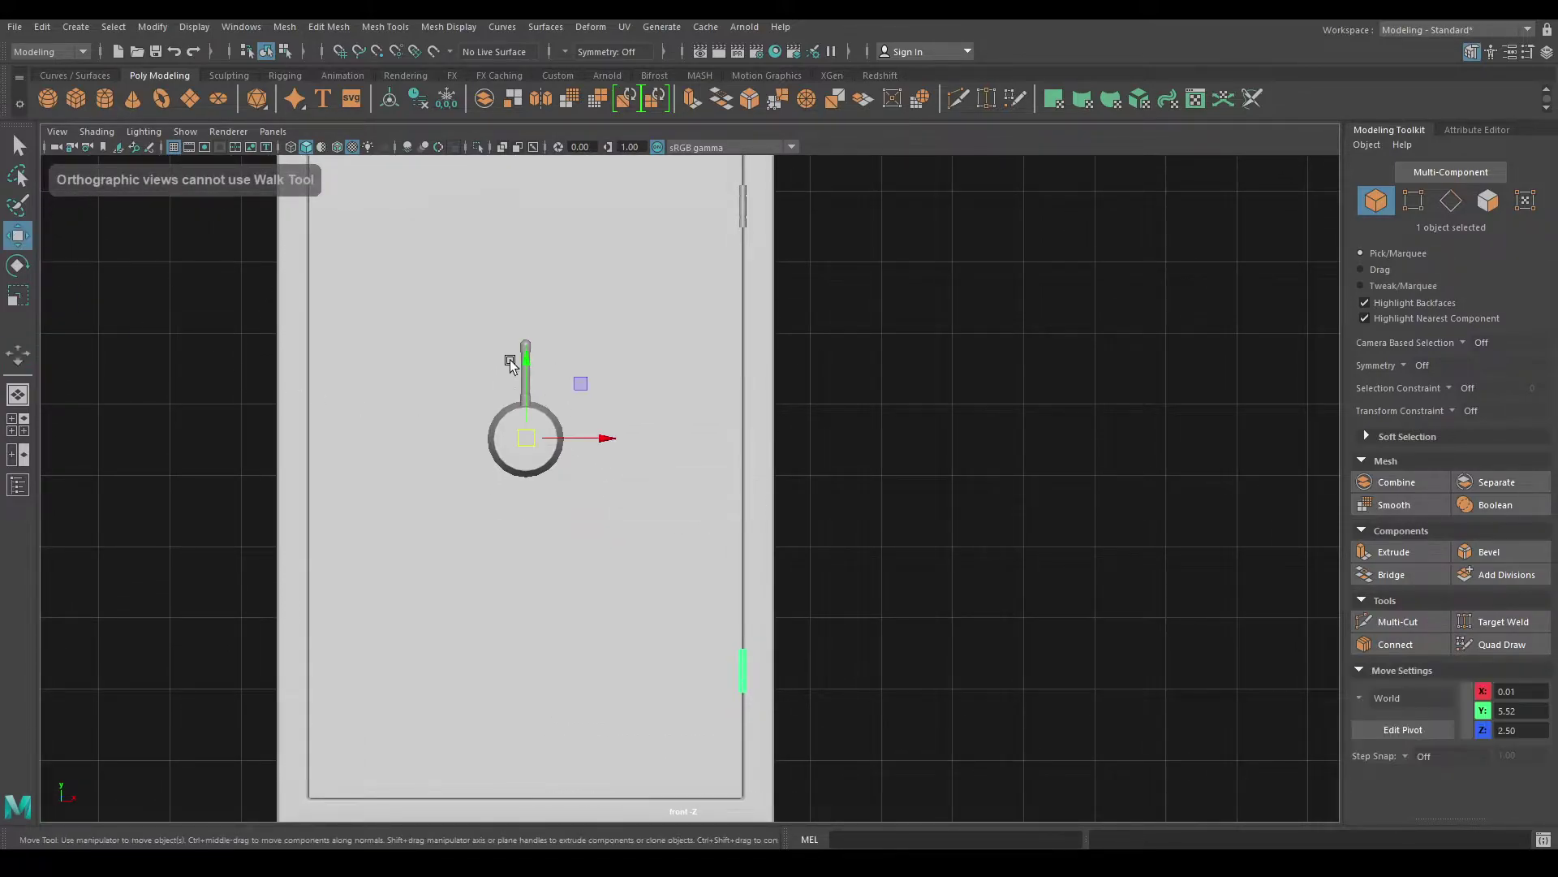
Duplicate the handle's vertical spoke and rotate the copy -60 degrees around the hub
click(828, 369)
click(534, 372)
scroll(633, 587, up, 5)
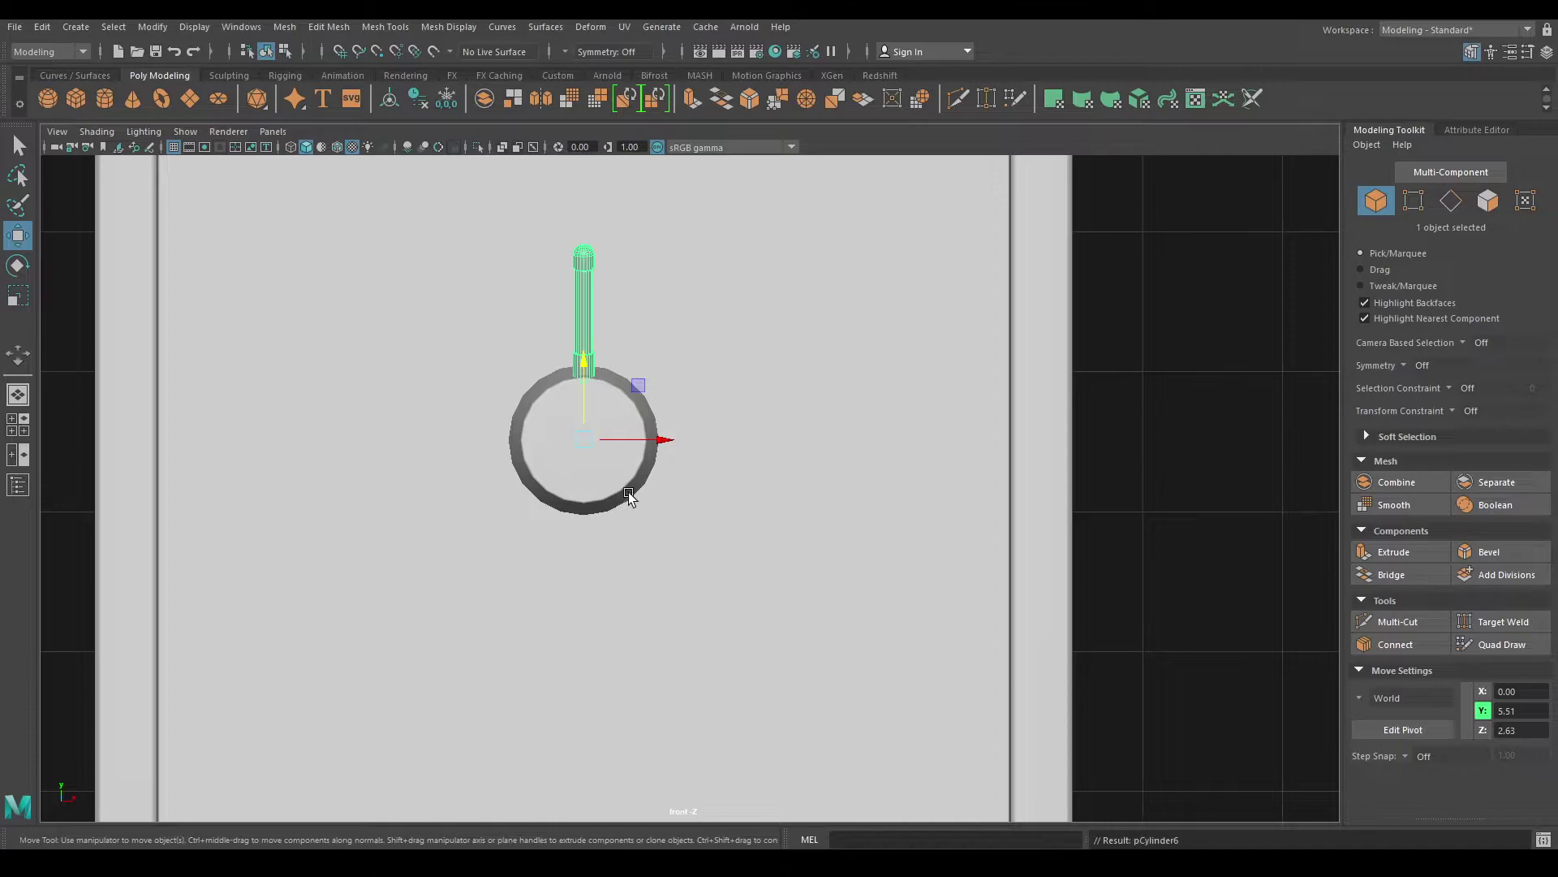
key(e)
drag(640, 503, 573, 526)
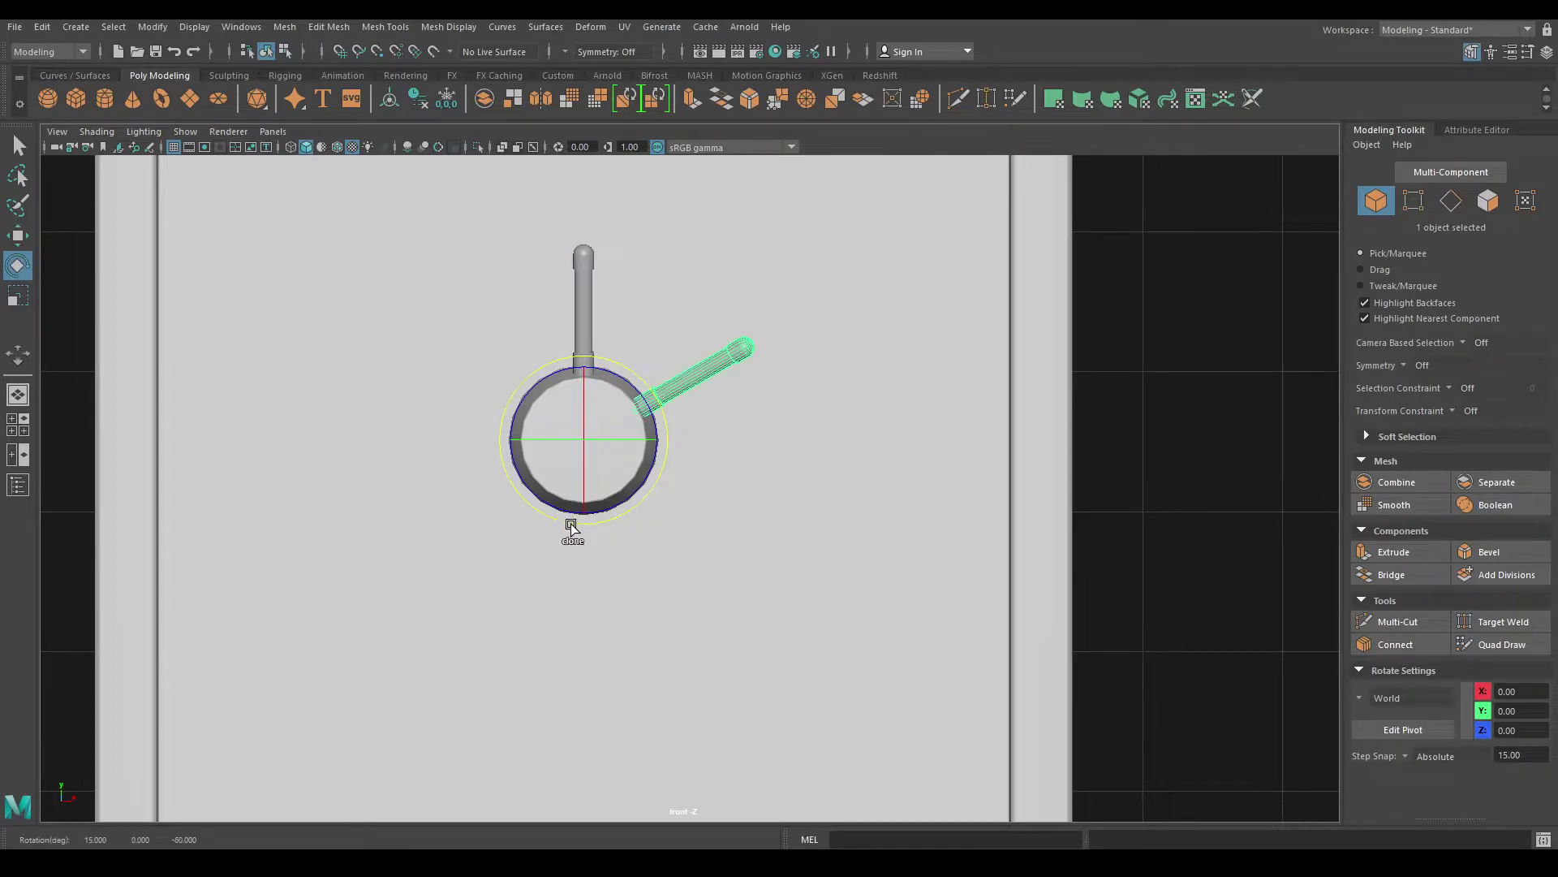
Repeat the rotated spoke duplication four more times around the hub and return to the perspective view
key(shift+d)
key(shift+d)
key(shift+d)
key(shift+d)
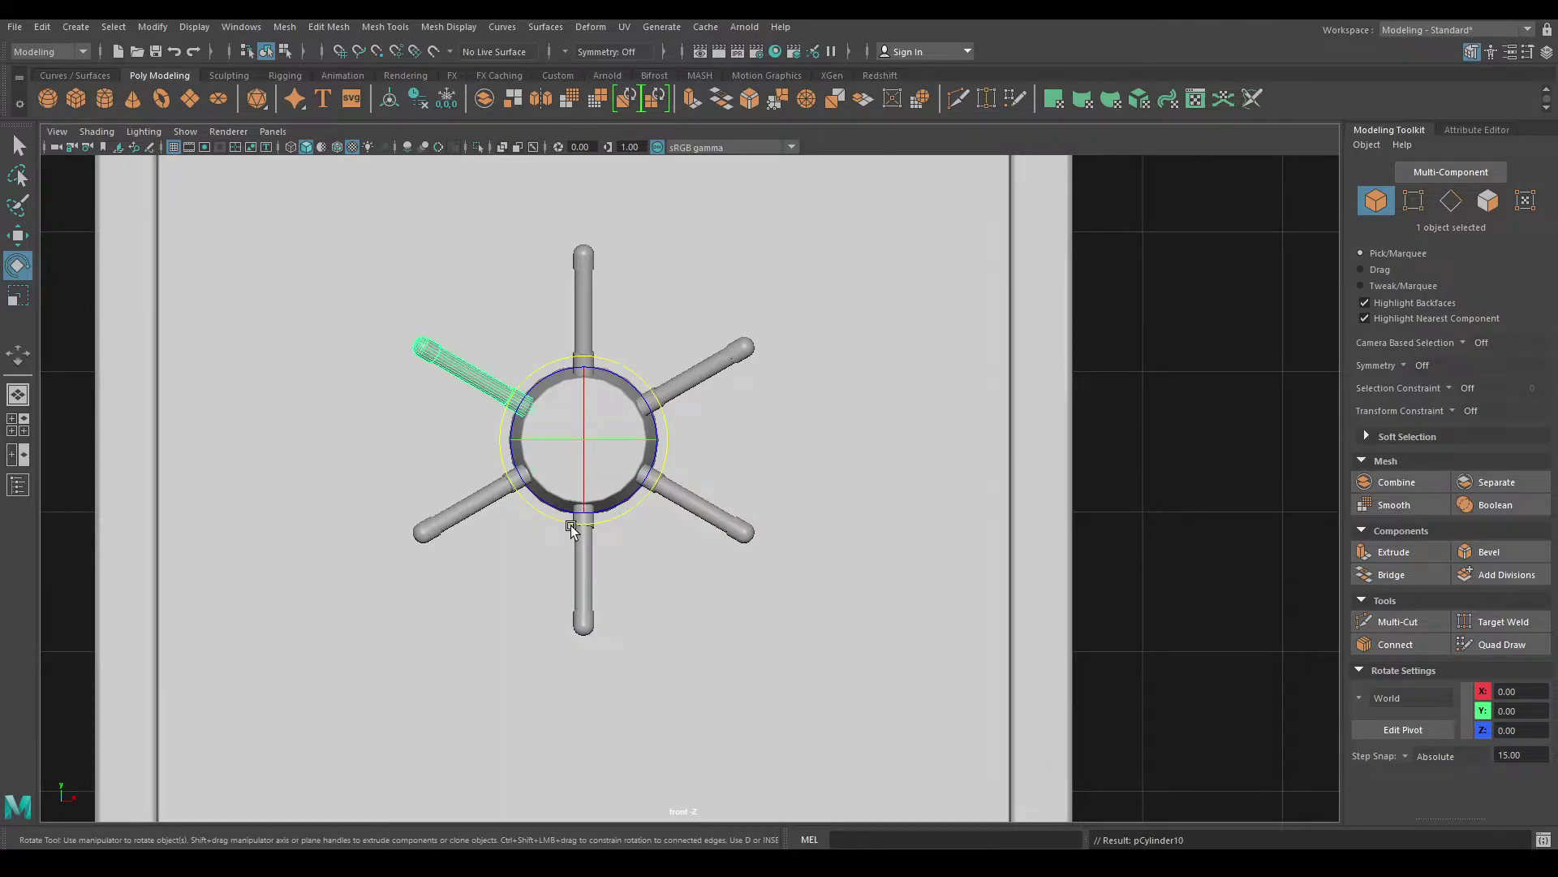
key(w)
key(space)
drag(678, 444, 679, 402)
mouse_move(605, 491)
alt+mouse_down()
mouse_move(646, 446)
mouse_move(522, 428)
mouse_move(546, 535)
alt+mouse_up()
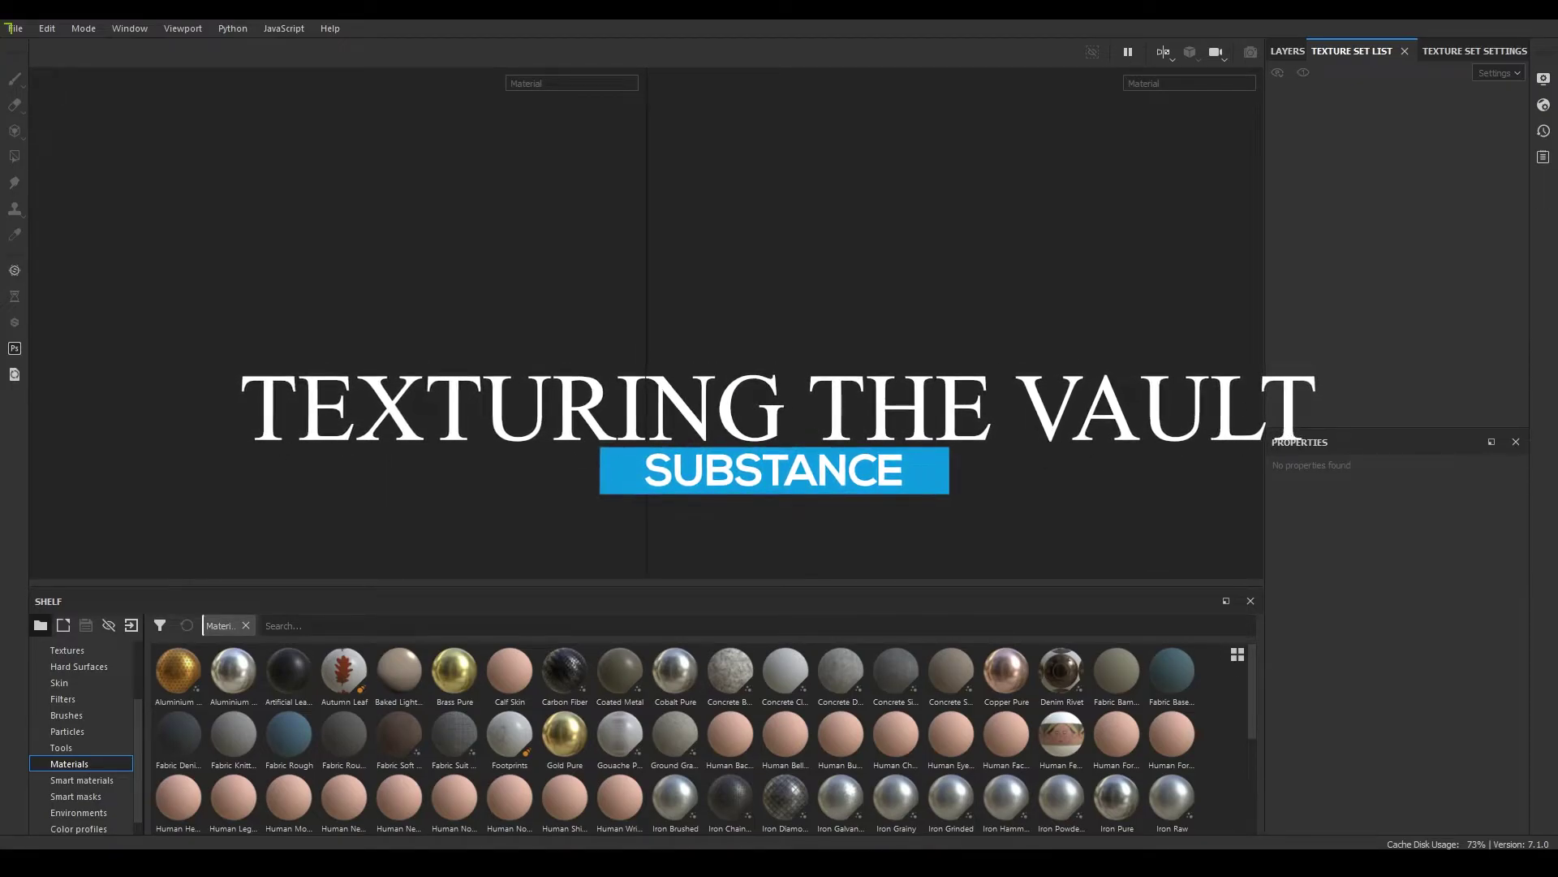
Switch to Substance Painter and create a new project from the Vault.obj mesh with 2048 document resolution
key(ctrl+n)
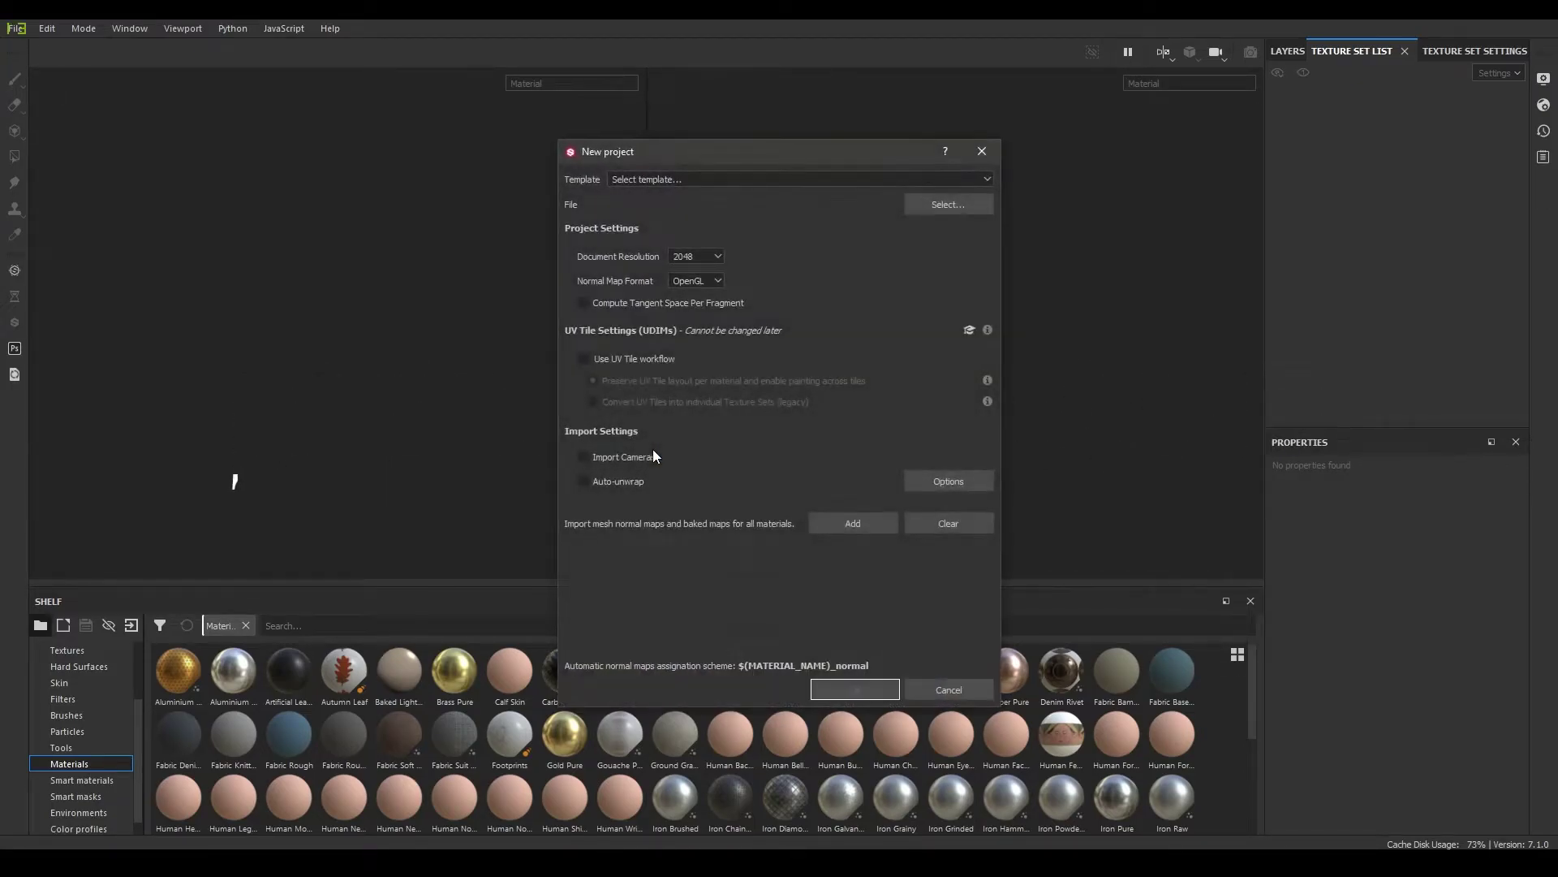
click(947, 205)
click(820, 314)
double_click(820, 313)
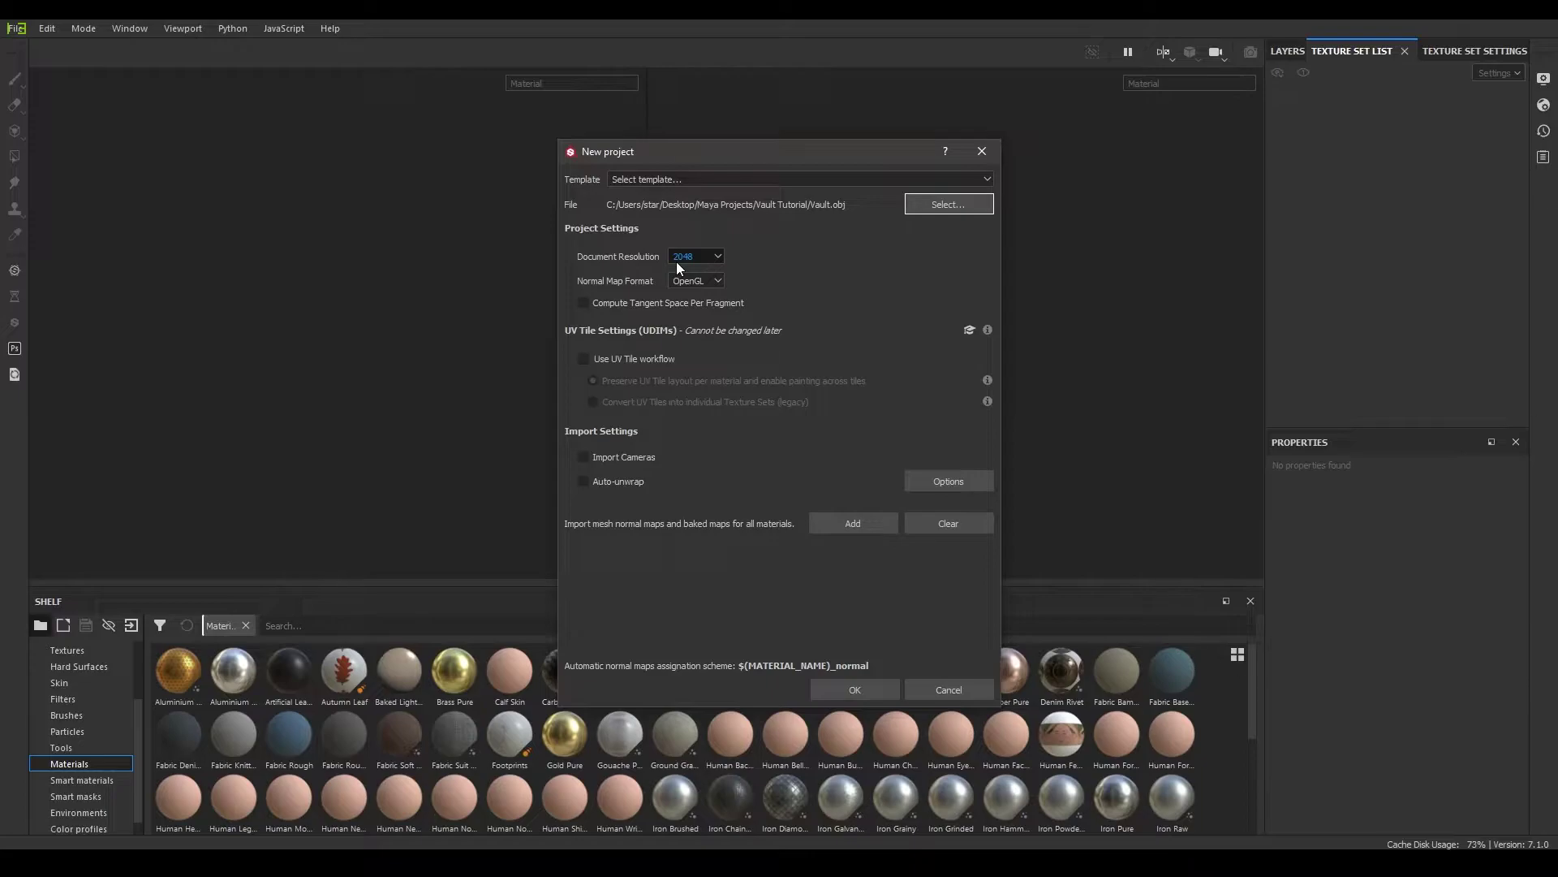
click(850, 690)
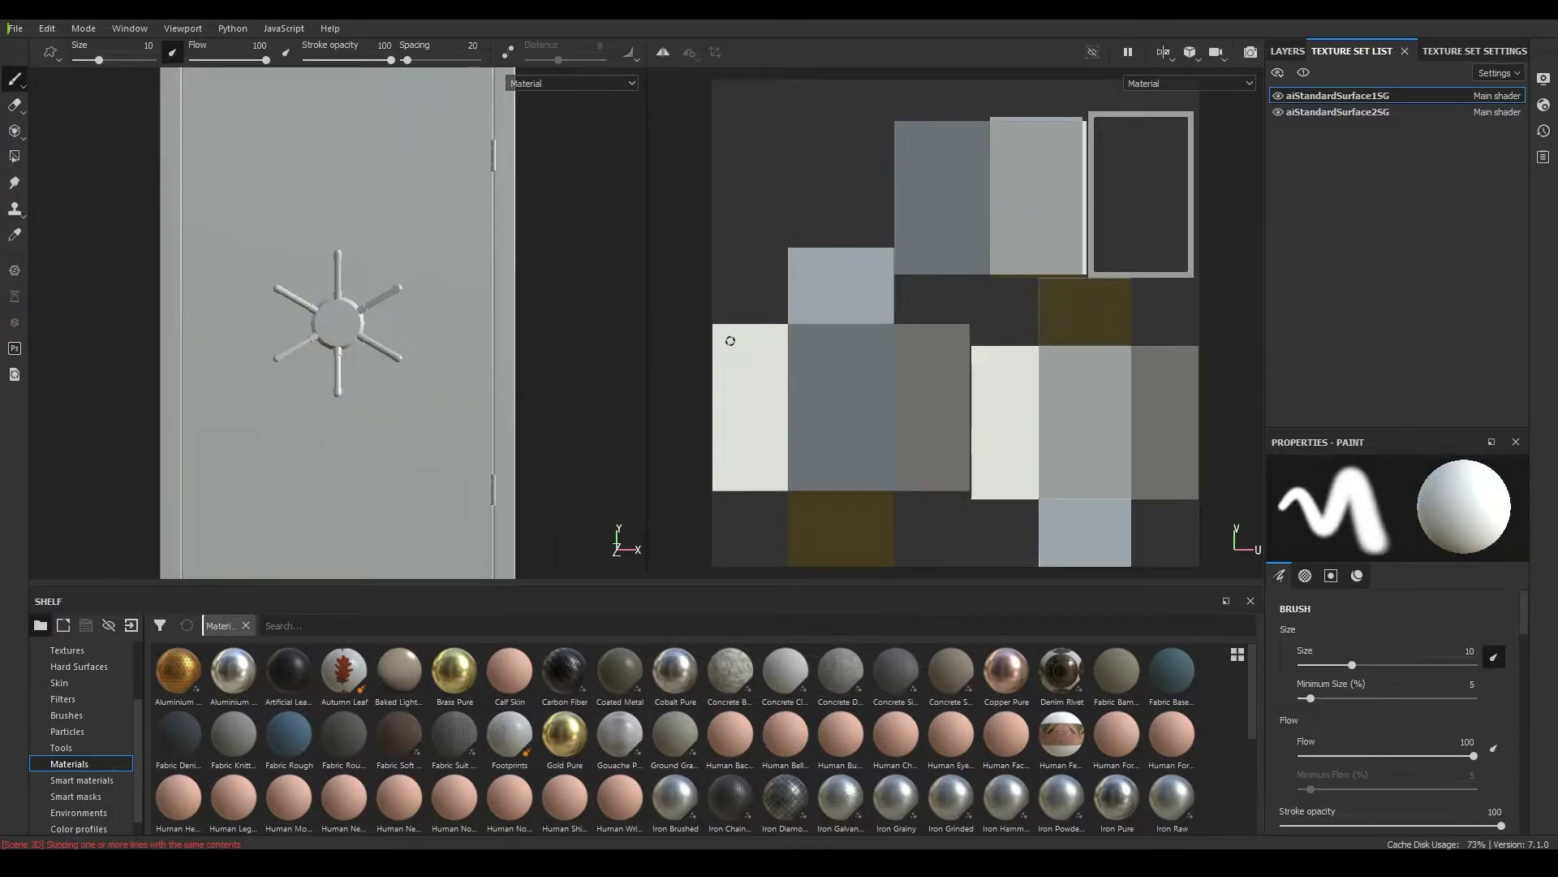
Rename the texture set aiStandardSurface1SG as Vault
mouse_move(519, 316)
alt+mouse_down()
mouse_move(511, 279)
mouse_move(495, 338)
mouse_move(614, 250)
alt+mouse_up()
double_click(1348, 96)
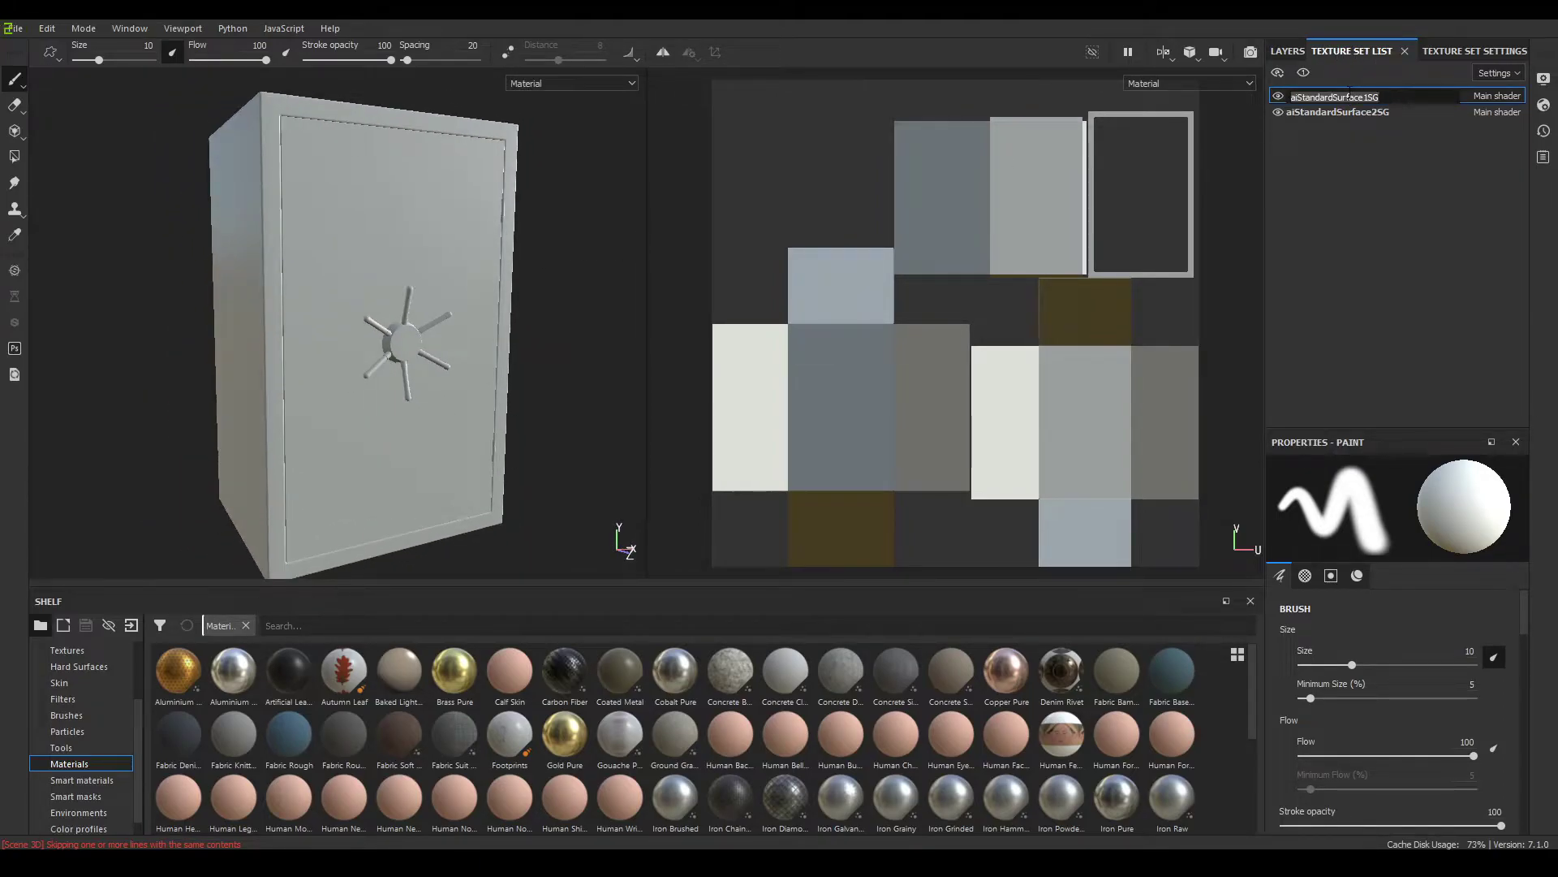
text(Vault)
key(Return)
Toggle the visibility of aiStandardSurface2SG to check its parts and rename the texture set as Handle
click(1279, 111)
click(1278, 112)
click(1301, 116)
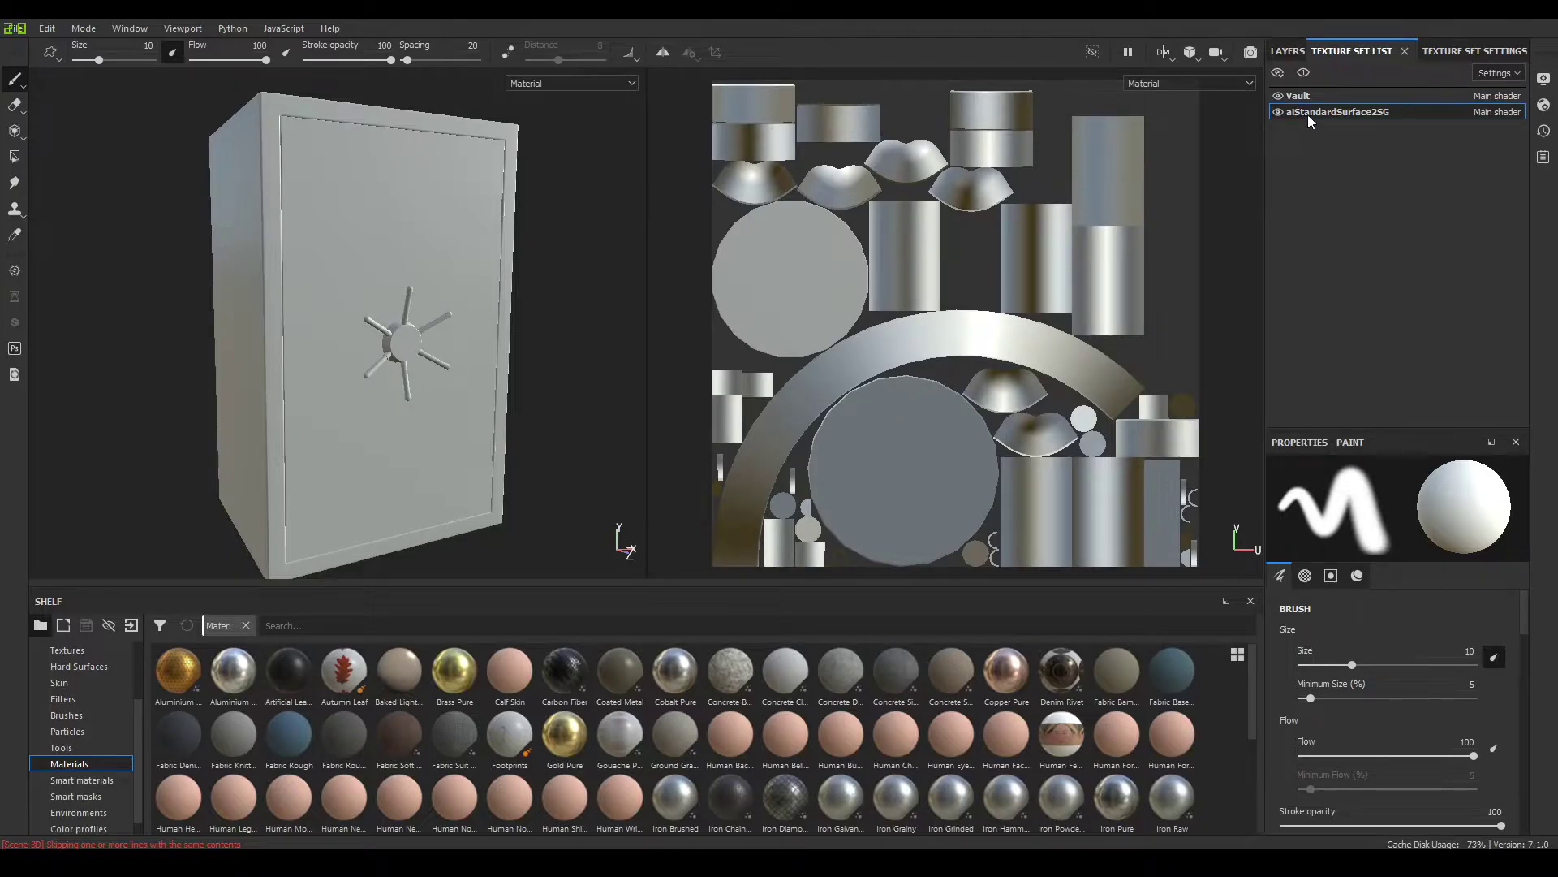
double_click(1324, 111)
text(G)
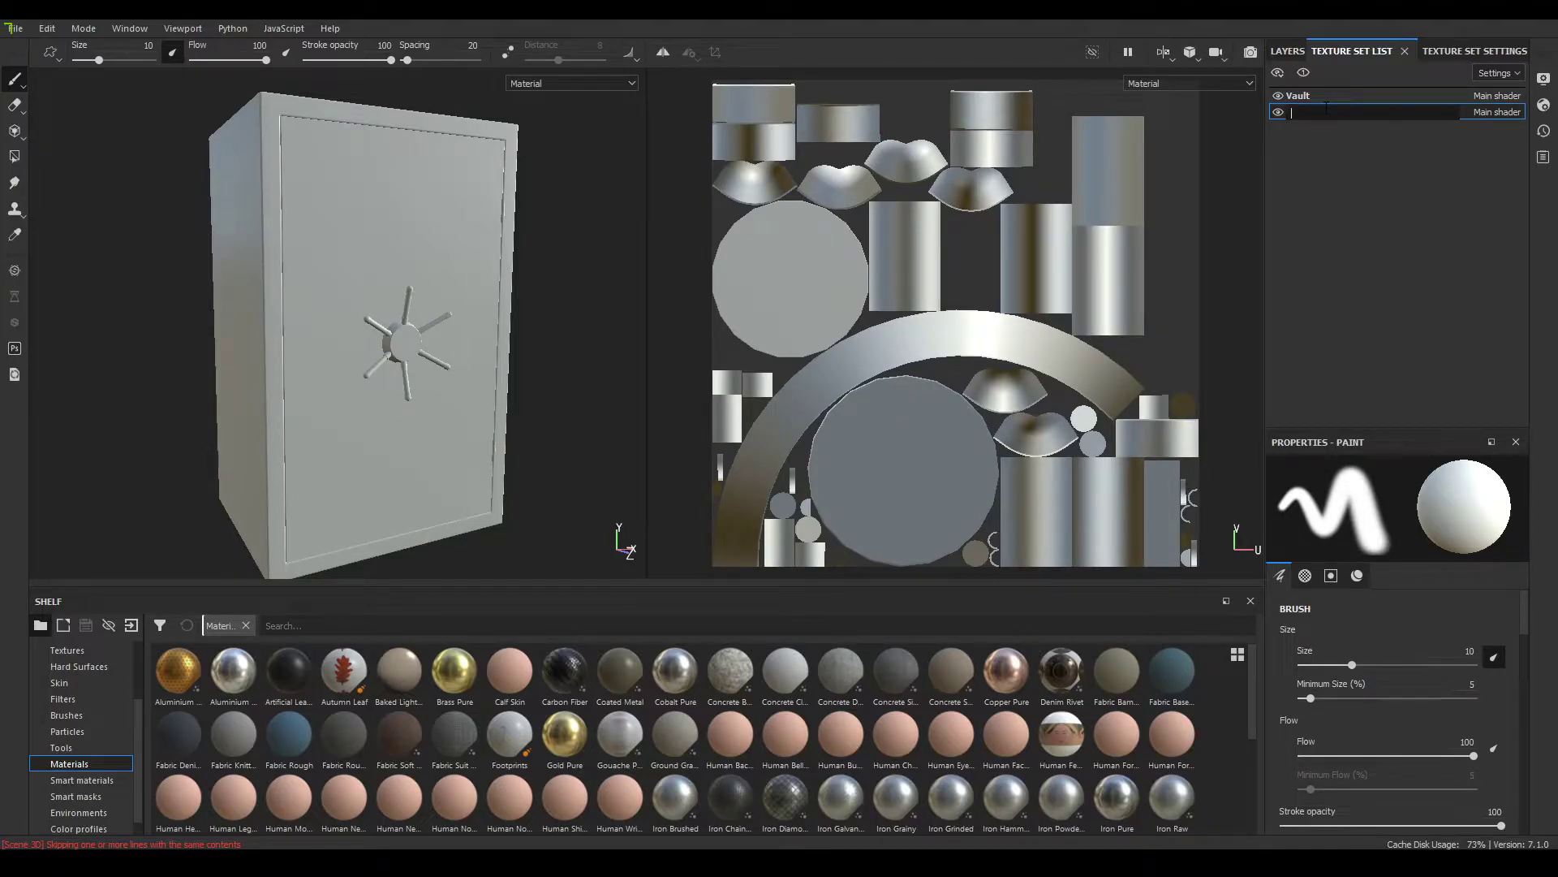
text(andle)
key(Return)
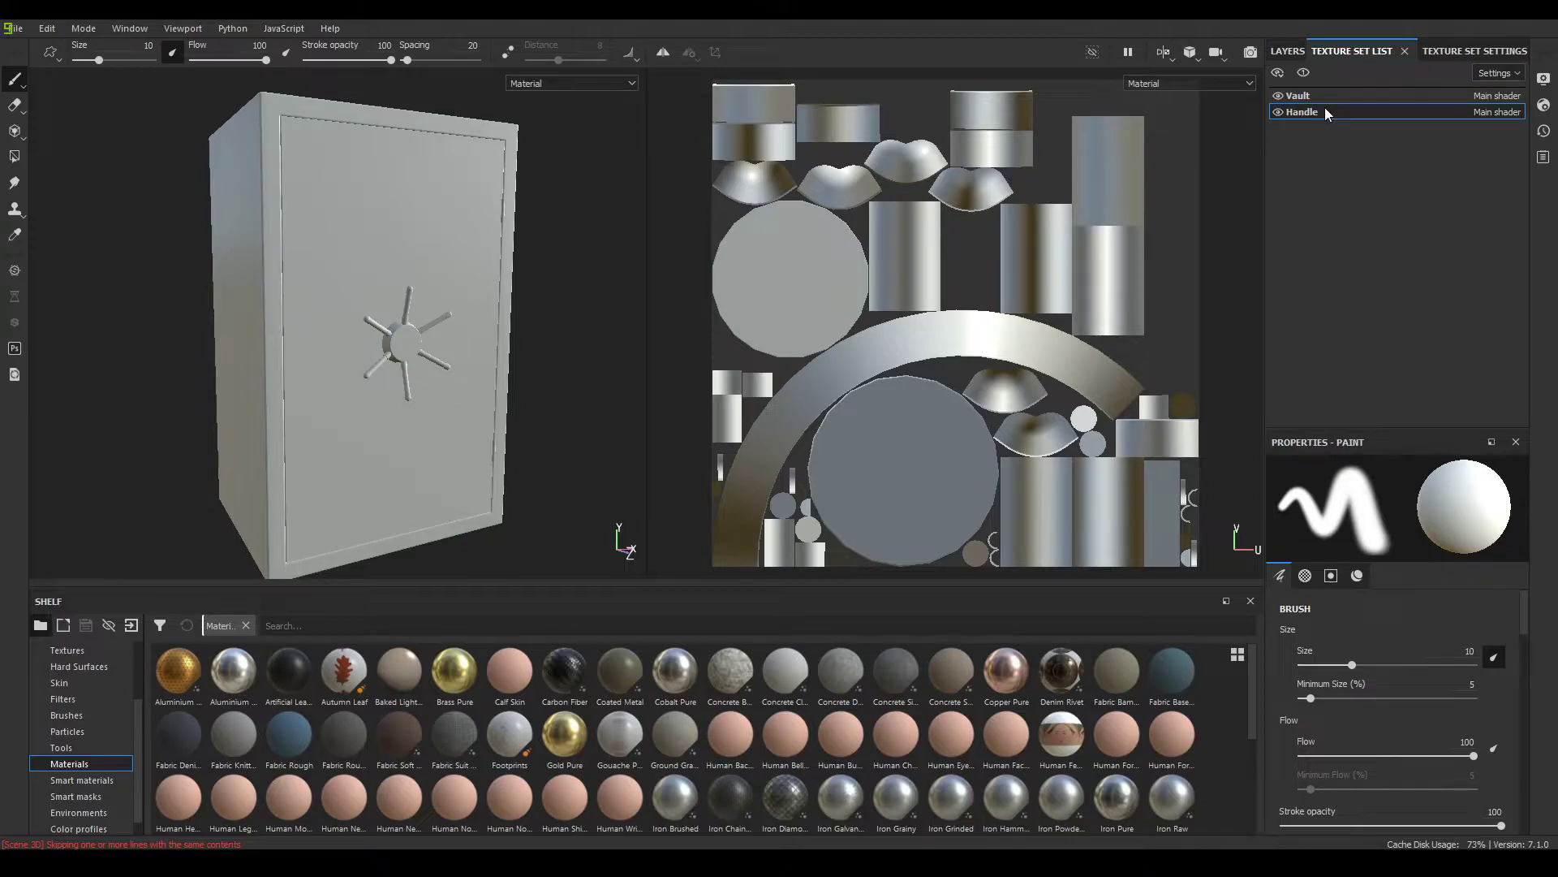
In the mesh map baking settings, set the output size to 2048 and use the low poly mesh as high poly mesh
click(1288, 51)
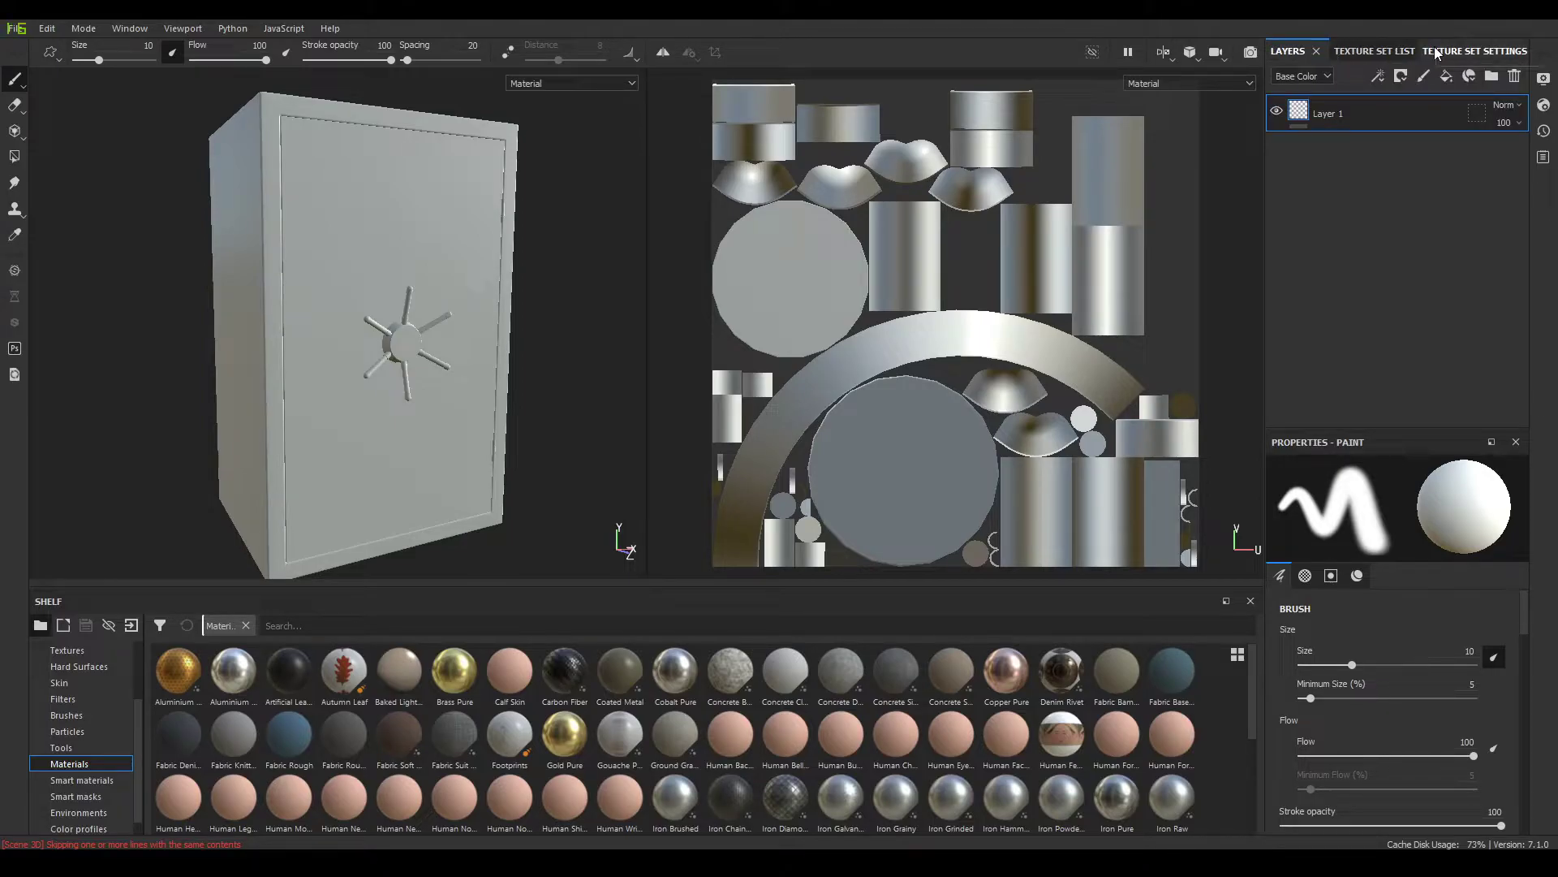
click(1435, 51)
scroll(1477, 331, down, 5)
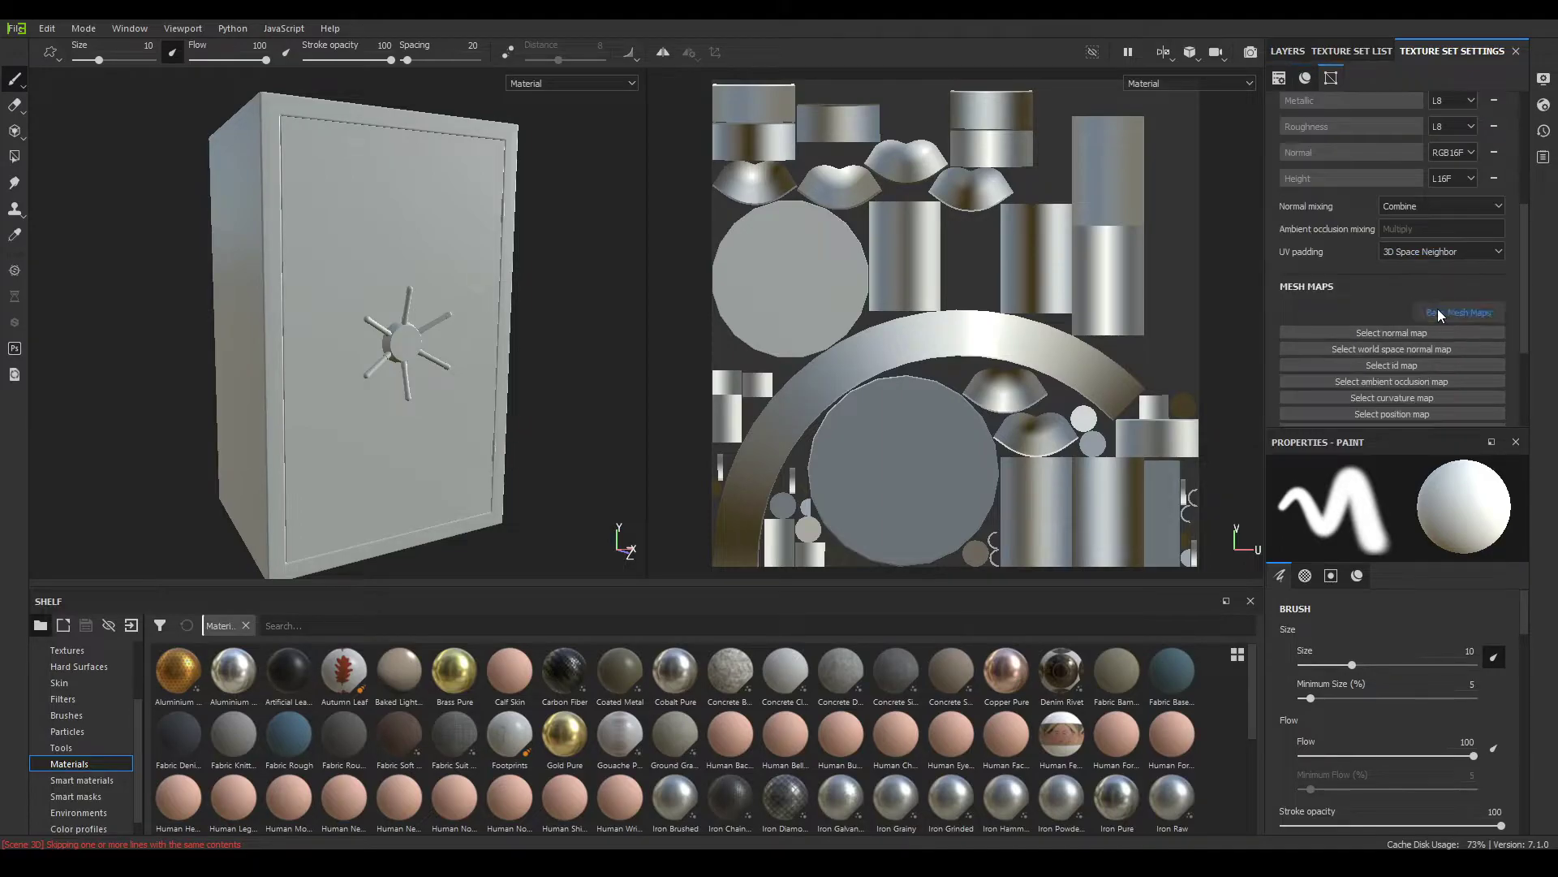
click(1438, 312)
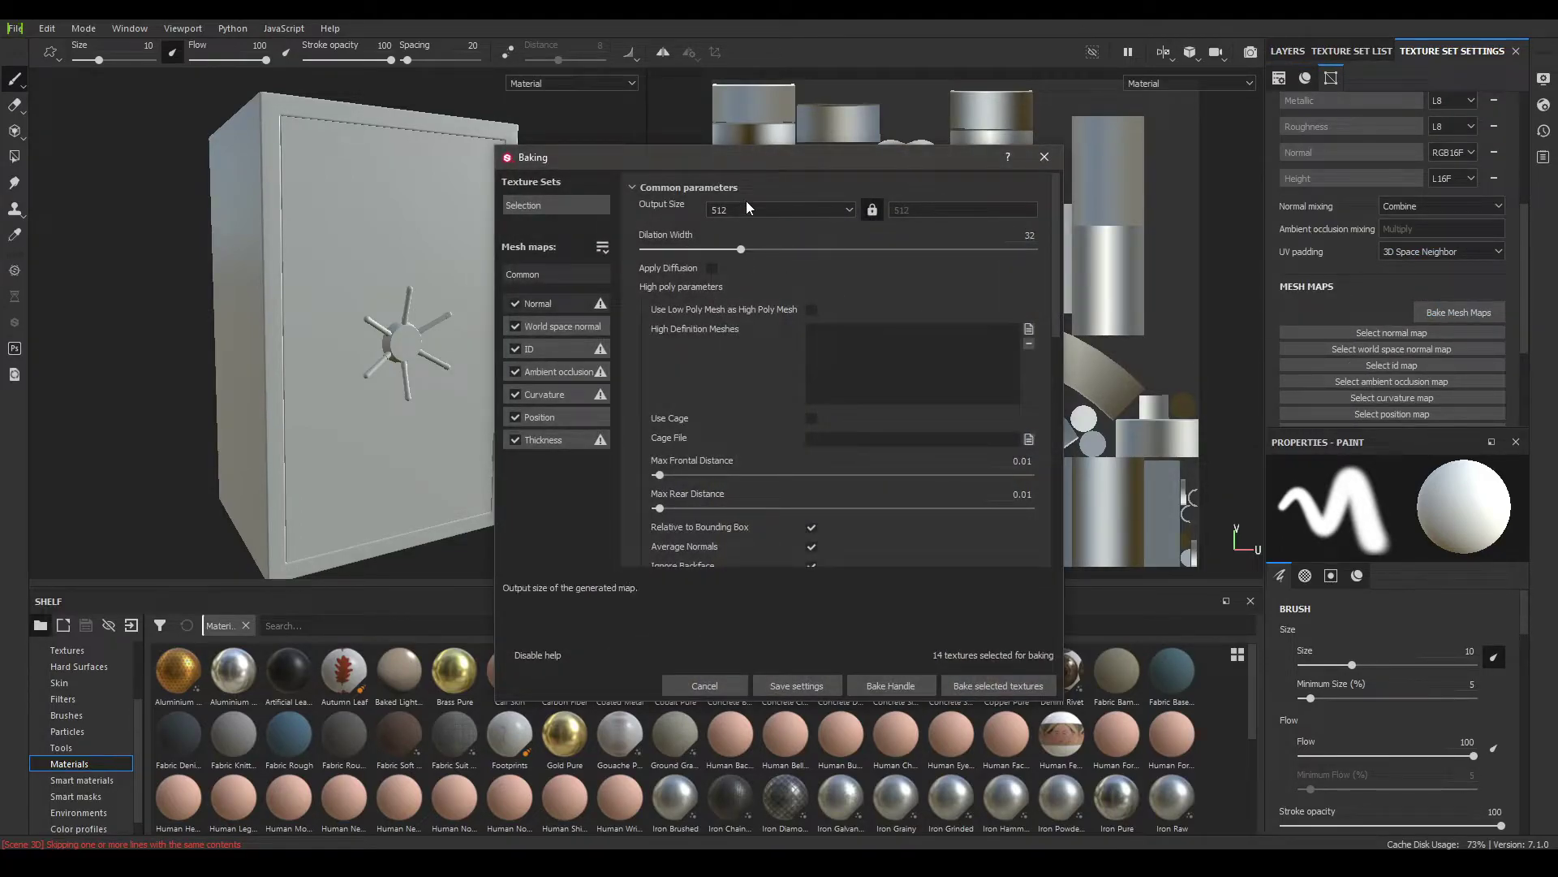
click(748, 208)
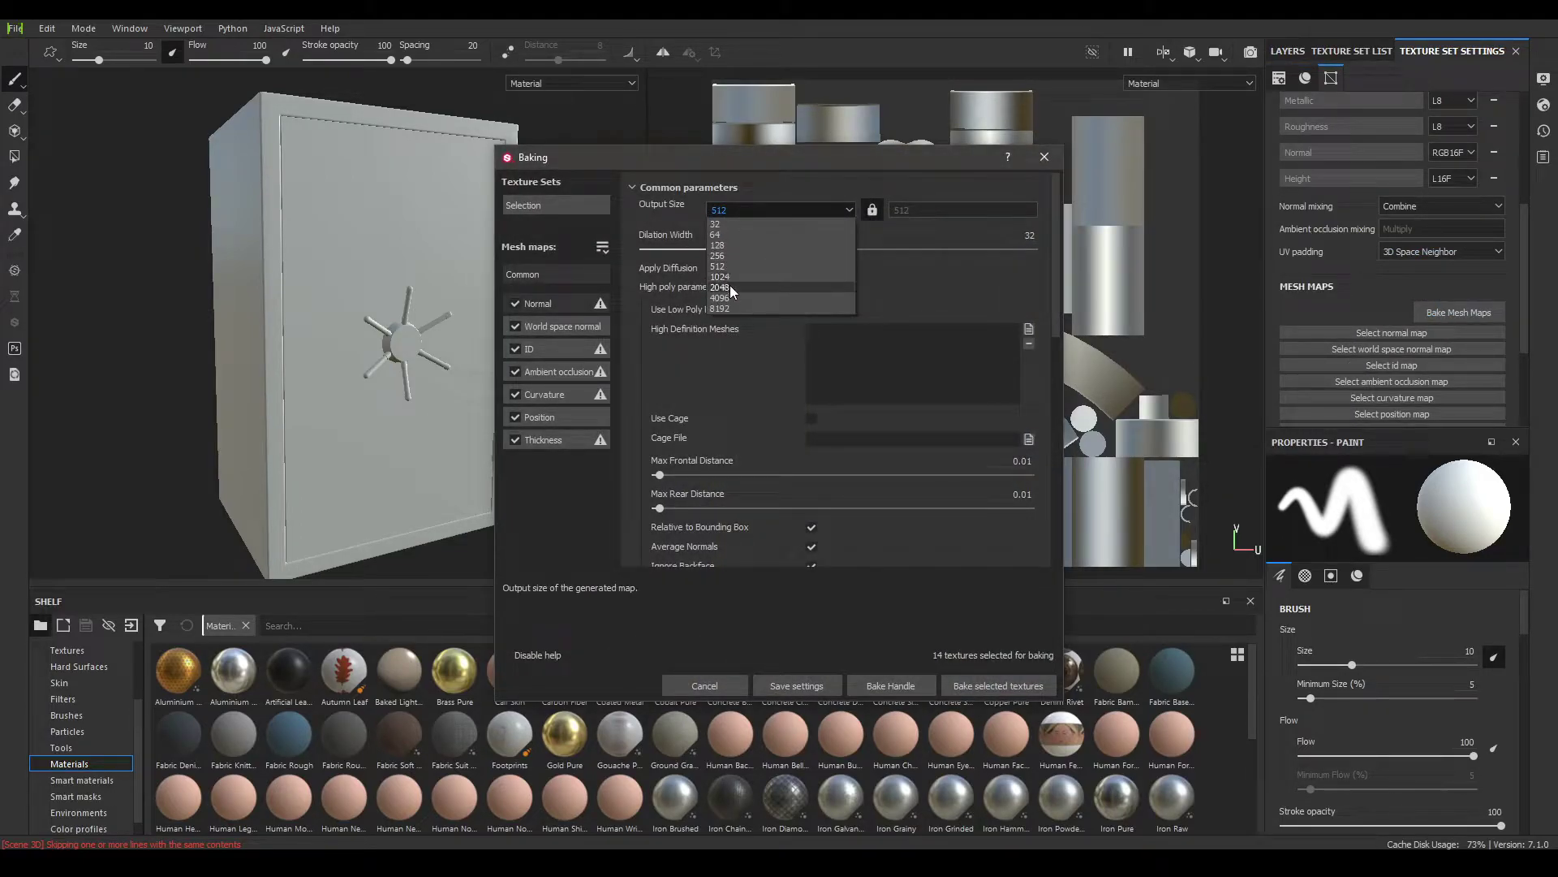
click(728, 287)
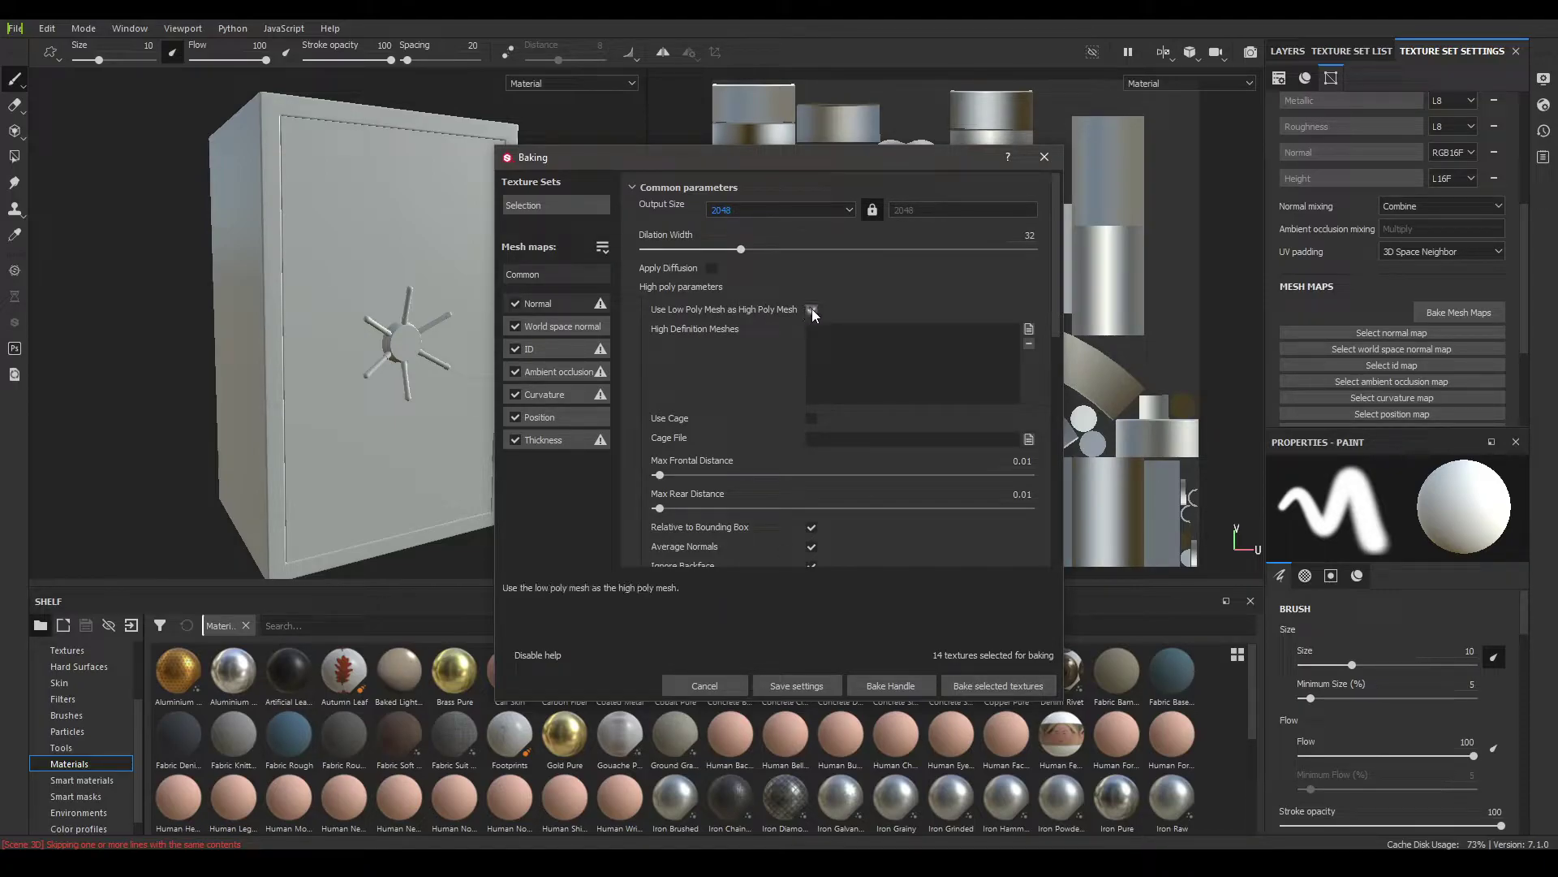
Set the baking antialiasing to Subsampling 4x4 and bake the mesh maps for all selected textures
scroll(820, 324, down, 3)
click(840, 343)
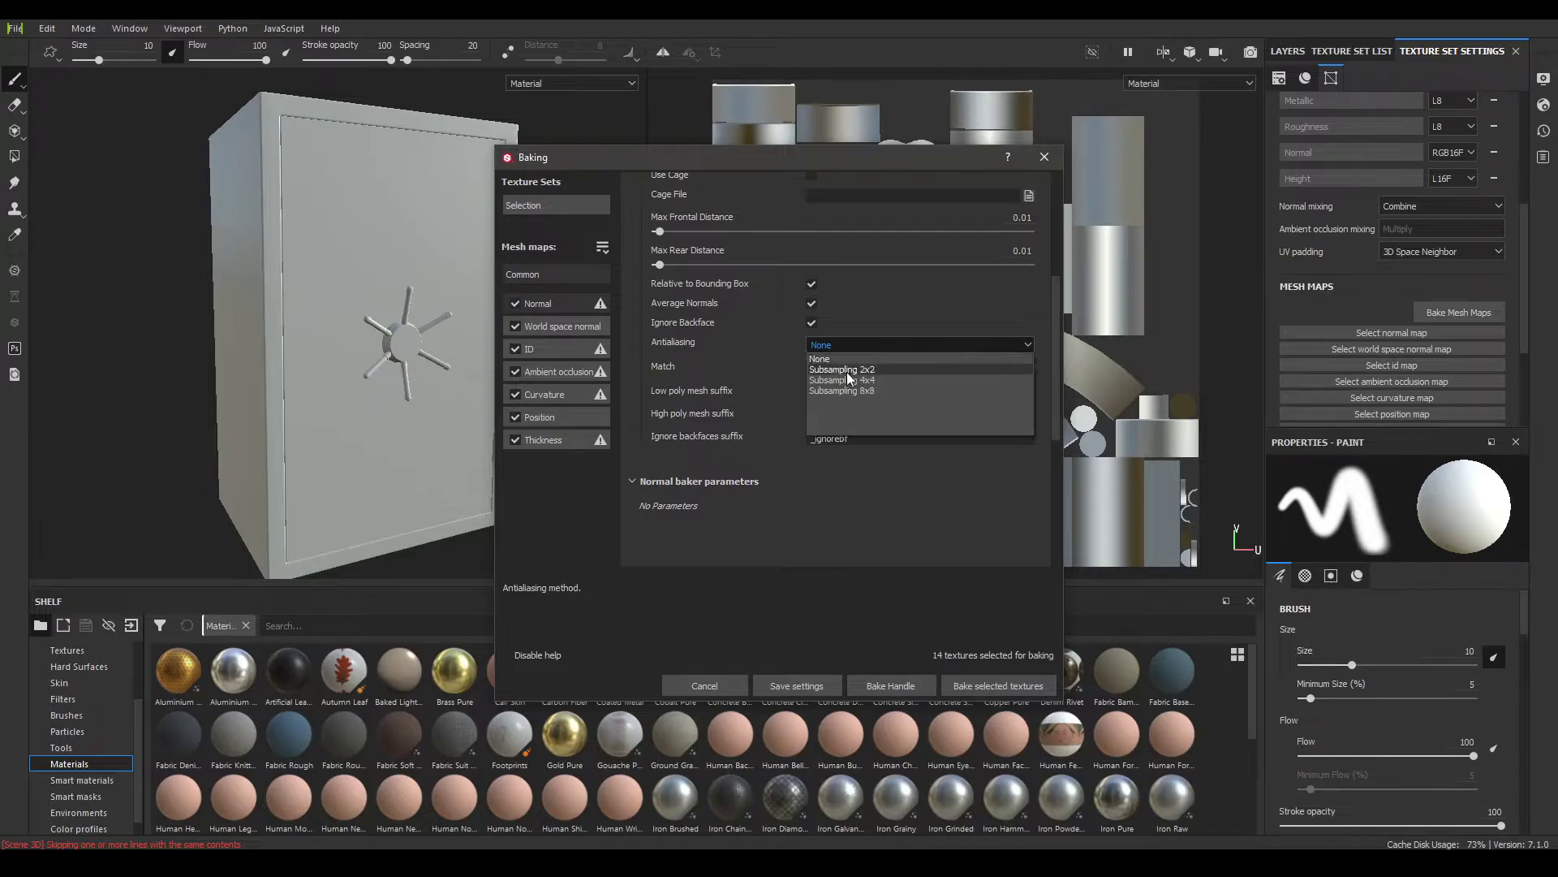
click(846, 372)
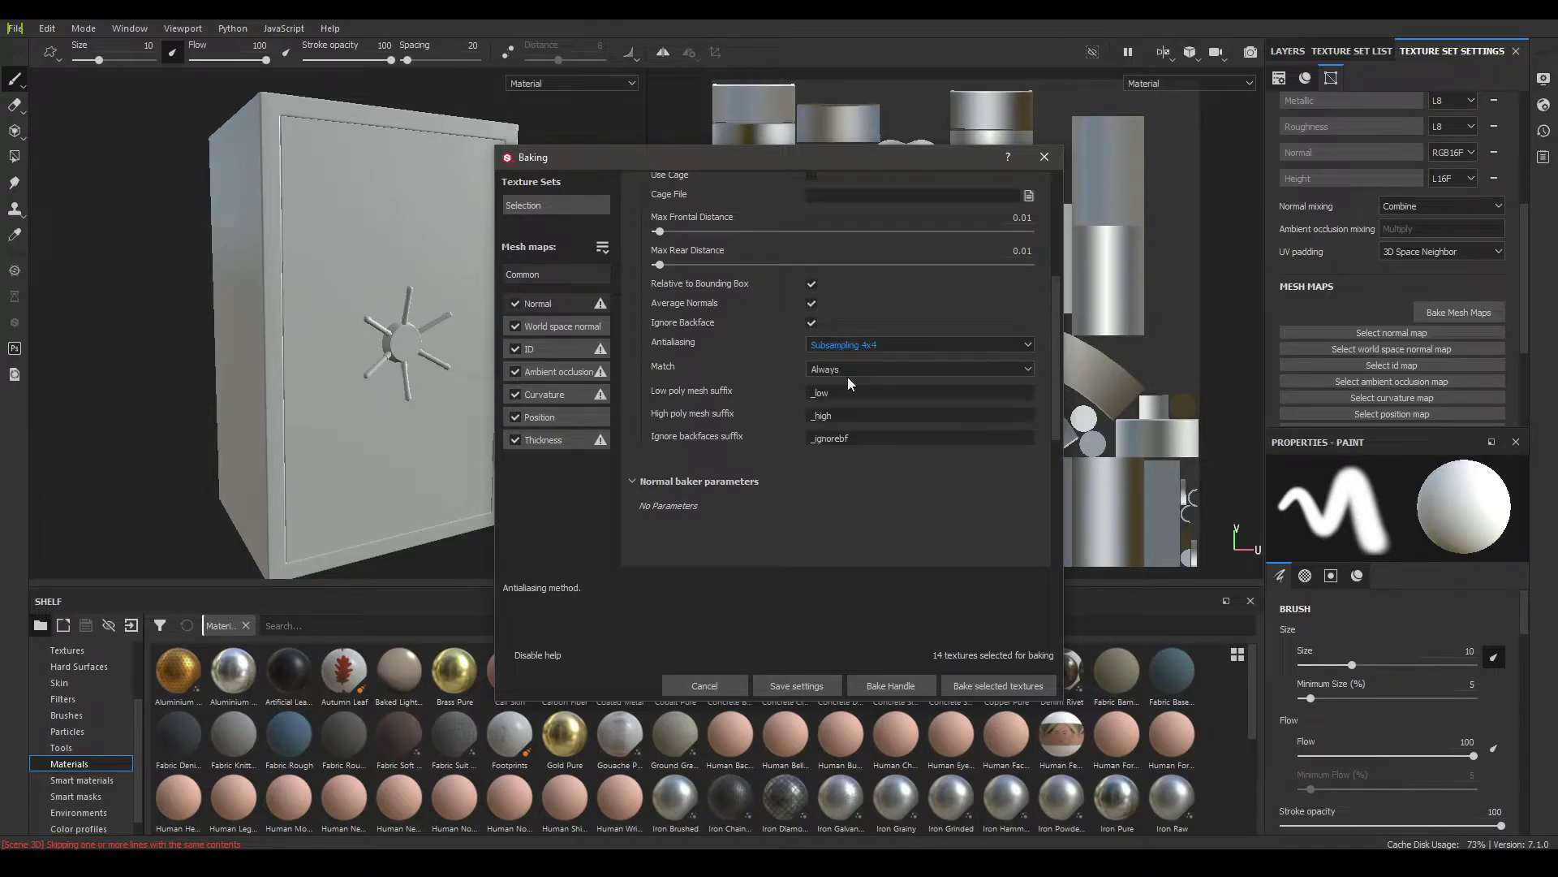
click(1010, 685)
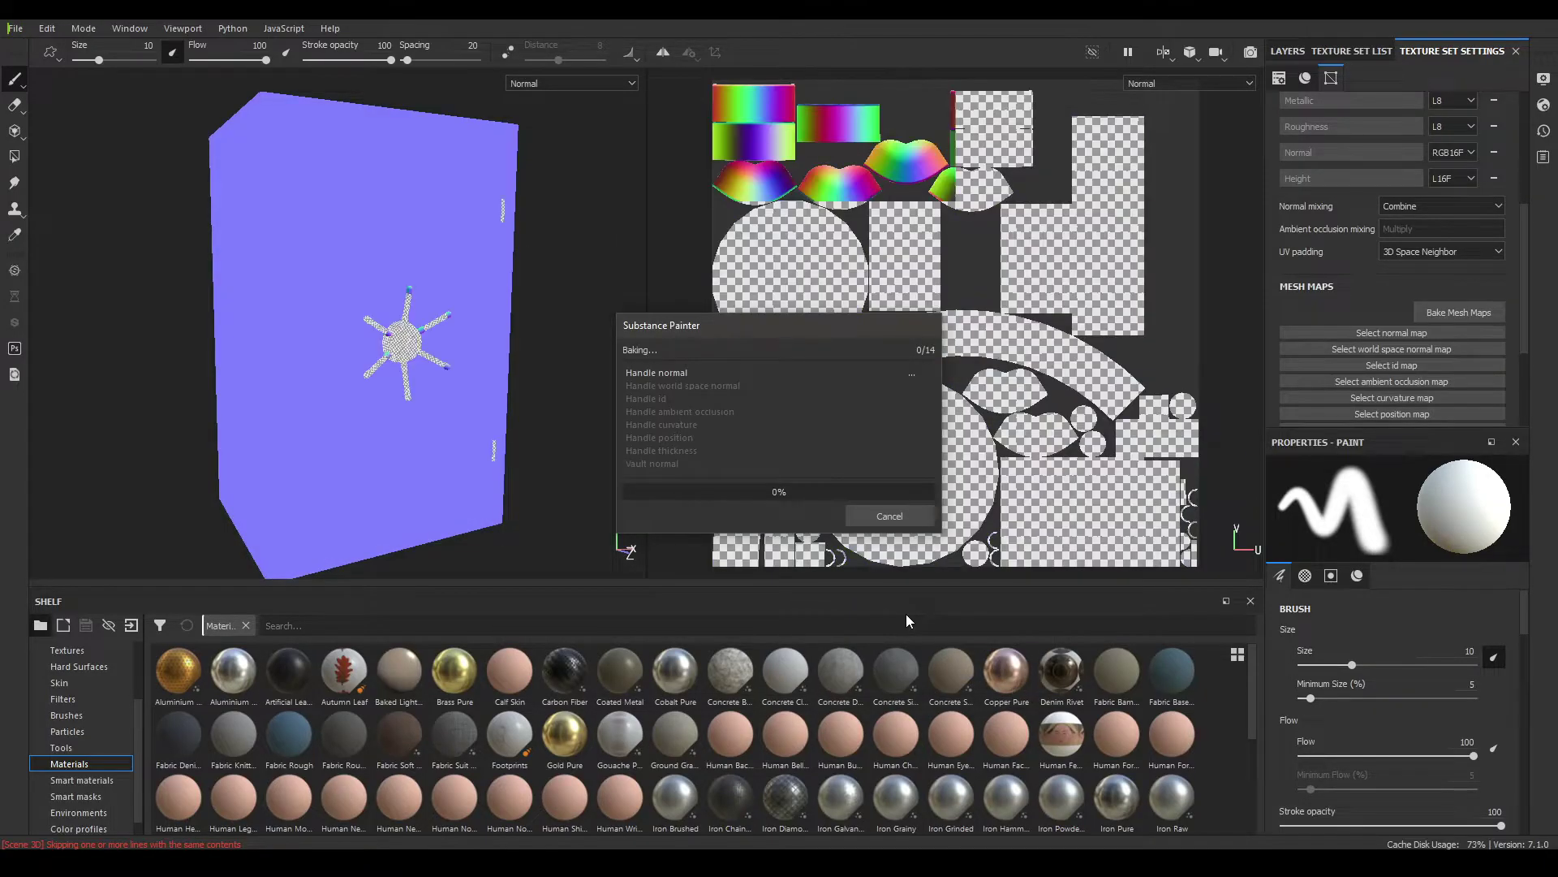
click(890, 515)
Delete the default Layer 1 from the Handle texture set
click(1288, 51)
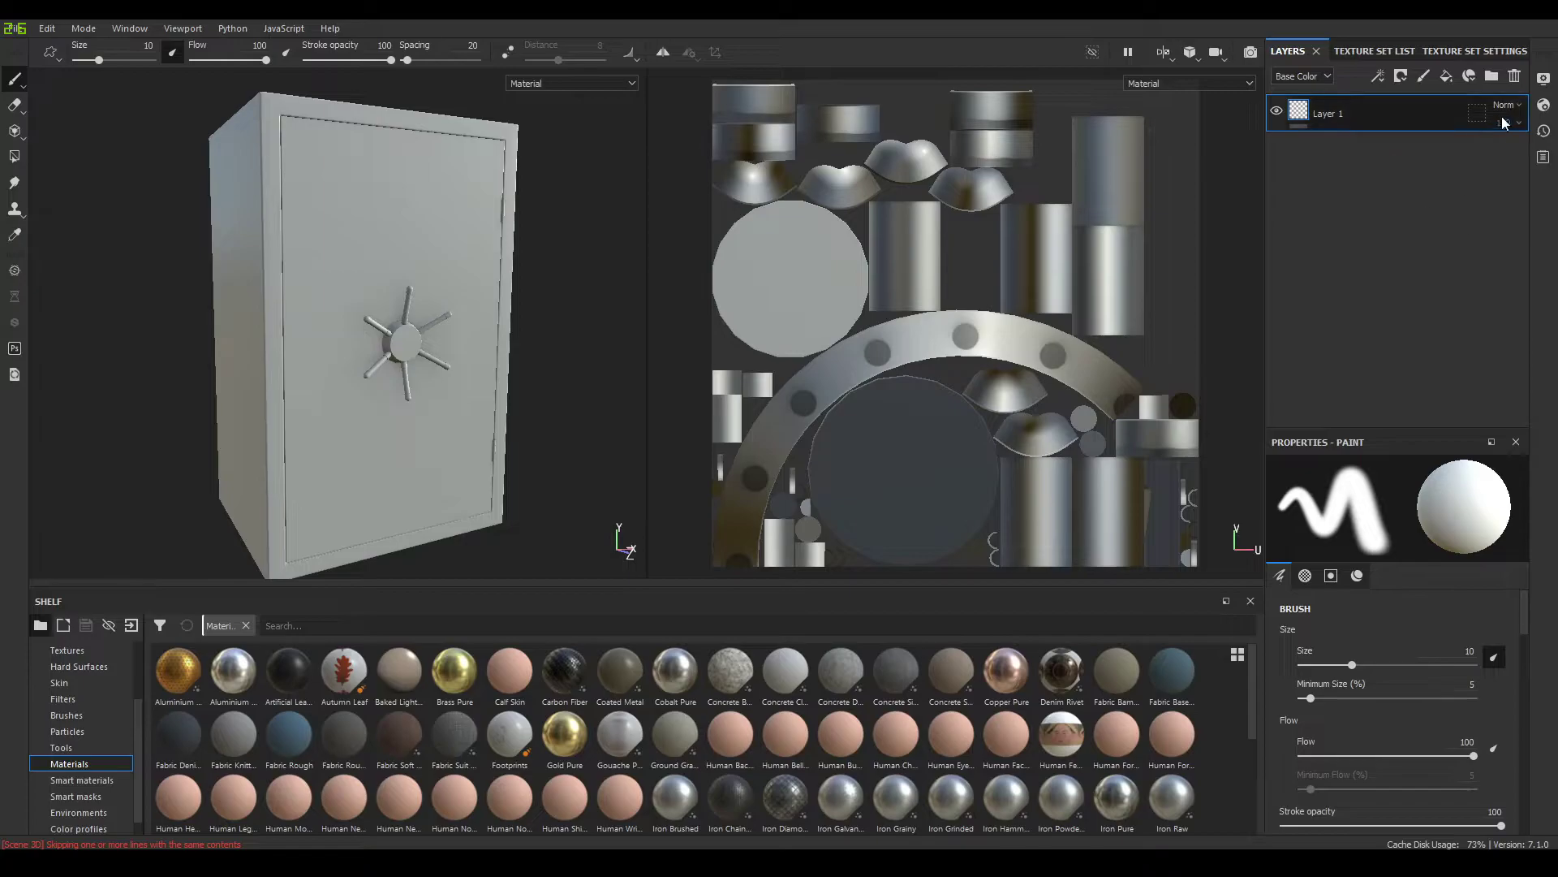
click(1514, 76)
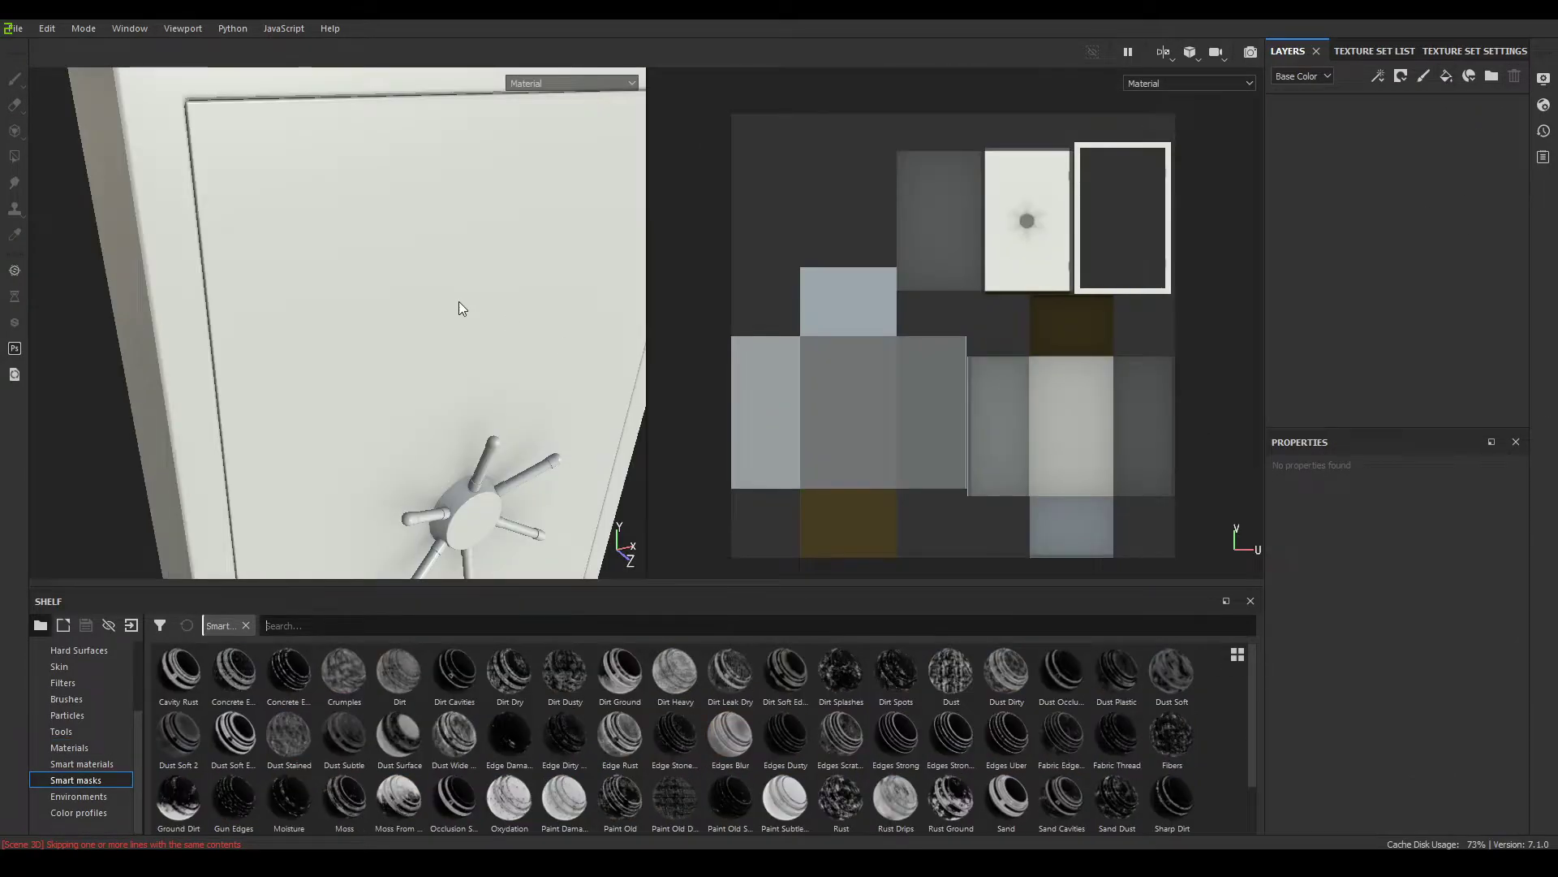
alt+right_drag(324, 109, 427, 290)
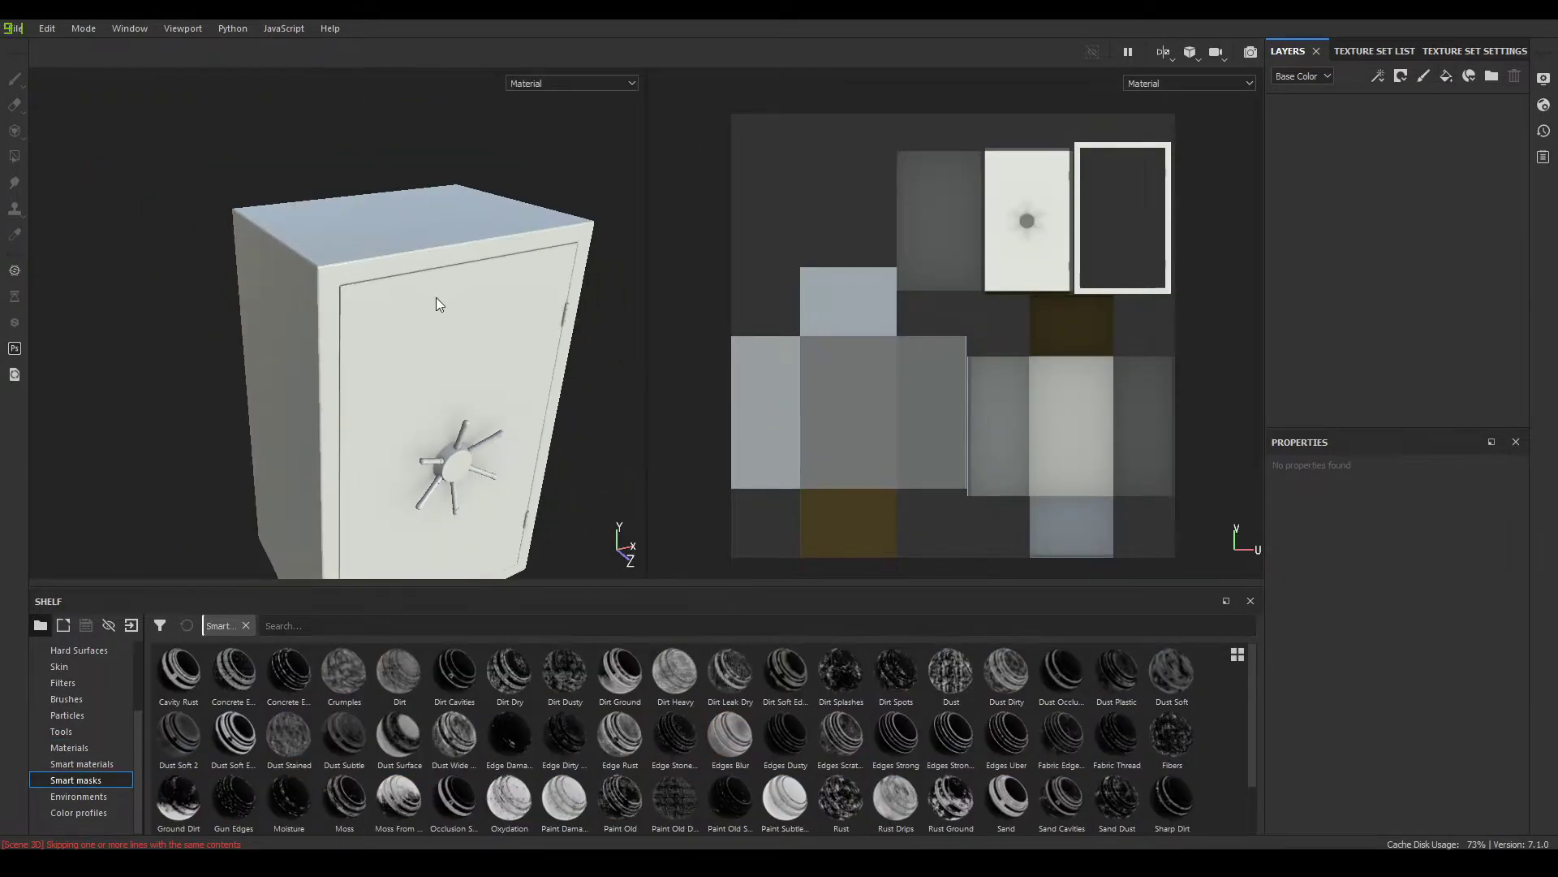
mouse_move(435, 221)
alt+mouse_down()
mouse_move(408, 190)
mouse_move(418, 199)
alt+mouse_up()
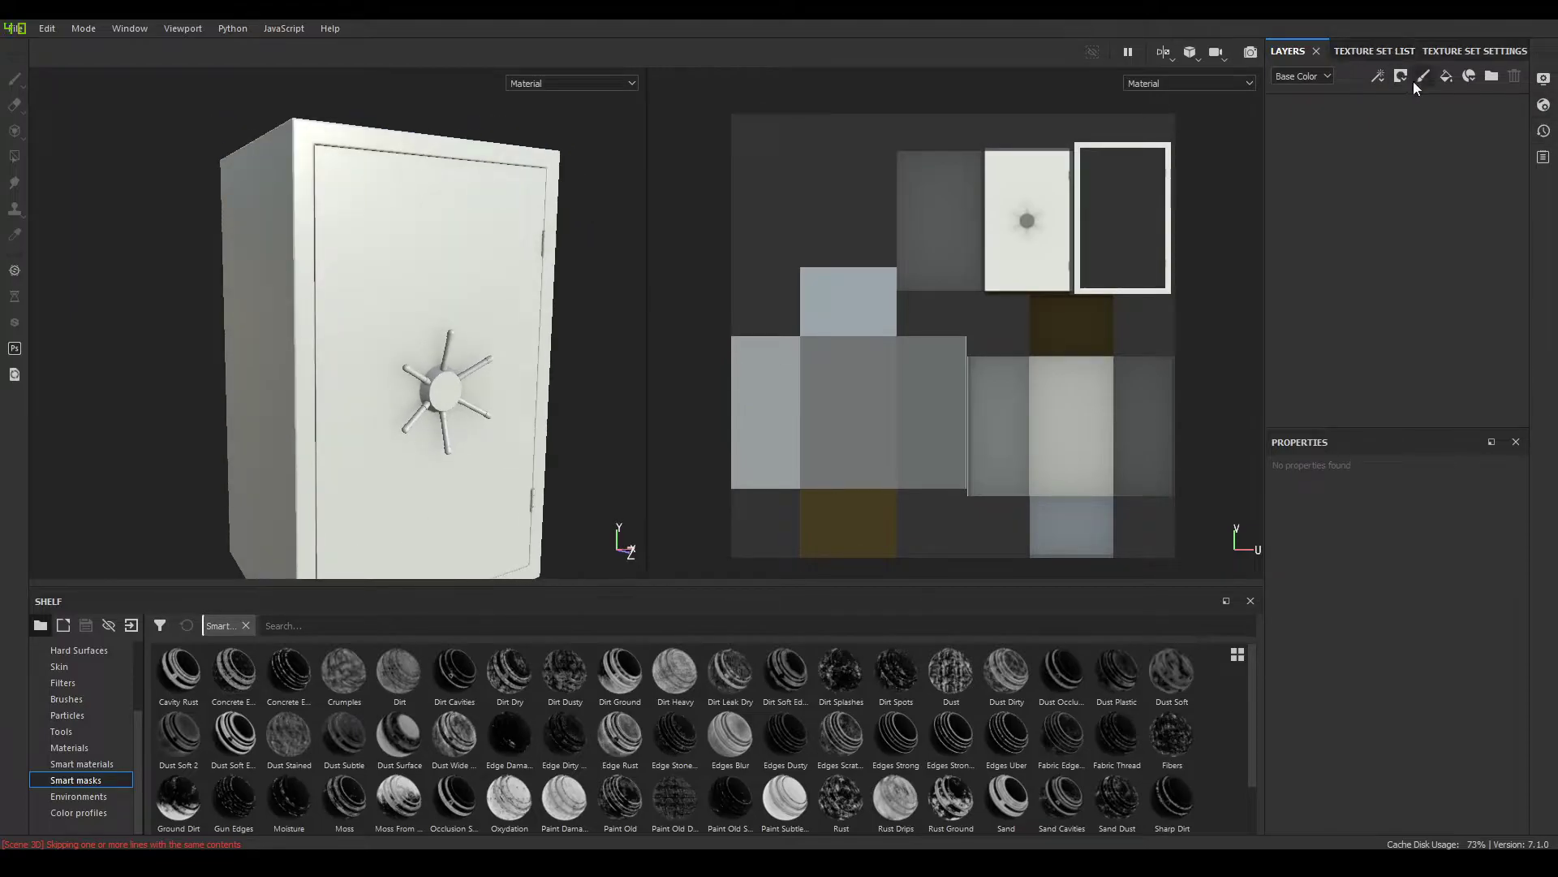
Add a fill layer to the vault body's texture set and name it Base
click(1446, 76)
double_click(1337, 114)
text(Bas)
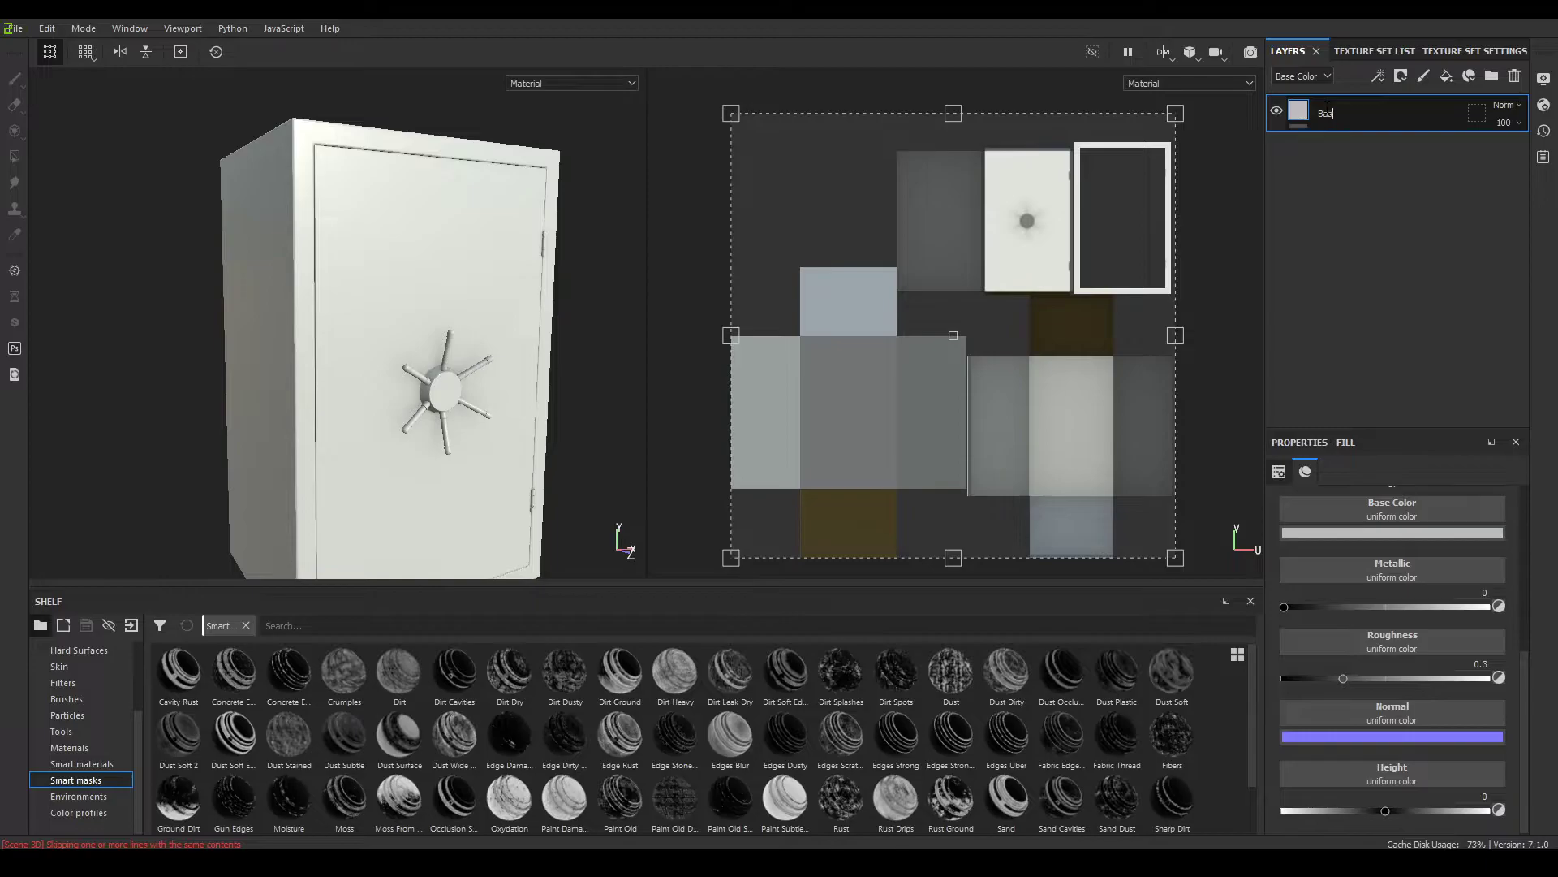
text(e)
key(Return)
Pick a very dark brown with a hue of about 0.066 as the Base layer's base color
click(1412, 533)
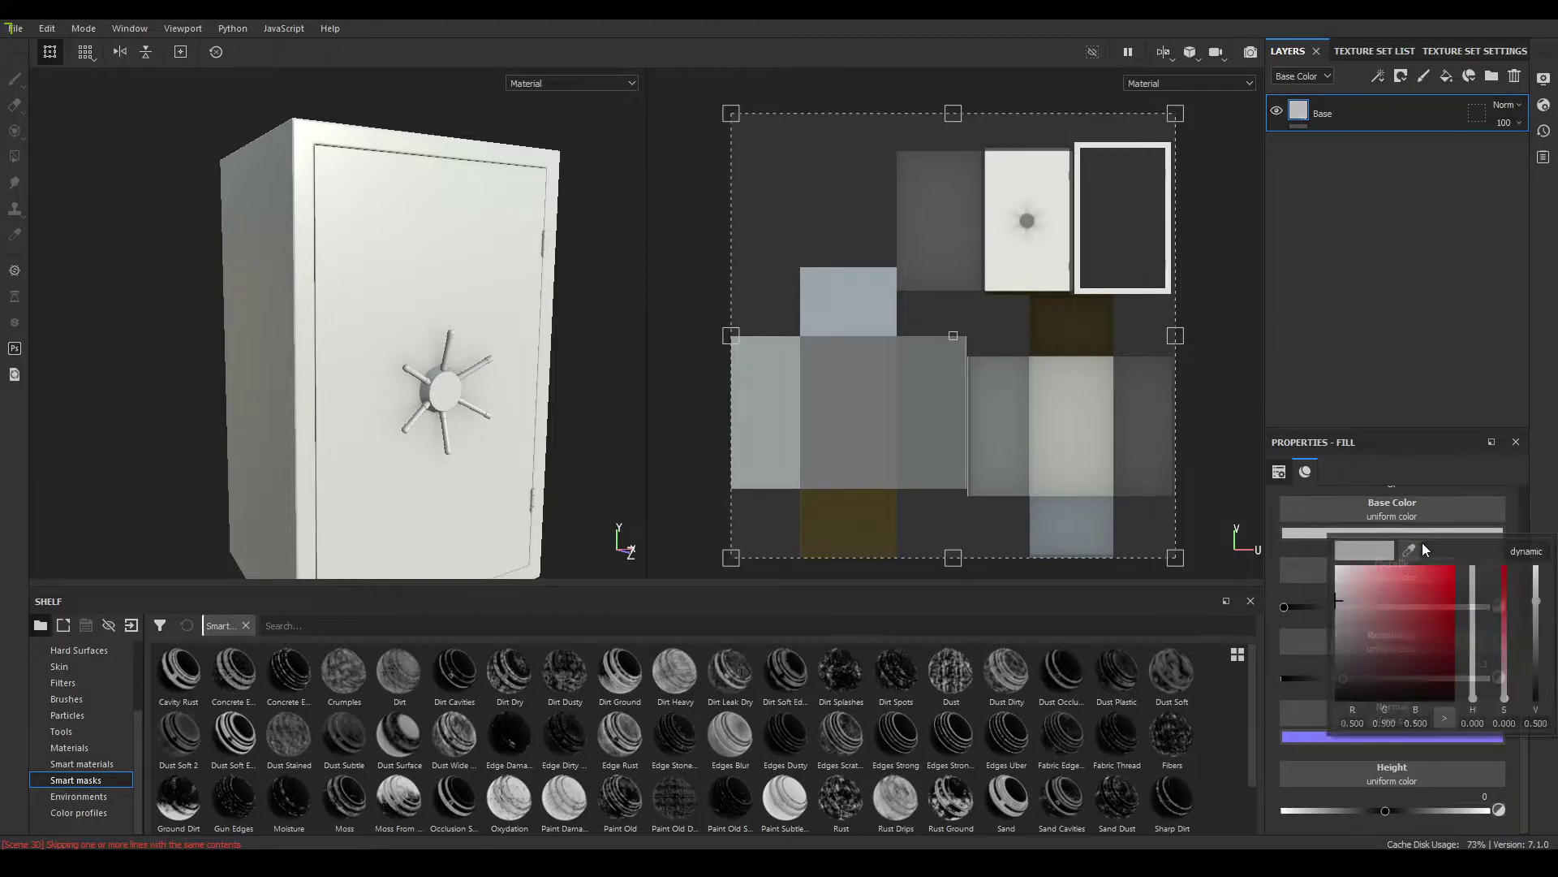
click(1474, 695)
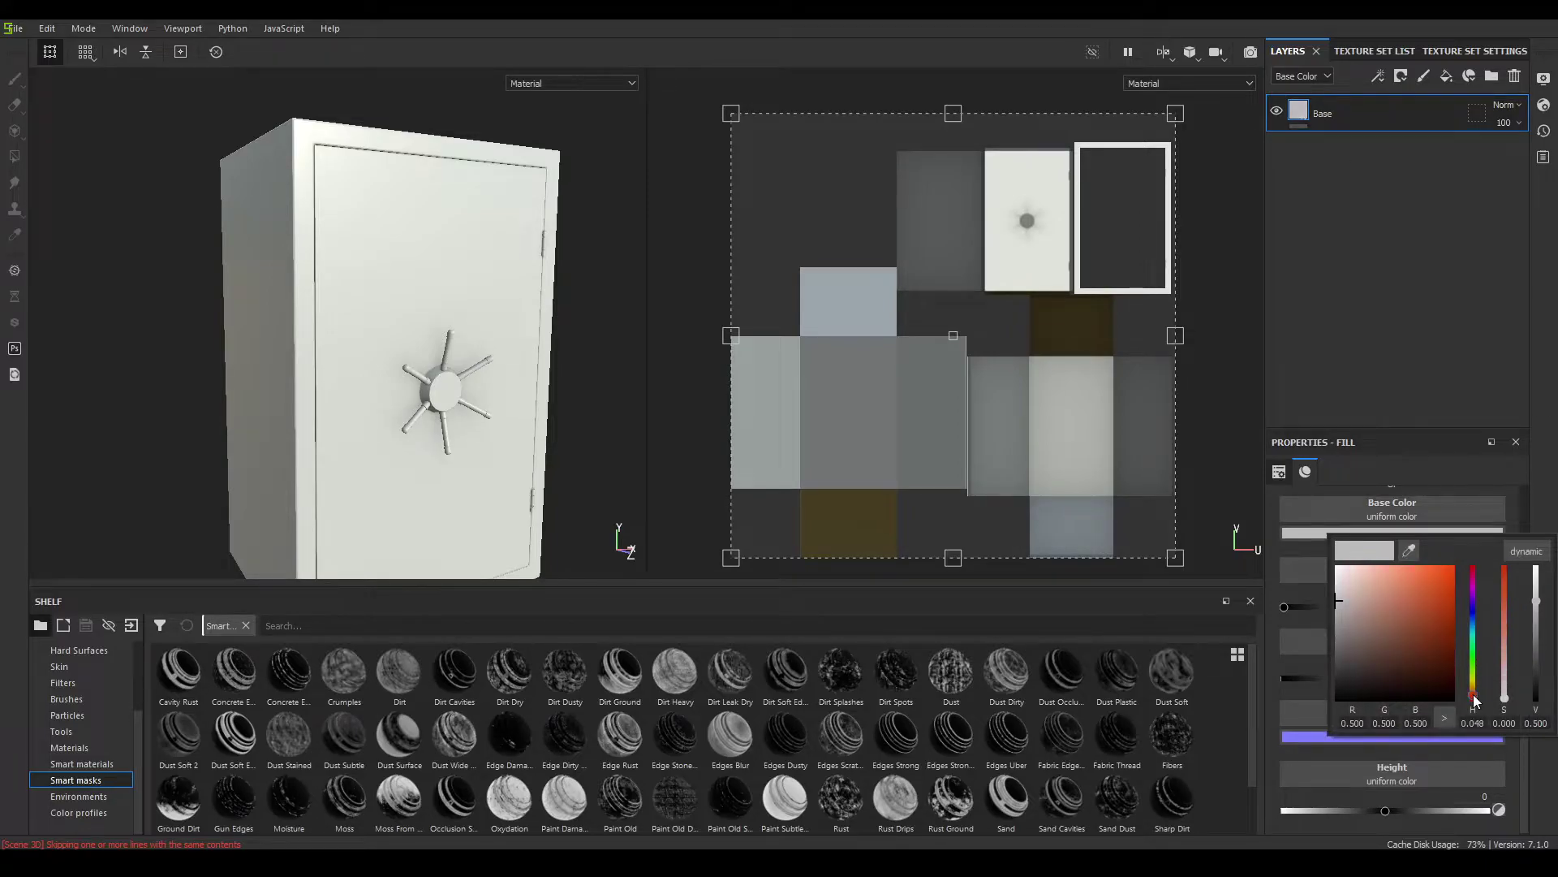
click(1474, 693)
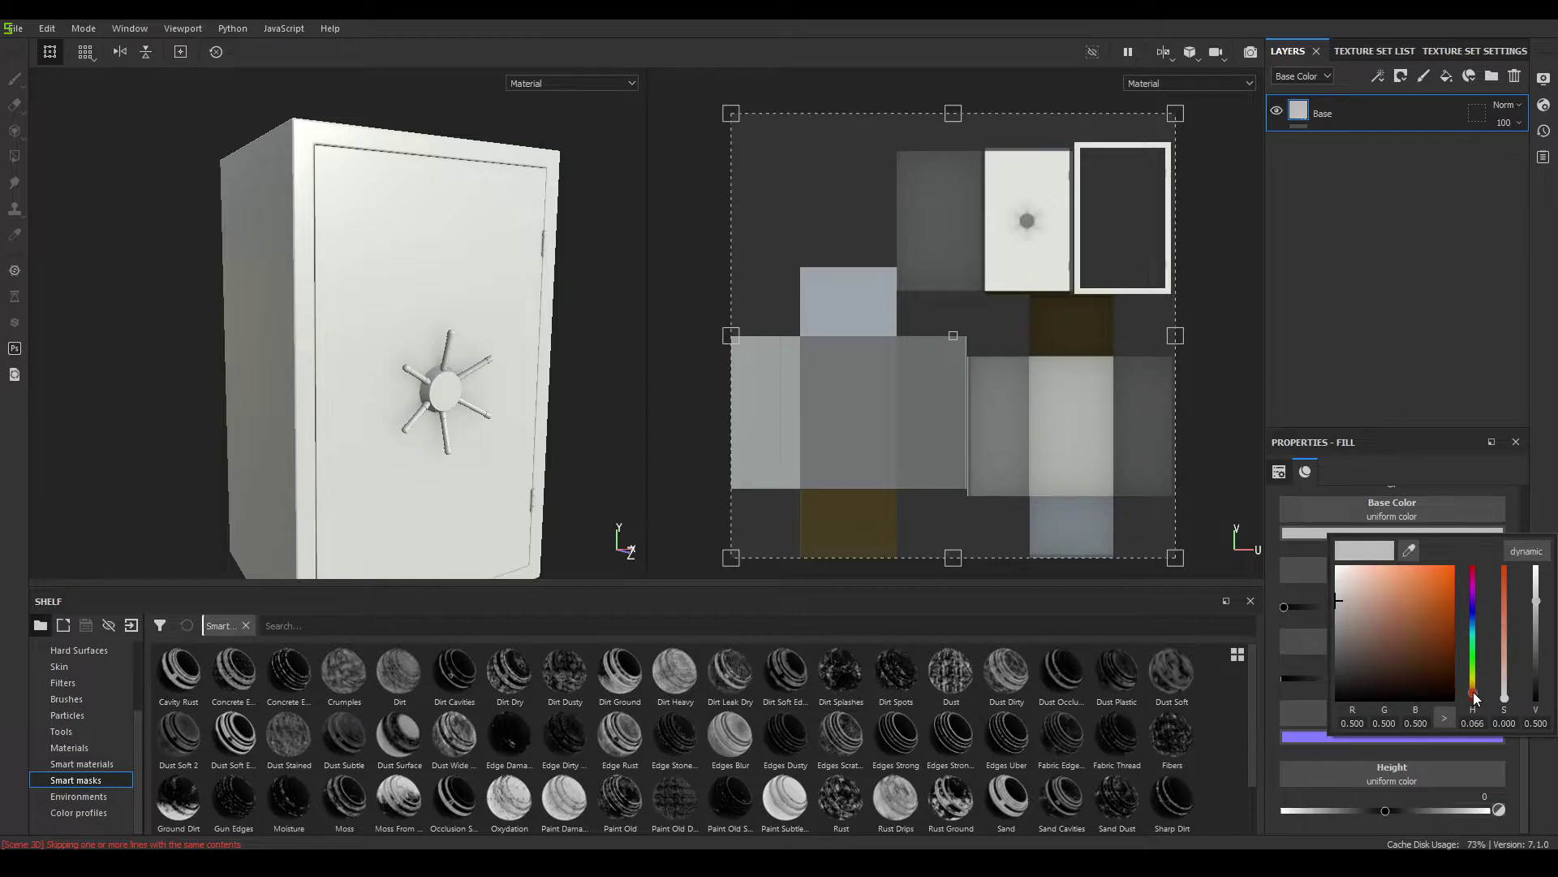
click(1360, 684)
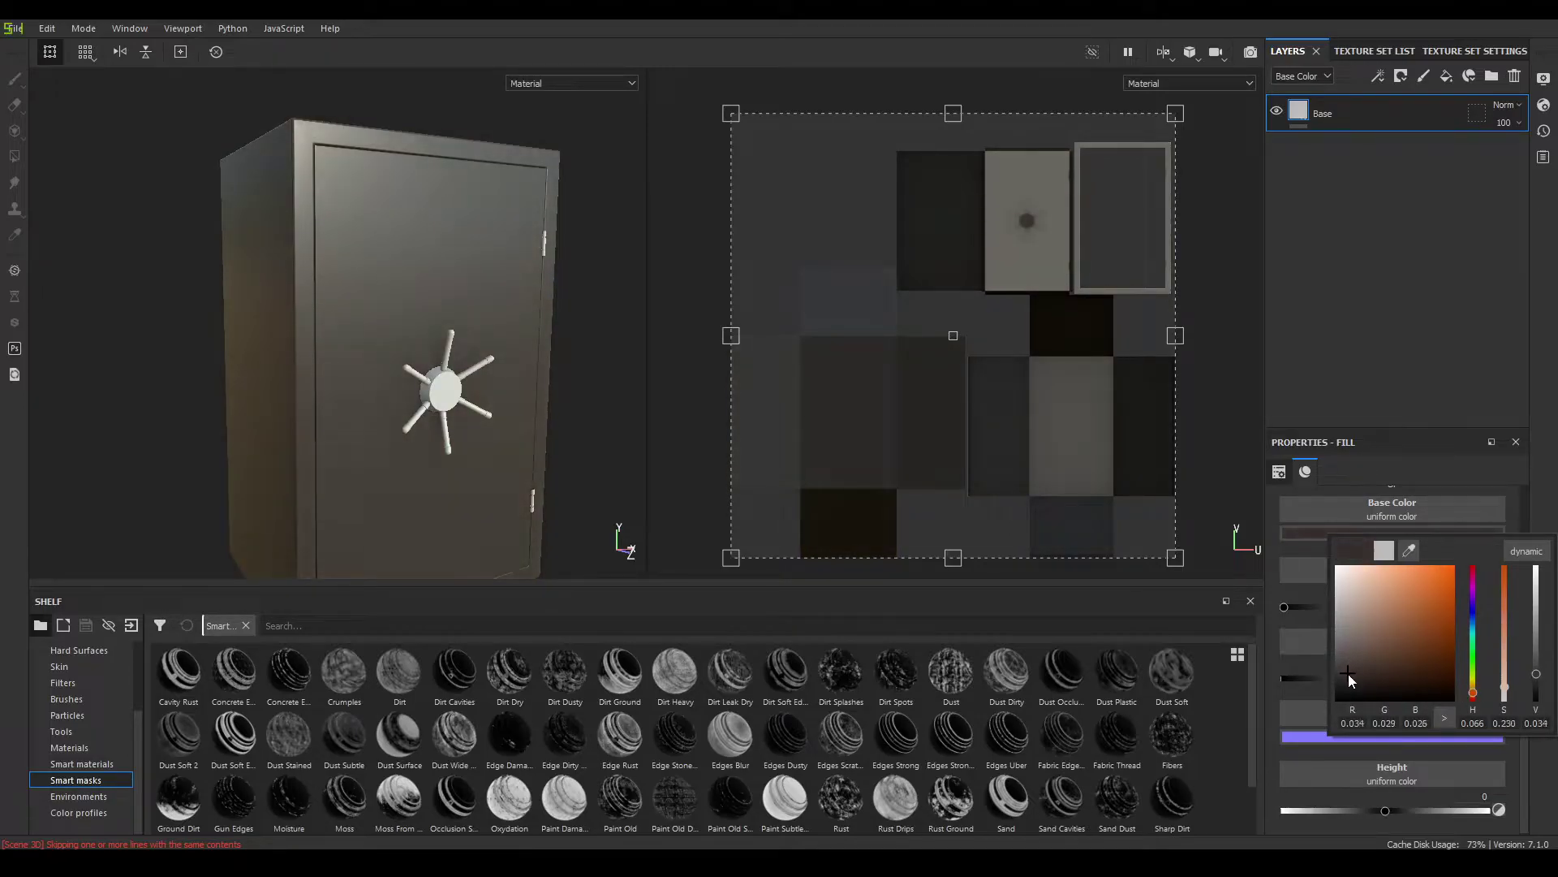
drag(1356, 683, 1363, 681)
click(1450, 292)
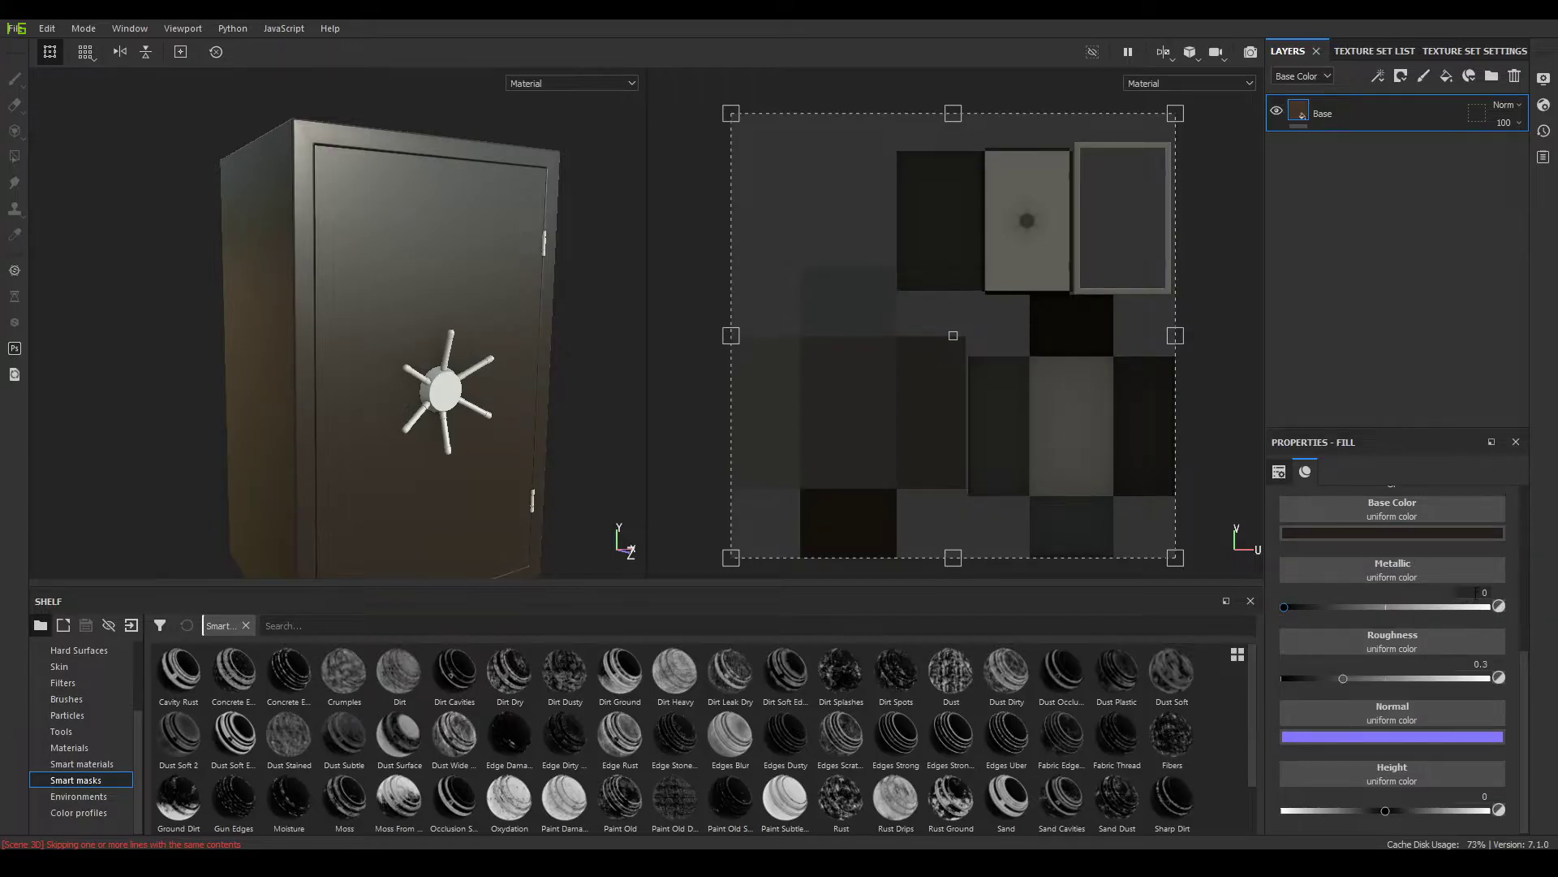
Set the Base layer's metallic to 0.5 and its roughness to 0.4
click(1477, 593)
text(0.5)
key(Return)
click(1466, 678)
click(1477, 664)
text(0.4)
key(Return)
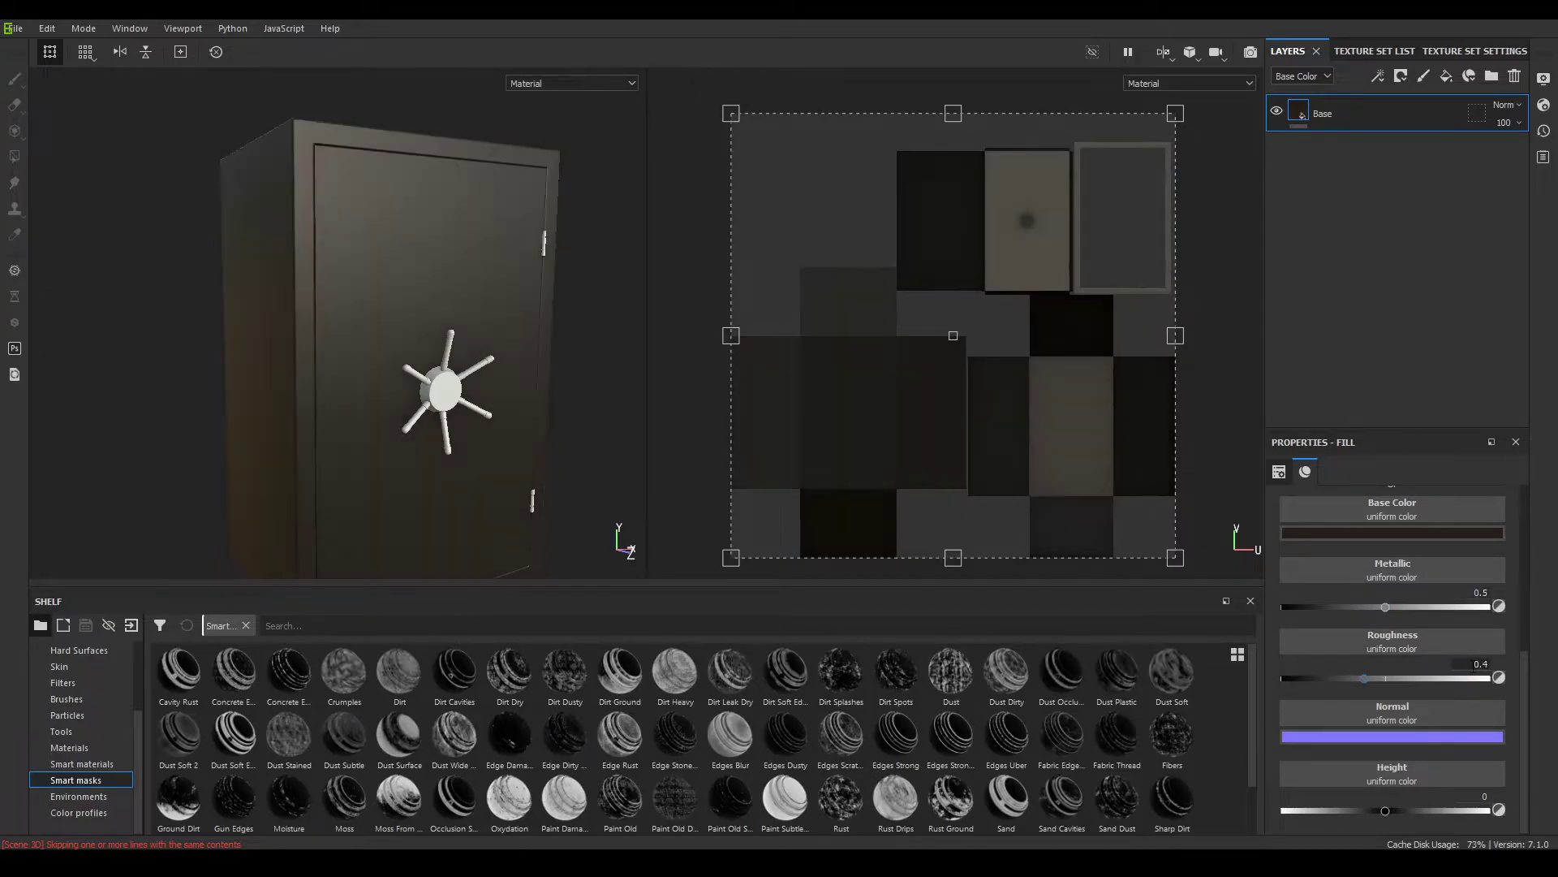
Lower the Base layer's roughness to 0.35
alt+drag(543, 275, 570, 398)
scroll(525, 379, up, 5)
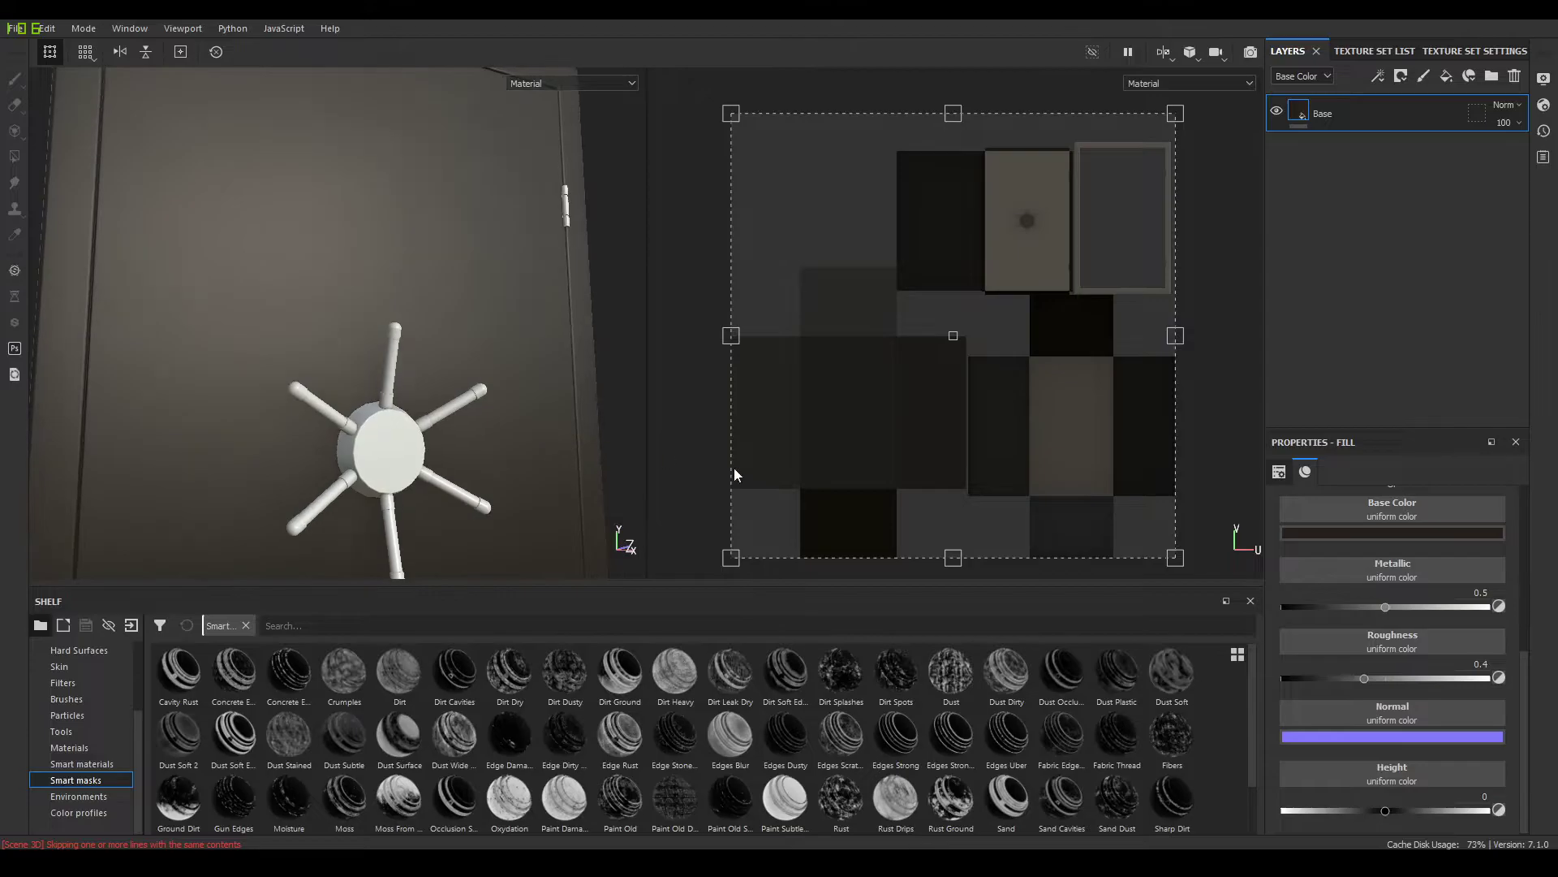
click(1472, 664)
text(0.35)
key(Return)
Add a fill layer named Roughness above Base and leave only its roughness channel enabled
click(1447, 76)
double_click(1331, 113)
text(Roughness)
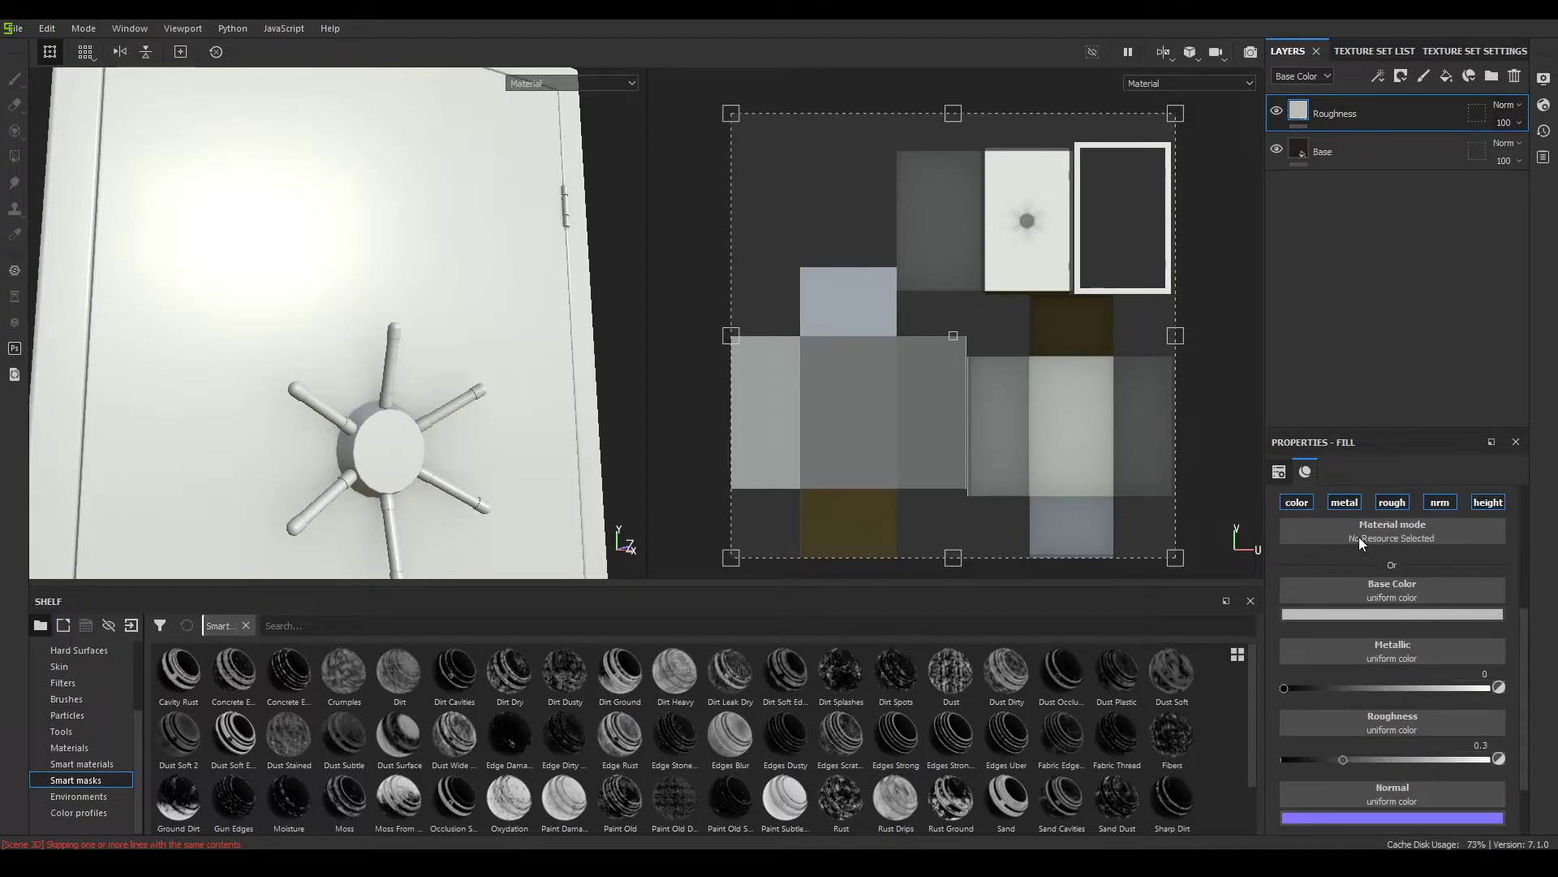
click(1298, 505)
click(1354, 505)
click(1439, 521)
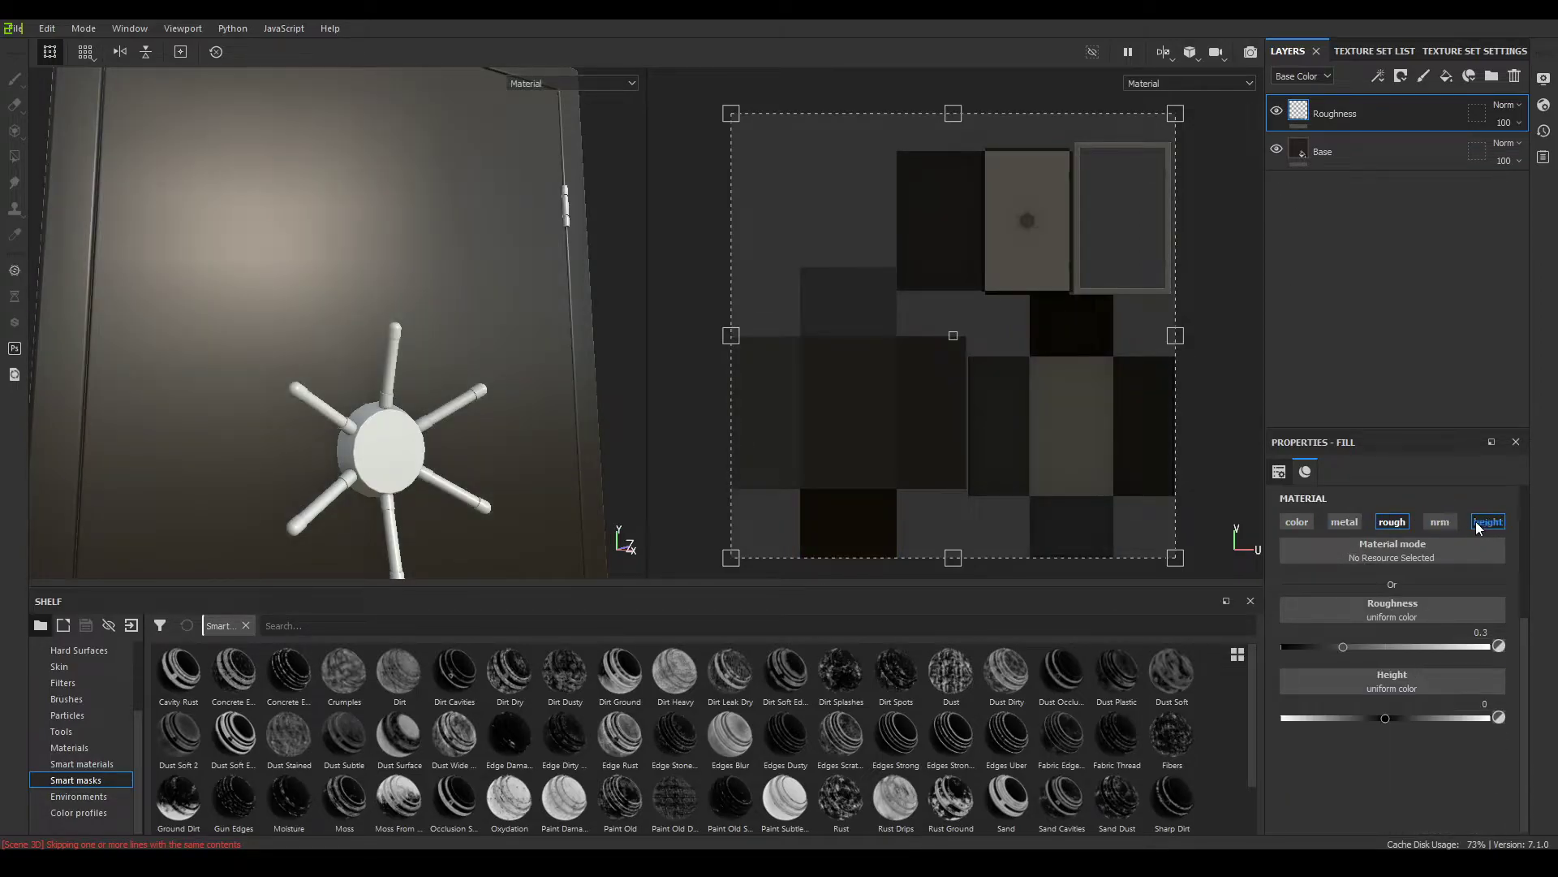
click(1488, 522)
Give the Roughness layer a black mask and add a fill to it that uses the Dirt 4 procedural texture
right_click(1396, 122)
click(1396, 147)
right_click(1381, 122)
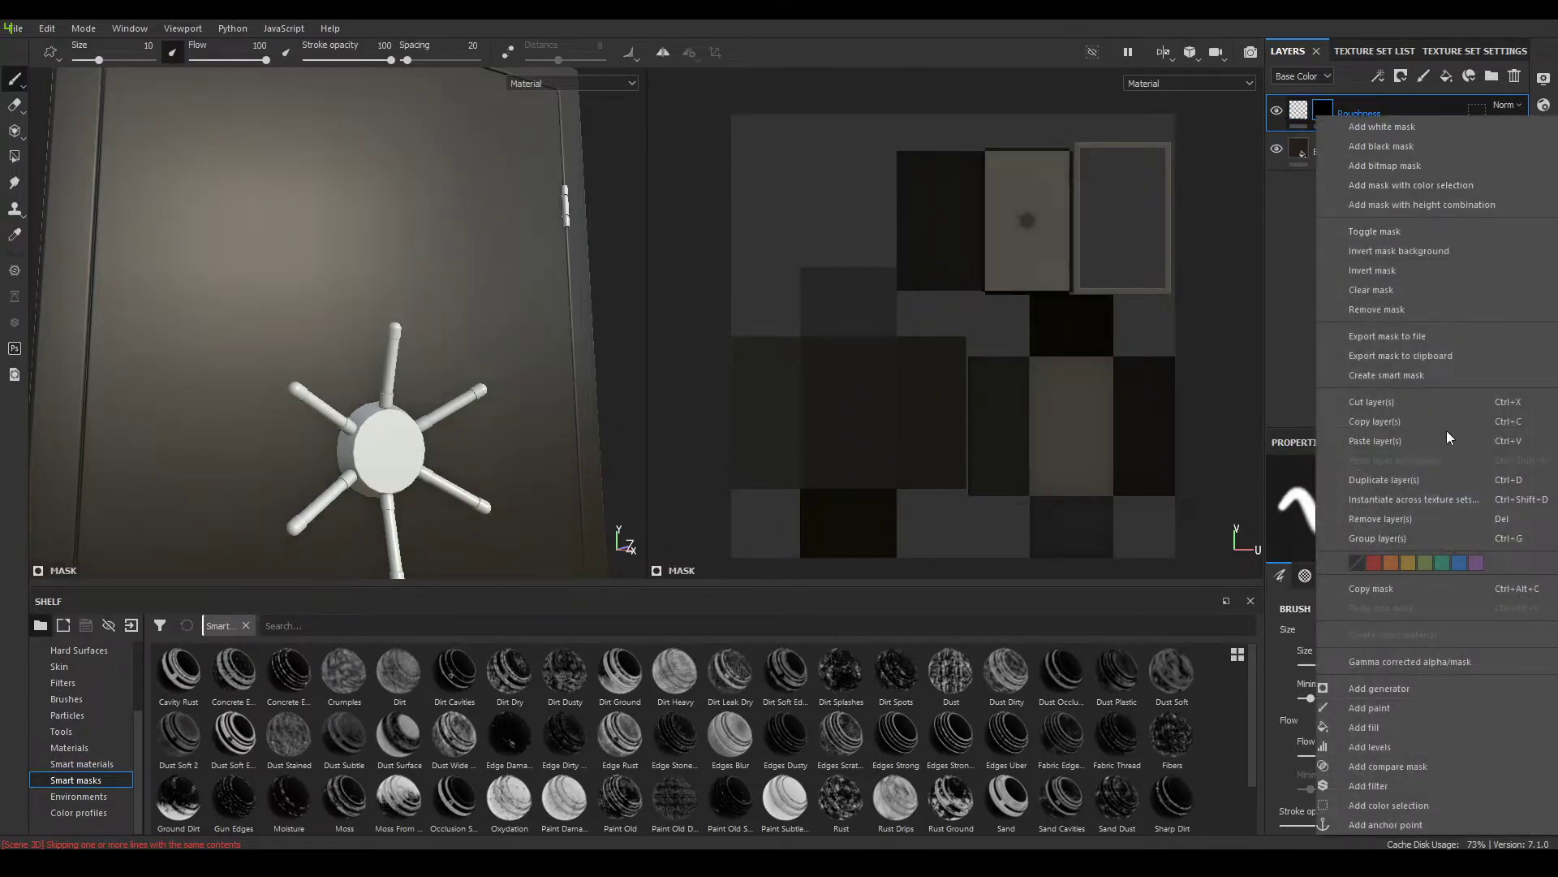
click(1408, 727)
click(1421, 535)
text(dirt 4)
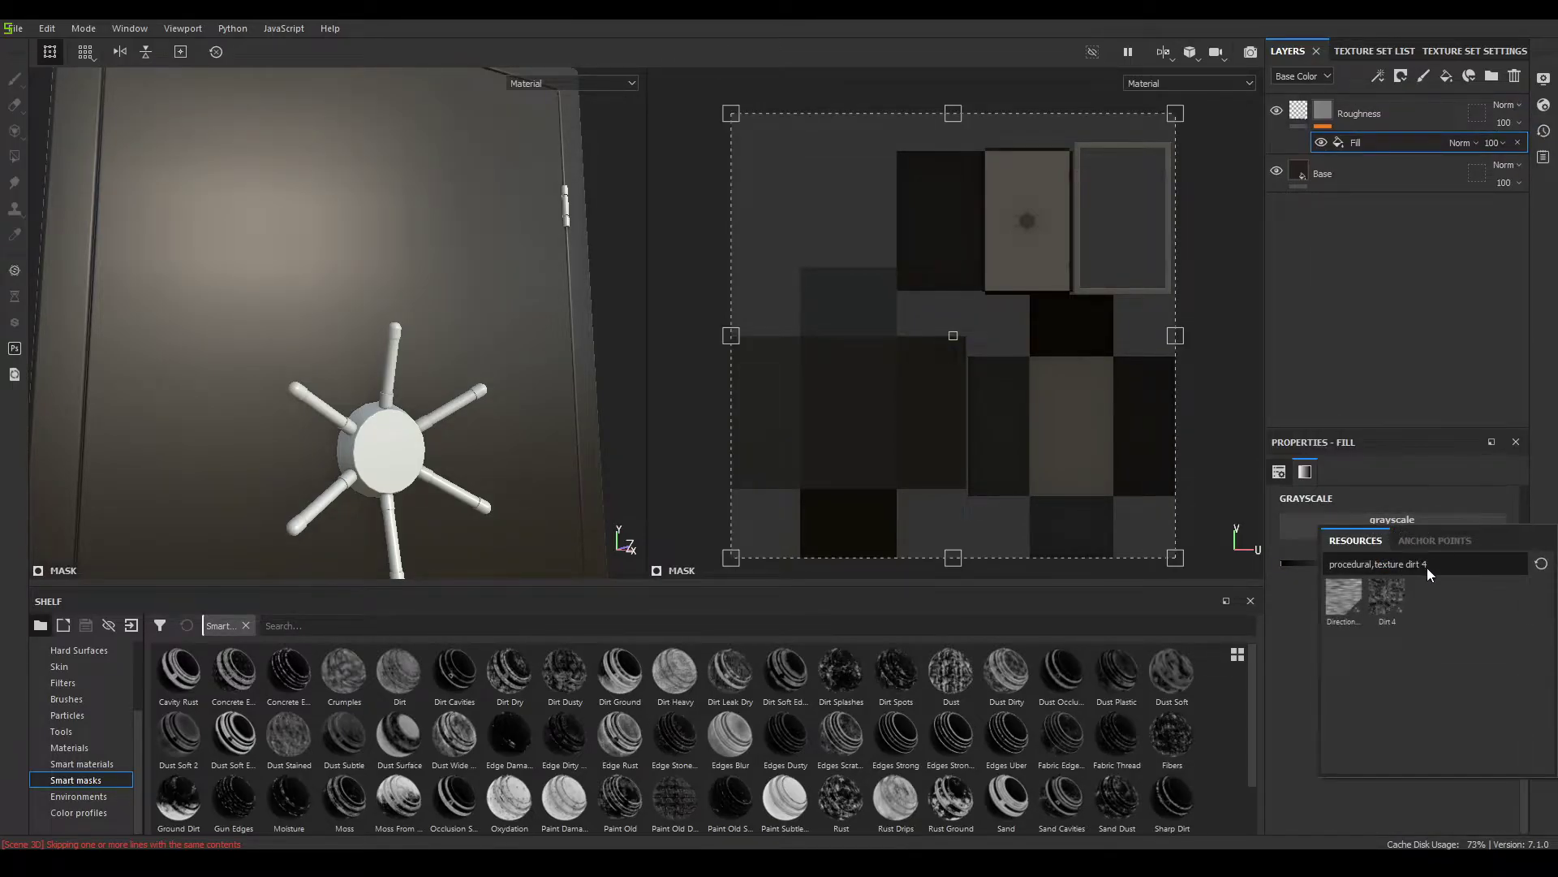
click(1387, 598)
mouse_move(405, 333)
alt+mouse_down()
mouse_move(330, 320)
mouse_move(461, 265)
mouse_move(390, 285)
mouse_move(330, 264)
mouse_move(409, 318)
mouse_move(392, 310)
mouse_move(425, 222)
mouse_move(423, 329)
alt+mouse_up()
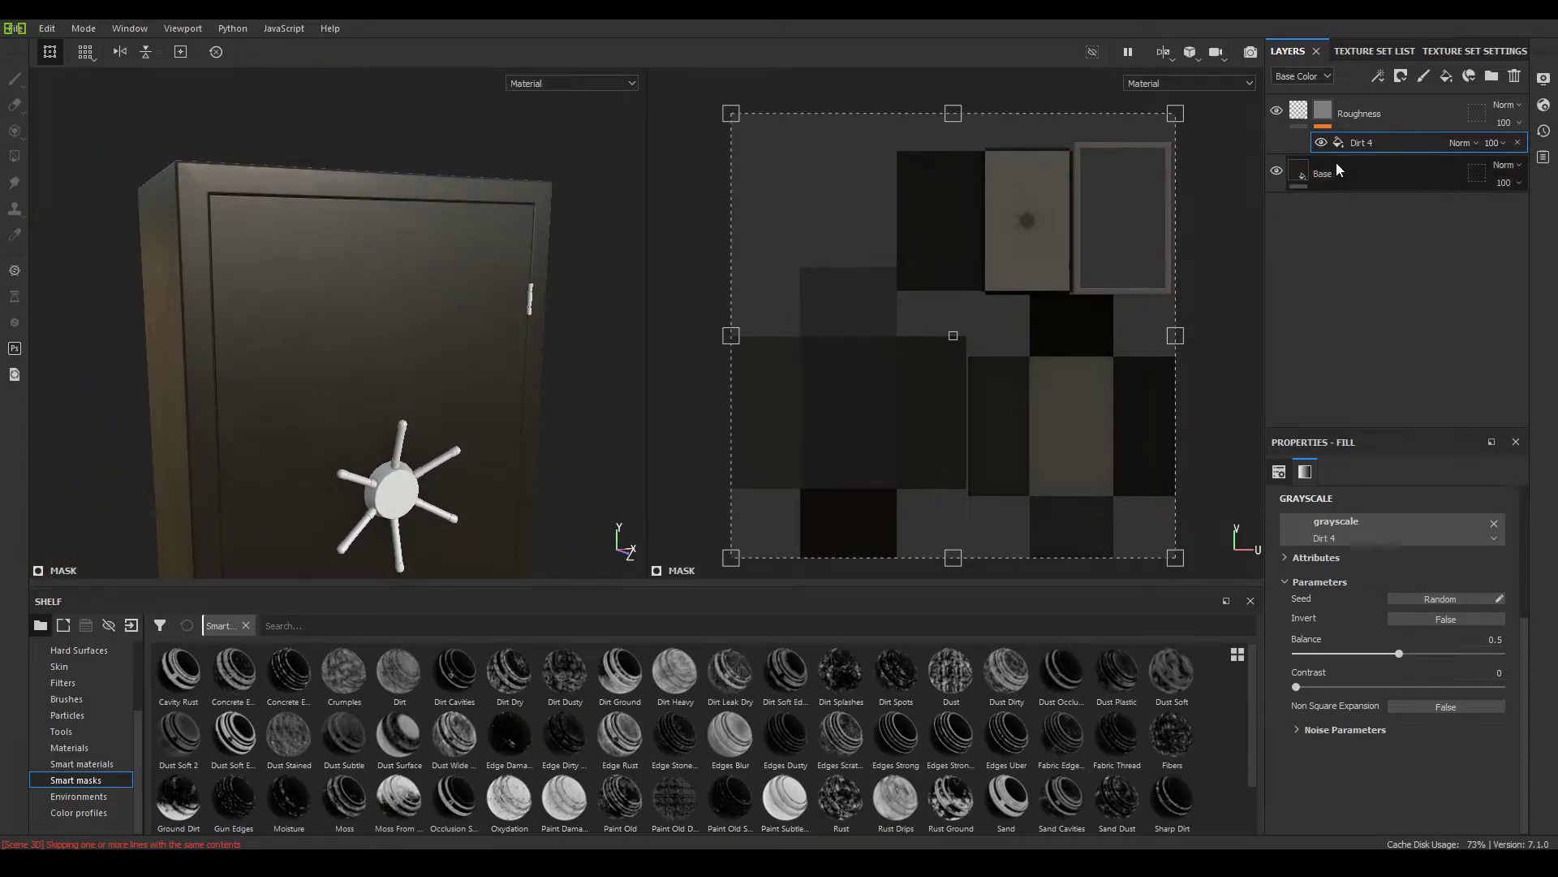
Add a fill layer named Paint above Roughness and set its base color's R, G and B values to 0.045
click(1446, 75)
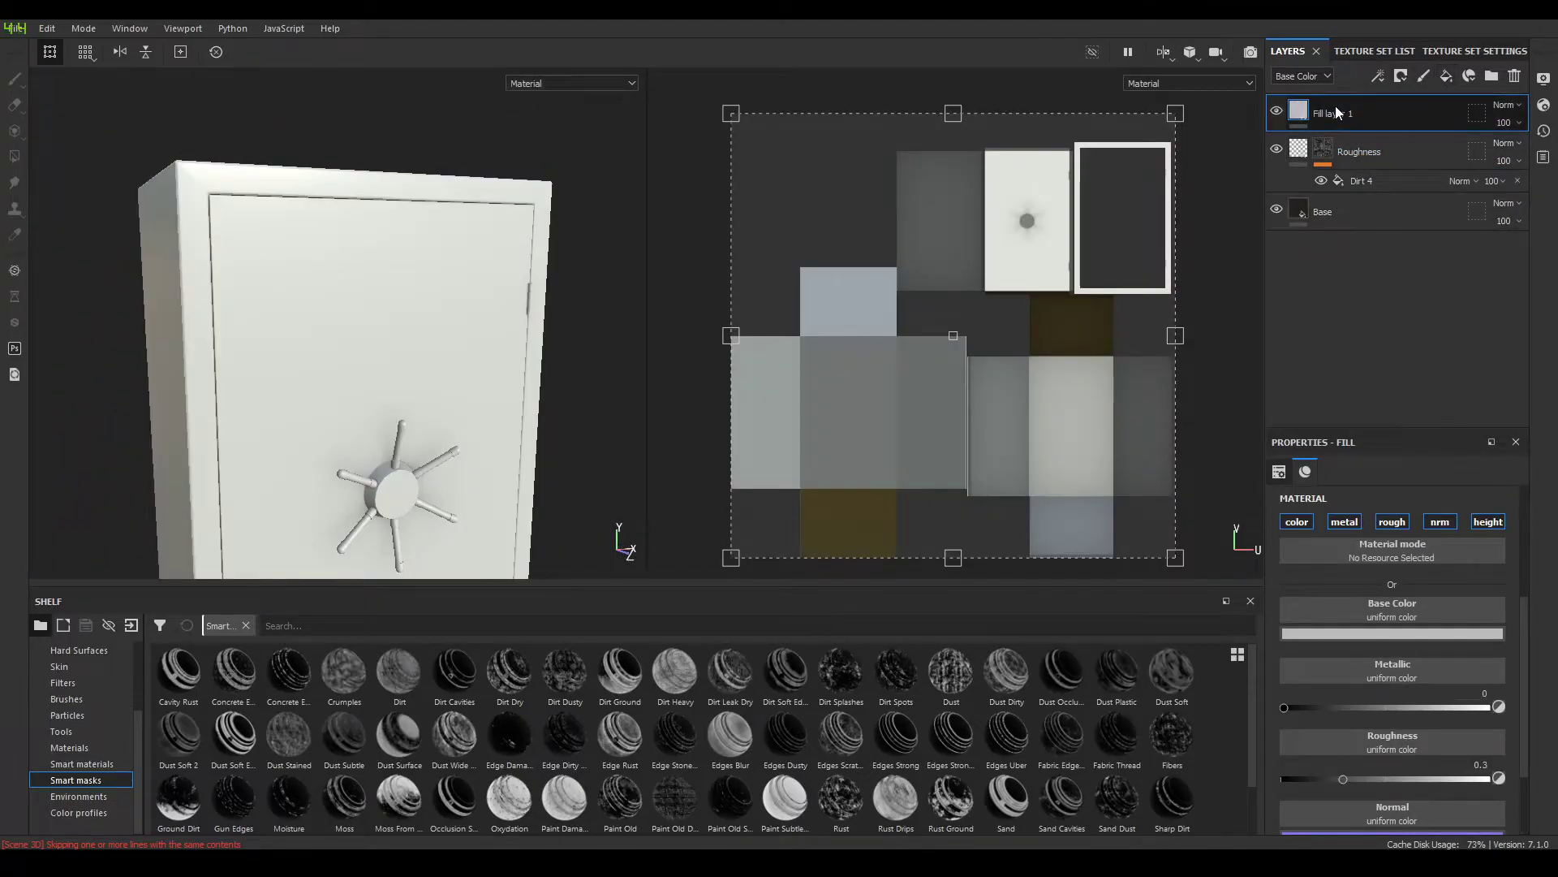
double_click(1339, 113)
text(Paint)
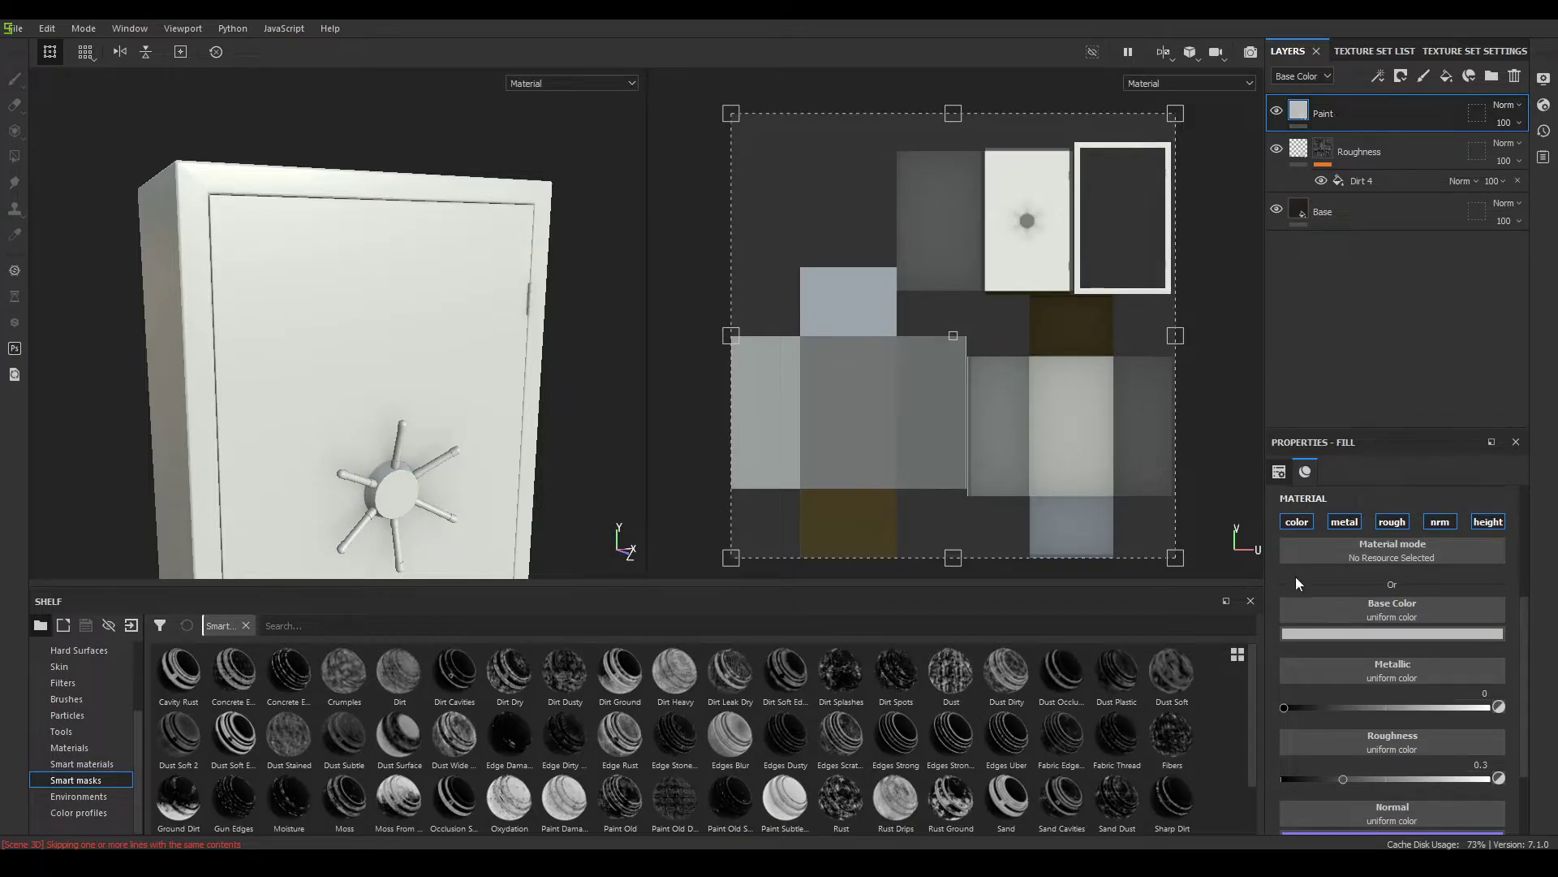
click(1317, 635)
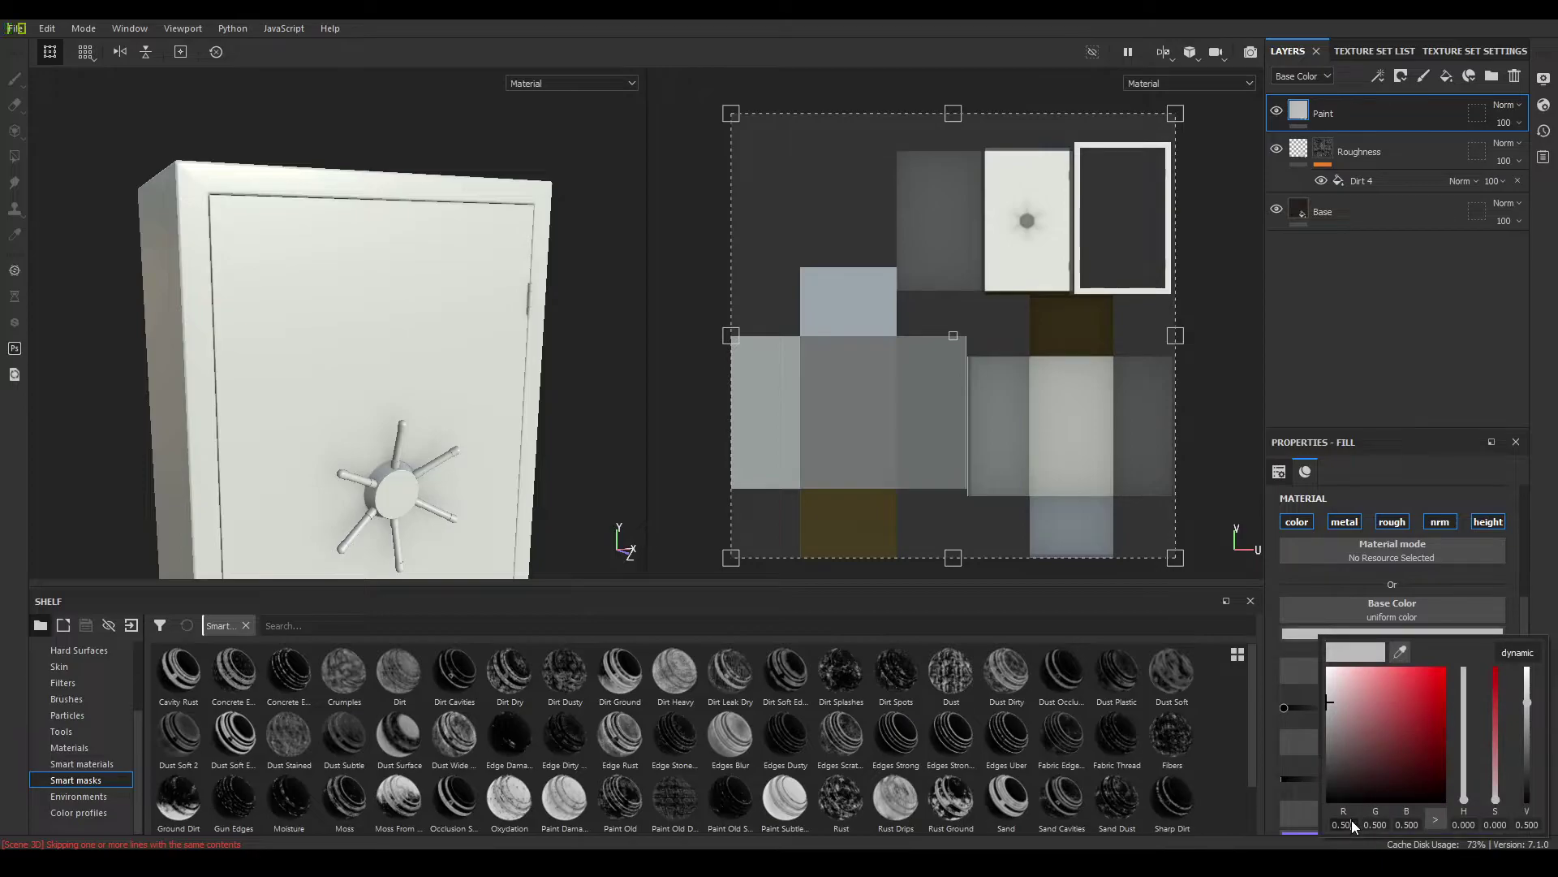
text(045)
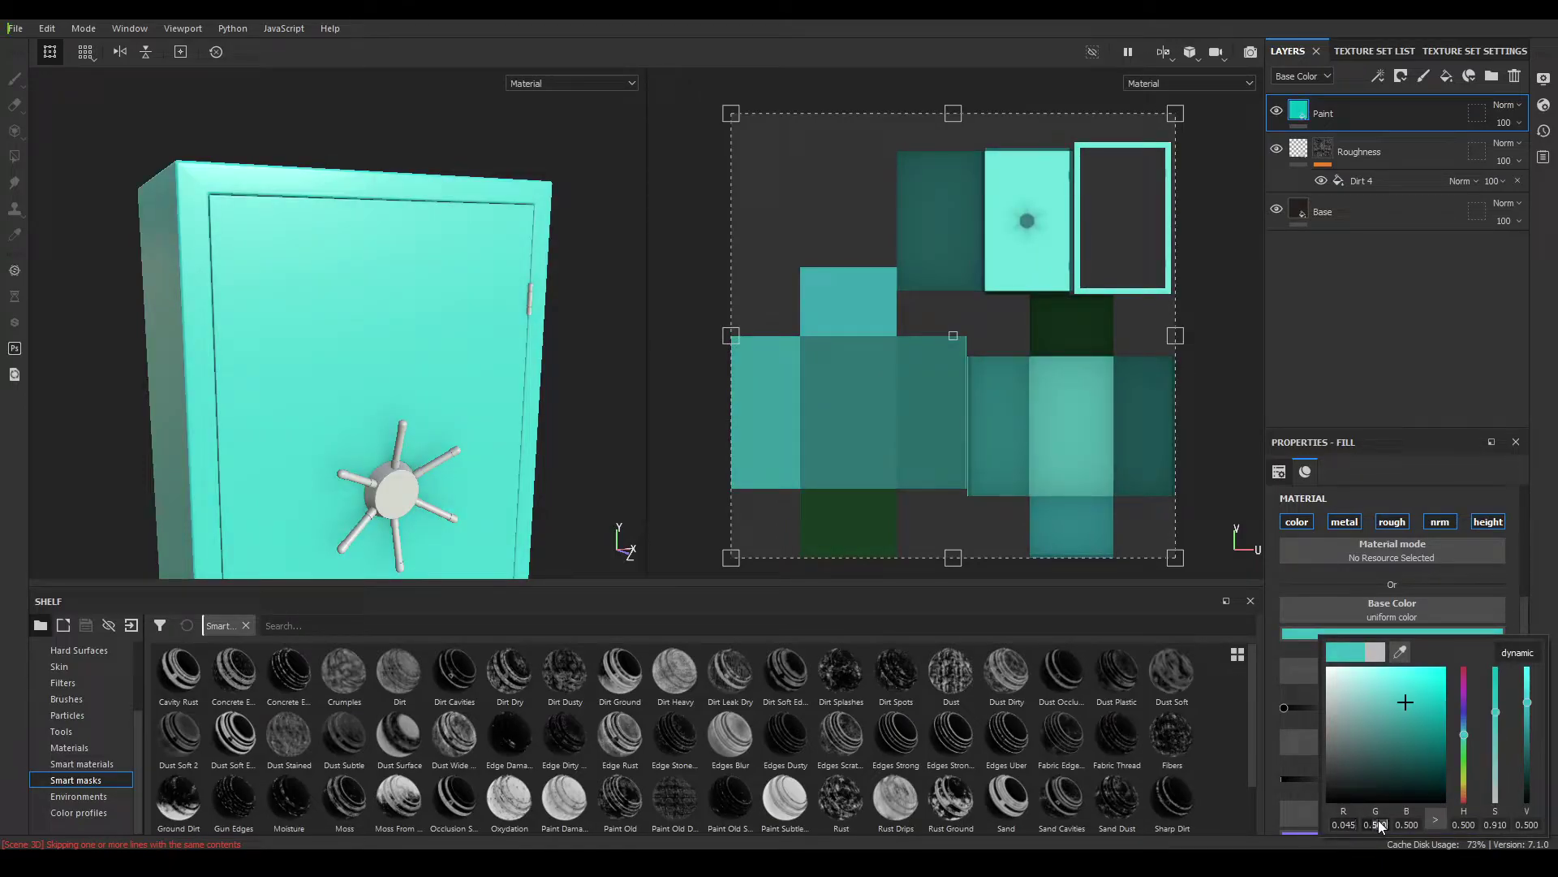
double_click(1378, 824)
text(045)
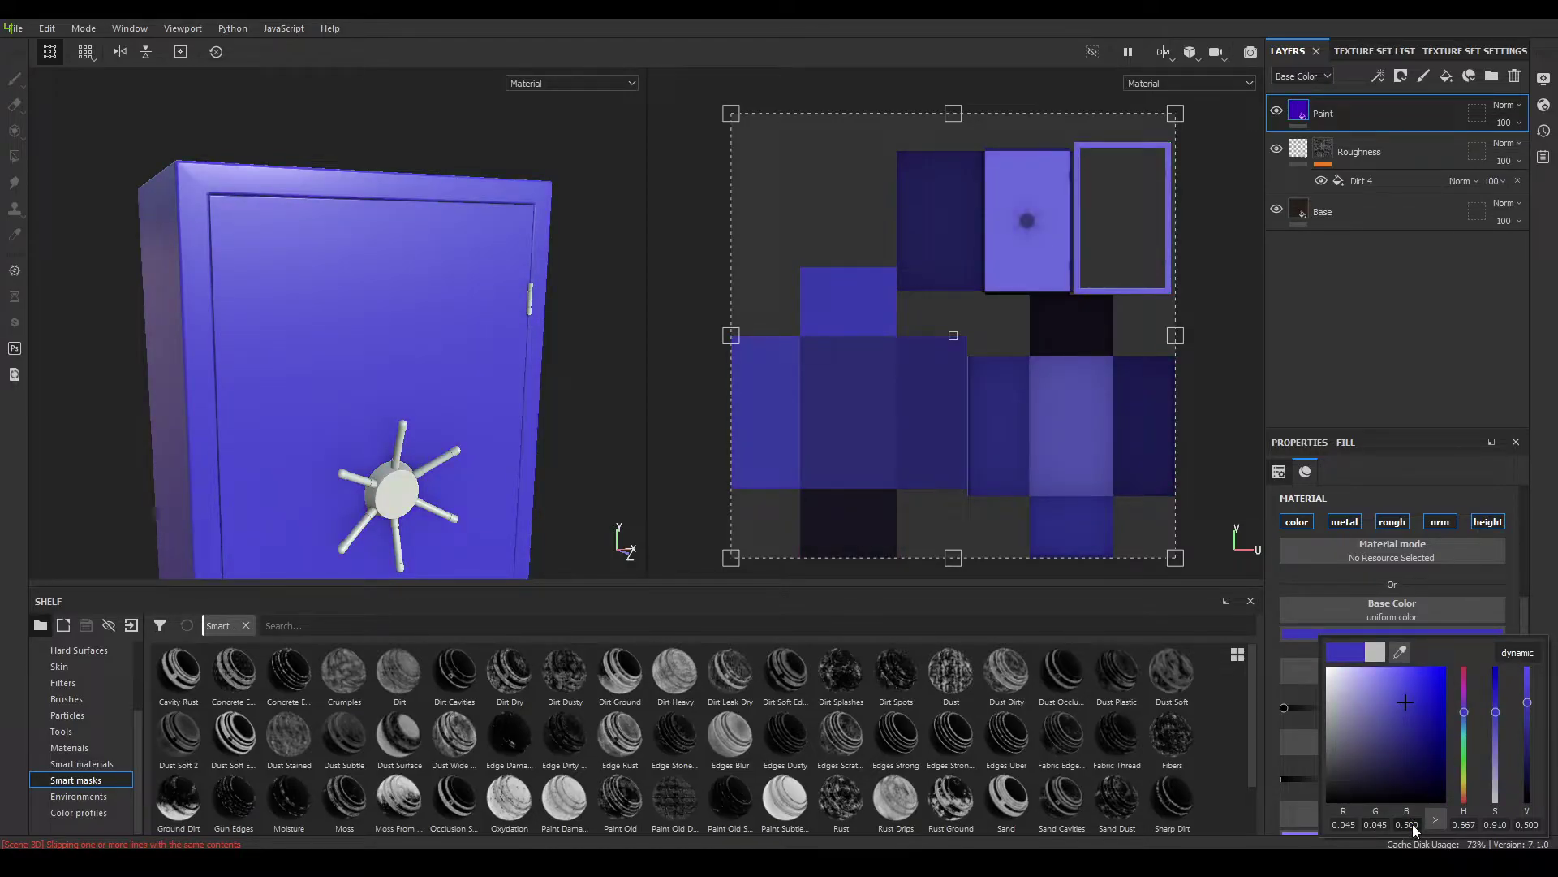
text(045)
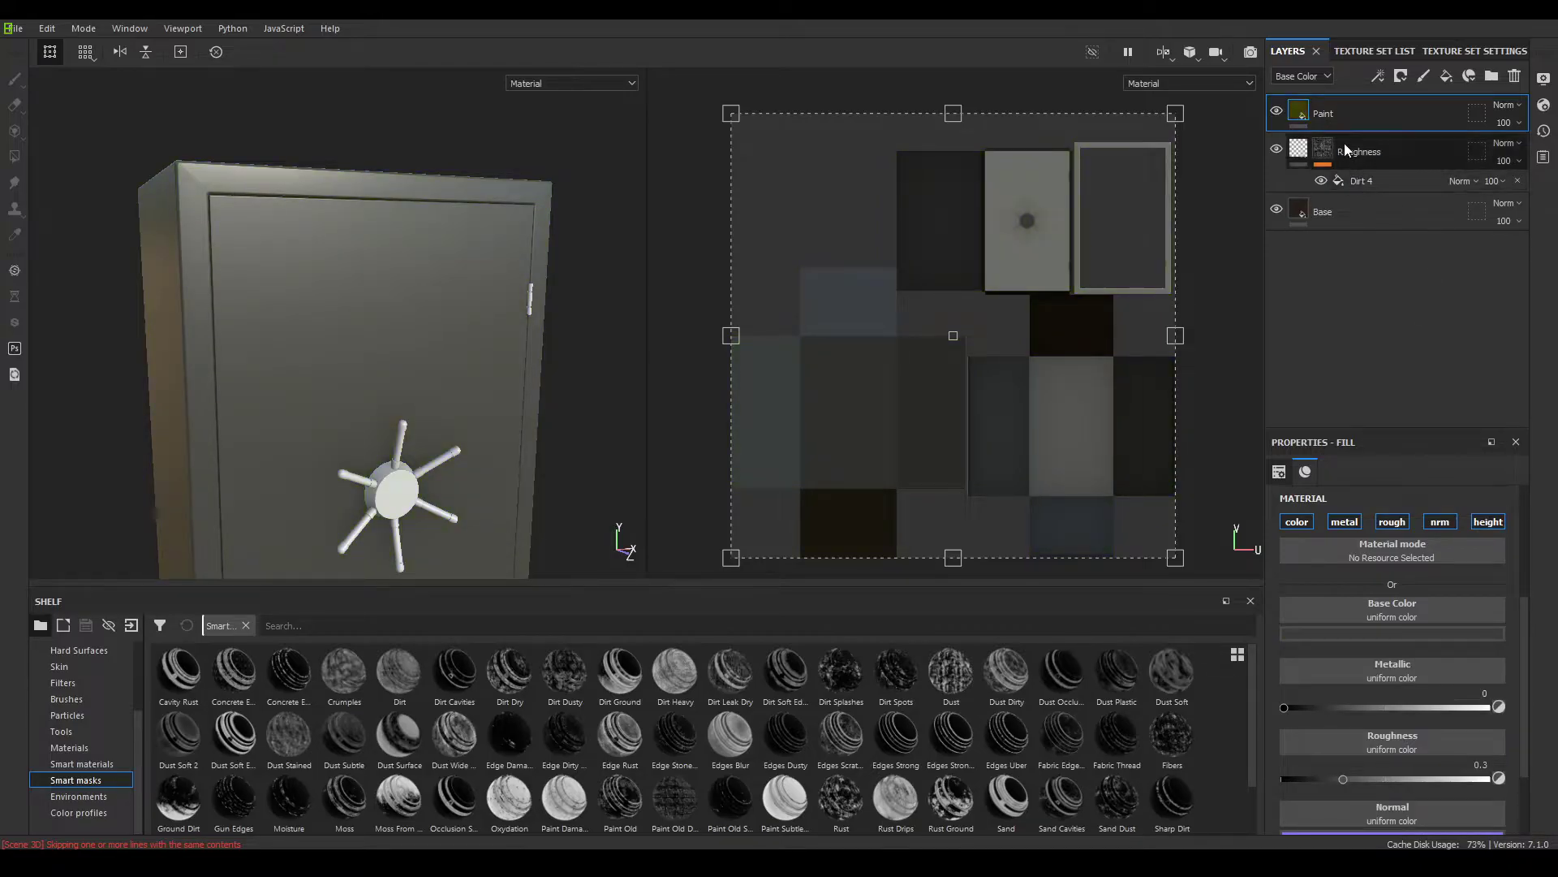
Set the Paint layer's metallic to 0.2 and its height to 0.005
double_click(1484, 693)
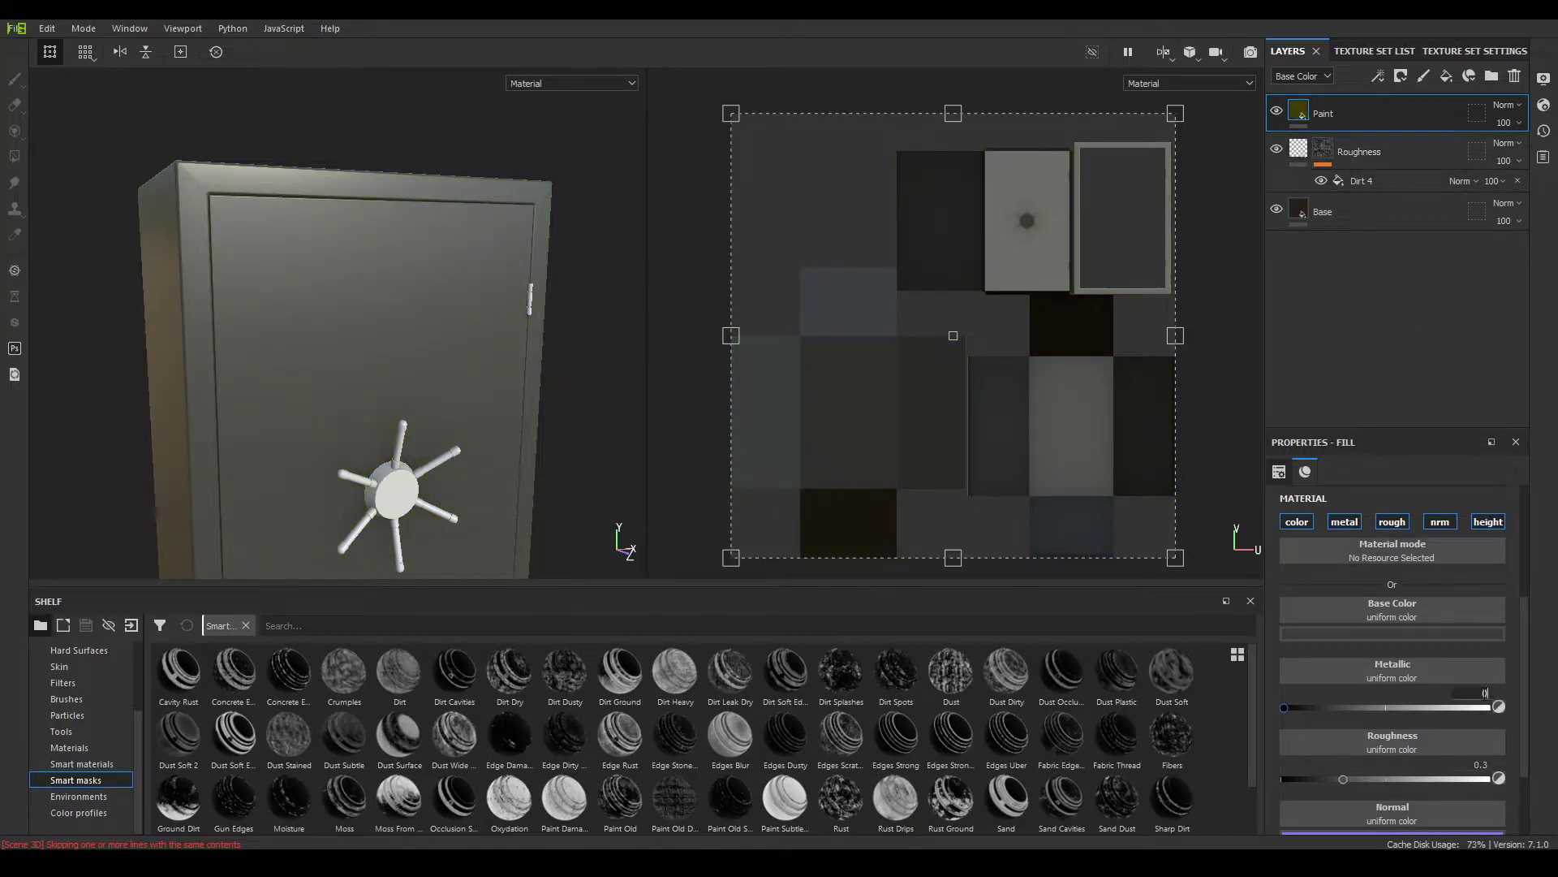
text(.2)
key(Return)
scroll(1428, 690, down, 2)
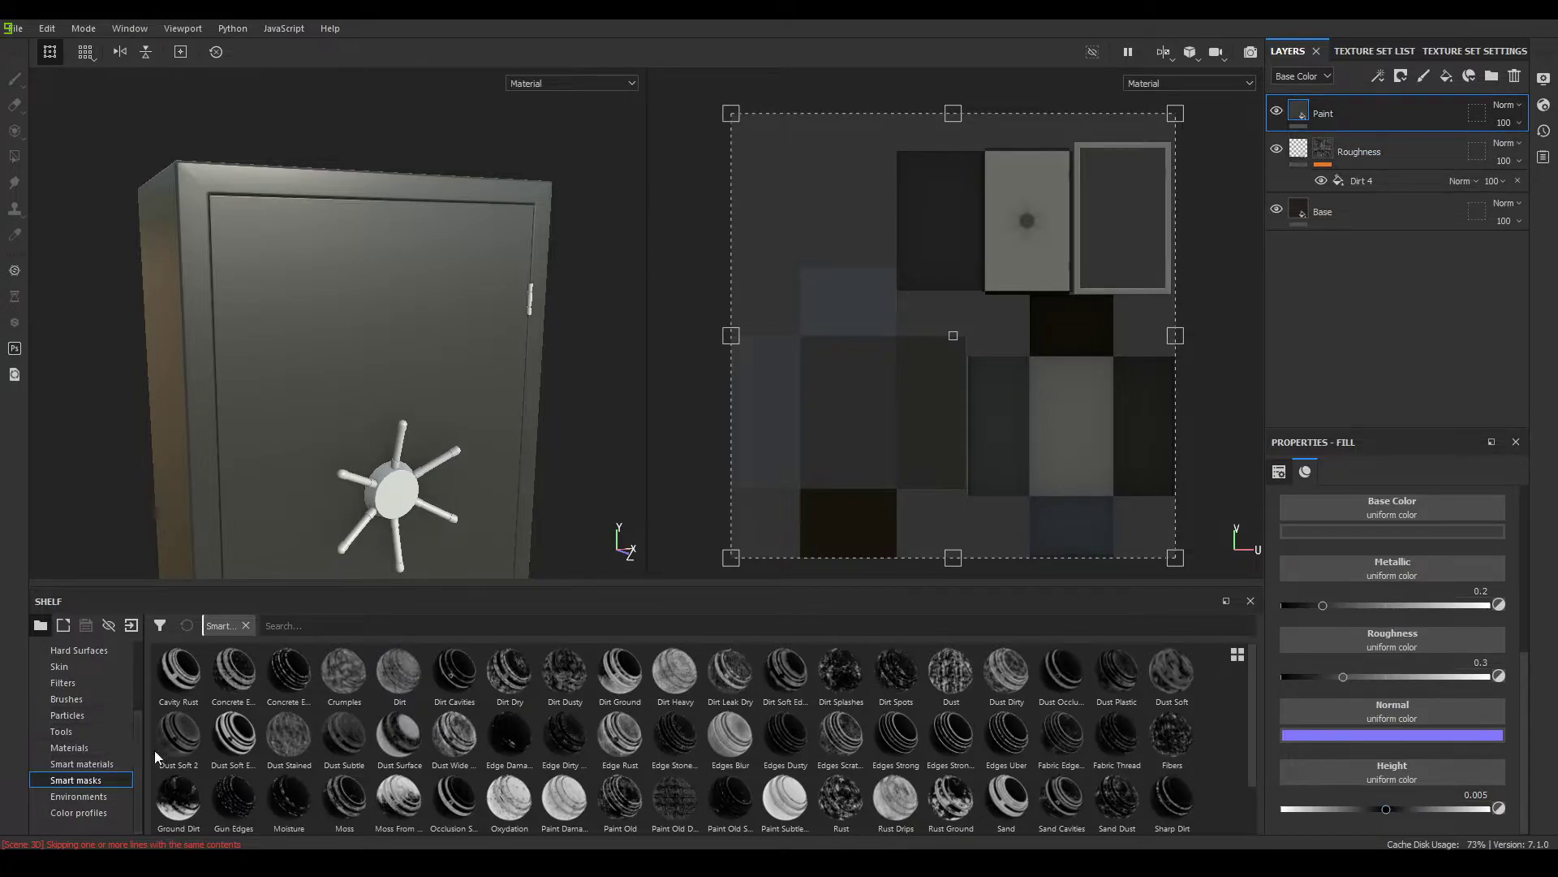
Search the smart masks for paint and apply the Paint Old mask to the Paint layer
click(67, 779)
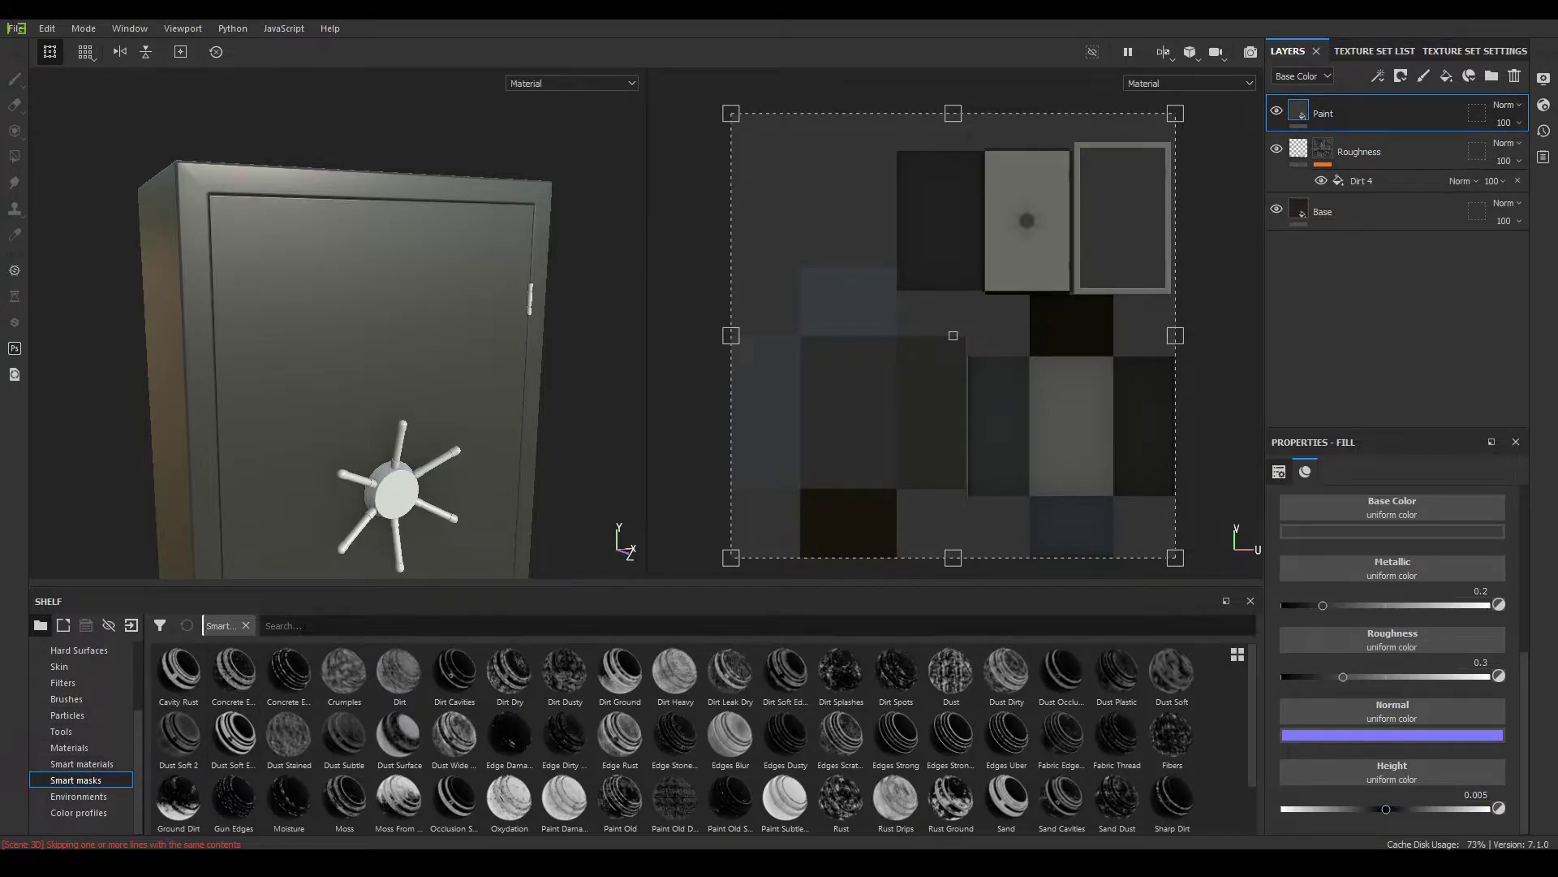
text(paint)
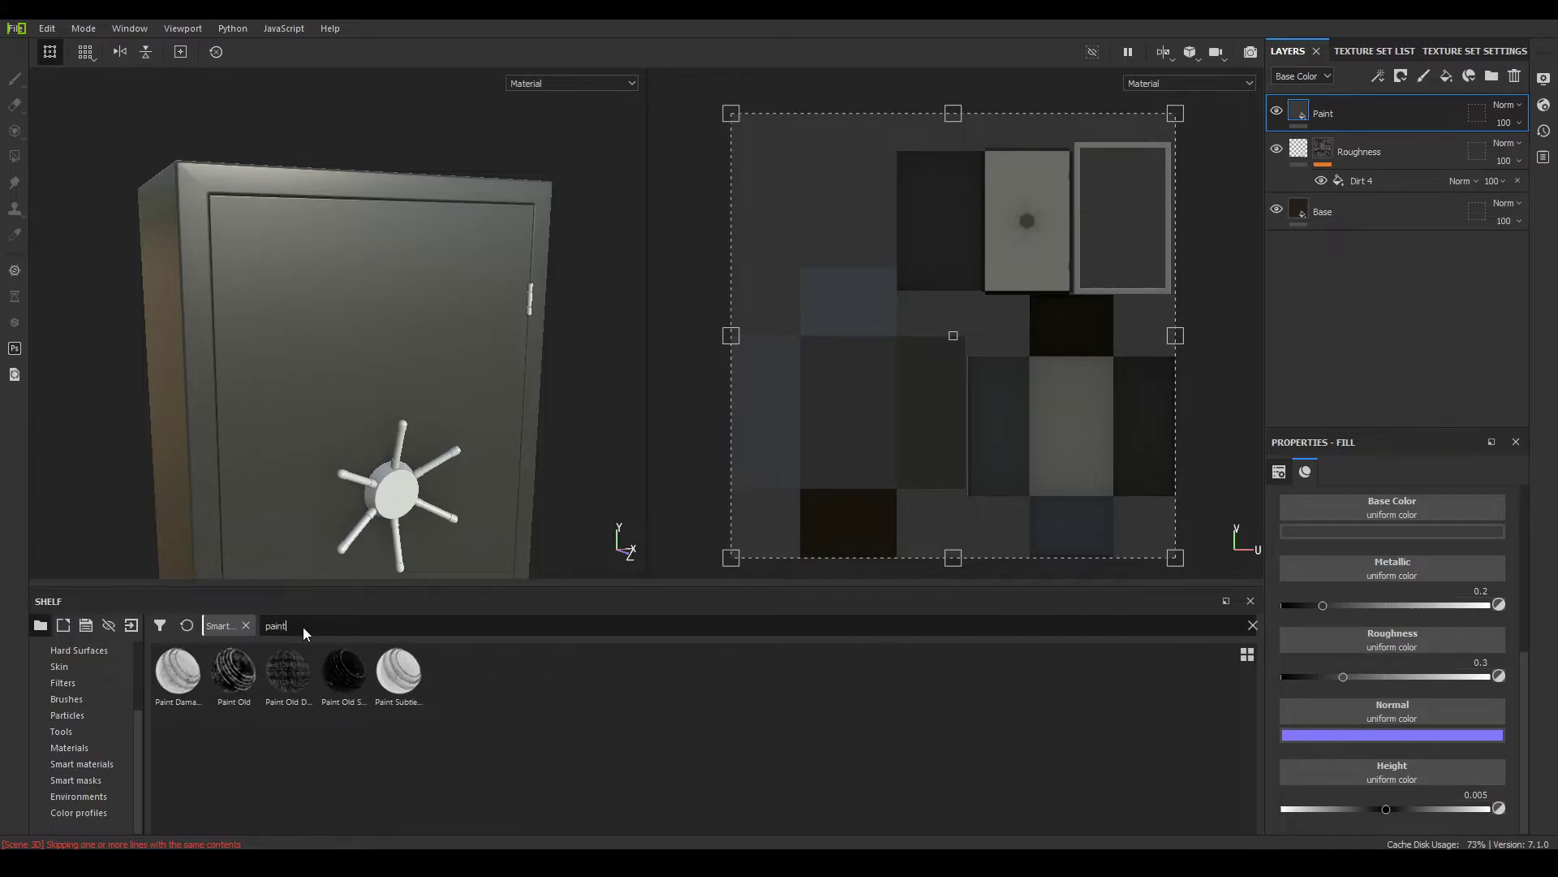
mouse_move(232, 672)
mouse_down()
mouse_move(1439, 63)
mouse_move(1335, 111)
mouse_up()
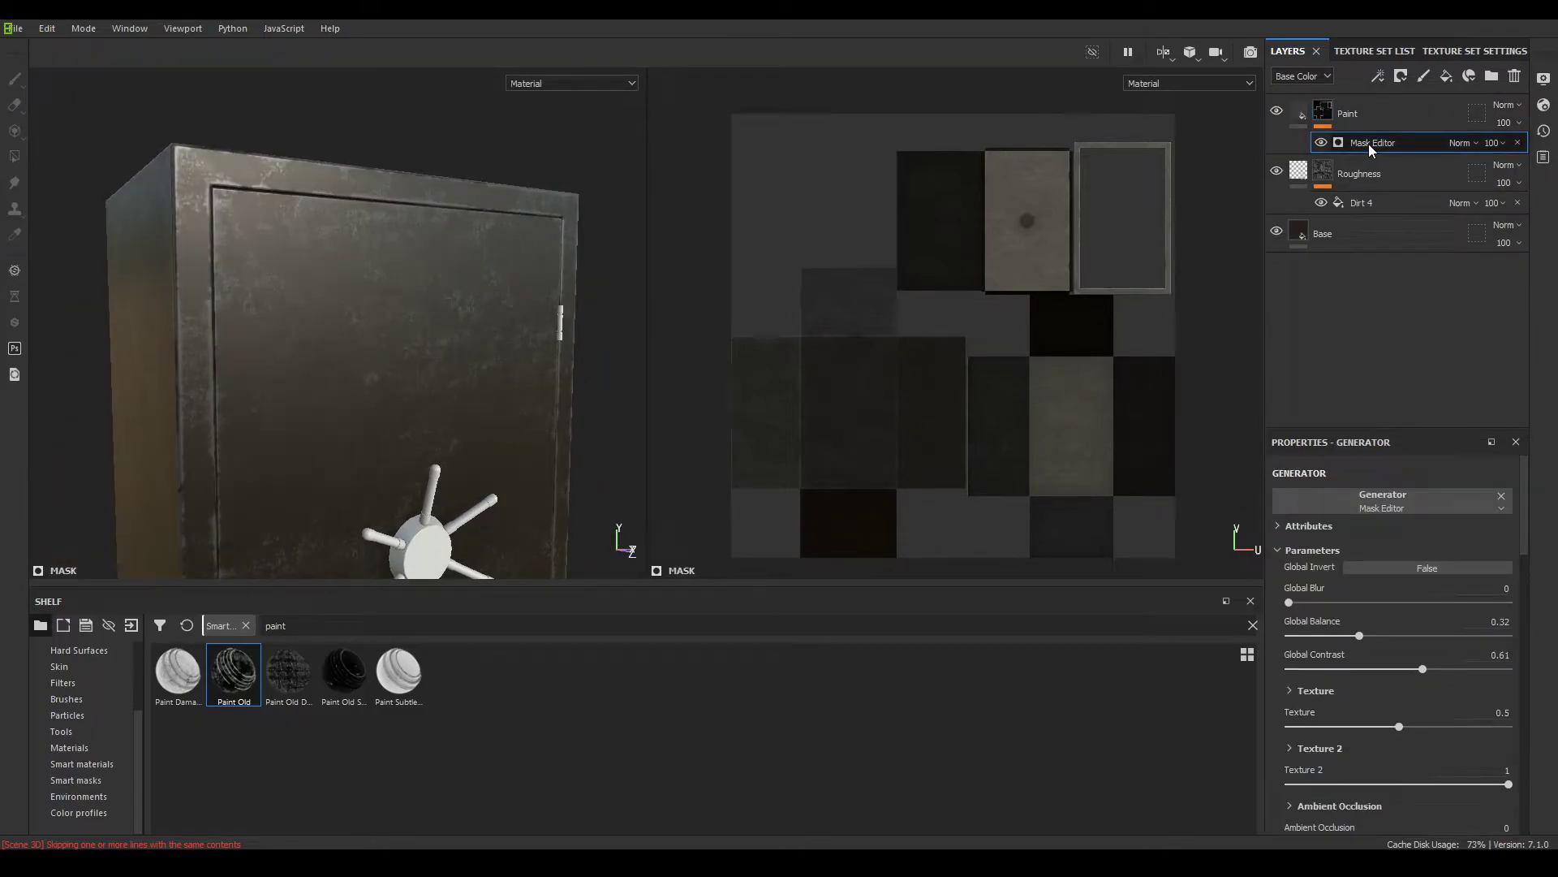
Add a Levels effect above the Paint mask's Mask Editor, with input gamma about 0.987 and input black about 0.31
right_click(1370, 149)
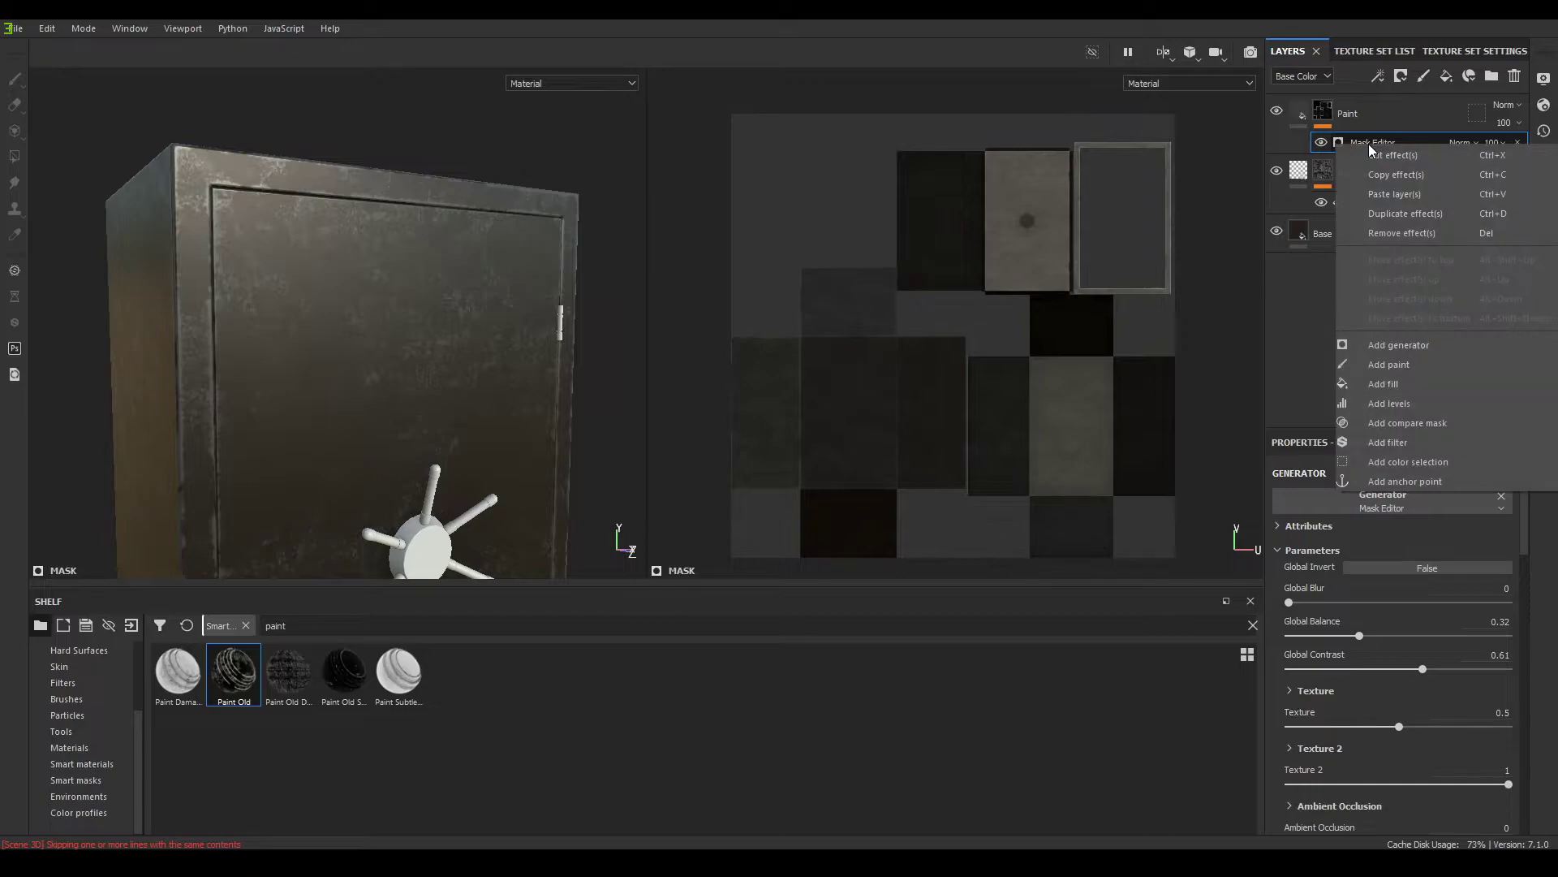
click(1451, 406)
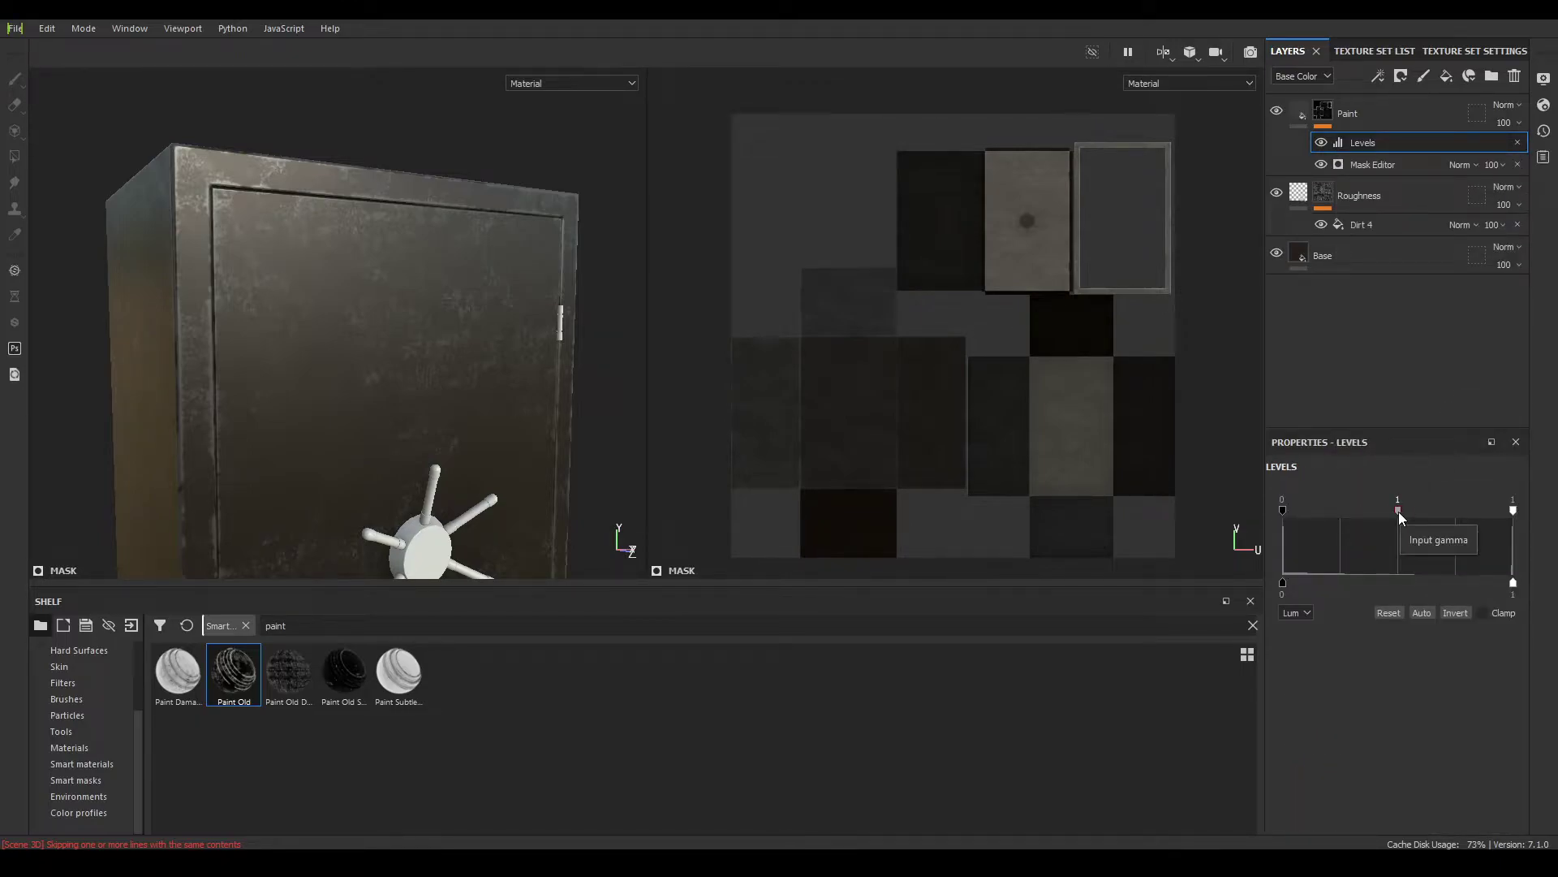
drag(1399, 511, 1399, 510)
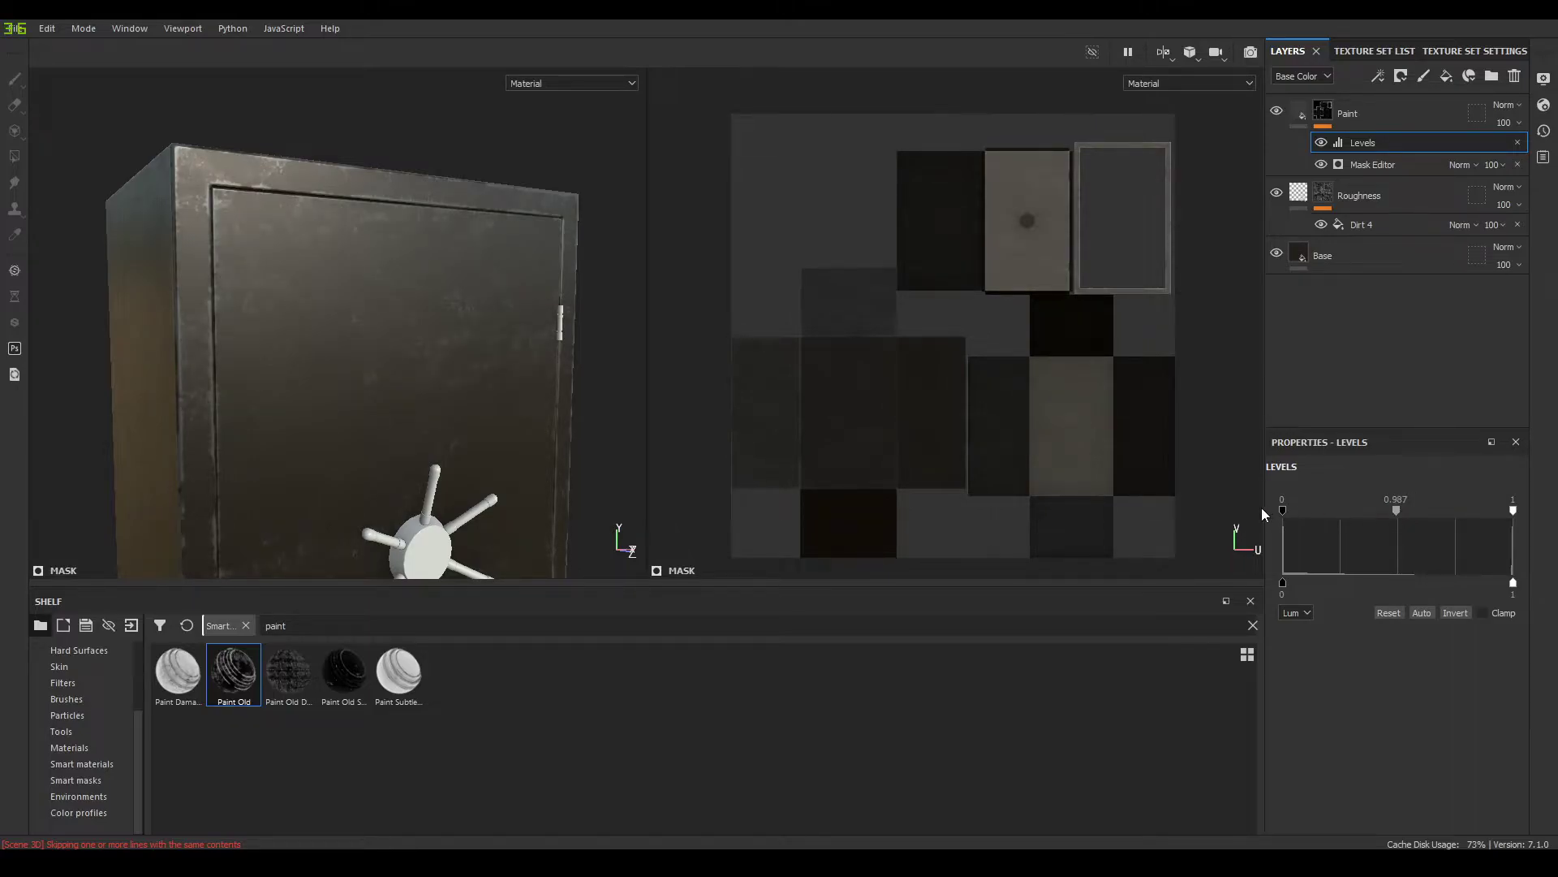
drag(1281, 509, 1354, 508)
alt+drag(590, 379, 466, 366)
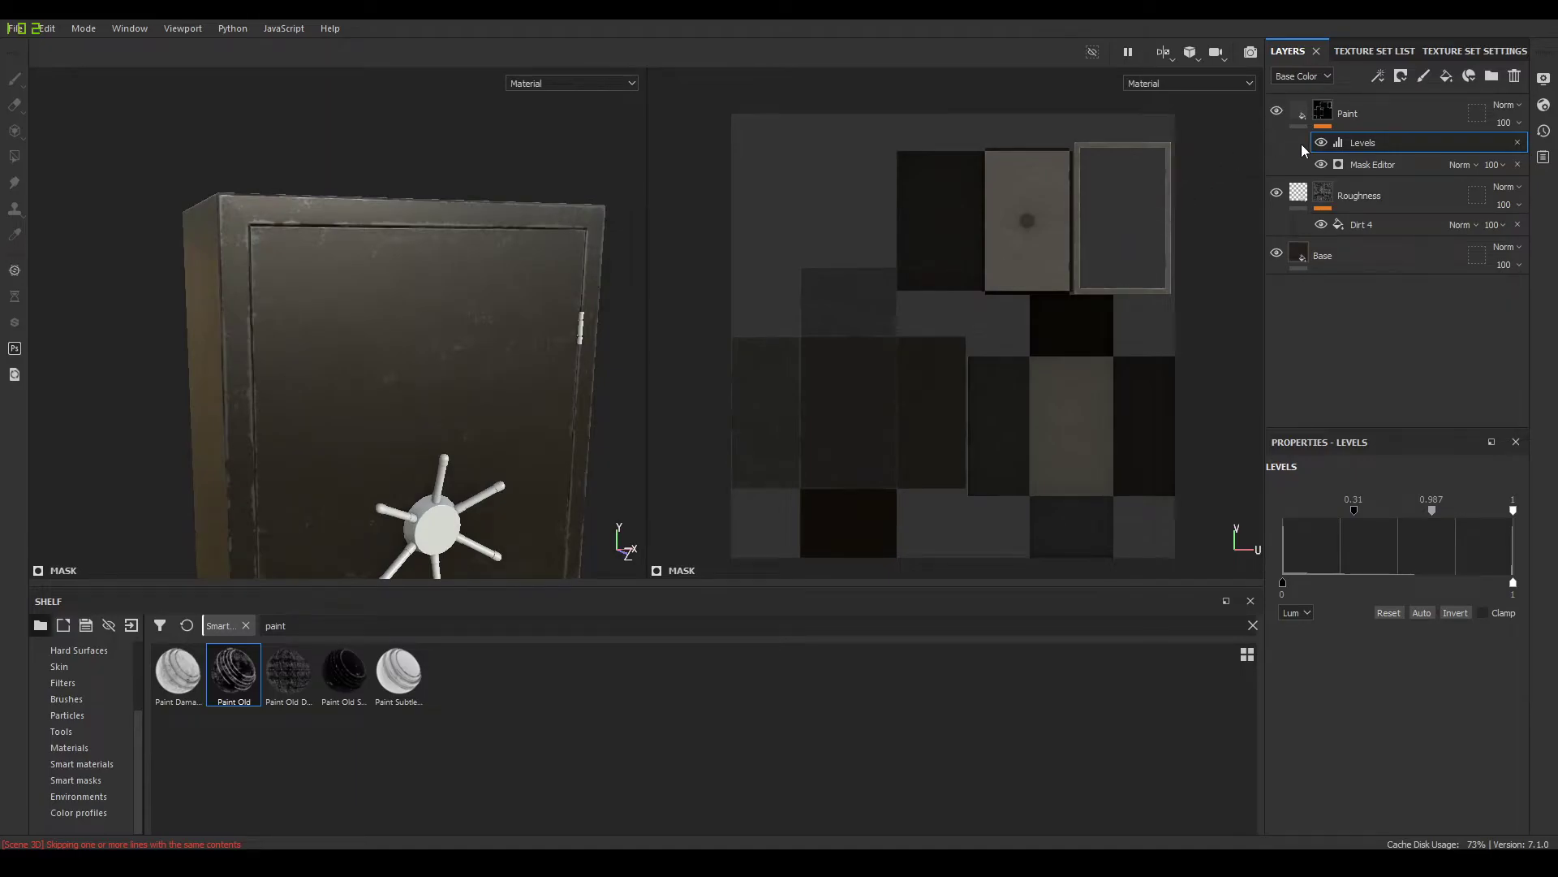
mouse_move(497, 400)
alt+mouse_down()
mouse_move(445, 172)
mouse_move(544, 318)
alt+mouse_up()
Add a fill layer above Paint and name it Dirt
click(1389, 106)
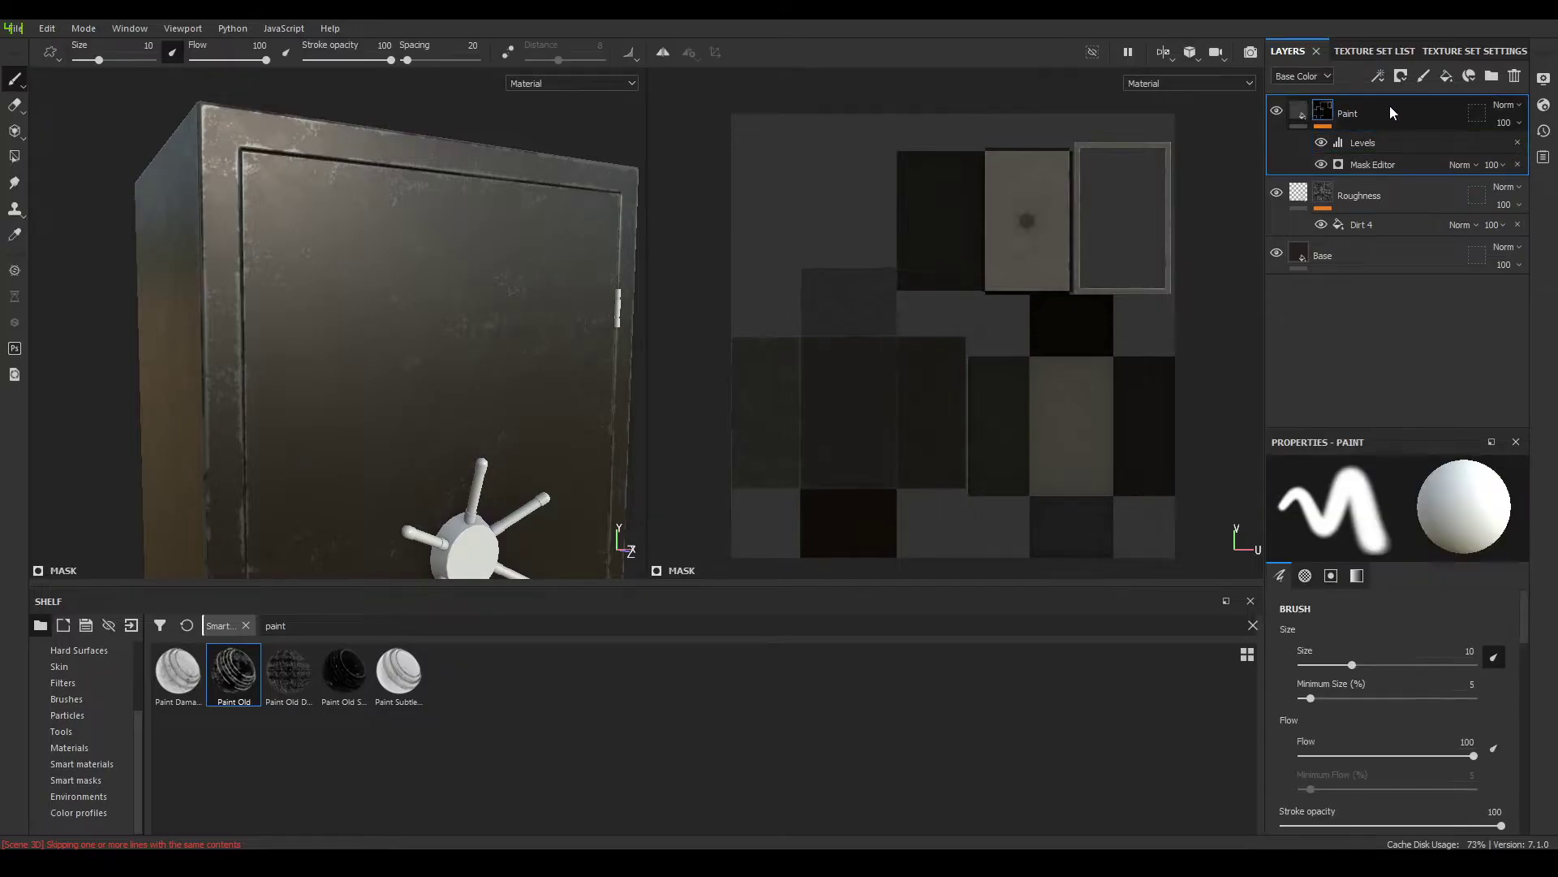
click(1447, 76)
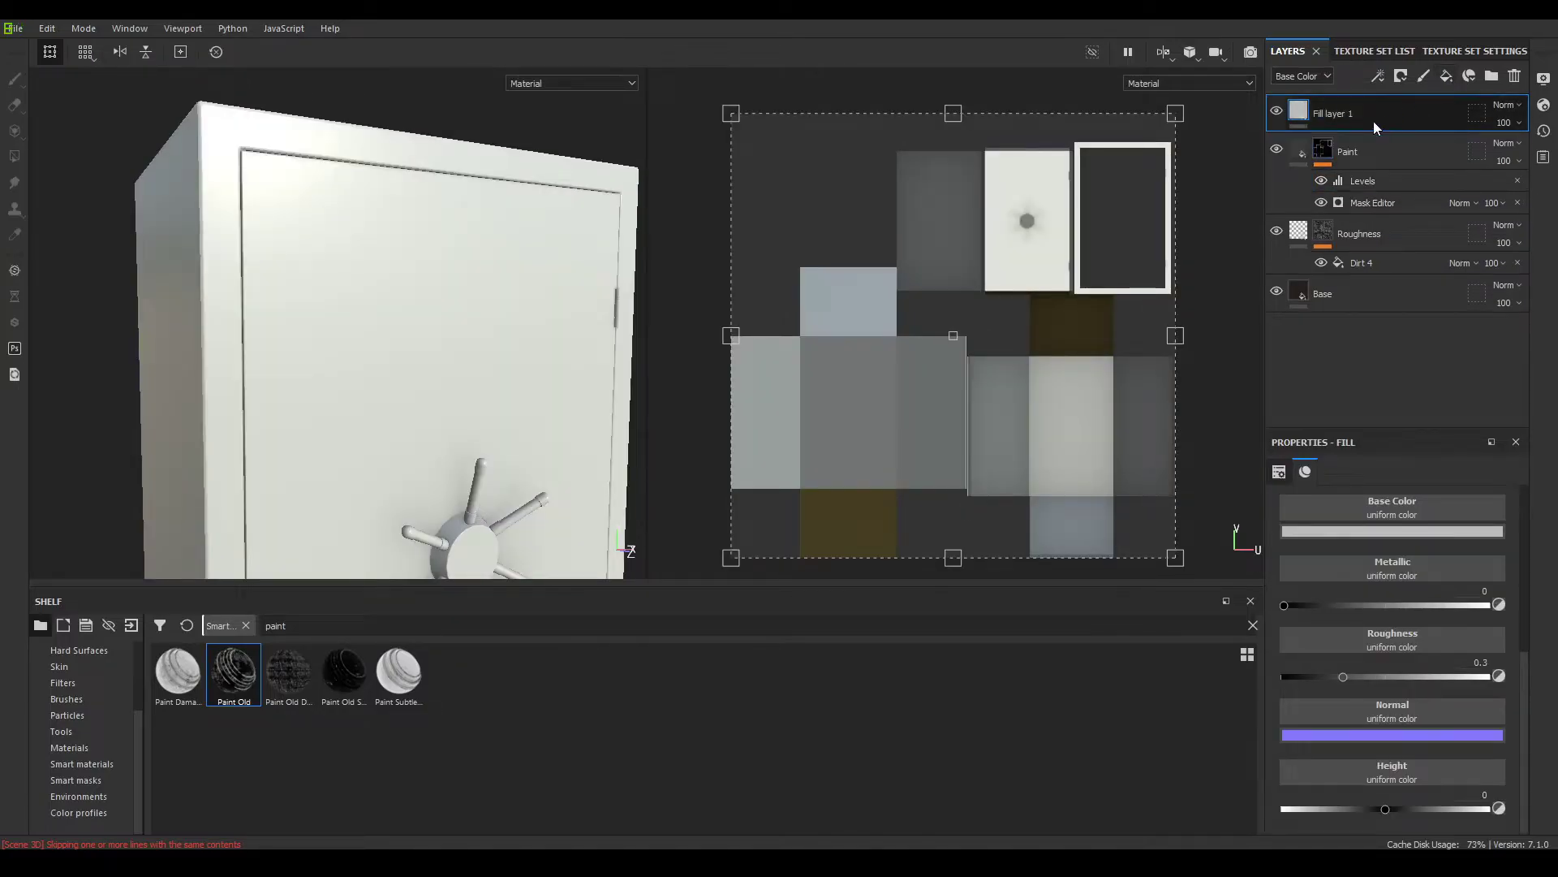
text(Dirt)
key(Return)
Pick a muted sandy brown as the Dirt layer's base color
click(1401, 534)
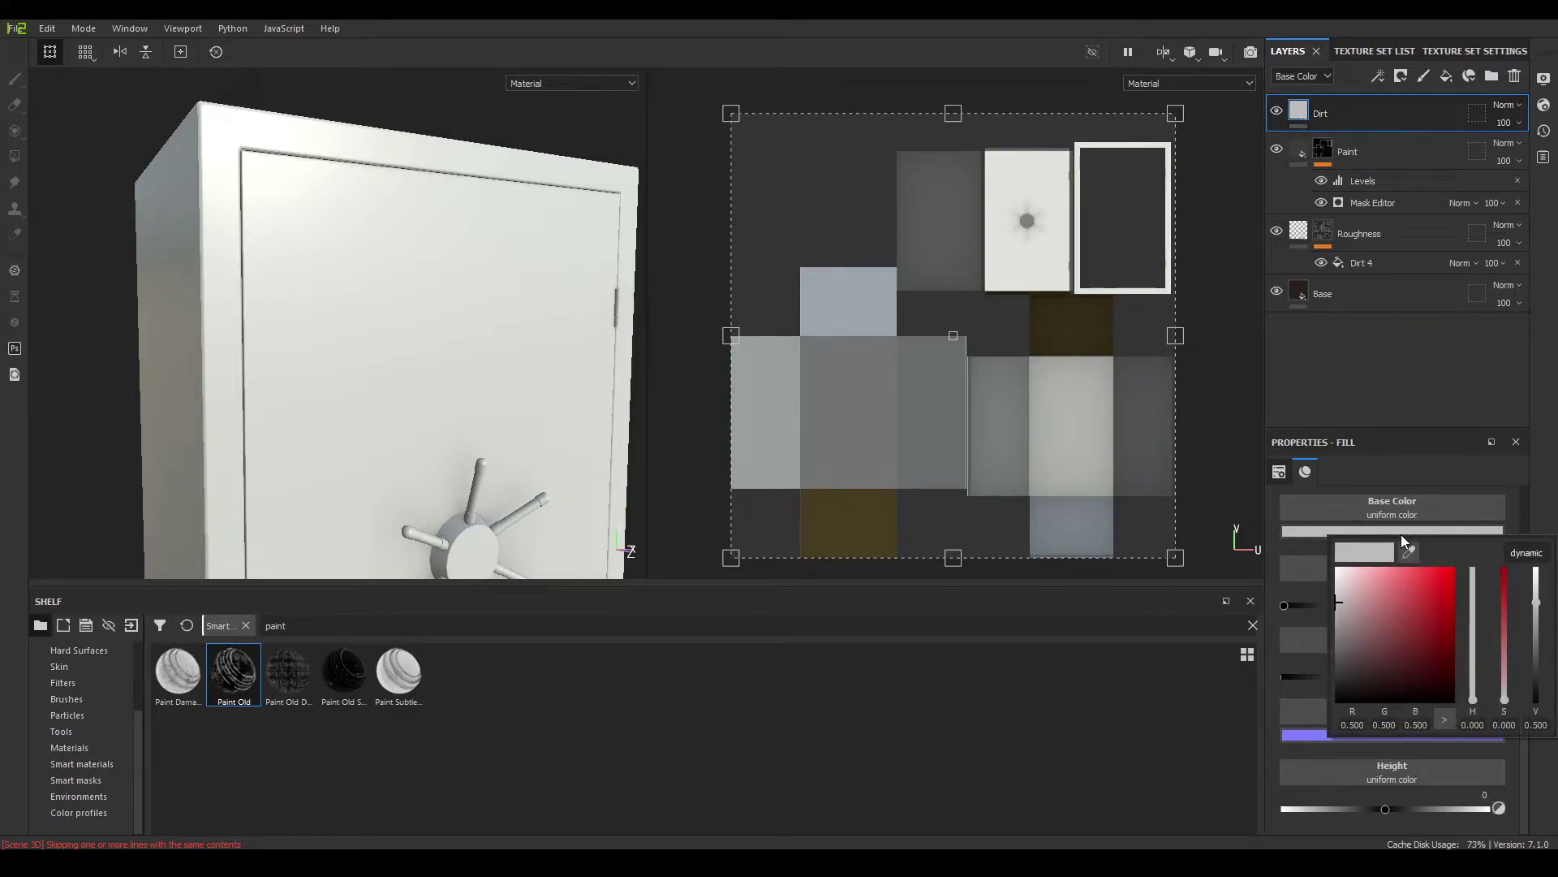
click(1474, 689)
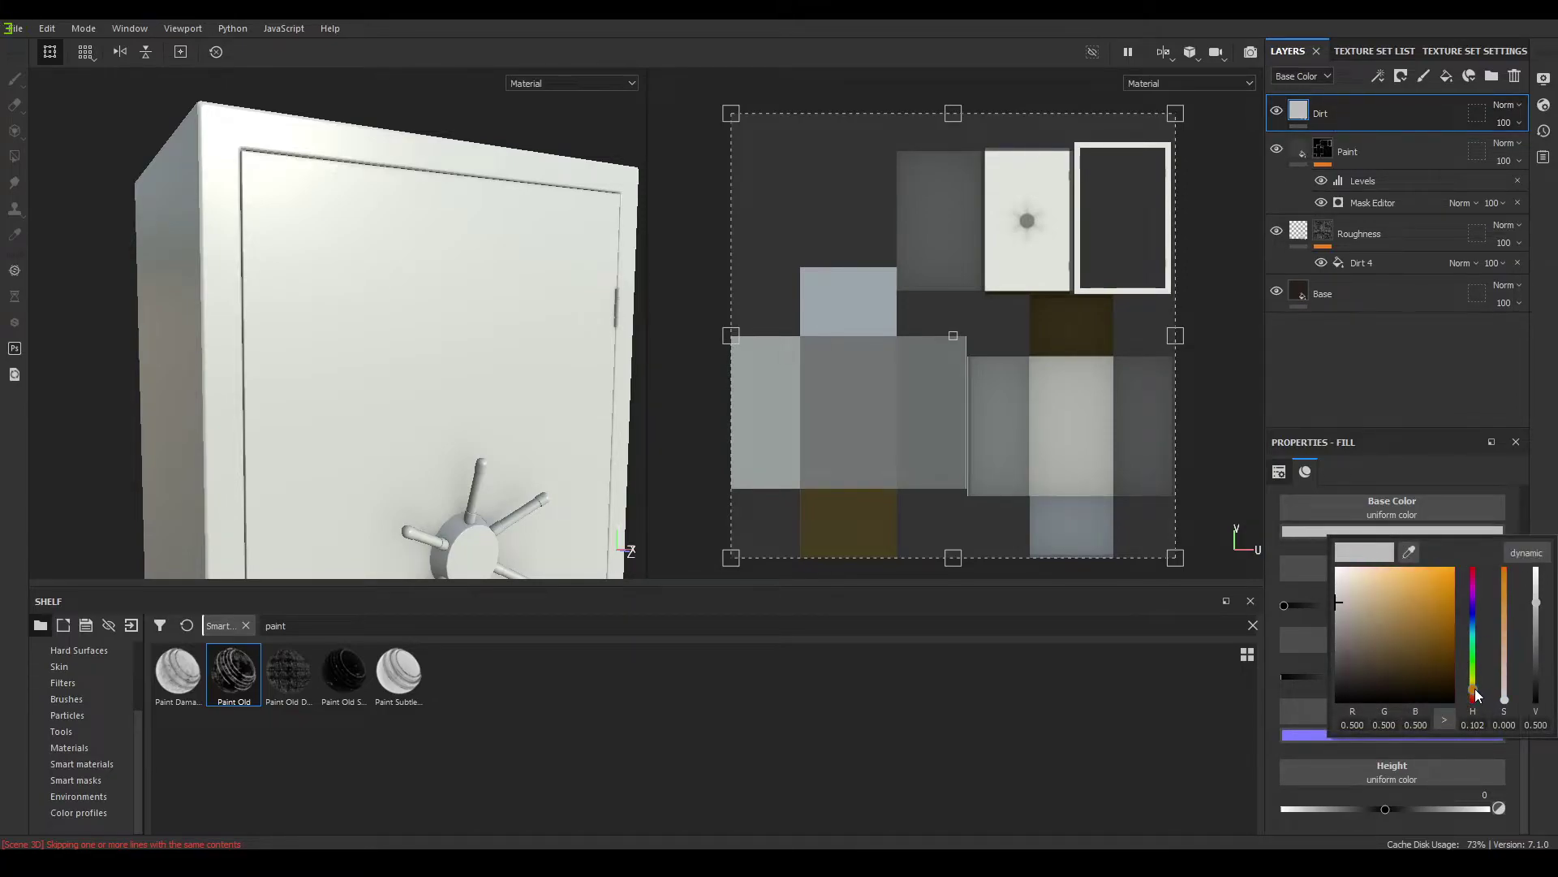
mouse_move(1381, 615)
mouse_down()
mouse_move(1350, 592)
mouse_move(1370, 601)
mouse_move(1357, 607)
mouse_up()
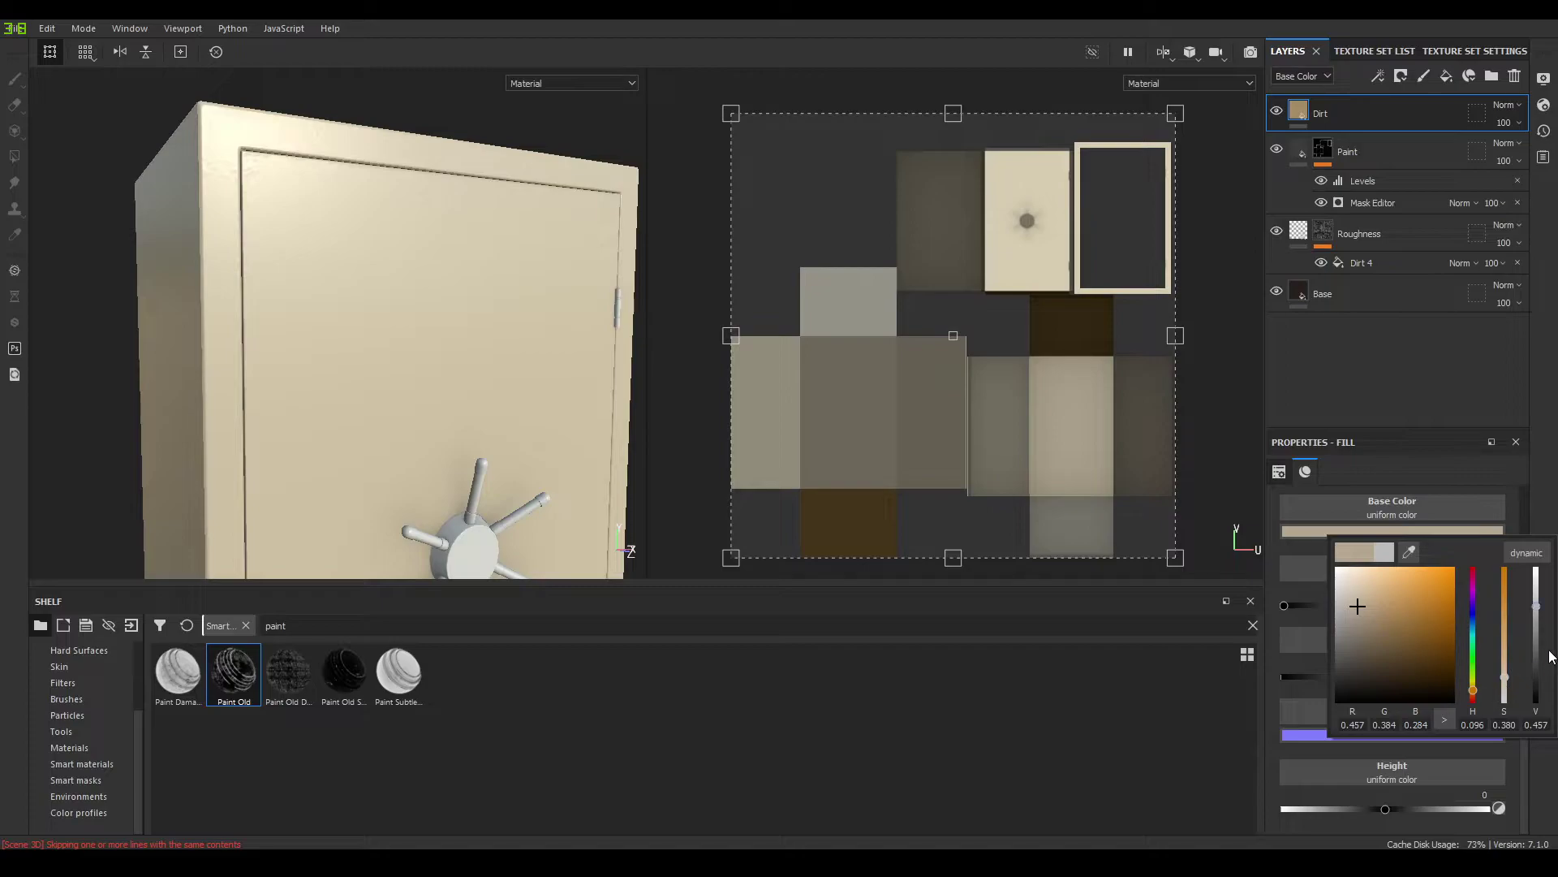
drag(1505, 676, 1503, 669)
Set the Dirt layer's base color to R 0.114, G 0.097 and B 0.075
key(BackSpace)
key(BackSpace)
key(BackSpace)
key(BackSpace)
key(BackSpace)
text(0.0)
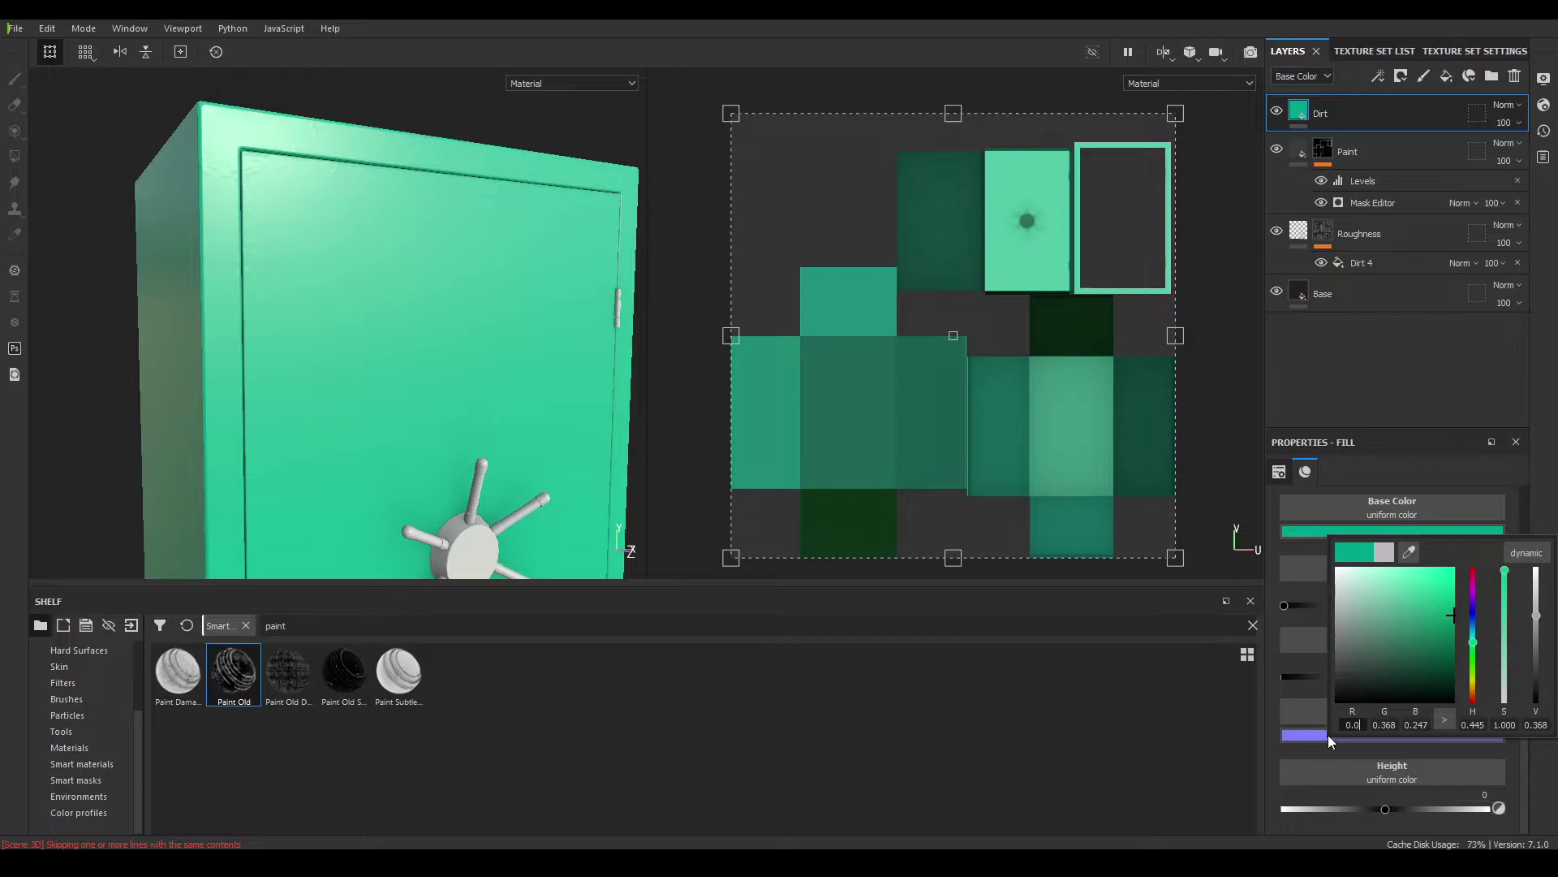
text(114)
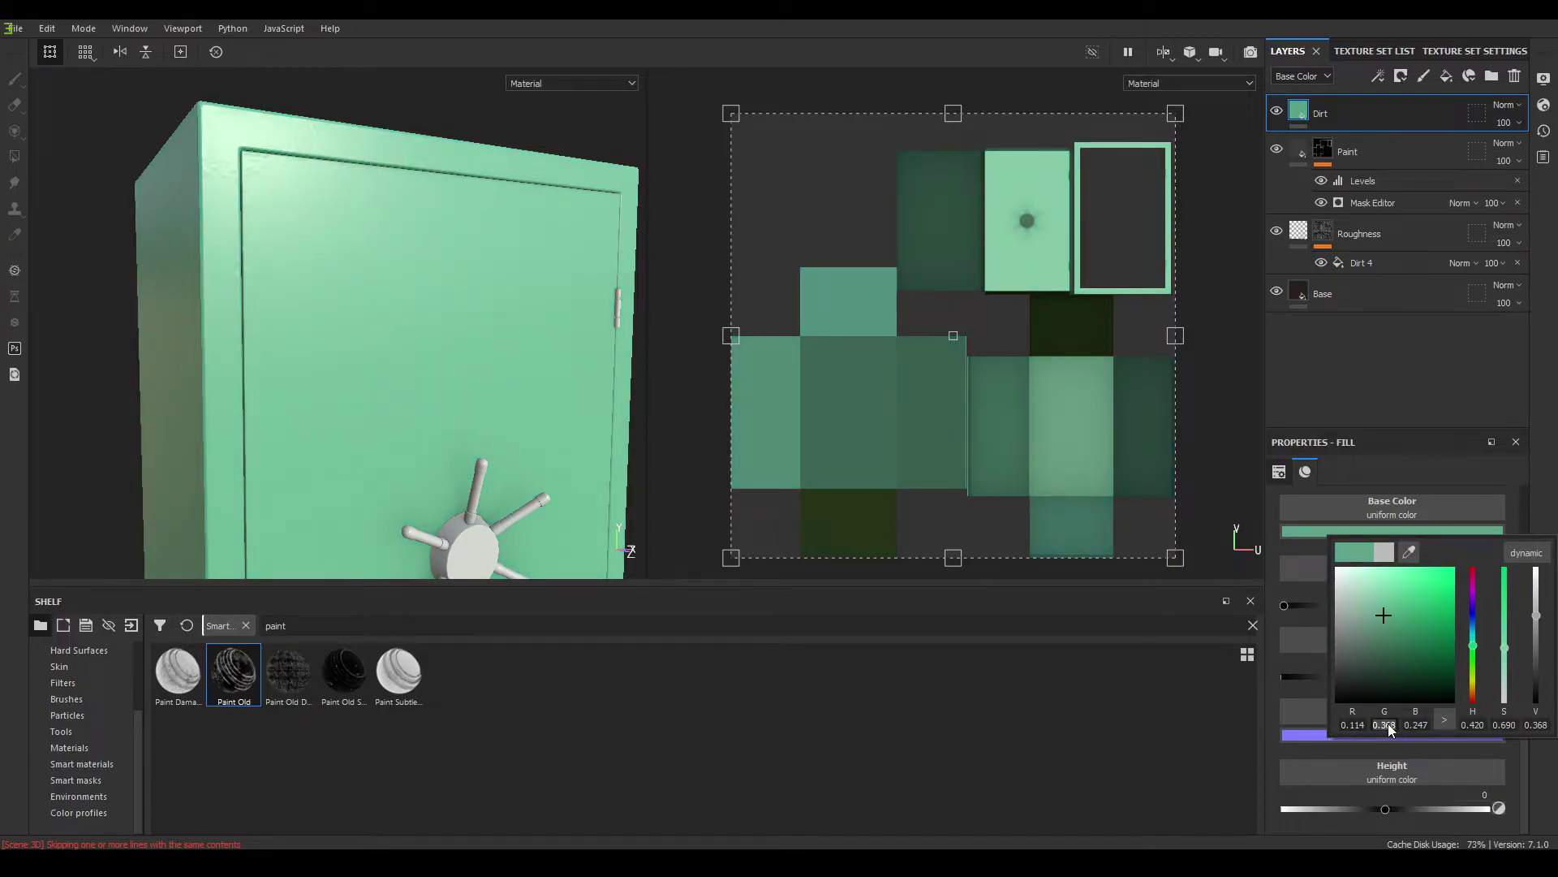
text(0)
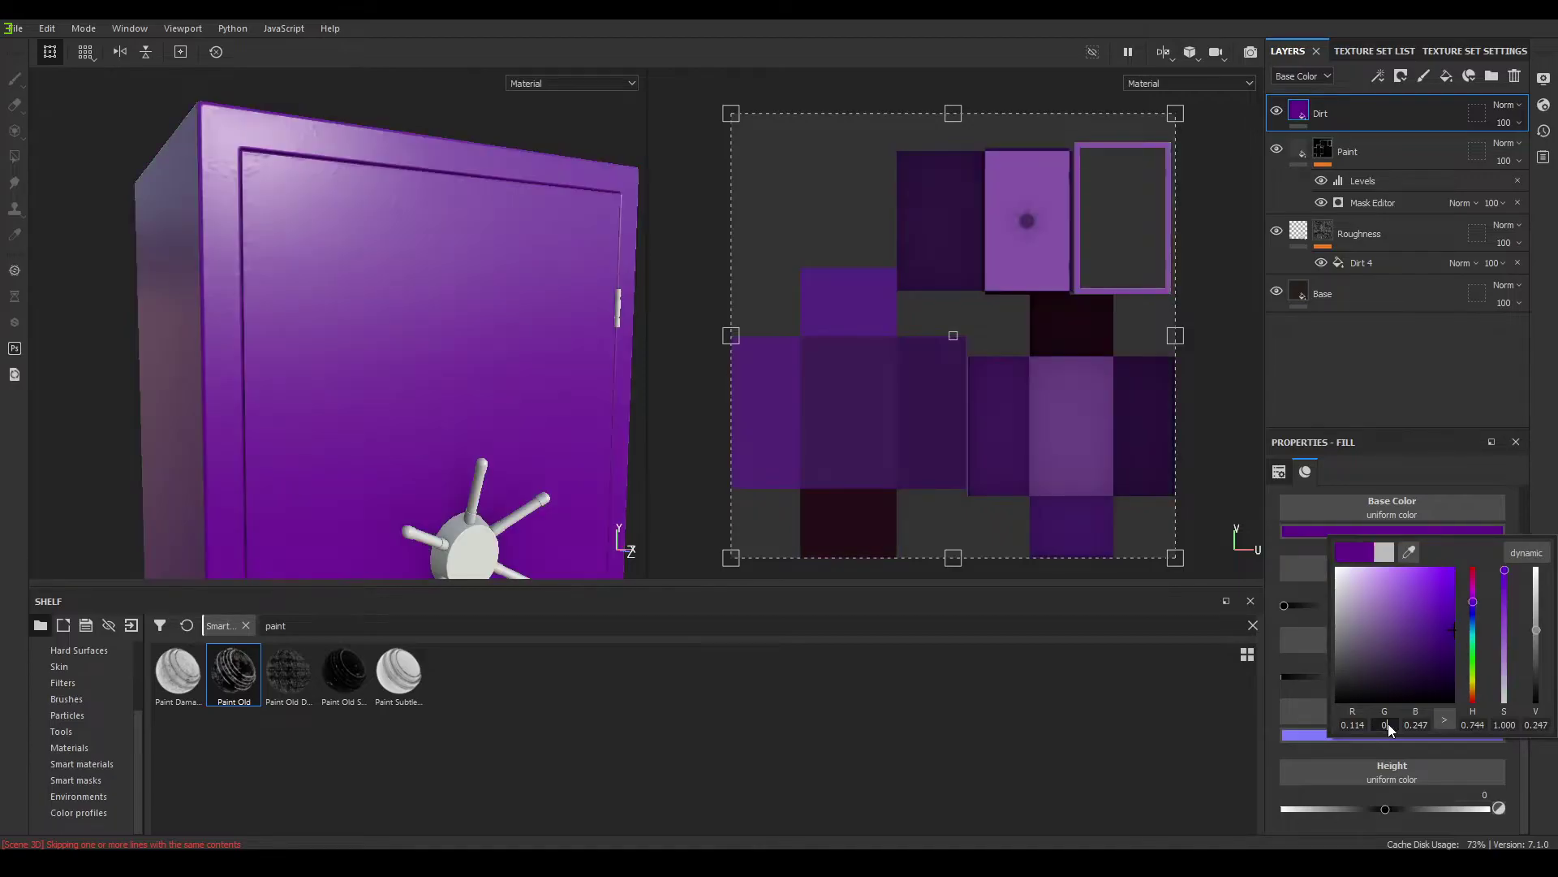
text(.097)
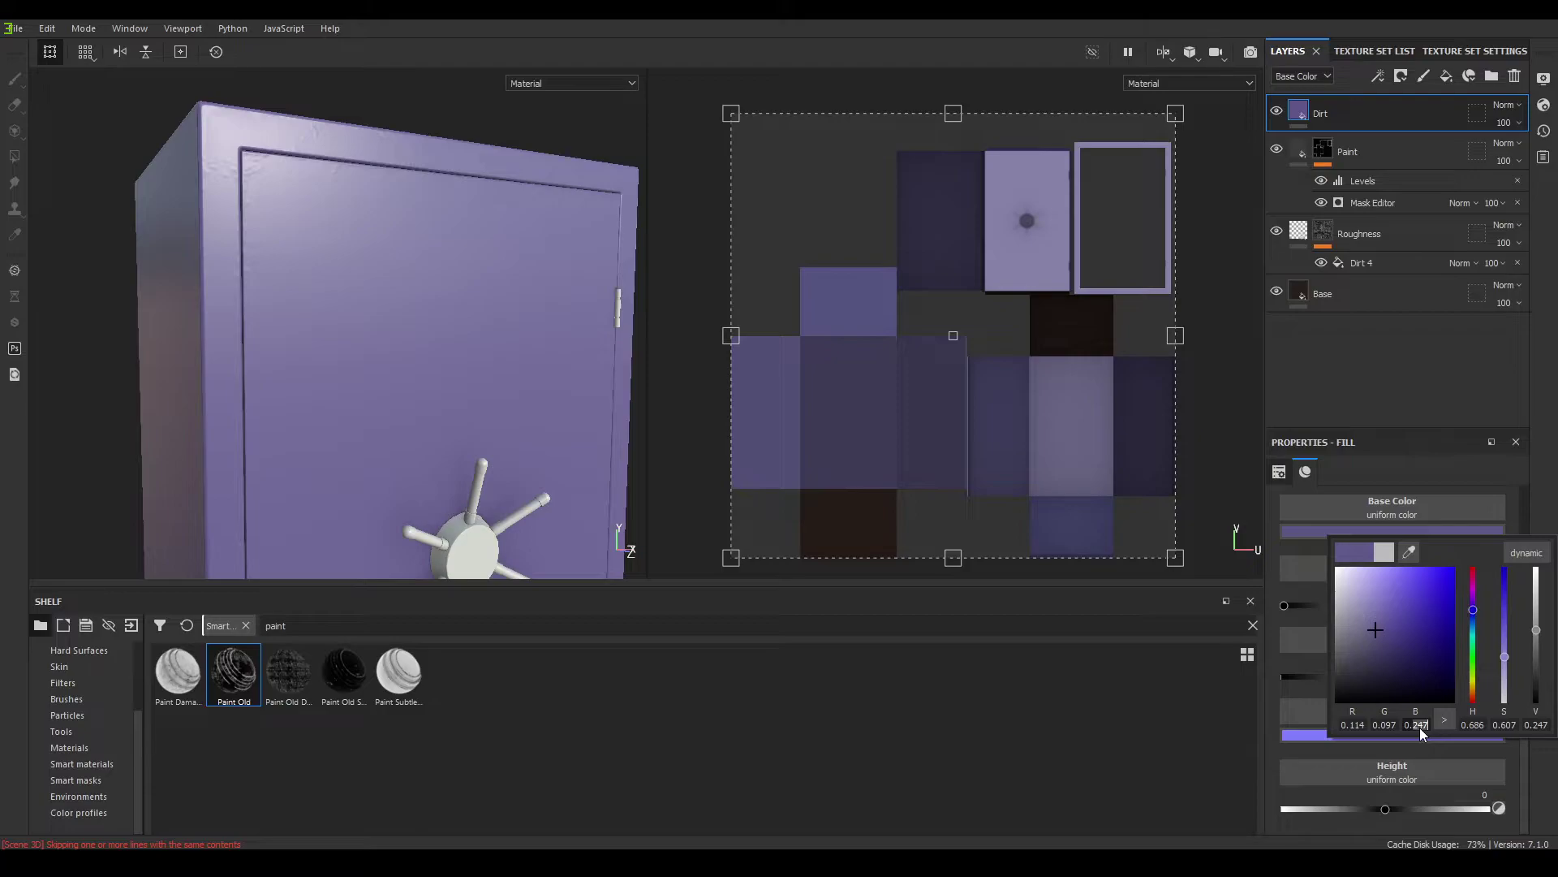
text(0.075)
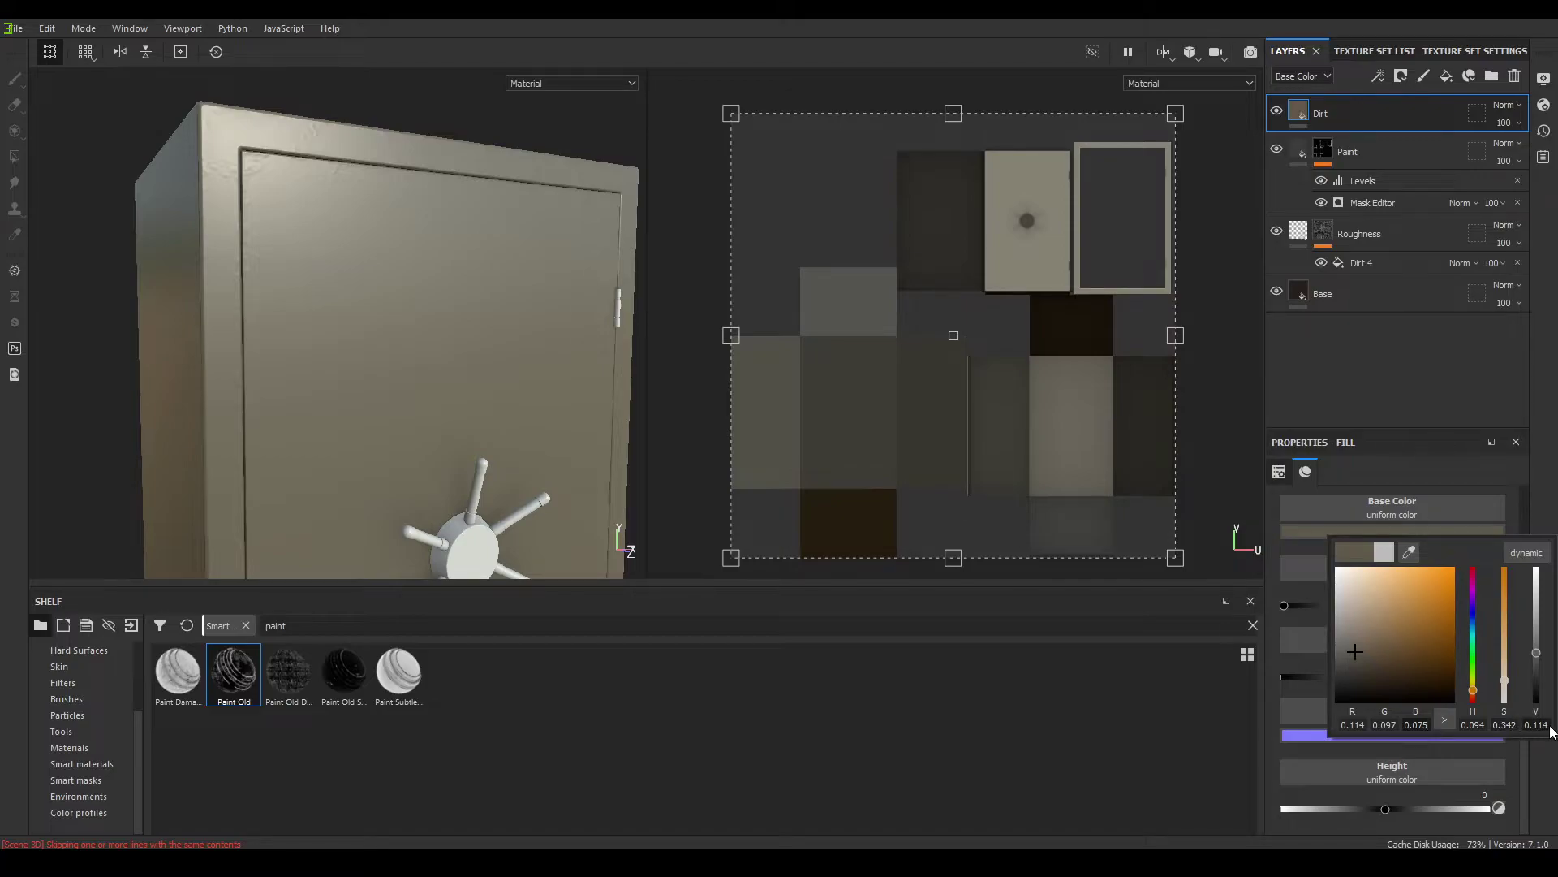
Raise the Dirt layer's roughness to 1
alt+right_drag(530, 412, 515, 279)
alt+drag(514, 279, 502, 336)
alt+right_drag(502, 335, 516, 362)
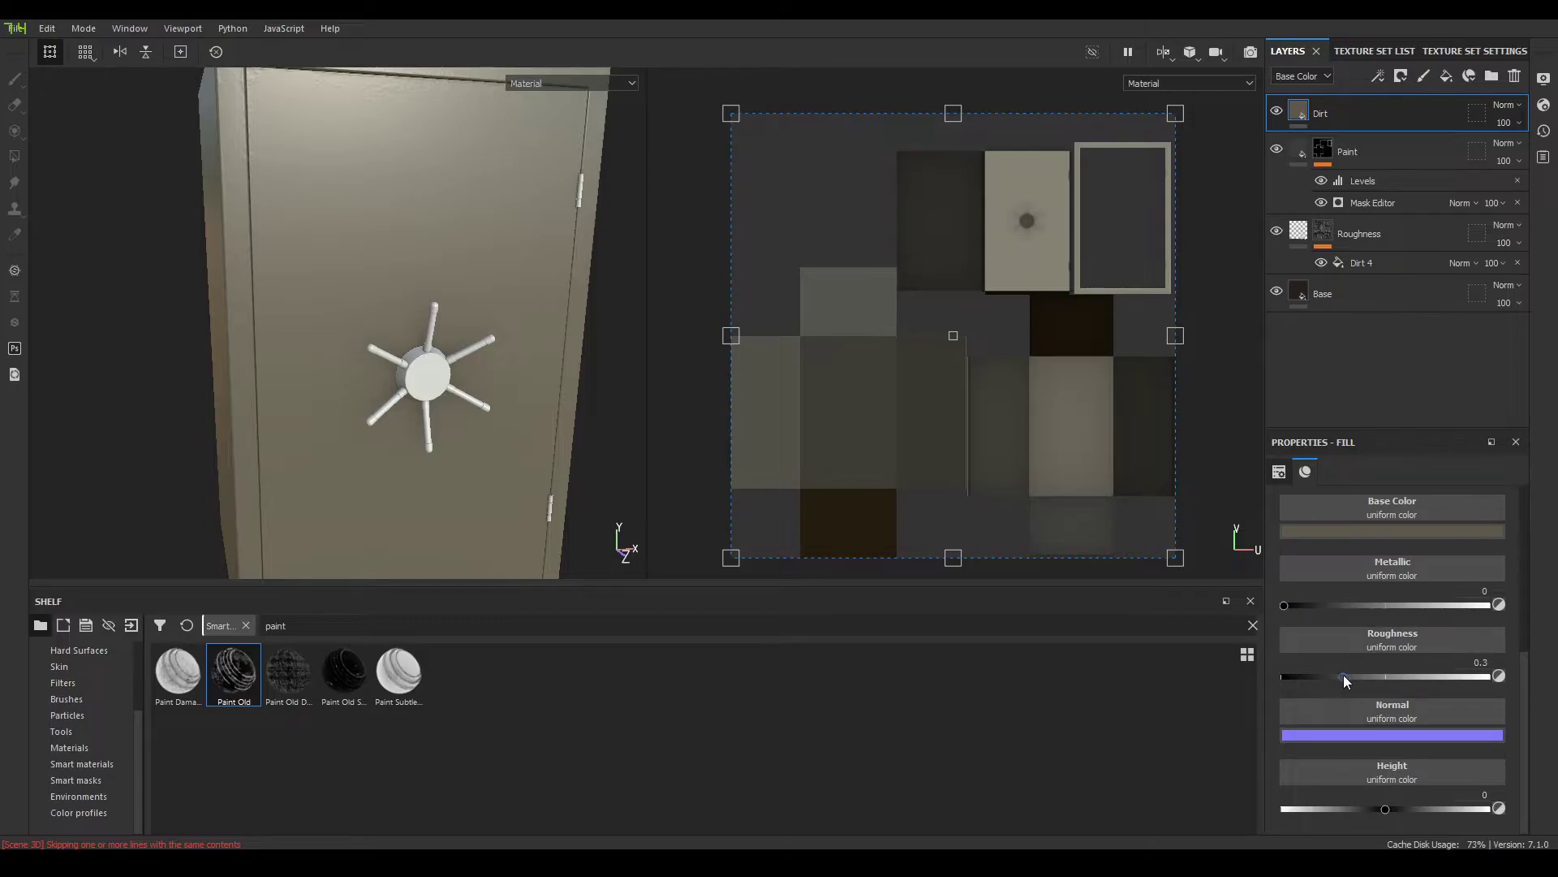
drag(1343, 674, 1493, 675)
alt+drag(300, 333, 333, 335)
Add a black mask to the Dirt layer and give it a Metal Edge Wear generator
right_click(1388, 107)
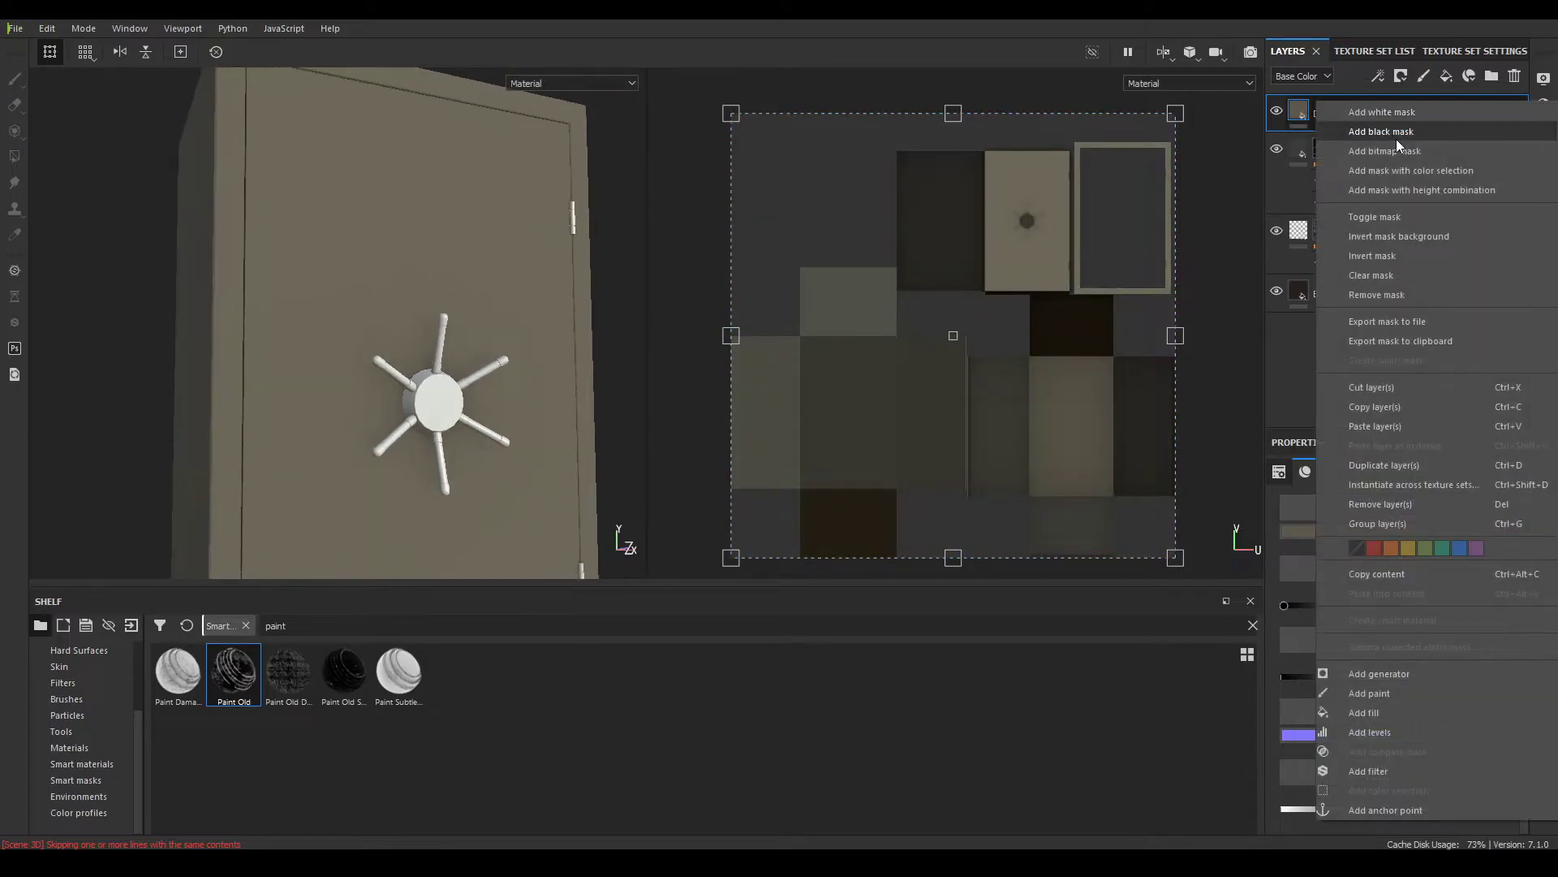
click(1395, 140)
right_click(1379, 114)
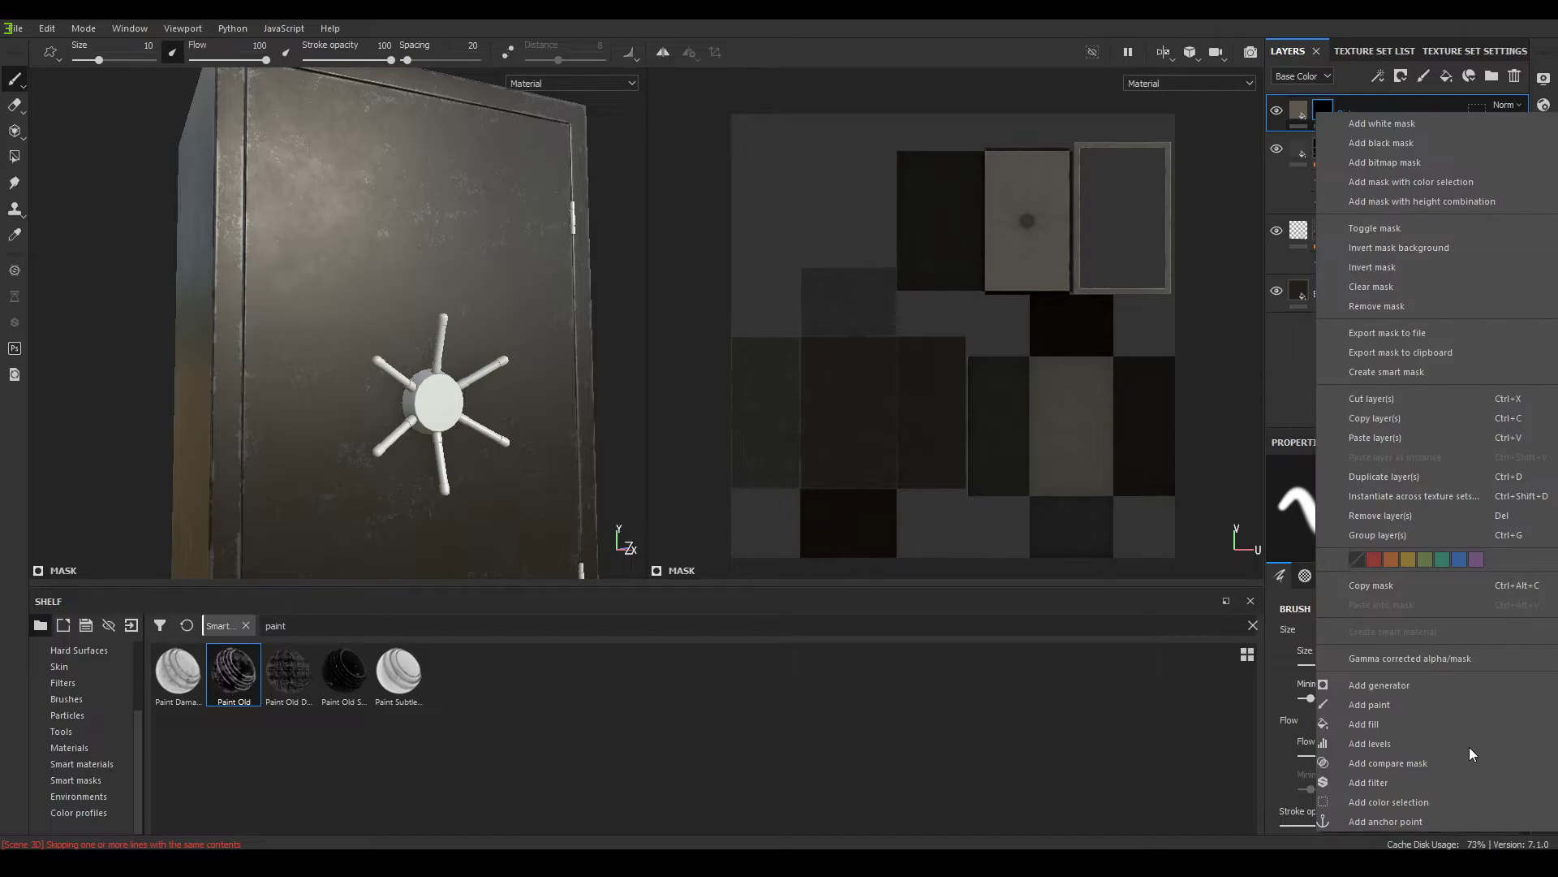
click(1394, 686)
click(1366, 505)
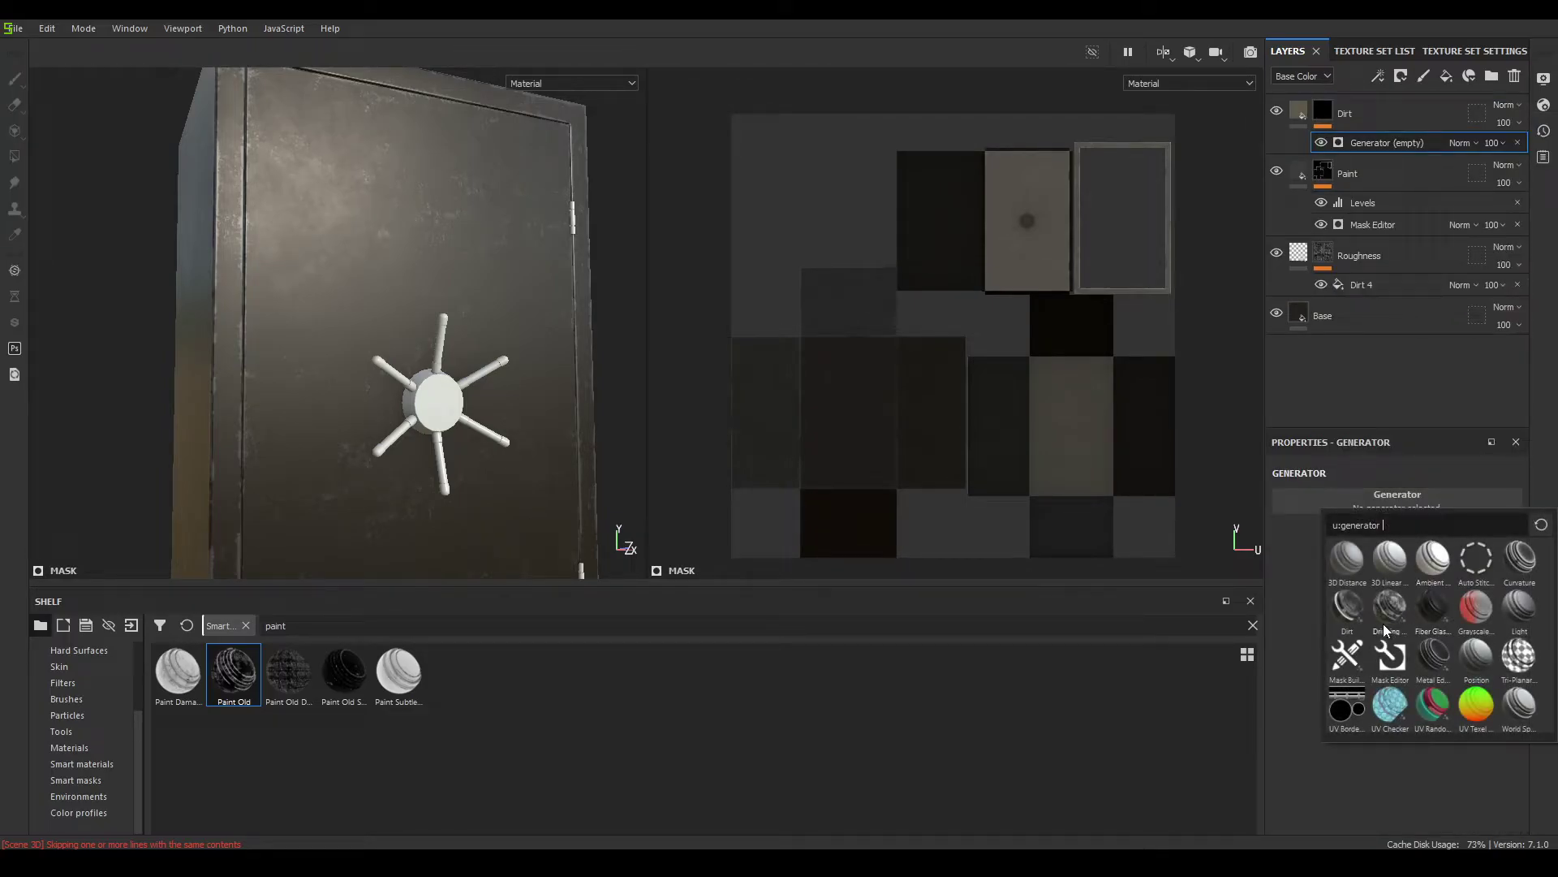
click(1436, 659)
Shift the Dirt layer's base color to a warmer dark brown of about R 0.110, G 0.088, B 0.061
alt+drag(480, 379, 495, 484)
alt+right_drag(495, 484, 473, 479)
alt+drag(472, 479, 409, 386)
alt+right_drag(410, 385, 466, 435)
alt+drag(466, 435, 344, 354)
alt+middle_drag(344, 355, 368, 230)
alt+right_drag(368, 230, 389, 243)
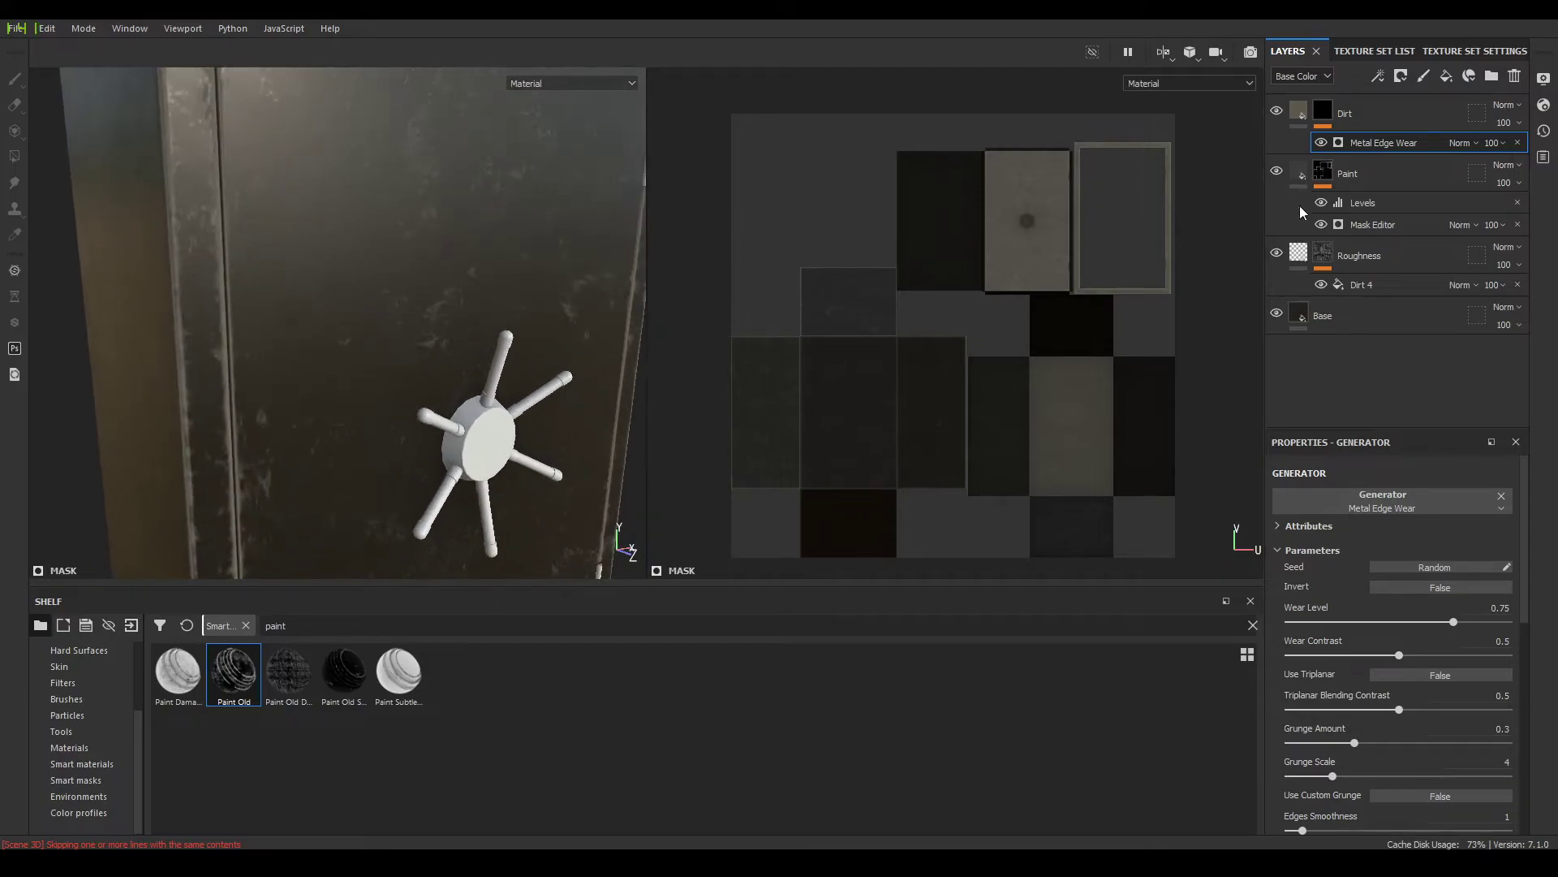
click(1299, 112)
click(1382, 532)
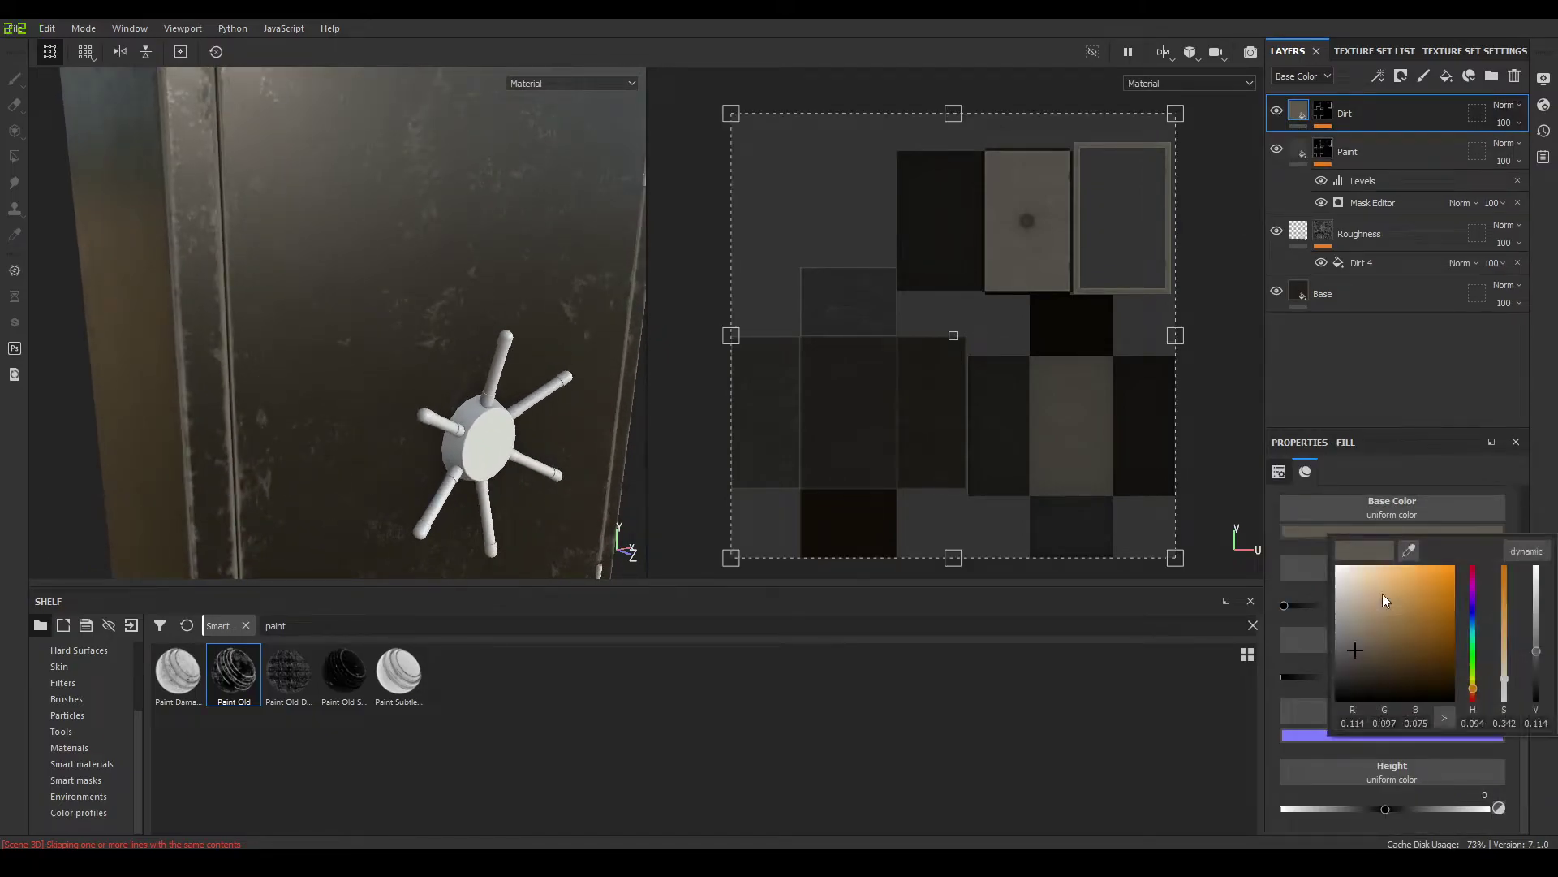
click(1356, 636)
mouse_move(1357, 637)
mouse_down()
mouse_move(1340, 640)
mouse_move(1365, 650)
mouse_up()
alt+right_drag(414, 305, 276, 213)
alt+drag(276, 213, 252, 211)
alt+right_drag(251, 211, 398, 349)
click(1360, 533)
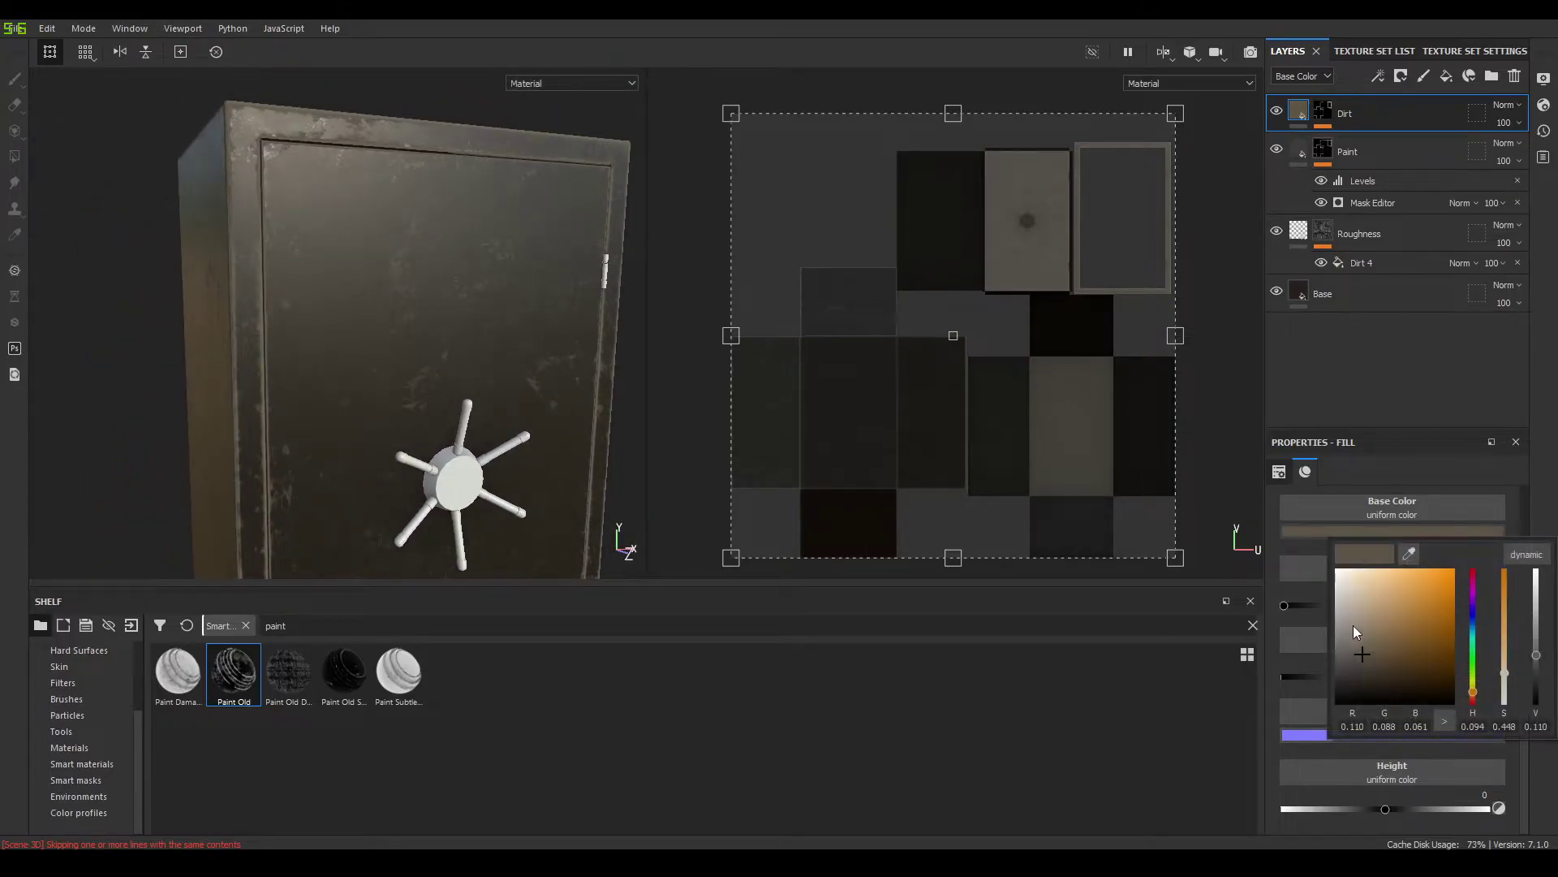
drag(1361, 648, 1362, 650)
Lower the opacity of the Metal Edge Wear generator on the Dirt mask to 70
alt+drag(304, 174, 284, 230)
alt+right_drag(284, 231, 362, 374)
alt+drag(362, 373, 455, 383)
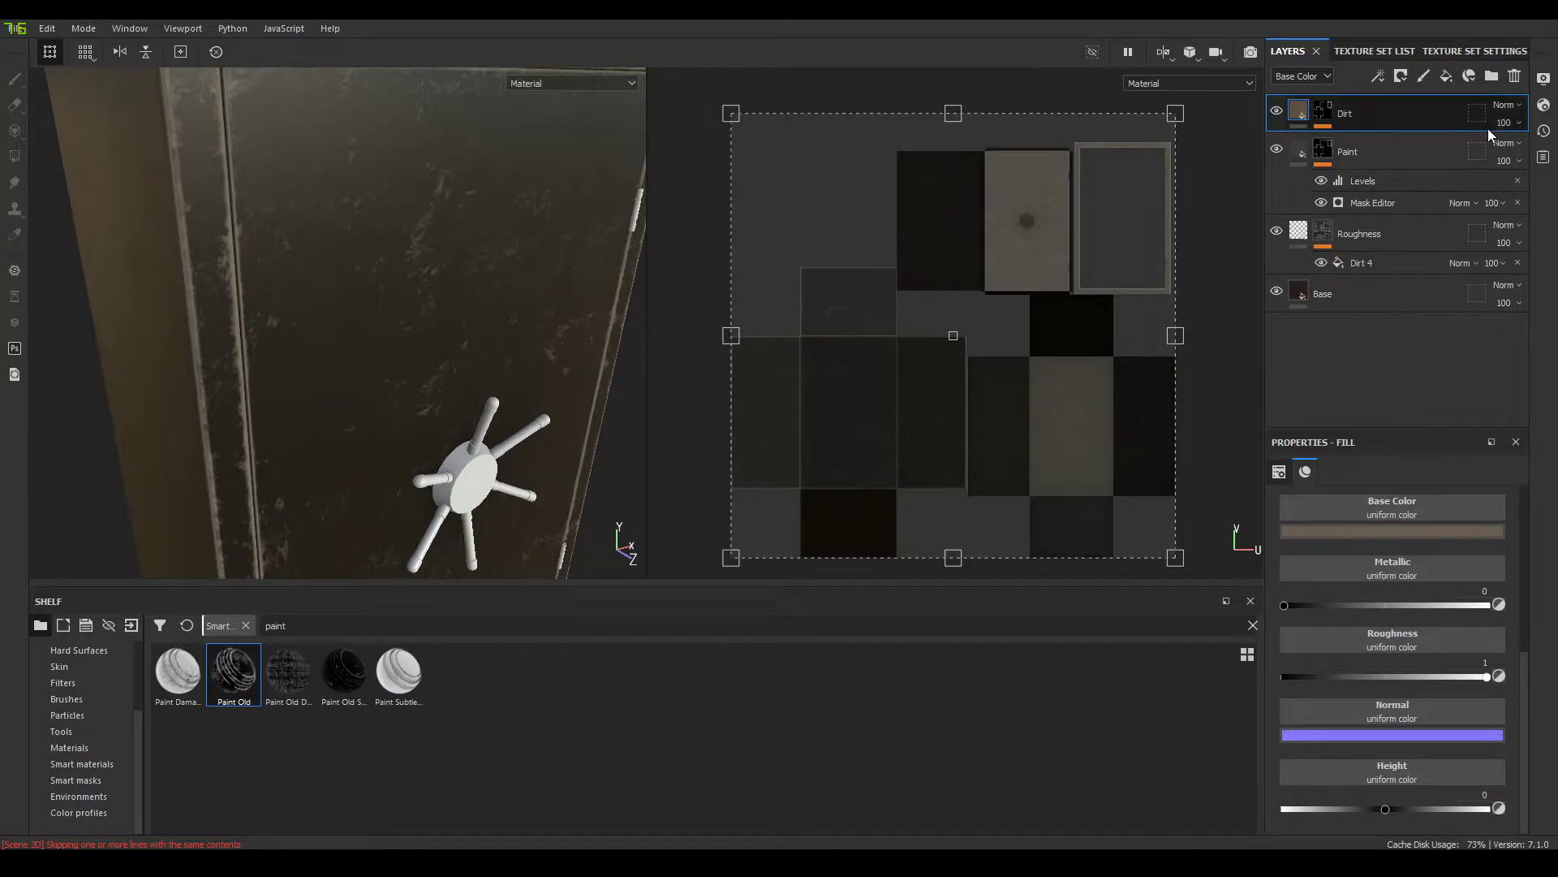
click(1329, 112)
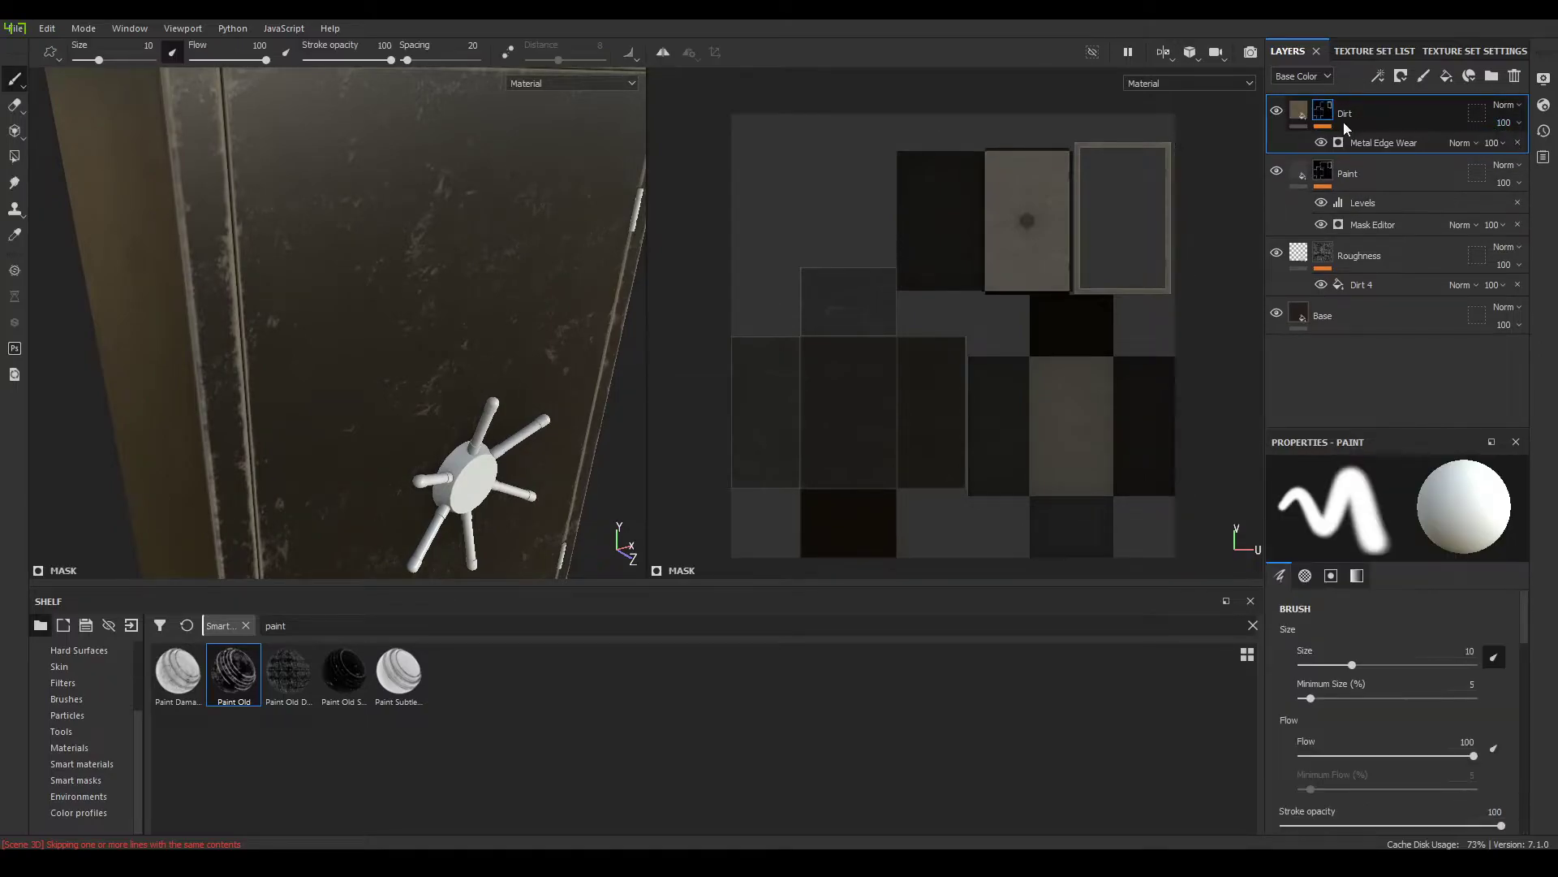
click(1395, 143)
click(1495, 142)
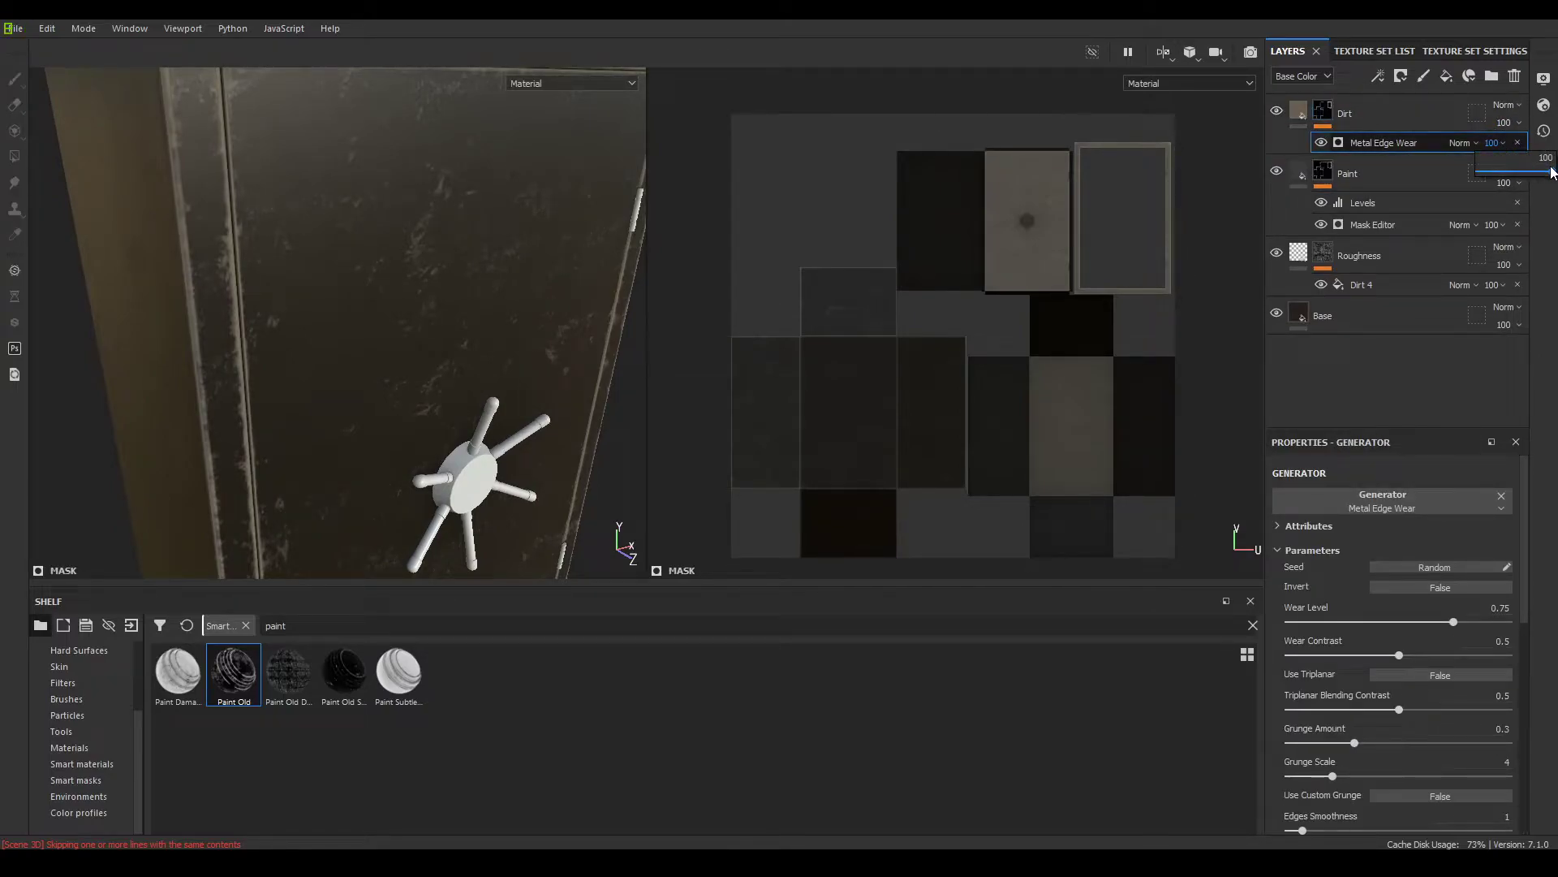
drag(1552, 171, 1533, 171)
click(1549, 157)
text(70)
key(Return)
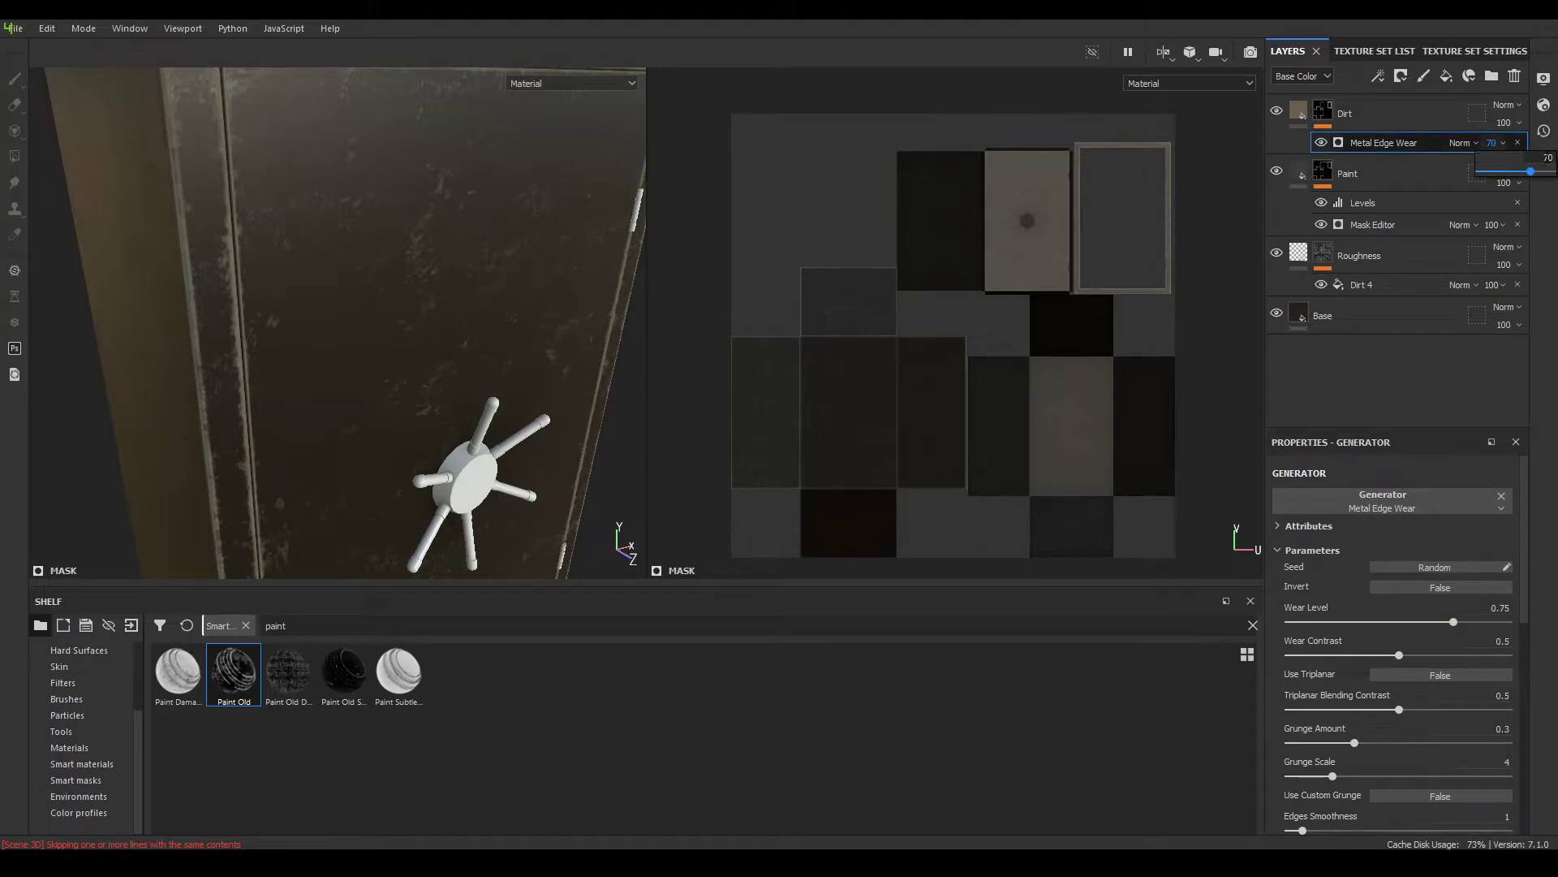
Examine the edge dirt across the whole vault from several angles
alt+right_drag(386, 174, 372, 50)
alt+drag(560, 414, 497, 386)
alt+middle_drag(497, 386, 410, 313)
alt+right_drag(410, 313, 341, 278)
alt+drag(341, 278, 355, 315)
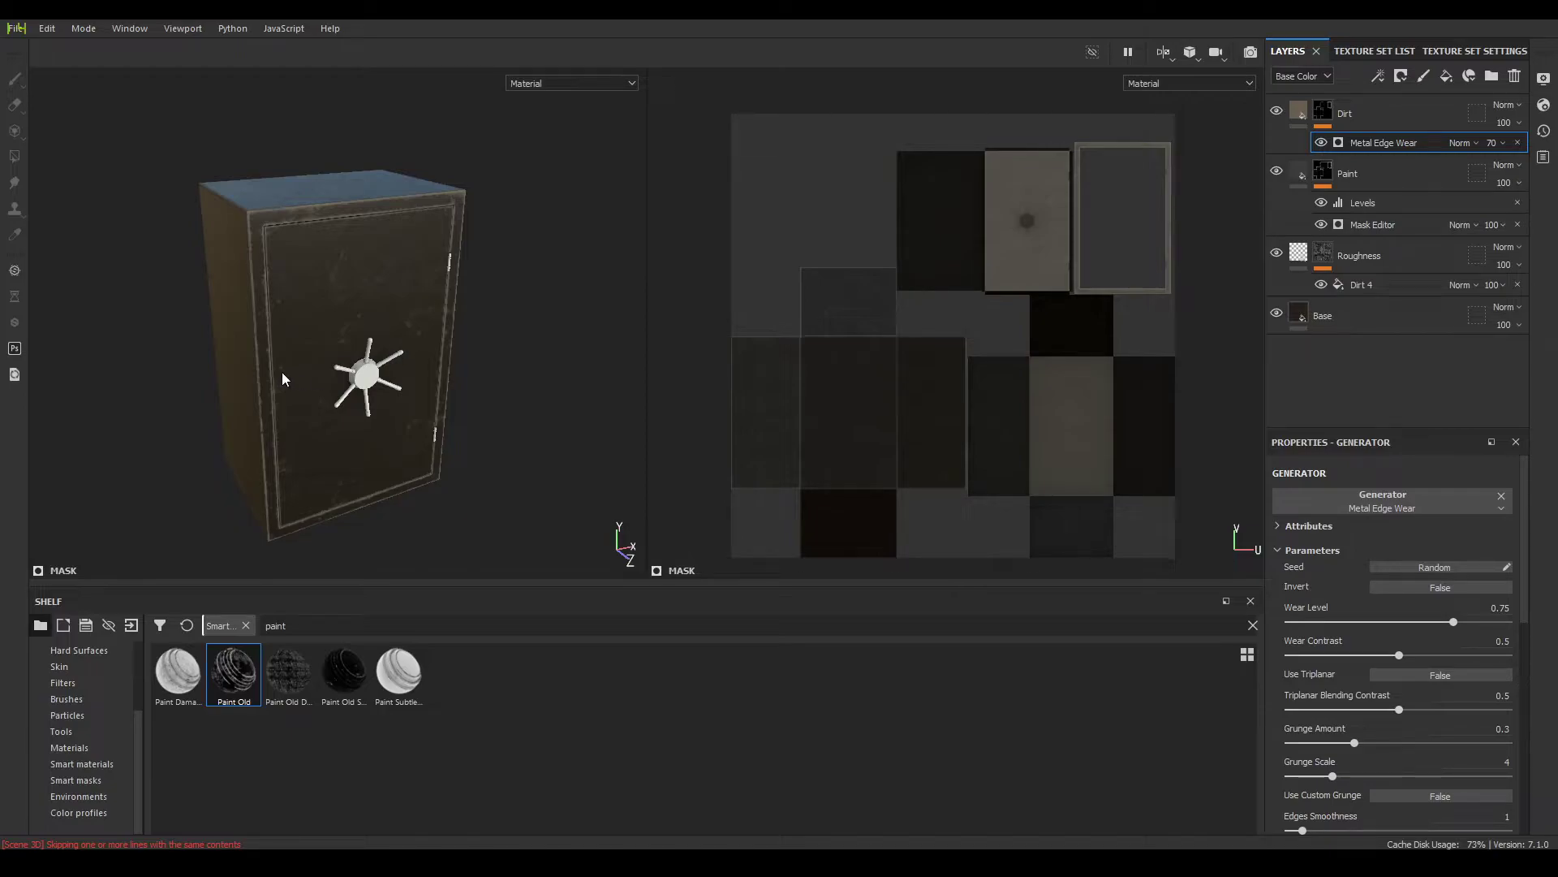
alt+drag(167, 361, 235, 340)
scroll(75, 731, up, 3)
Switch to File Explorer and bring Rust_diffuseOriginal.png and Rust_normal.png from the Desktop's Rust folder into the Substance Painter shelf
click(67, 665)
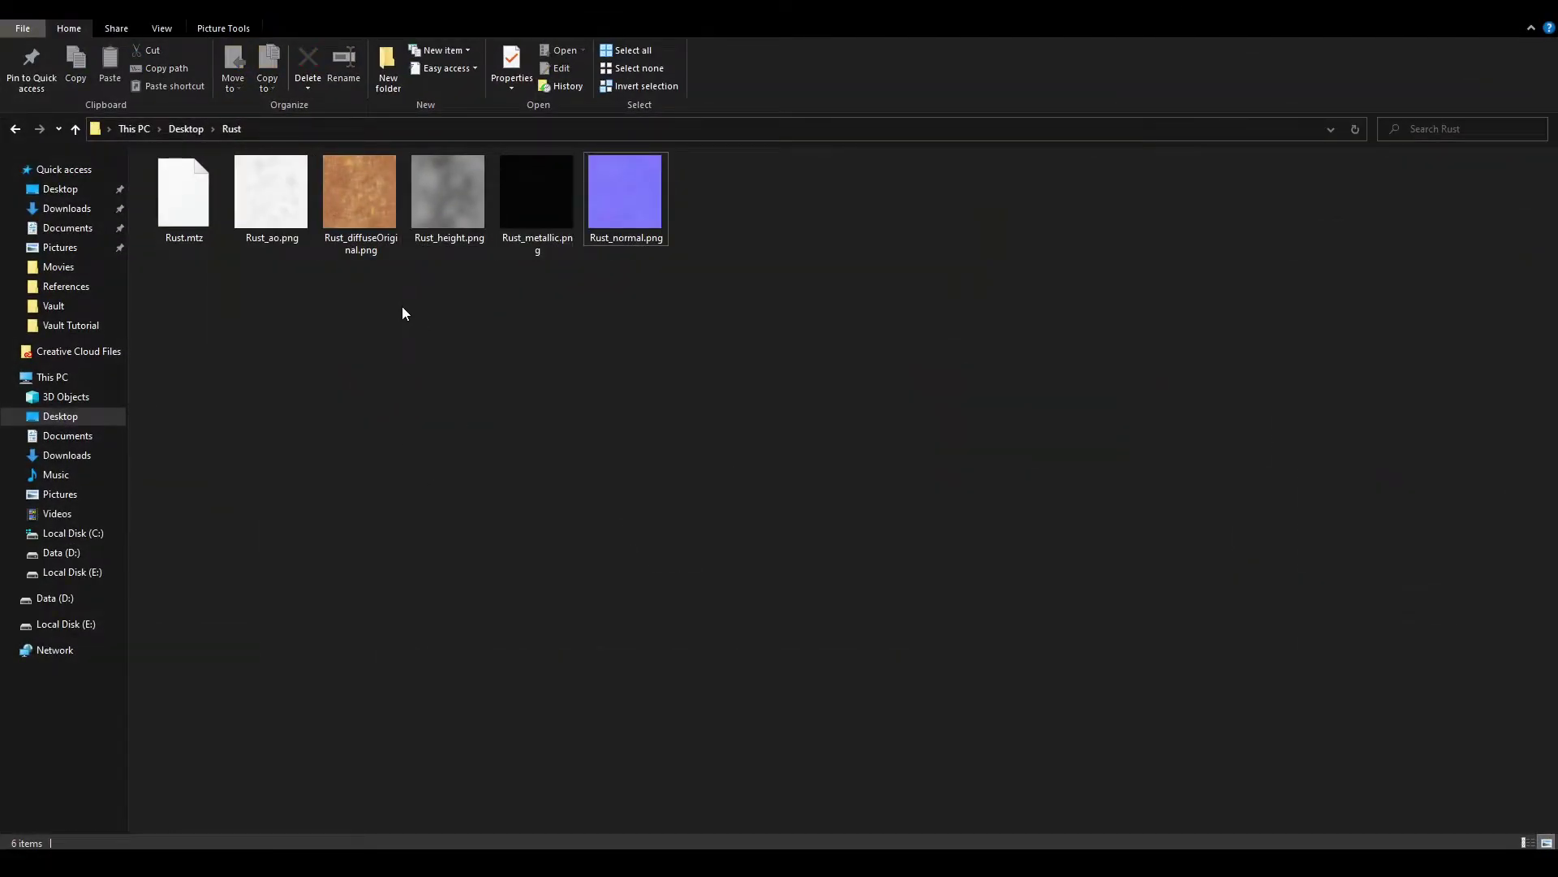
click(367, 243)
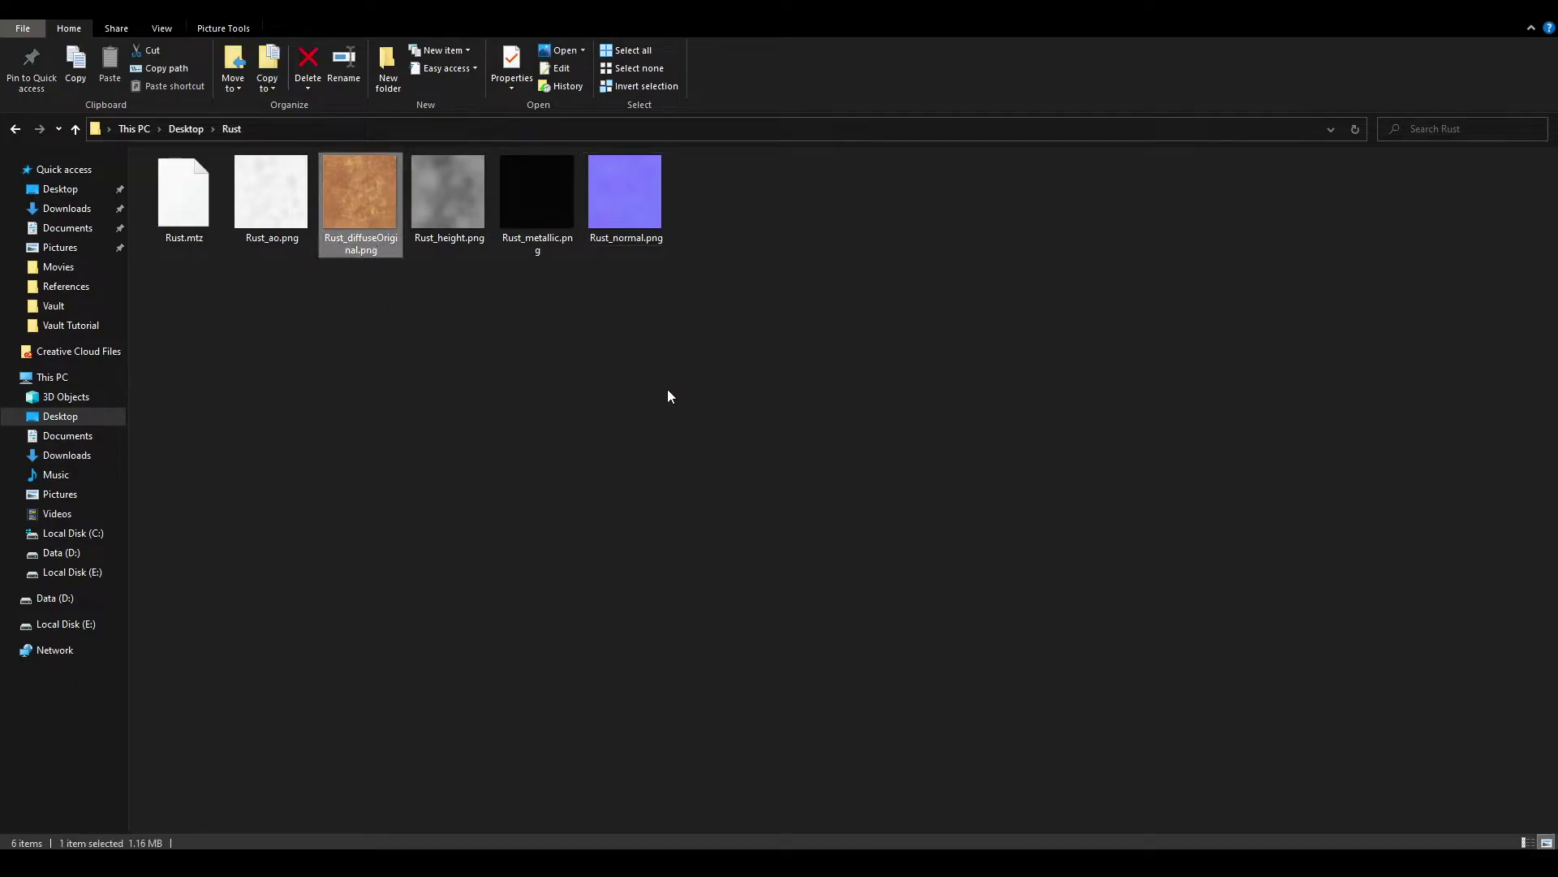
ctrl+click(637, 200)
mouse_move(635, 207)
mouse_down()
mouse_move(200, 868)
mouse_move(392, 781)
mouse_up()
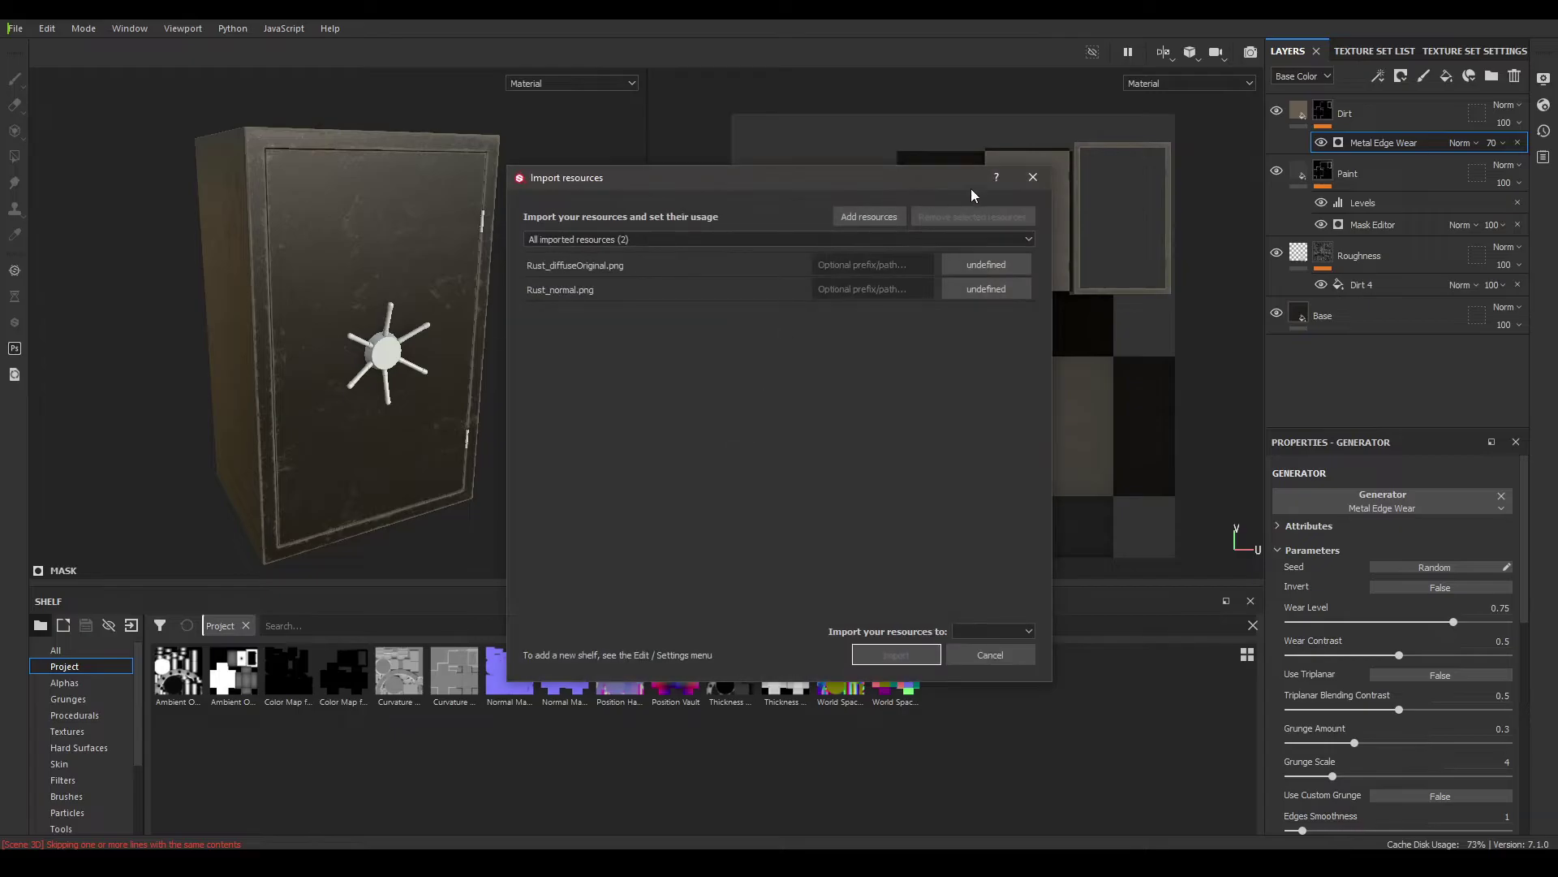
Set the usage of both rust images to texture and import them into the current session
click(994, 264)
click(1018, 330)
click(982, 288)
click(1002, 354)
click(997, 631)
click(989, 655)
click(896, 654)
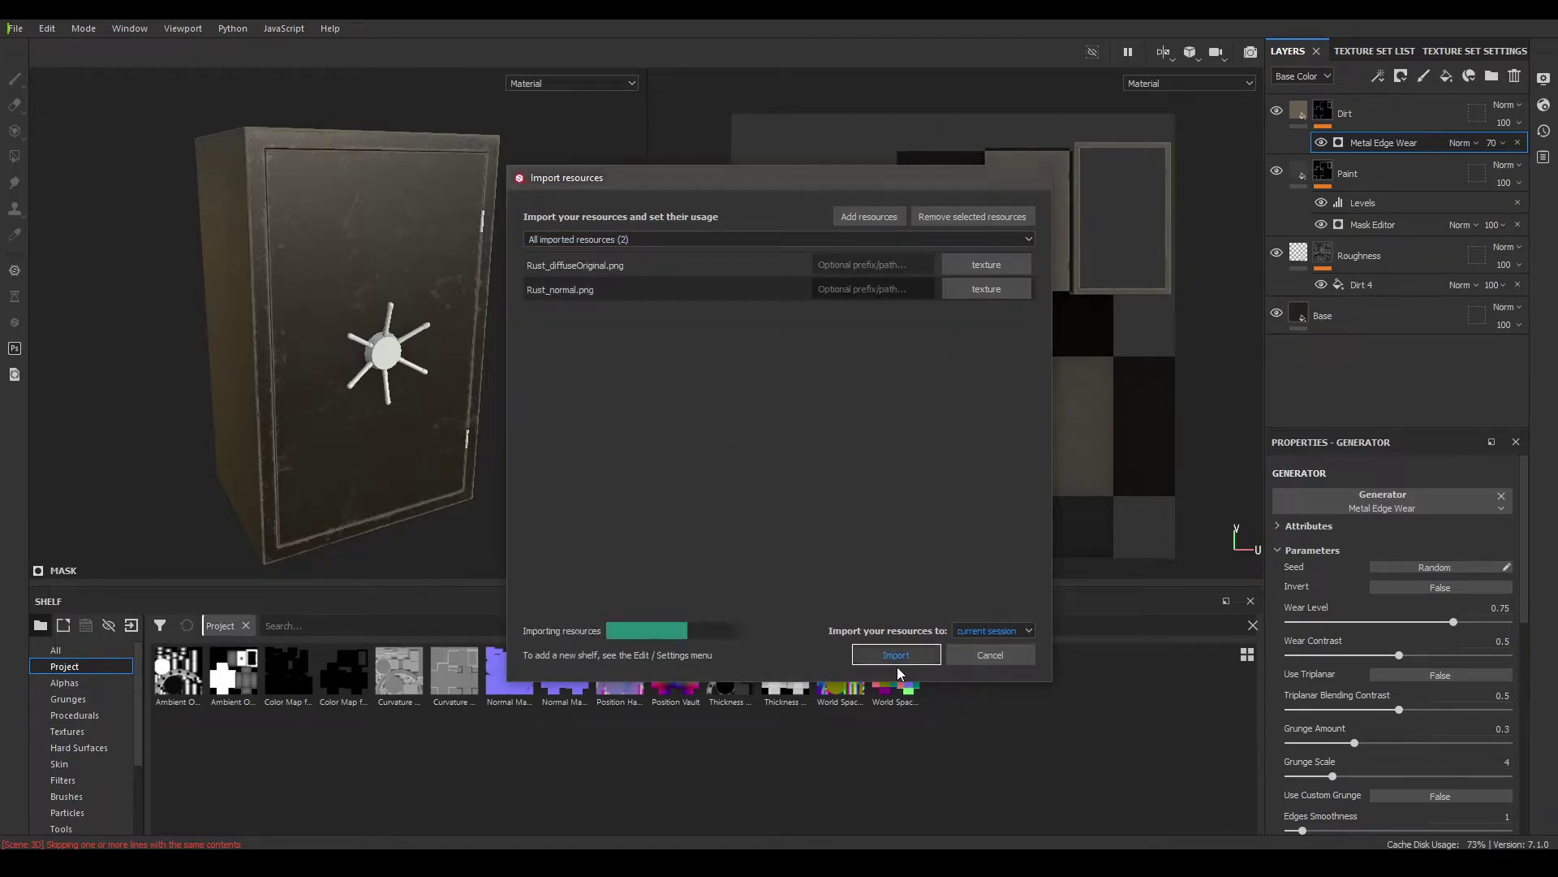
Add a fill layer above Dirt, assigning Rust_diffuseOriginal to its base color and Rust_normal to its normal channel
click(1362, 114)
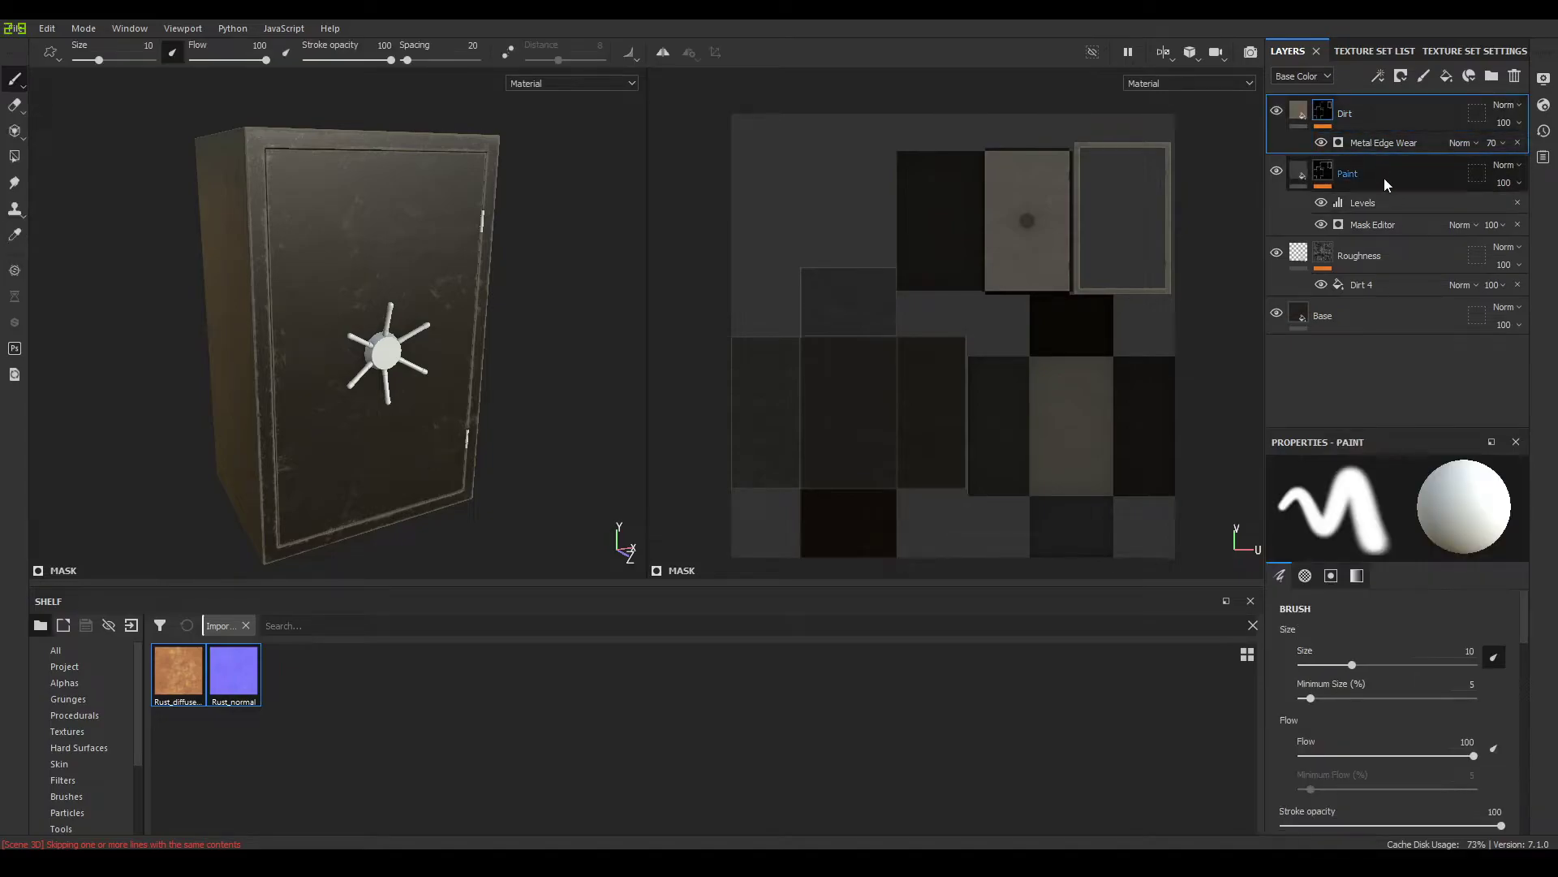
click(1450, 75)
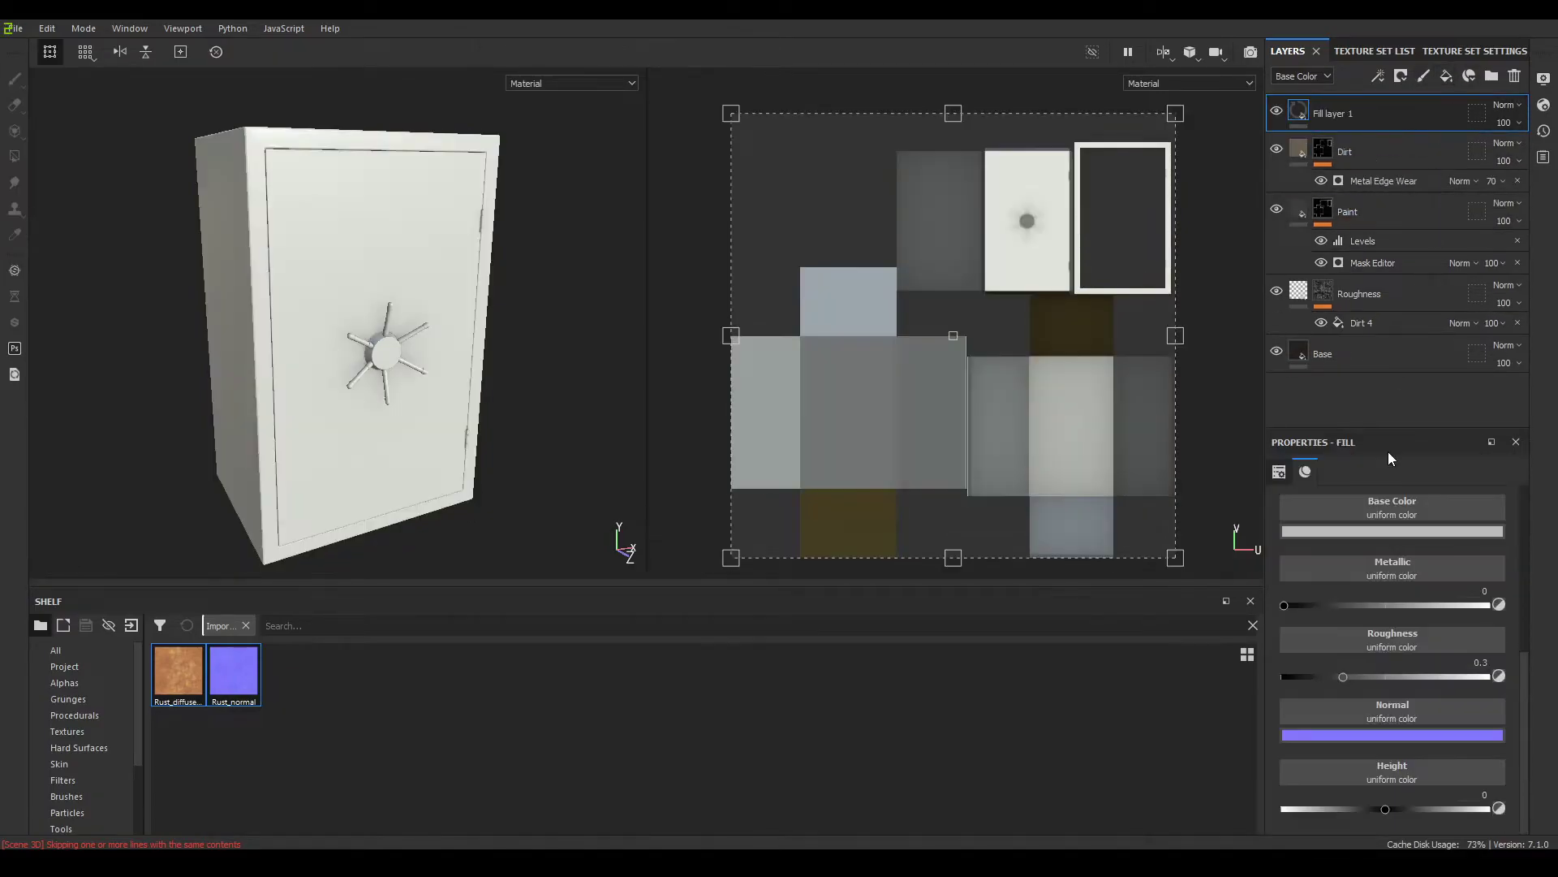
click(174, 671)
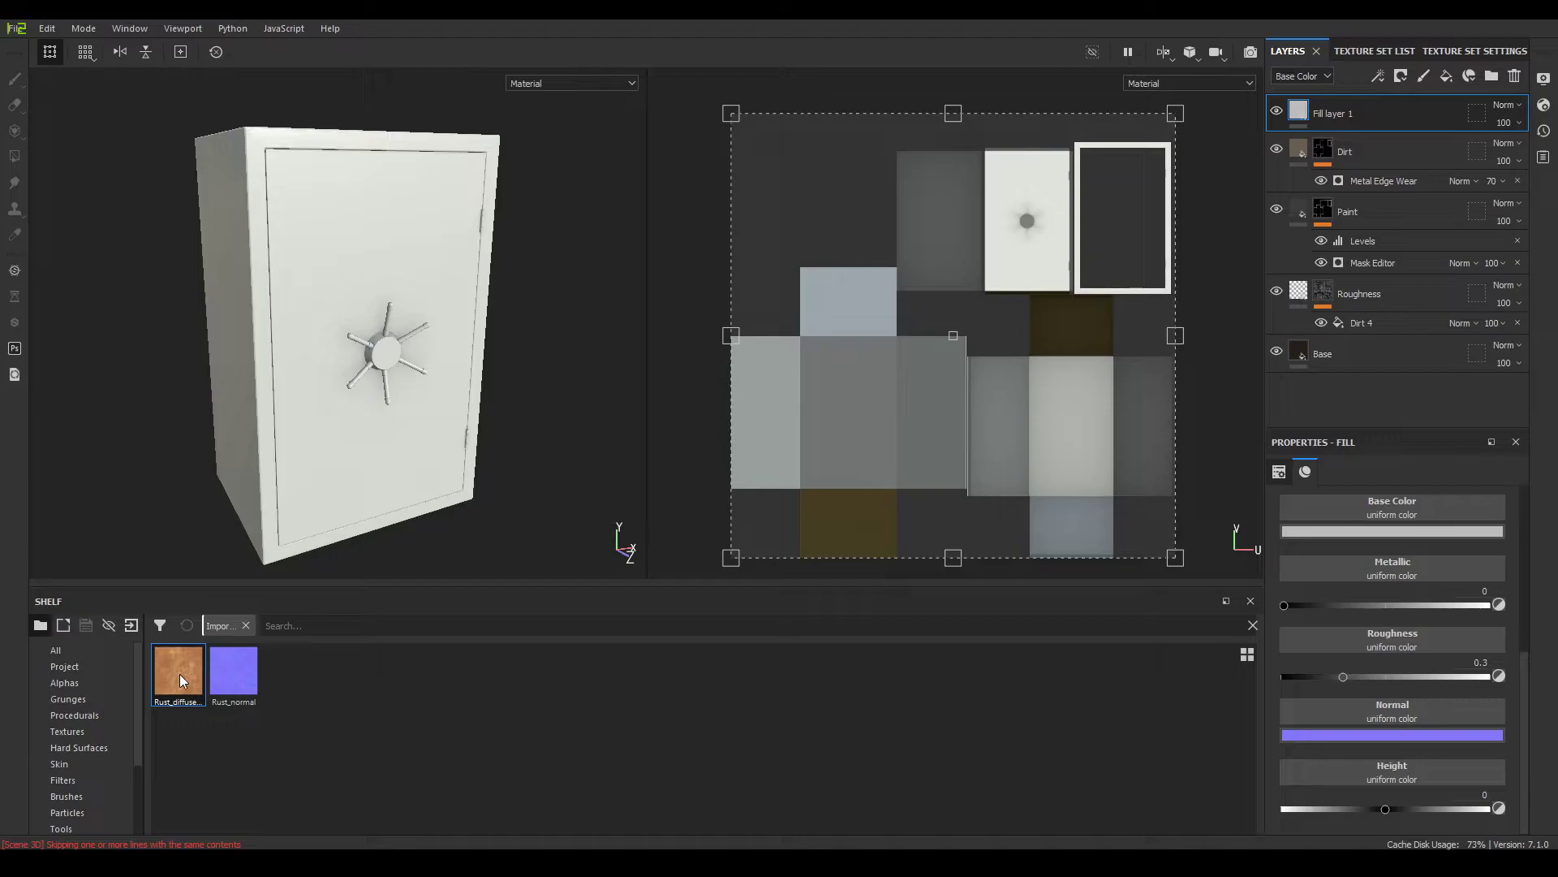
mouse_move(179, 674)
drag(178, 670, 1372, 510)
drag(234, 670, 1410, 709)
Set the rust fill layer's height to 0.002 and raise its roughness slightly
click(1482, 797)
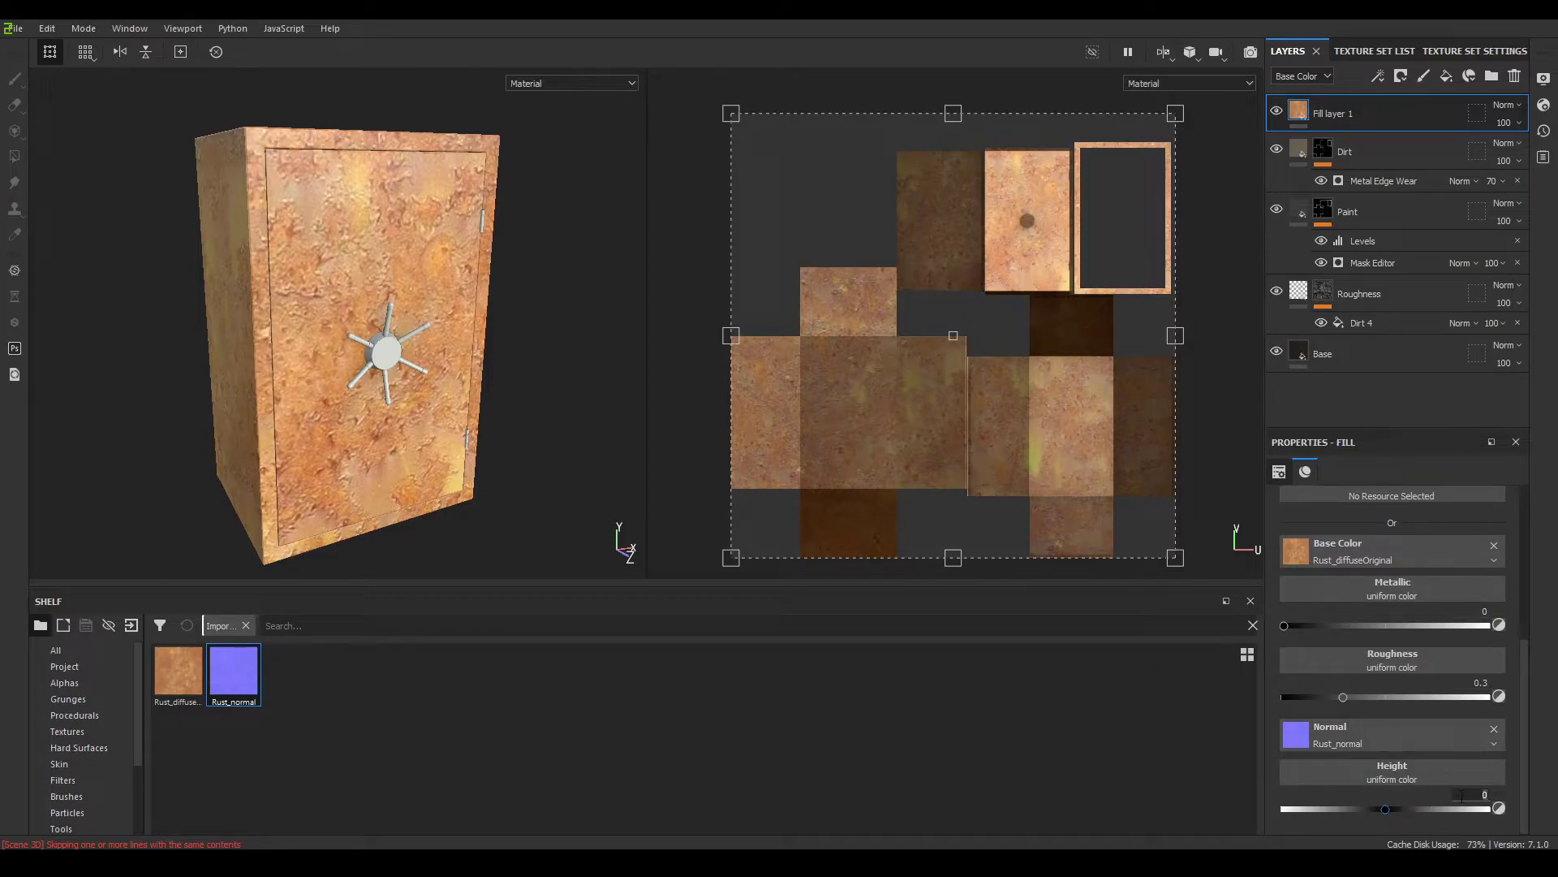
text(0.002)
key(Return)
drag(1346, 696, 1353, 696)
Switch the rust fill layer to tri-planar projection with a UV scale of 3
scroll(1401, 660, up, 5)
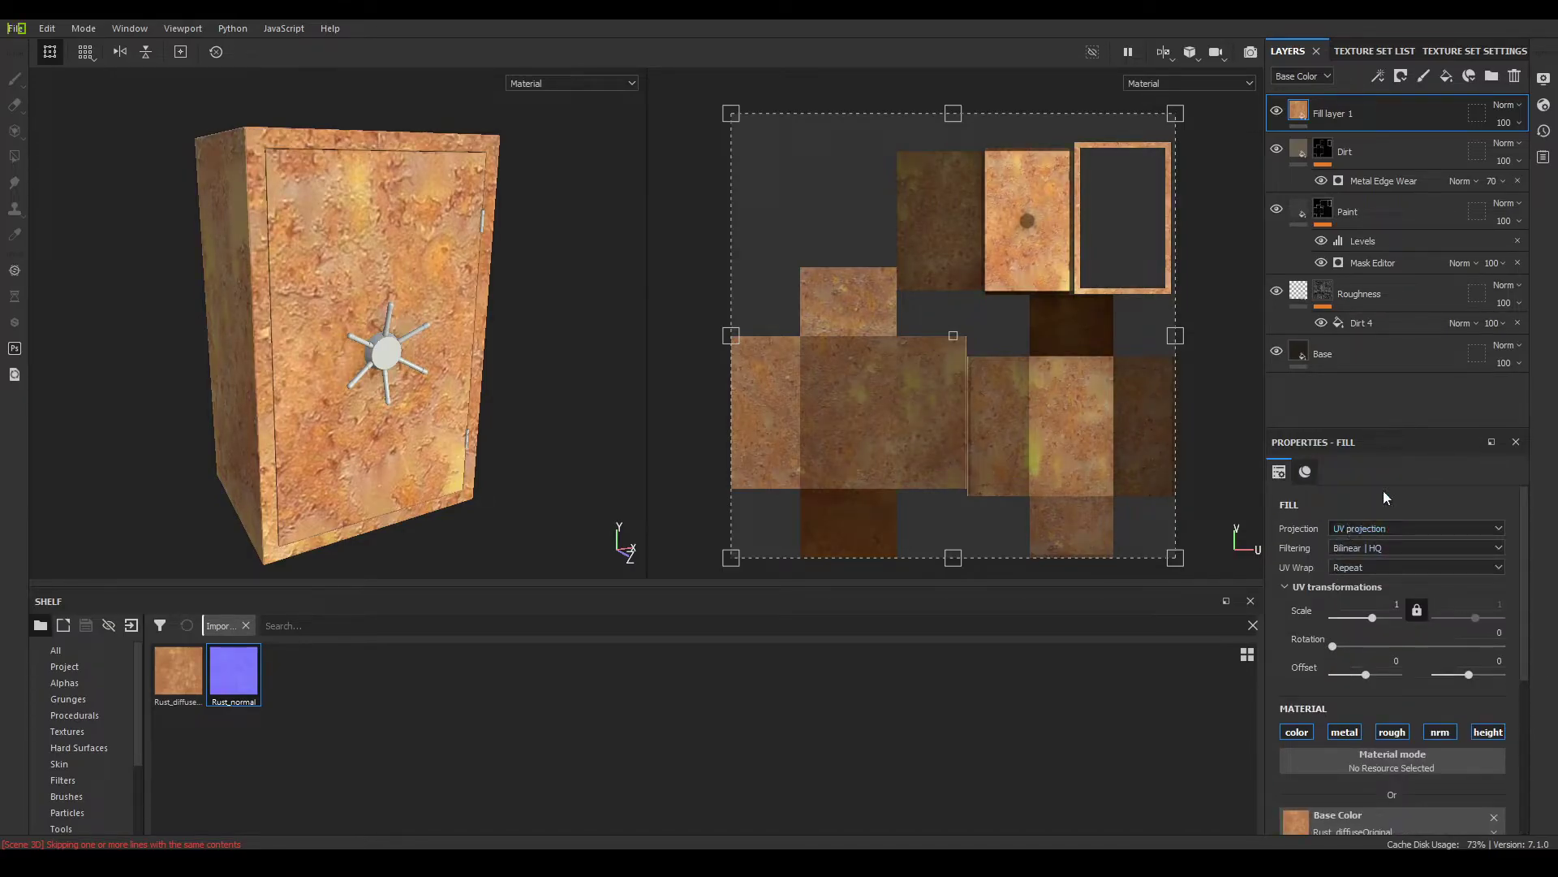
click(1397, 528)
click(1391, 564)
drag(1372, 646, 1376, 646)
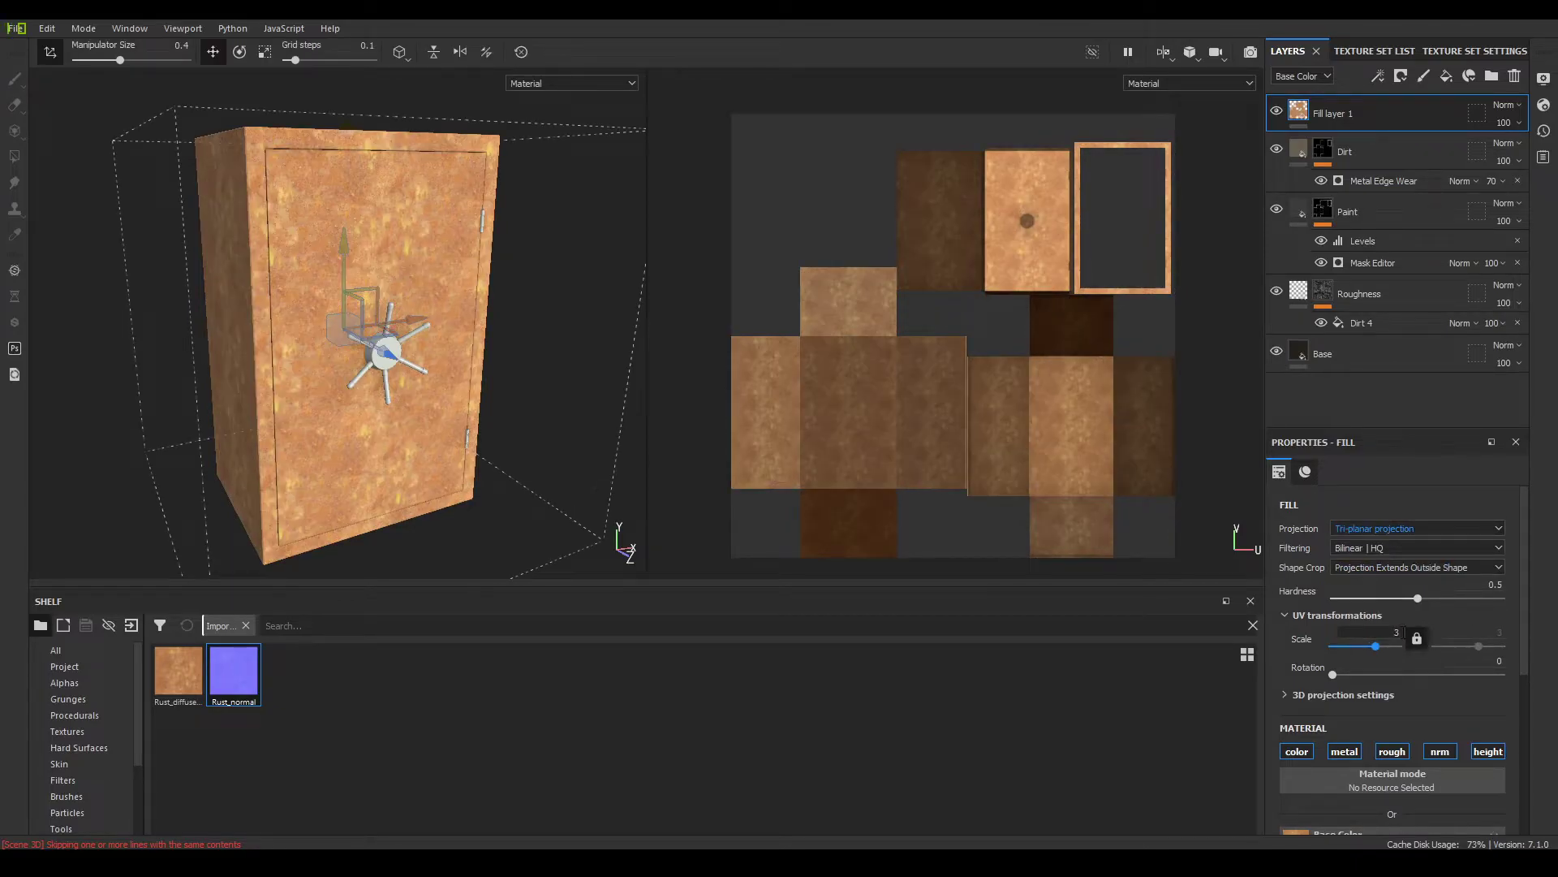
scroll(345, 329, up, 4)
alt+drag(406, 324, 454, 324)
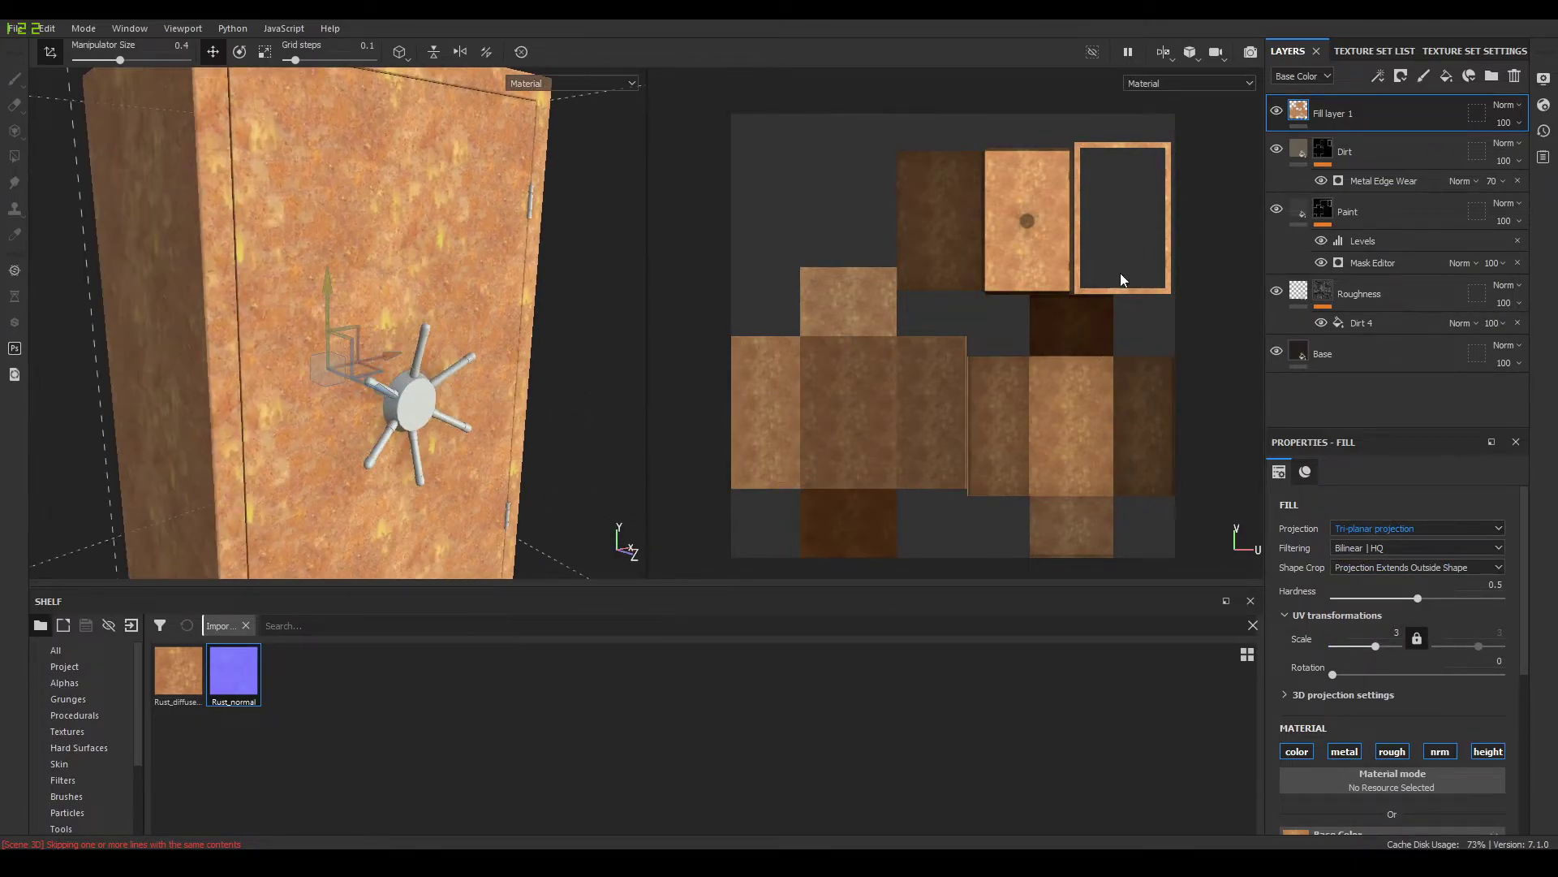
Rename the new fill layer as Rust
double_click(1380, 113)
text(Ru)
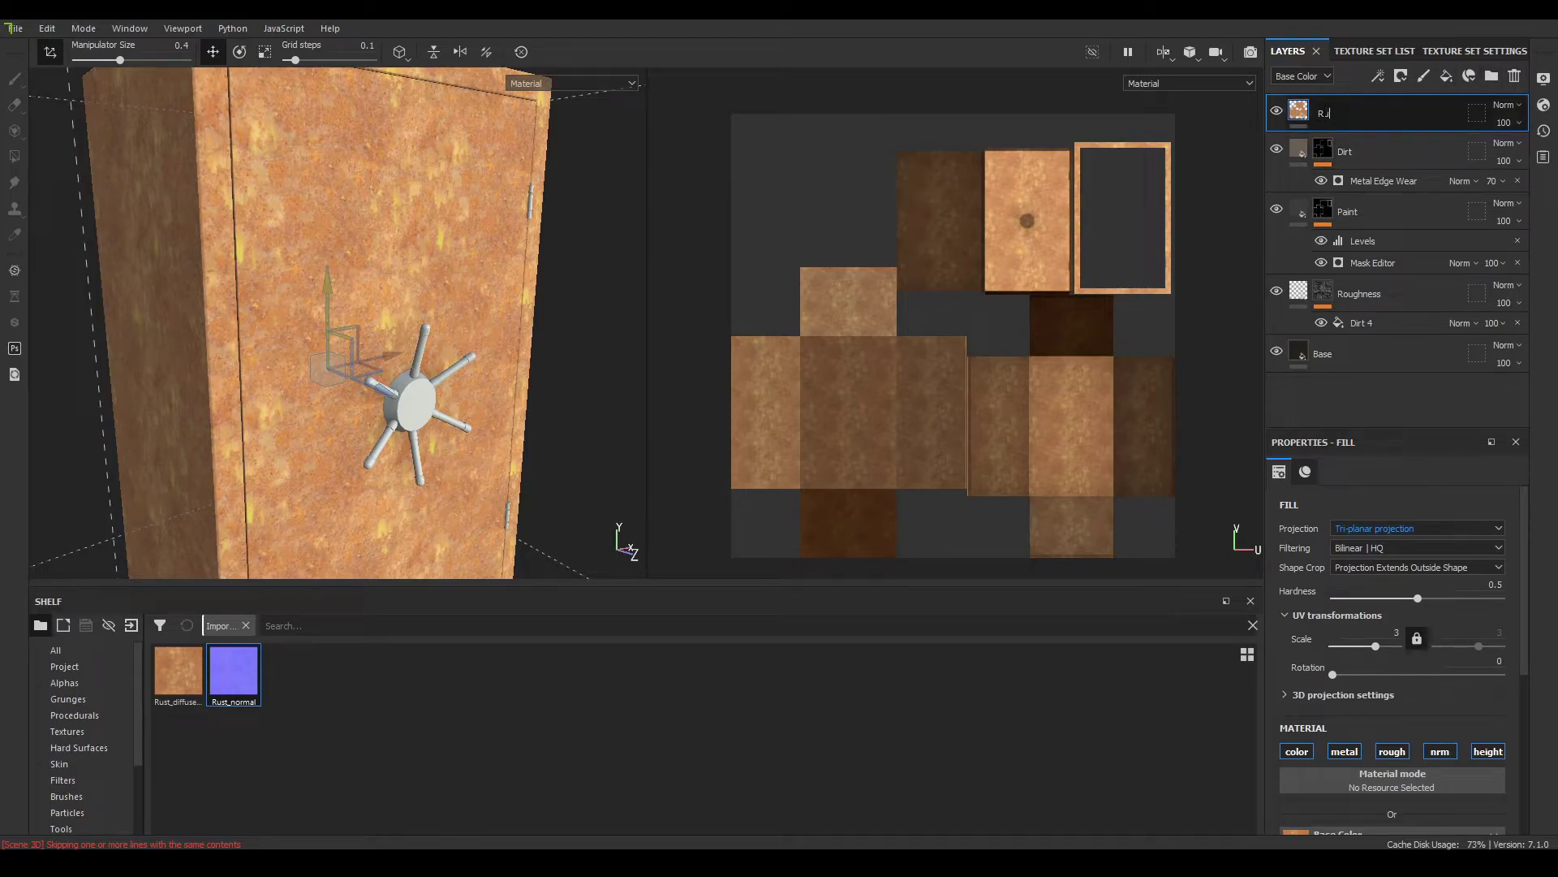
key(BackSpace)
key(Return)
Add an HSL Perceptive filter to the Rust layer
right_click(1326, 117)
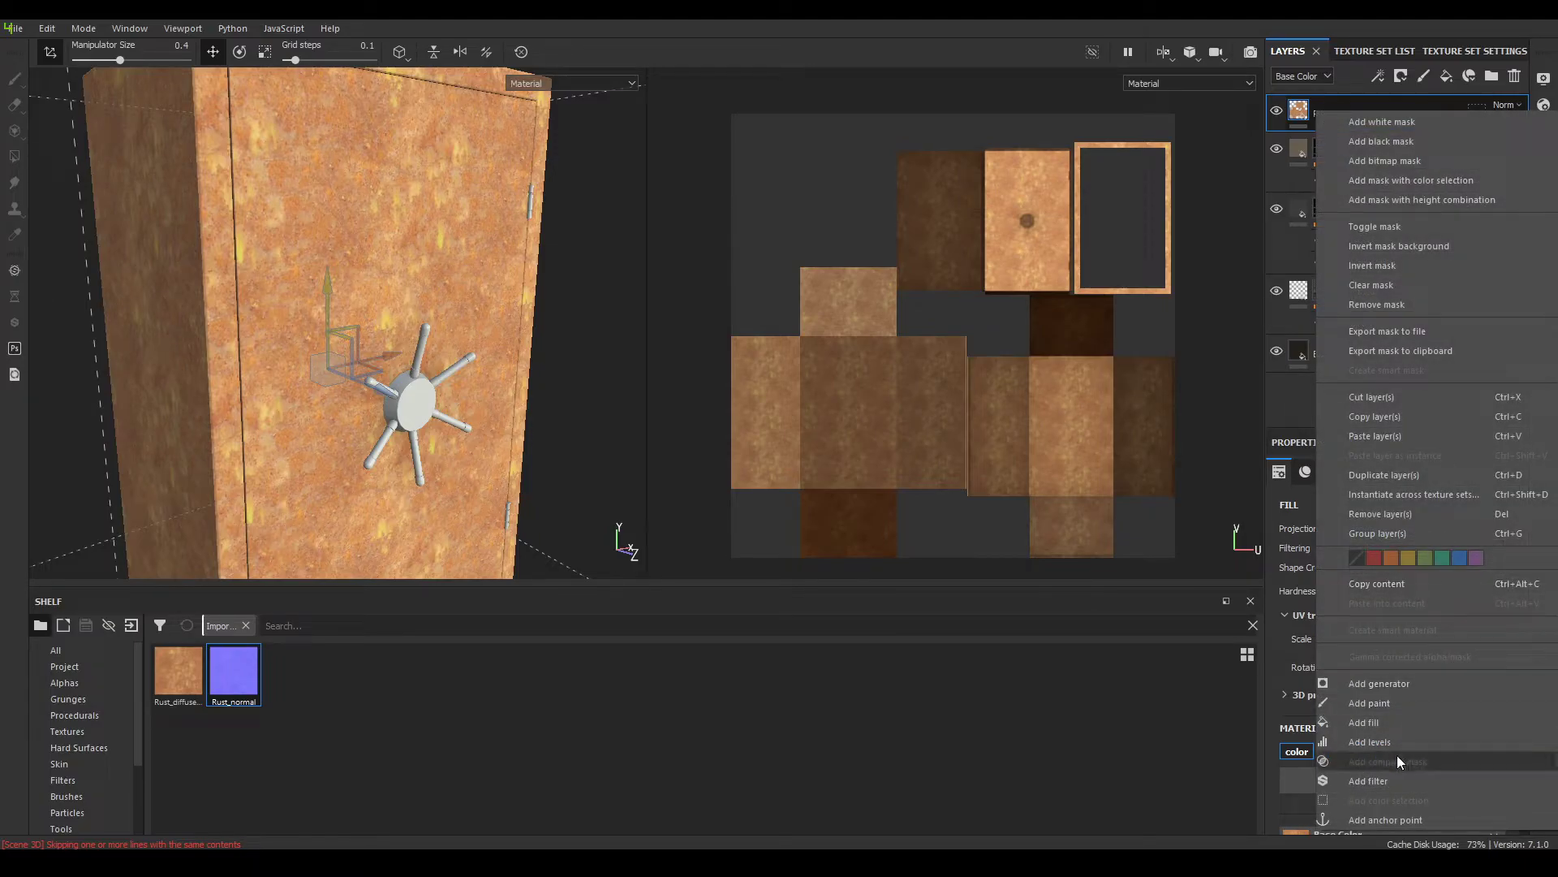
click(1396, 777)
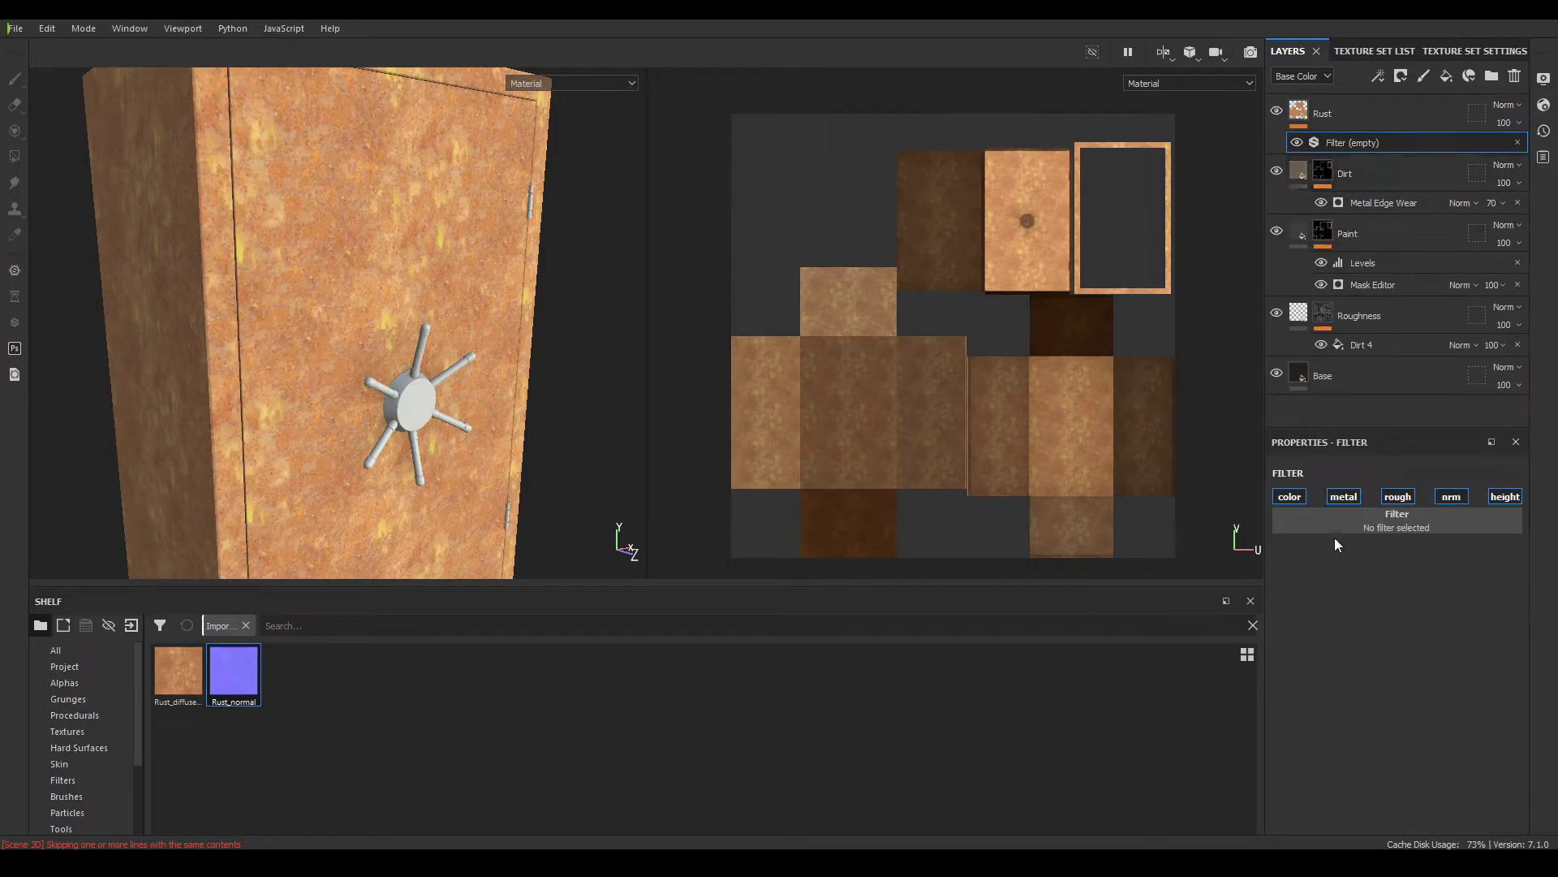
click(1355, 529)
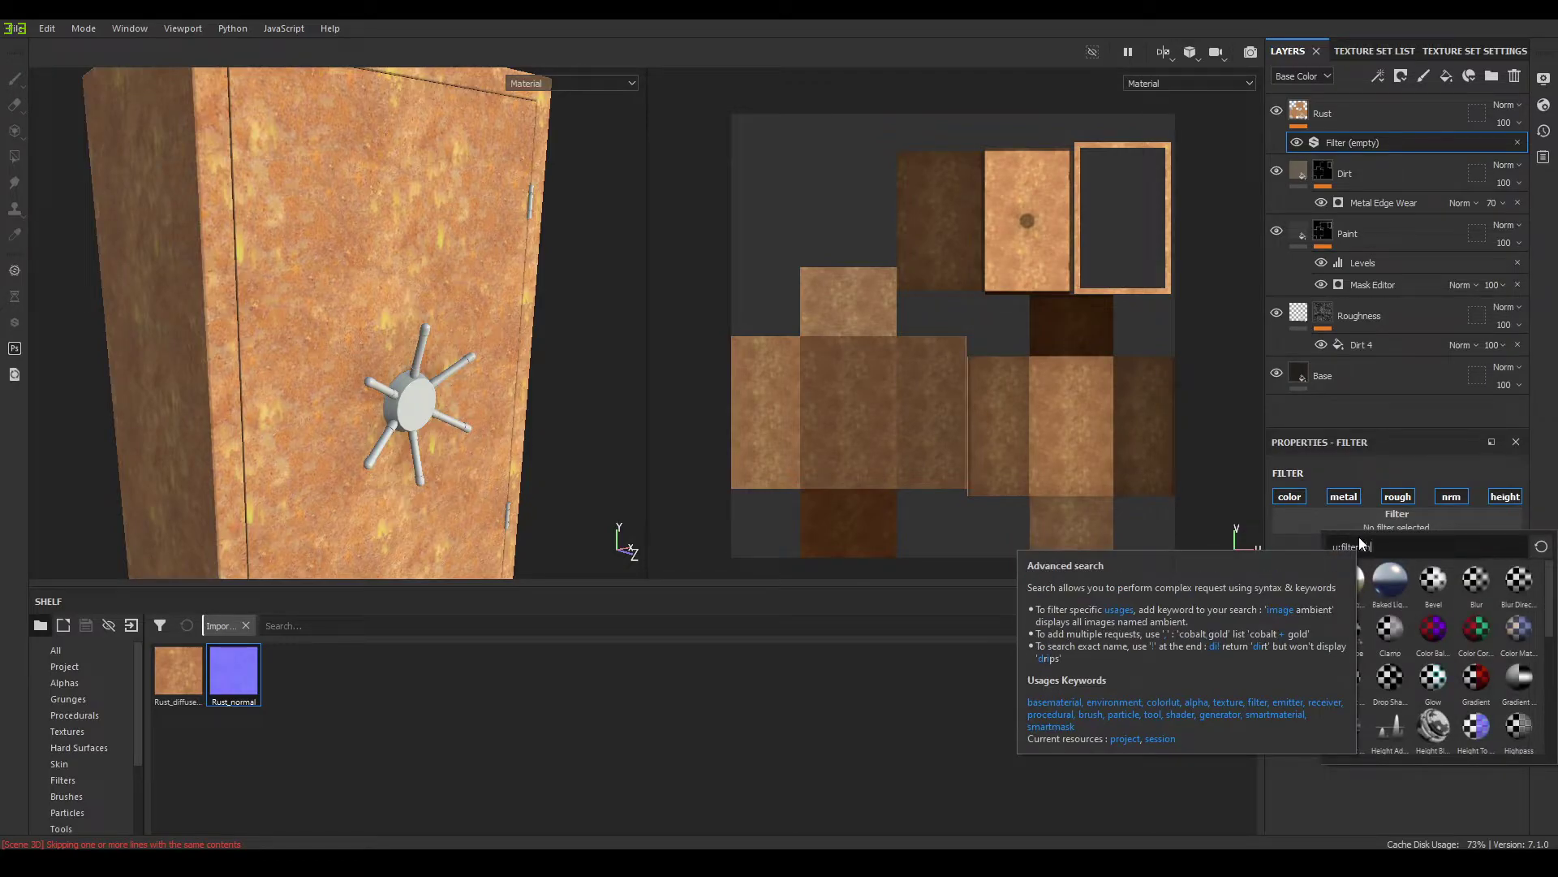
text(hsl)
click(1351, 591)
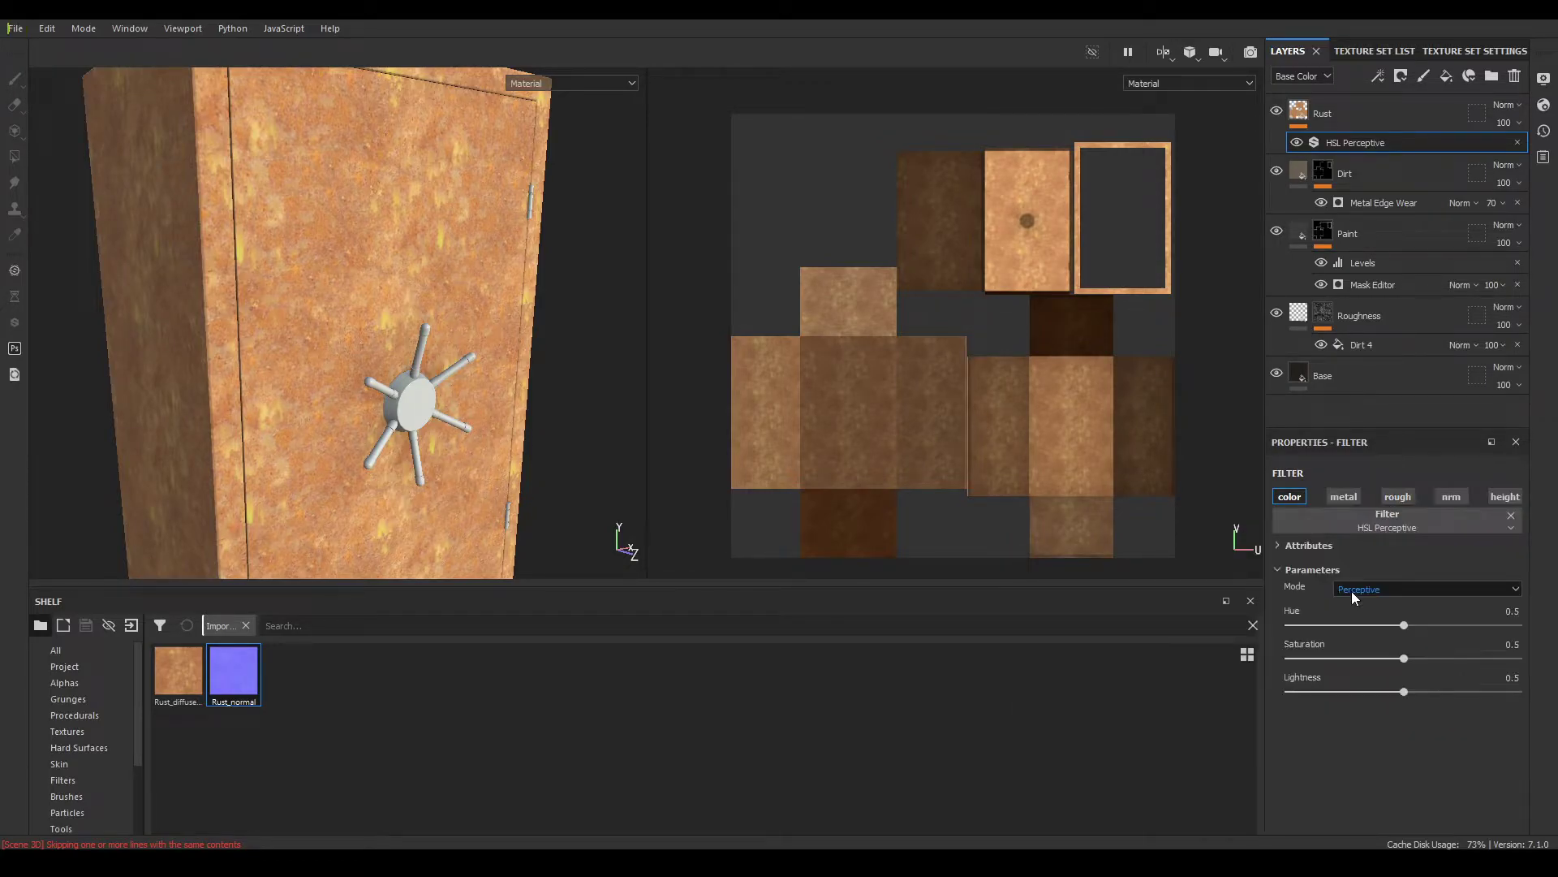
Reduce the HSL Perceptive filter's saturation to about 0.406 and its lightness to about 0.313
alt+drag(342, 236, 456, 349)
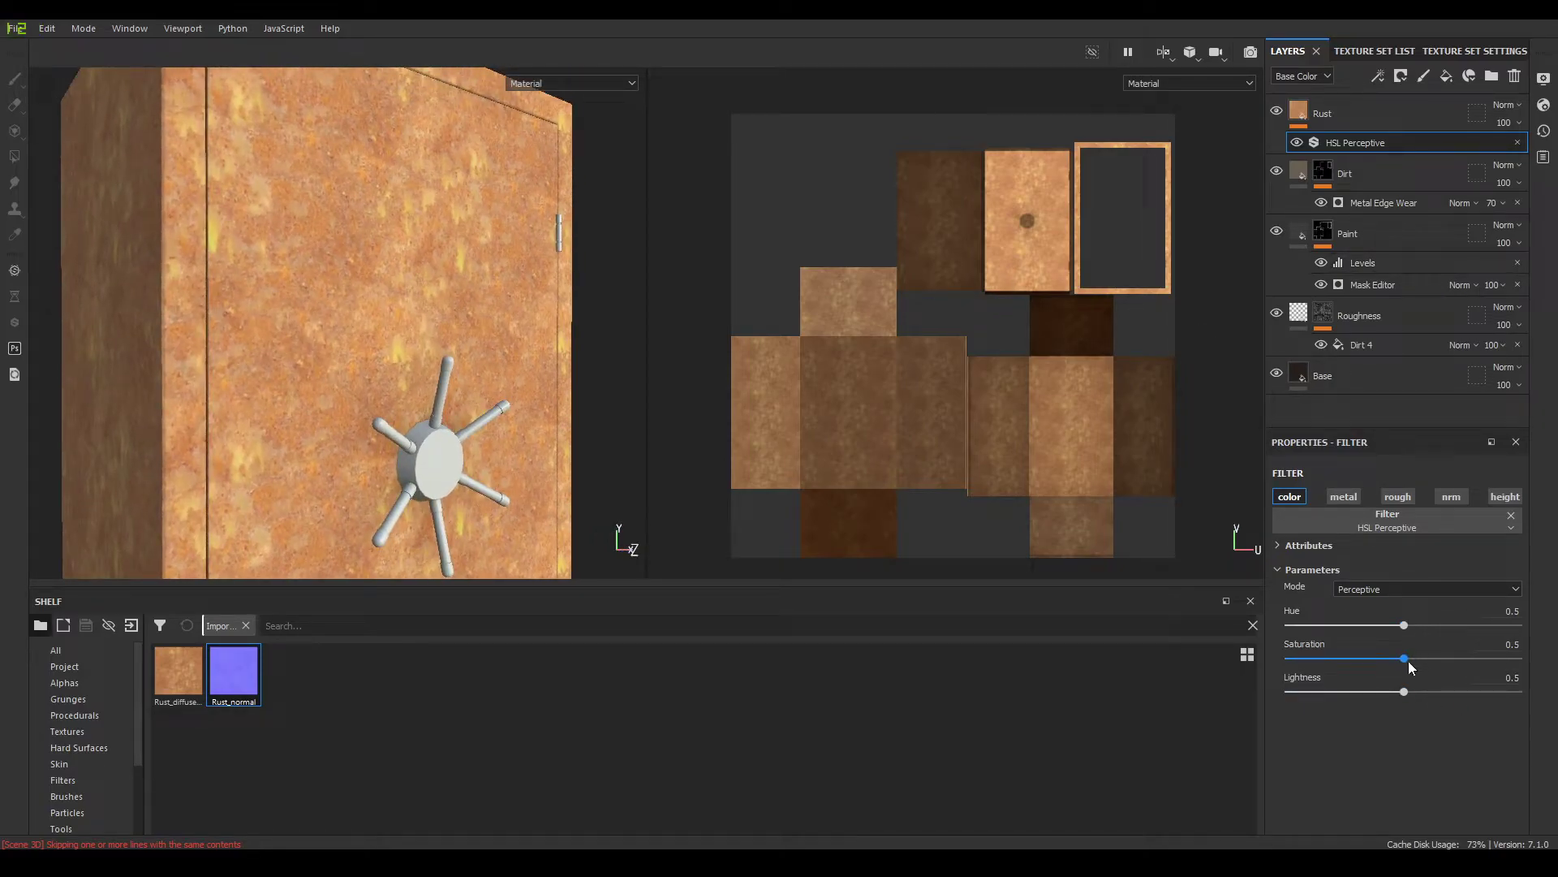
drag(1407, 661, 1384, 661)
drag(1404, 691, 1370, 698)
drag(1350, 698, 1360, 702)
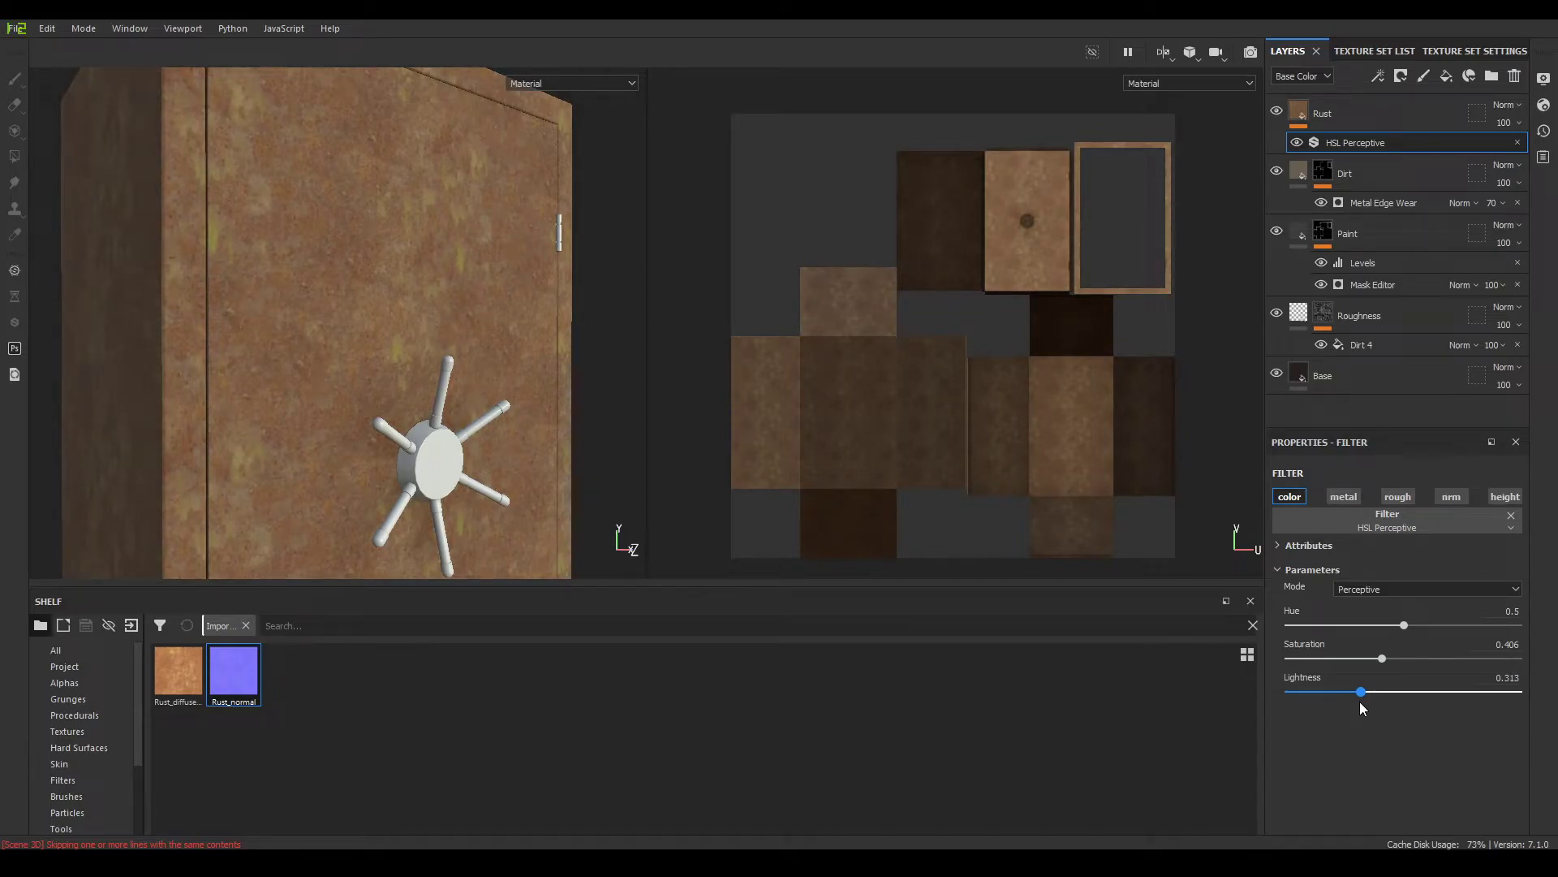
Lower the HSL Perceptive filter's lightness on the Rust layer to about 0.302
drag(1360, 701, 1357, 703)
alt+drag(466, 370, 371, 302)
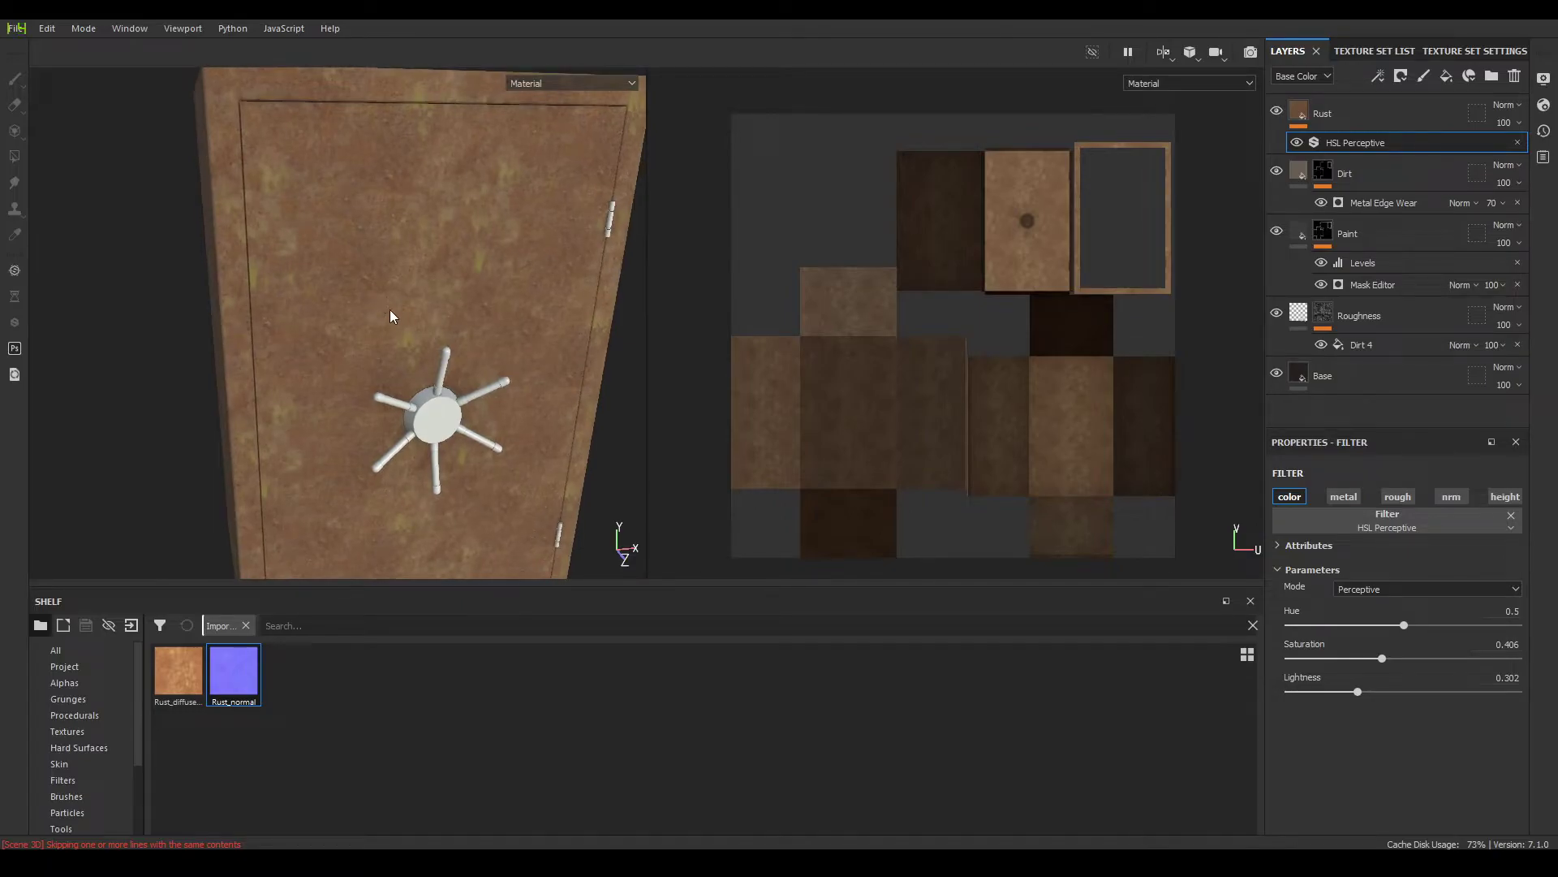
Add a black mask to the Rust layer and drive it with a Metal Edge Wear generator
click(1347, 113)
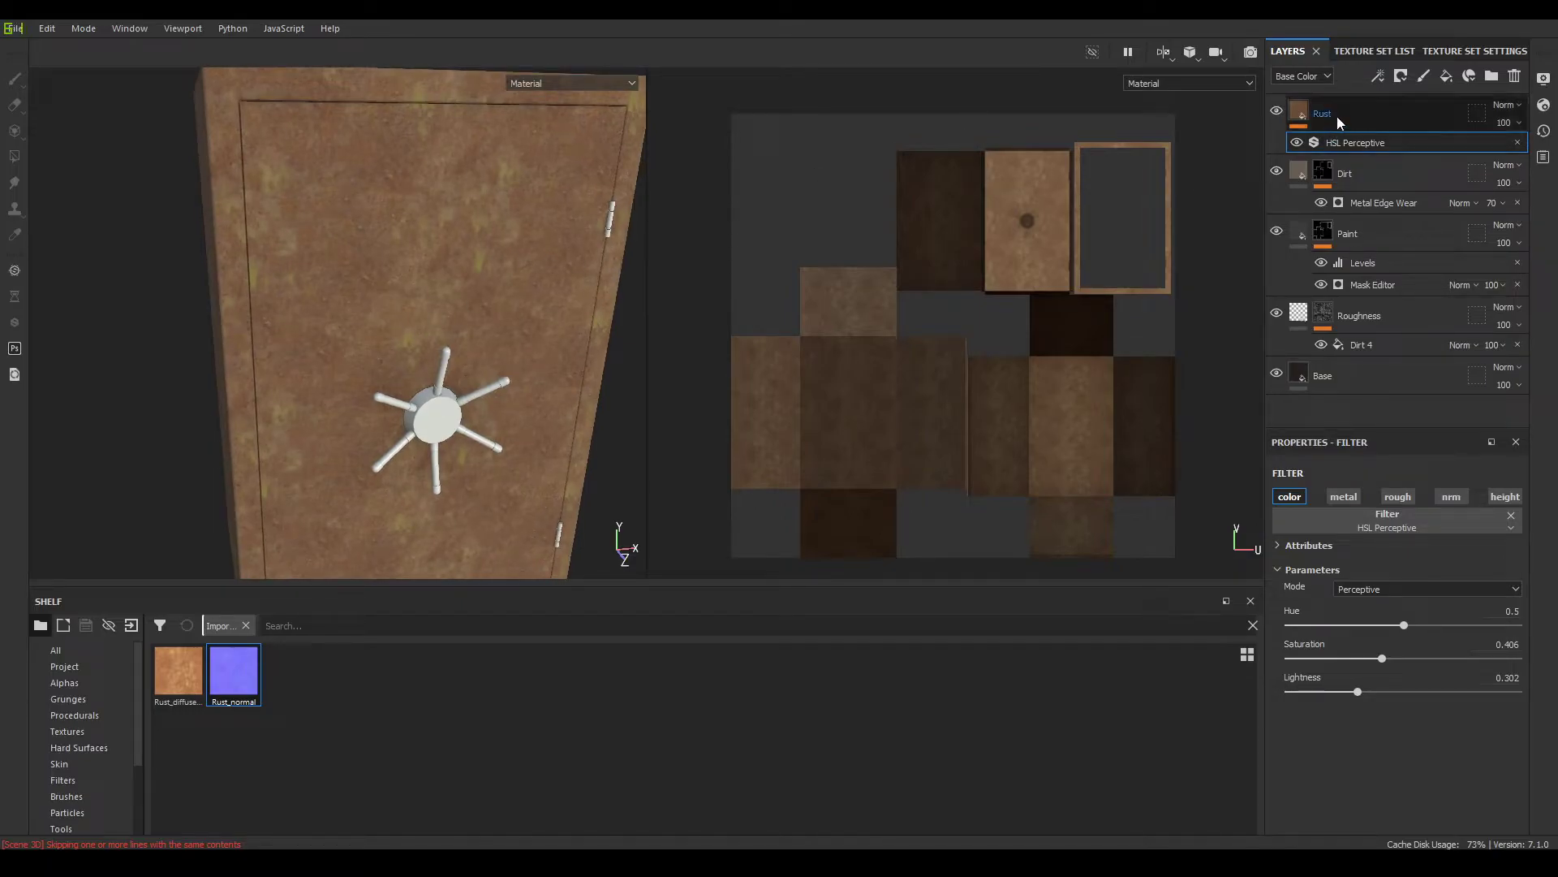
right_click(1347, 113)
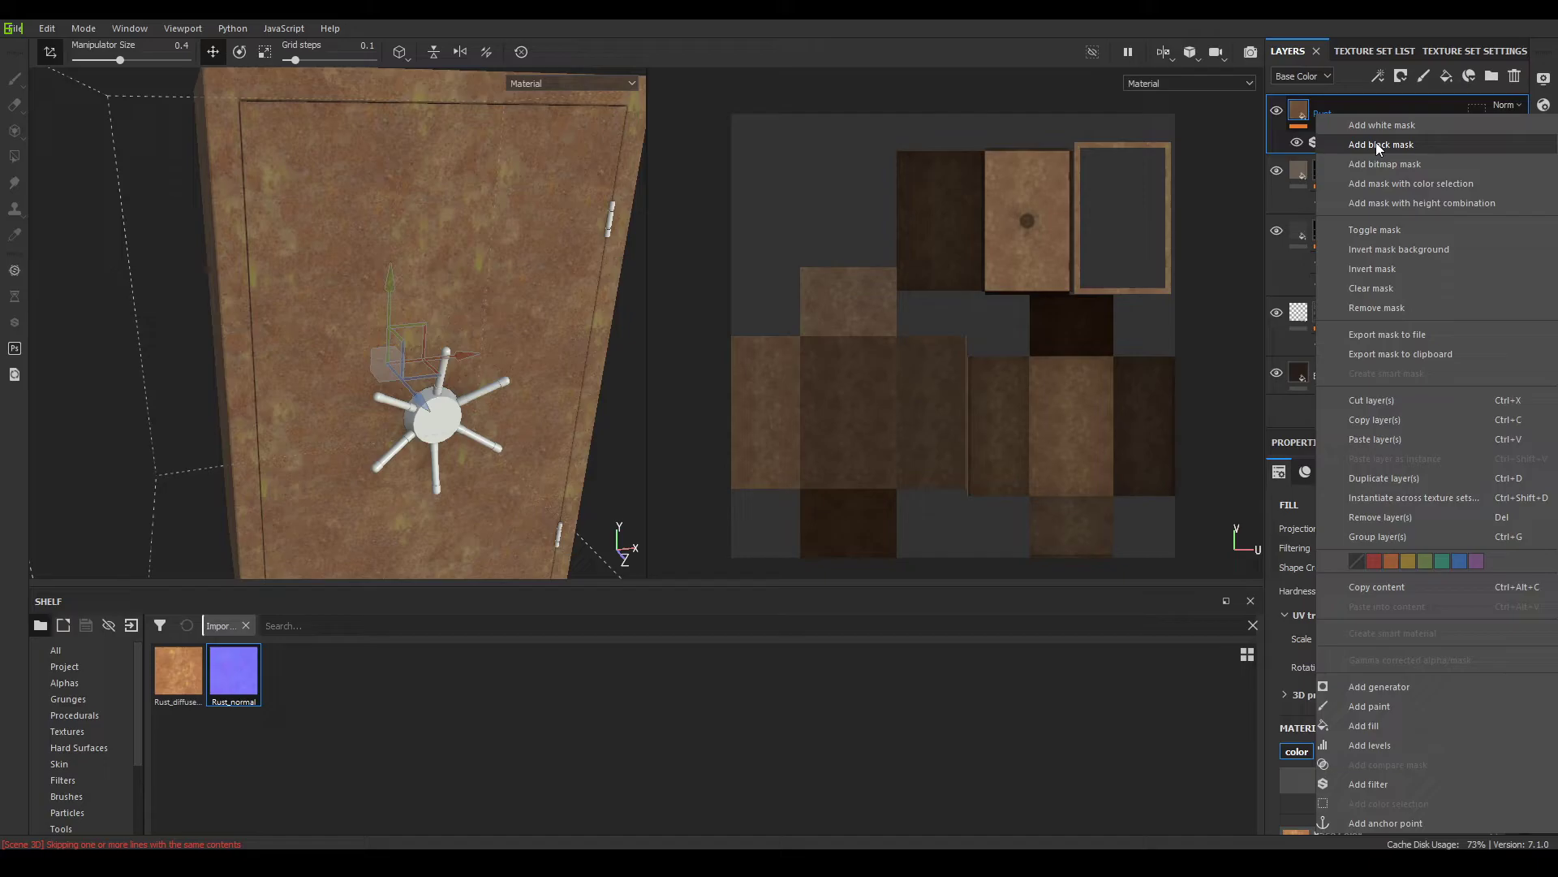
click(1376, 143)
right_click(1376, 142)
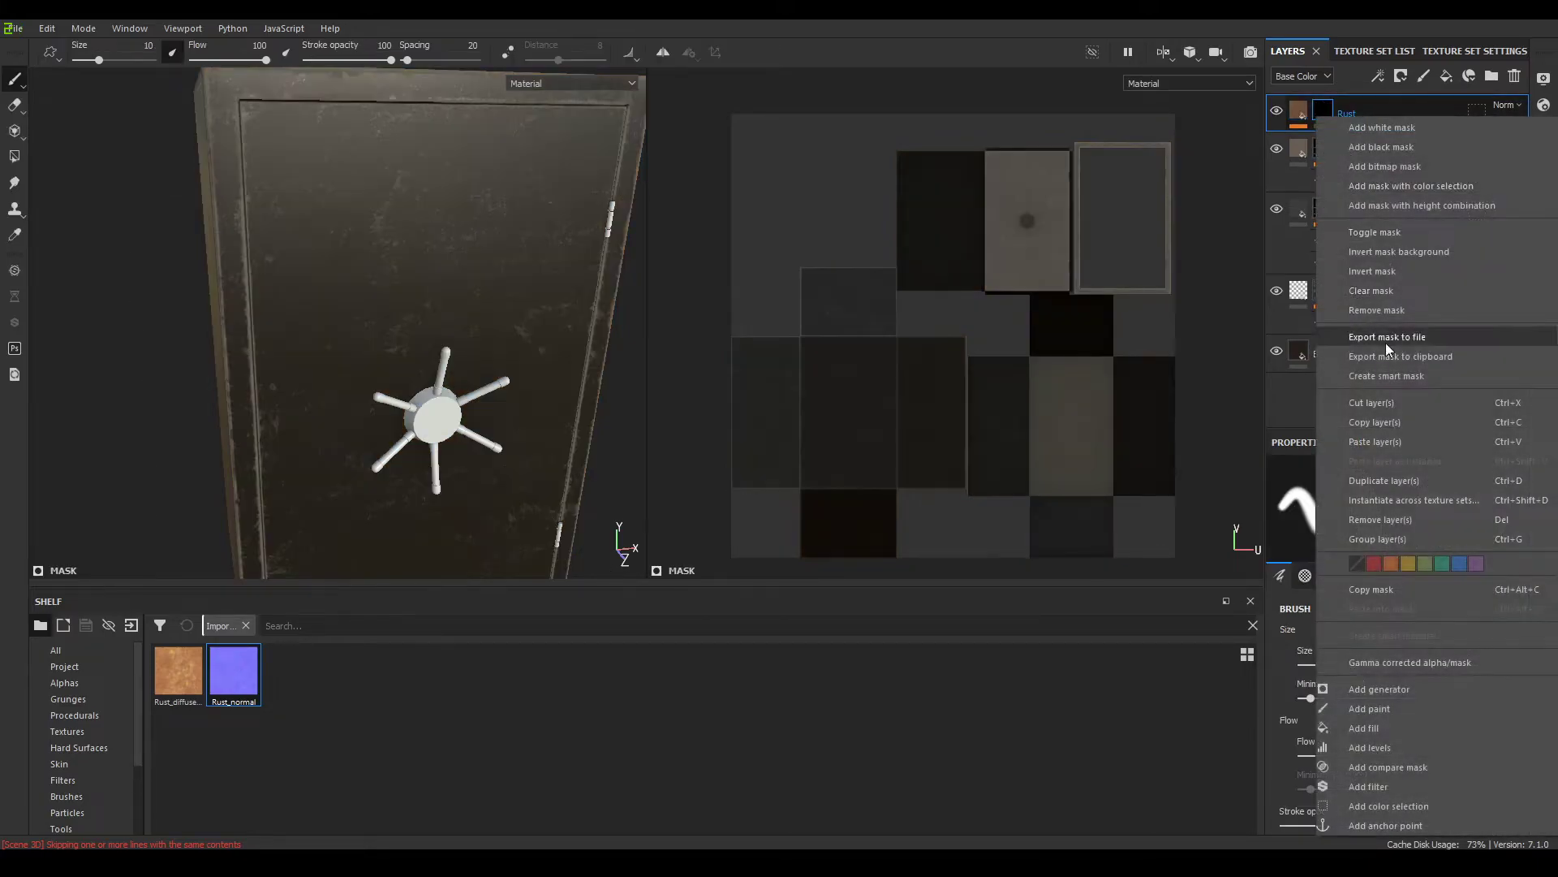
click(1410, 706)
click(1415, 510)
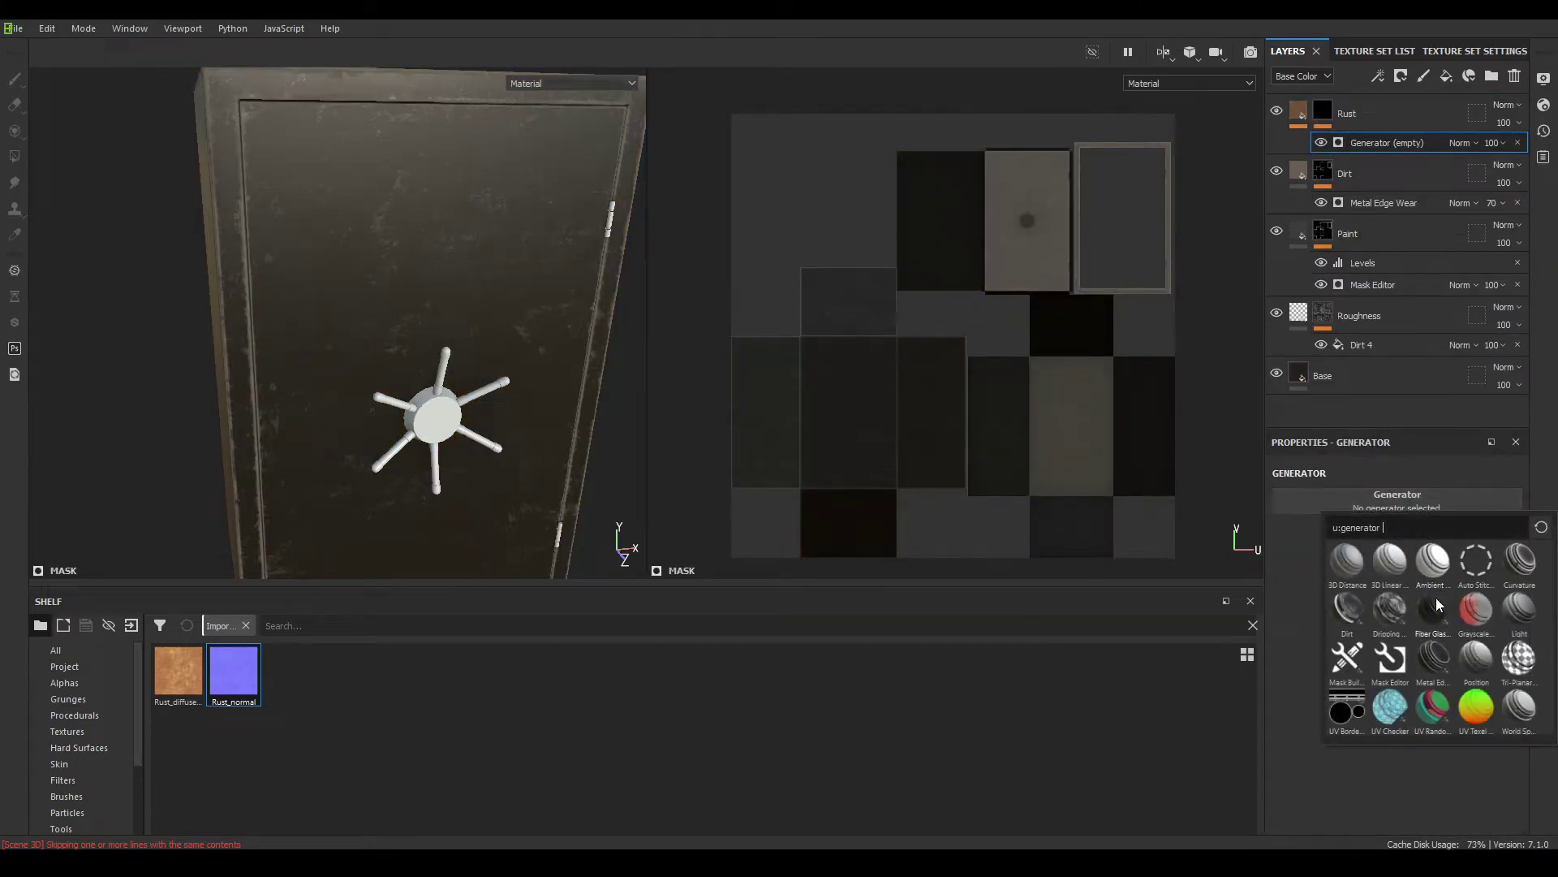
click(1438, 665)
Set the Metal Edge Wear generator's Wear Contrast to 0.6 and enable Use Triplanar on the Rust mask
mouse_move(487, 384)
alt+mouse_down()
mouse_move(522, 493)
mouse_move(442, 404)
mouse_move(424, 439)
mouse_move(460, 378)
alt+mouse_up()
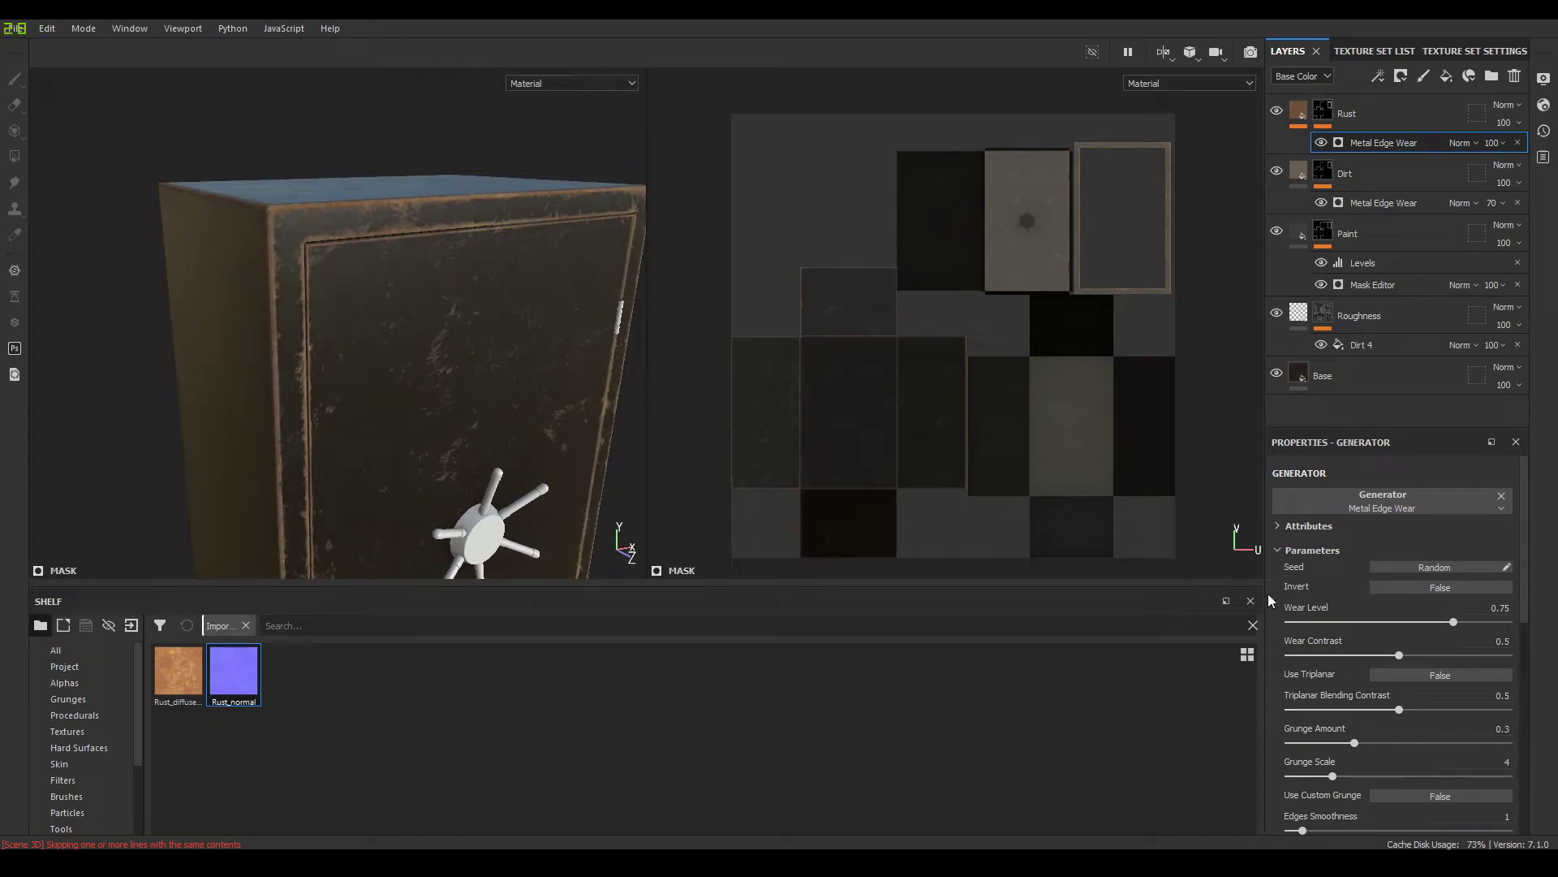
click(1491, 641)
text(0.6)
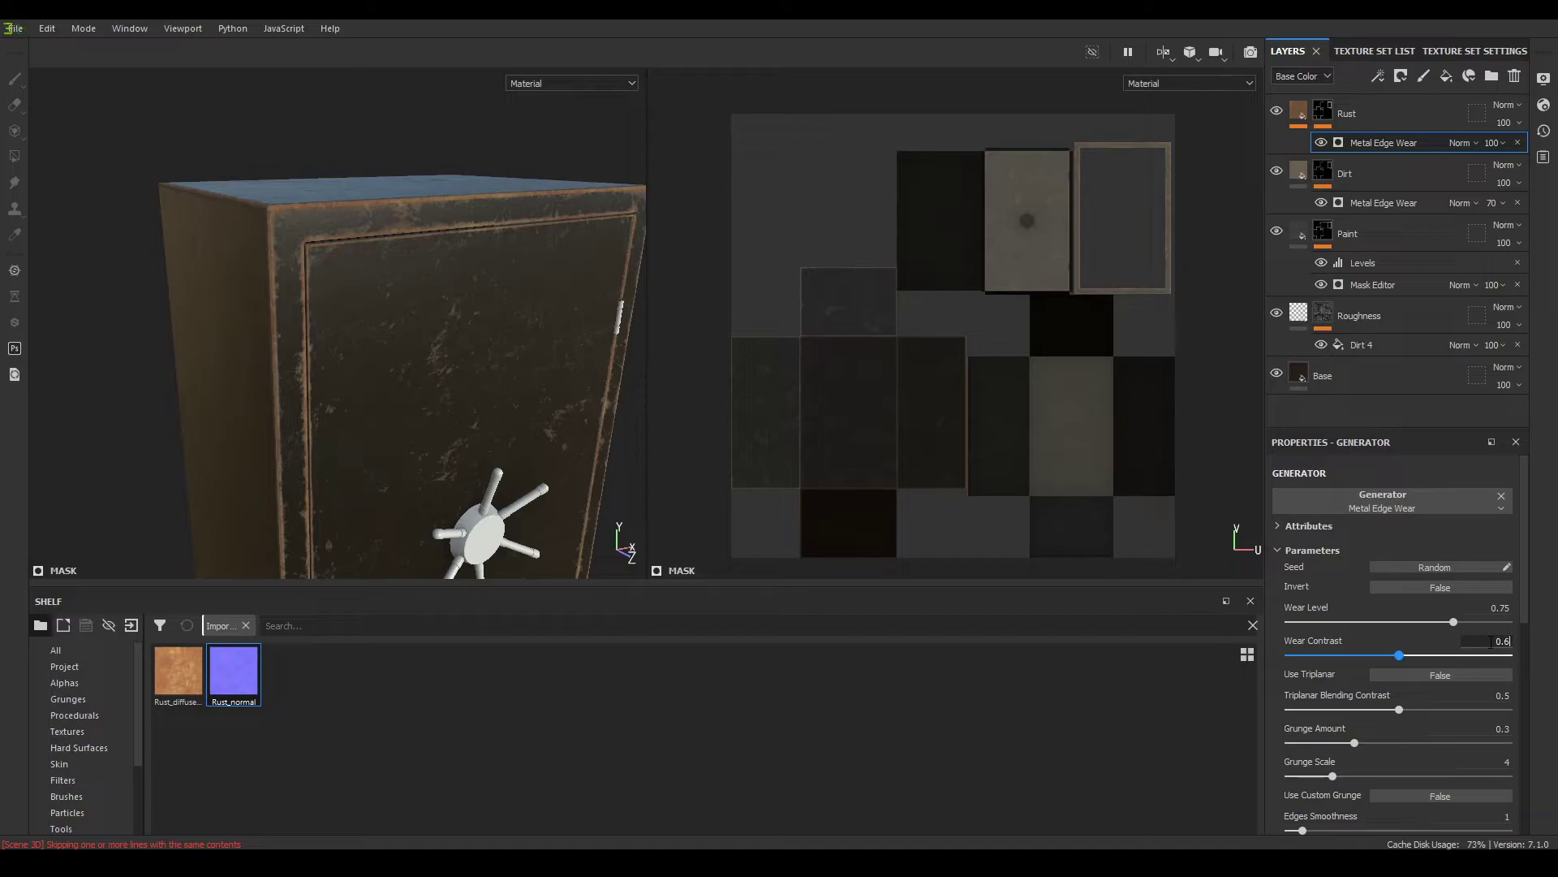
click(1447, 677)
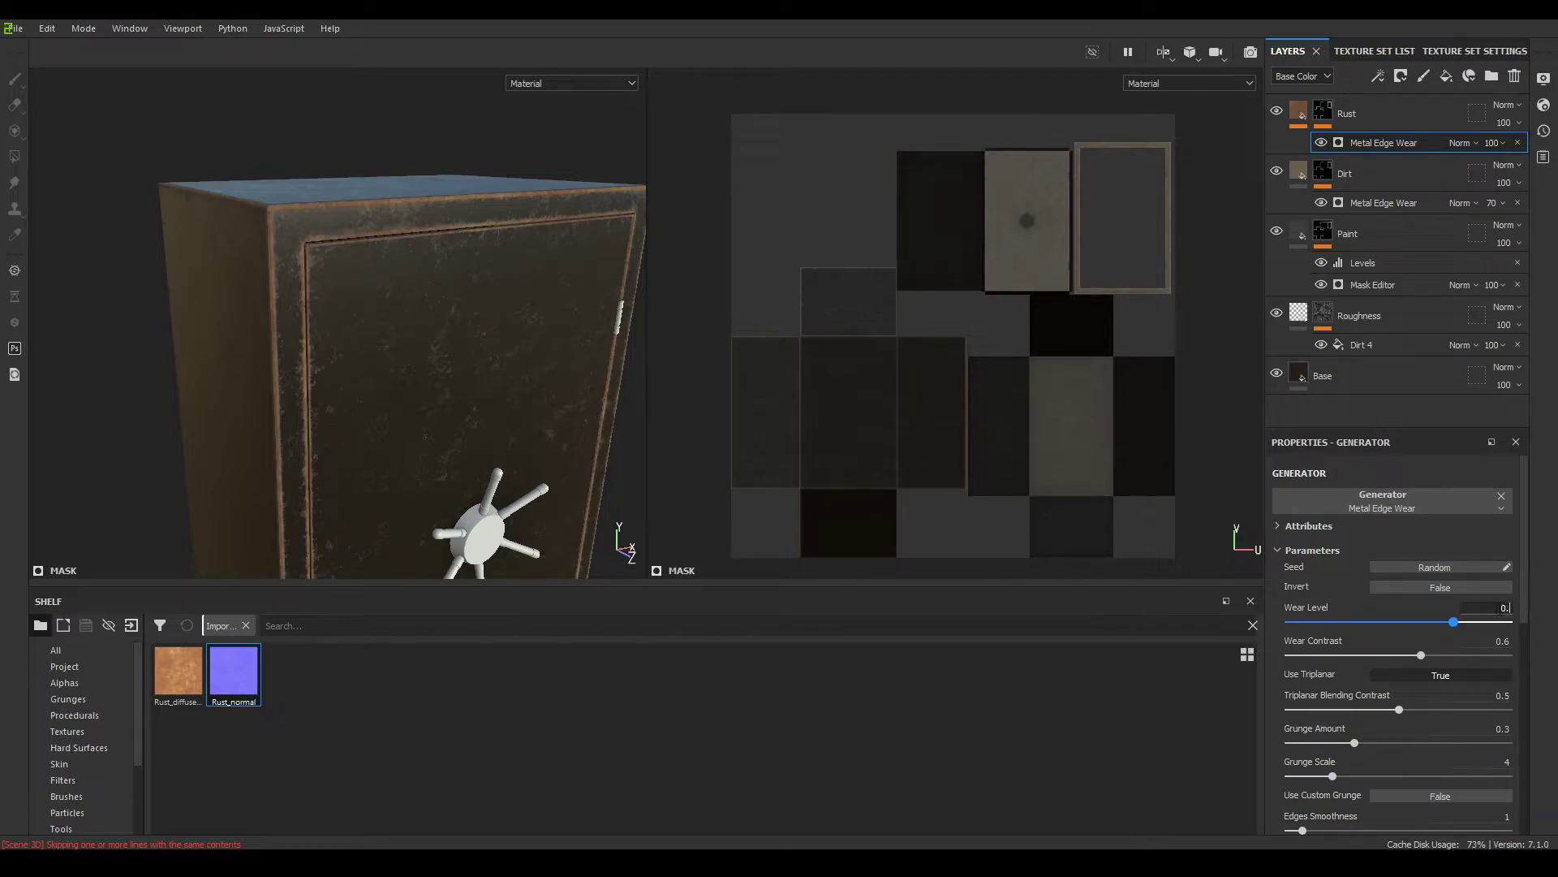
Set the Rust mask generator's Wear Level to 0.6 and check the edges around the vault
key(Return)
scroll(518, 445, up, 3)
alt+drag(517, 445, 345, 400)
click(1500, 607)
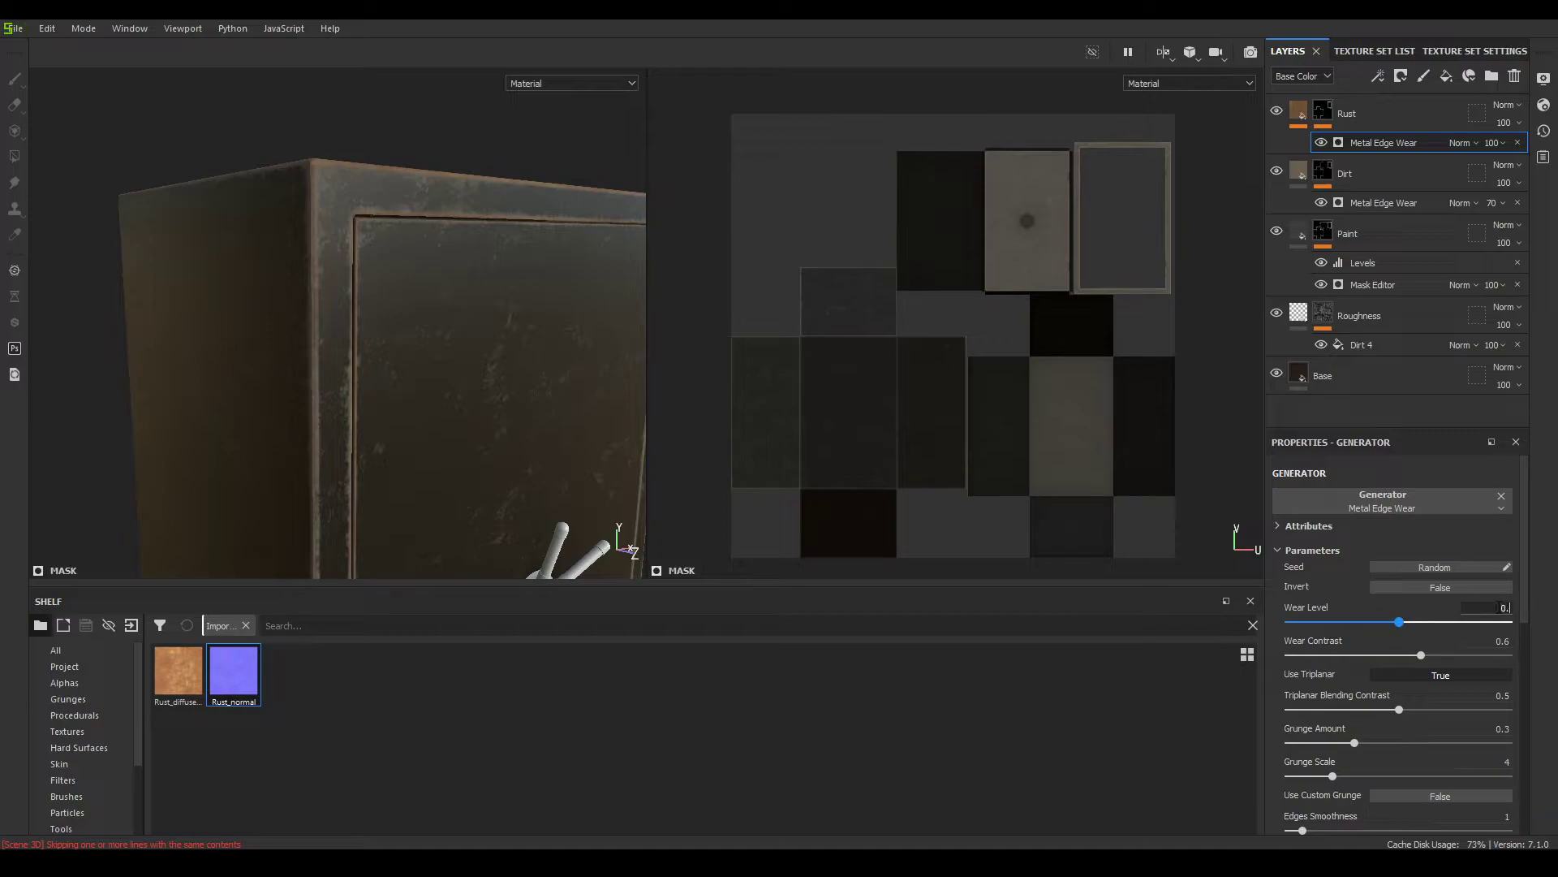
alt+right_drag(399, 229, 414, 105)
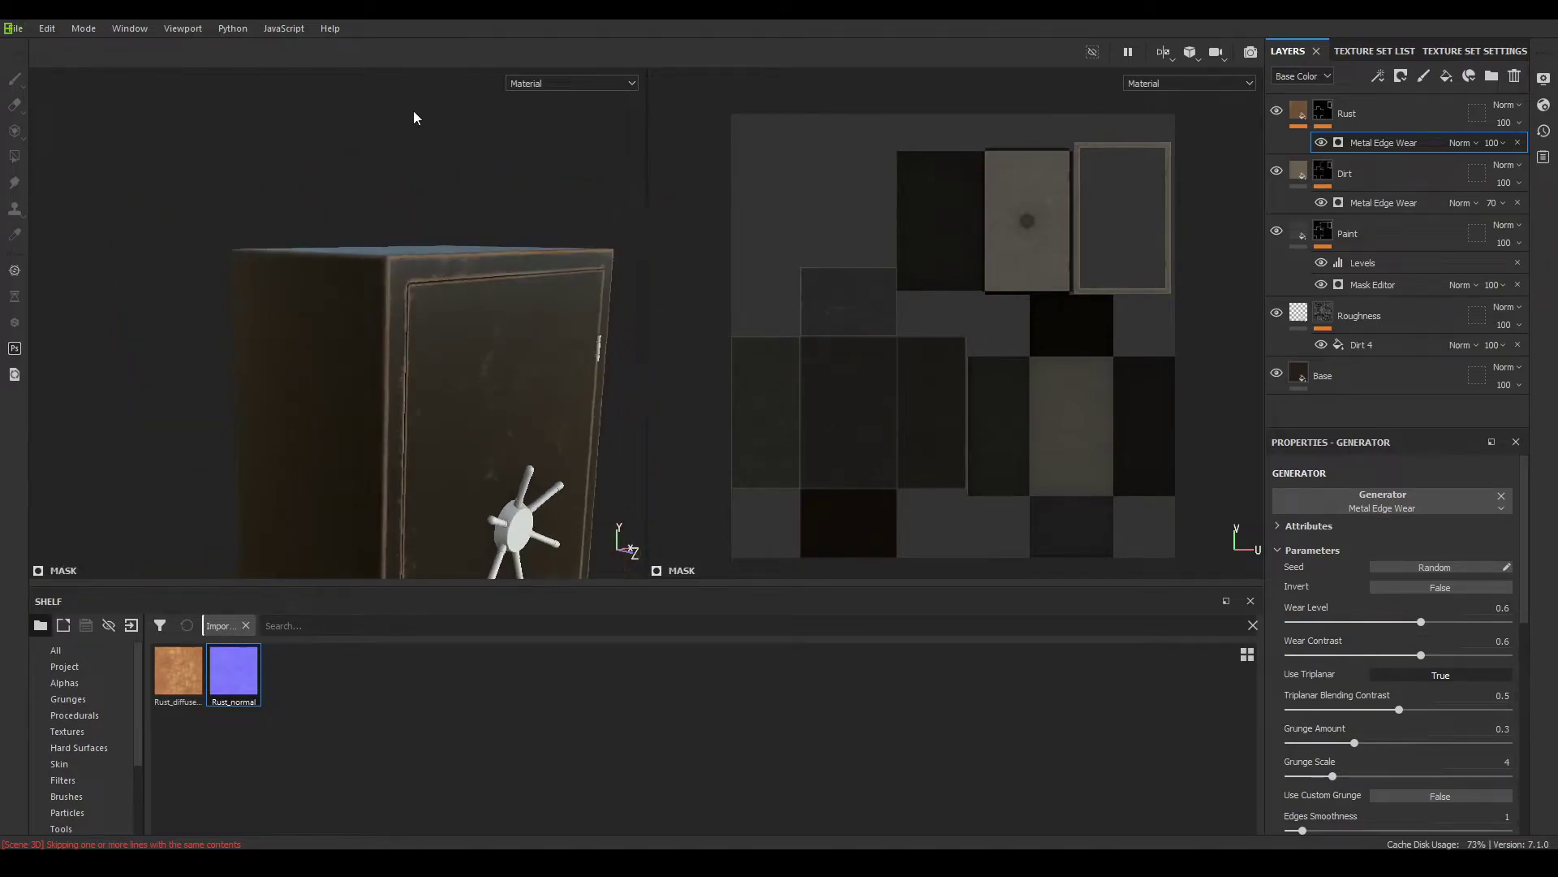
alt+drag(414, 105, 337, 196)
alt+right_drag(316, 168, 381, 304)
alt+drag(382, 305, 412, 252)
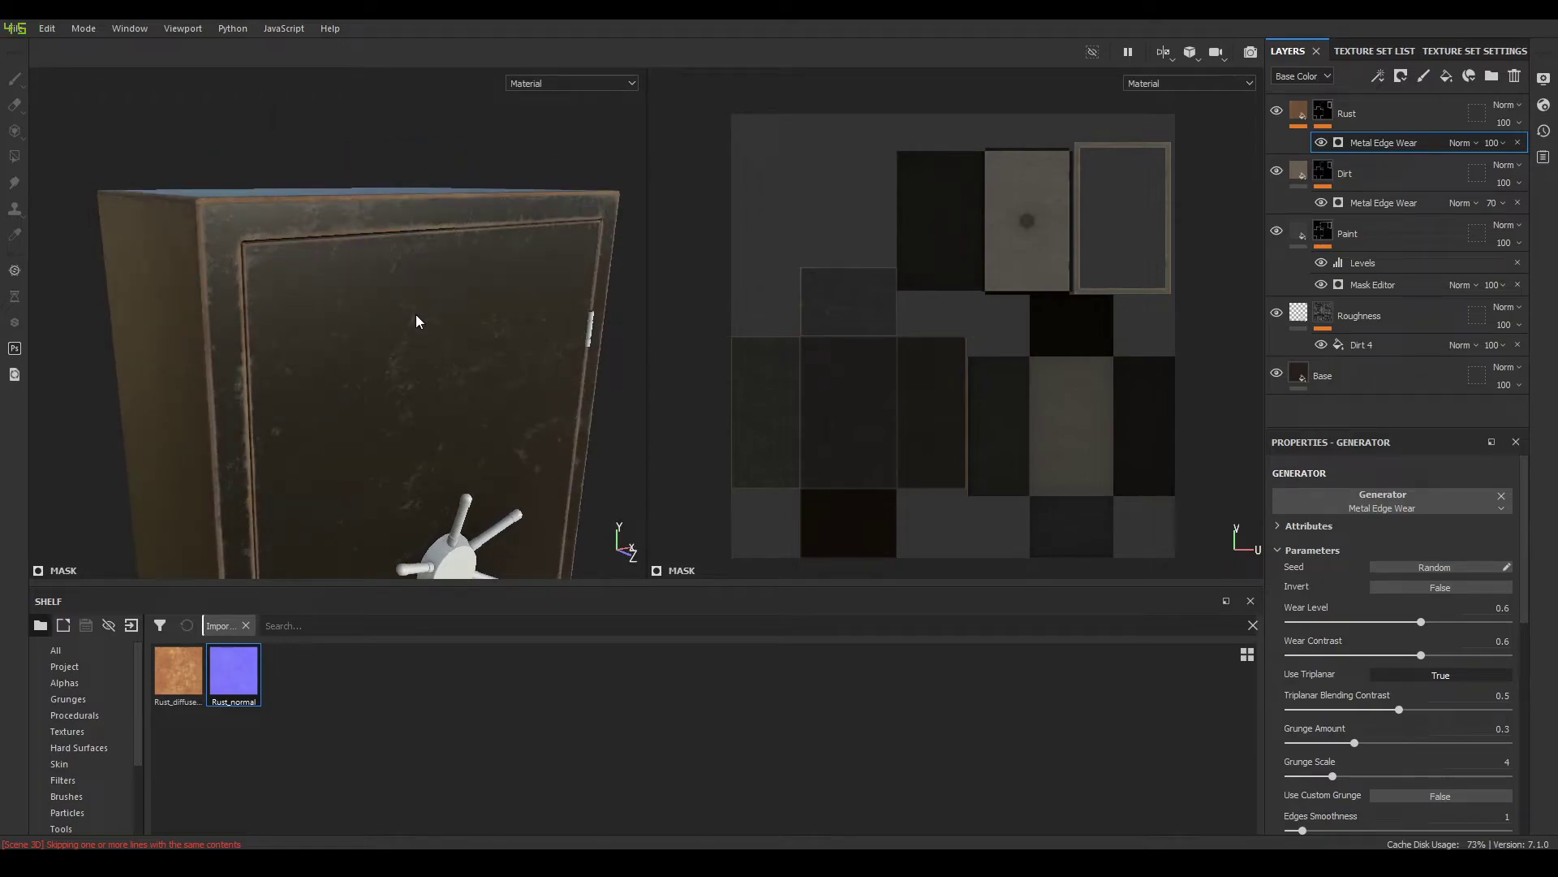
mouse_move(408, 313)
alt+mouse_down()
mouse_move(358, 326)
mouse_move(333, 313)
mouse_move(357, 298)
mouse_move(390, 338)
alt+mouse_up()
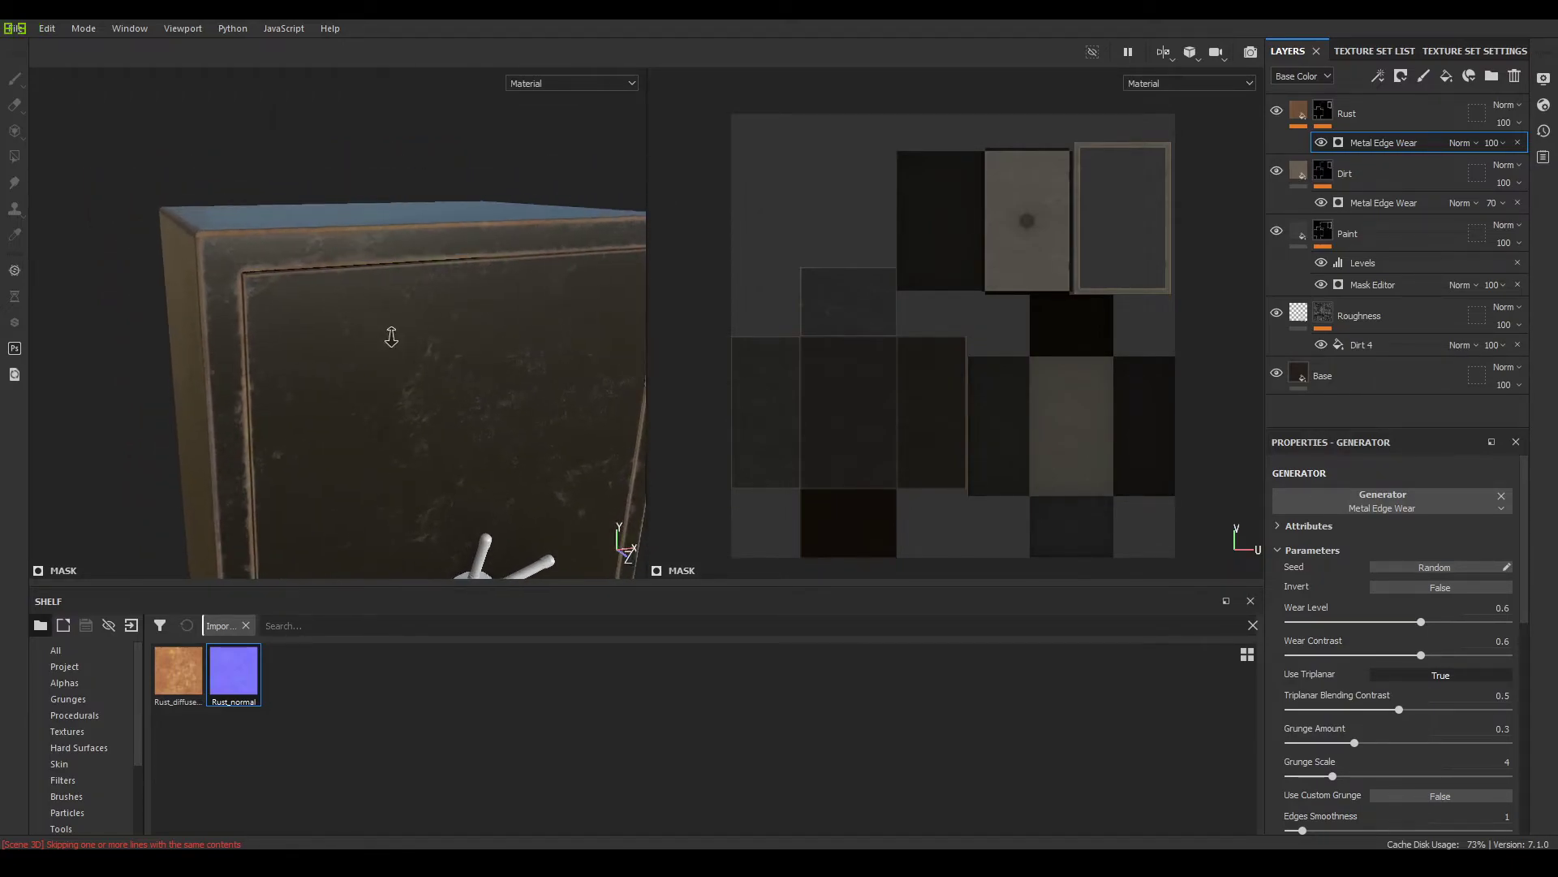
Add a paint effect to the Rust mask and choose the Dirt 1 brush
right_click(1419, 140)
click(1389, 362)
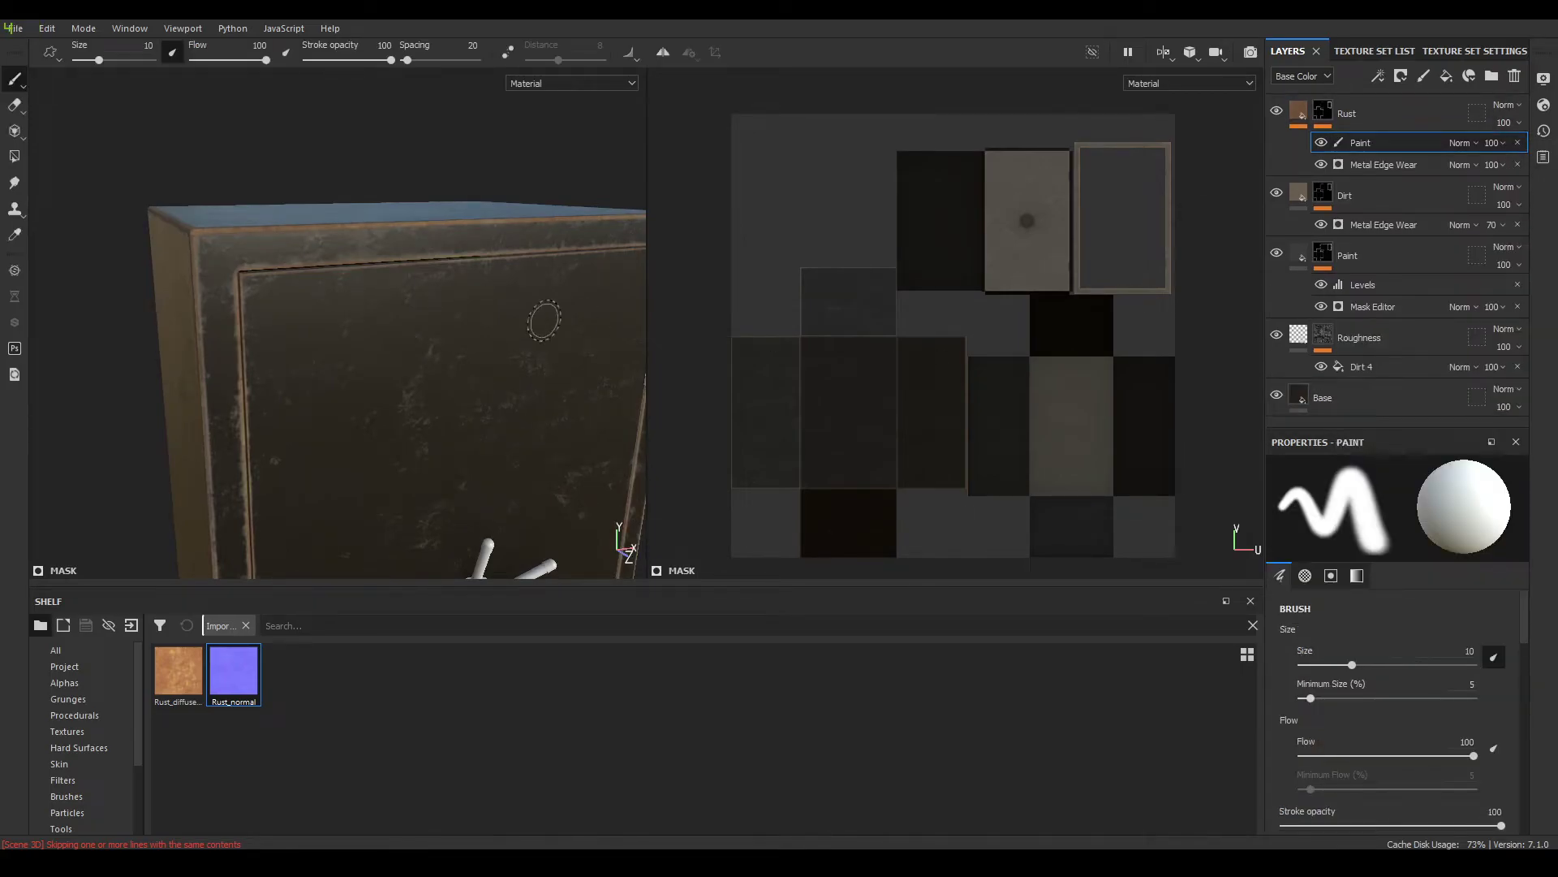
alt+drag(465, 267, 503, 276)
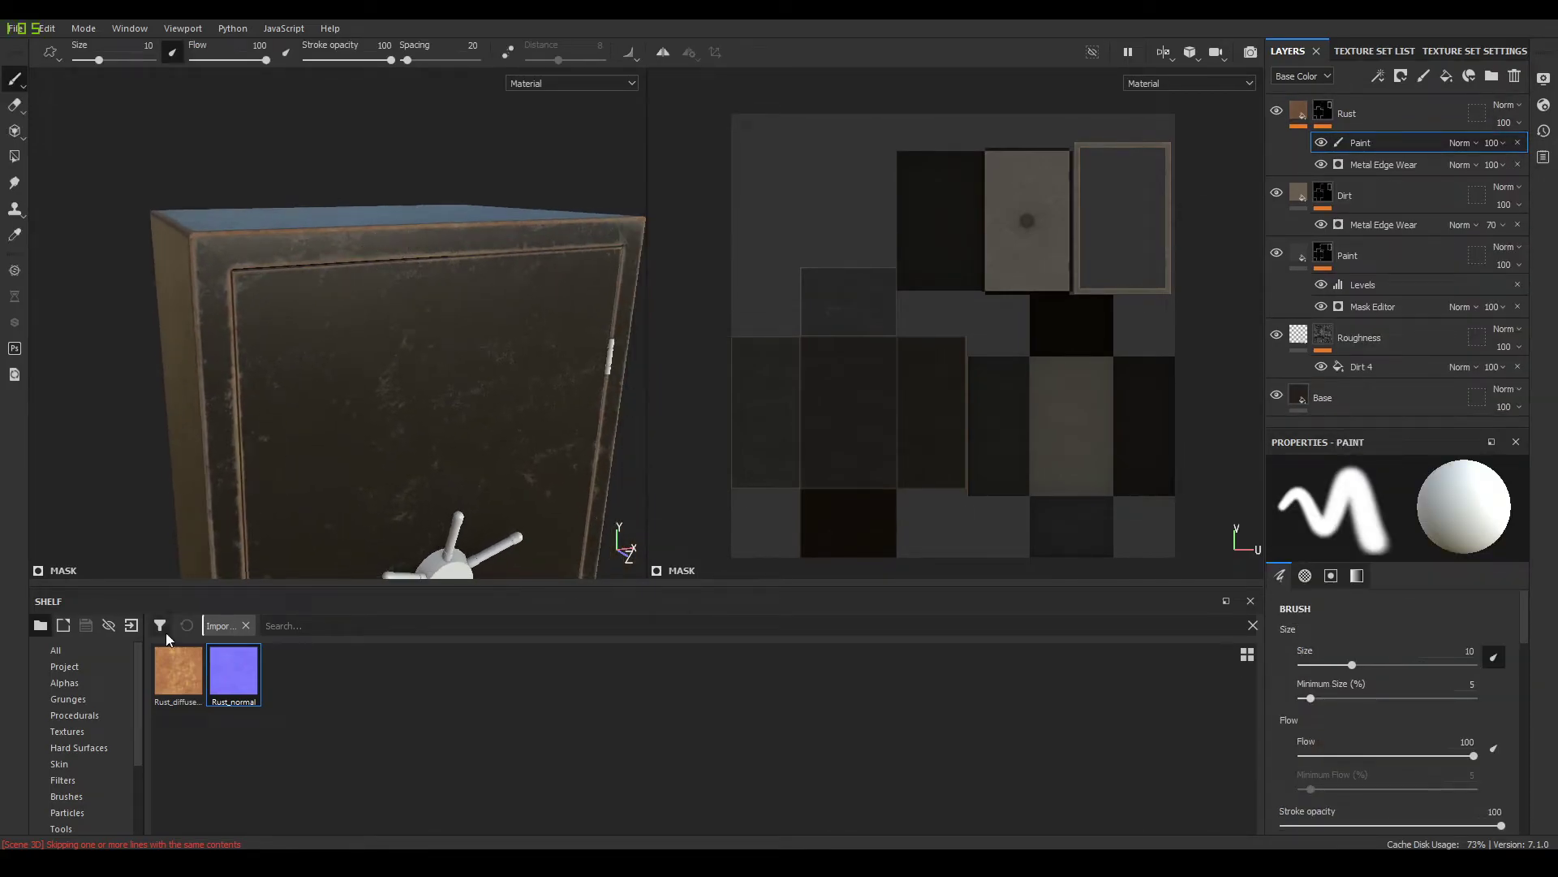
click(67, 796)
click(1099, 737)
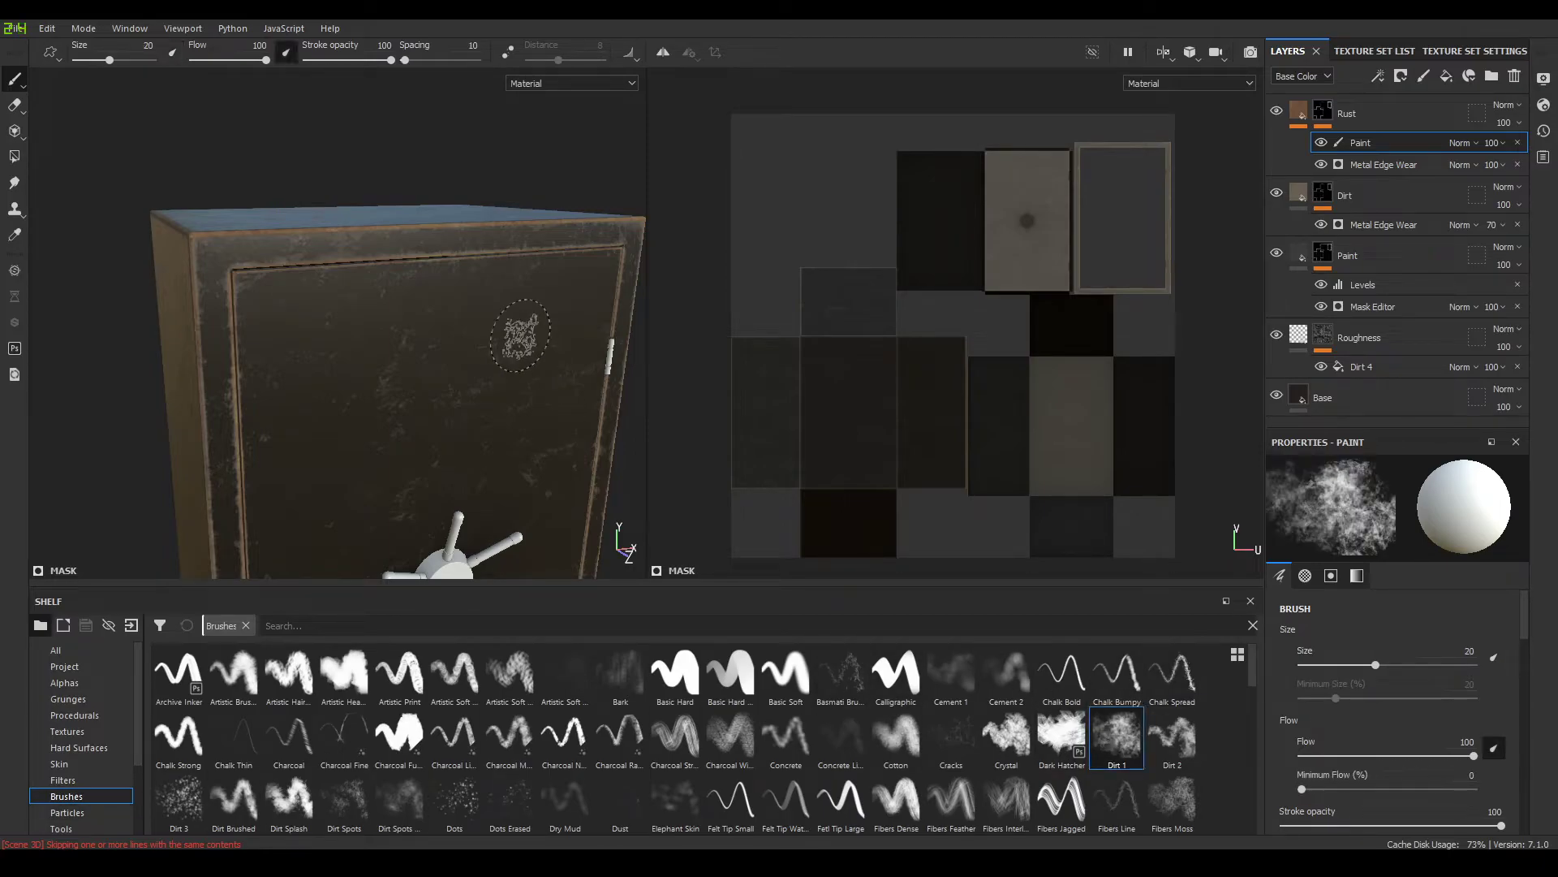
Reduce the brush size to about 9.43 and paint a straight rust stroke along the door's top seam
alt+shift+drag(521, 336, 466, 285)
alt+middle_drag(511, 385, 379, 363)
alt+right_drag(380, 363, 467, 417)
mouse_move(467, 417)
alt+middle_down()
mouse_move(470, 435)
mouse_move(558, 482)
alt+middle_up()
ctrl+right_drag(406, 332, 401, 332)
alt+middle_drag(401, 332, 337, 307)
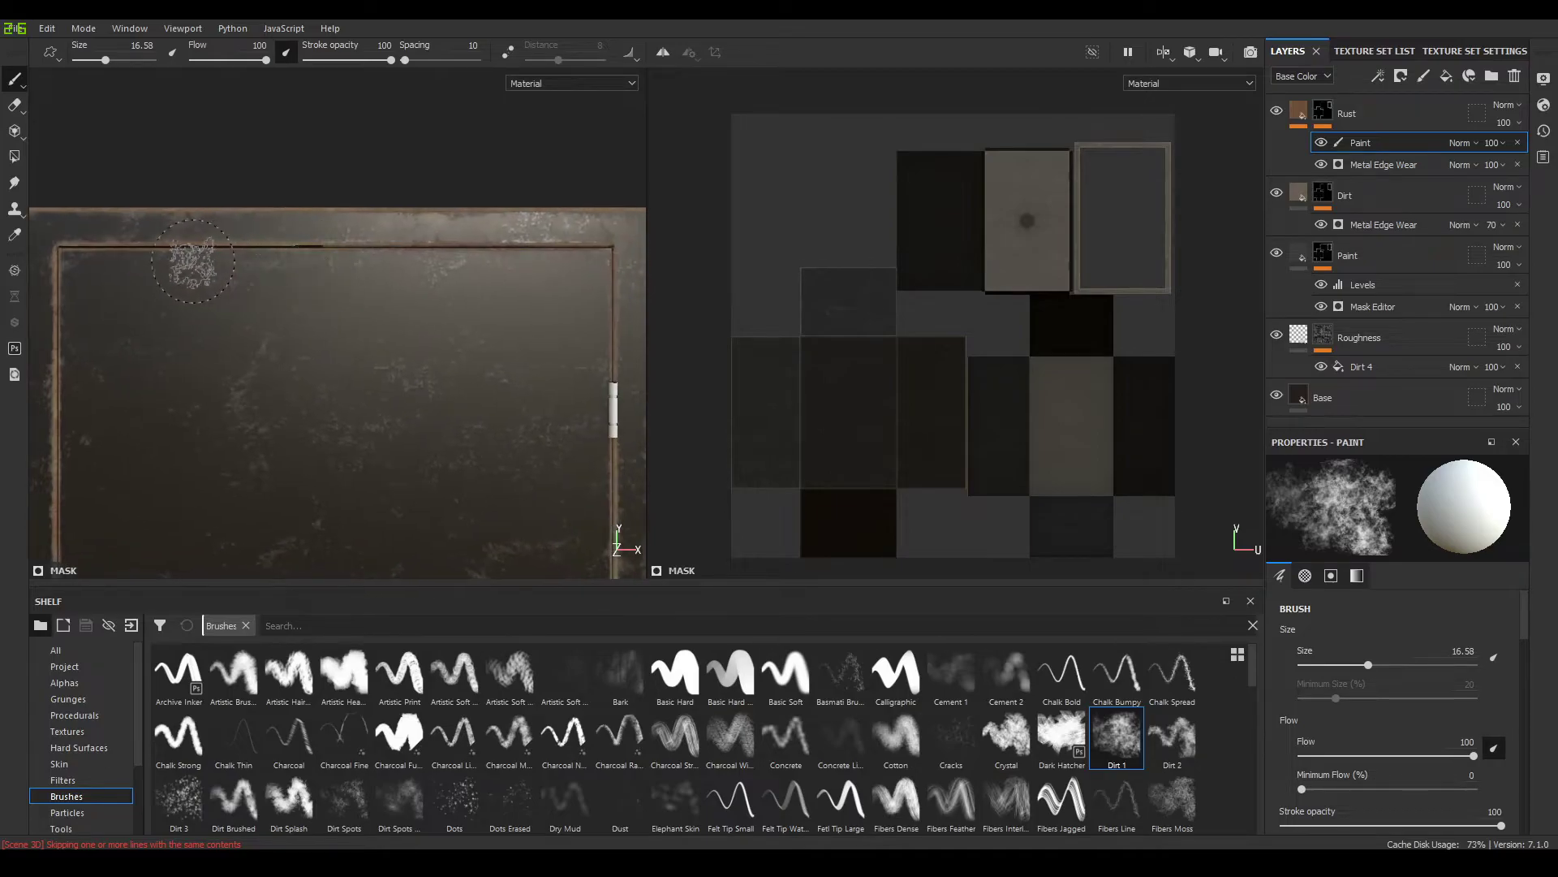
ctrl+right_drag(126, 244, 107, 247)
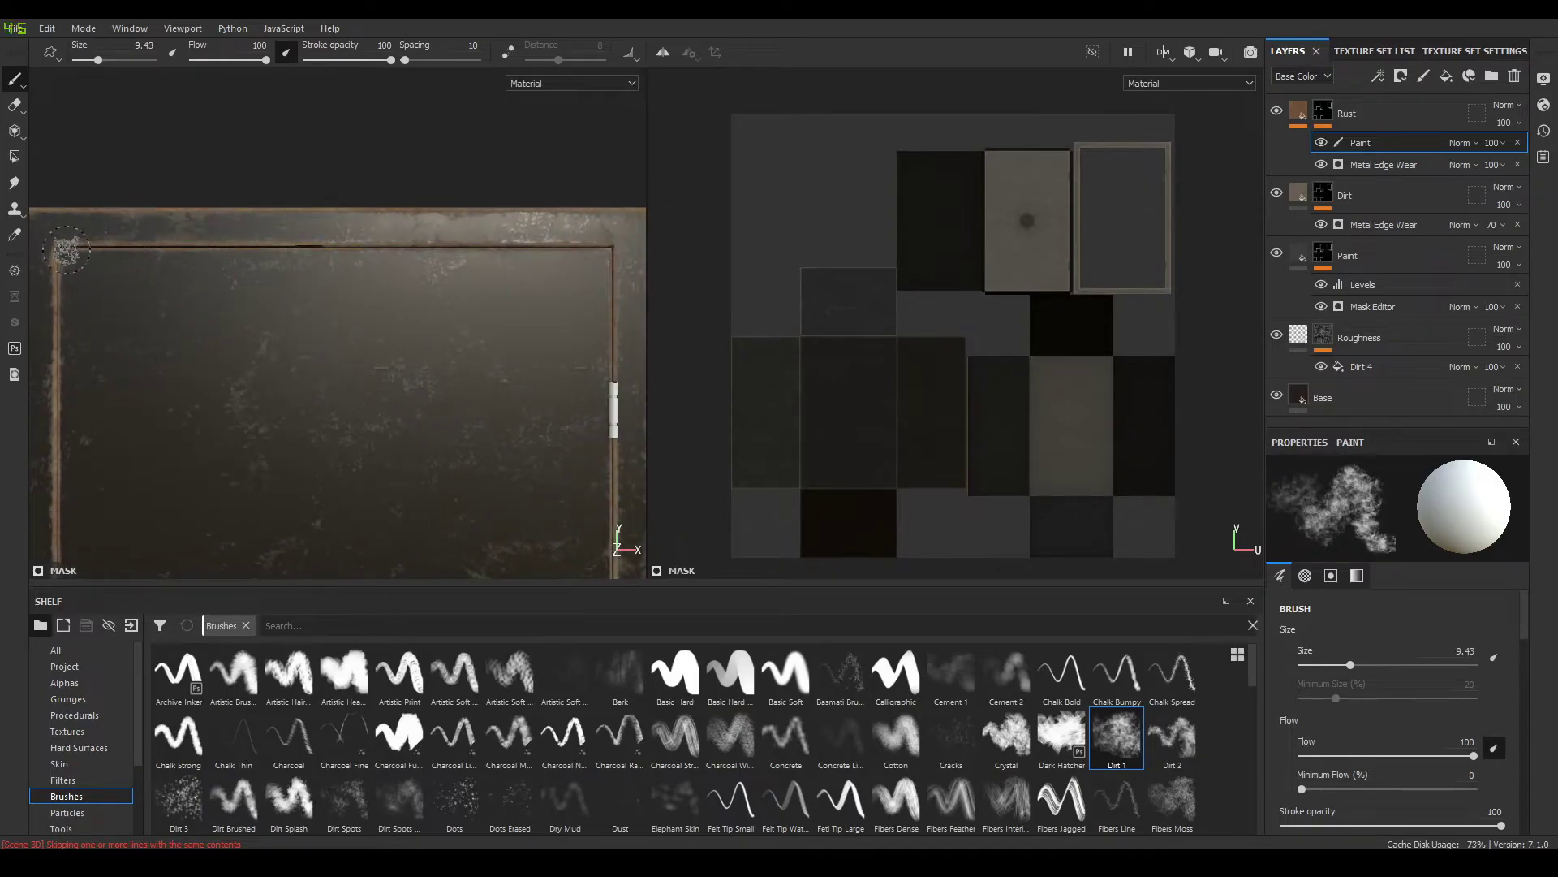
click(97, 249)
shift+click(609, 259)
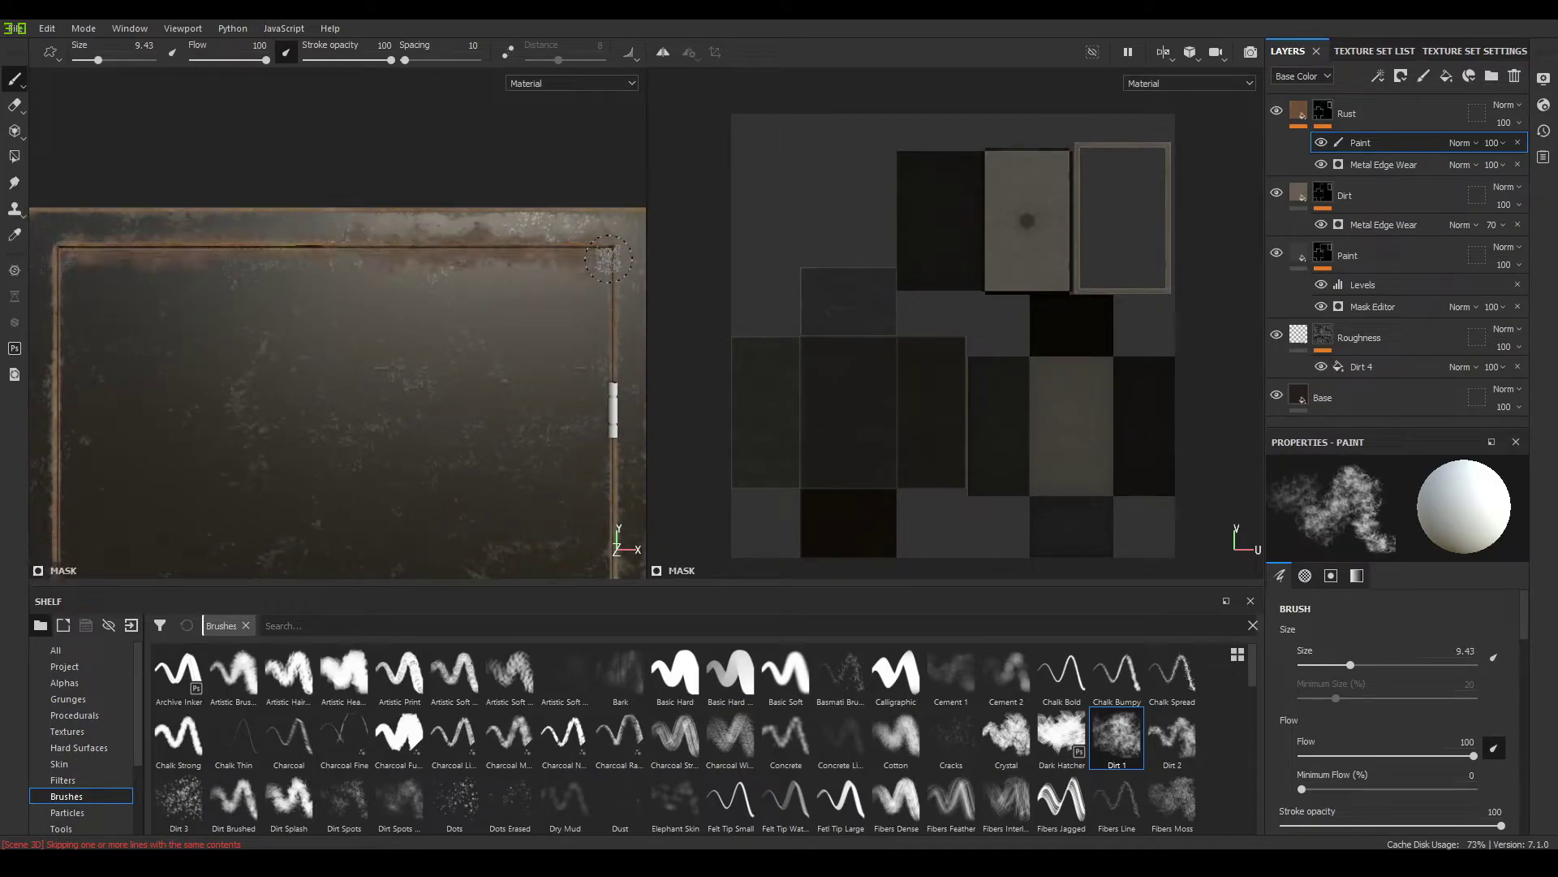
Paint rust over the vault's upper front frame and its top corners
alt+right_drag(572, 297, 535, 248)
alt+drag(535, 248, 548, 281)
alt+right_drag(183, 260, 142, 243)
mouse_move(86, 251)
mouse_down()
mouse_move(82, 266)
mouse_move(101, 234)
mouse_move(422, 219)
mouse_up()
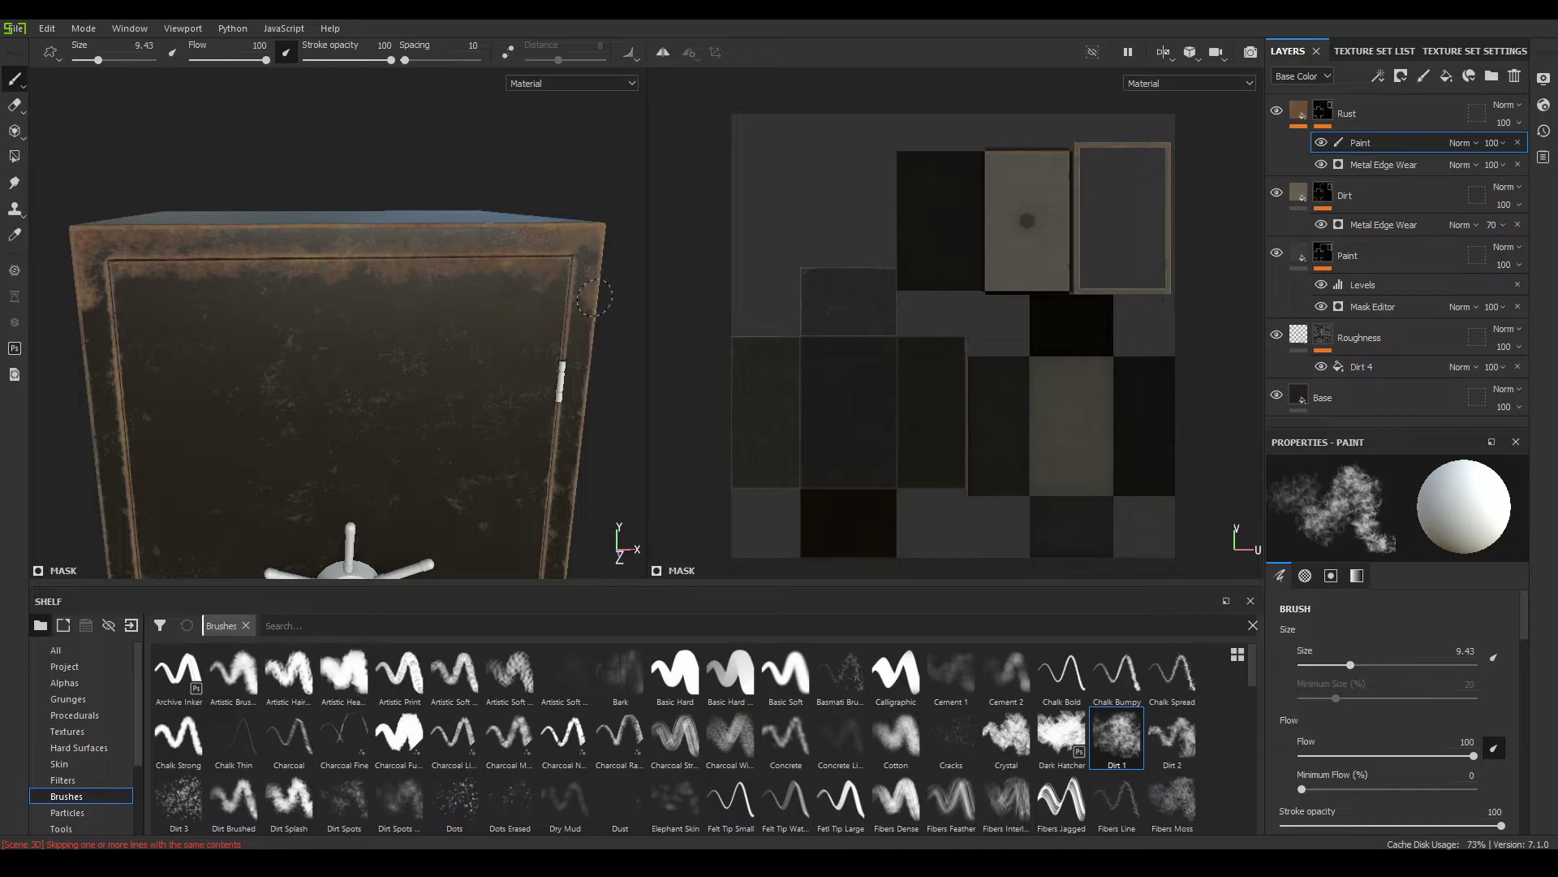
alt+drag(577, 455, 604, 396)
drag(227, 205, 361, 216)
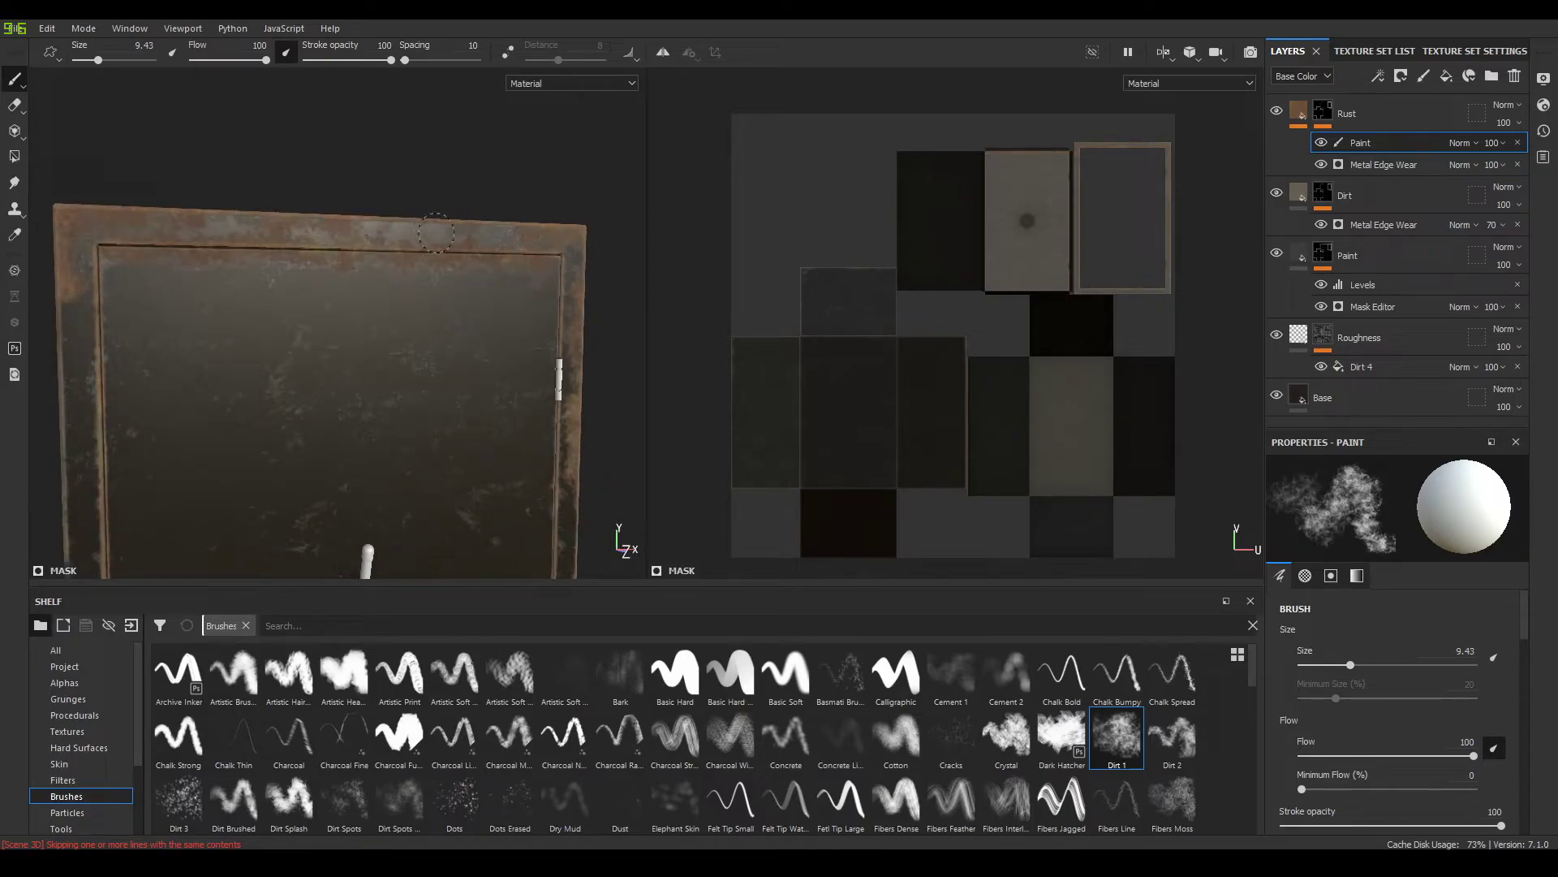
Paint rust down the lower right part of the vault's front frame
mouse_move(556, 247)
alt+mouse_down()
mouse_move(504, 338)
mouse_move(439, 255)
alt+mouse_up()
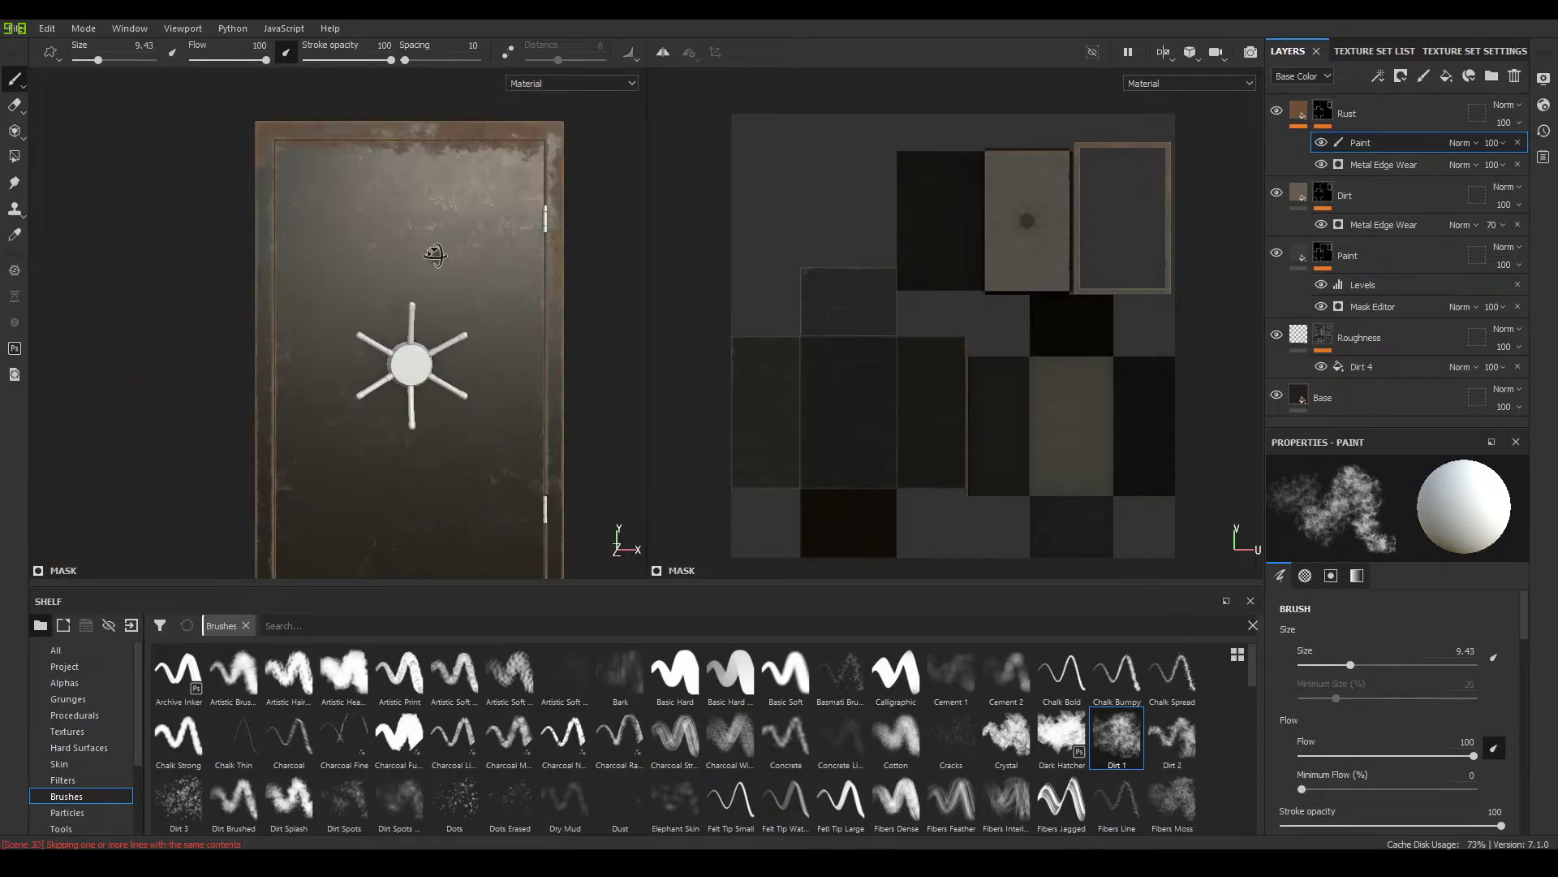
alt+middle_drag(476, 331, 478, 280)
scroll(508, 495, up, 7)
alt+middle_drag(532, 475, 536, 348)
scroll(552, 345, up, 2)
mouse_move(576, 342)
mouse_down()
mouse_move(575, 412)
mouse_move(531, 485)
mouse_move(602, 487)
mouse_up()
Enlarge the brush to about 14.99 and paint rust along the bottom of the front frame
alt+drag(603, 487, 585, 468)
alt+middle_drag(433, 458, 595, 389)
alt+drag(595, 390, 428, 446)
ctrl+right_drag(427, 446, 442, 447)
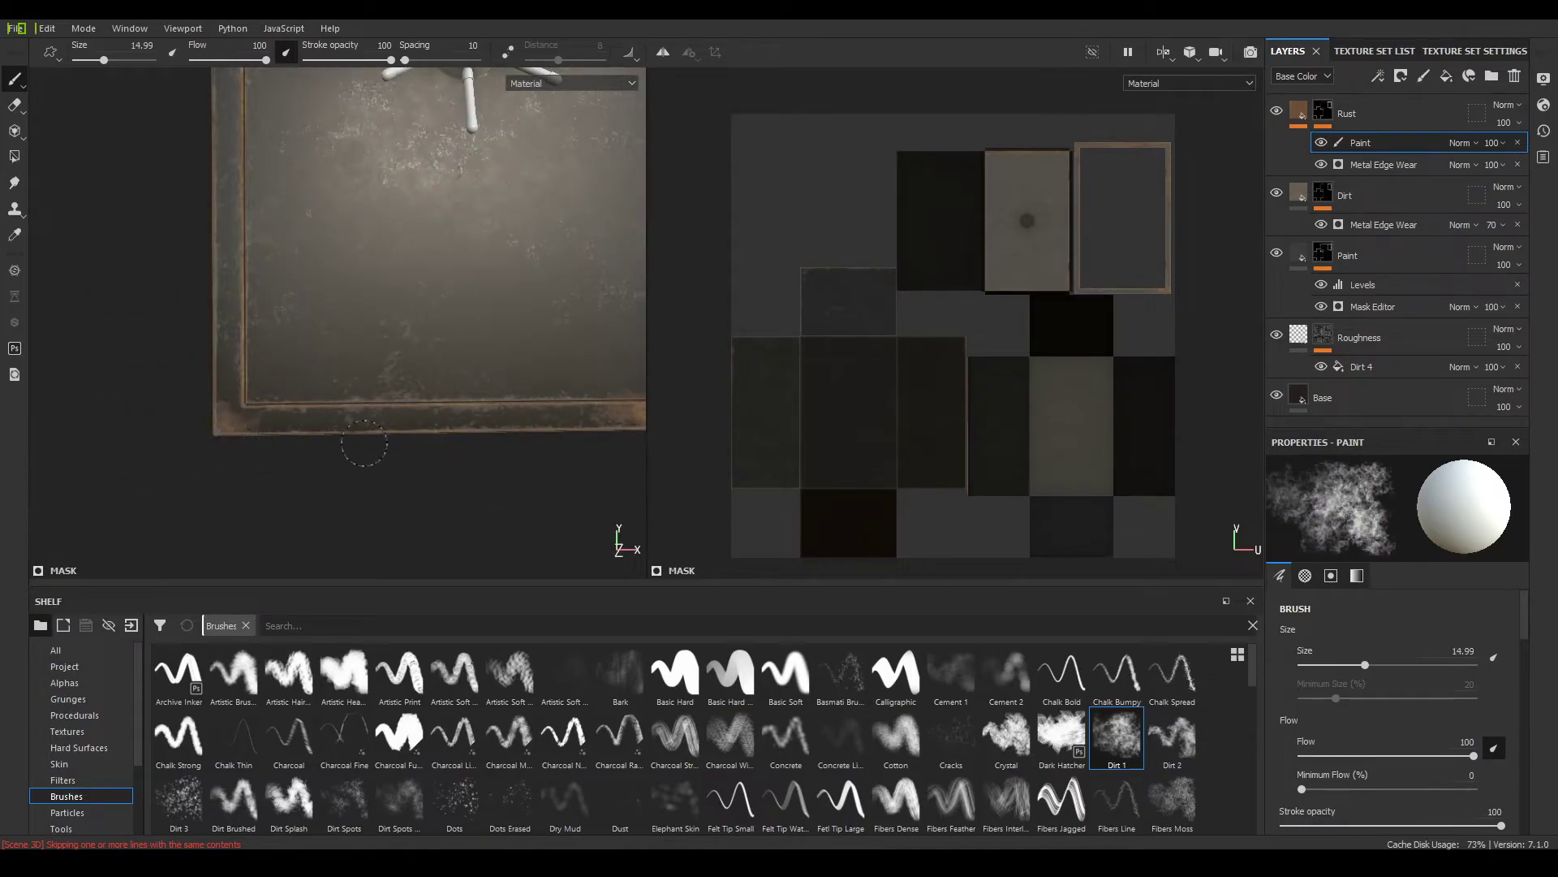
drag(599, 417, 258, 422)
Reduce the brush size to about 8.24 and paint rust around the door's lower corners and bottom seam
ctrl+right_drag(246, 296, 234, 296)
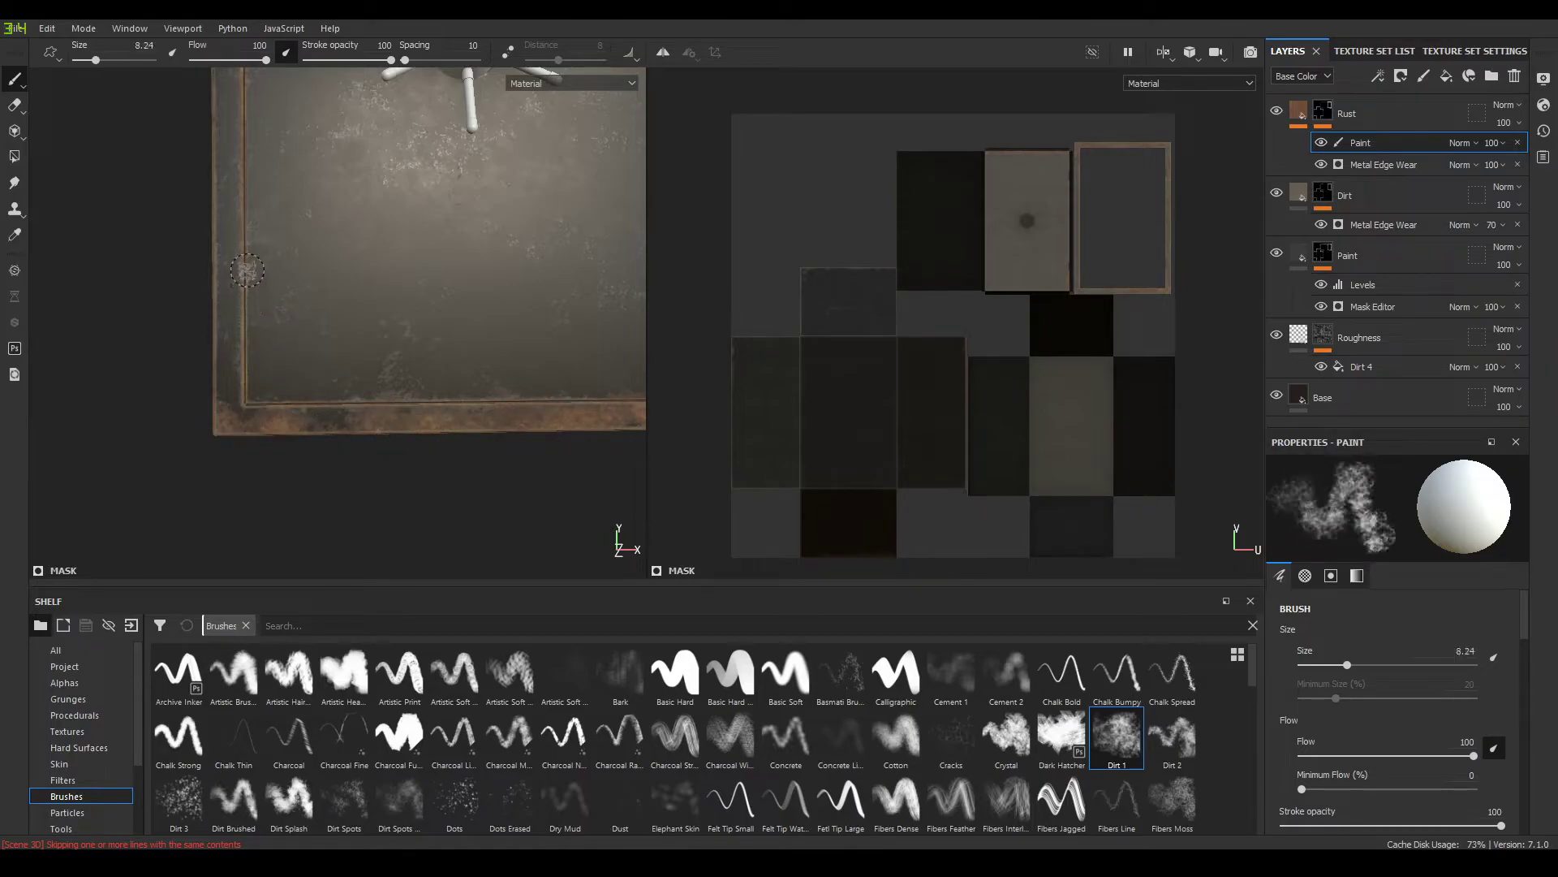
mouse_move(252, 376)
mouse_down()
mouse_move(246, 400)
mouse_move(251, 299)
mouse_move(203, 458)
mouse_move(411, 448)
mouse_up()
scroll(259, 331, up, 3)
alt+middle_drag(428, 455, 306, 463)
scroll(313, 461, down, 1)
drag(317, 454, 494, 452)
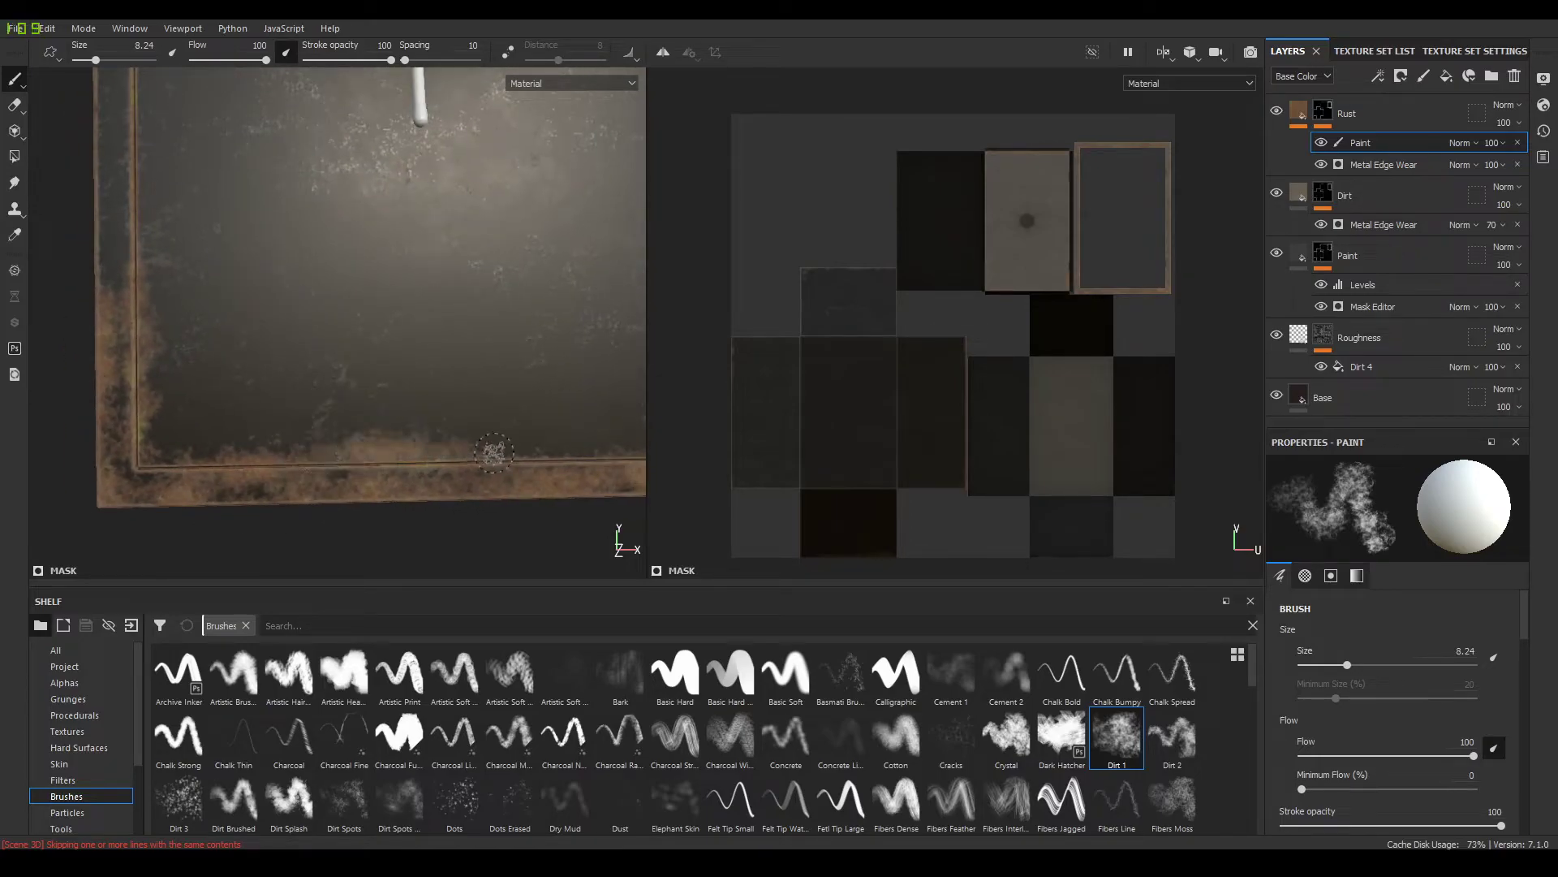
alt+middle_drag(493, 452, 302, 447)
mouse_move(302, 446)
mouse_down()
mouse_move(348, 447)
mouse_move(320, 452)
mouse_up()
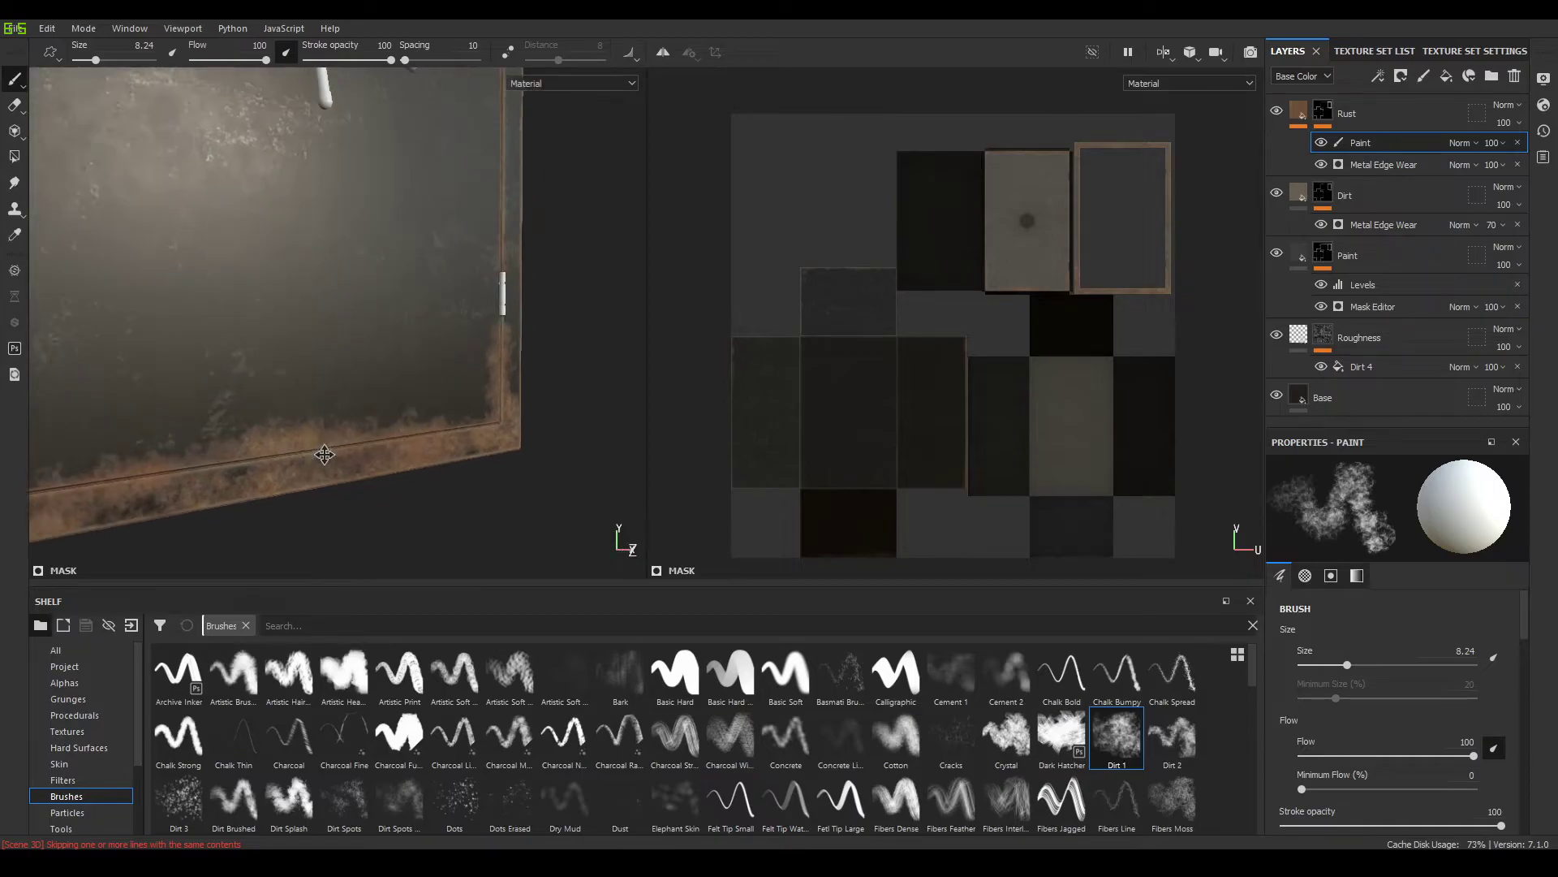
Paint rust down the left side of the front frame beside the door seam
scroll(320, 452, down, 5)
alt+middle_drag(203, 191, 247, 397)
alt+drag(247, 397, 231, 380)
drag(199, 250, 191, 328)
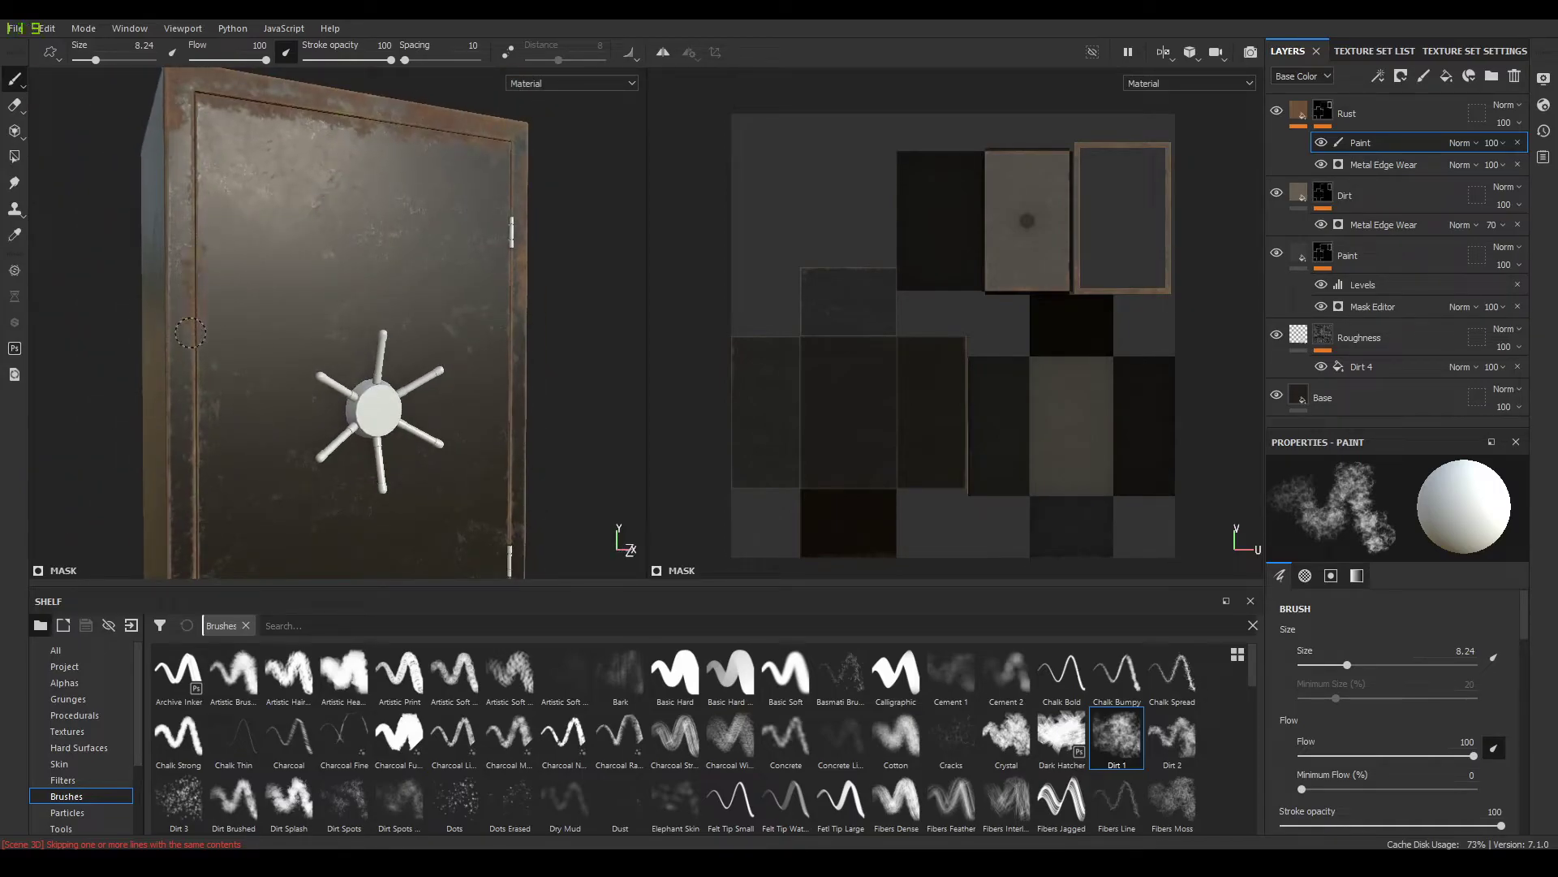
alt+drag(197, 435, 152, 341)
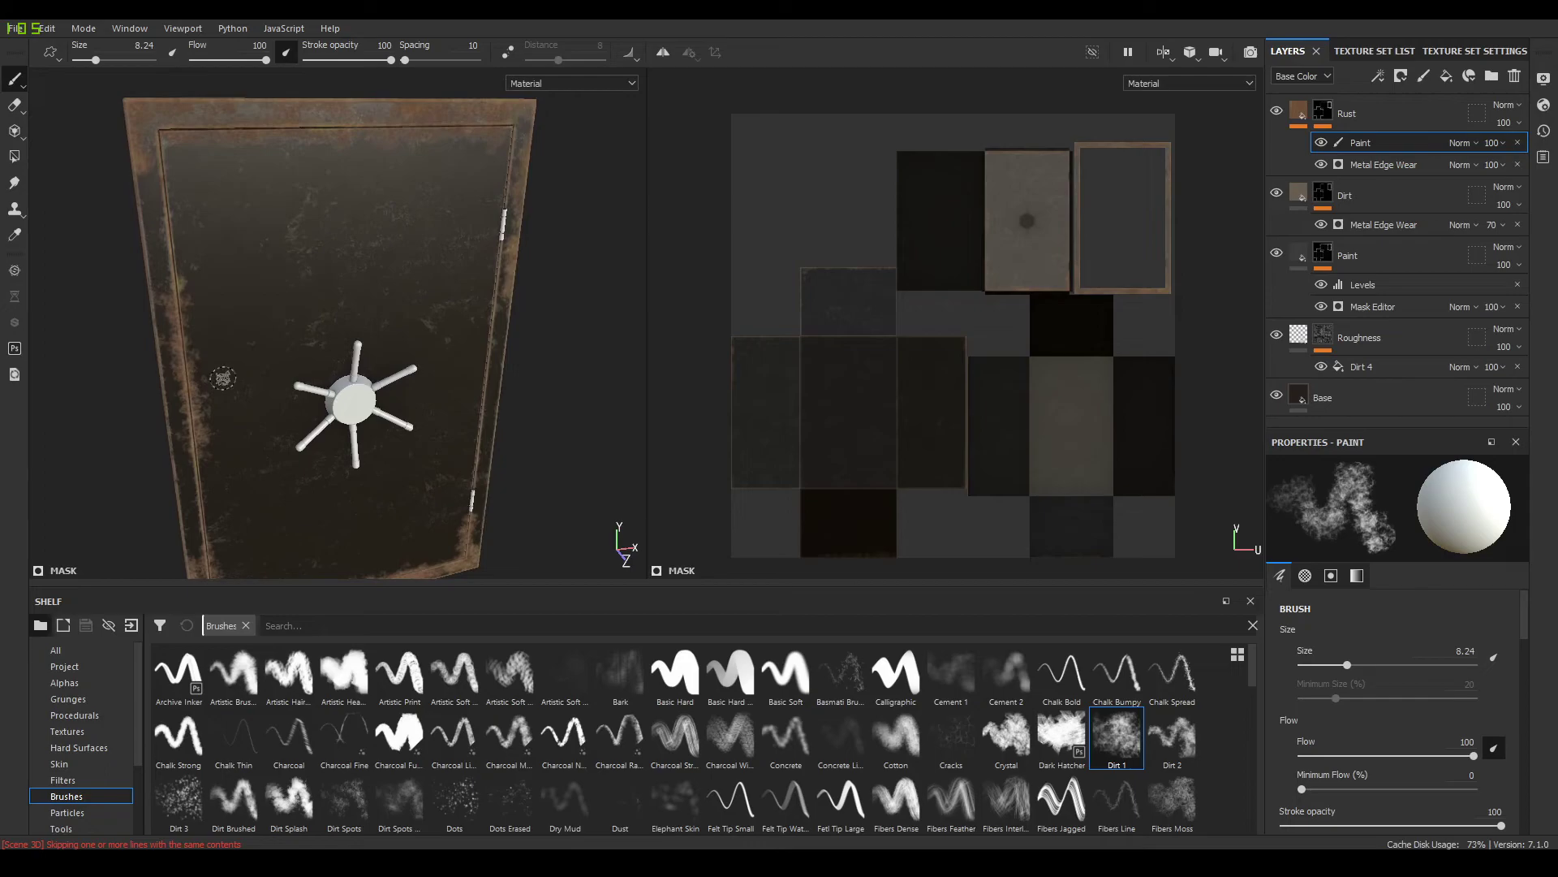
Reduce the brush size to about 4.28 and paint thin straight rust lines along the door's left and right seams
alt+drag(221, 378, 210, 357)
ctrl+right_drag(211, 357, 203, 349)
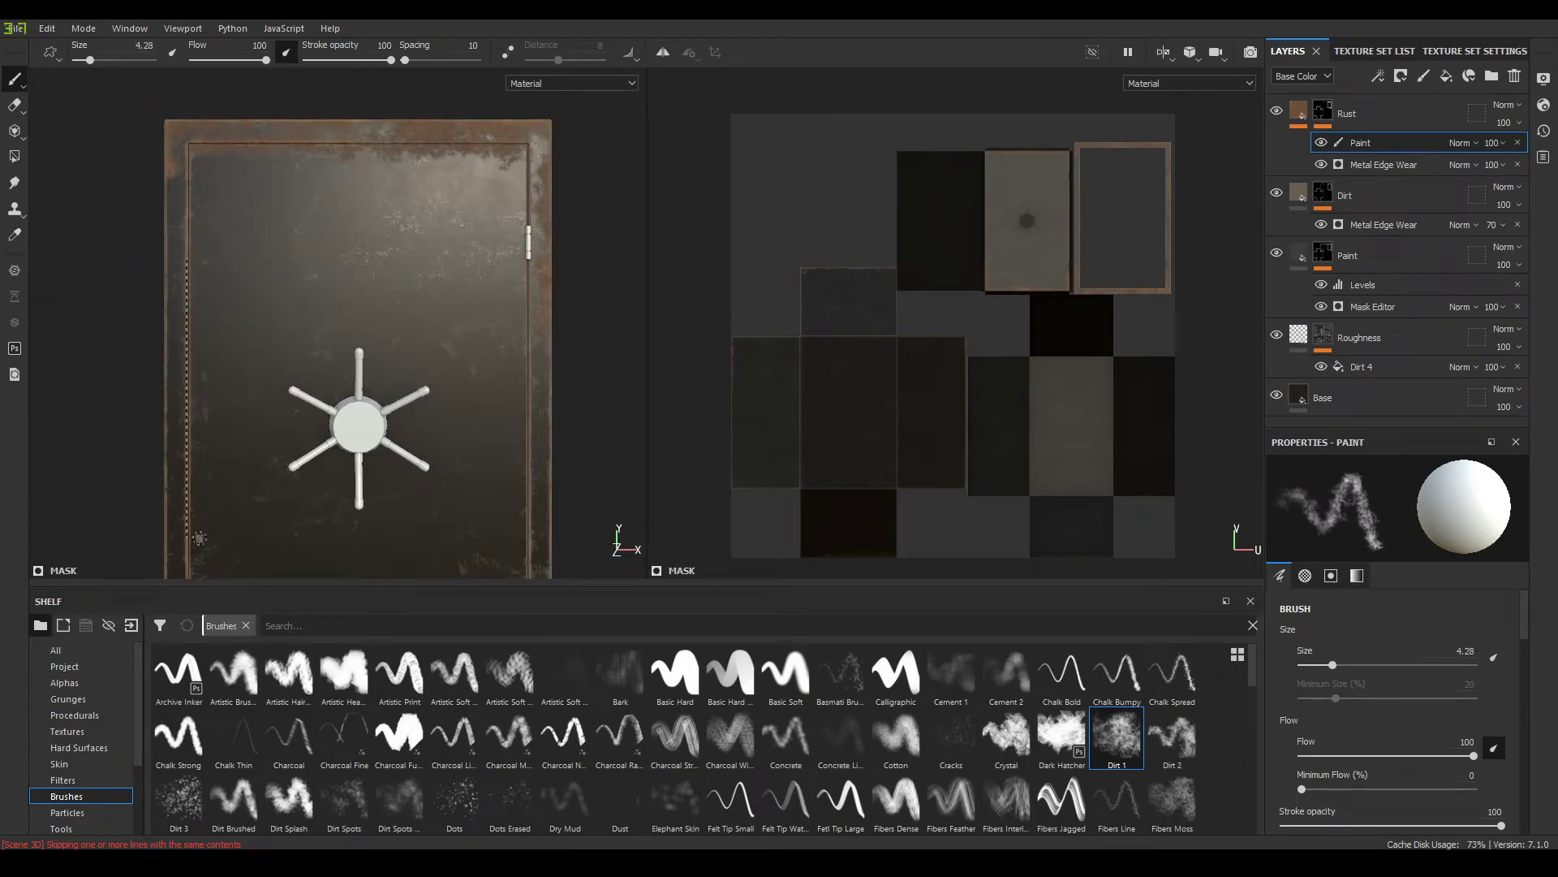
alt+middle_drag(199, 531, 218, 403)
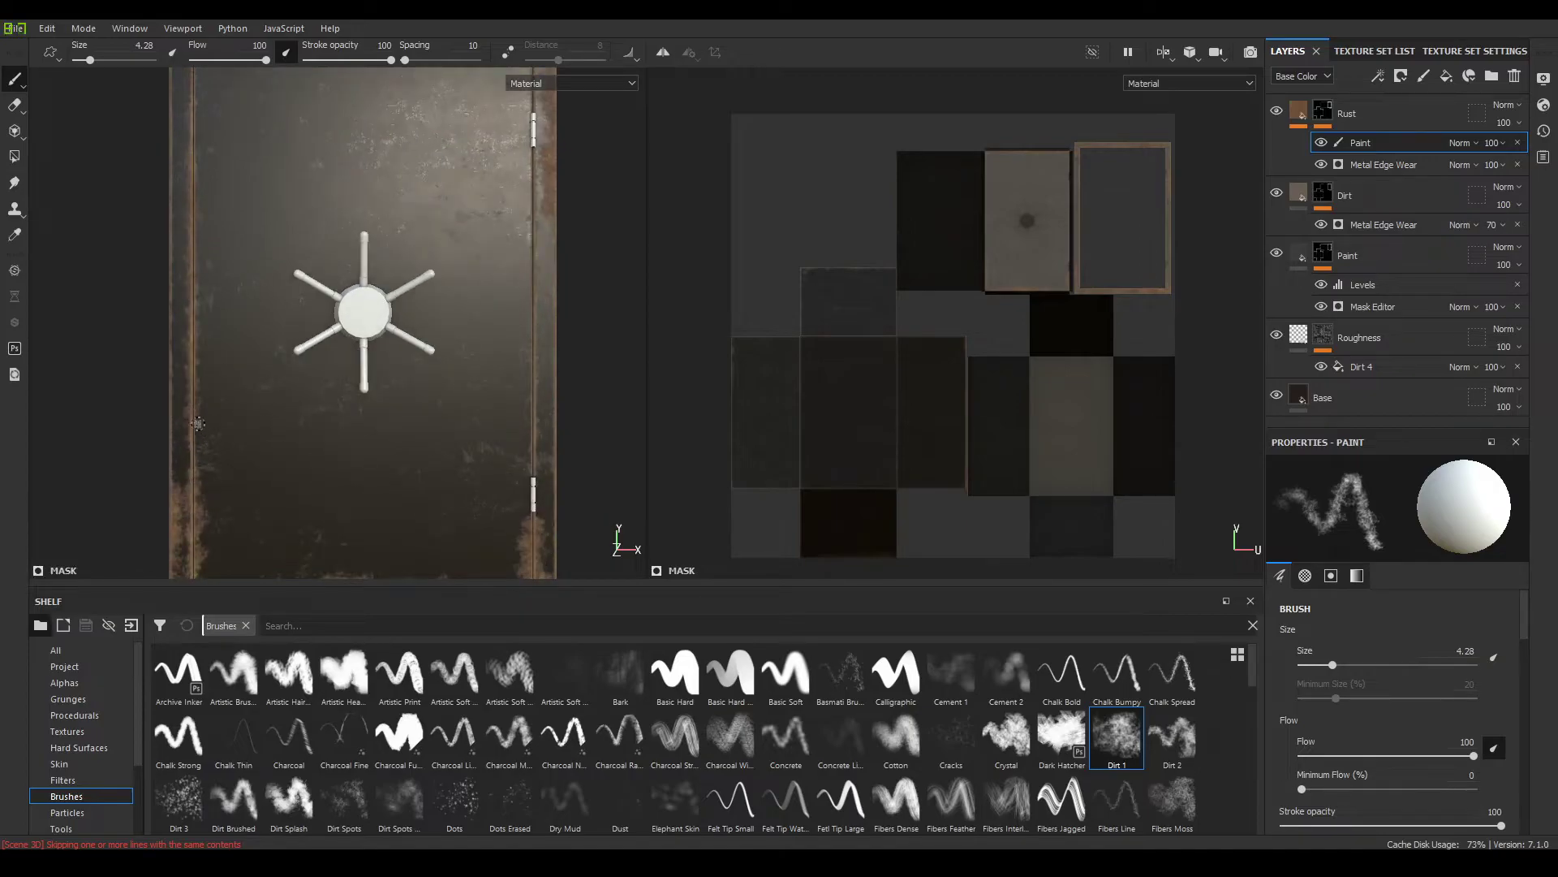
alt+middle_drag(223, 220, 244, 381)
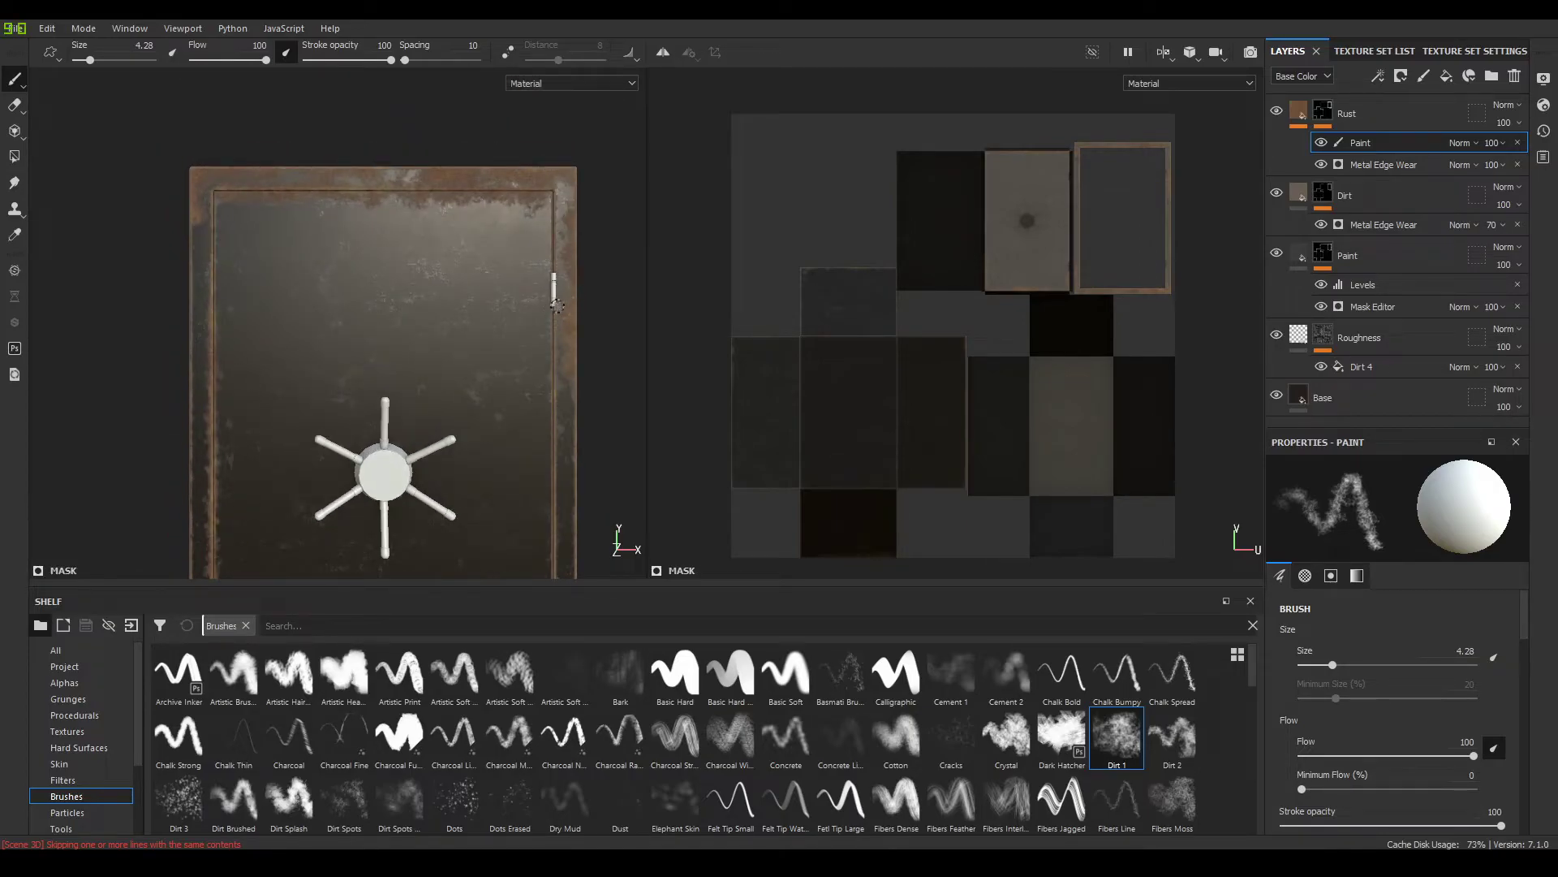
alt+middle_drag(559, 495, 535, 372)
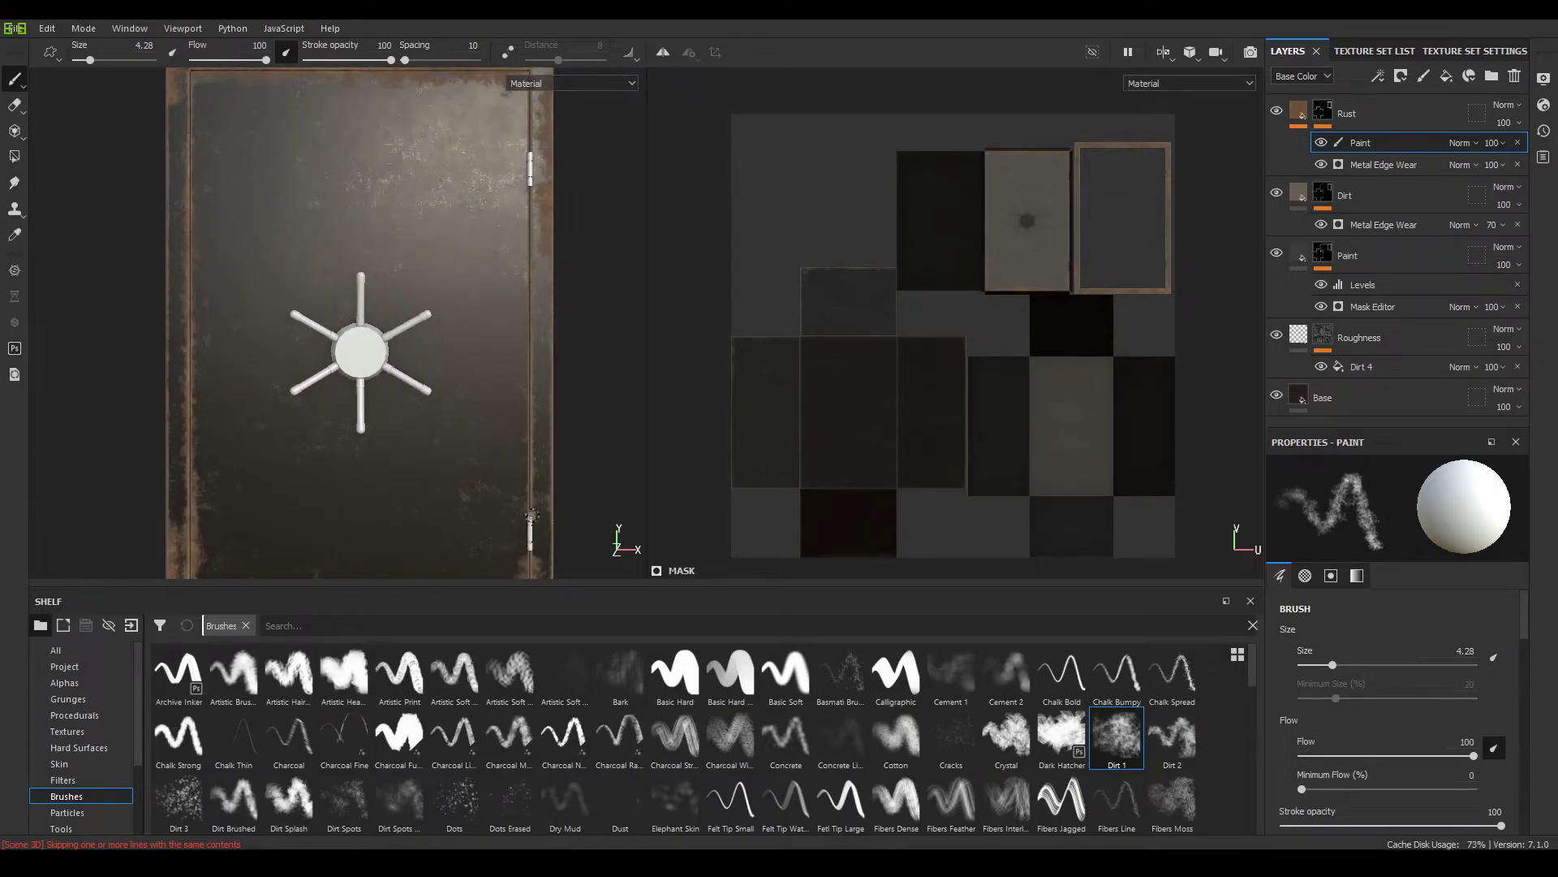
key(ctrl+shift)
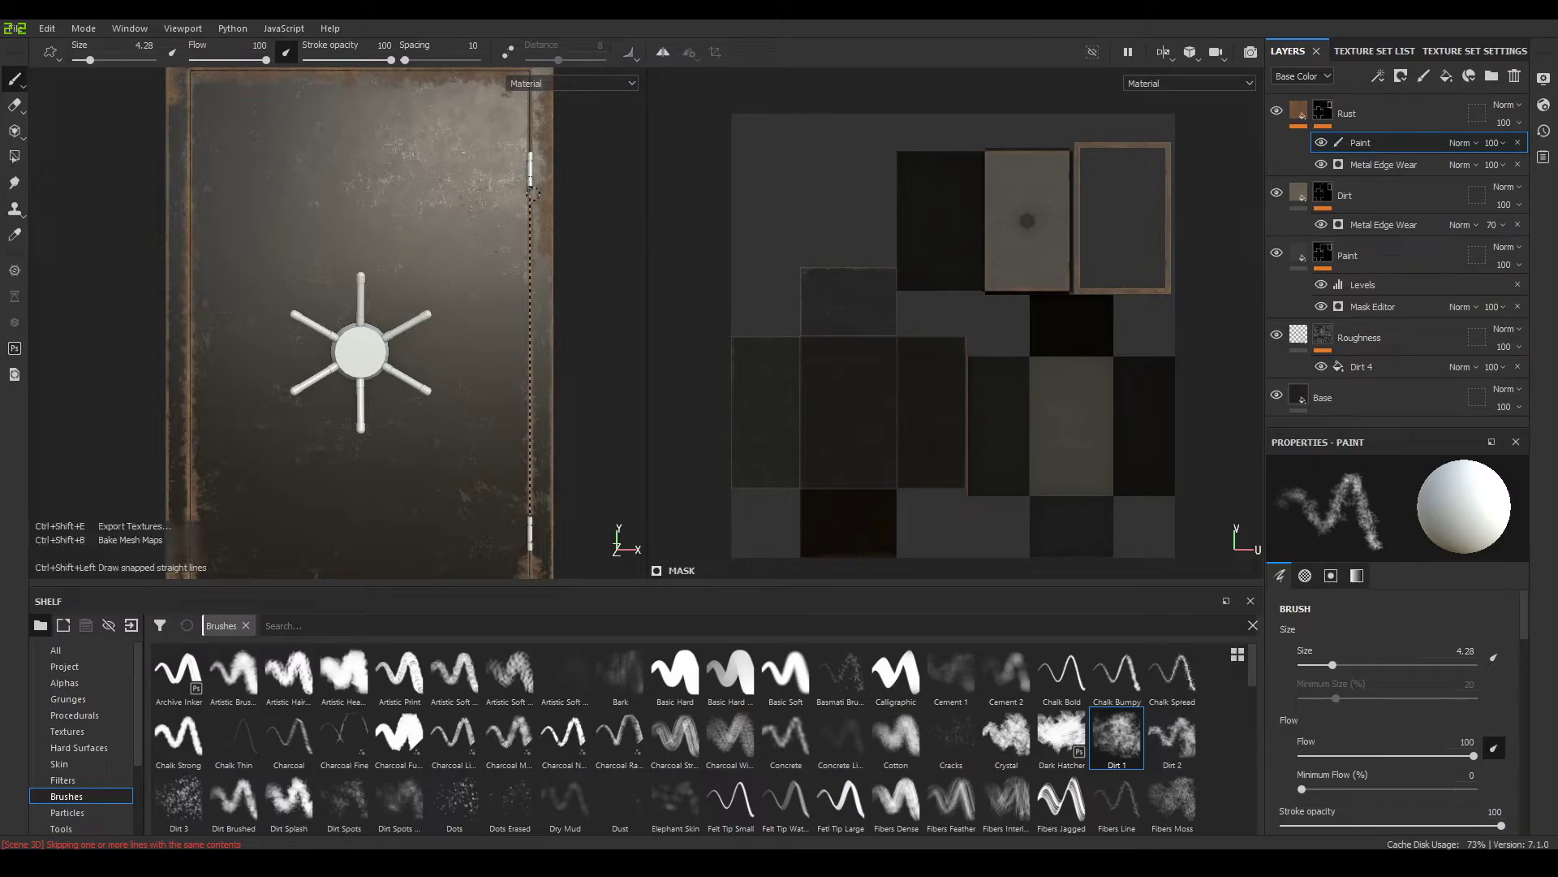
alt+drag(574, 320, 591, 381)
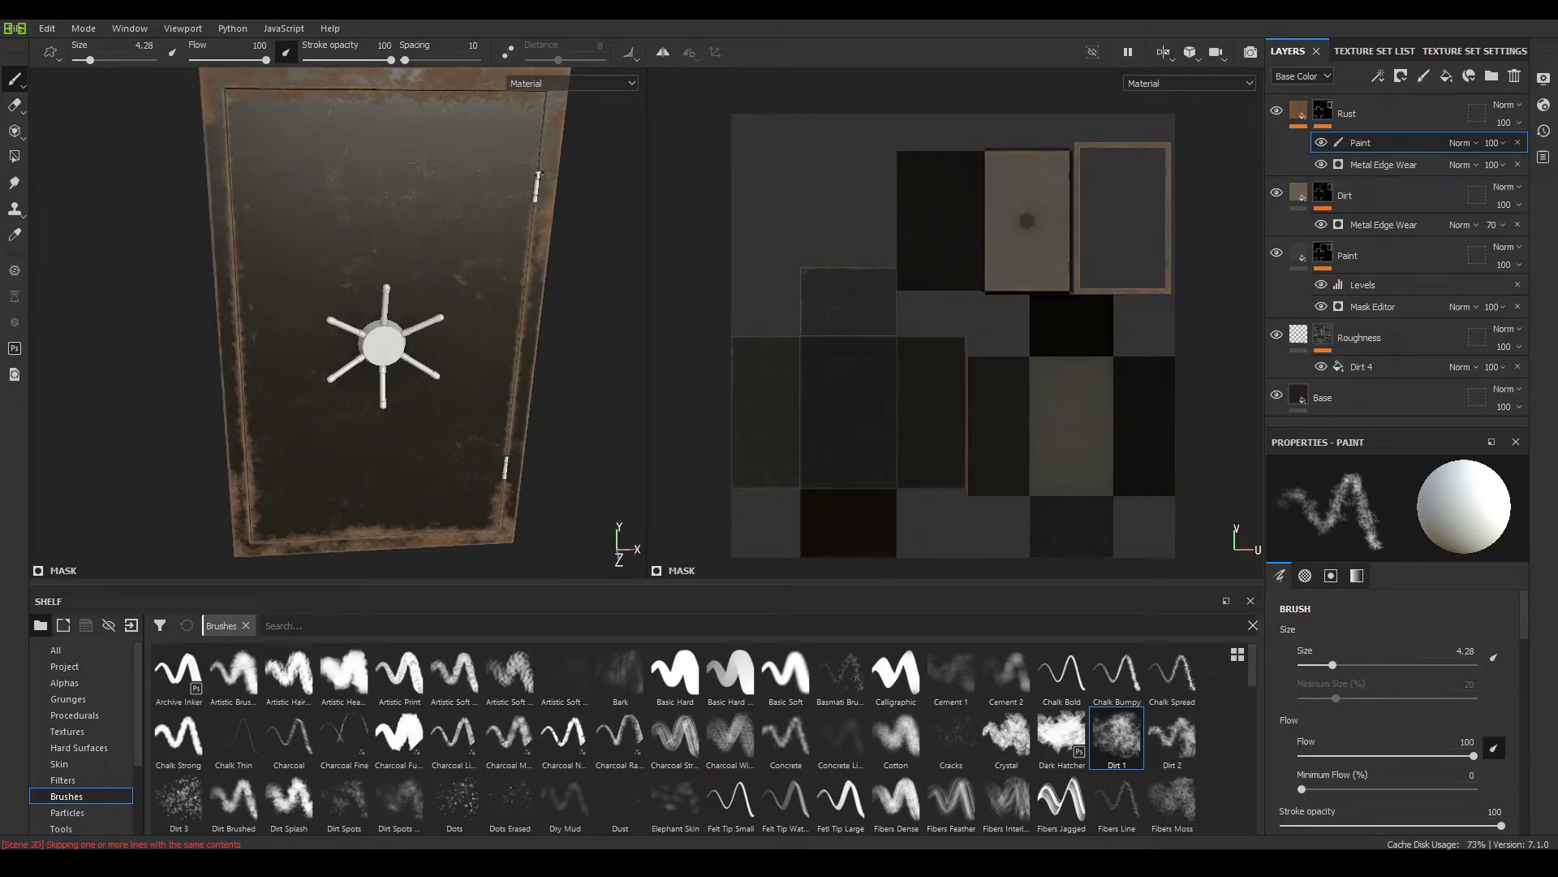
alt+drag(527, 260, 439, 325)
alt+right_drag(438, 325, 495, 357)
alt+drag(495, 357, 462, 414)
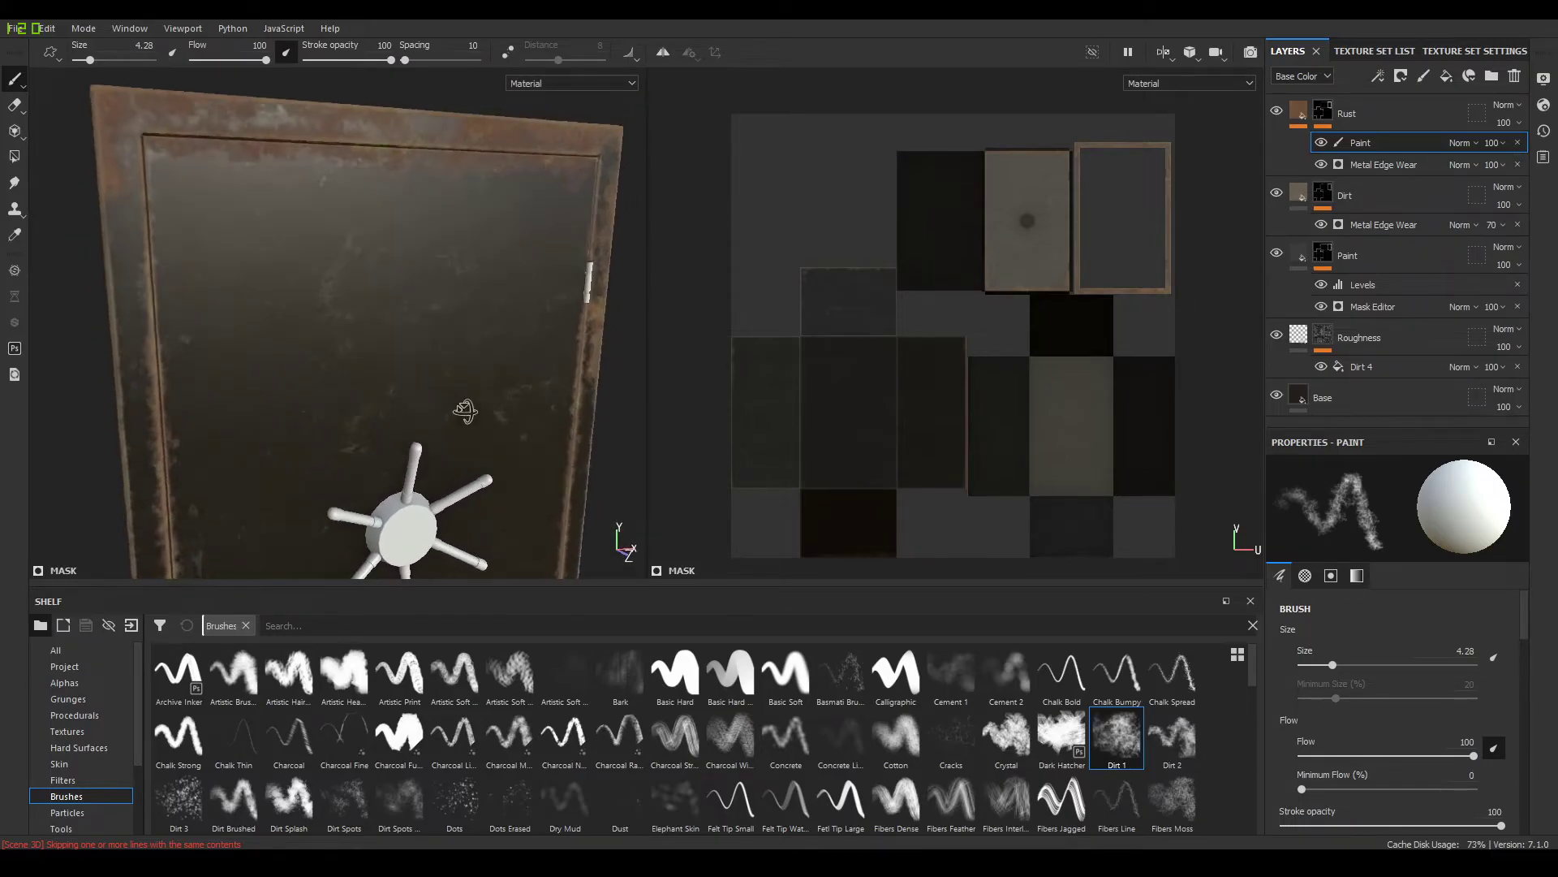
alt+right_drag(463, 414, 540, 443)
alt+middle_drag(540, 443, 521, 430)
alt+drag(521, 430, 490, 485)
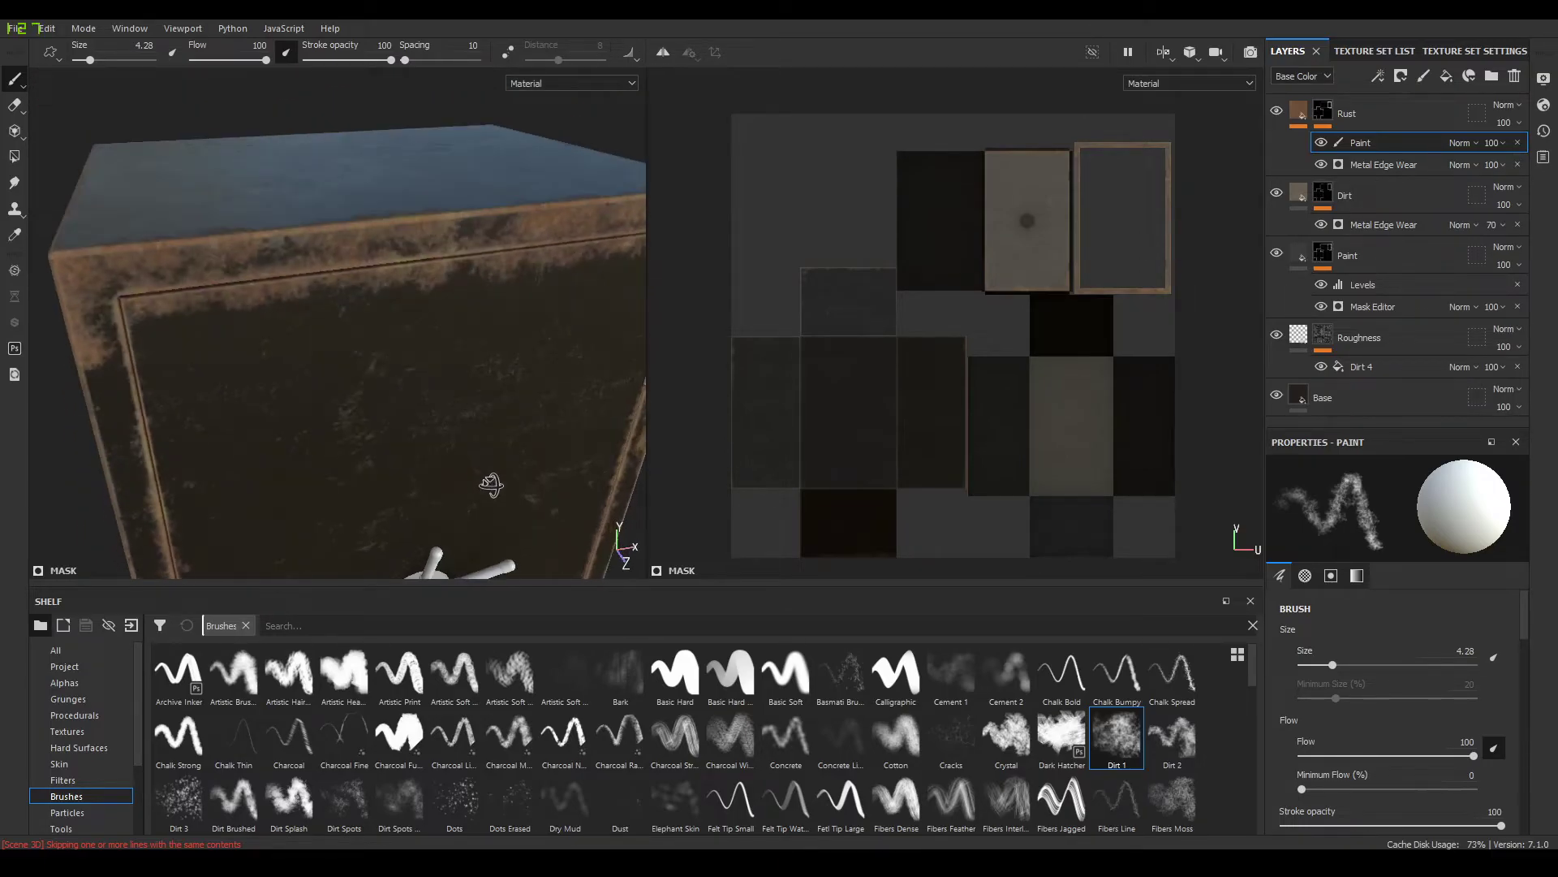
Lower the opacity of the paint effect in the Rust layer's mask to 50
click(1492, 144)
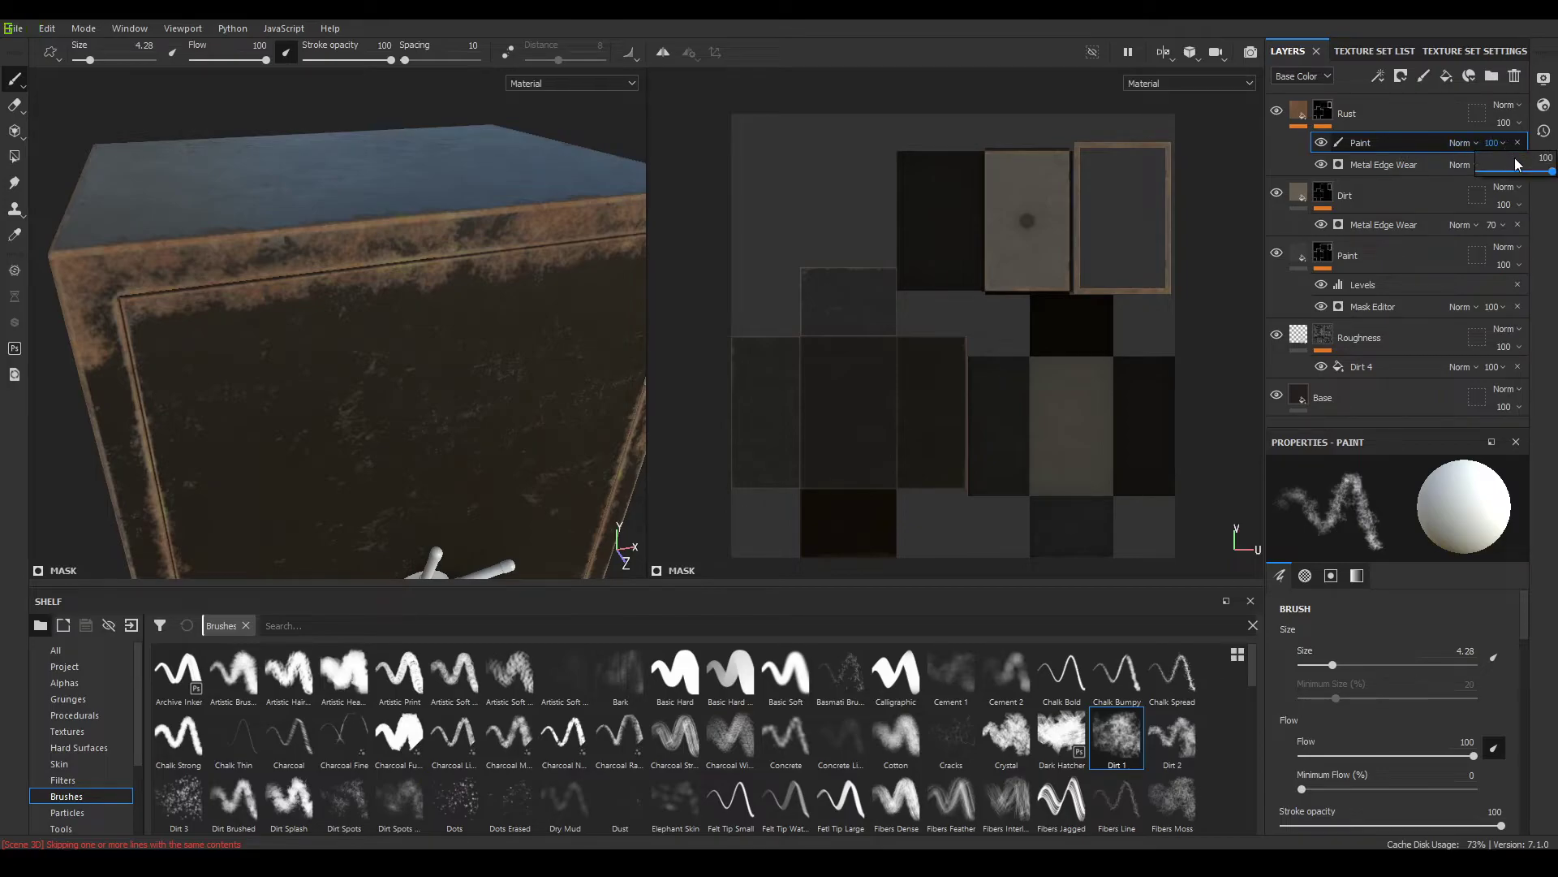
drag(1551, 173, 1529, 172)
click(1492, 143)
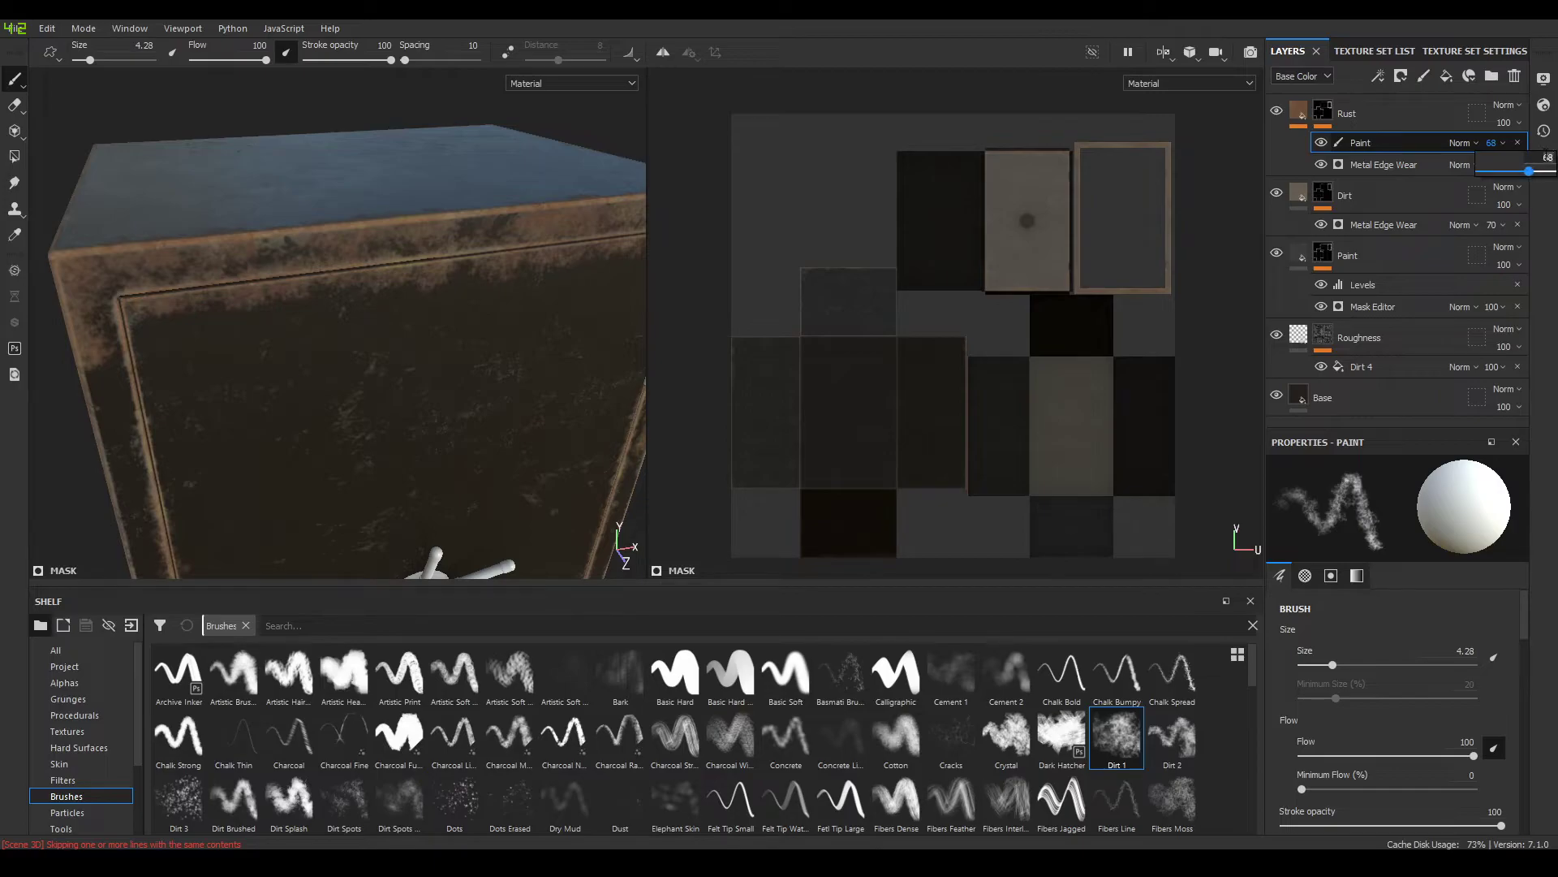
Set the brush to size 13.48, flow 64 and stroke opacity 75 for painting softer rust on the door
mouse_move(555, 390)
alt+mouse_down()
mouse_move(470, 358)
mouse_move(381, 280)
alt+mouse_up()
alt+drag(174, 136, 217, 228)
ctrl+right_drag(217, 228, 240, 228)
key(bracketright)
key(bracketright)
key(bracketright)
key(bracketright)
key(bracketright)
key(bracketright)
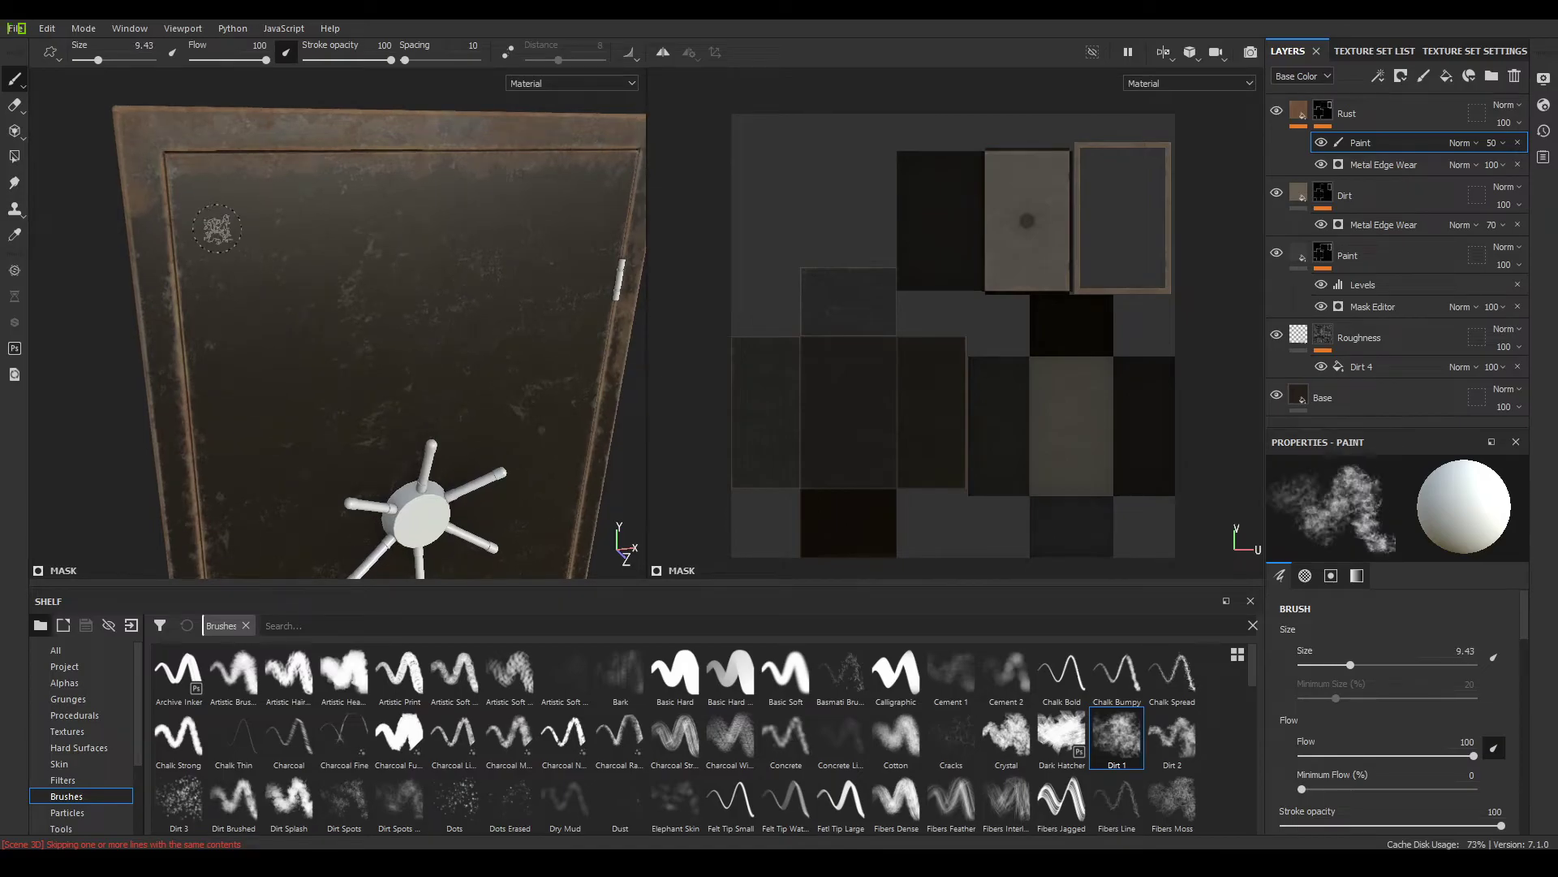
drag(391, 60, 370, 62)
drag(254, 62, 239, 61)
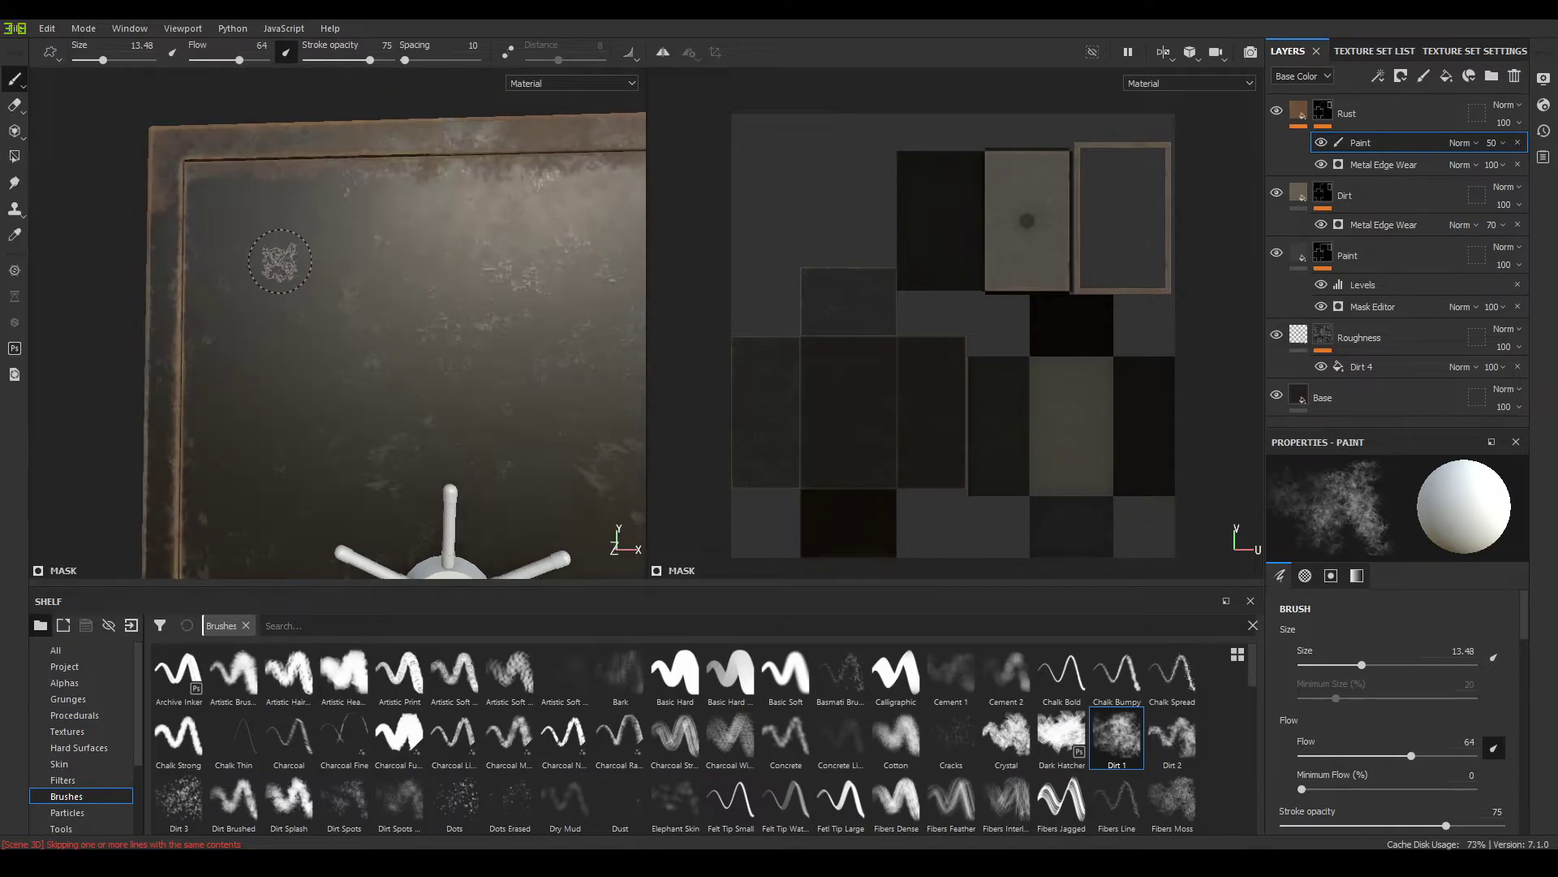
Paint faint rust along the front frame and the inner edges of the door down to its lower part
key(f)
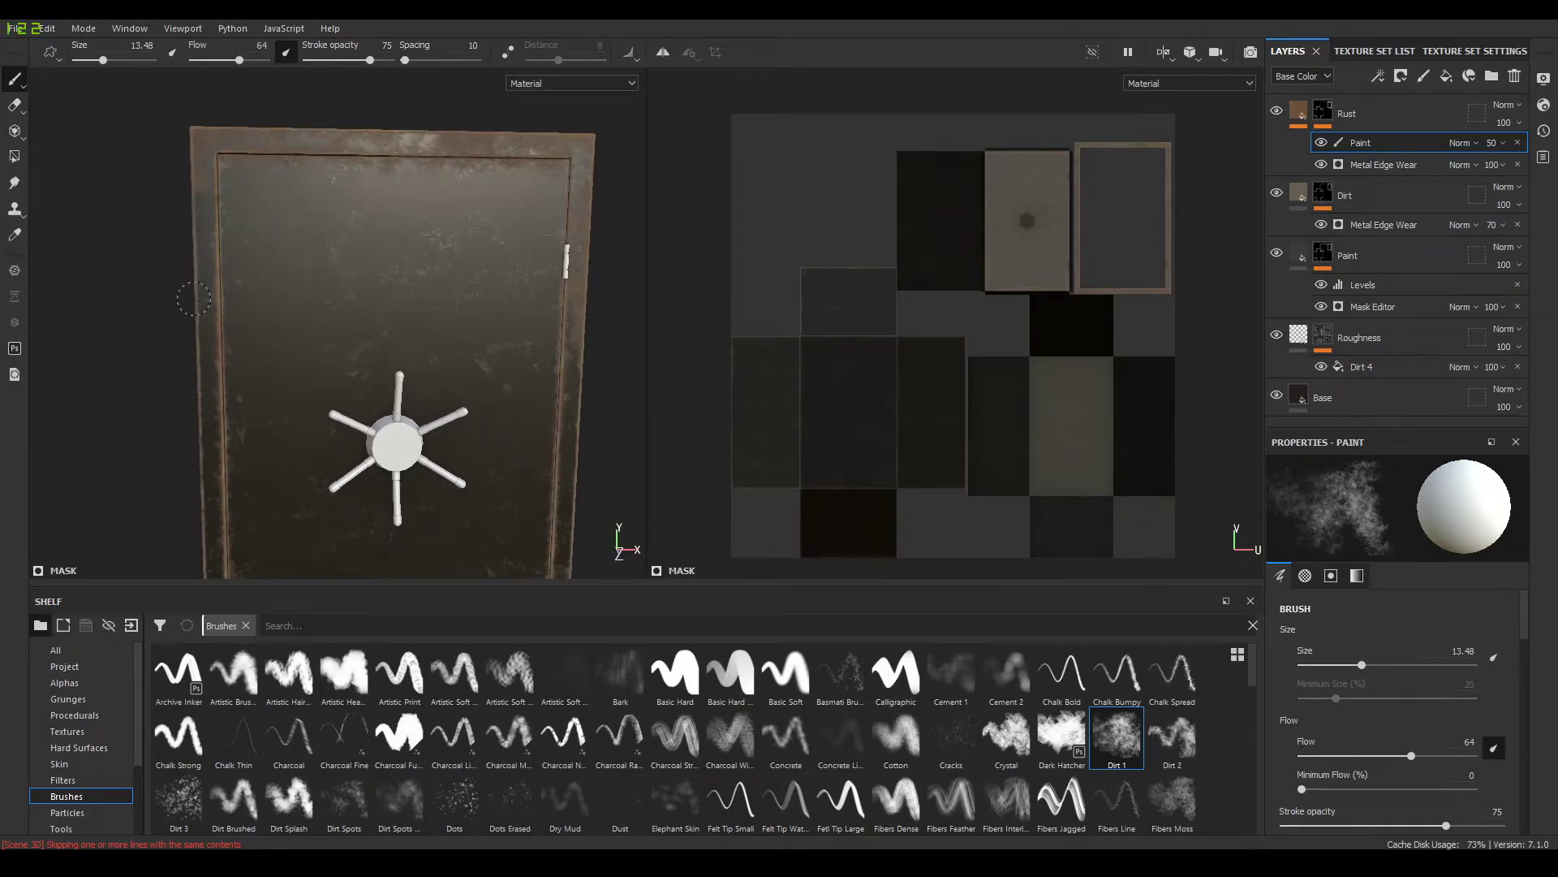
alt+middle_drag(225, 457, 246, 202)
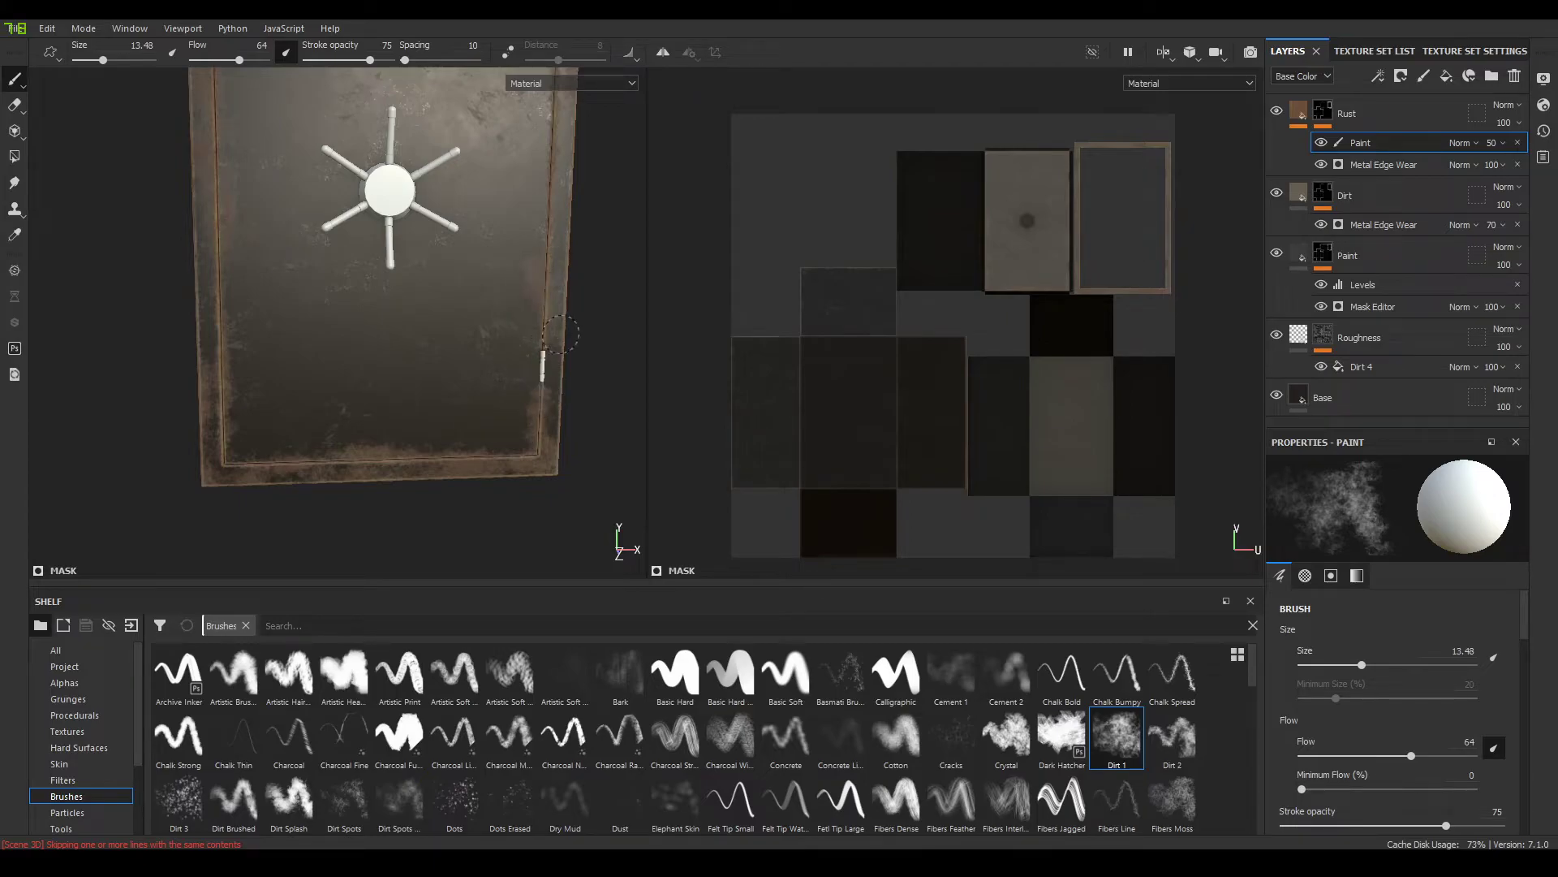
alt+drag(564, 421, 532, 397)
alt+middle_drag(331, 361, 345, 537)
mouse_move(345, 537)
alt+right_down()
mouse_move(366, 553)
mouse_move(529, 181)
mouse_move(442, 305)
alt+right_up()
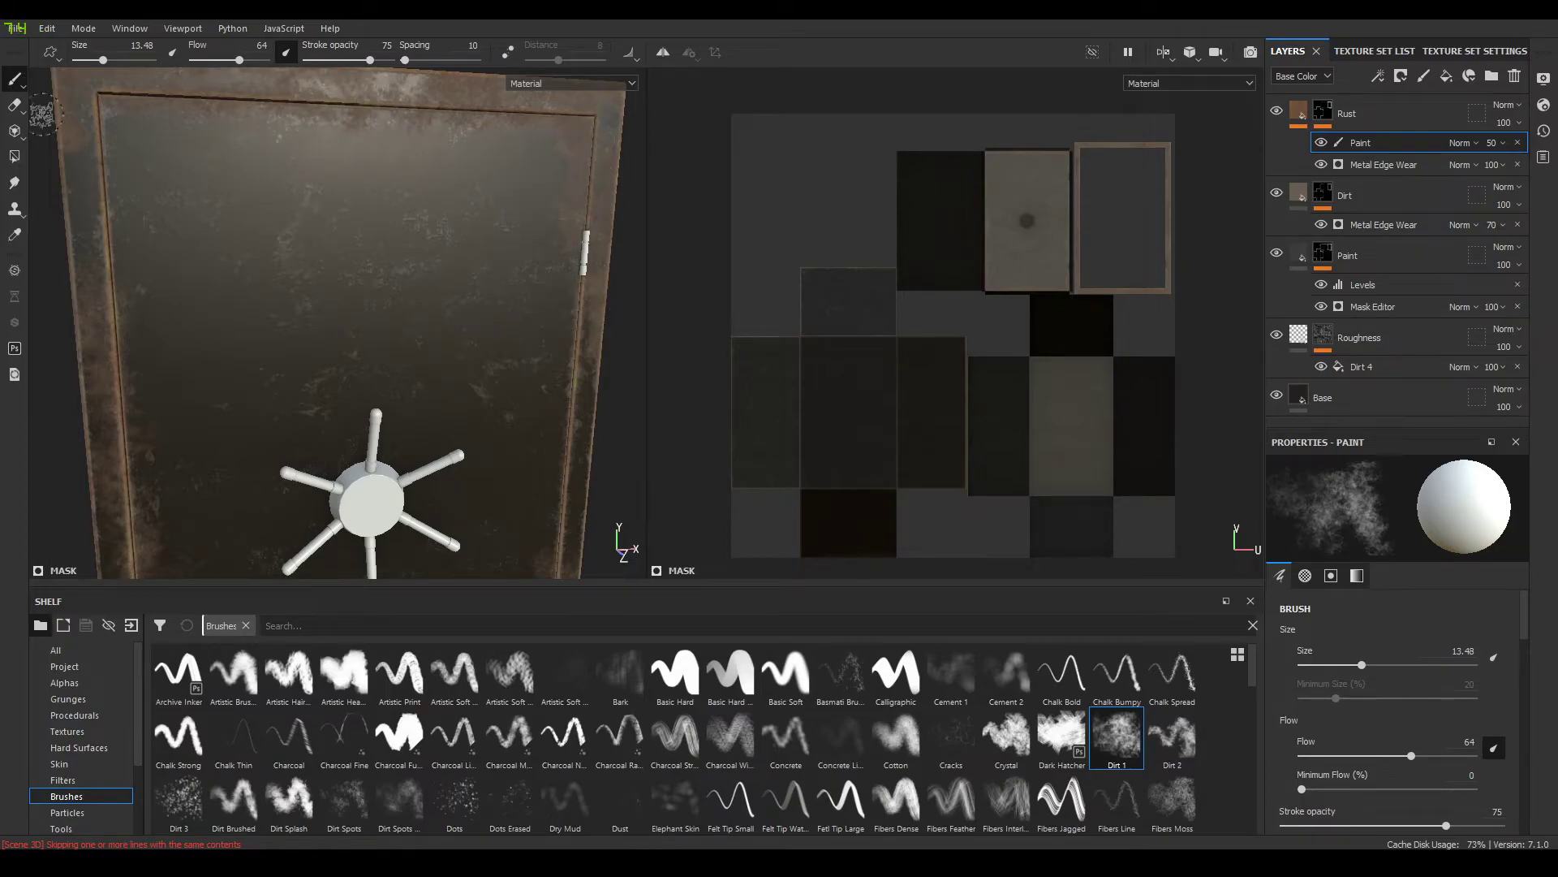
mouse_move(130, 406)
alt+mouse_down()
mouse_move(222, 395)
mouse_move(332, 297)
alt+mouse_up()
alt+middle_drag(432, 497, 429, 408)
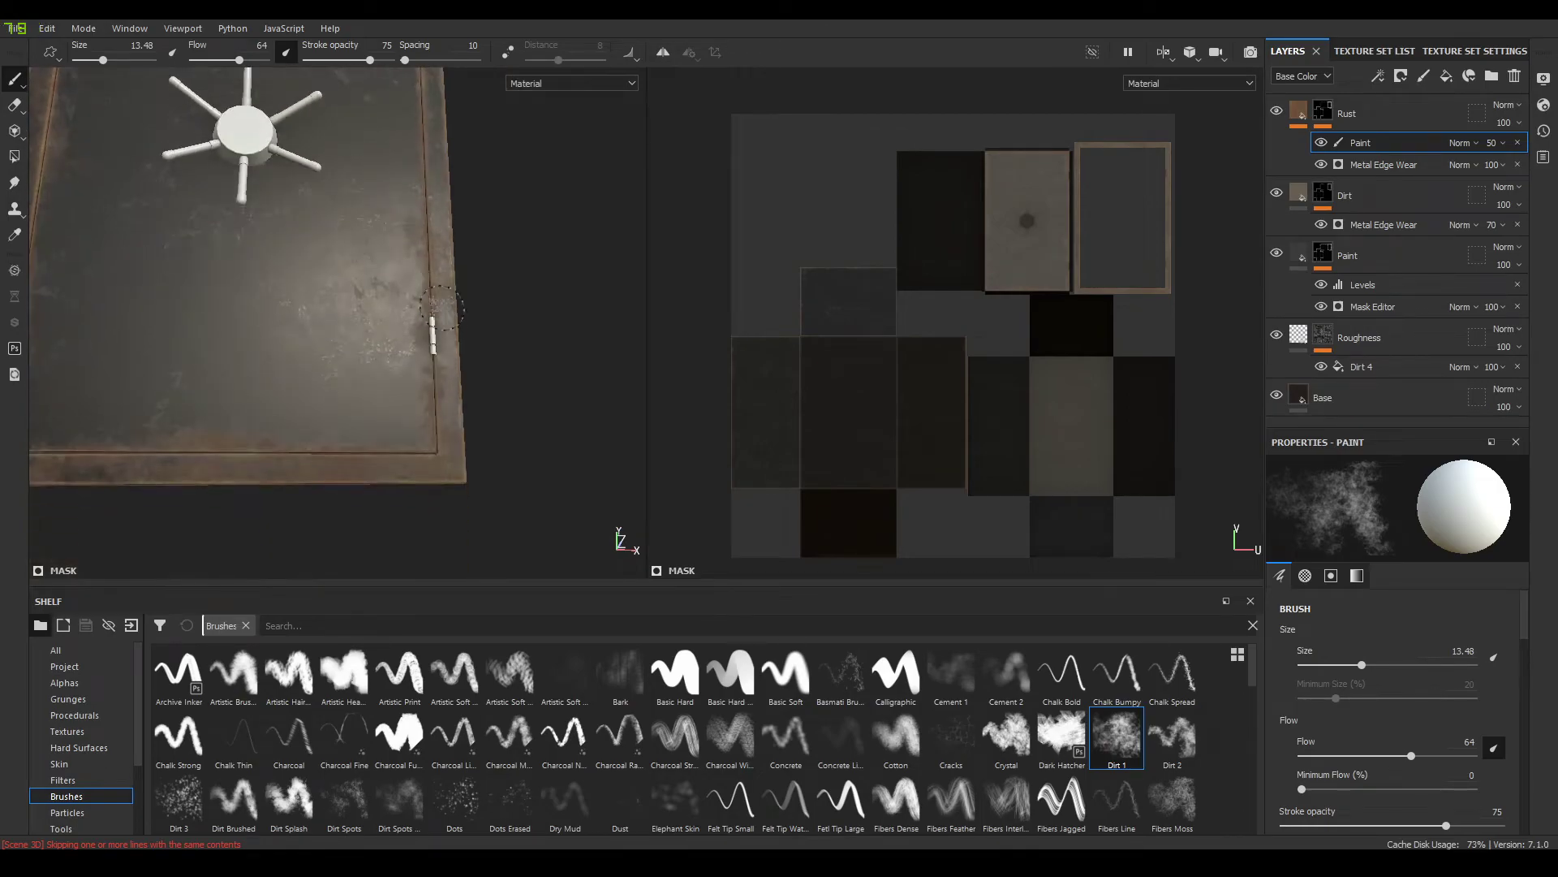
alt+drag(430, 448, 400, 511)
alt+middle_drag(397, 334, 396, 496)
alt+drag(428, 437, 473, 262)
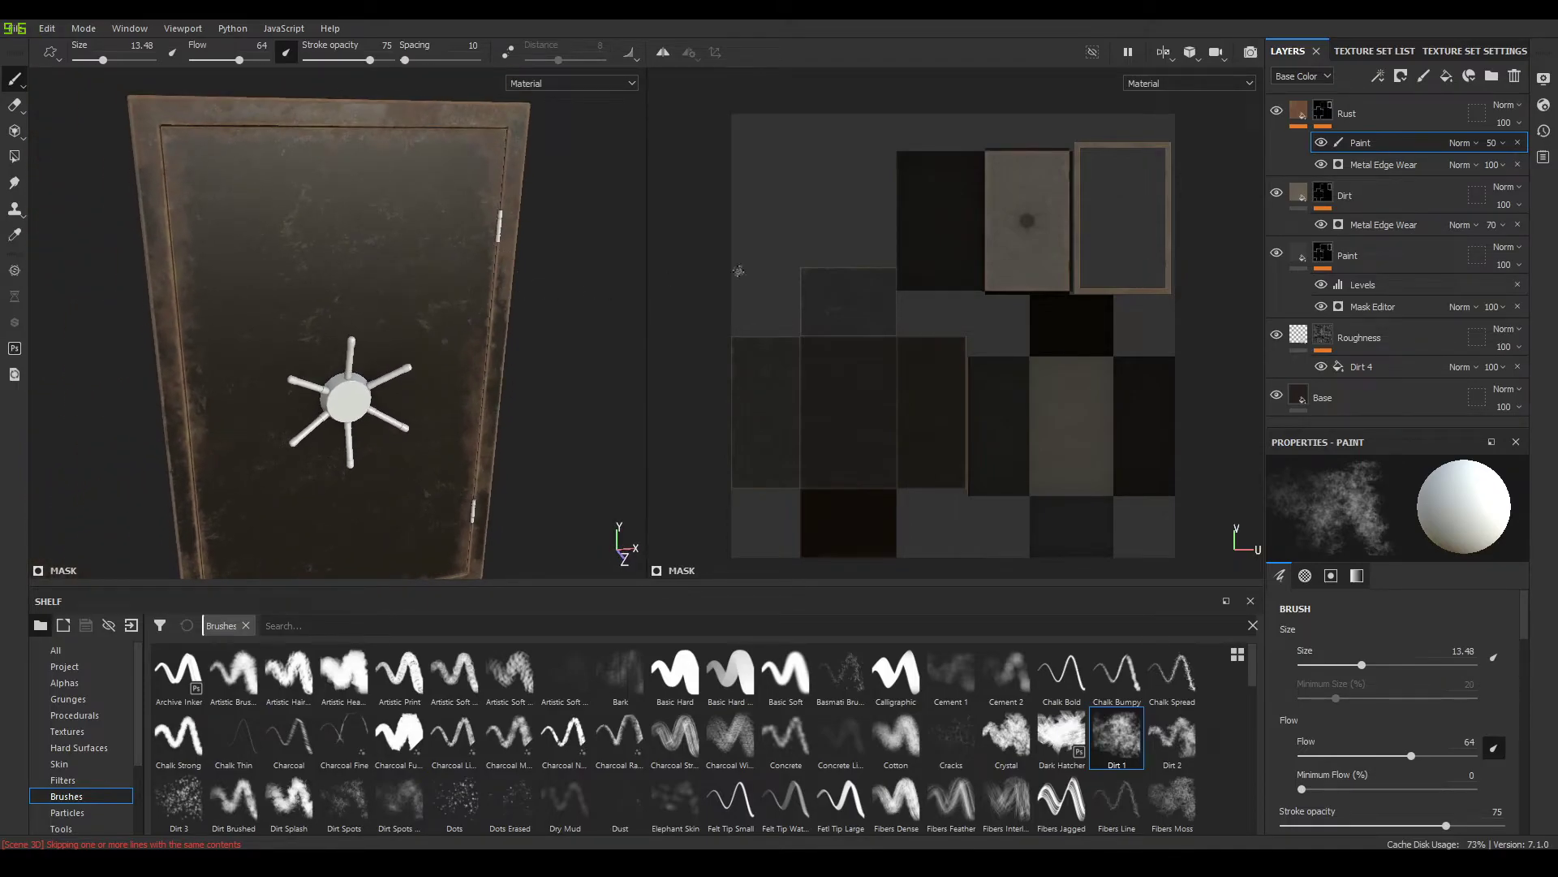
Set the lightness of the Rust layer's HSL Perceptive filter to 0.267 and check the vault's front
click(1299, 111)
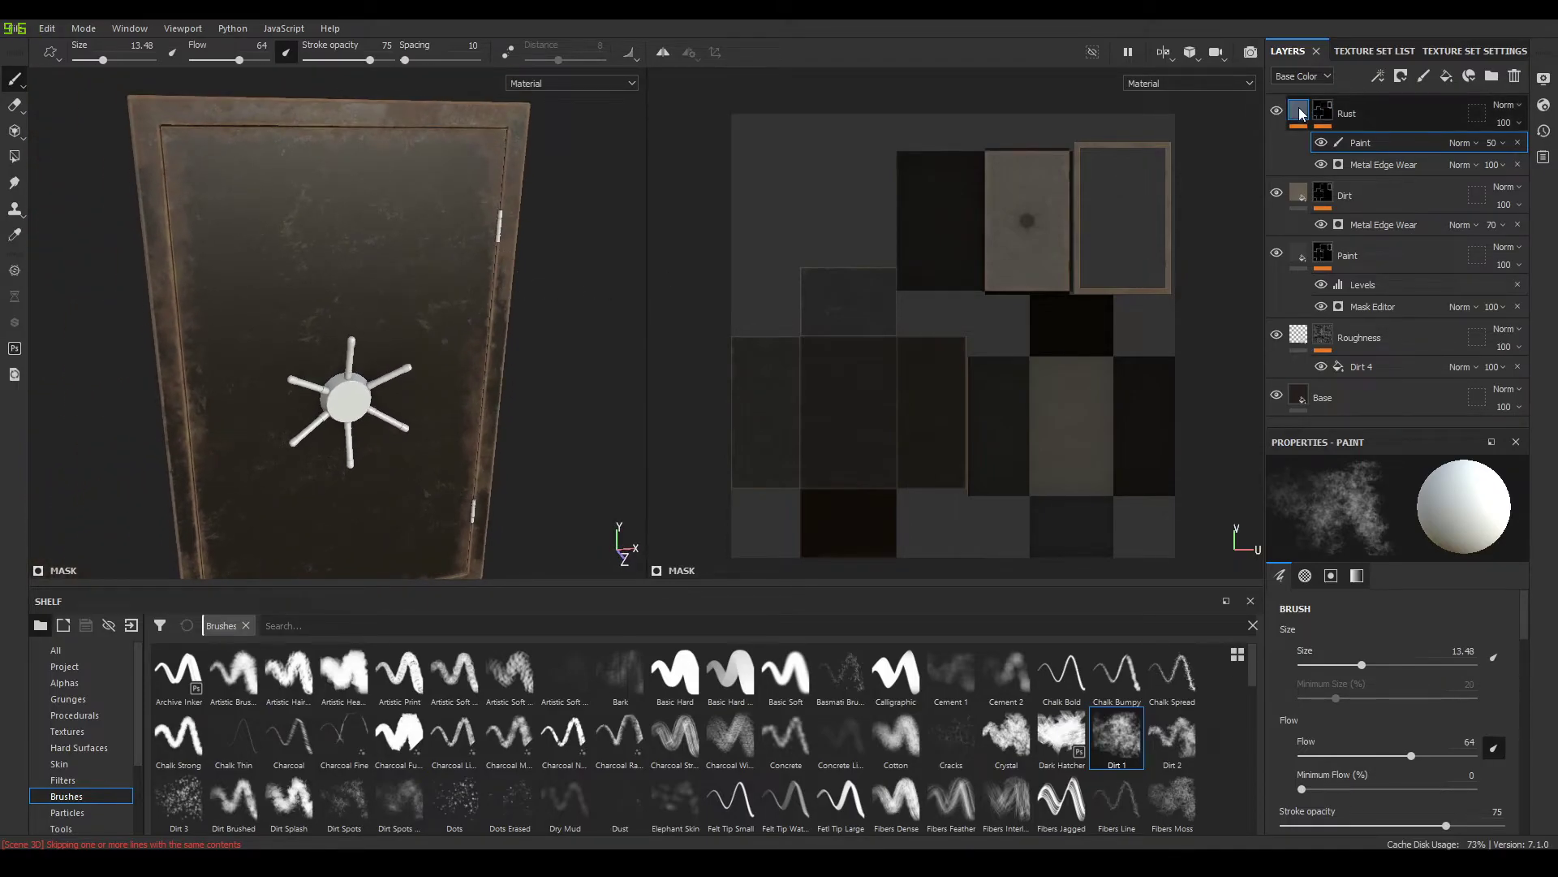
click(1377, 145)
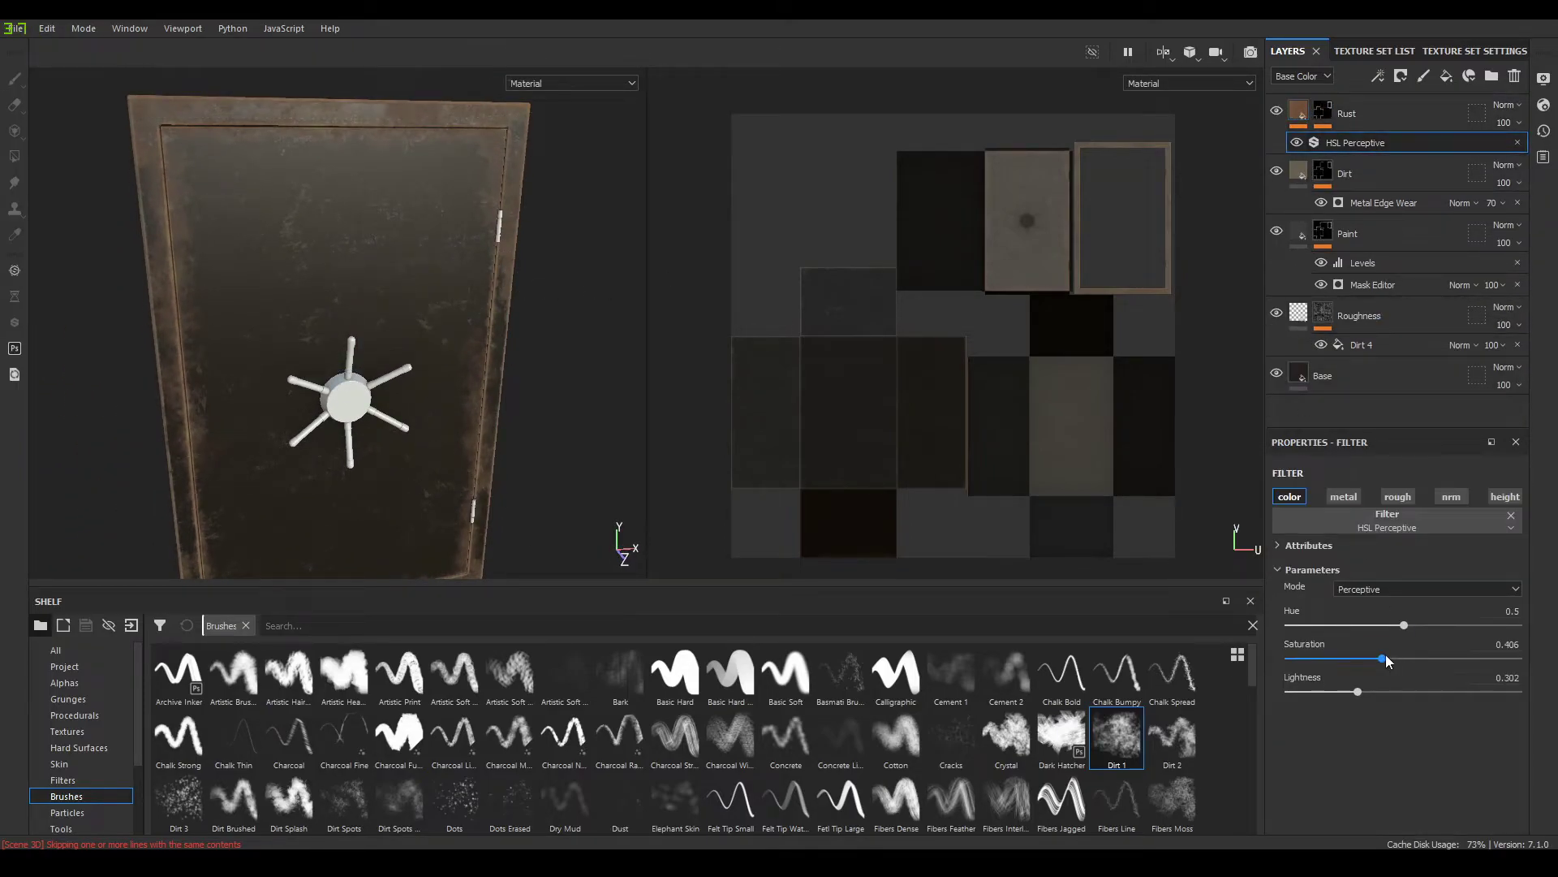
drag(1359, 692, 1350, 695)
alt+drag(481, 282, 511, 263)
alt+right_drag(511, 263, 480, 387)
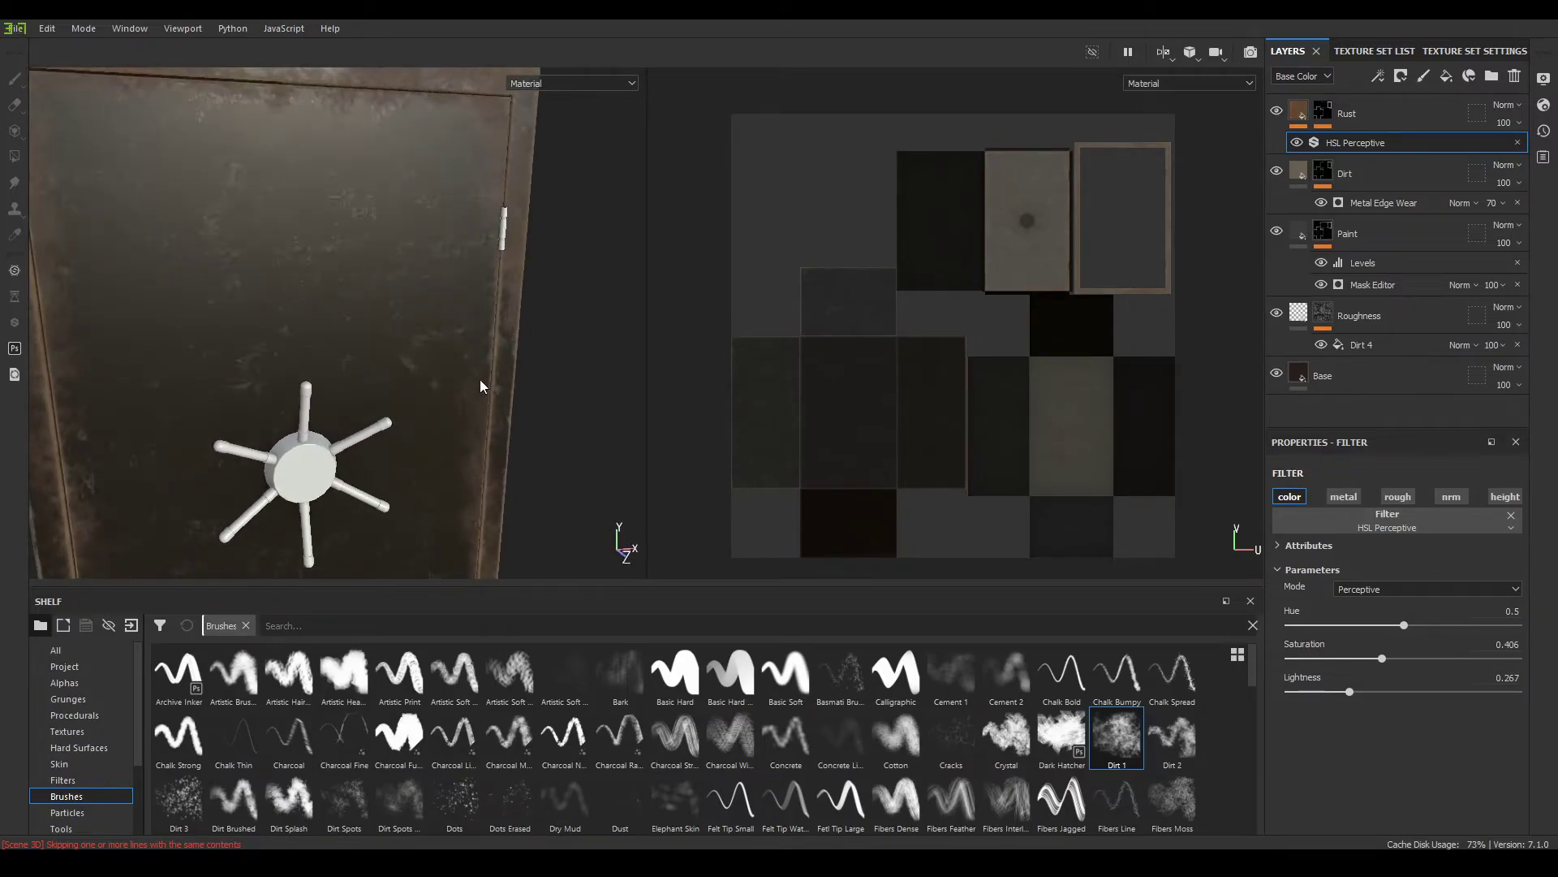
alt+middle_drag(480, 387, 556, 466)
alt+drag(556, 471, 373, 267)
Duplicate the Rust layer as Rust Drpping and remove the Paint and Metal Edge Wear effects from the copy's mask
click(1372, 112)
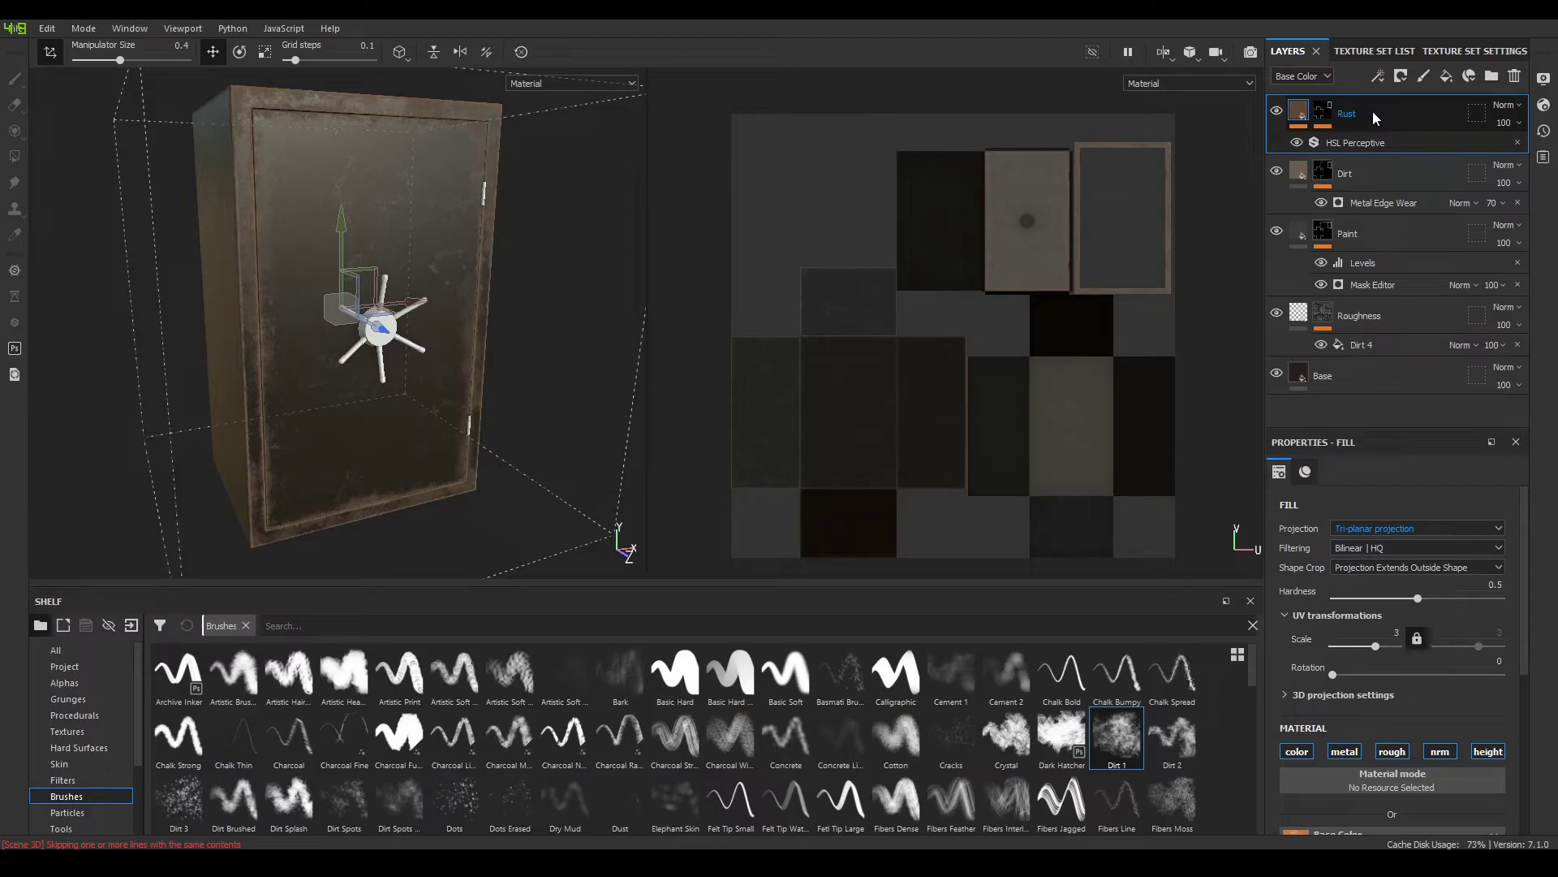
key(ctrl+d)
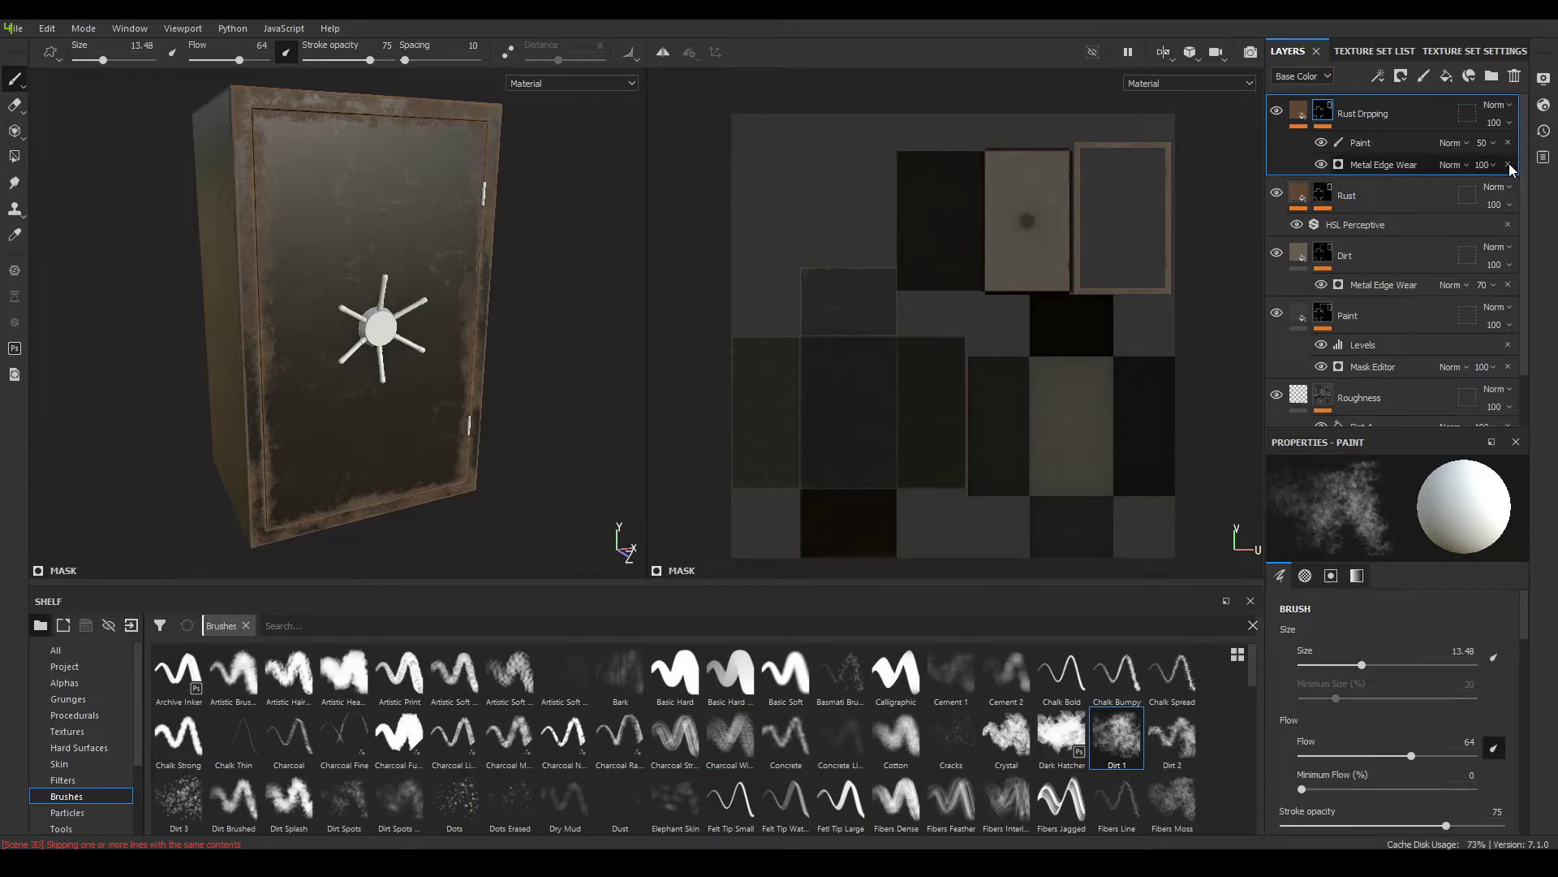
click(1508, 165)
click(1508, 142)
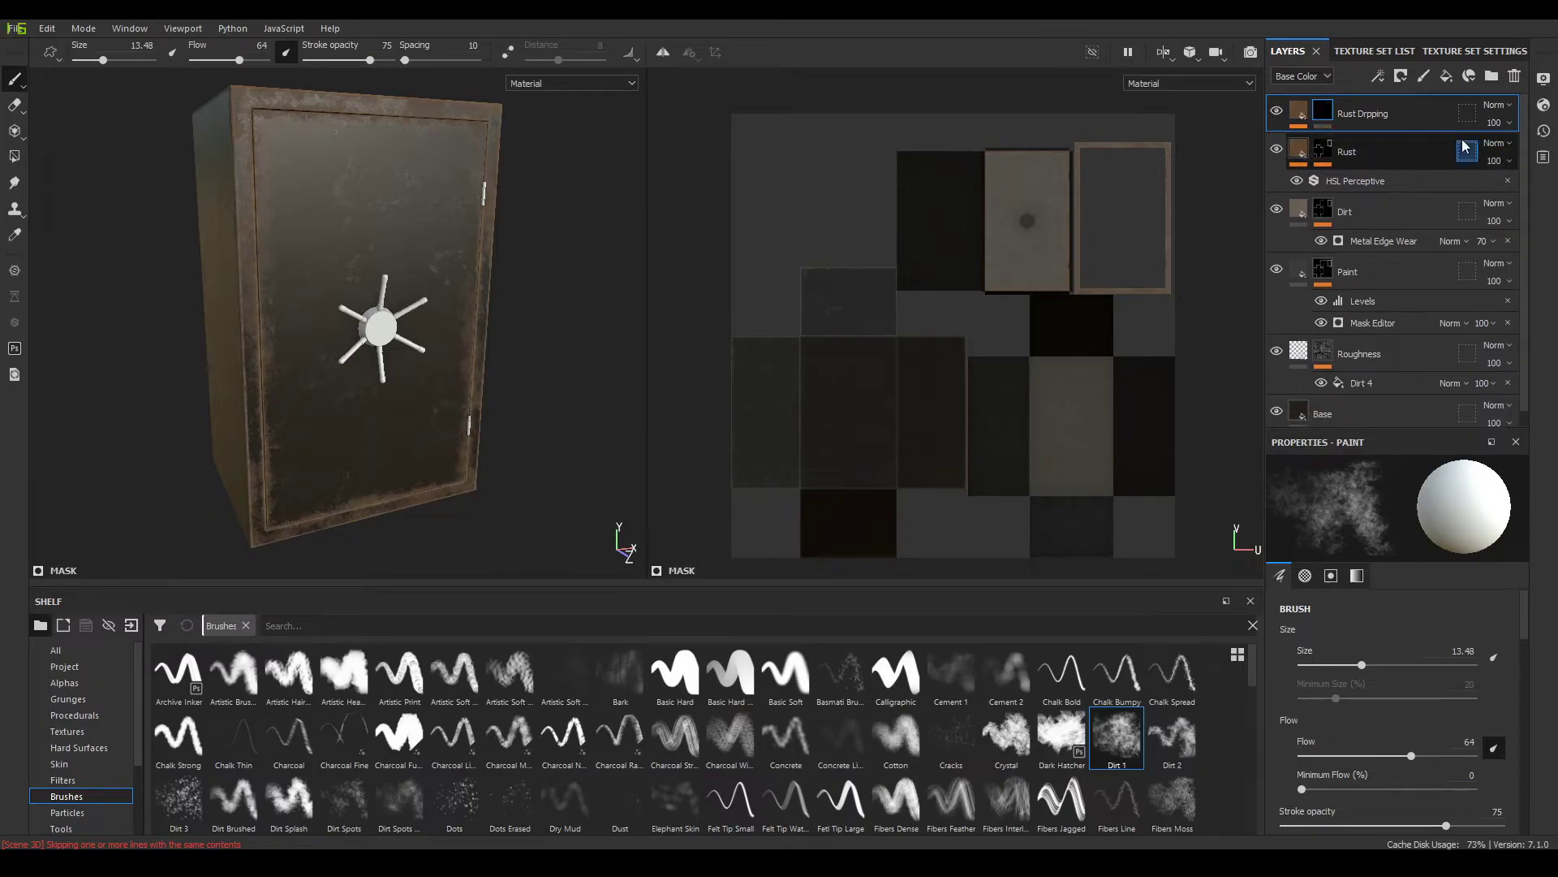
Add a fill to the Rust Drpping mask using the Grunge Stains Heavy texture, found by searching for rust
right_click(1363, 117)
click(1380, 726)
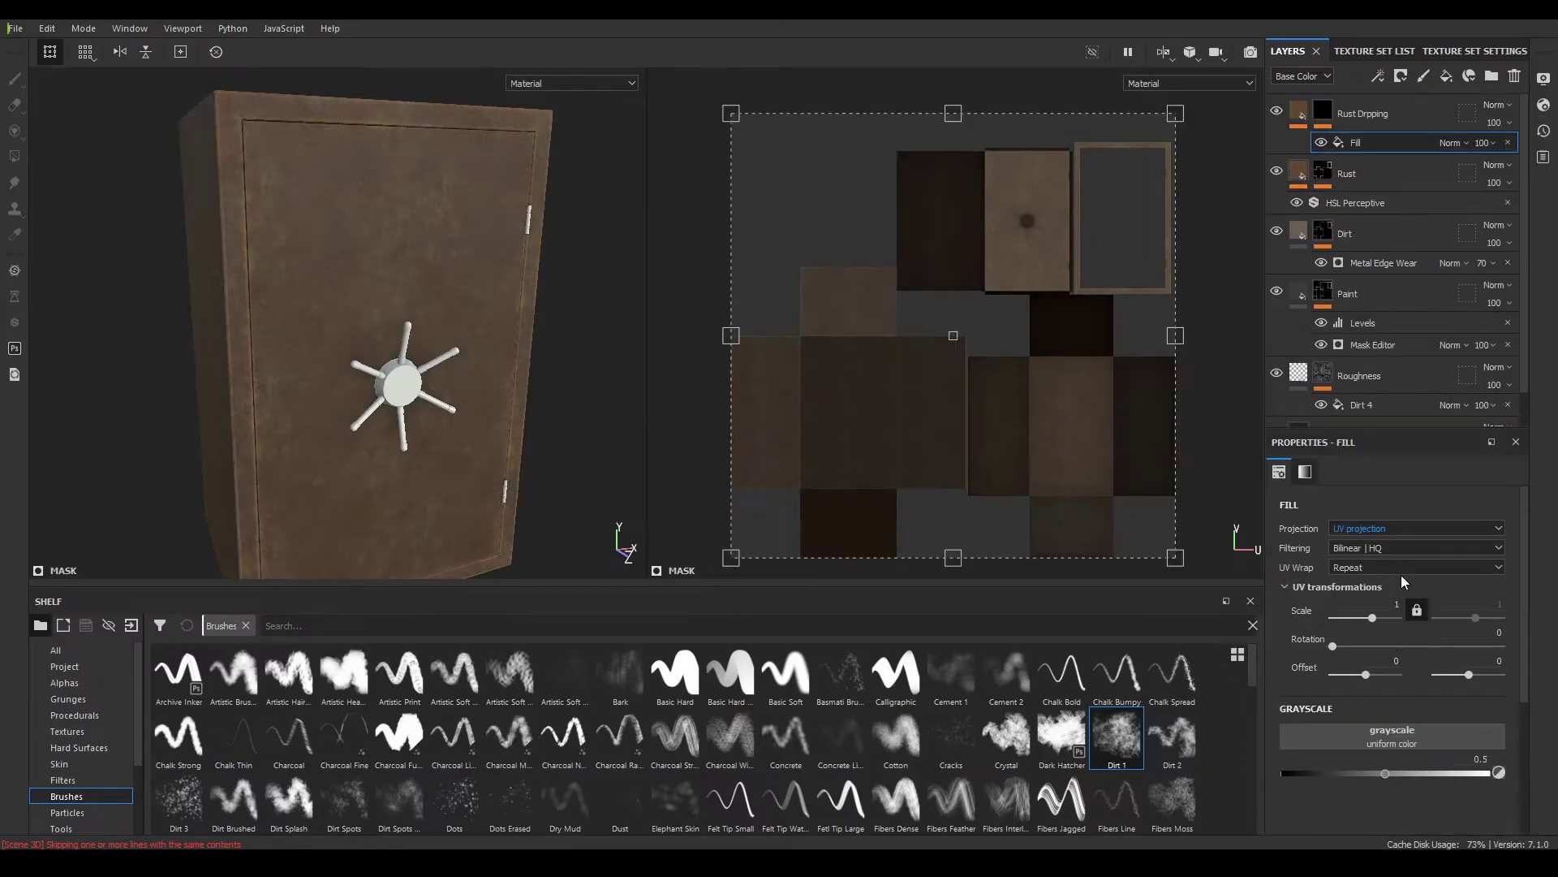
click(1385, 735)
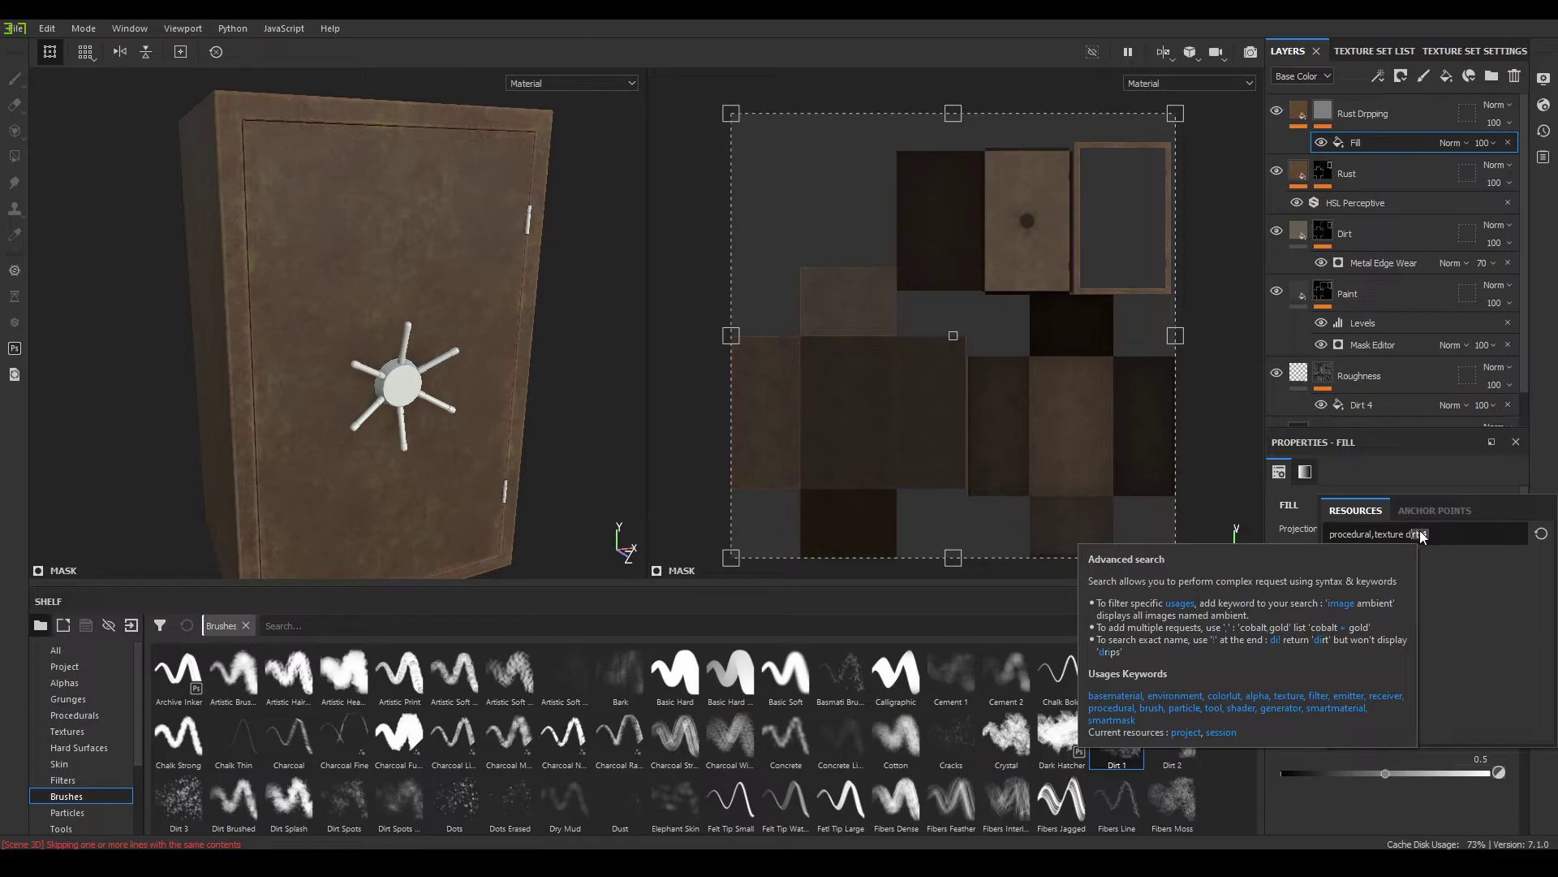
text(rust)
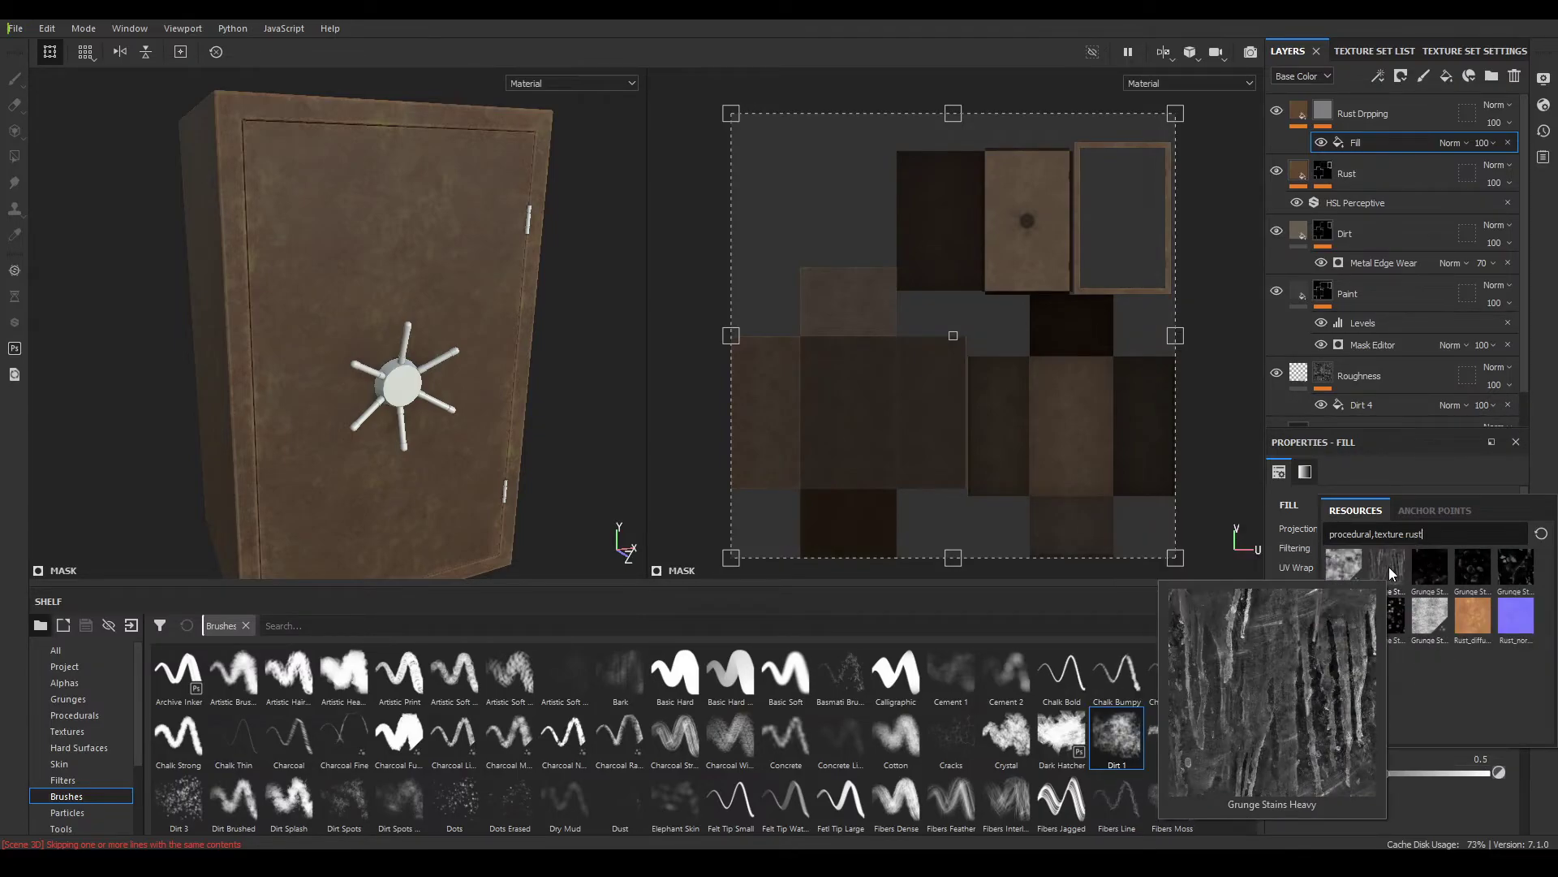
click(1387, 570)
alt+drag(521, 350, 537, 374)
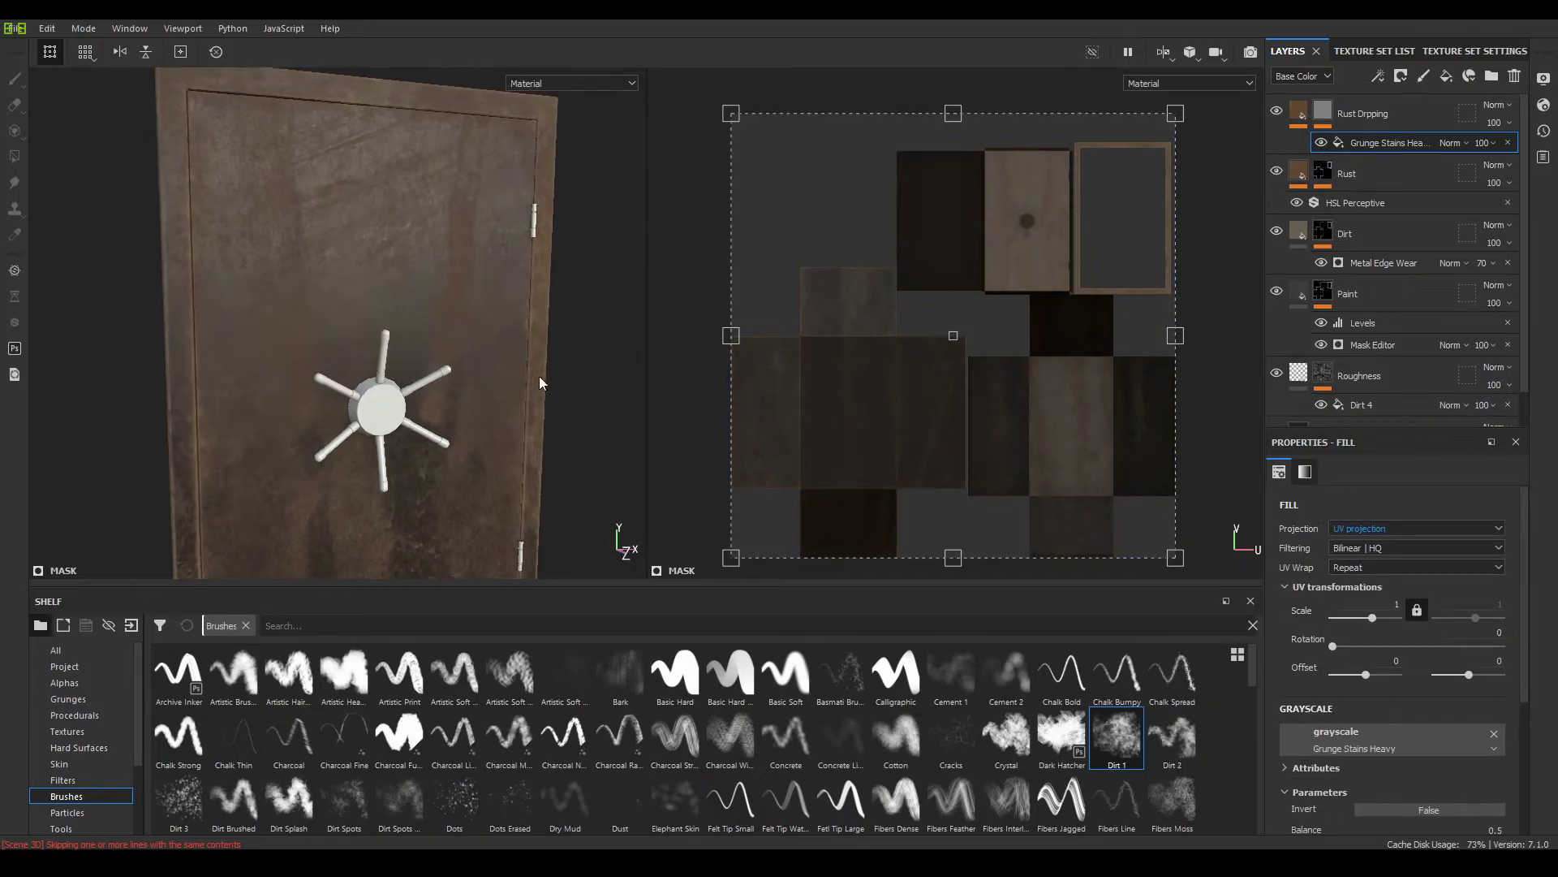
Set the Grunge Stains Heavy fill to tri-planar projection with a scale of 3
click(1377, 528)
click(1376, 563)
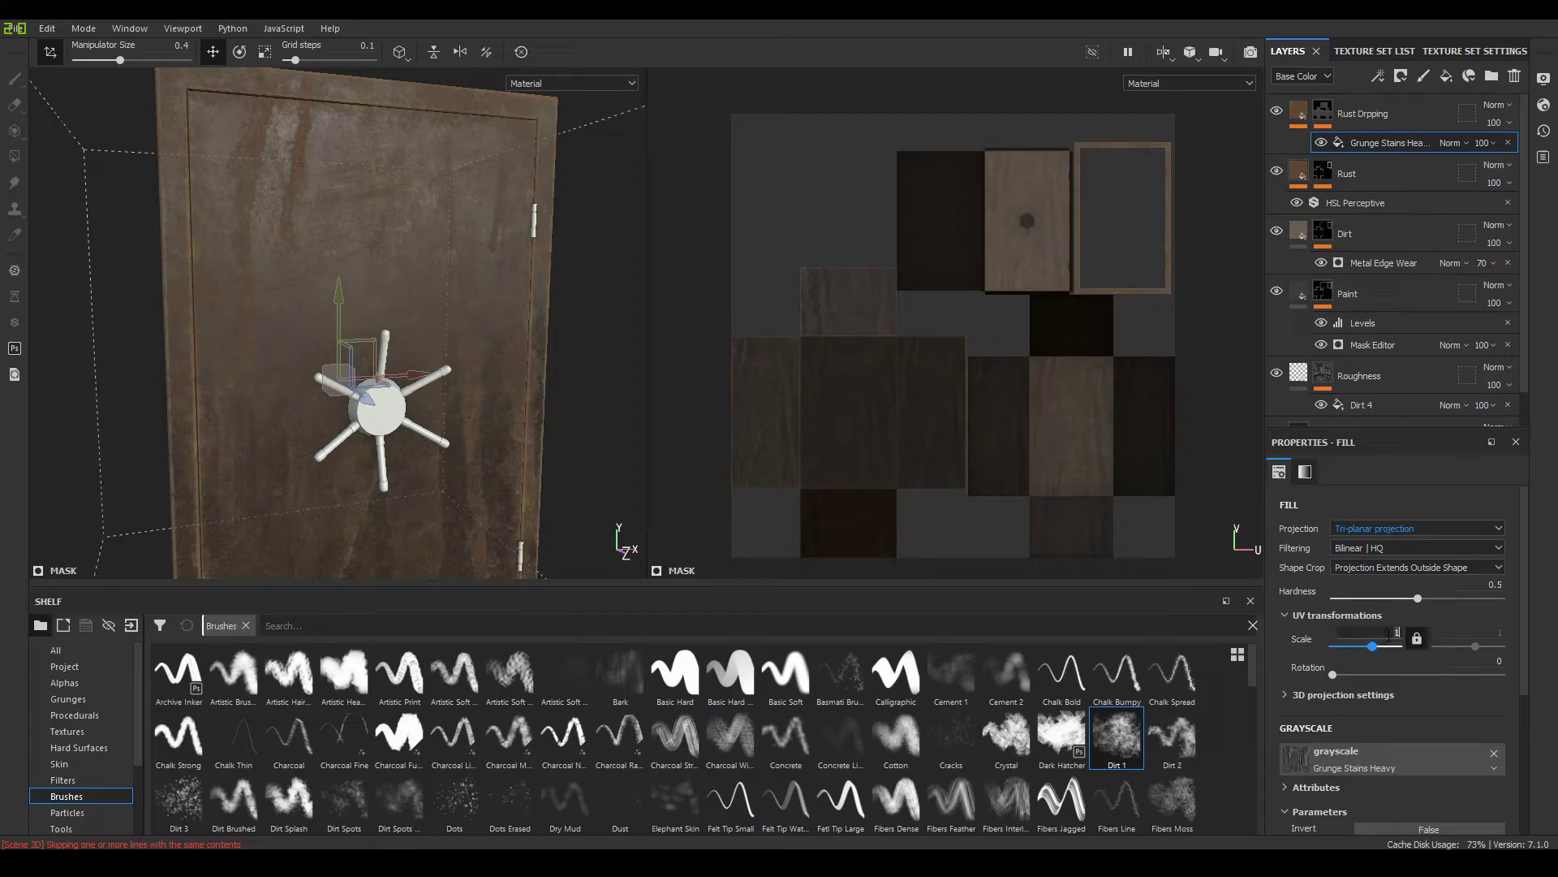
key(Return)
scroll(365, 293, down, 2)
alt+drag(365, 292, 337, 317)
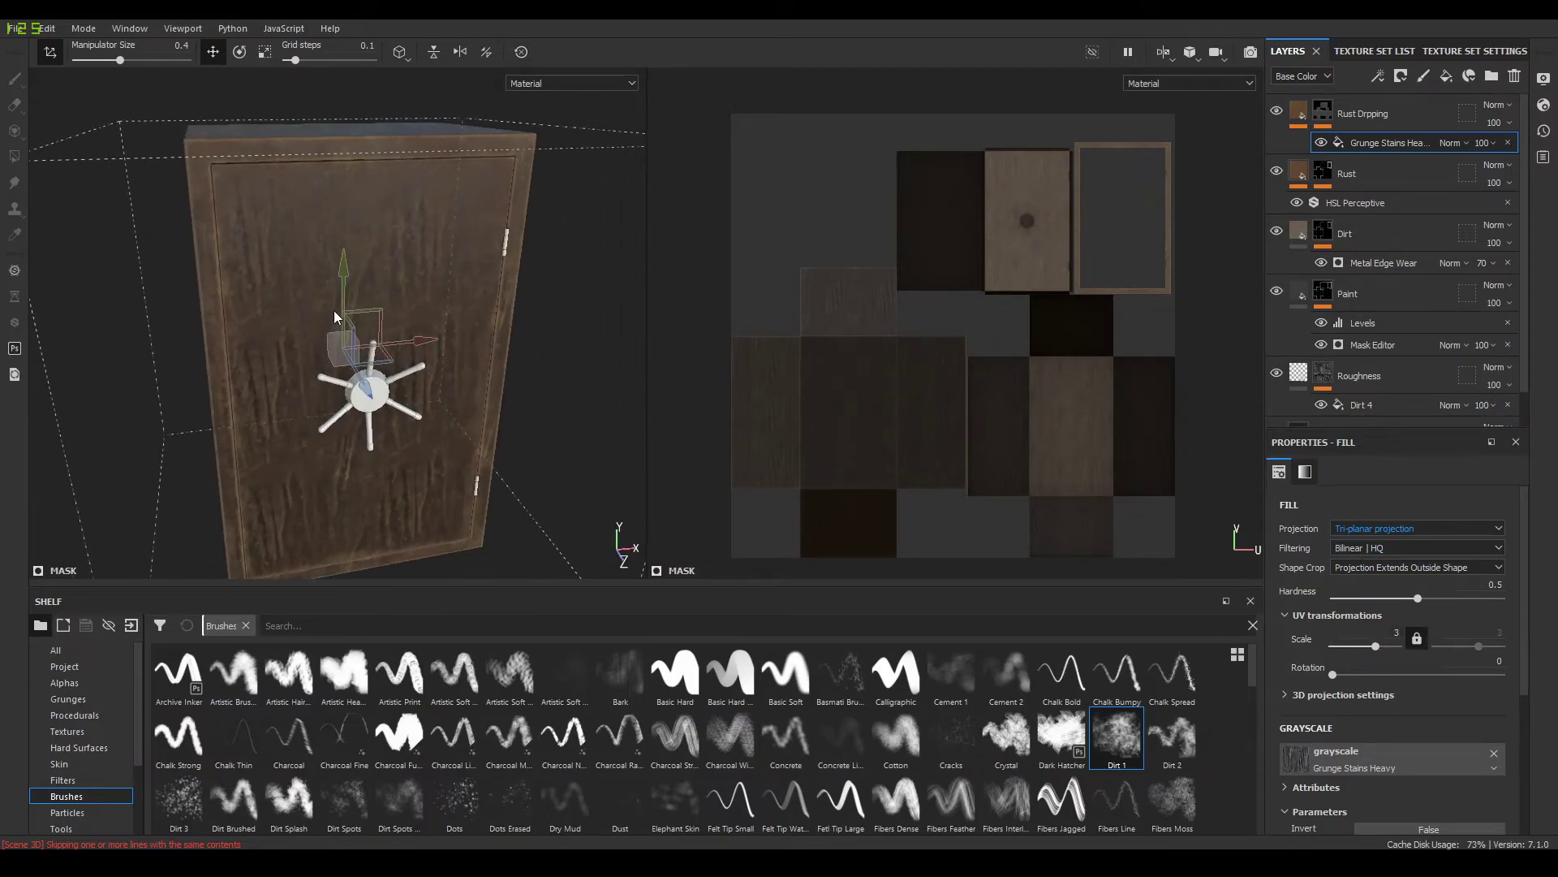
scroll(339, 318, up, 1)
Raise the lightness of the Rust Drpping layer's HSL Perceptive filter to about 0.324
click(1301, 112)
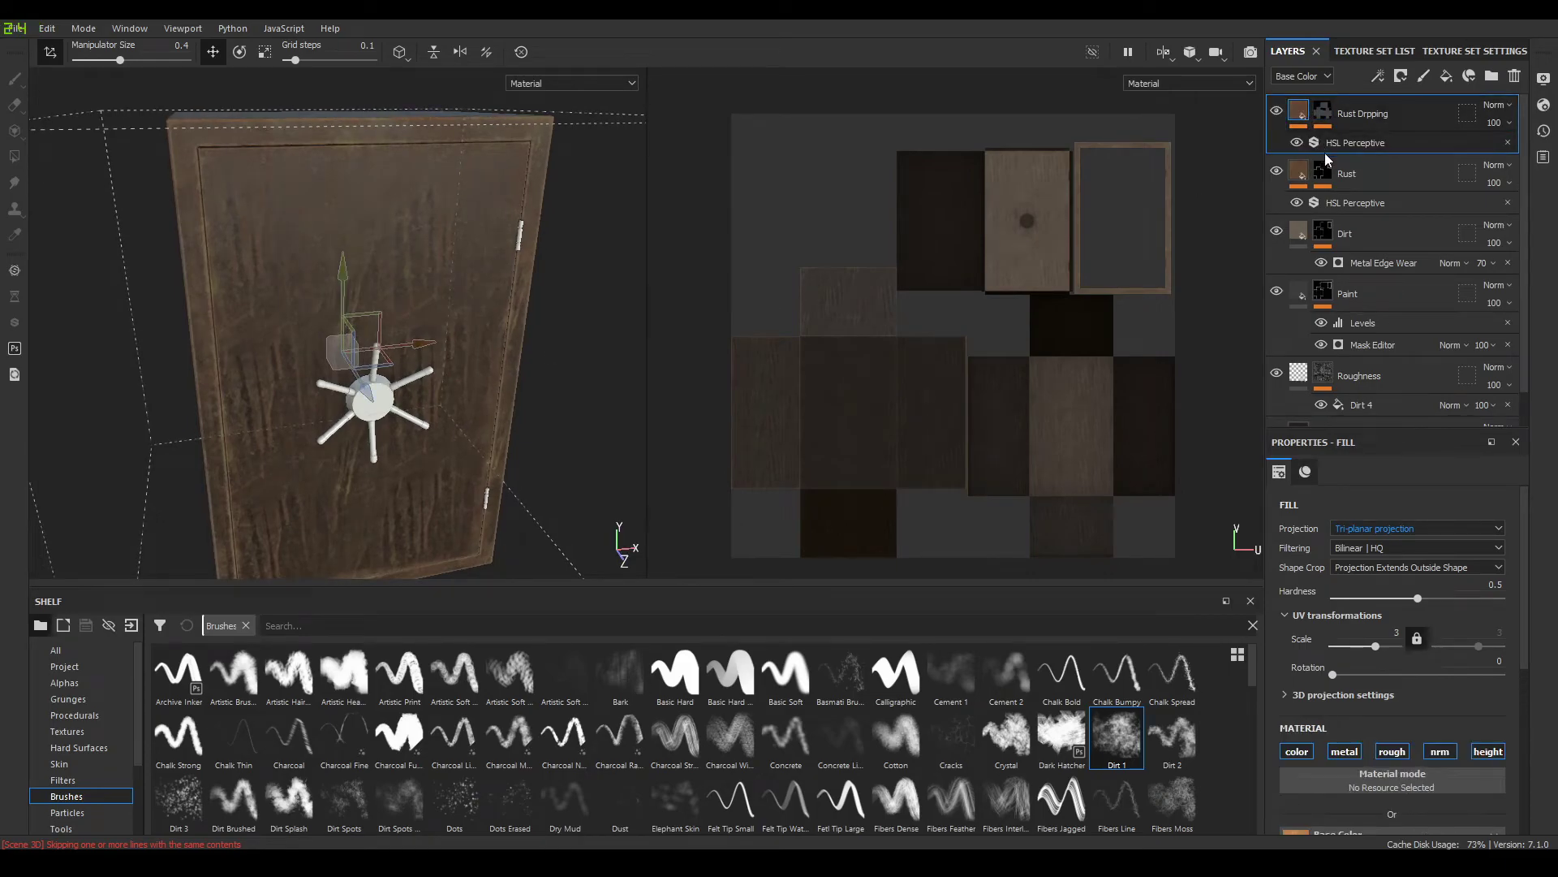
click(1341, 142)
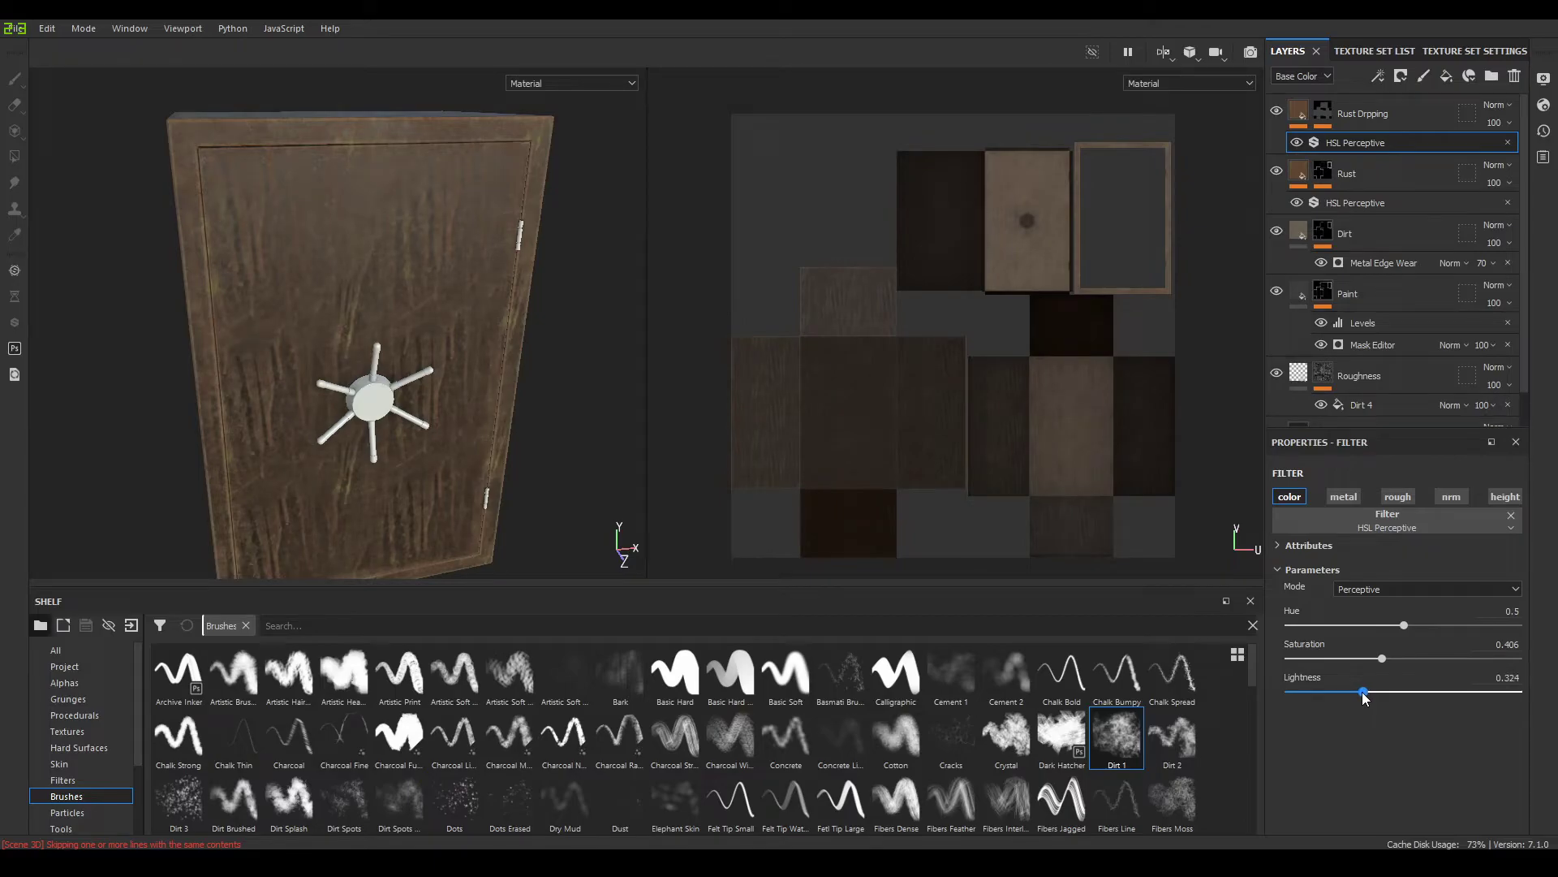
alt+drag(496, 262, 521, 266)
Add a paint effect above the Grunge Stains Heavy fill in the Rust Drpping mask
click(1323, 113)
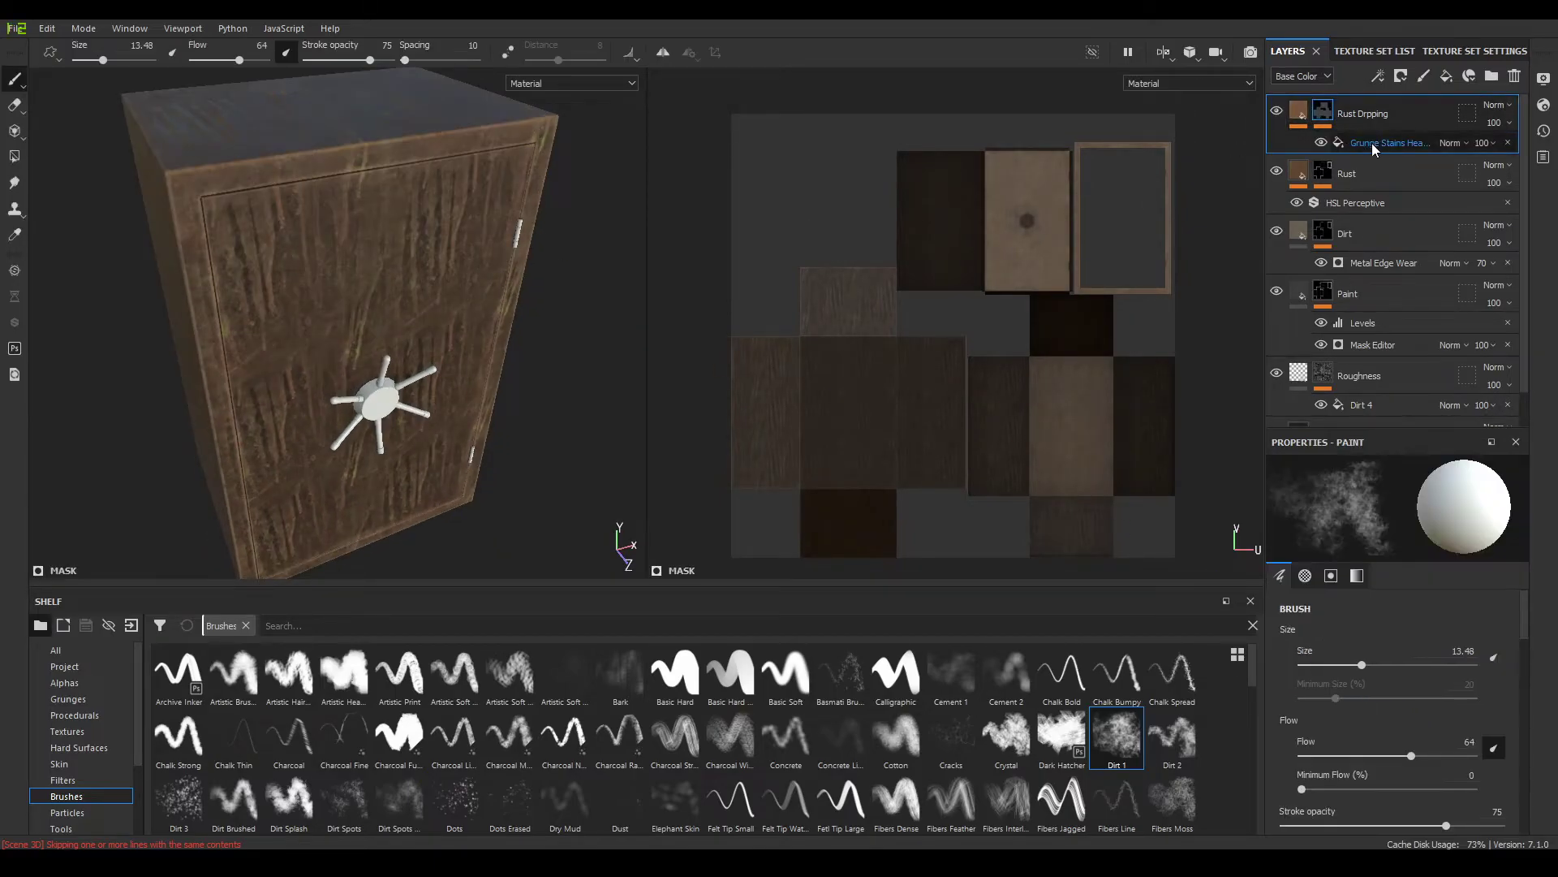
click(1383, 143)
right_click(1390, 143)
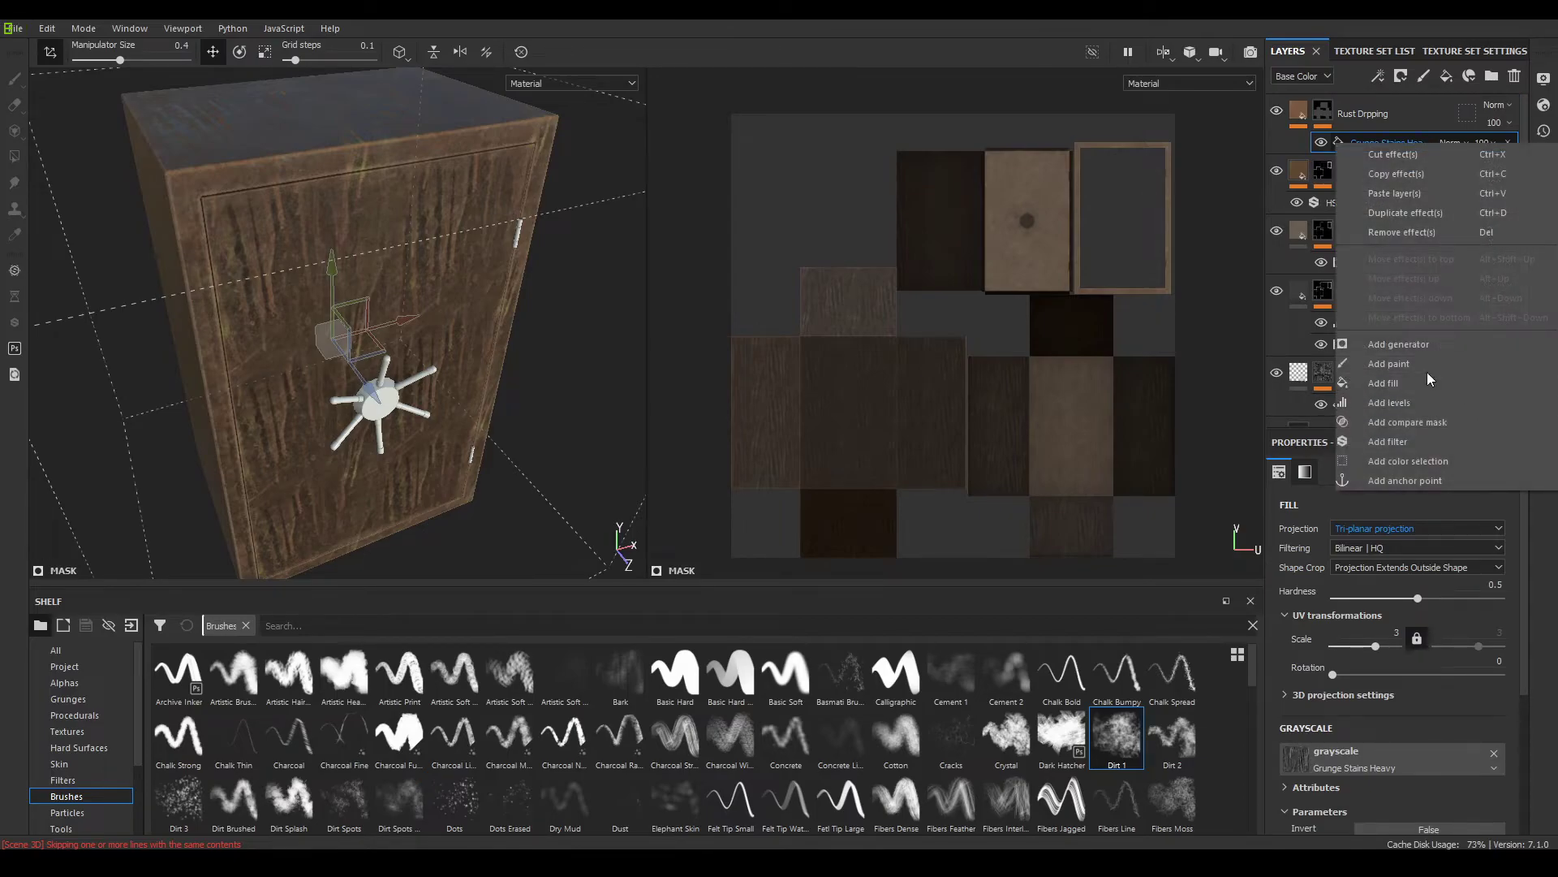
click(1420, 366)
Enlarge the brush to 41.9 and paint black on the mask to fade the rust drips across the door's front
alt+shift+drag(269, 325, 438, 331)
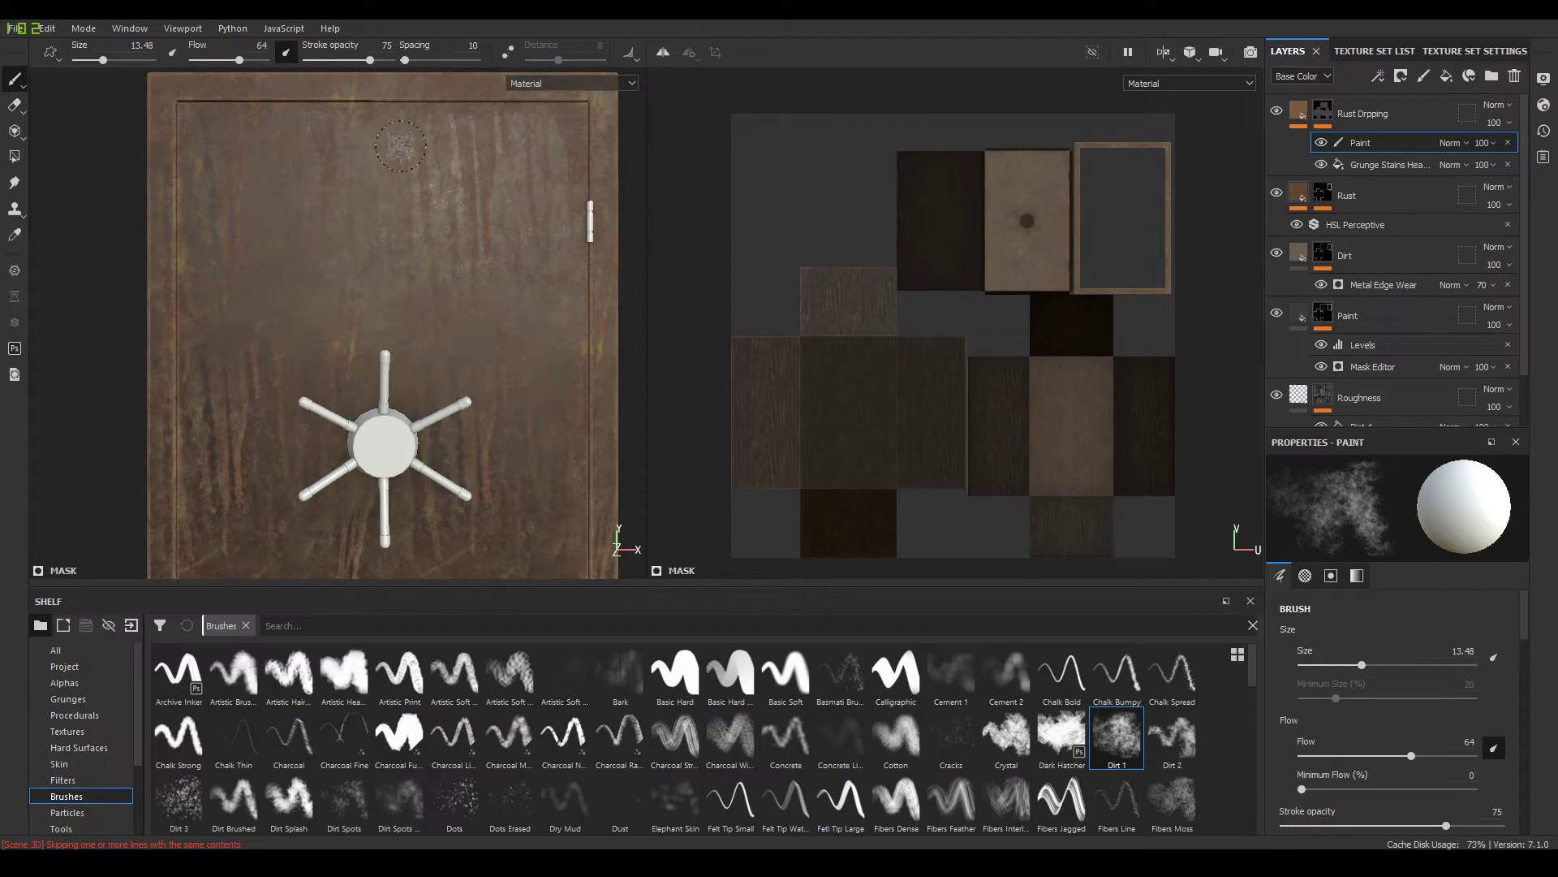
scroll(466, 341, down, 4)
middle_drag(442, 243, 393, 186)
ctrl+right_drag(416, 311, 466, 312)
scroll(426, 300, up, 2)
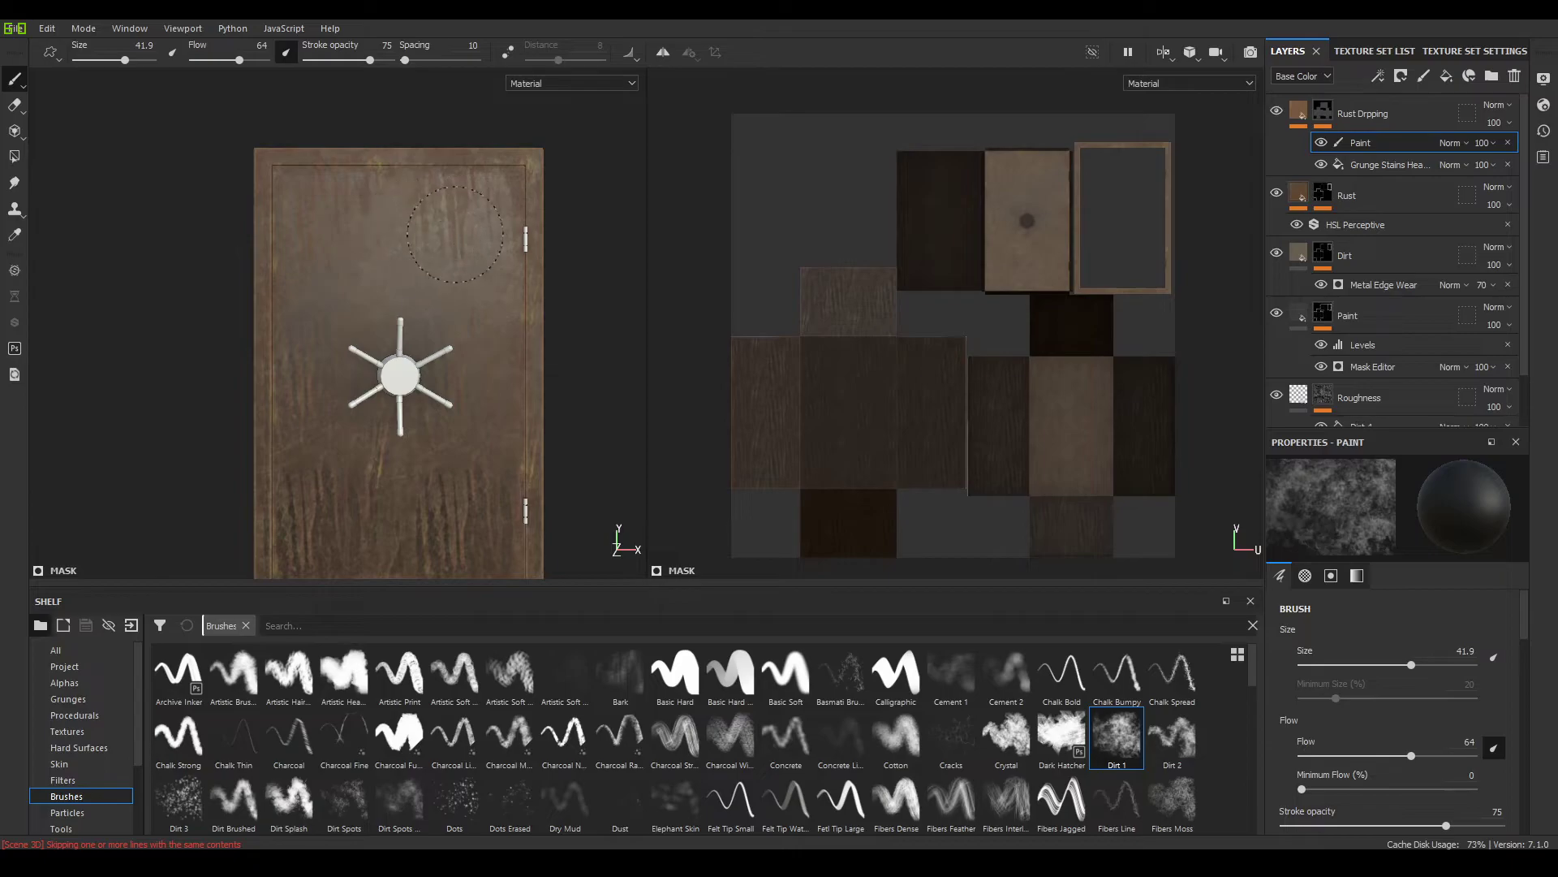
mouse_move(309, 495)
mouse_down()
mouse_move(361, 520)
mouse_move(479, 499)
mouse_up()
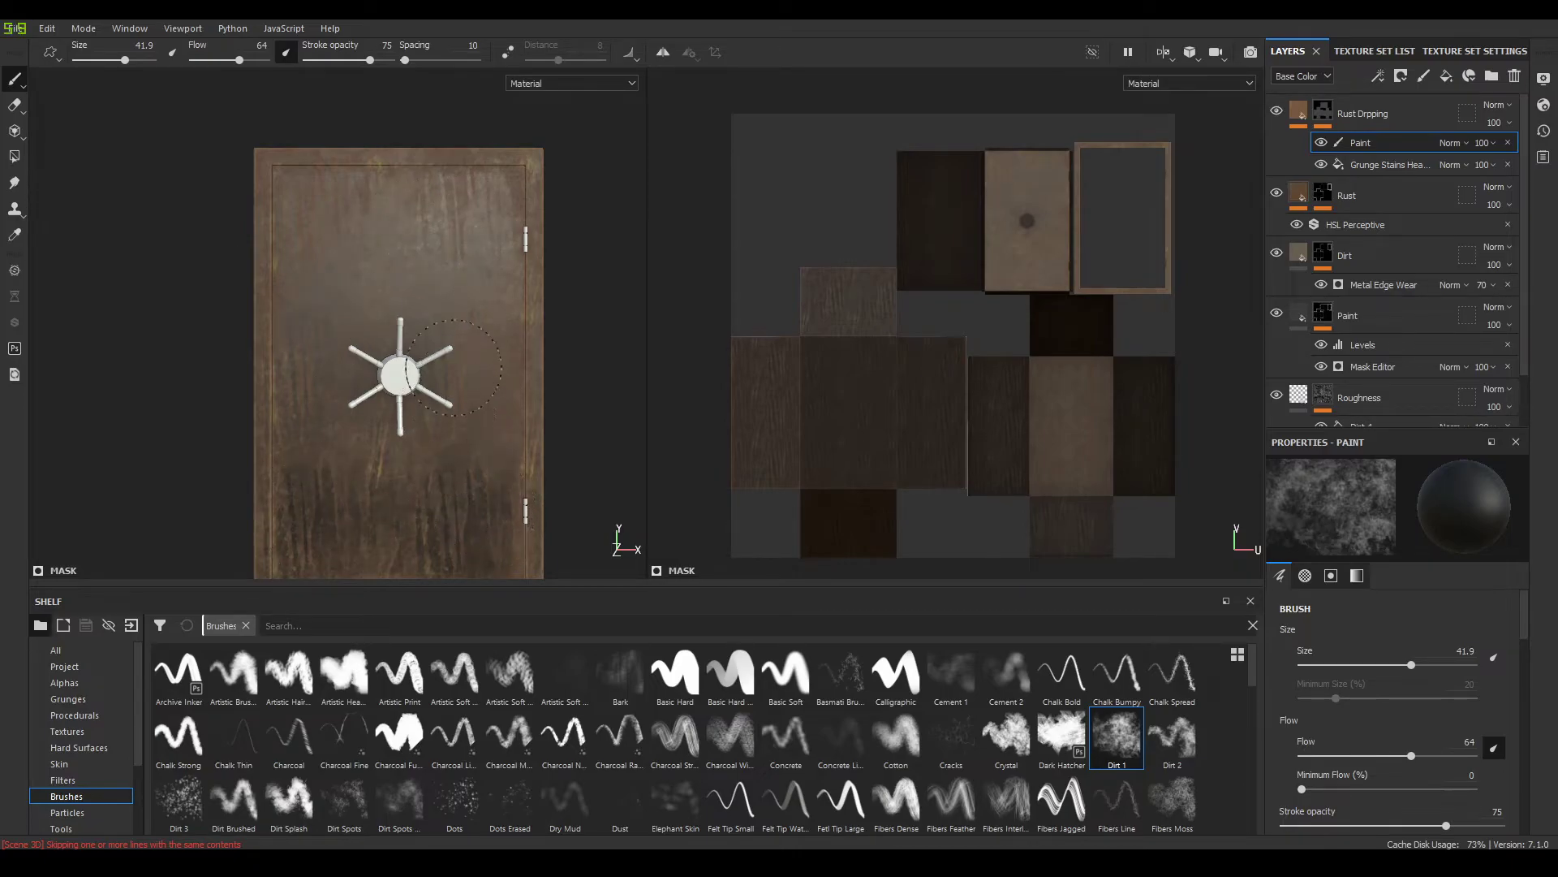
alt+drag(454, 370, 319, 292)
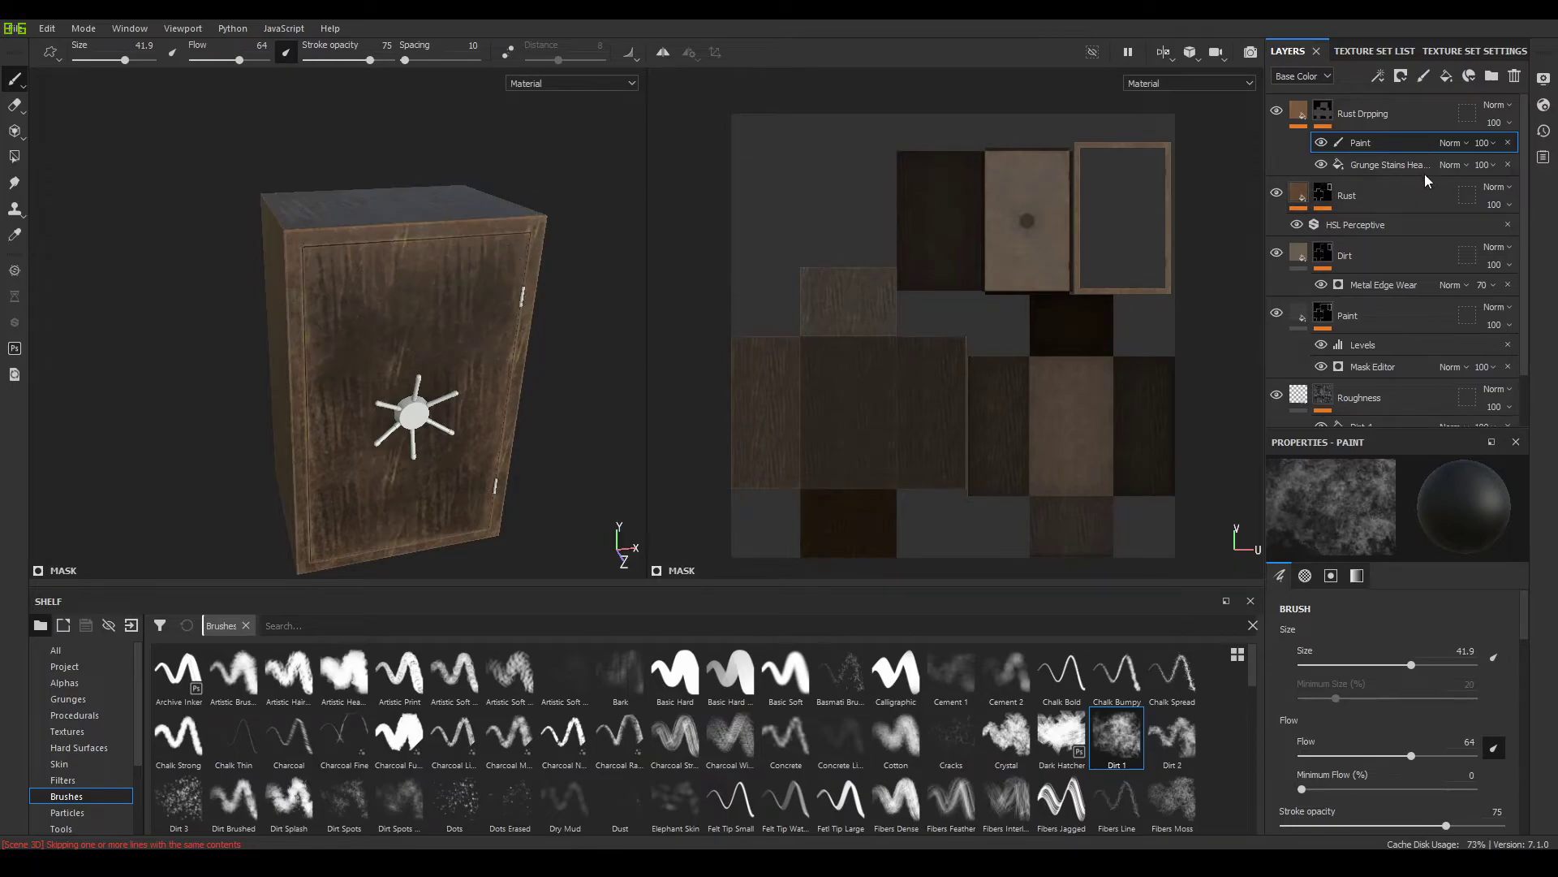
alt+drag(403, 290, 390, 265)
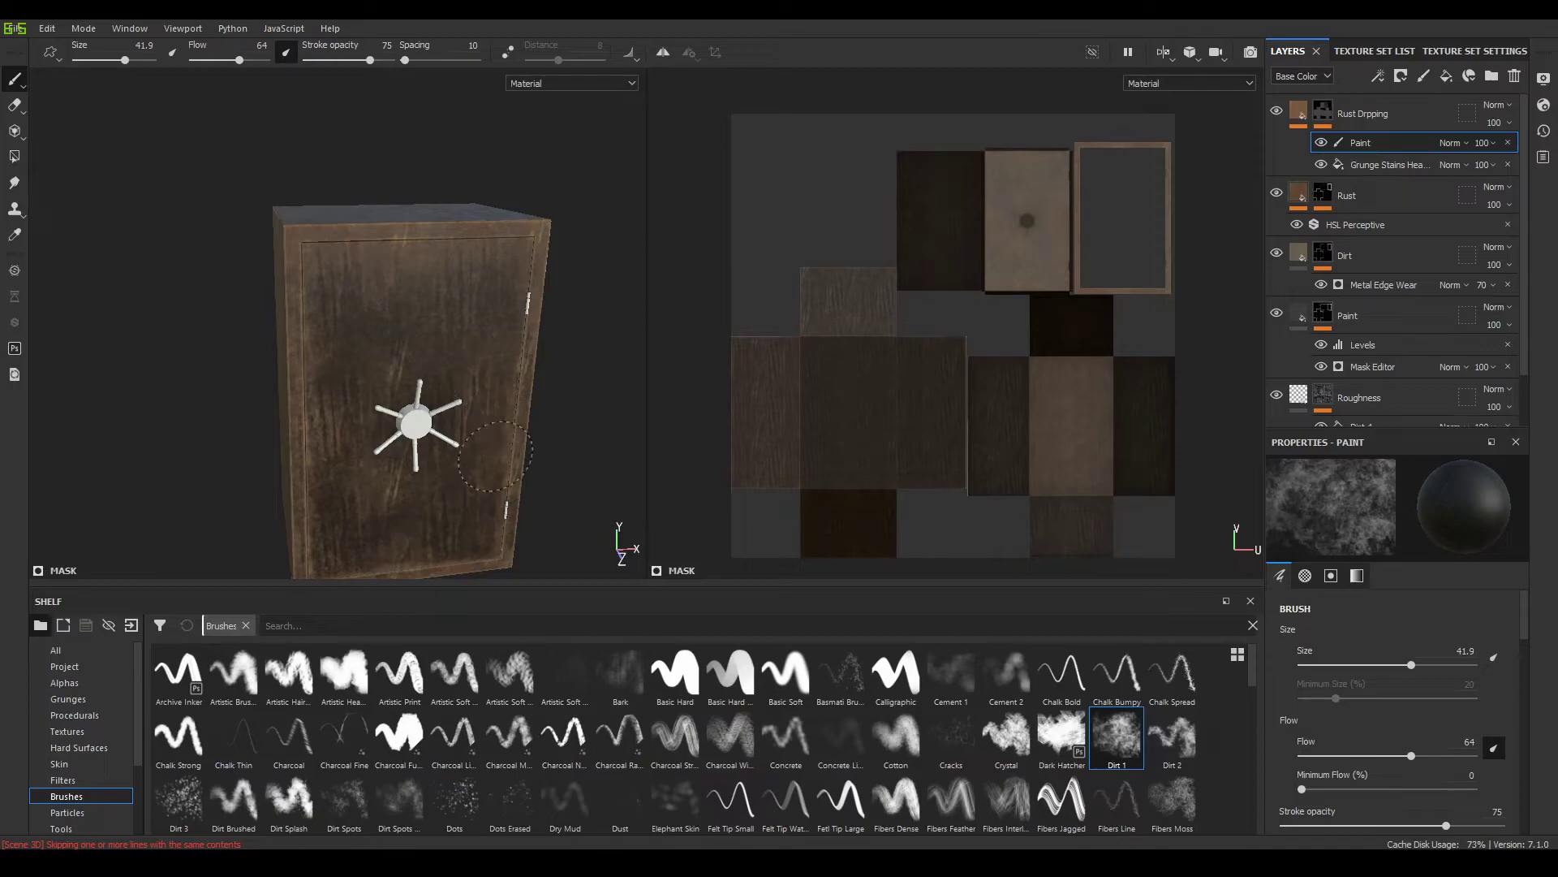
Paint black on the Rust Drpping mask to fade the drips on the vault's top and one side
alt+drag(343, 422, 276, 283)
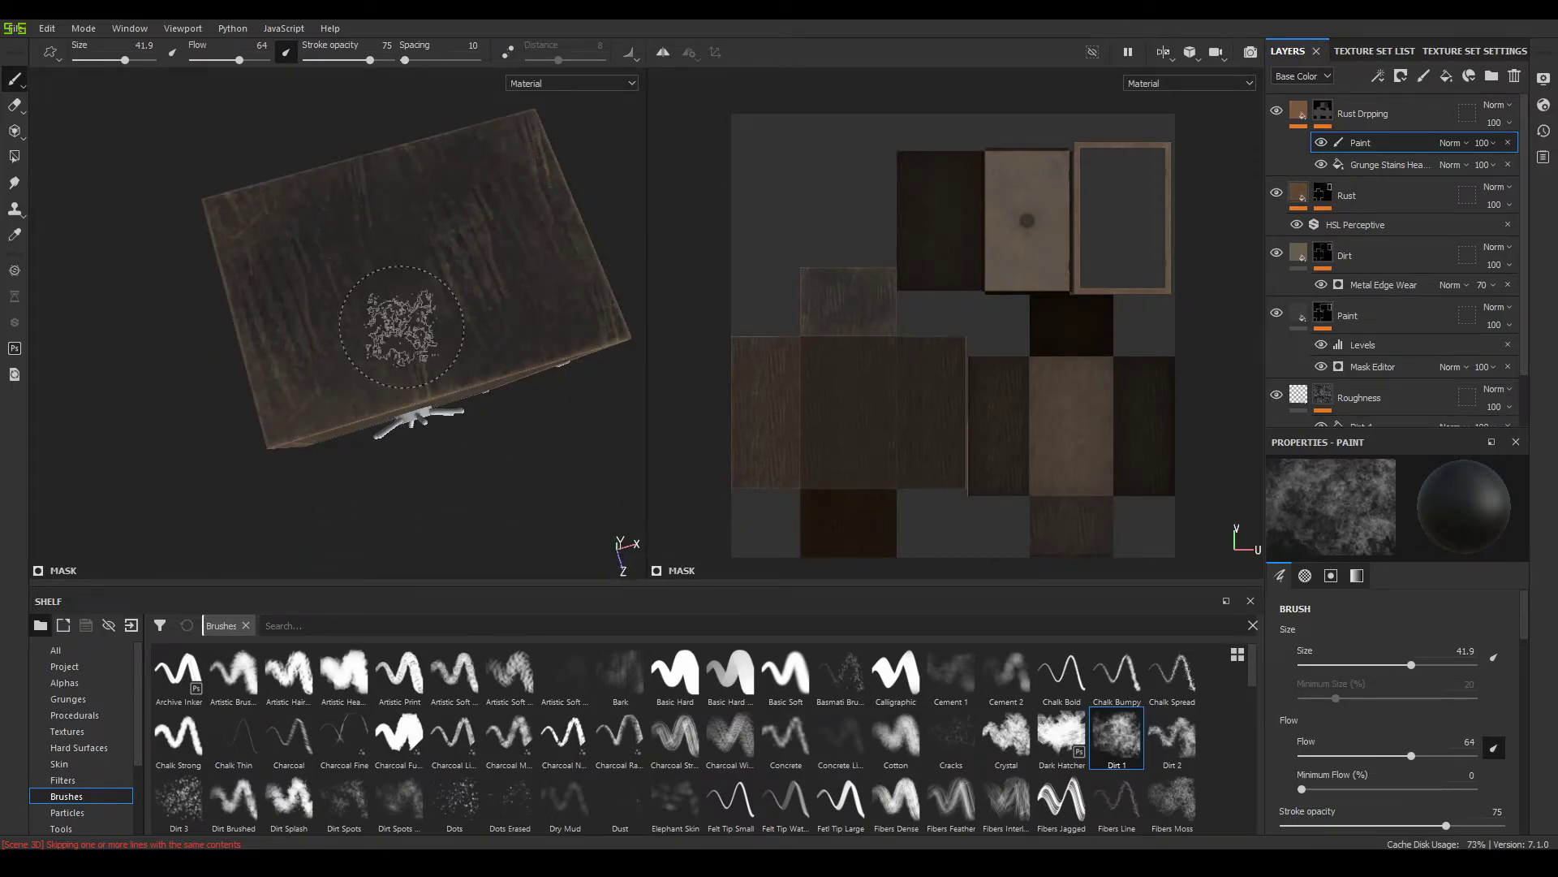
alt+shift+drag(504, 306, 498, 236)
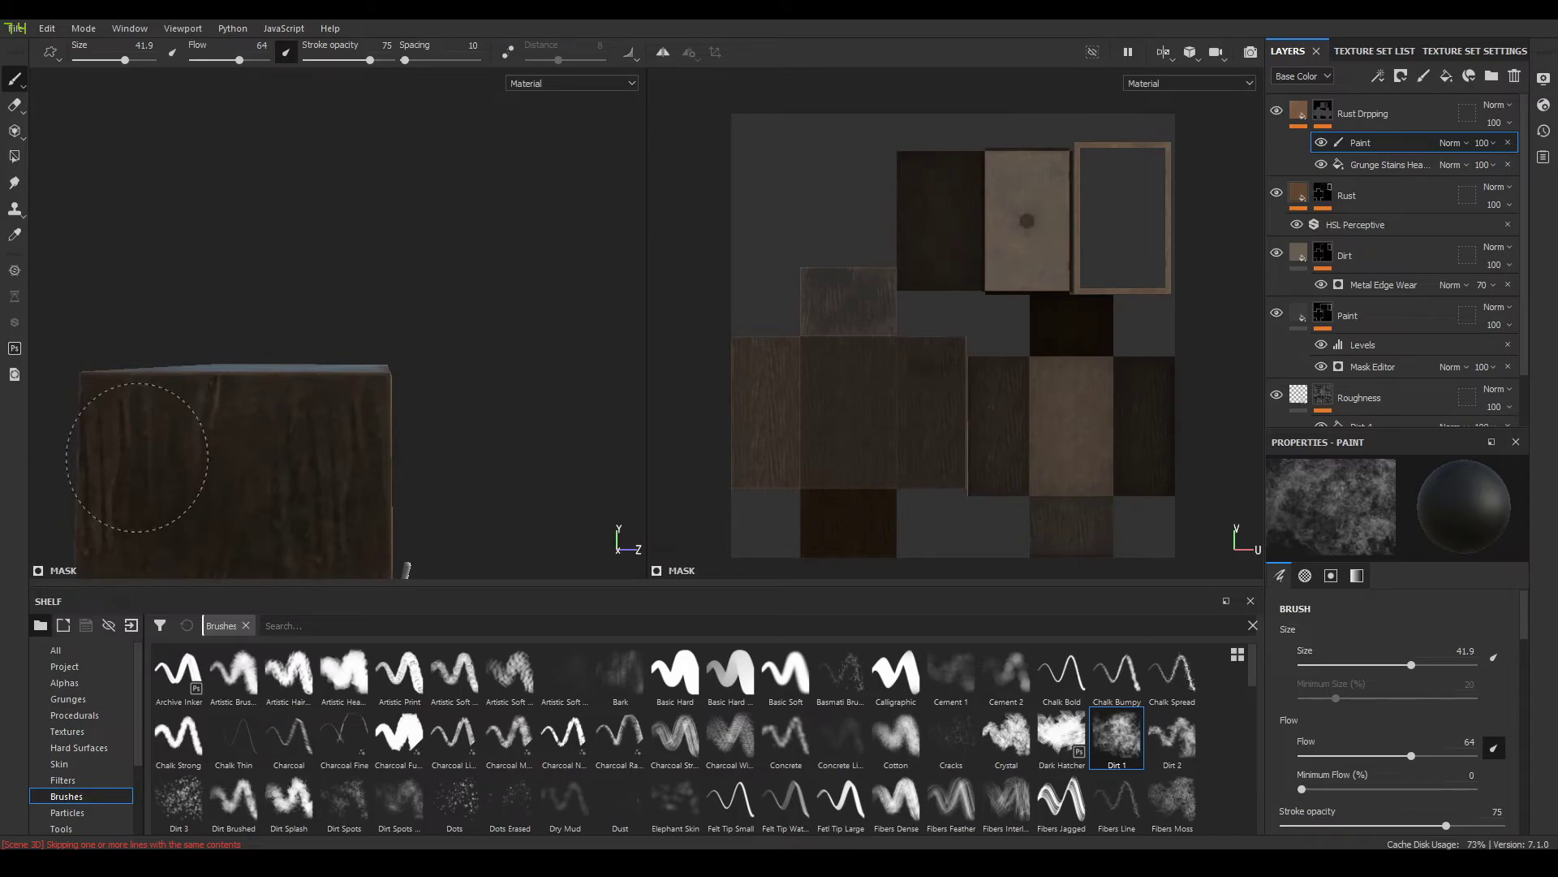
alt+middle_drag(365, 440, 452, 125)
alt+middle_drag(402, 478, 430, 162)
alt+right_drag(397, 351, 420, 145)
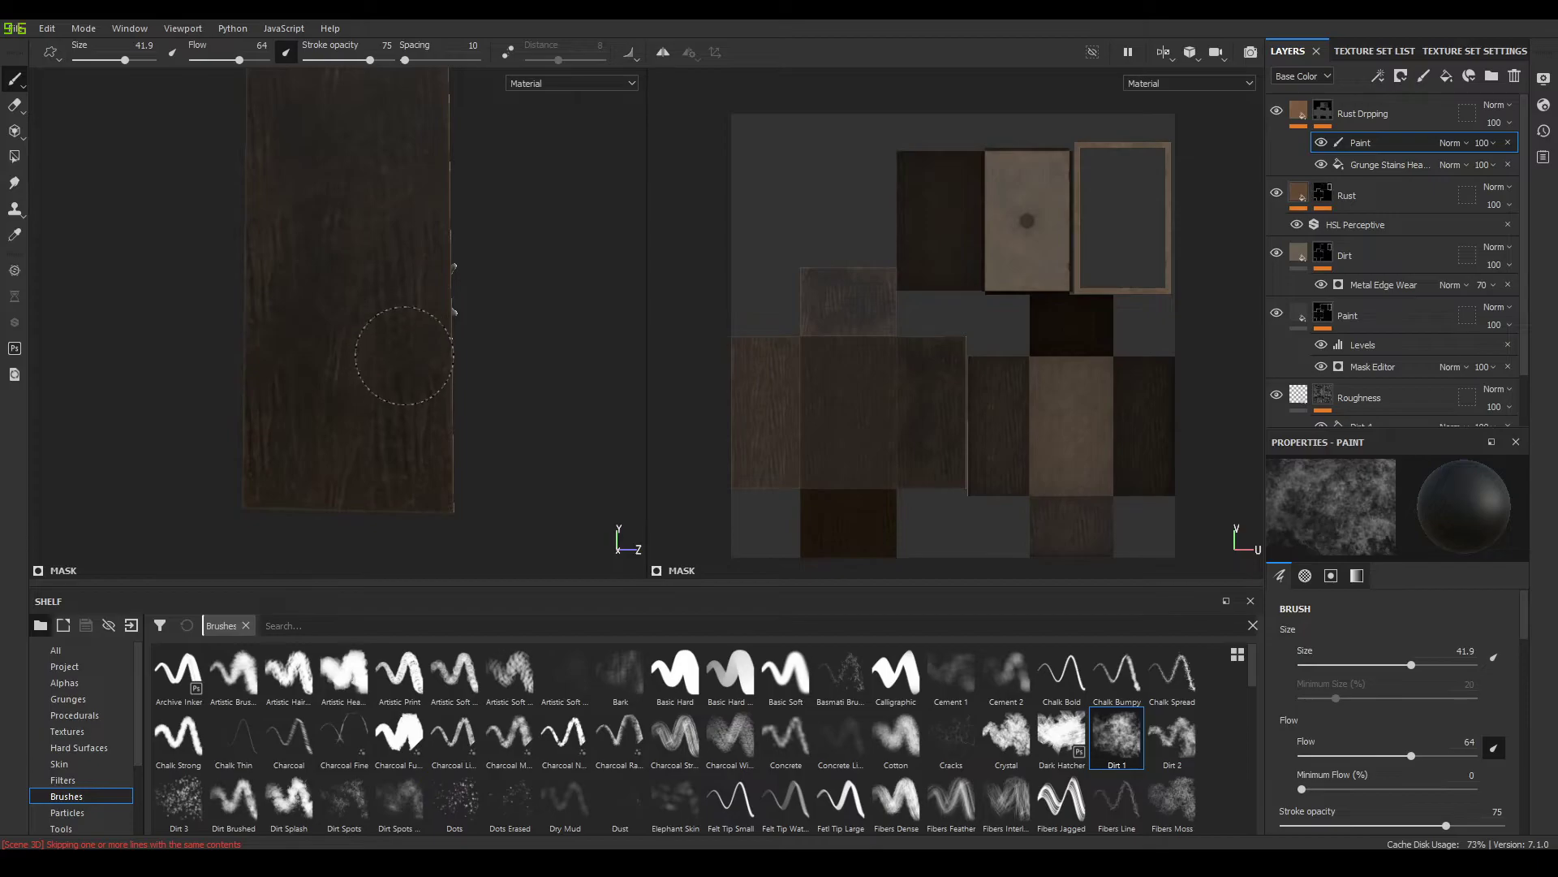
Raise the stroke opacity to 89 and flow to 98, and mask out more rust drips on the vault's sides
mouse_move(389, 406)
alt+mouse_down()
mouse_move(419, 276)
mouse_move(441, 320)
mouse_move(406, 333)
mouse_move(264, 362)
mouse_move(148, 358)
mouse_move(424, 264)
mouse_move(404, 380)
alt+mouse_up()
drag(376, 59, 381, 59)
drag(240, 60, 265, 60)
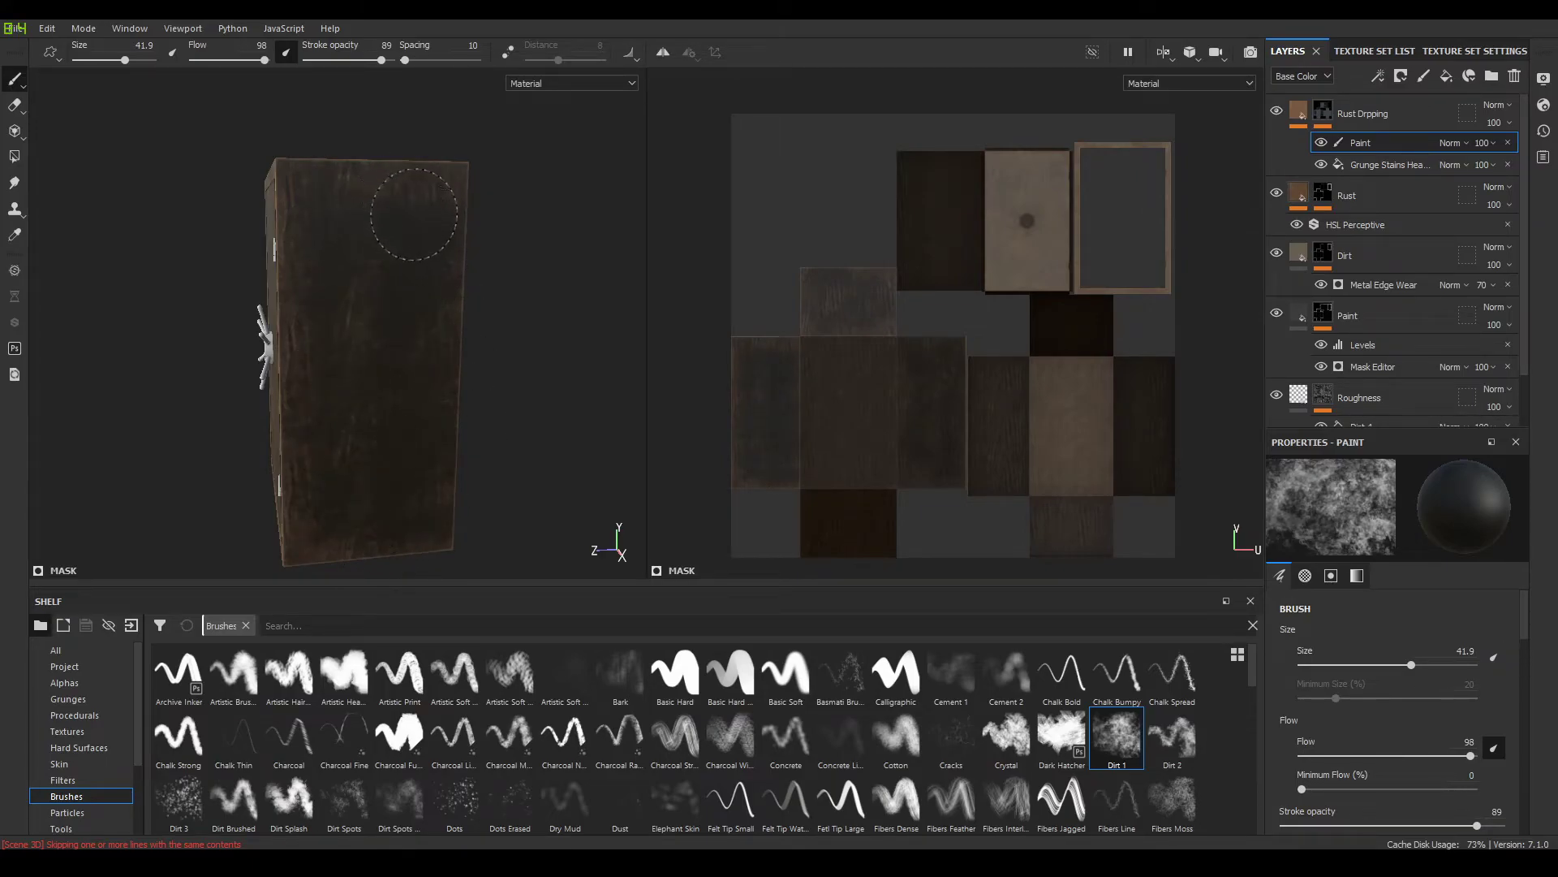
Enlarge the brush to 58.88 and paint black on the Rust Drpping mask over the vault's remaining sides, underside and front
mouse_move(393, 515)
alt+mouse_down()
mouse_move(330, 365)
mouse_move(435, 285)
mouse_move(491, 278)
mouse_move(539, 230)
mouse_move(496, 307)
alt+mouse_up()
key(bracketright)
key(bracketright)
key(bracketright)
key(bracketright)
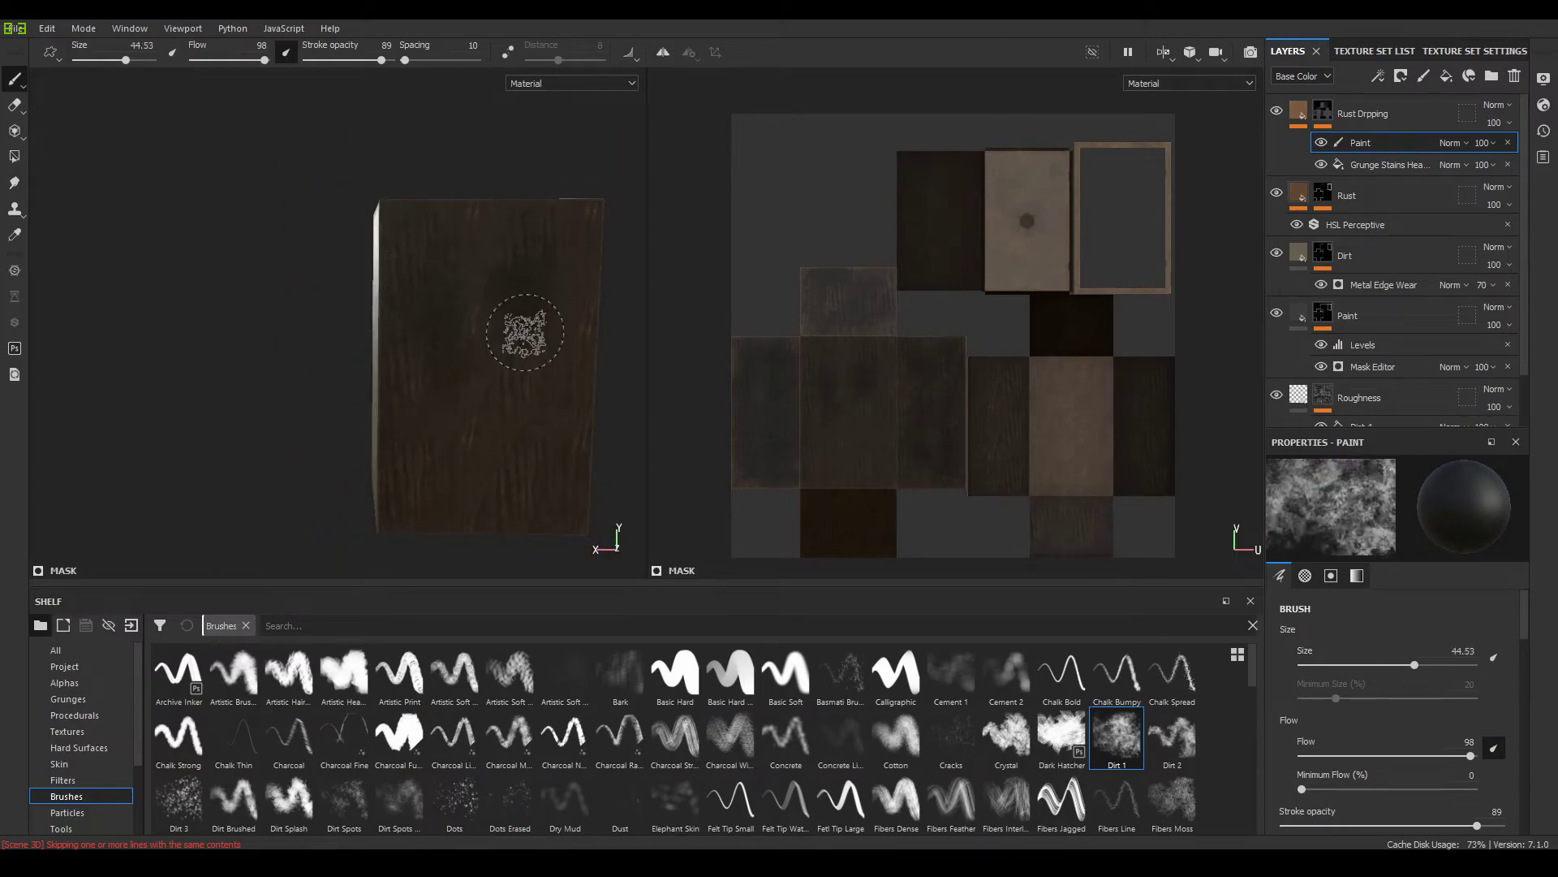
key(bracketright)
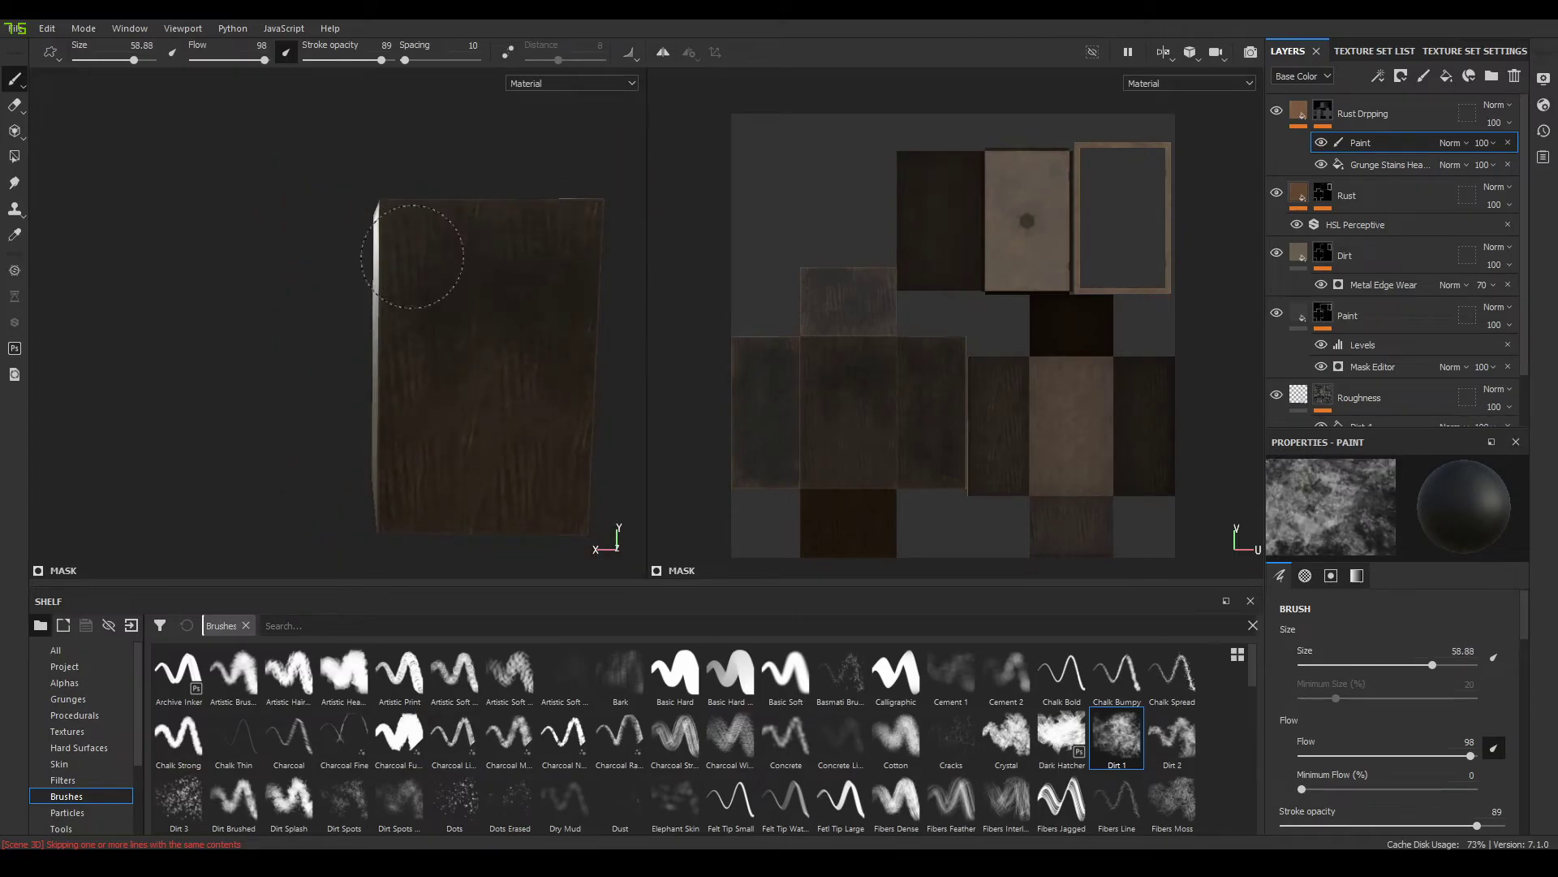
alt+drag(441, 263, 378, 386)
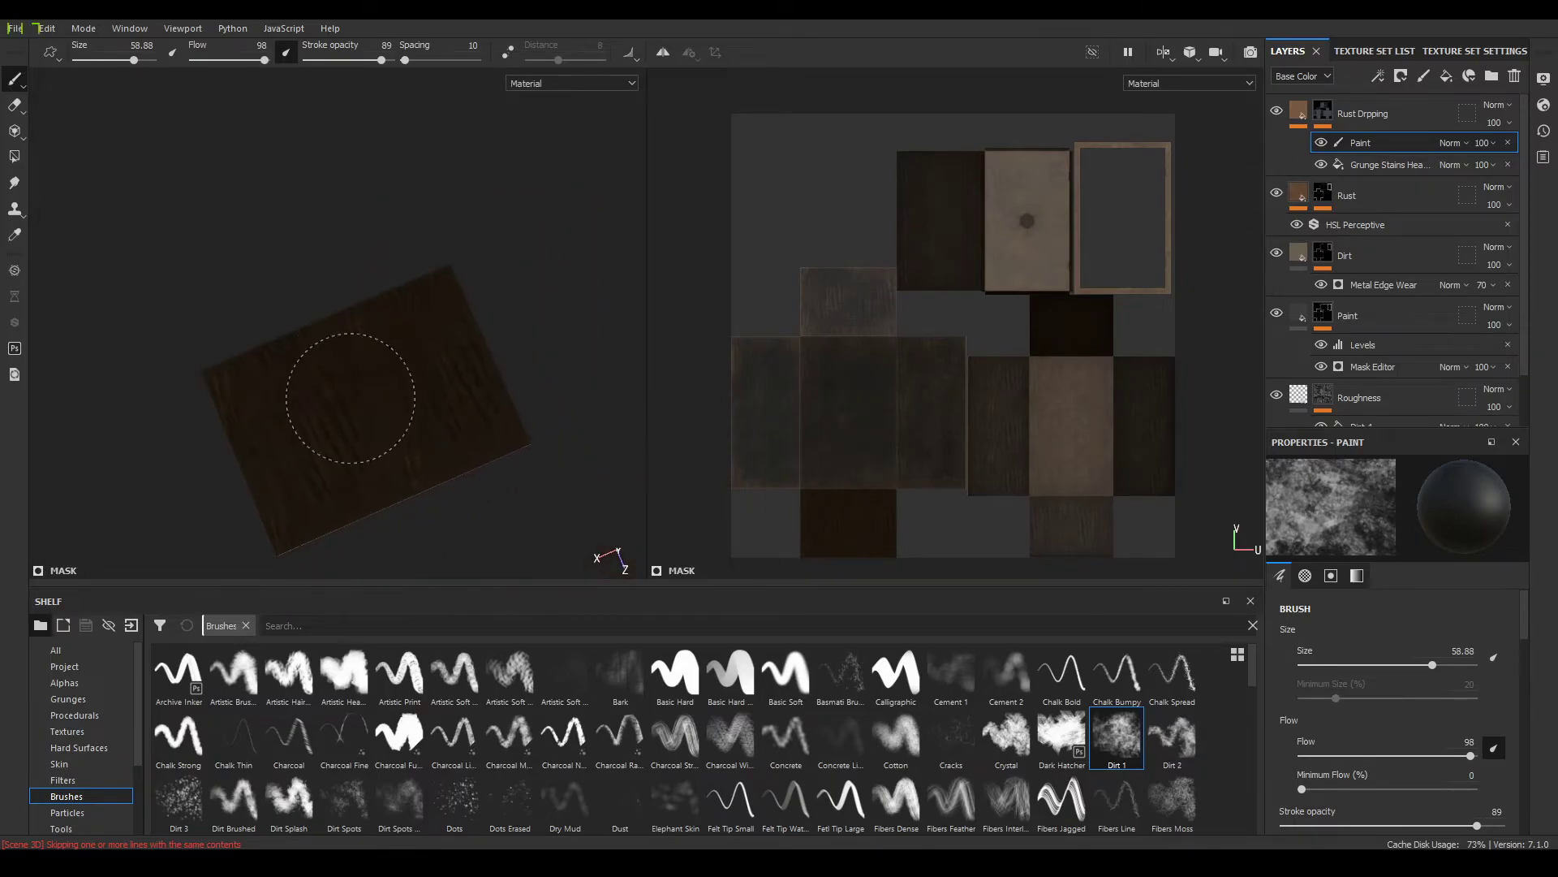
alt+drag(507, 419, 358, 504)
alt+drag(296, 413, 442, 357)
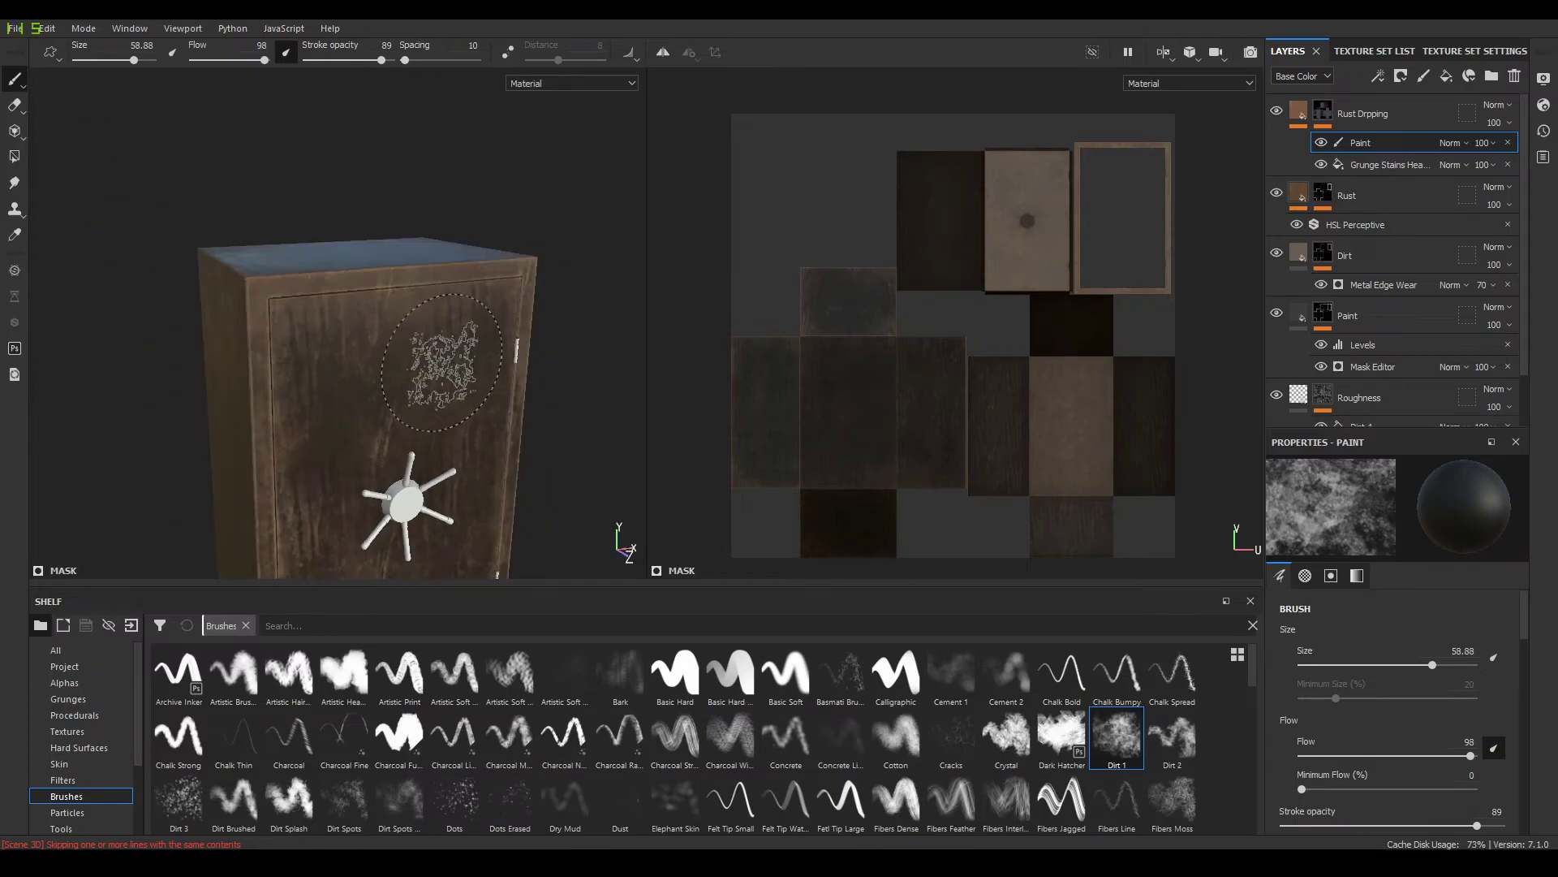
Lower the opacity of the Grunge Stains Heavy fill in the Rust Drpping mask to 40
click(1400, 164)
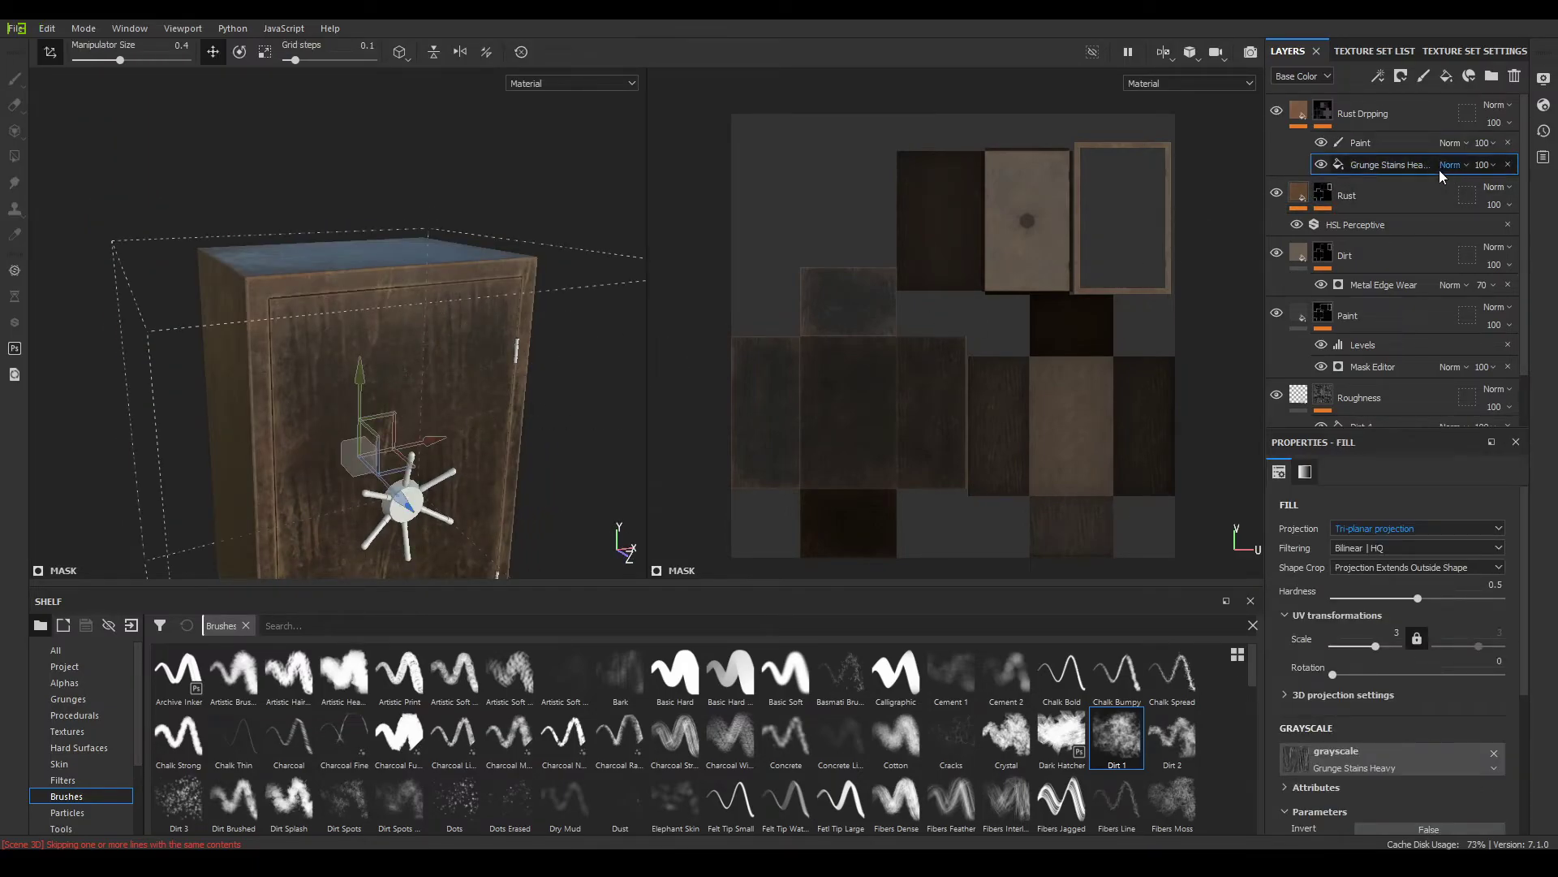
click(1487, 166)
click(1522, 195)
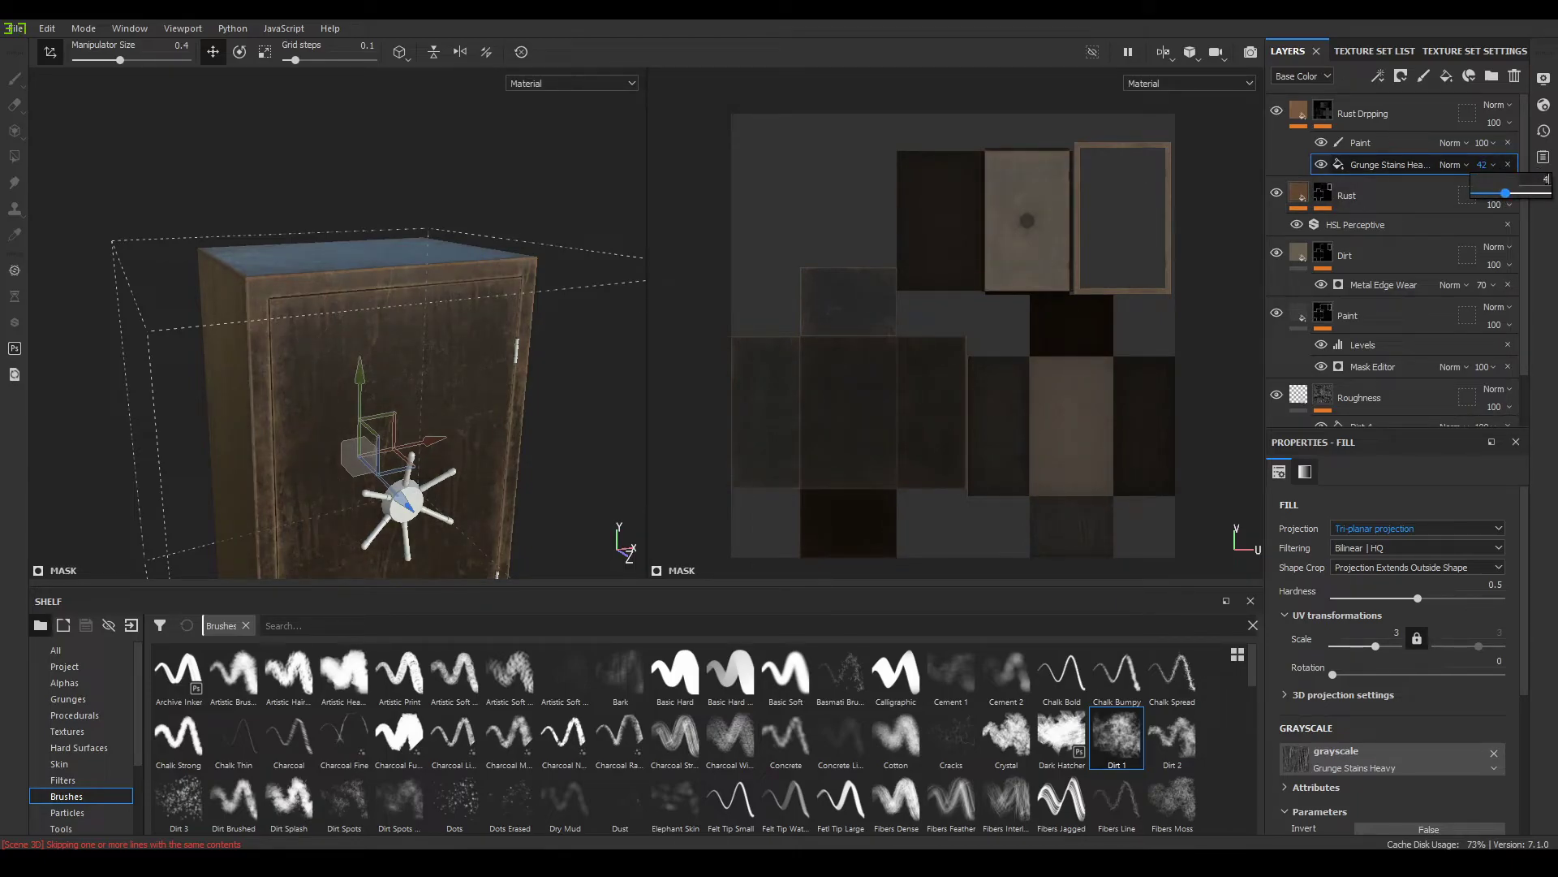
alt+drag(344, 425, 374, 206)
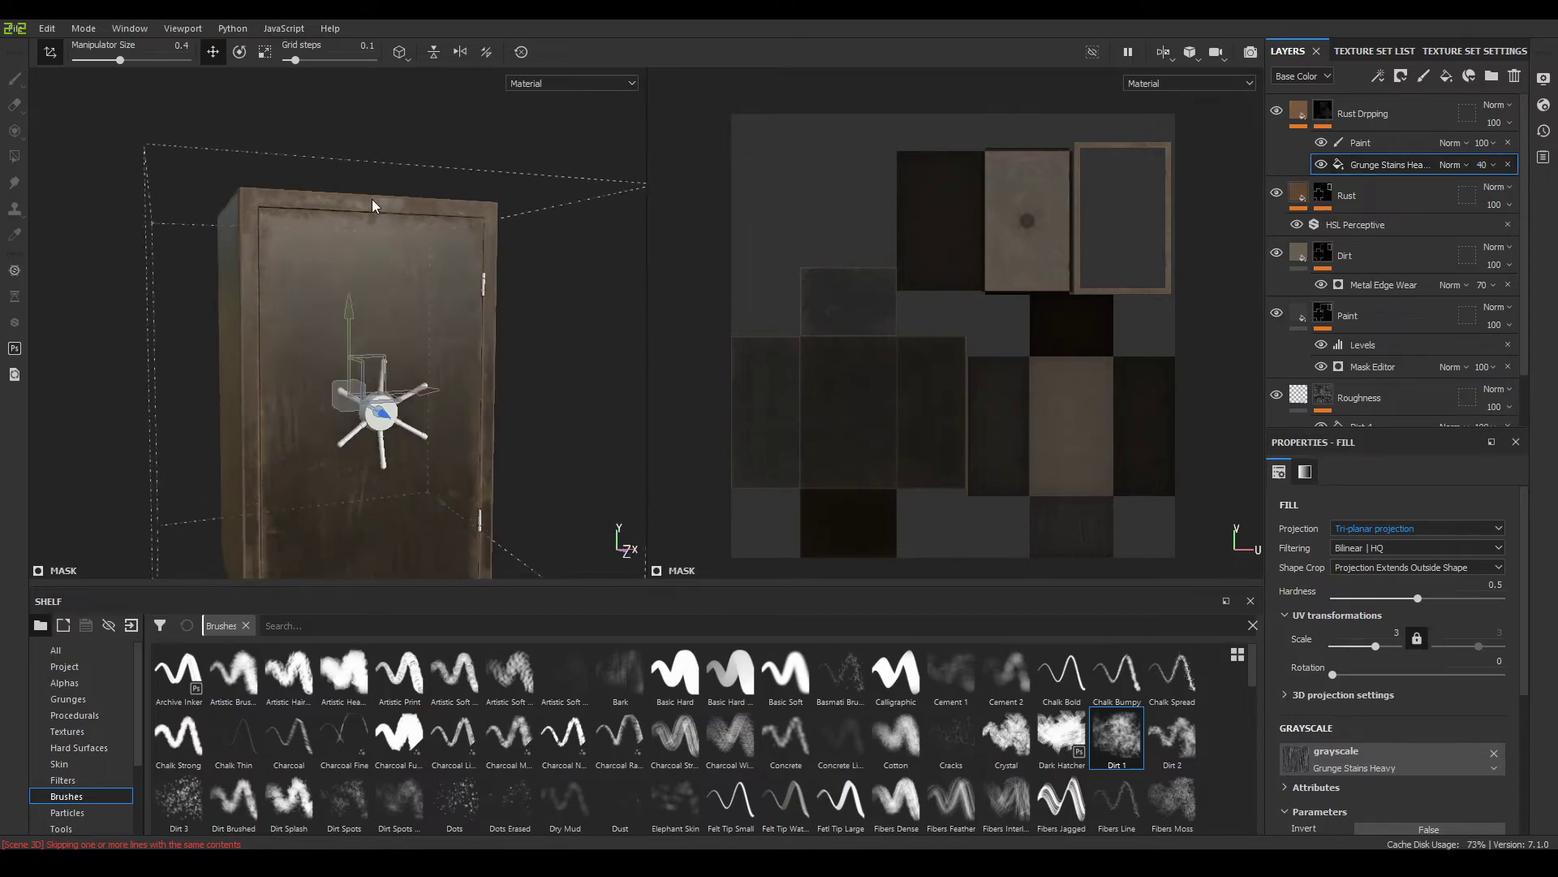
alt+right_drag(374, 206, 479, 442)
alt+middle_drag(478, 442, 480, 355)
Use the Paint effect in the Rust Drpping mask to fade more drips across the upper and lower parts of the door
click(1394, 143)
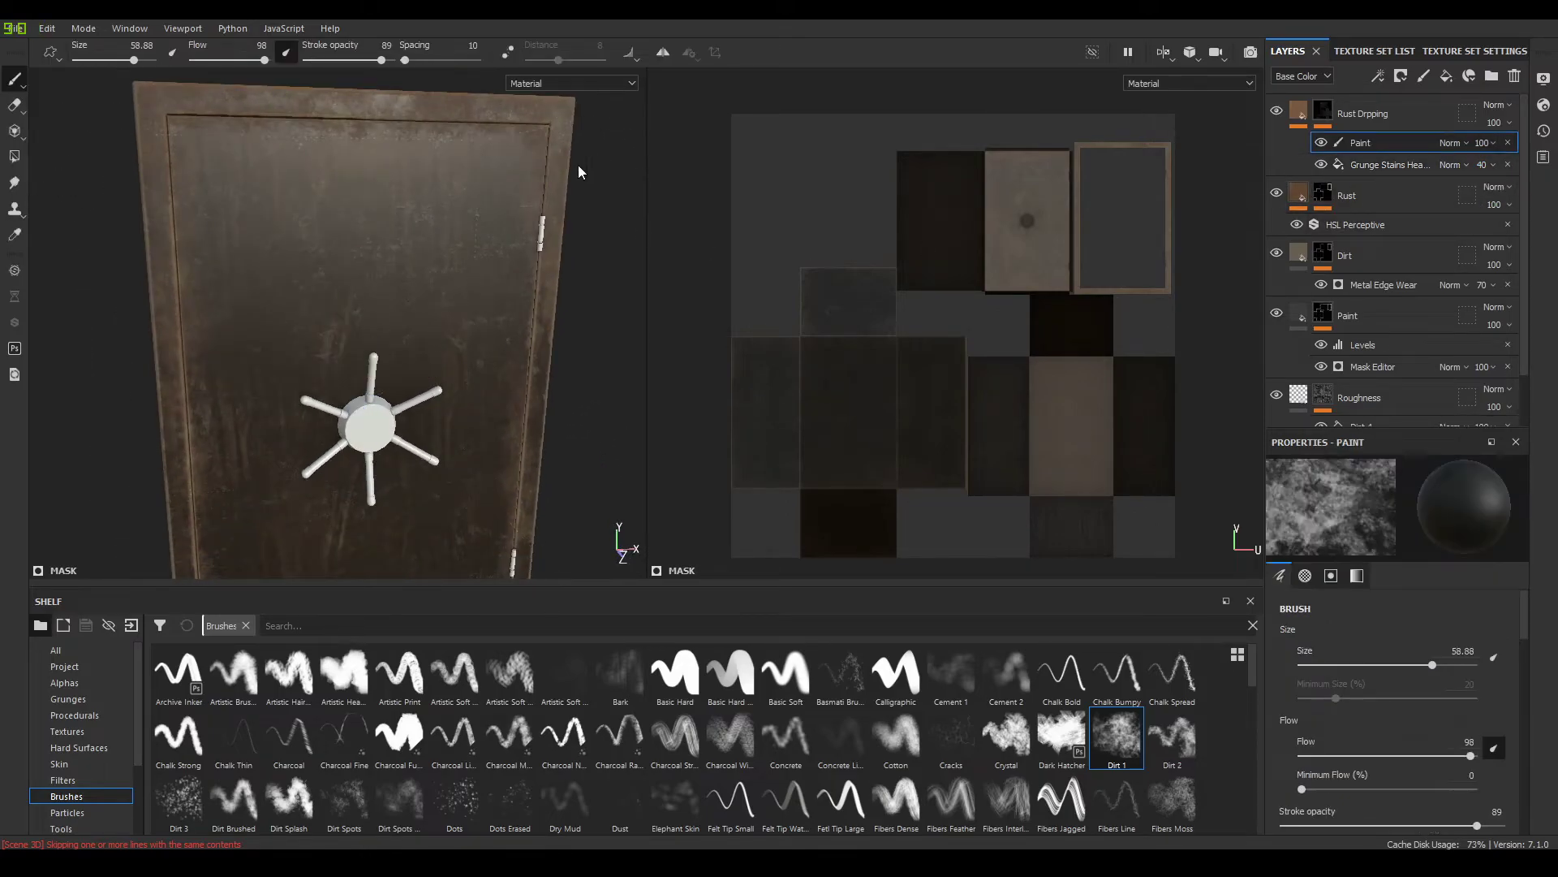
alt+right_drag(583, 181, 597, 278)
alt+middle_drag(298, 184, 325, 242)
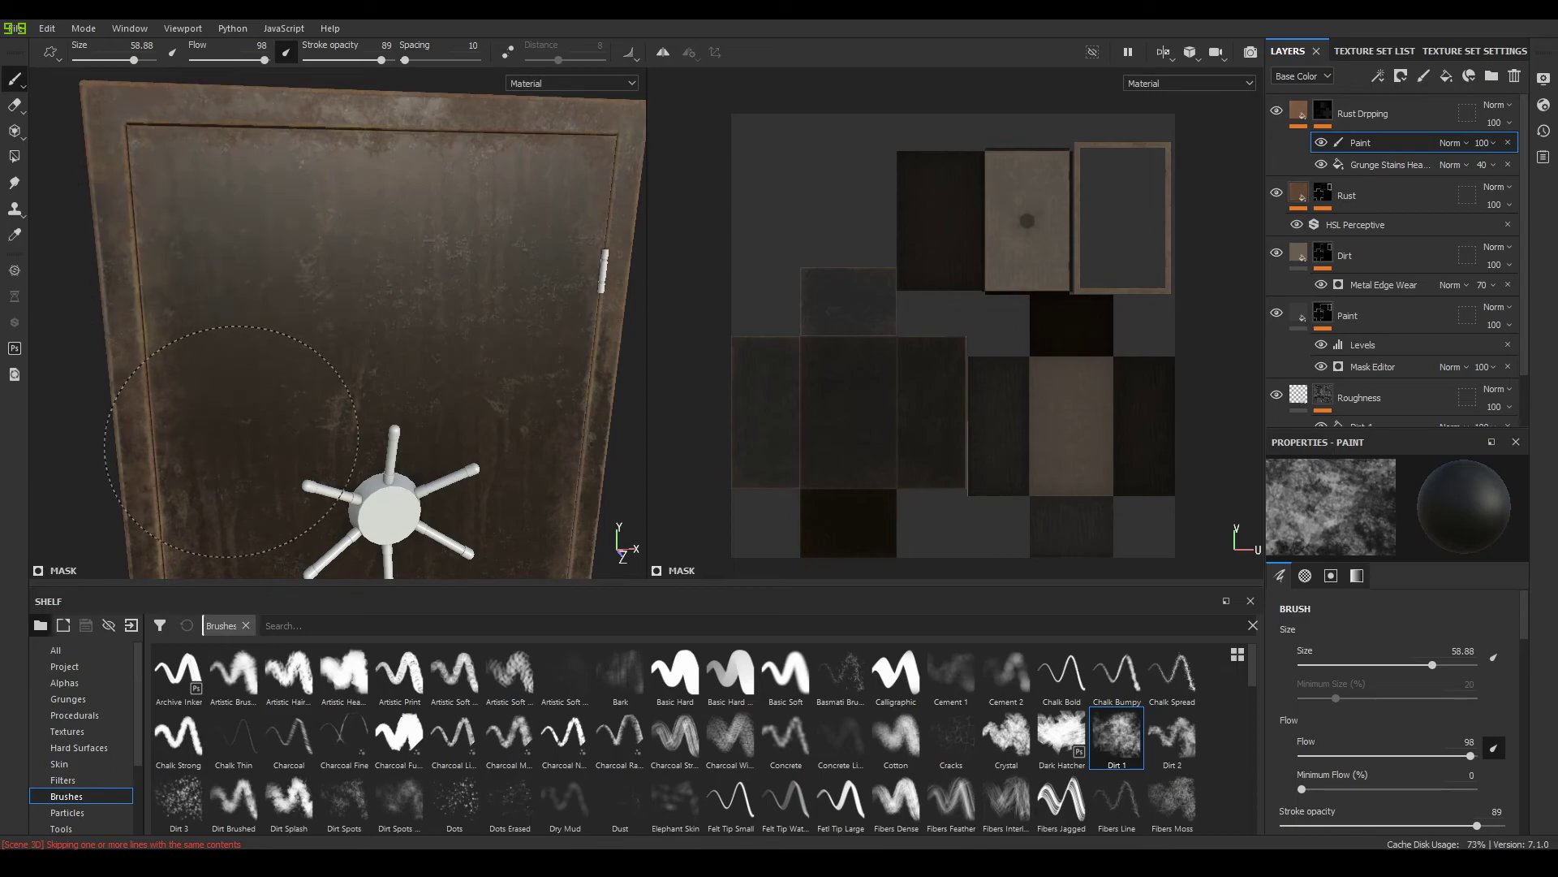
alt+drag(518, 442, 501, 422)
alt+middle_drag(502, 519, 505, 357)
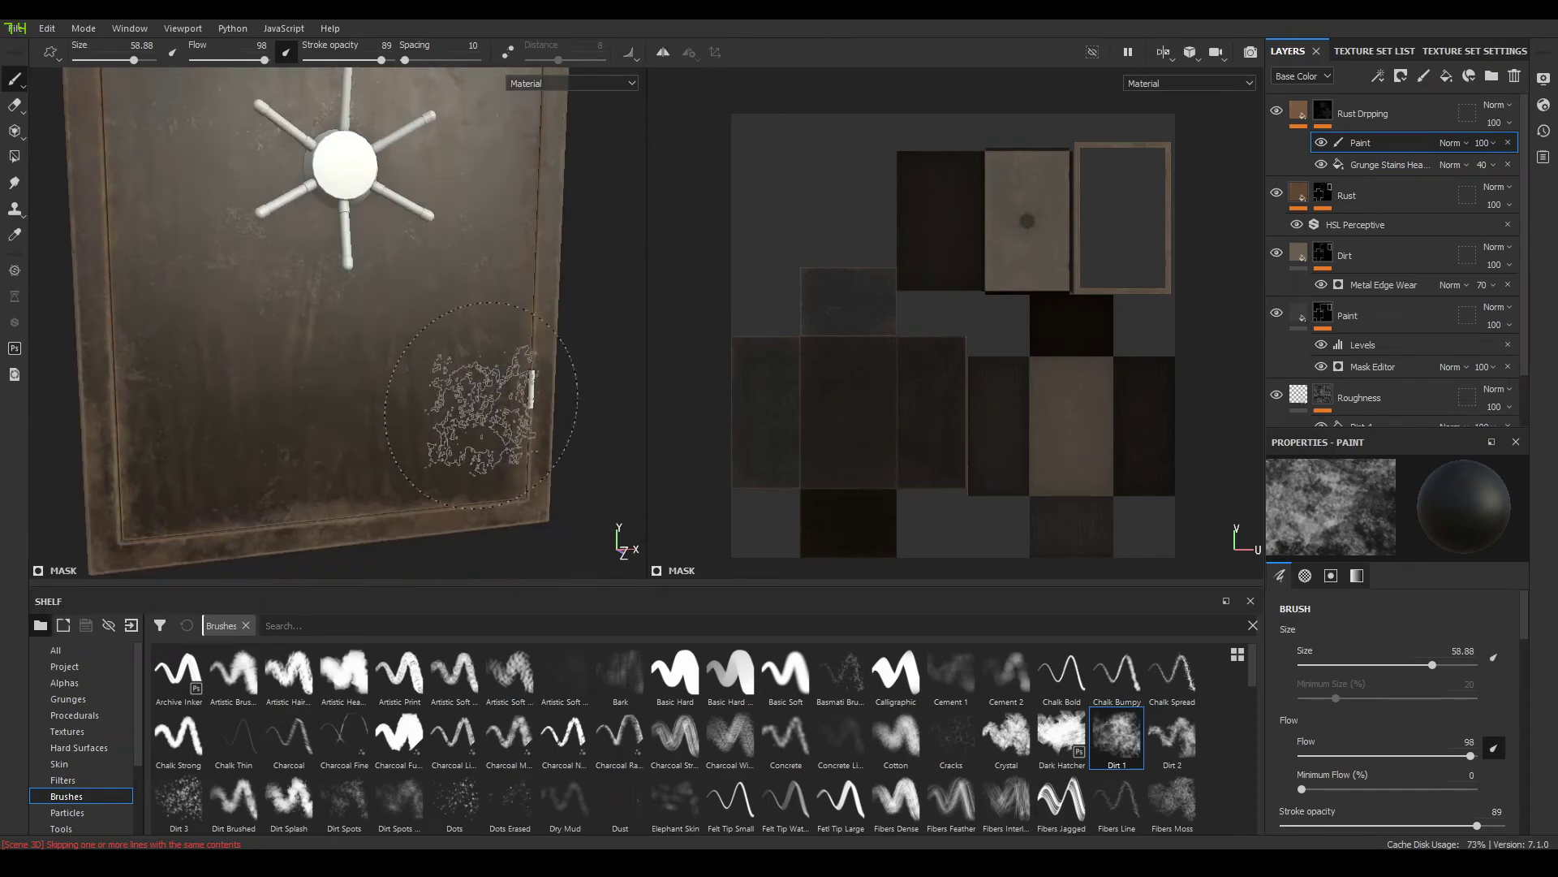
alt+right_drag(328, 252, 355, 170)
alt+drag(355, 171, 411, 275)
alt+middle_drag(410, 275, 462, 365)
alt+right_drag(463, 365, 457, 257)
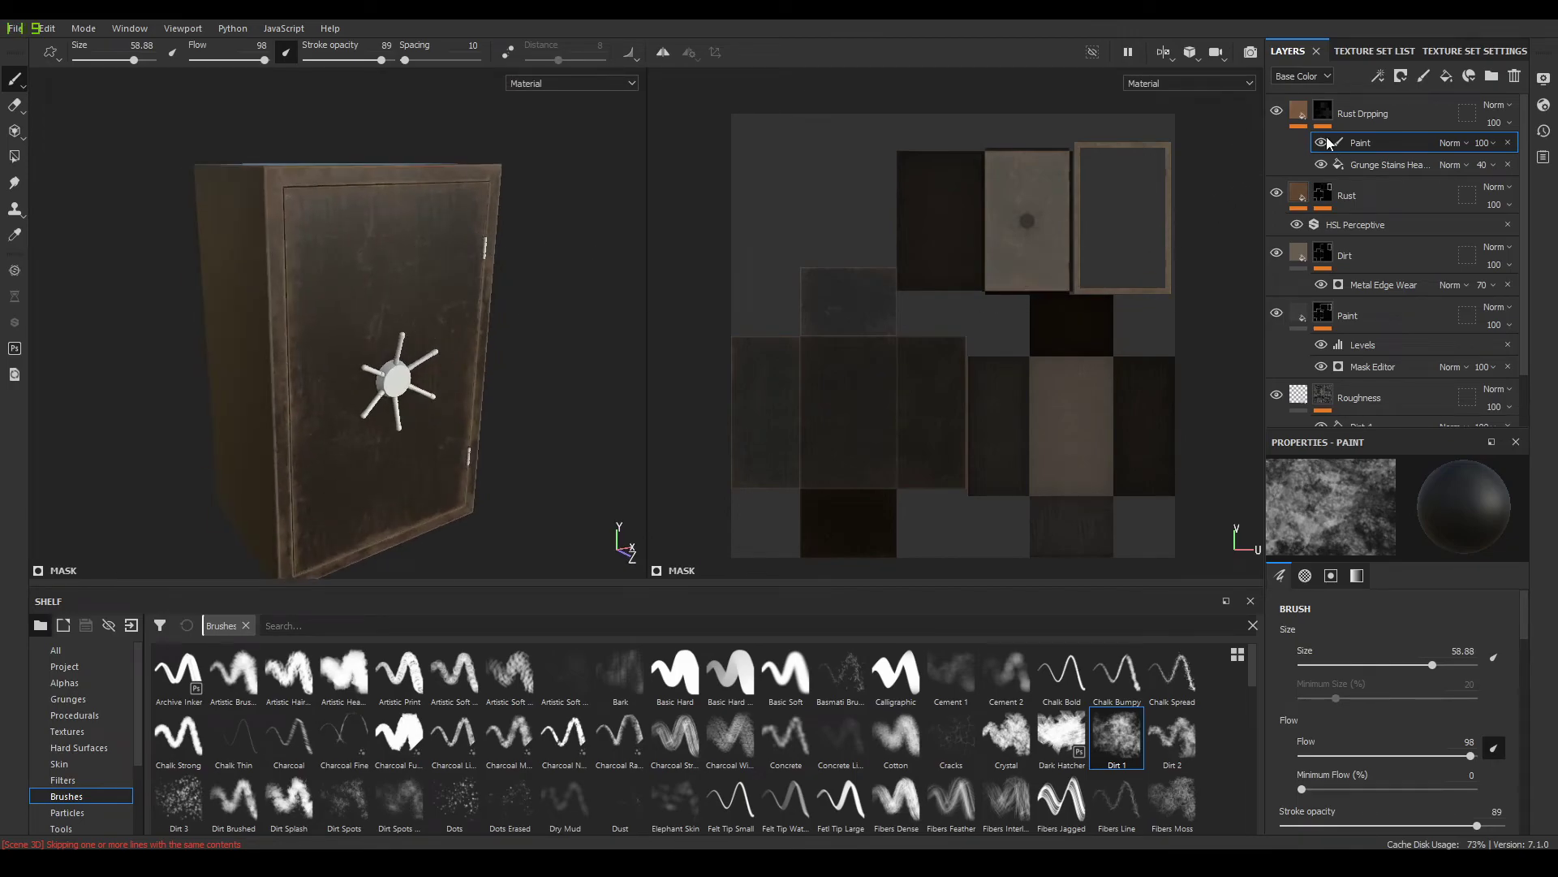
Set the lightness of the Rust Drpping layer's HSL Perceptive filter to about 0.27
click(1299, 111)
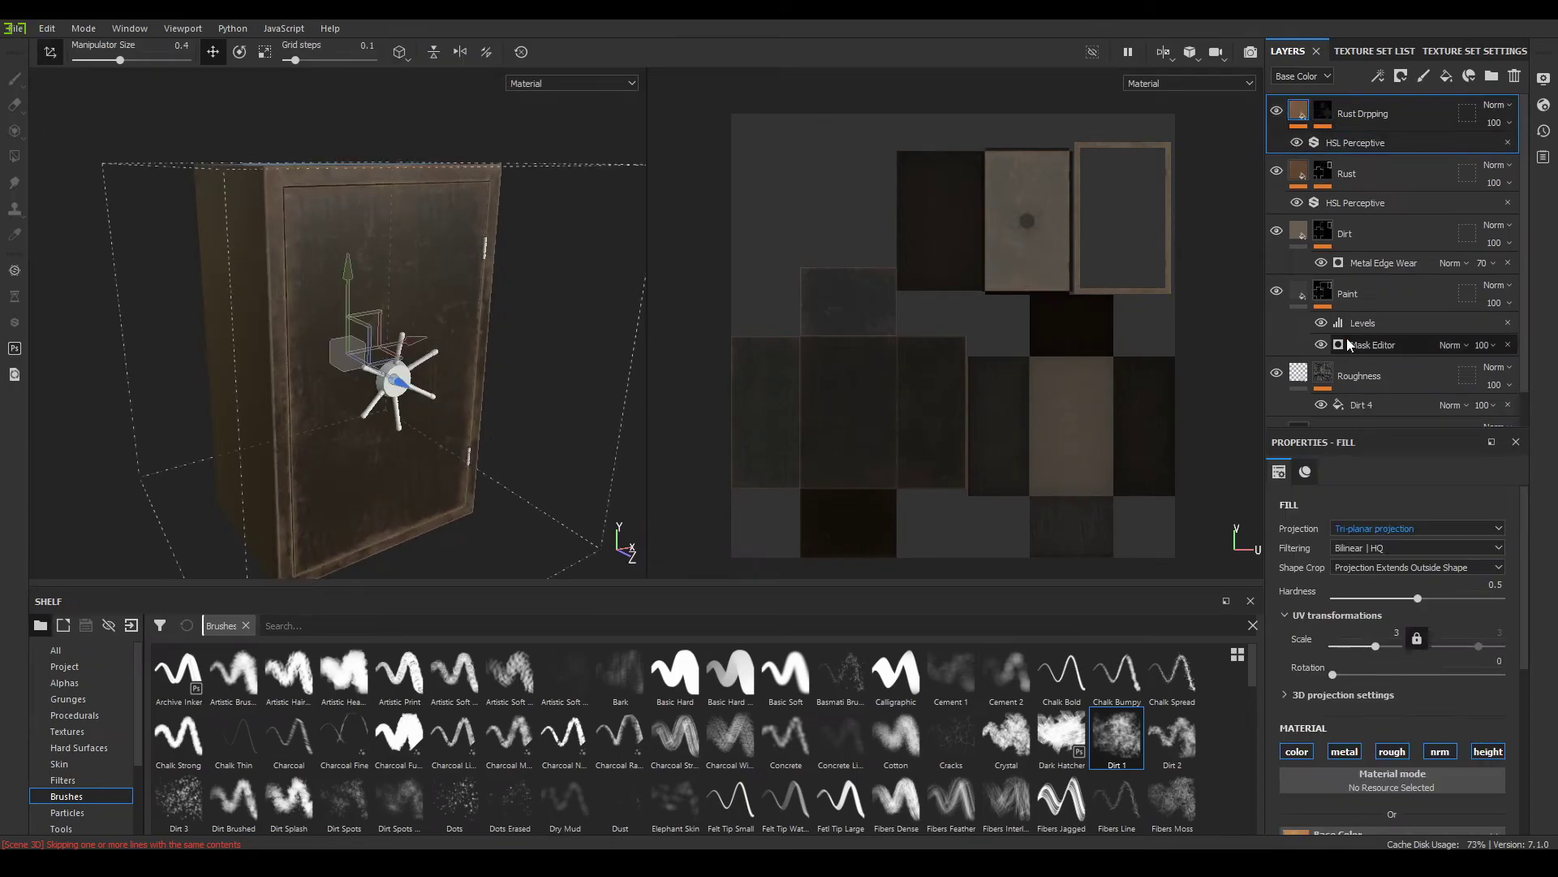
click(1346, 142)
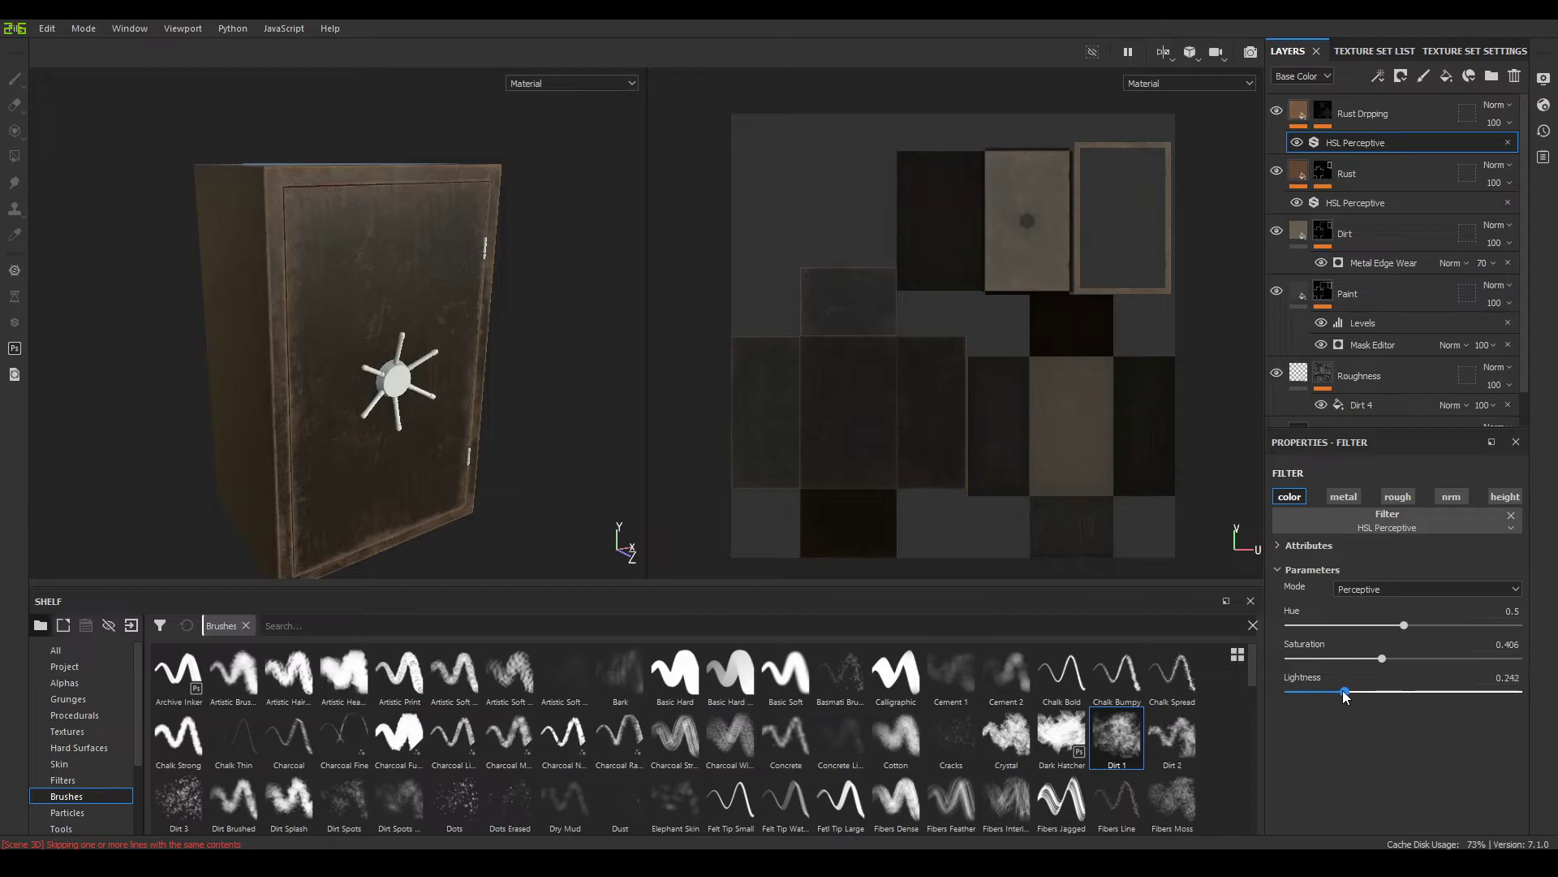
drag(1306, 691, 1351, 694)
alt+drag(479, 438, 382, 430)
alt+right_drag(382, 431, 453, 532)
alt+drag(453, 532, 519, 484)
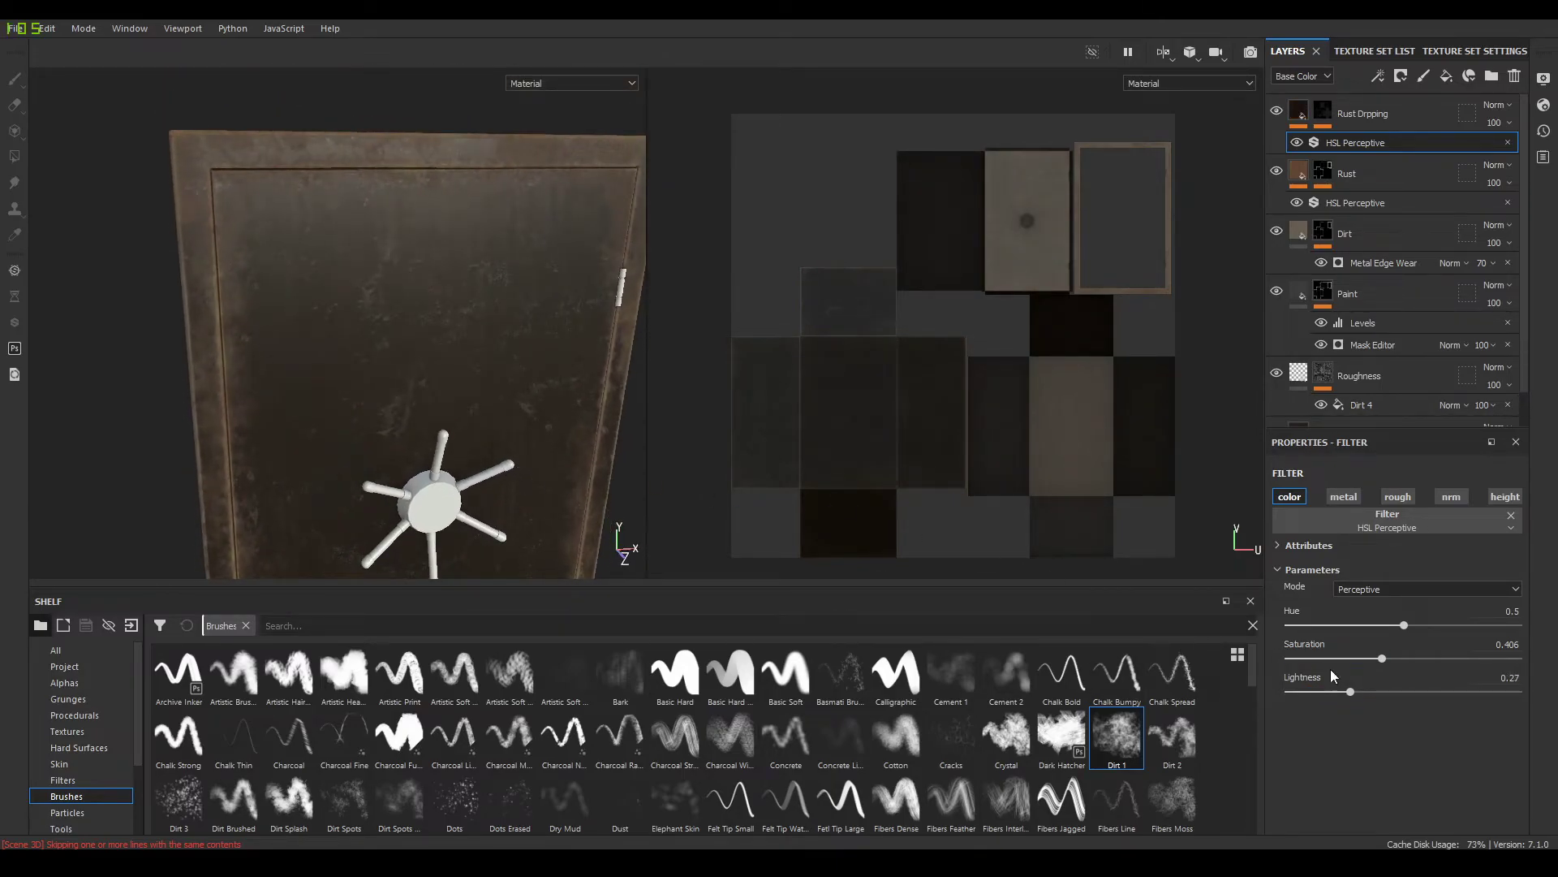
drag(1357, 688, 1347, 688)
Adjust the Rust layer's HSL Perceptive filter to a saturation of 0.452 and a lightness of 0.267
click(1302, 173)
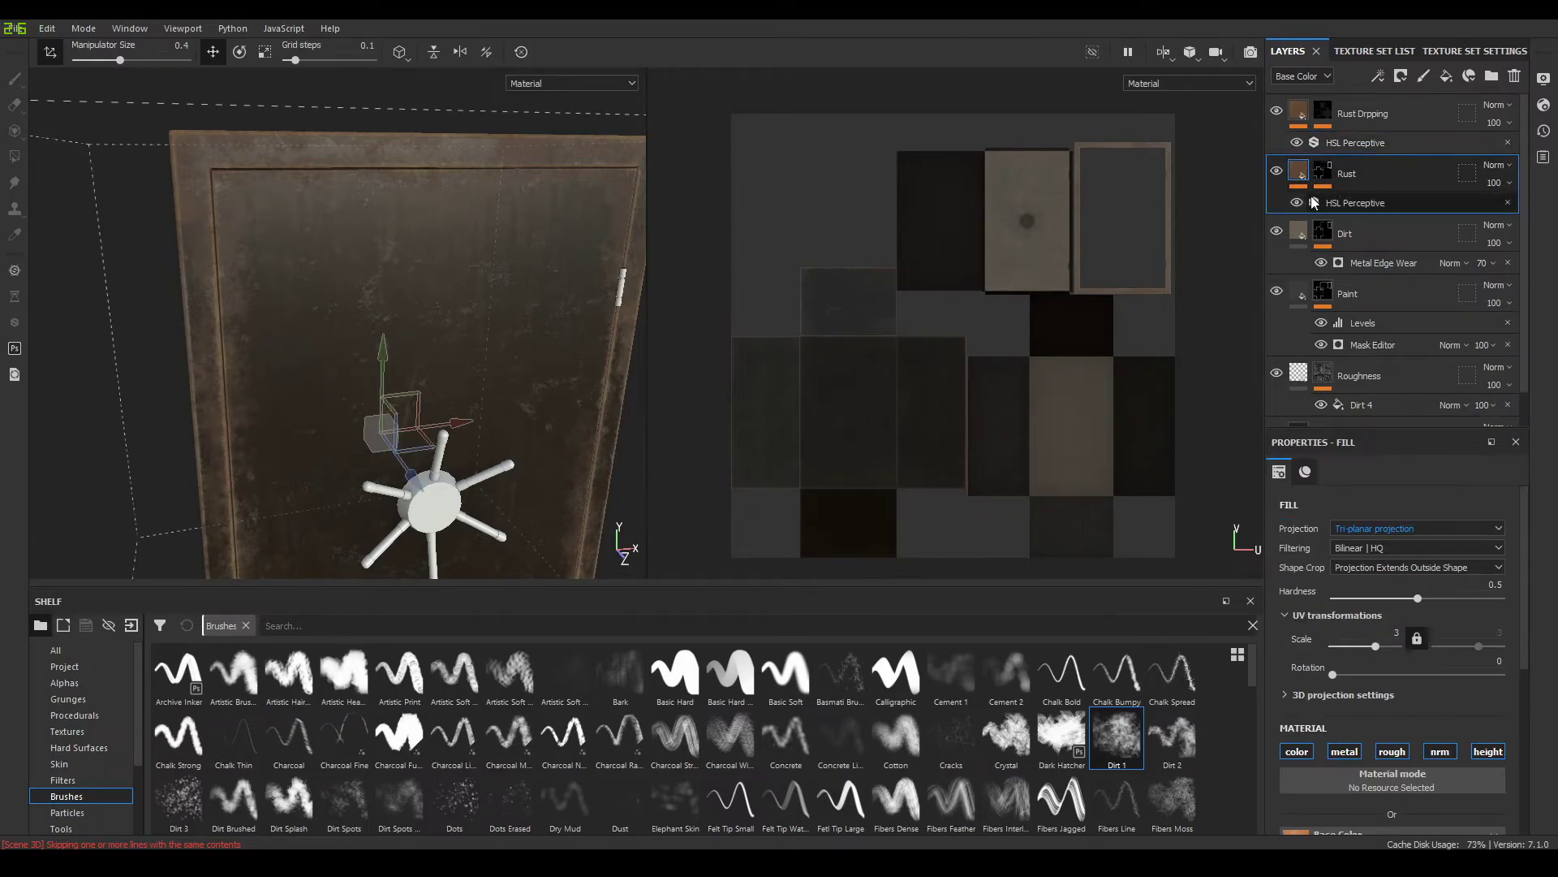
click(1323, 200)
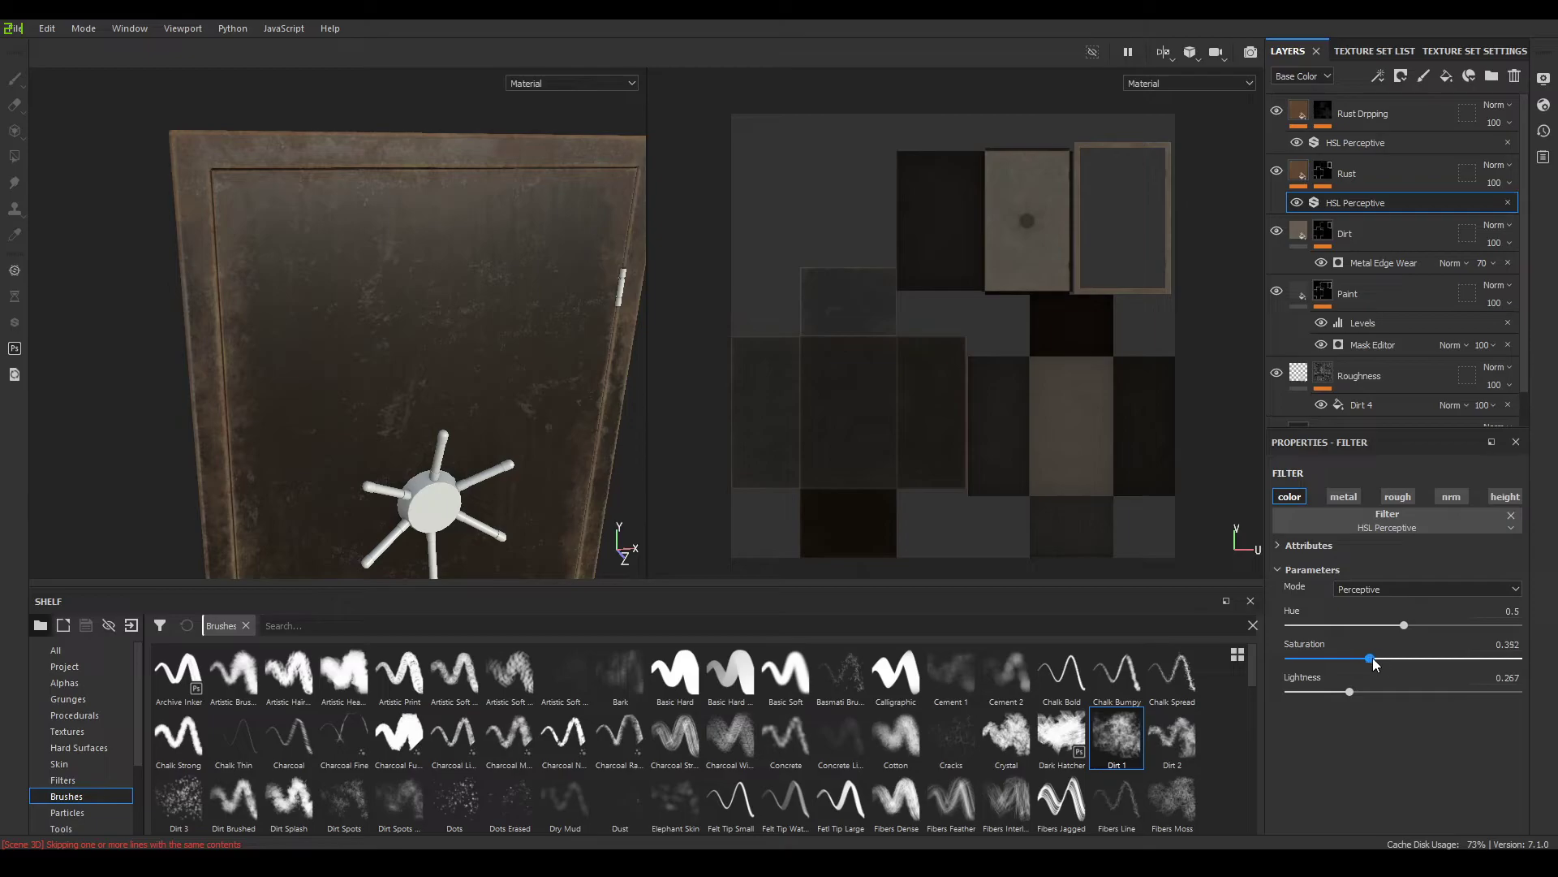
mouse_move(1338, 695)
mouse_down()
mouse_move(1370, 690)
mouse_move(1350, 691)
mouse_up()
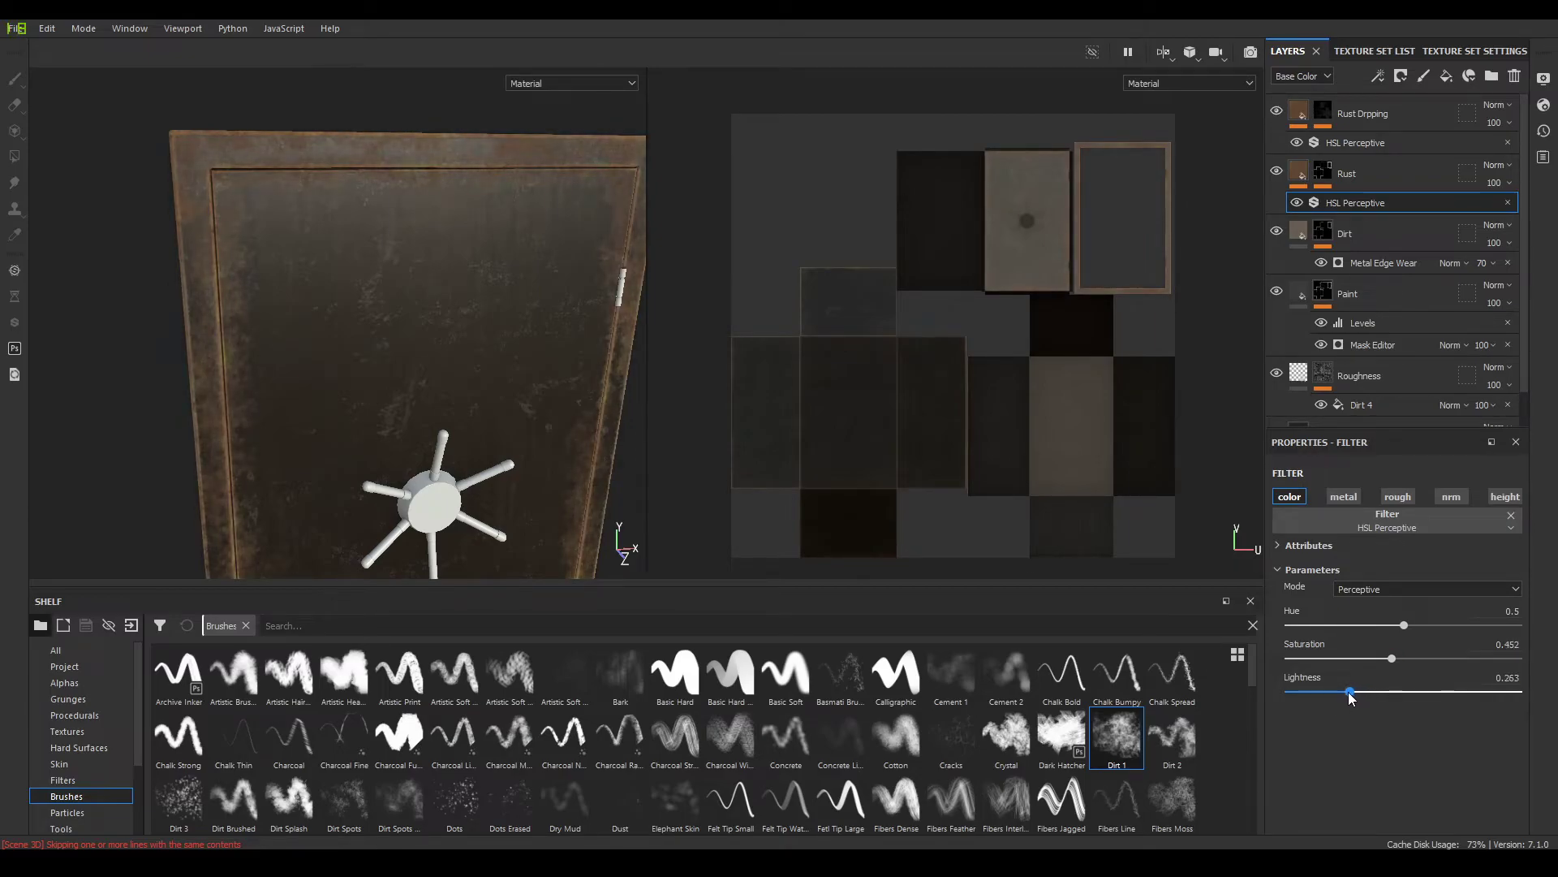
Examine the adjusted rust colour on the vault's door, frame and side from several angles and distances
scroll(406, 404, down, 1)
alt+right_drag(406, 404, 460, 330)
alt+middle_drag(460, 330, 428, 212)
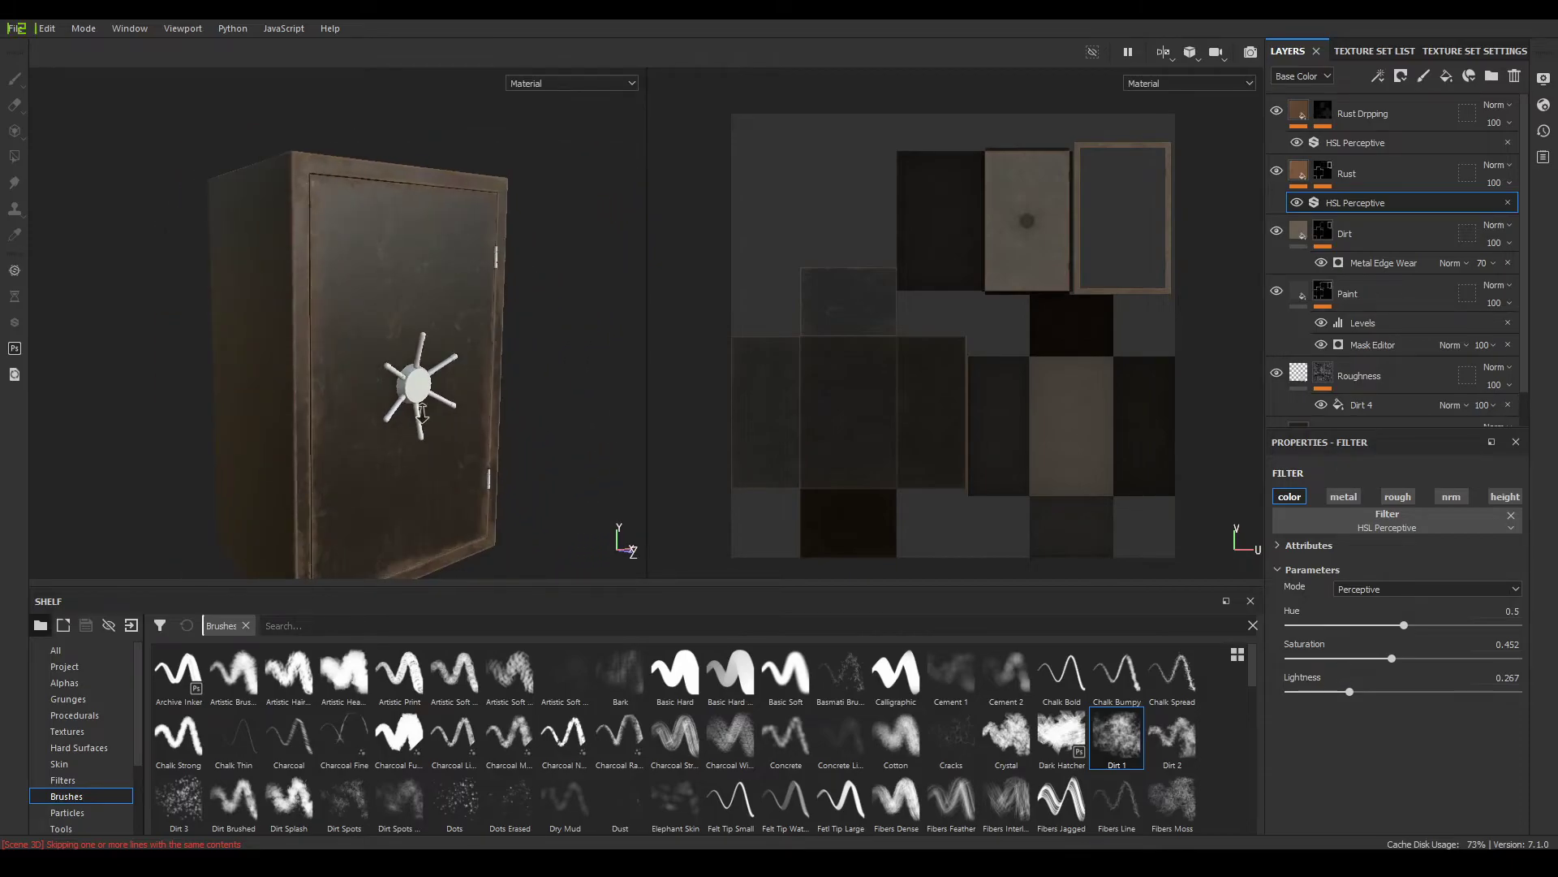
alt+drag(428, 212, 347, 404)
alt+right_drag(348, 403, 431, 454)
alt+drag(432, 454, 451, 407)
alt+right_drag(477, 439, 504, 535)
alt+middle_drag(505, 536, 446, 400)
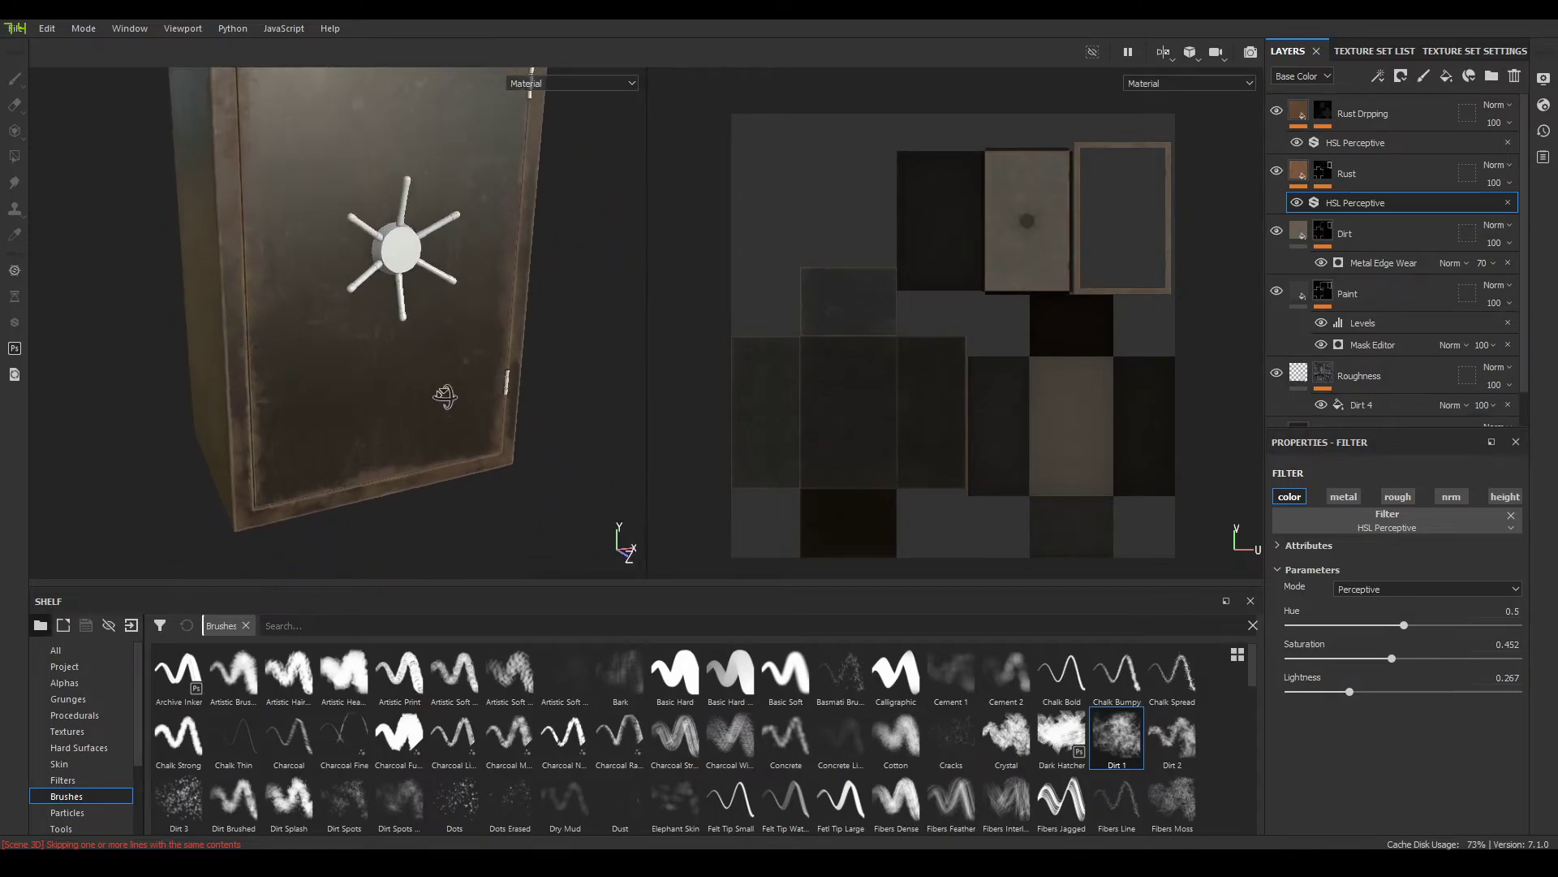
alt+drag(446, 400, 421, 469)
alt+right_drag(422, 469, 443, 519)
alt+middle_drag(443, 520, 425, 422)
alt+drag(425, 422, 408, 443)
alt+right_drag(408, 443, 426, 484)
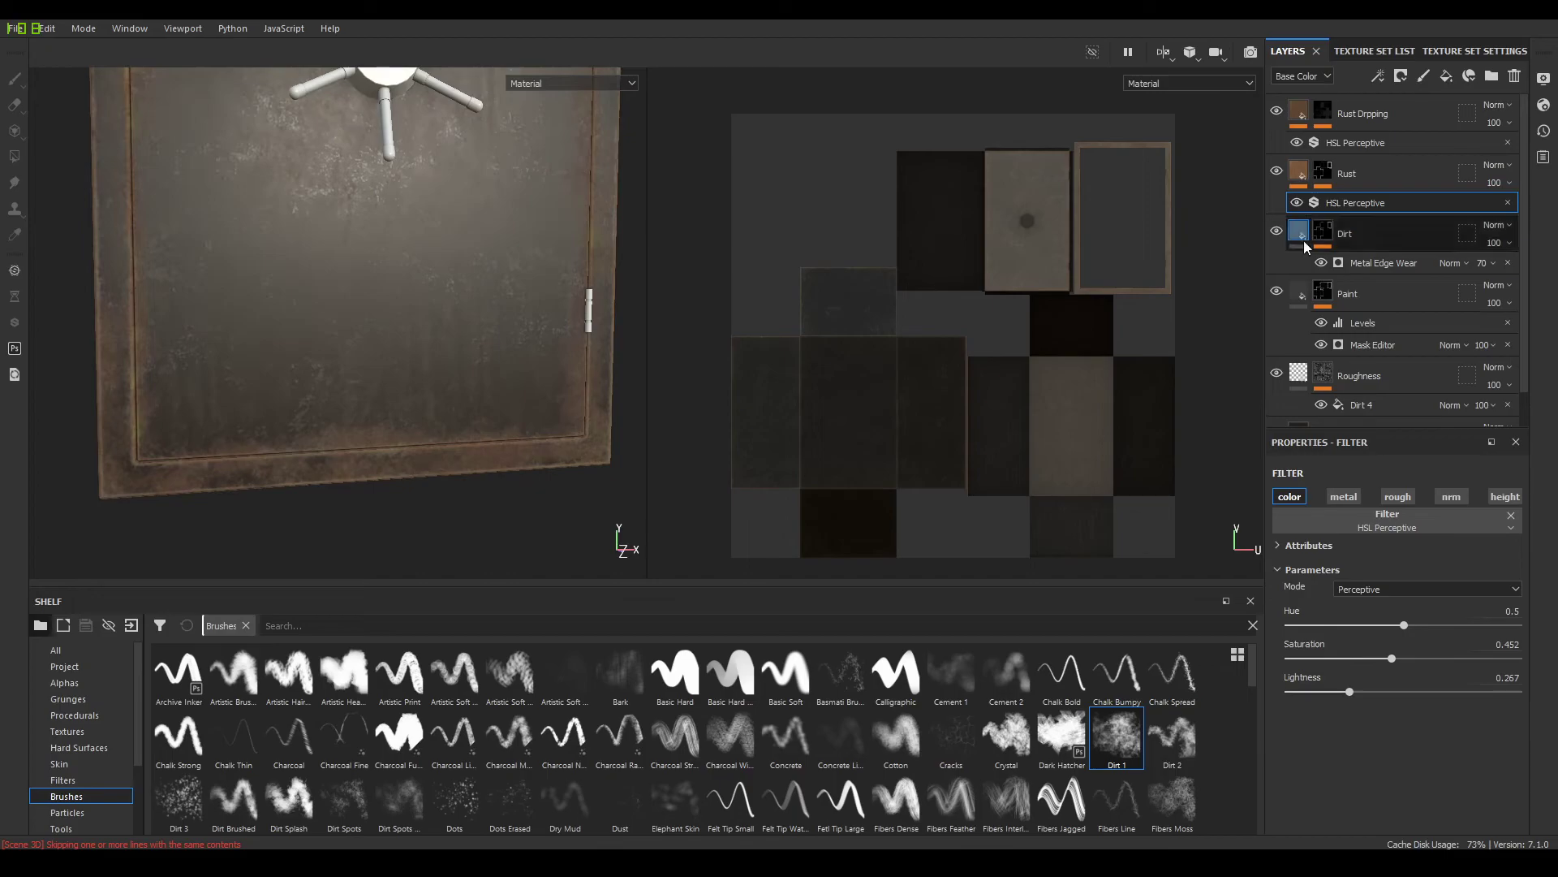
Reduce the brush to 13.48 and paint white on the Rust mask in the door's lower corners and around the lower hinge
click(1323, 173)
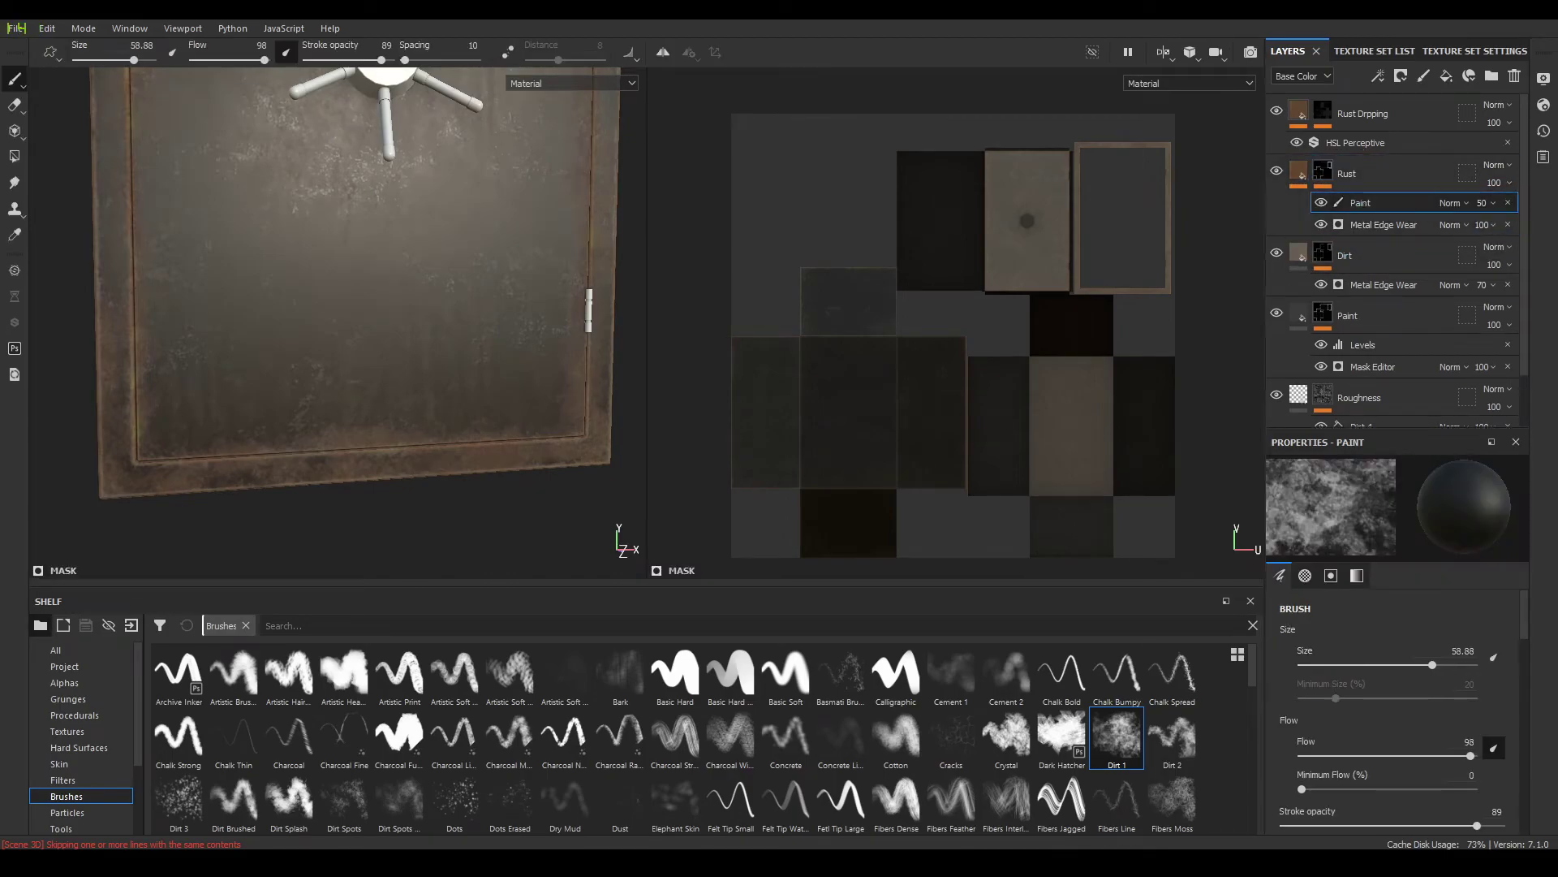
ctrl+right_drag(304, 365, 275, 378)
scroll(261, 388, up, 3)
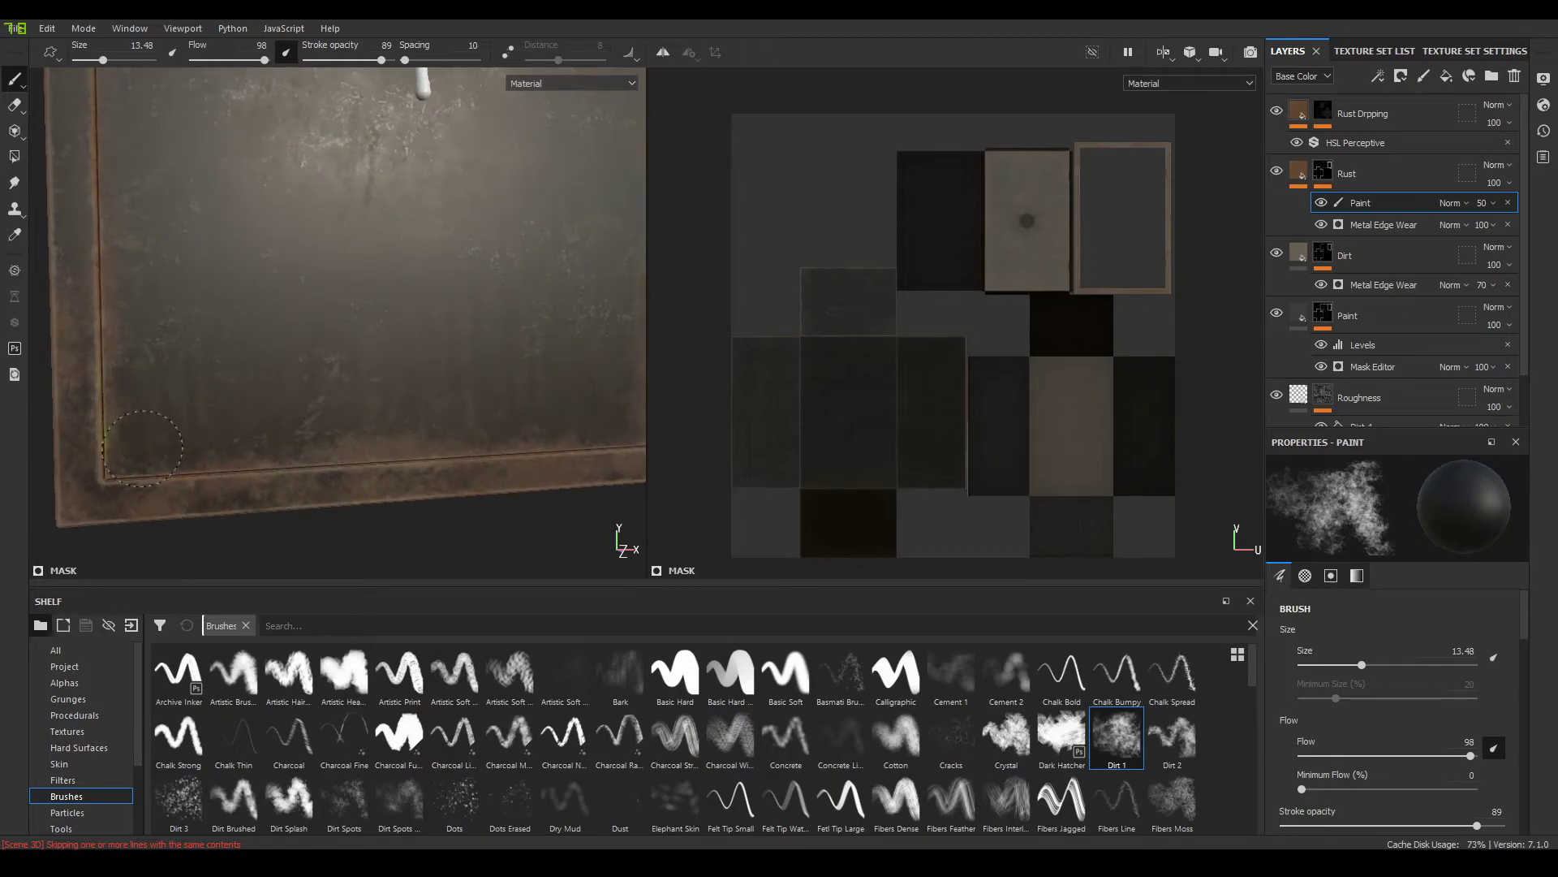
drag(110, 412, 171, 453)
alt+drag(439, 451, 345, 448)
drag(511, 267, 520, 340)
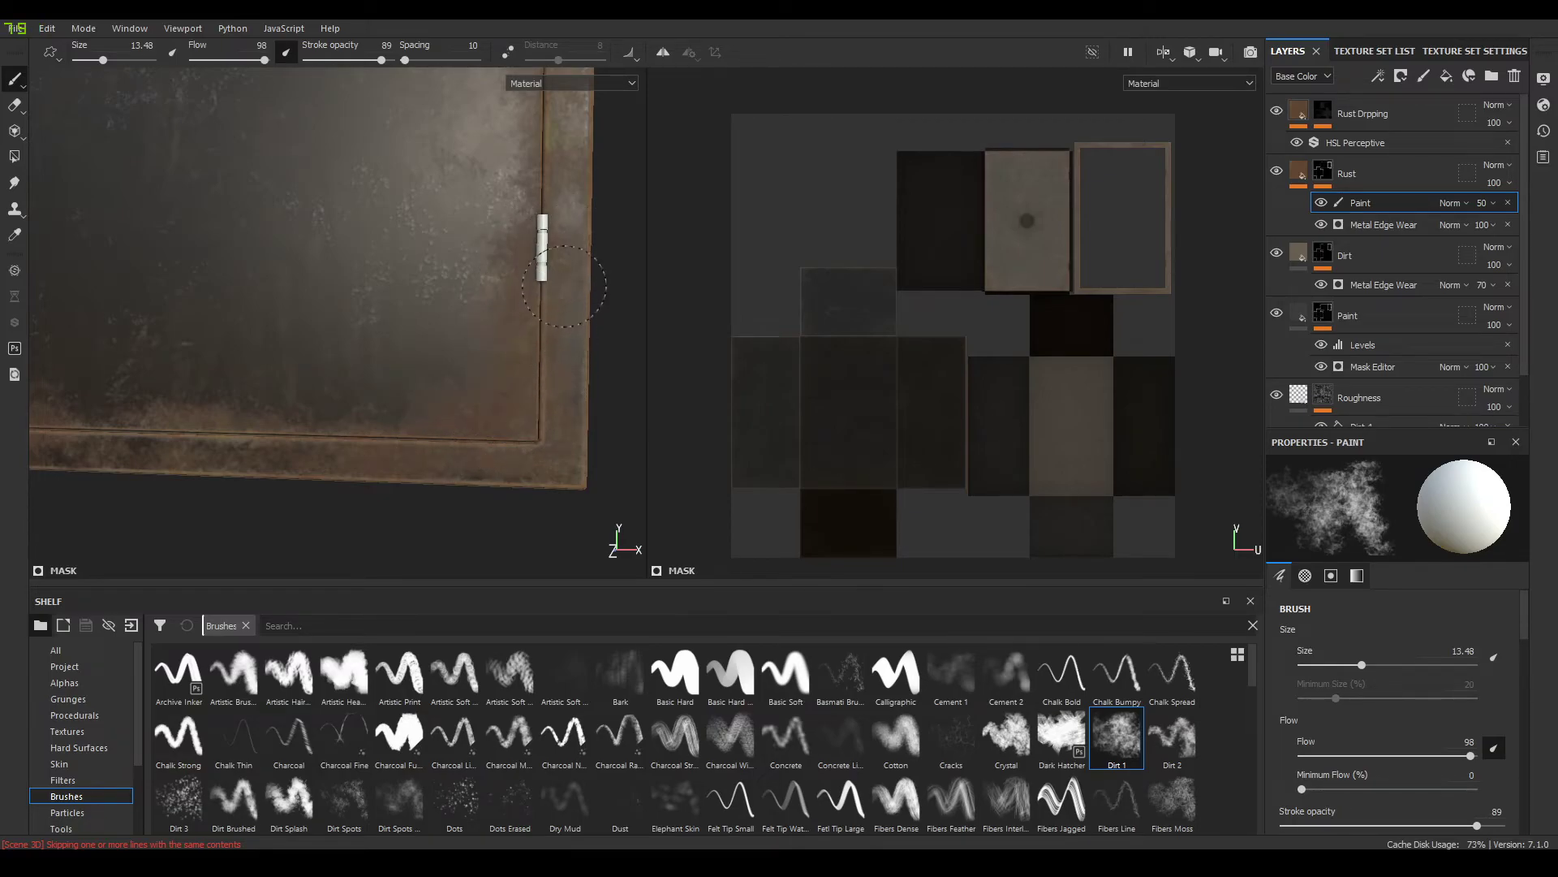
scroll(551, 332, down, 3)
mouse_move(552, 332)
alt+mouse_down()
mouse_move(600, 263)
mouse_move(532, 327)
mouse_move(524, 386)
mouse_move(538, 388)
alt+mouse_up()
Lower the opacity of the Paint effect in the Rust mask to 26 and check the whole vault
click(1499, 208)
drag(1500, 230, 1496, 231)
alt+drag(312, 434, 389, 455)
scroll(357, 365, down, 3)
mouse_move(324, 276)
alt+middle_down()
mouse_move(324, 368)
mouse_move(335, 256)
alt+middle_up()
alt+right_drag(336, 257, 338, 284)
alt+drag(338, 284, 324, 268)
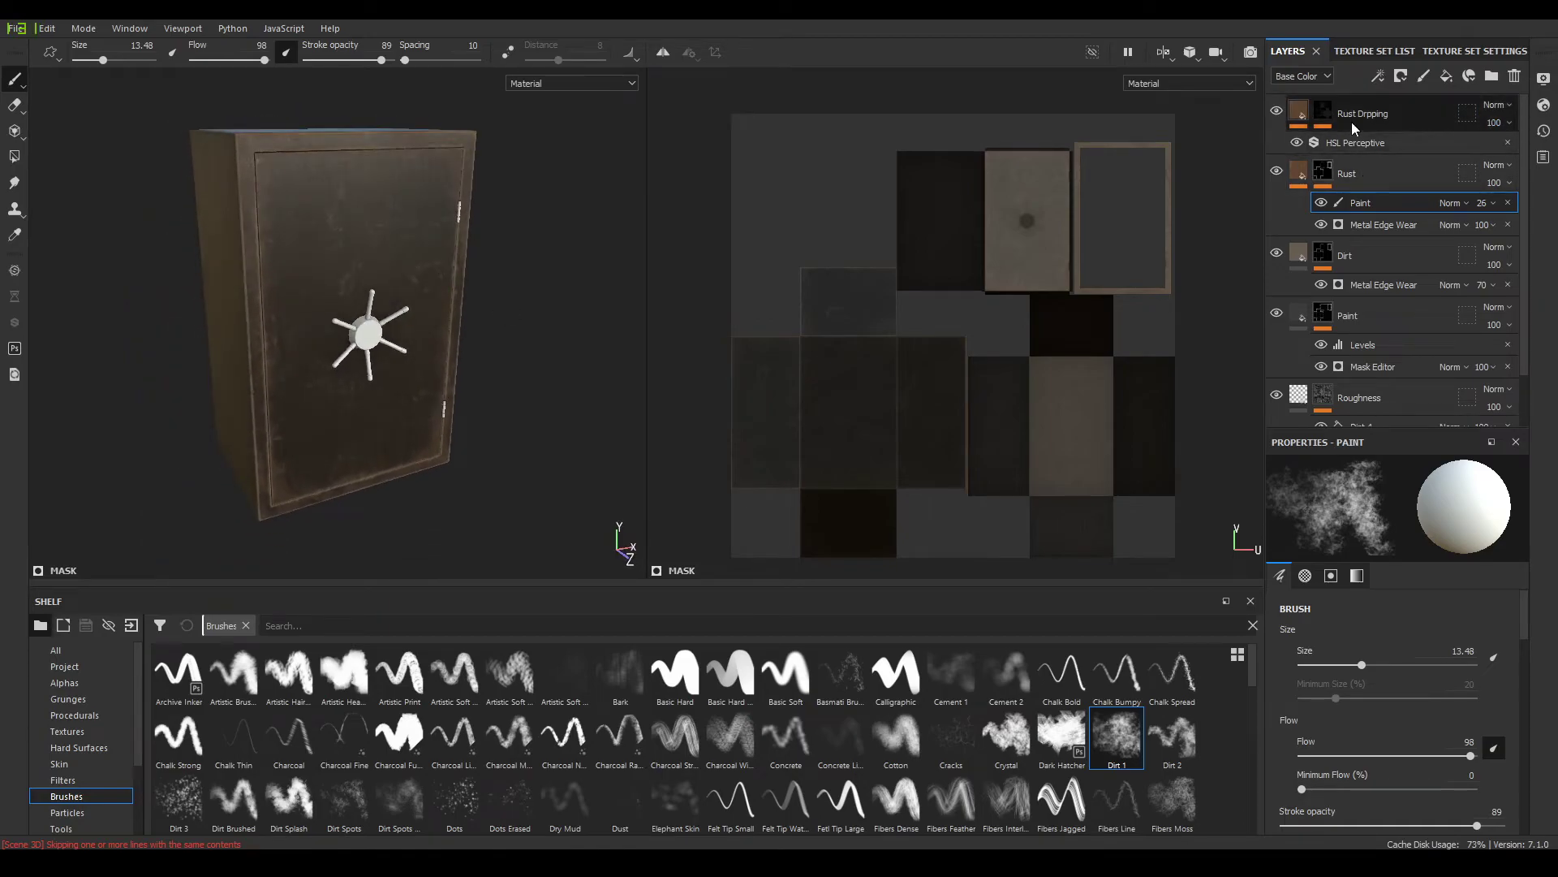
Add a fill layer above Rust Drpping with only roughness and height enabled, setting roughness to 0.8 and height to -0.025
click(1360, 120)
click(1457, 78)
scroll(1361, 588, down, 3)
scroll(1384, 572, down, 2)
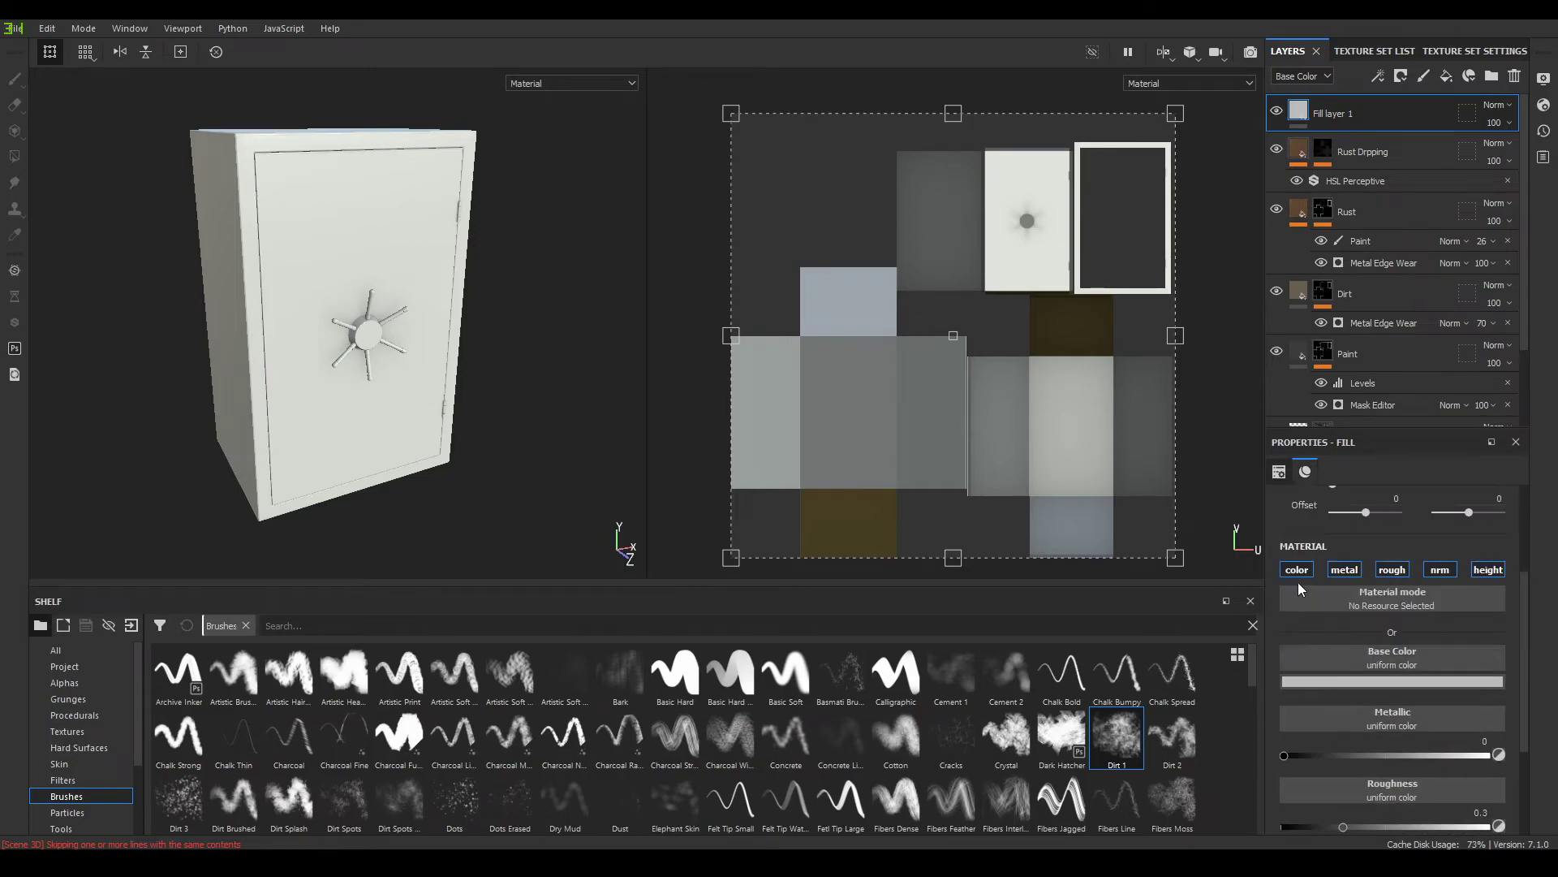
click(1297, 569)
click(1344, 569)
click(1440, 569)
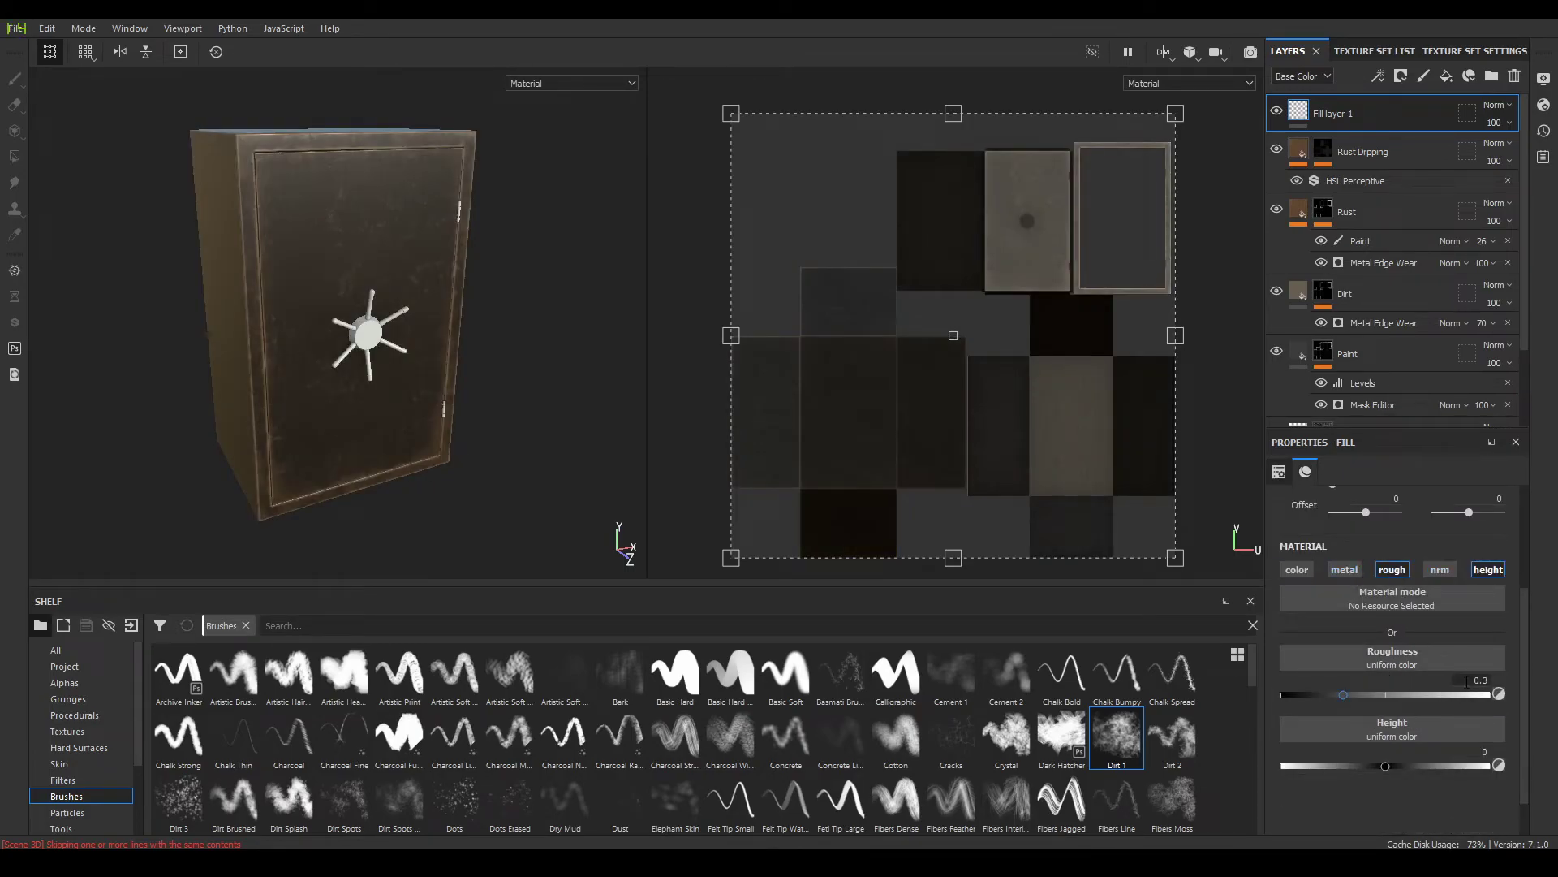
text(8)
key(Return)
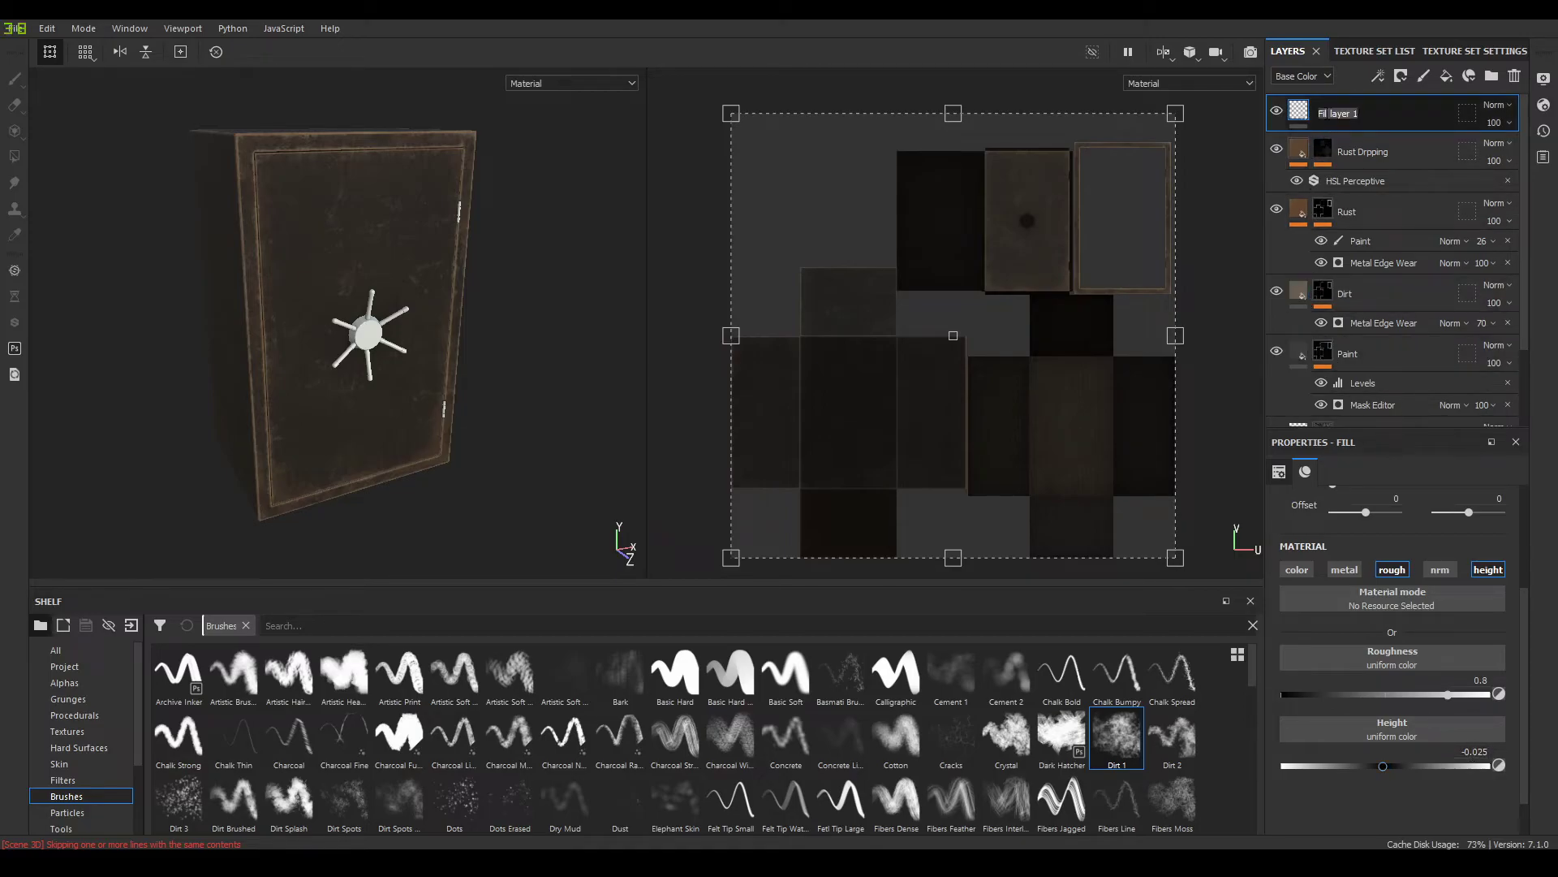
Rename the new fill layer Scratches and give it a black mask containing a fill effect
right_click(1326, 114)
click(1351, 139)
right_click(1356, 120)
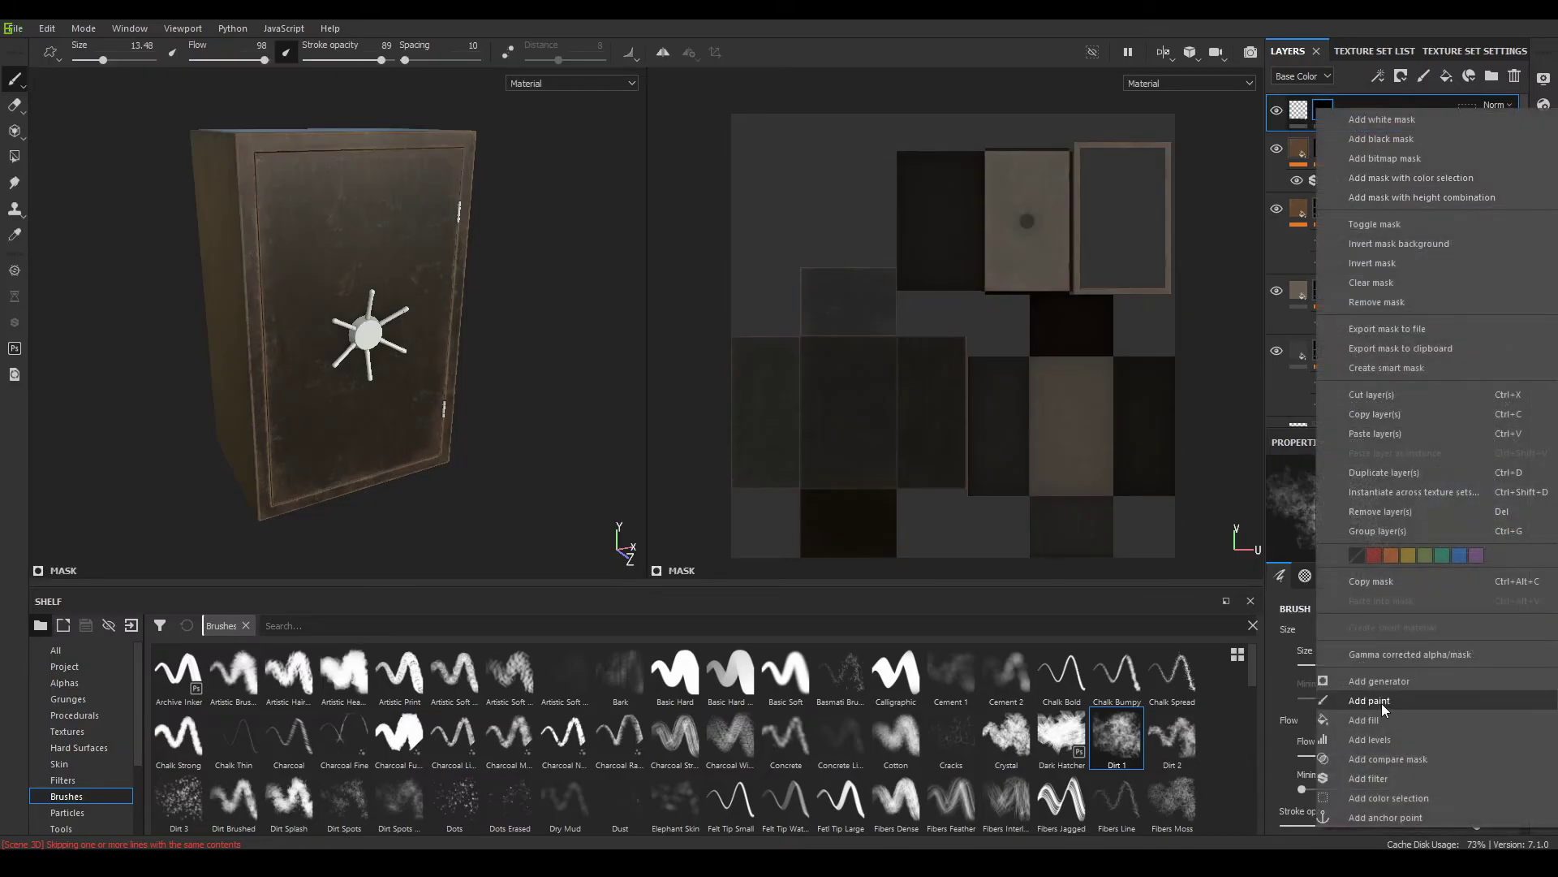
click(1382, 716)
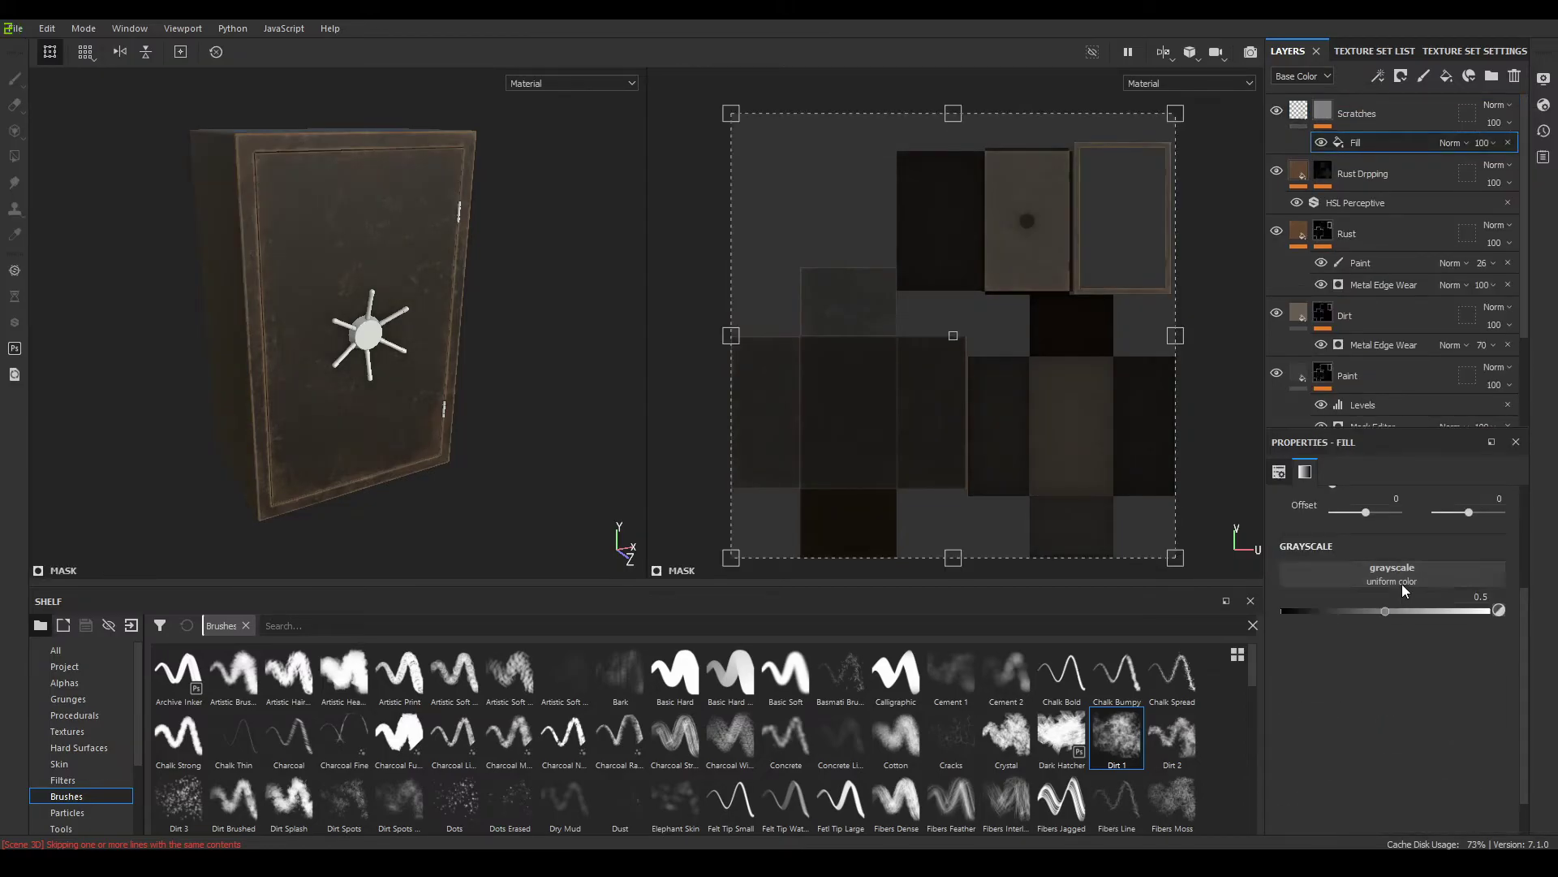
Search the grayscale resources for "scratc" and assign Grunge Scratches Rough to the Scratches mask's fill
click(1402, 585)
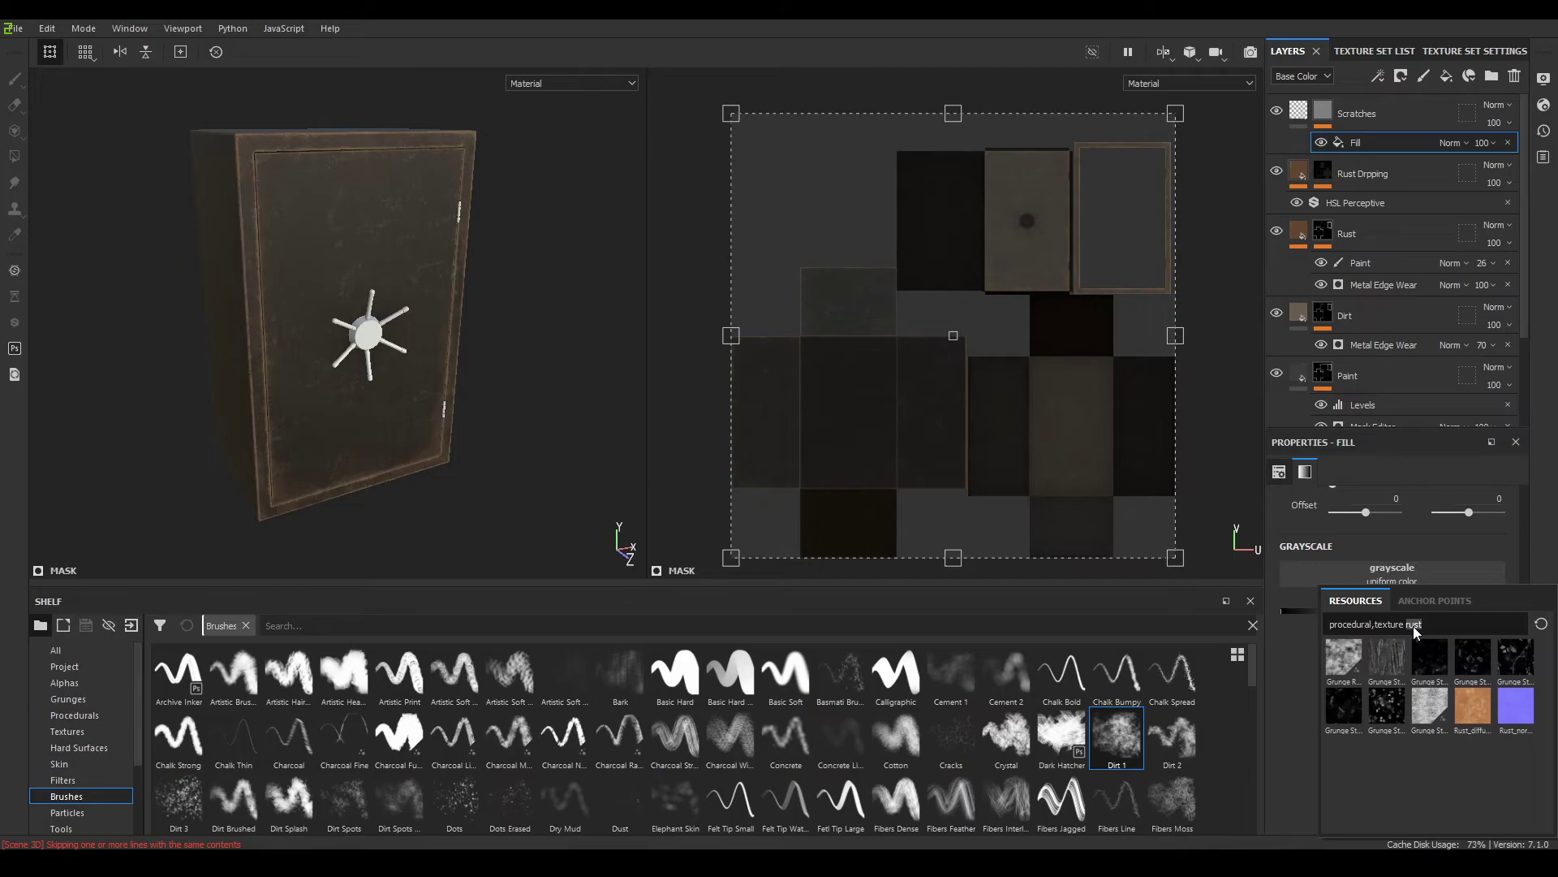
text(scratc)
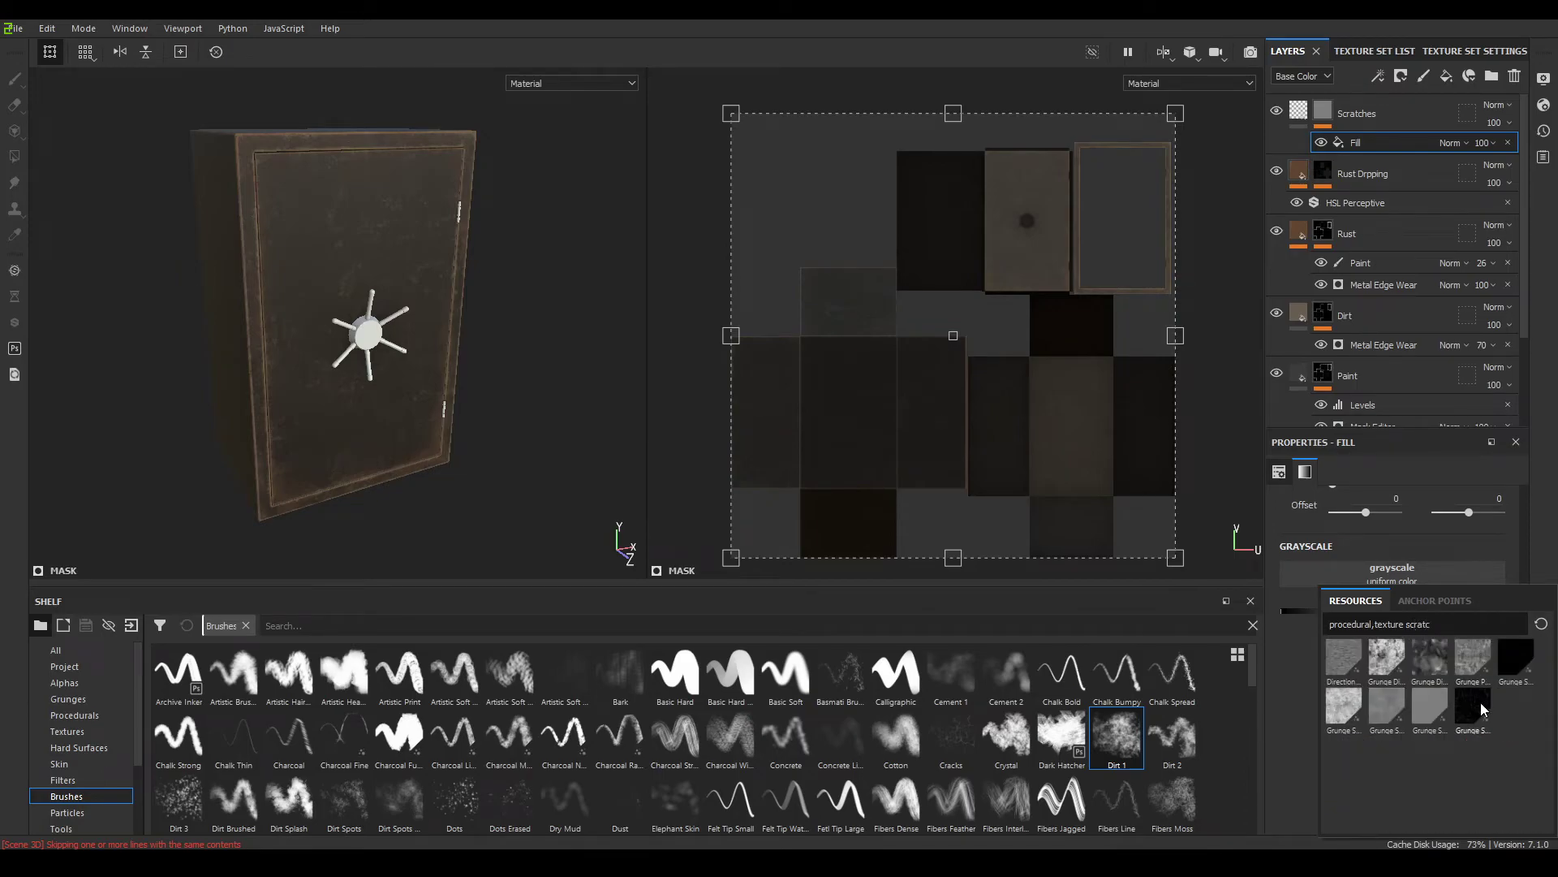
click(1472, 708)
scroll(460, 360, up, 3)
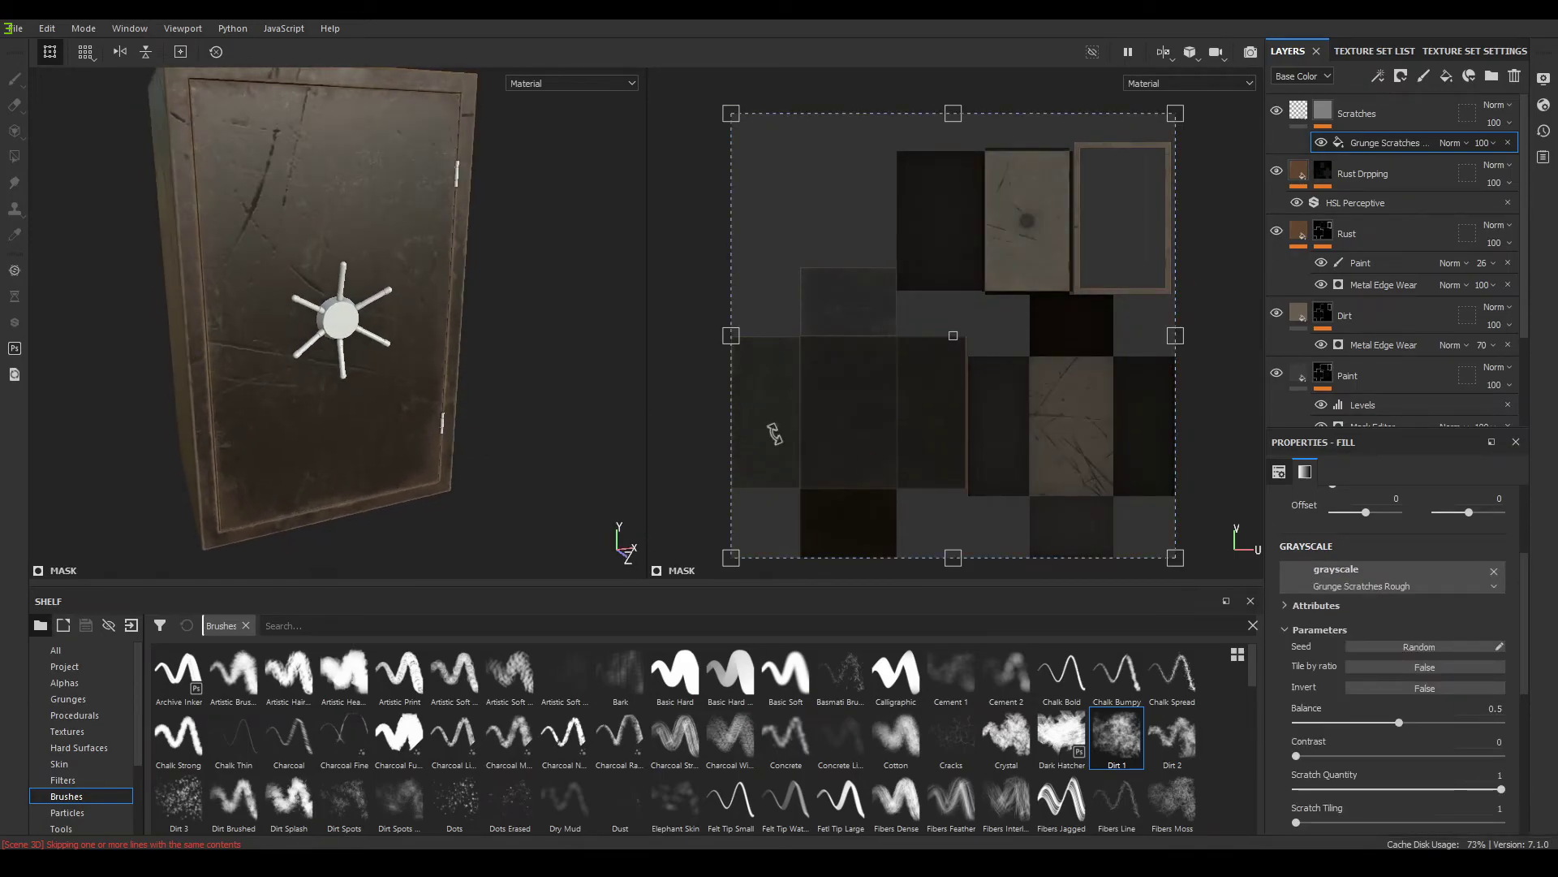
Switch the Grunge Scratches Rough fill to tri-planar projection and check the scratches on the vault
click(1390, 528)
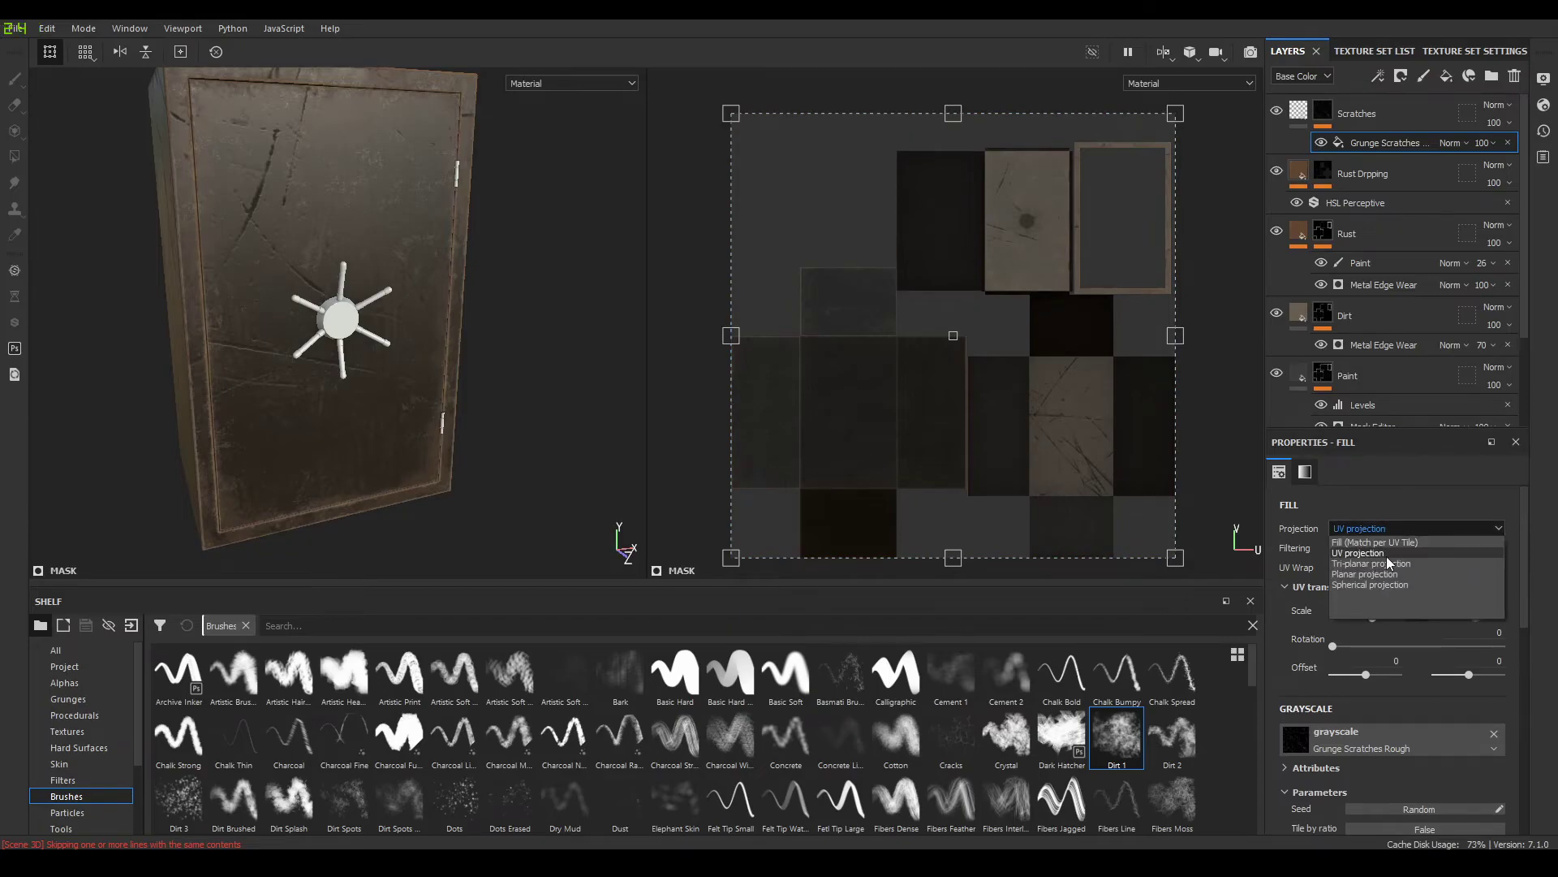
click(1386, 555)
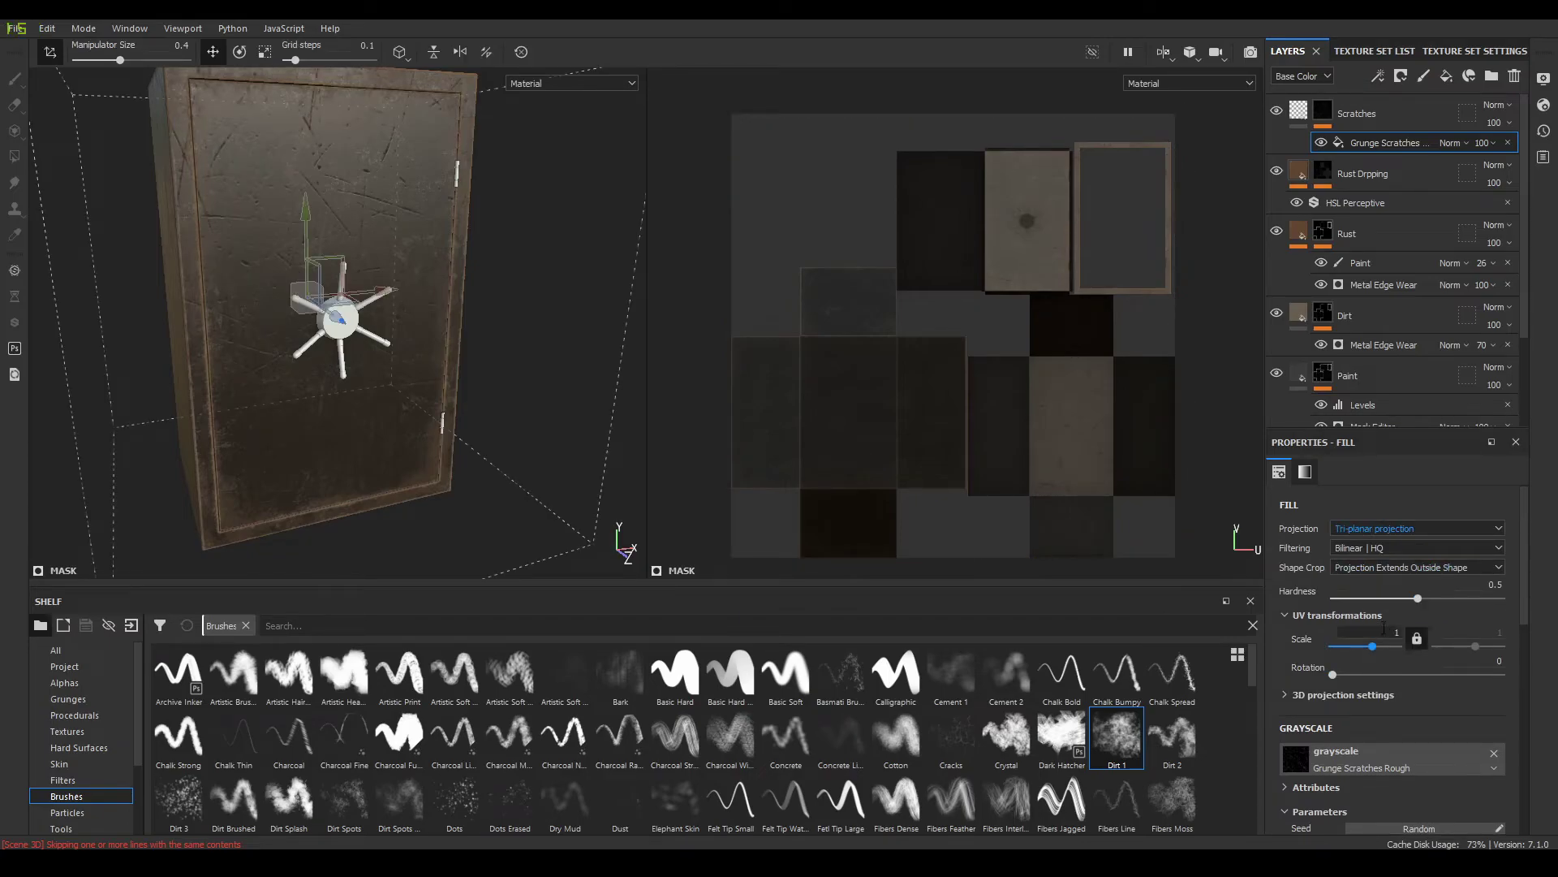
mouse_move(317, 409)
alt+mouse_down()
mouse_move(411, 417)
mouse_move(348, 393)
mouse_move(337, 420)
alt+mouse_up()
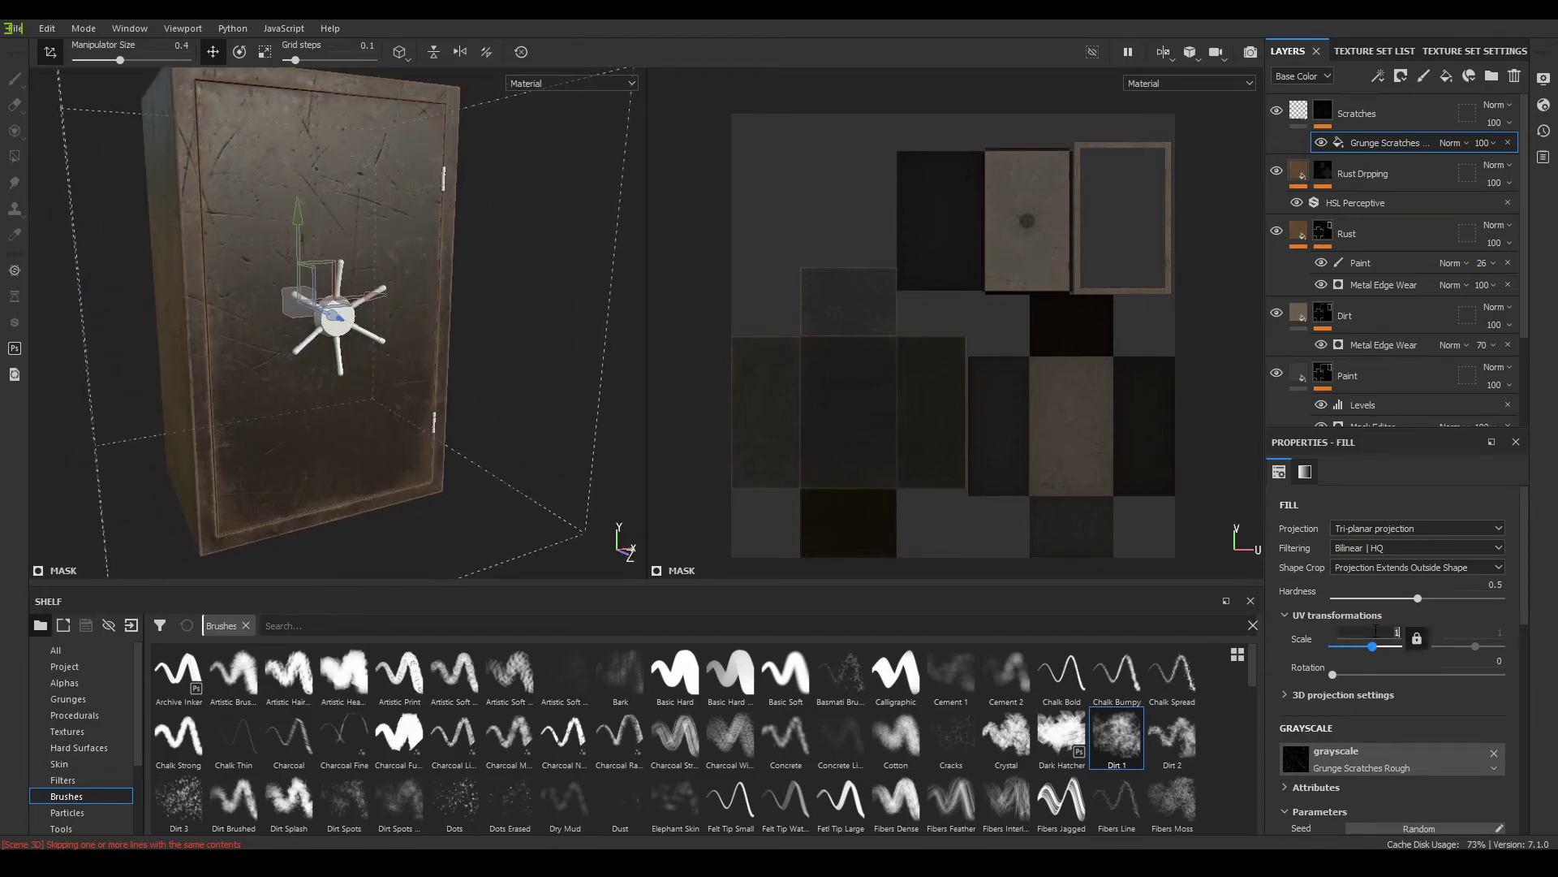
Set the Grunge Scratches Rough fill's scale to 0.75 and check the scratches around the handle
key(Return)
shift+right_drag(110, 347, 146, 295)
alt+right_drag(316, 325, 350, 364)
alt+right_drag(472, 370, 454, 297)
alt+middle_drag(468, 290, 483, 333)
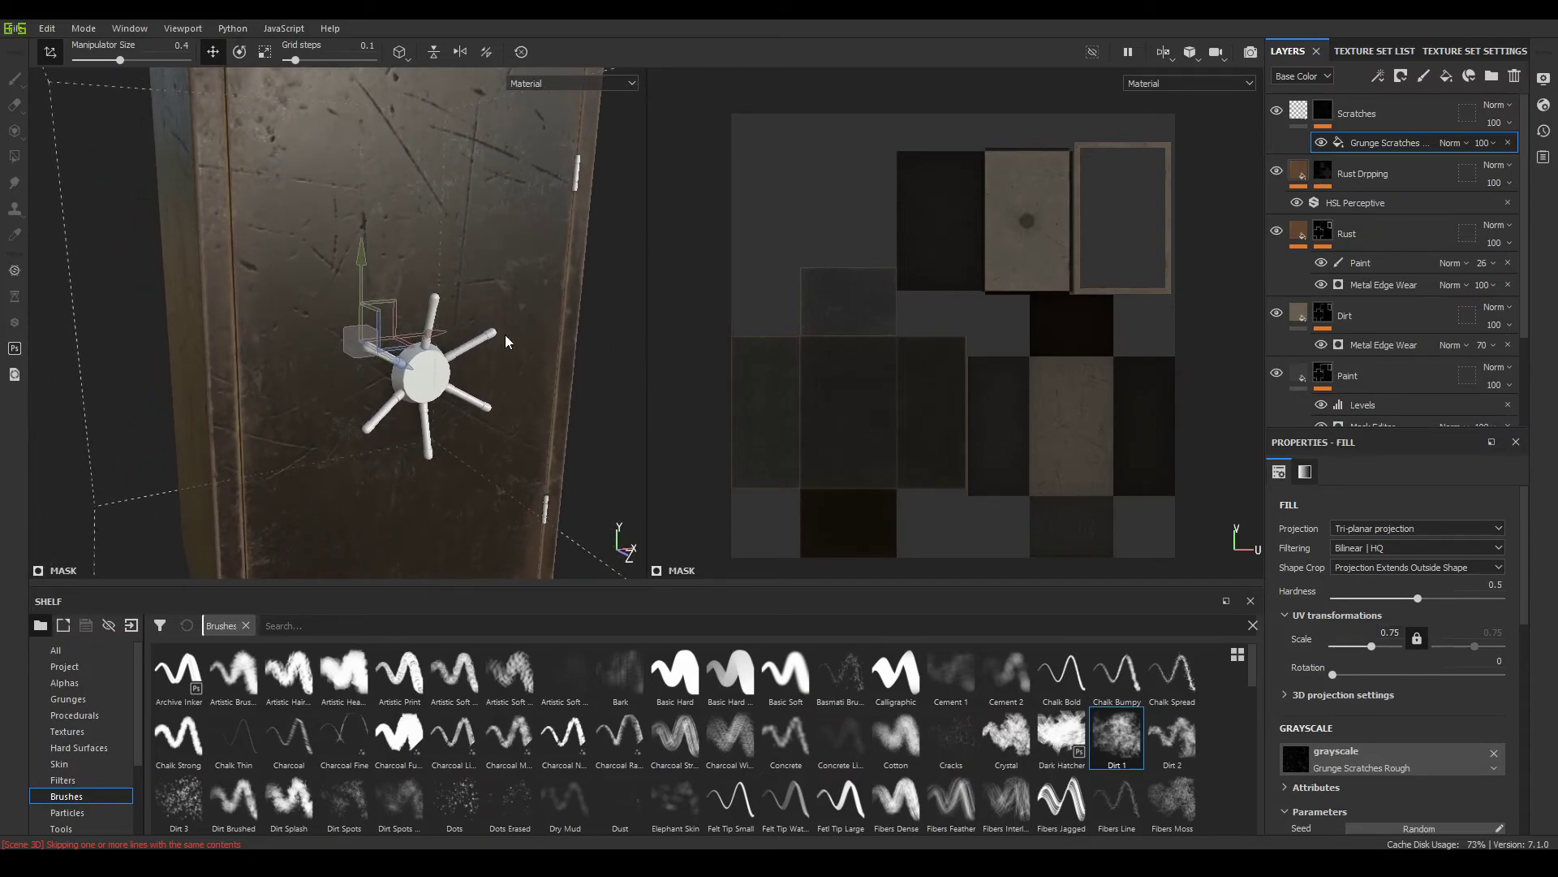
Lower the opacity of the Grunge Scratches Rough fill in the Scratches mask to 24
scroll(1482, 243, down, 3)
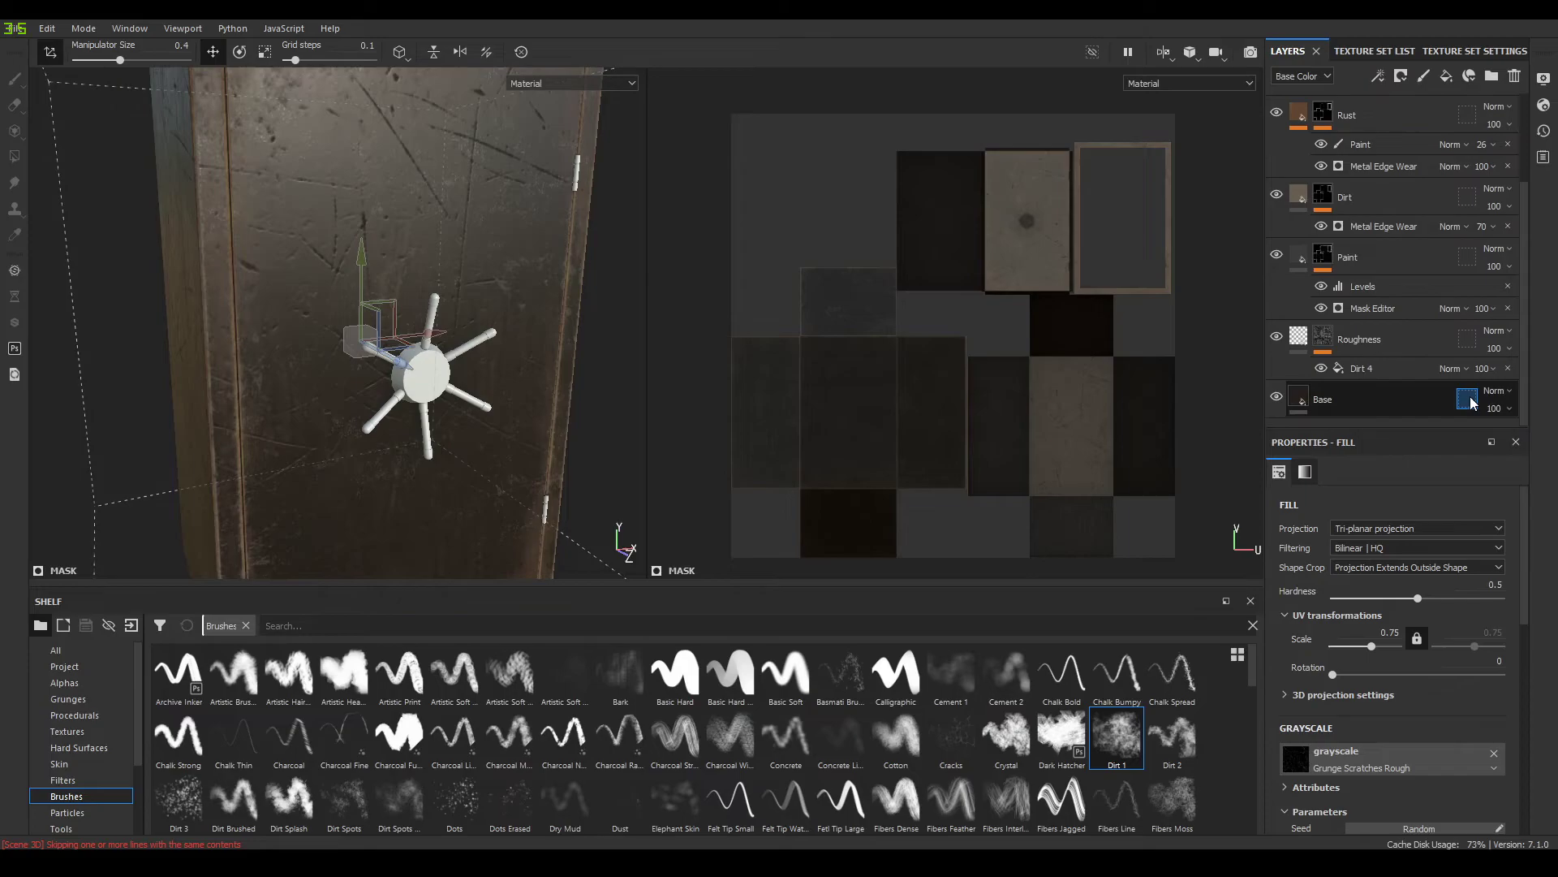
scroll(1472, 390, up, 3)
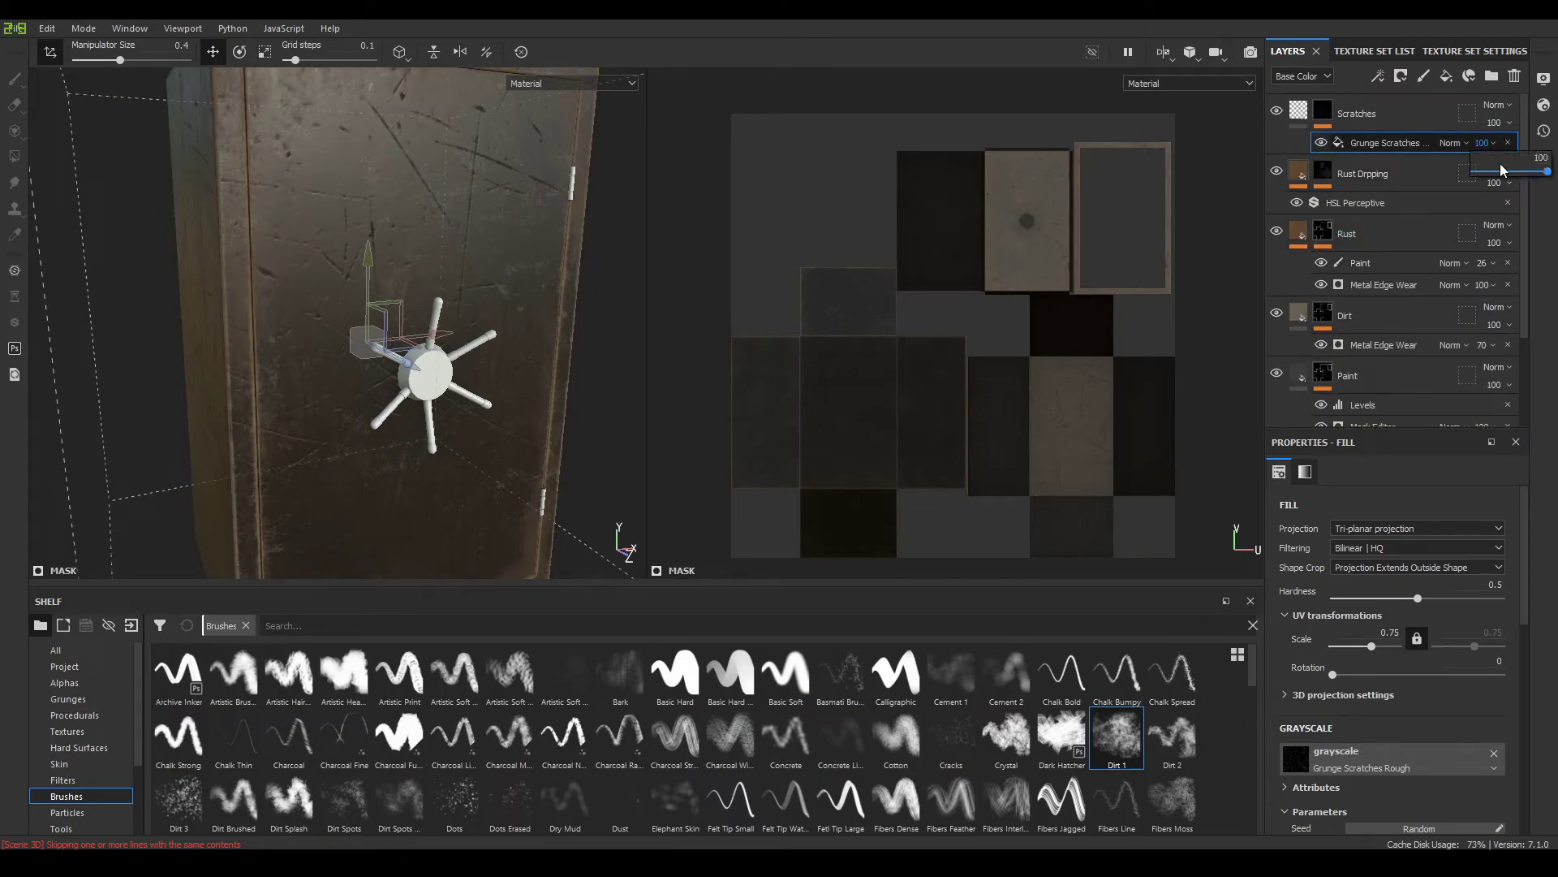
drag(1517, 175, 1493, 178)
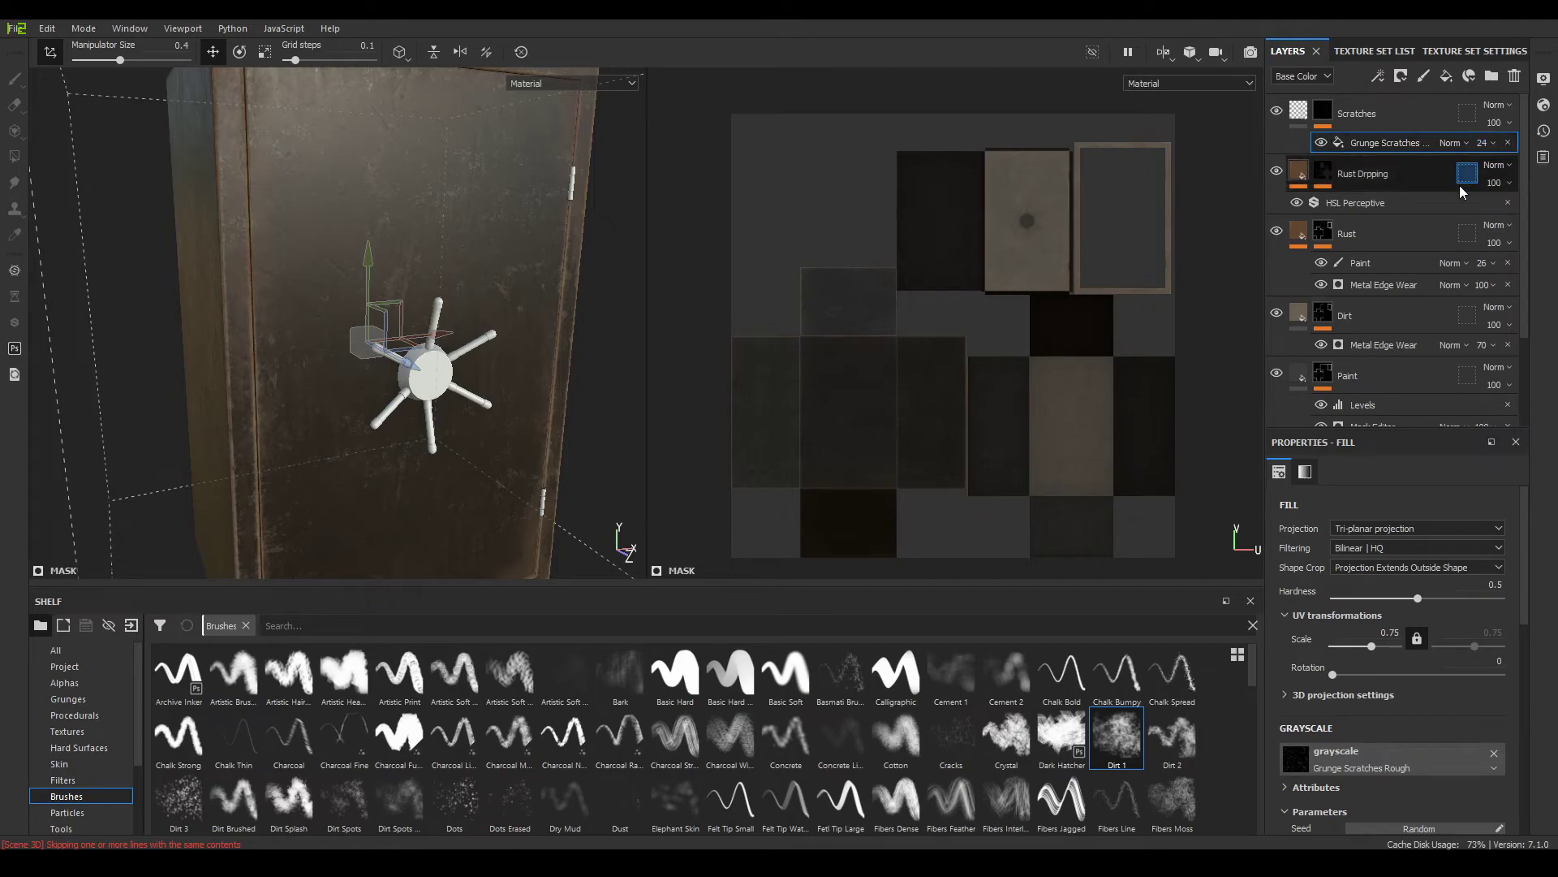
Inspect the softened scratches across the vault from several angles and review the layer stack
alt+drag(268, 341, 237, 407)
alt+right_drag(236, 406, 455, 501)
alt+drag(456, 501, 455, 403)
alt+right_drag(454, 403, 405, 365)
alt+drag(406, 366, 456, 426)
alt+right_drag(456, 426, 442, 406)
alt+middle_drag(442, 406, 414, 327)
mouse_move(414, 327)
alt+mouse_down()
mouse_move(464, 375)
mouse_move(459, 358)
mouse_move(460, 438)
mouse_move(368, 322)
mouse_move(404, 335)
mouse_move(397, 304)
alt+mouse_up()
alt+right_drag(396, 305, 480, 539)
scroll(476, 364, down, 3)
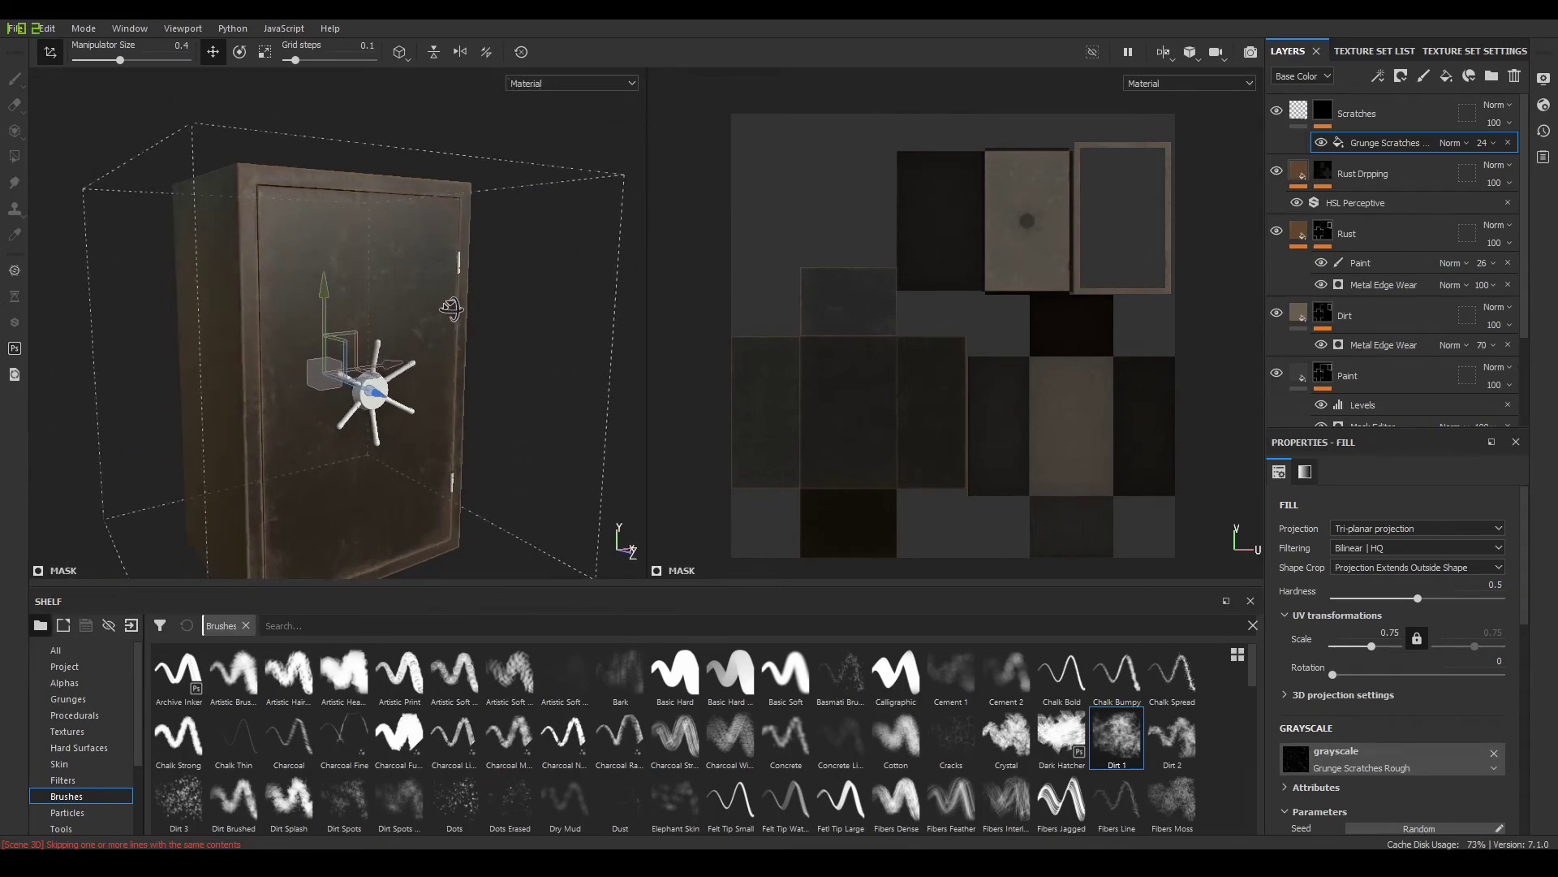
scroll(1366, 366, down, 3)
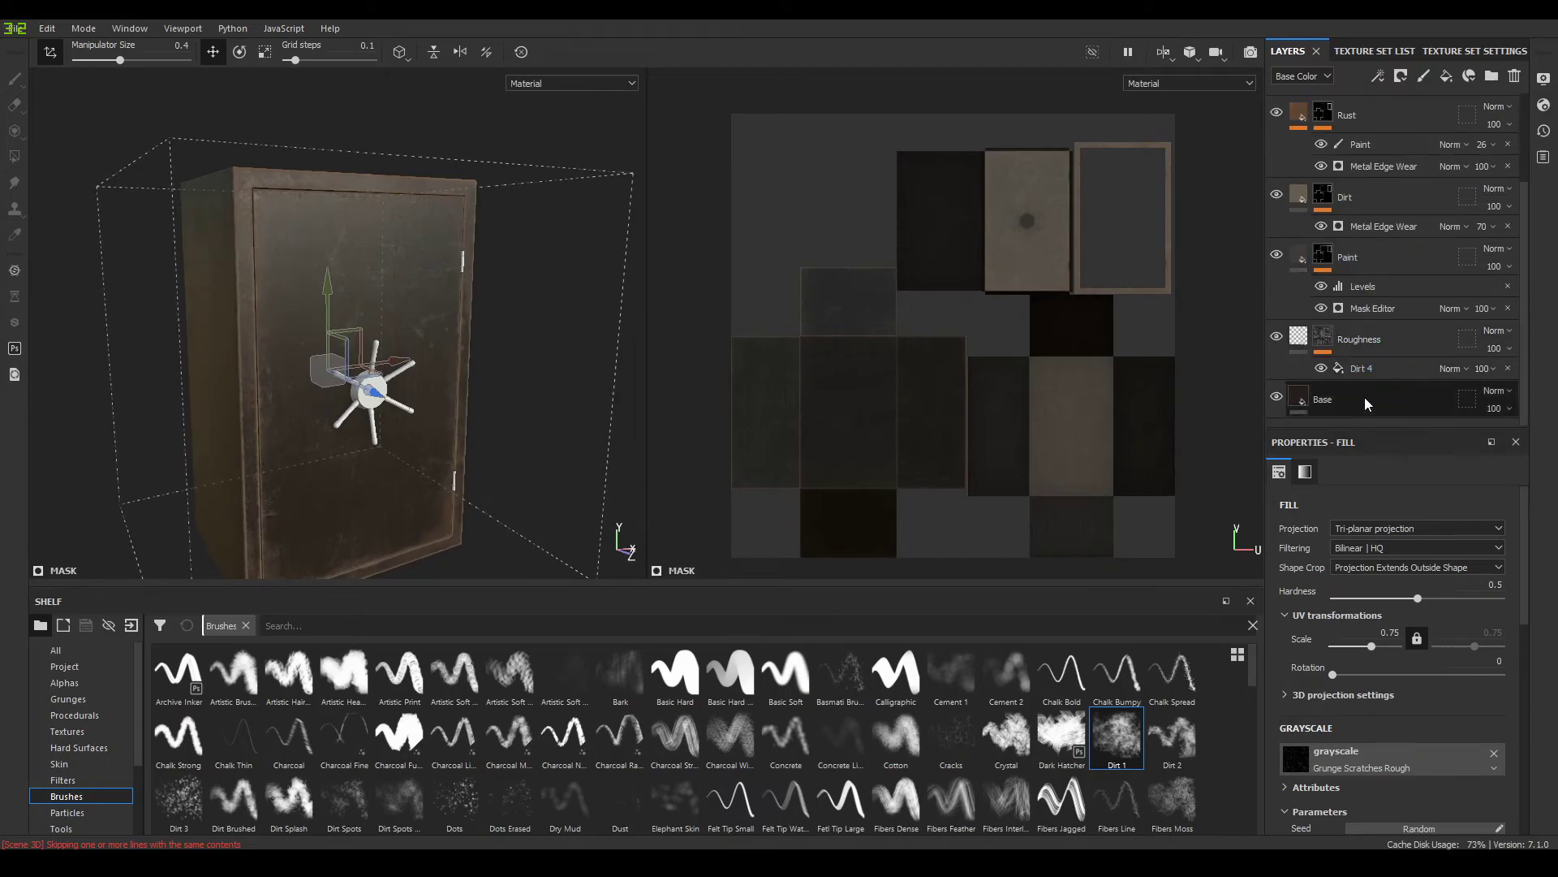
scroll(1366, 397, up, 3)
Group all the vault's layers into one folder and rename the folder Old Rustic Metal
click(1368, 127)
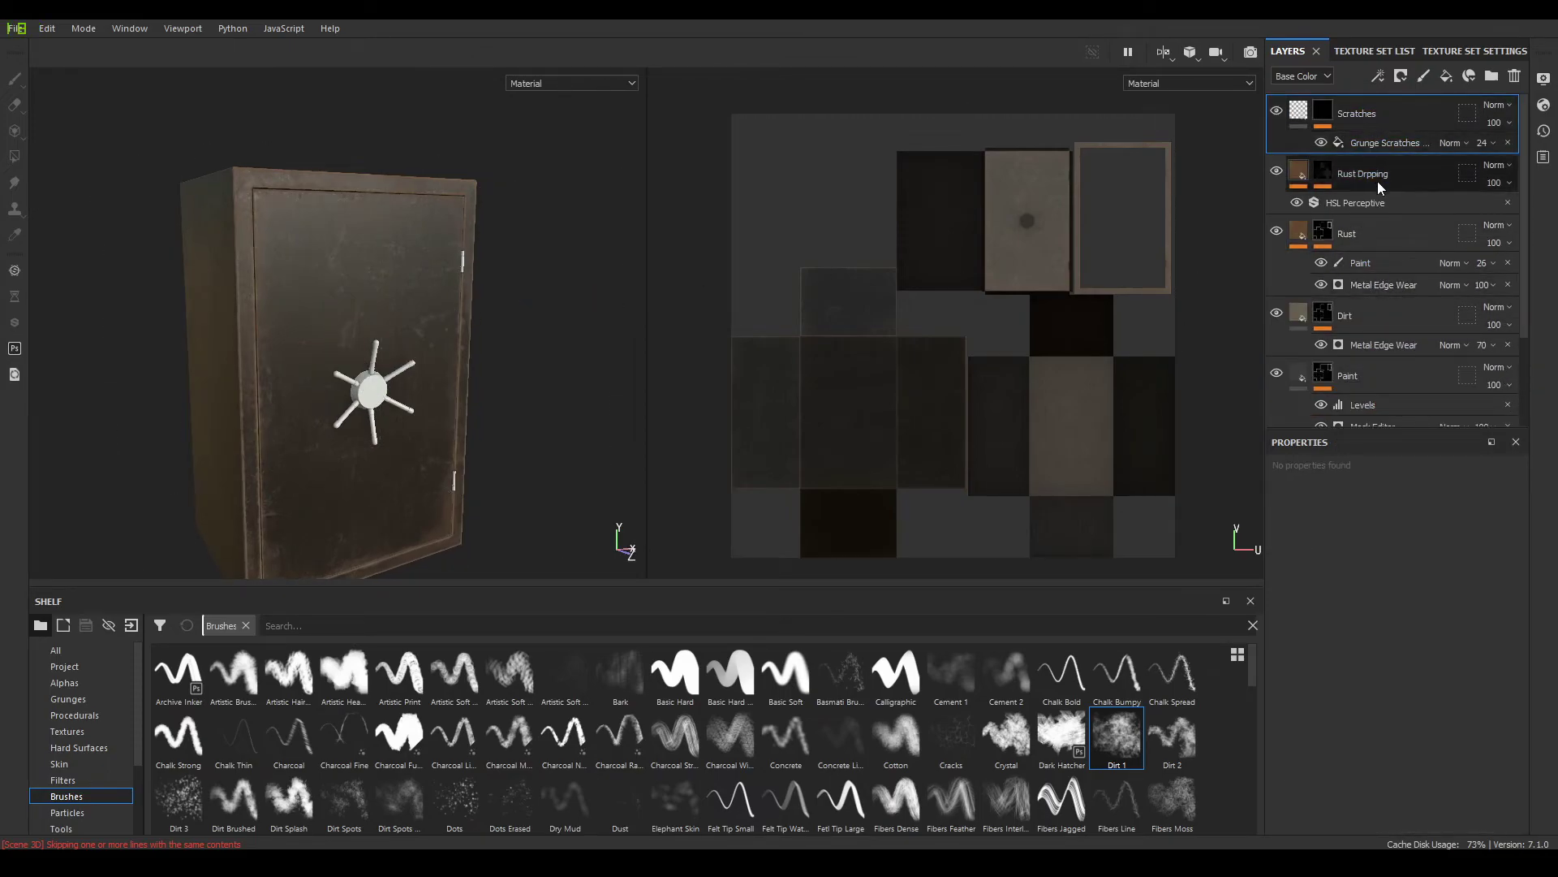
key(ctrl+a)
key(ctrl+g)
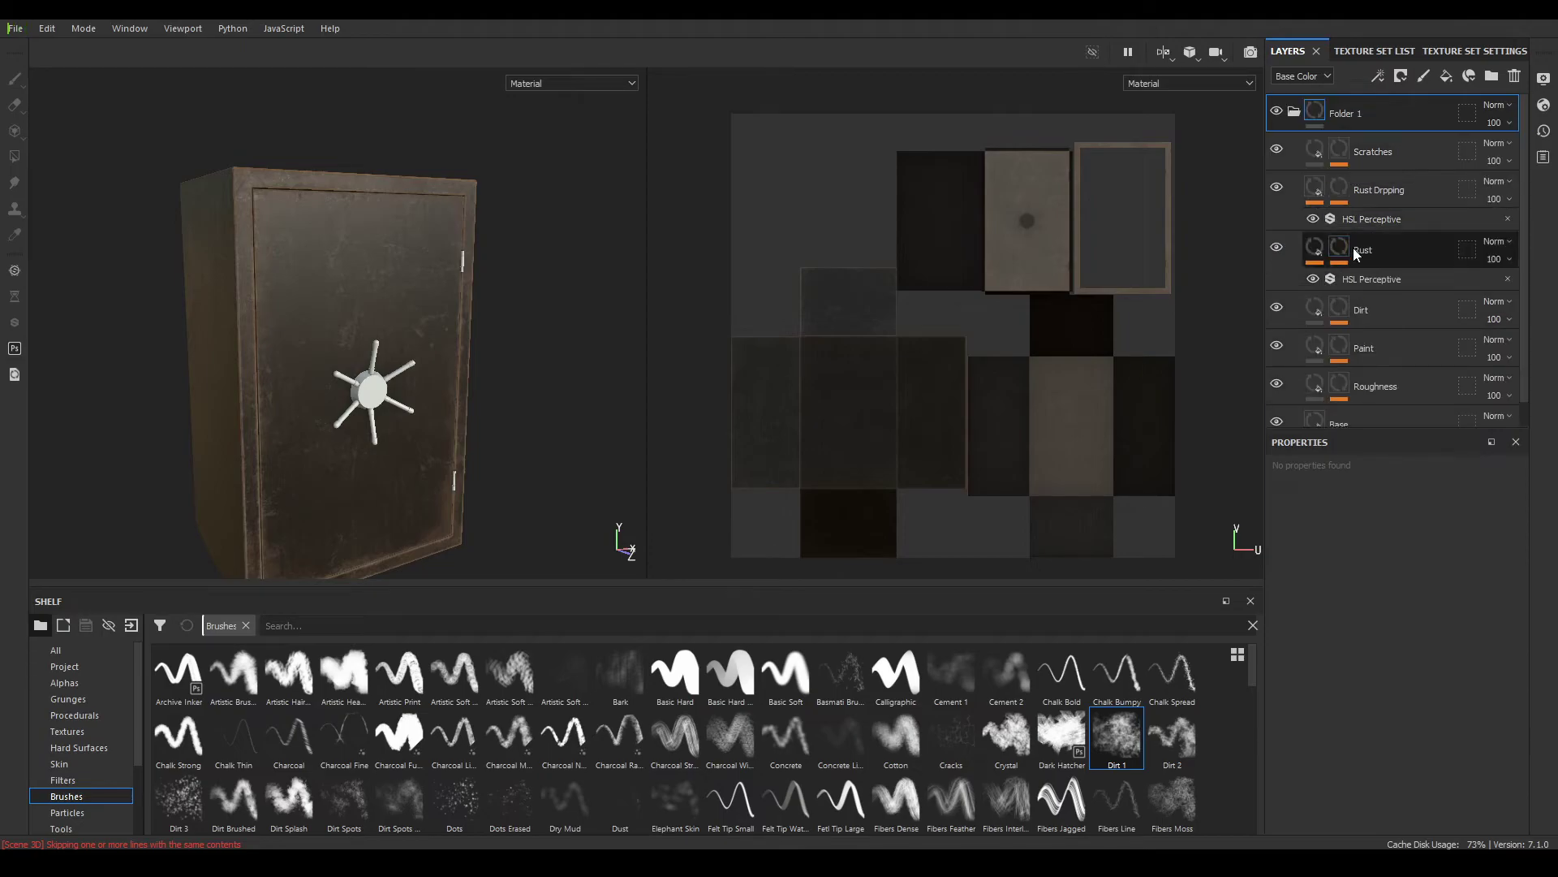
click(1293, 112)
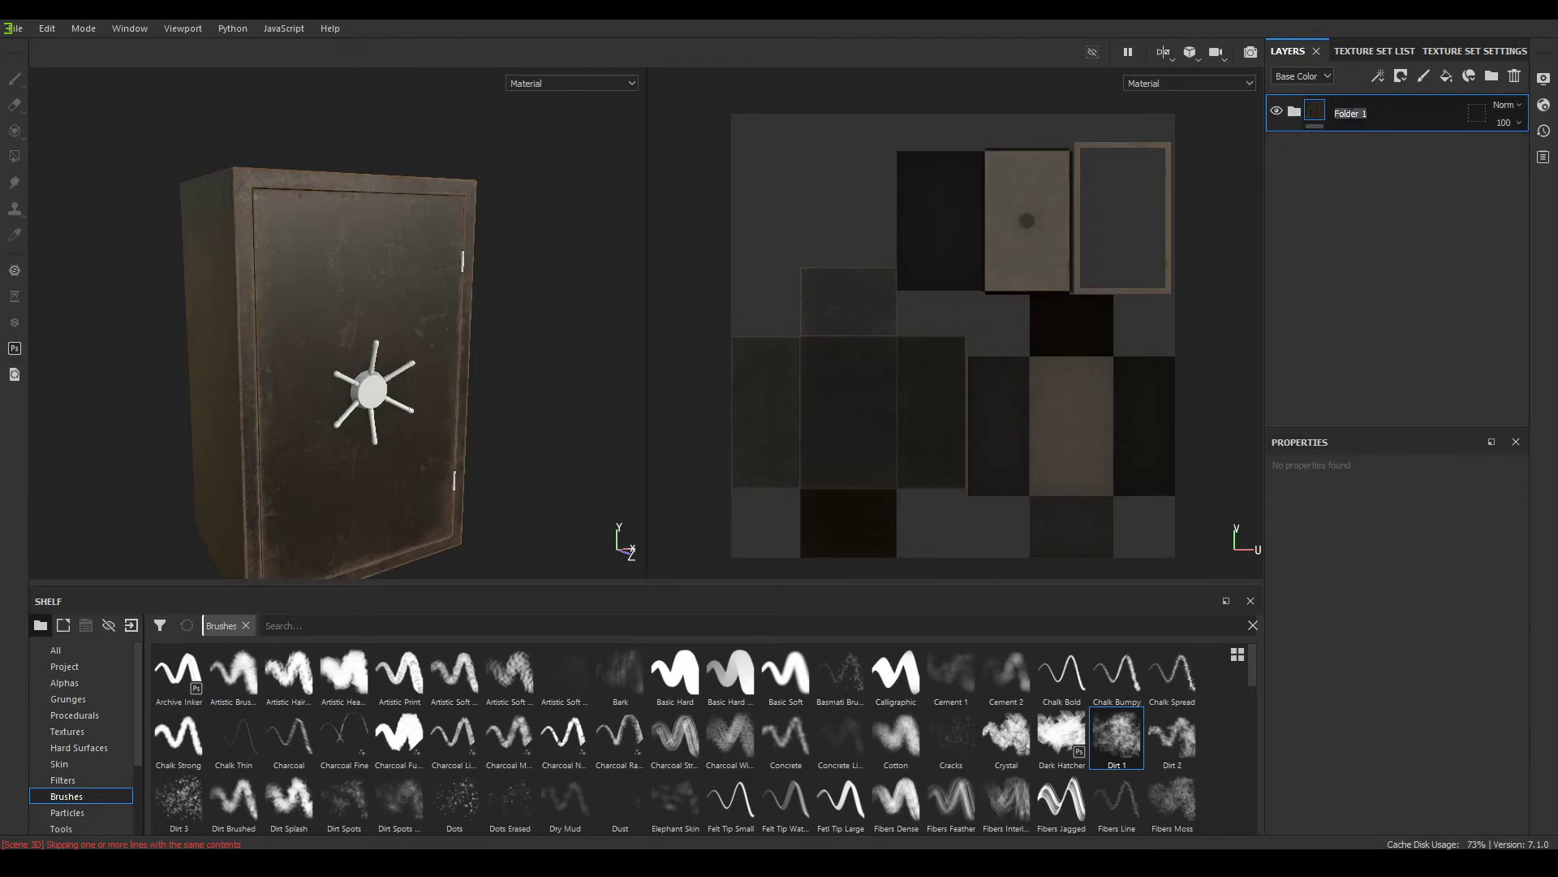
text(R)
Create a smart material from the Old Rustic Metal folder and display the smart materials in the shelf
right_click(1349, 115)
click(1414, 633)
click(90, 810)
scroll(90, 810, down, 1)
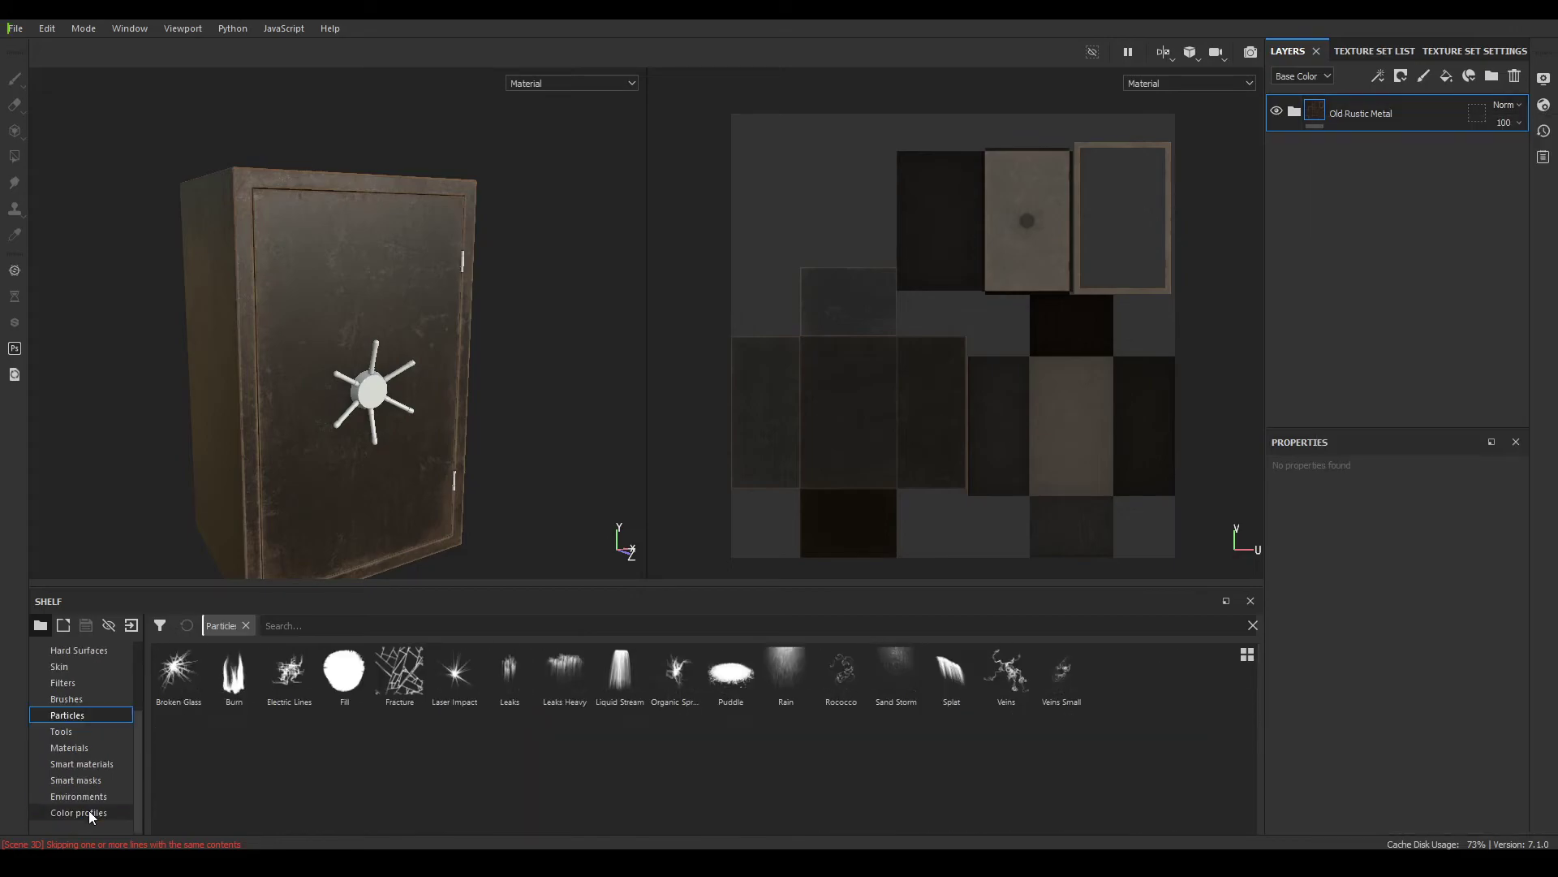
click(89, 764)
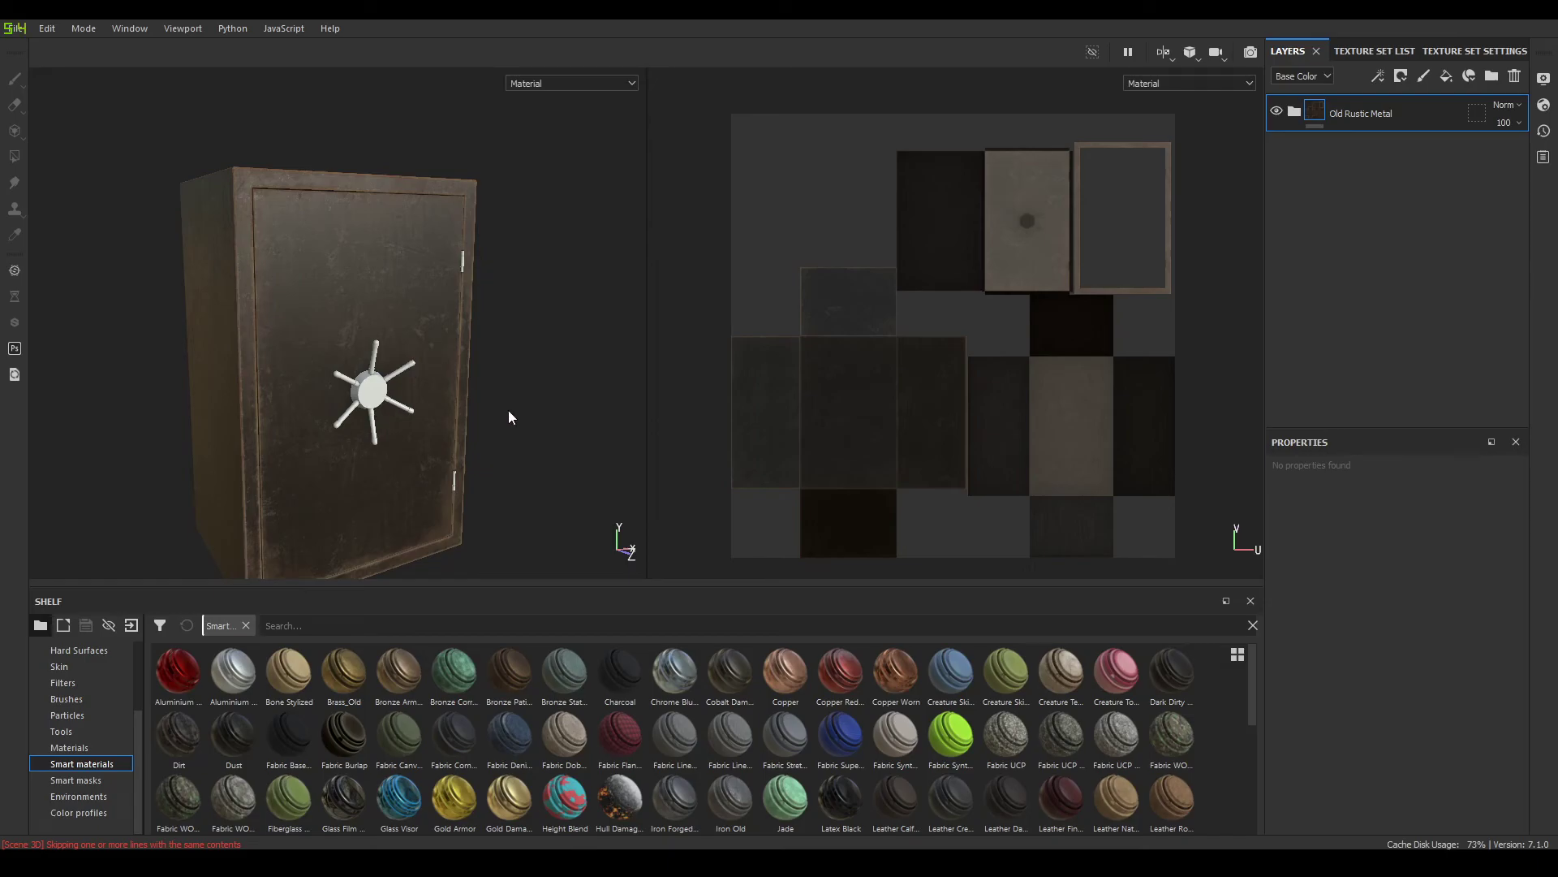
Copy the Old Rustic Metal folder and switch to the layers of the Handle texture set
right_click(1390, 110)
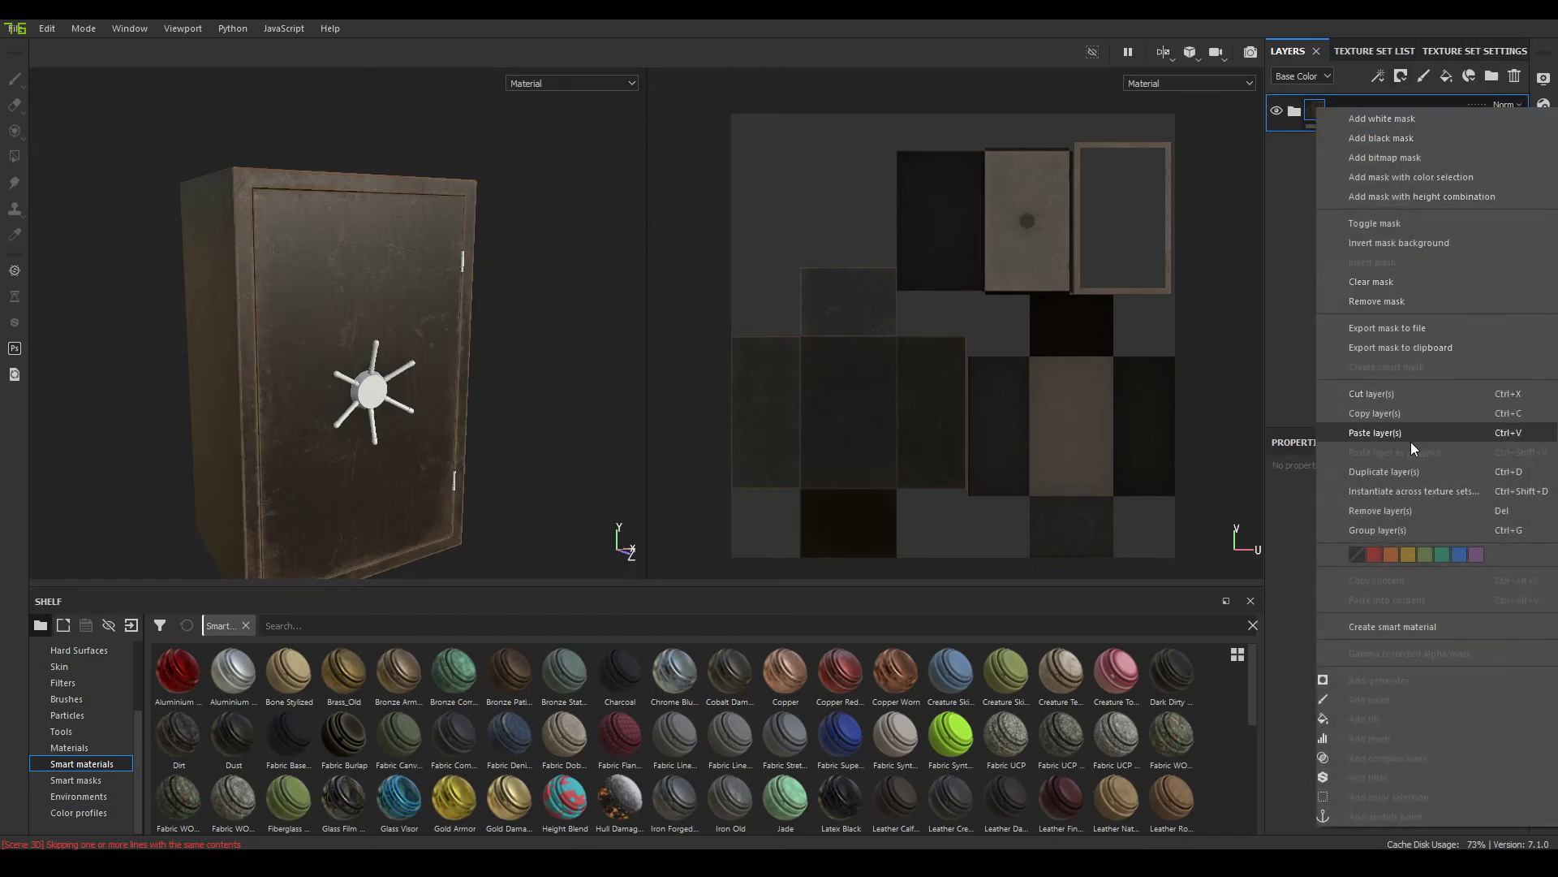
click(1393, 412)
click(1381, 55)
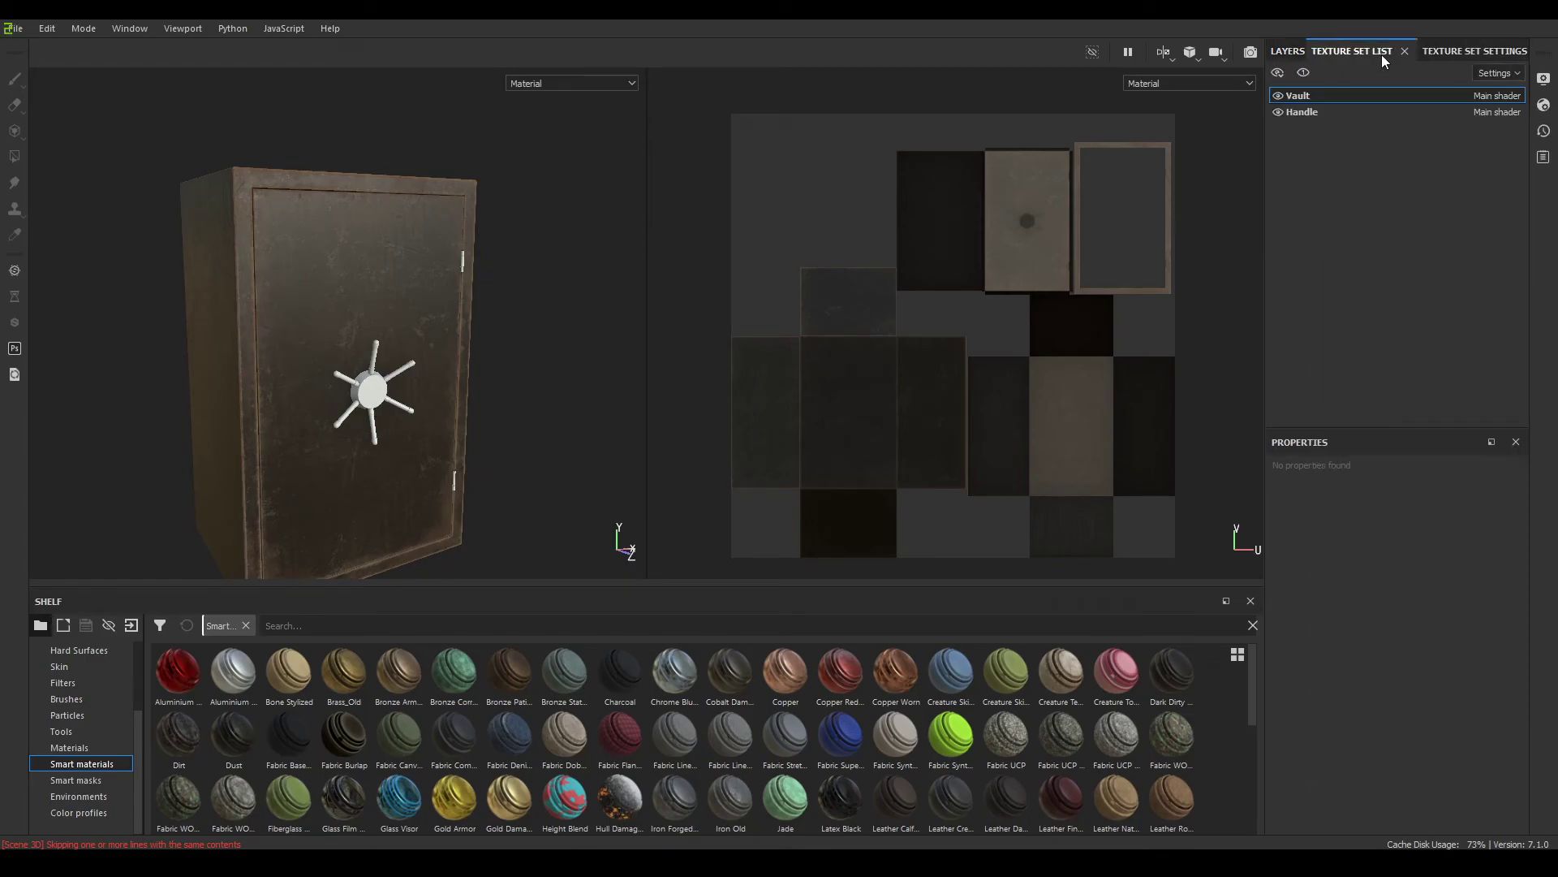
click(1340, 109)
click(1289, 52)
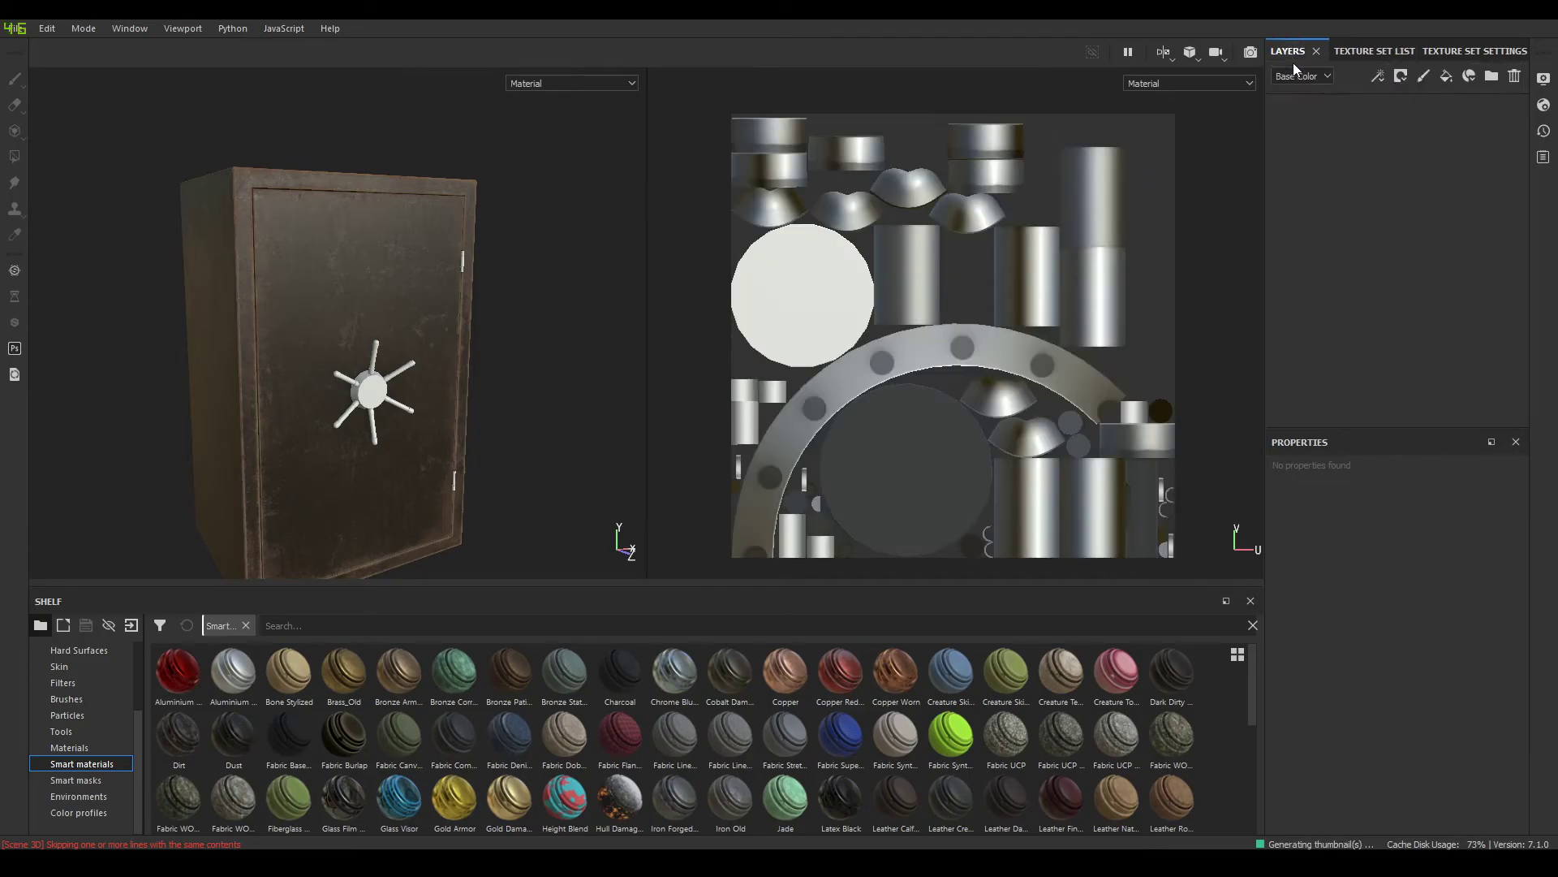
Paste the copied Old Rustic Metal folder into the Handle texture set and check the handle up close
right_click(1375, 165)
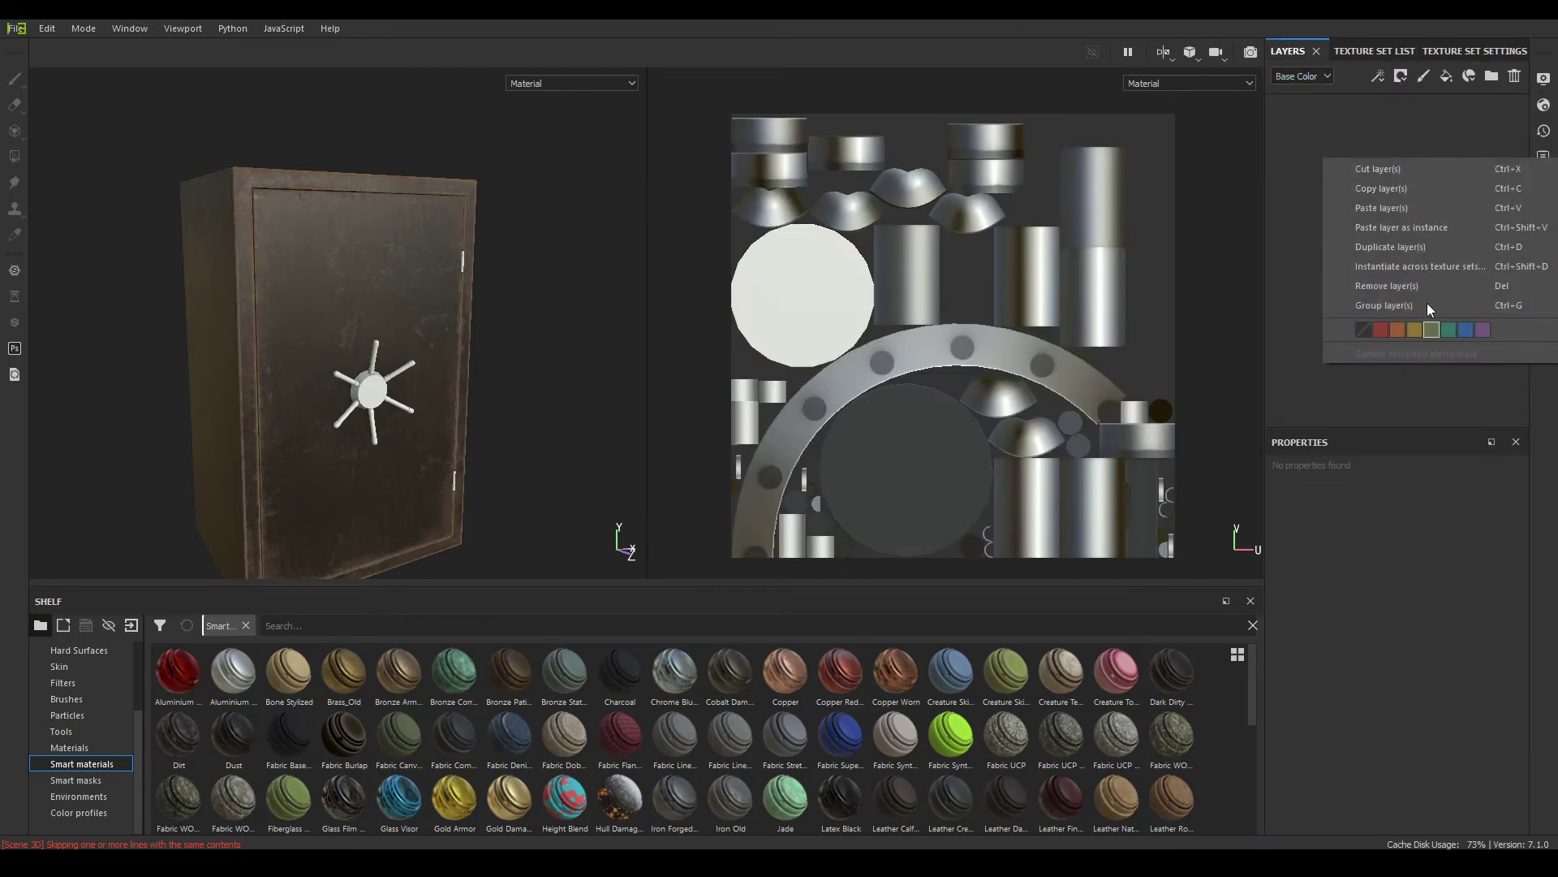
click(1411, 246)
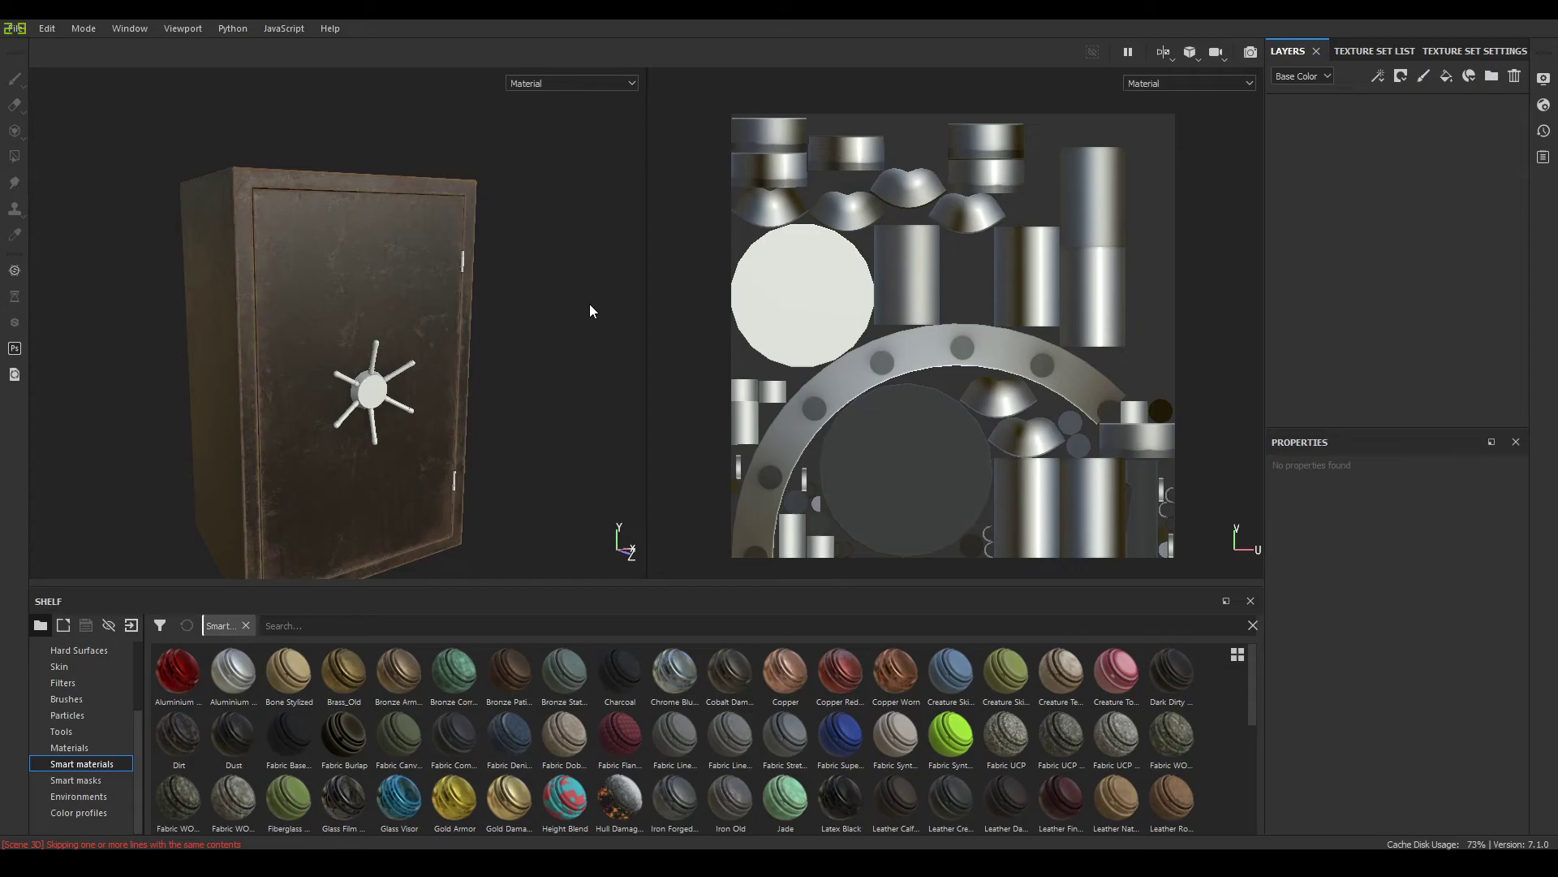
alt+drag(590, 303, 504, 303)
alt+right_drag(504, 303, 629, 419)
key(ctrl+v)
alt+drag(473, 323, 448, 490)
alt+right_drag(448, 490, 542, 368)
alt+drag(544, 399, 541, 375)
alt+middle_drag(375, 280, 462, 376)
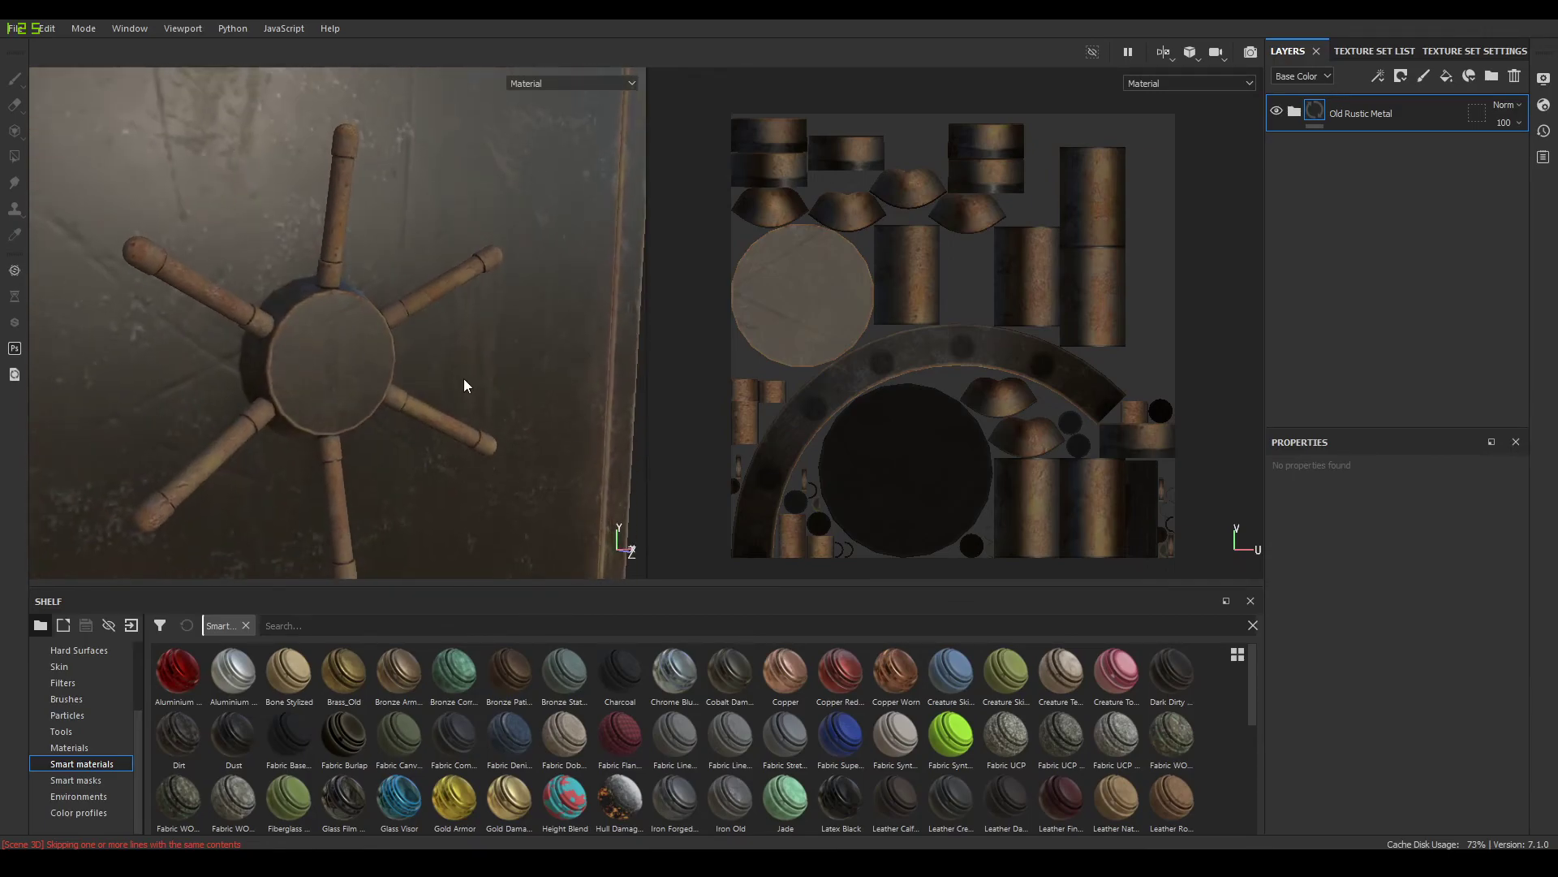
mouse_move(497, 393)
alt+right_down()
mouse_move(421, 351)
mouse_move(471, 393)
alt+right_up()
alt+middle_drag(471, 393, 473, 332)
alt+right_drag(473, 332, 470, 396)
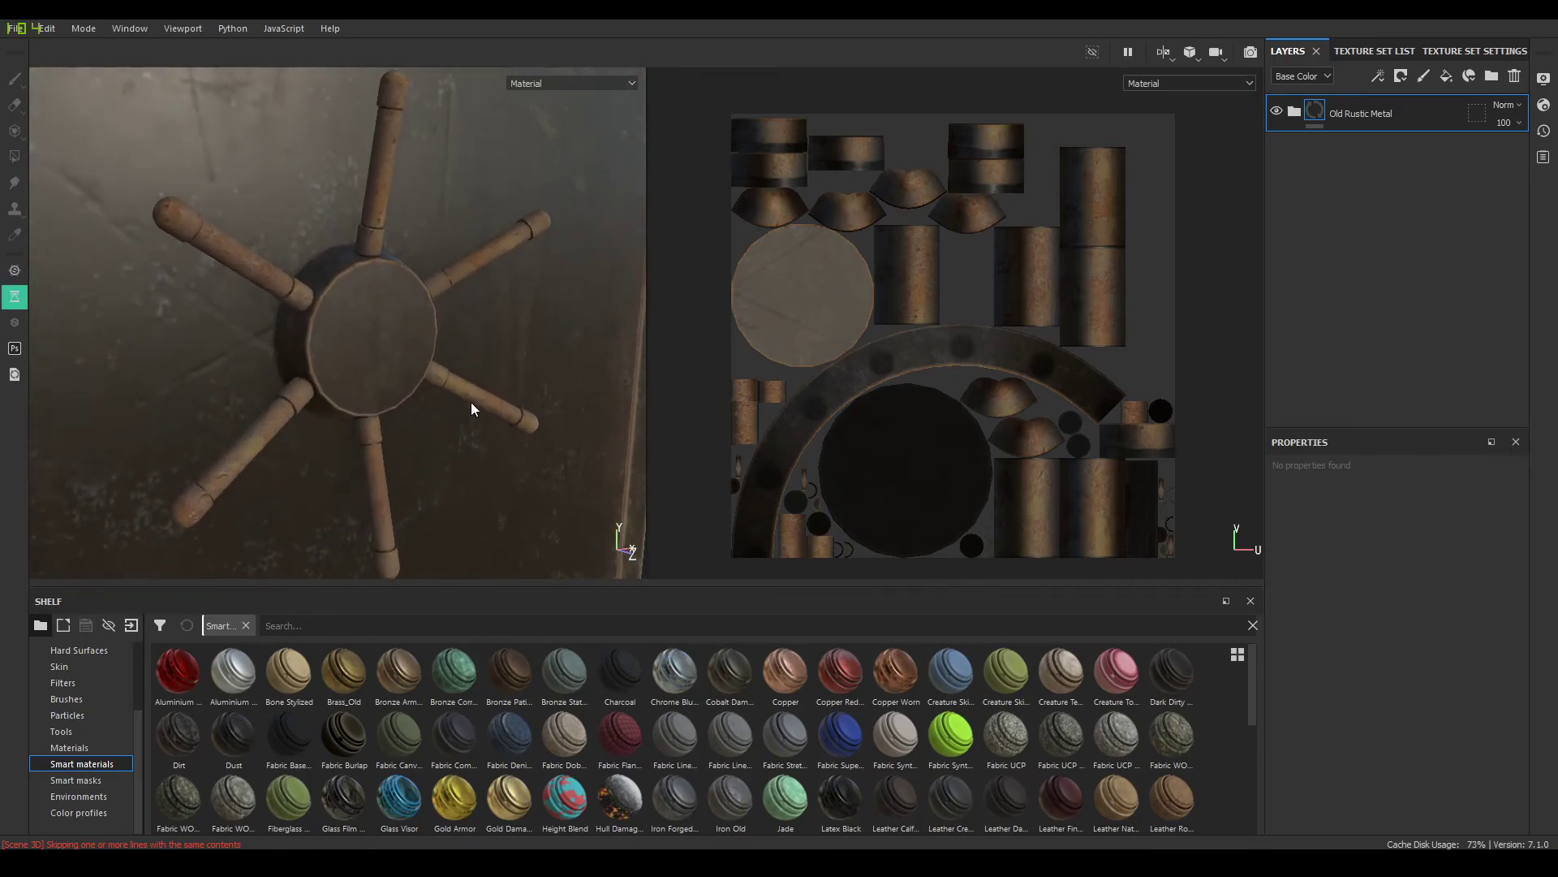
Expand the handle's Old Rustic Metal folder and delete its Paint layer
click(1292, 112)
scroll(1347, 299, down, 1)
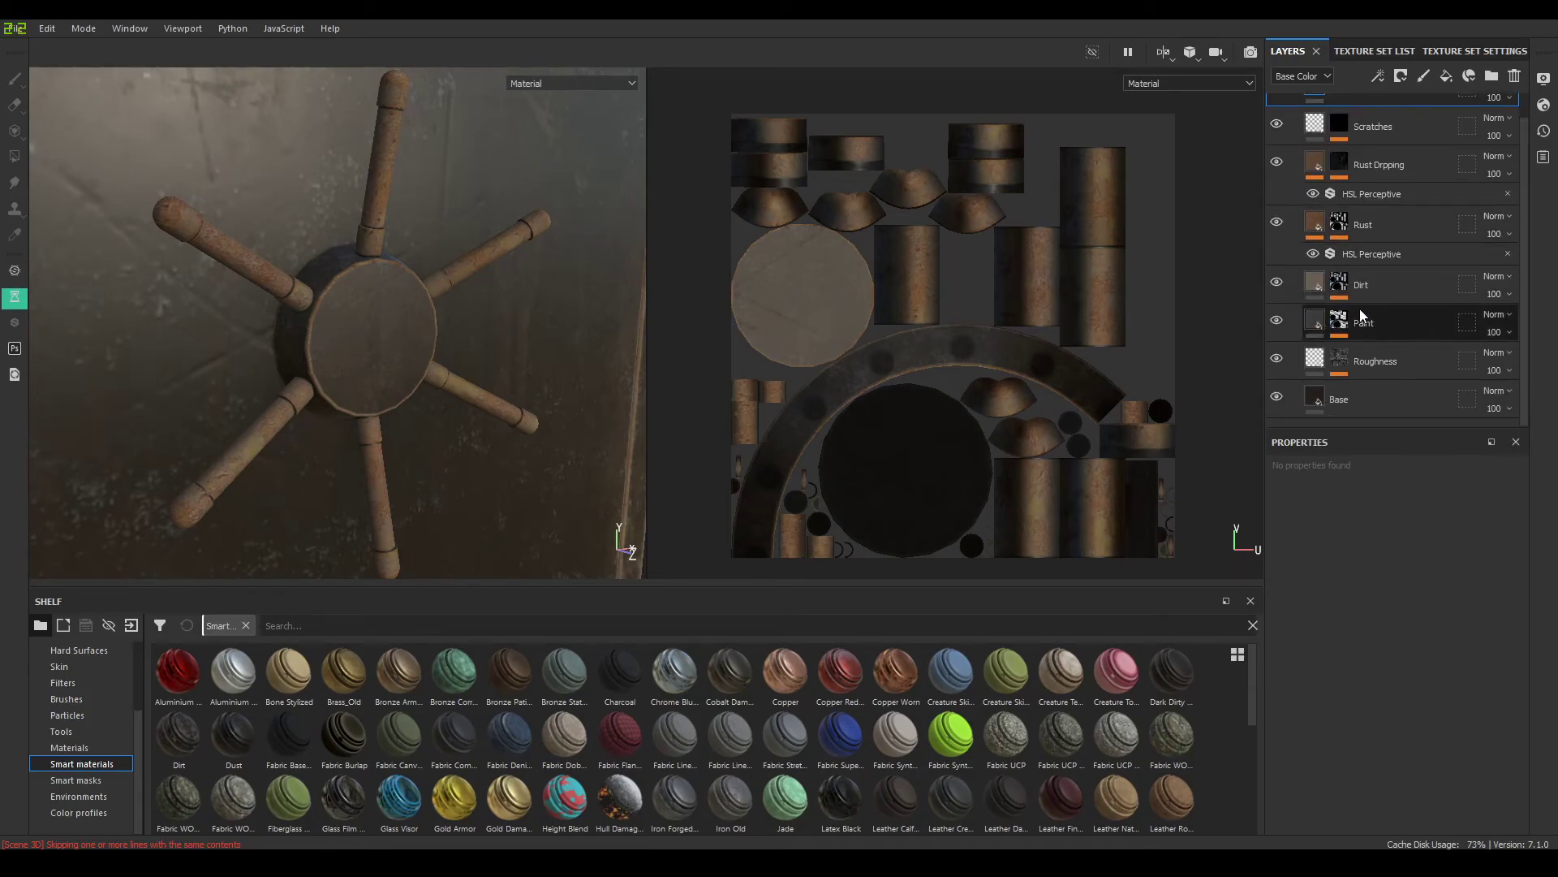
click(1419, 323)
key(Delete)
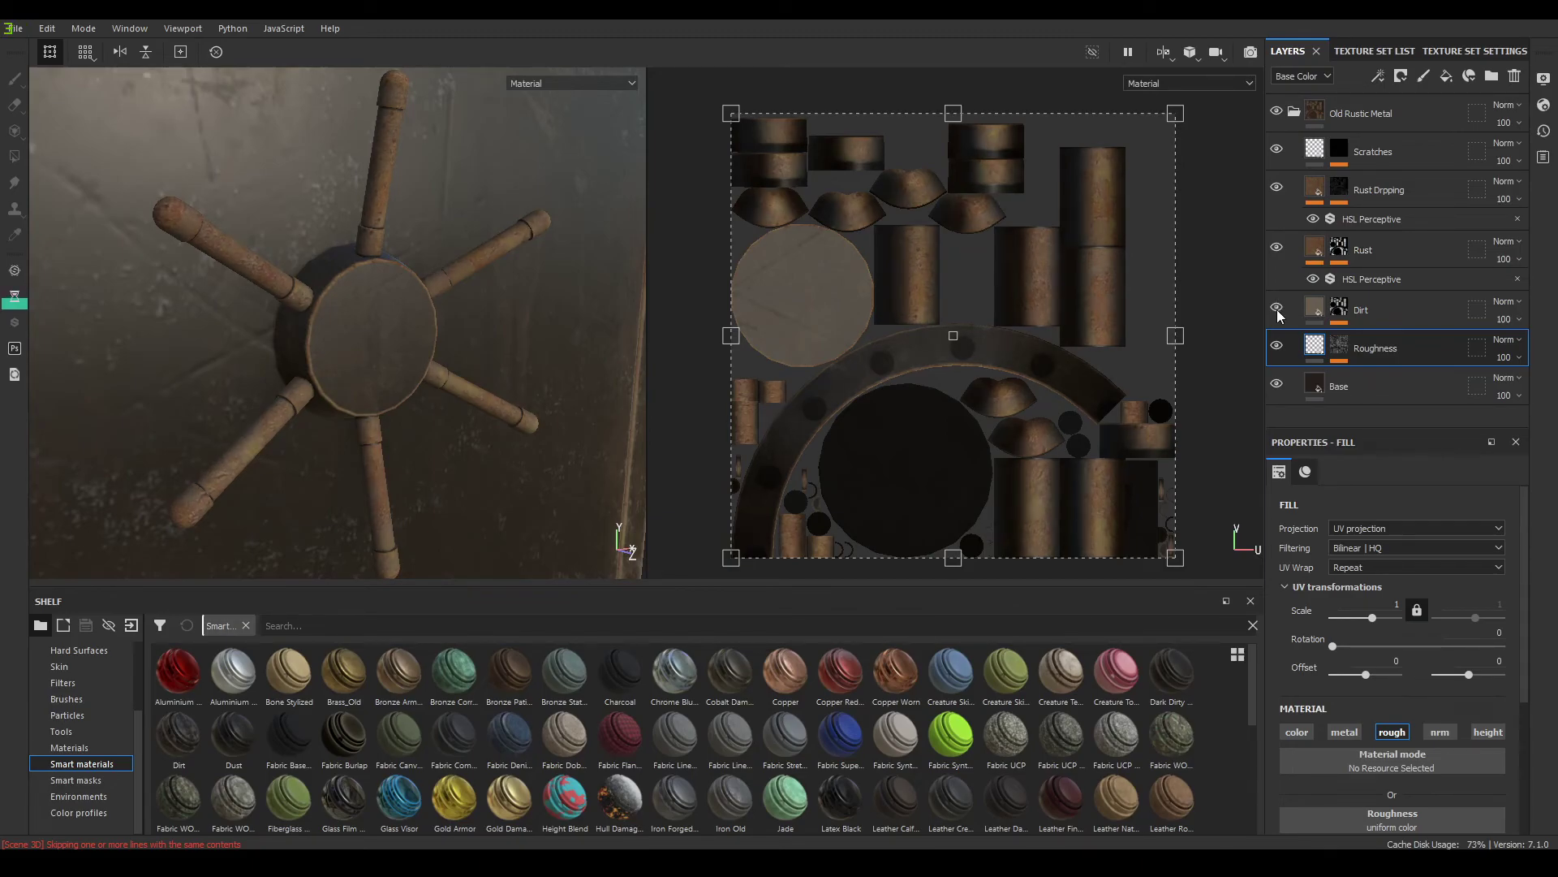
Lower the opacity of the Metal Edge Wear generator in the handle's Dirt mask to 18 and save the project
click(1339, 309)
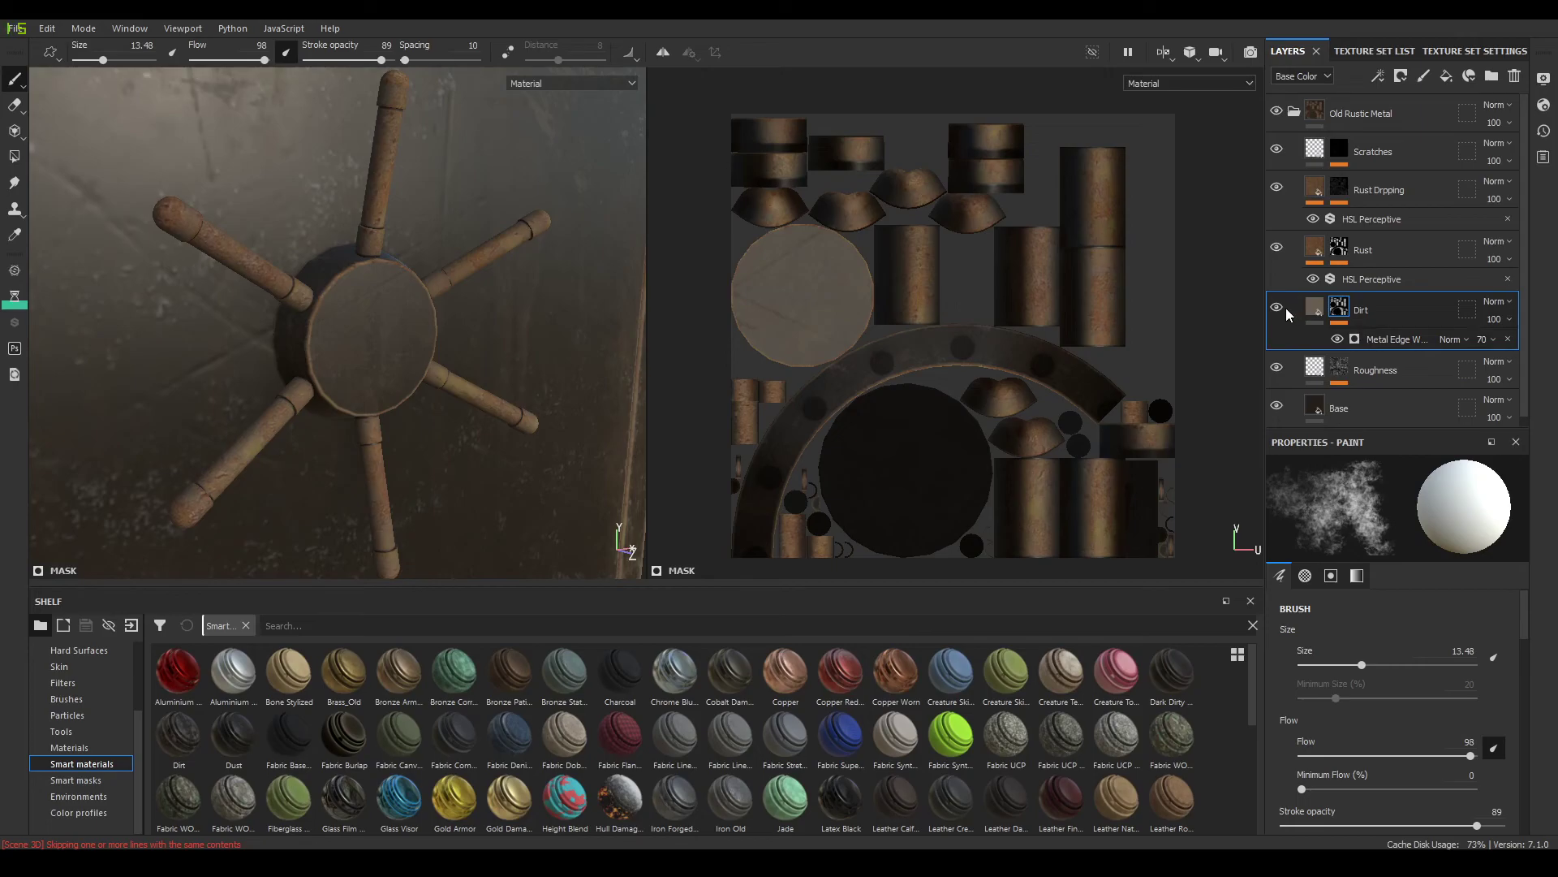
click(1419, 343)
click(1493, 339)
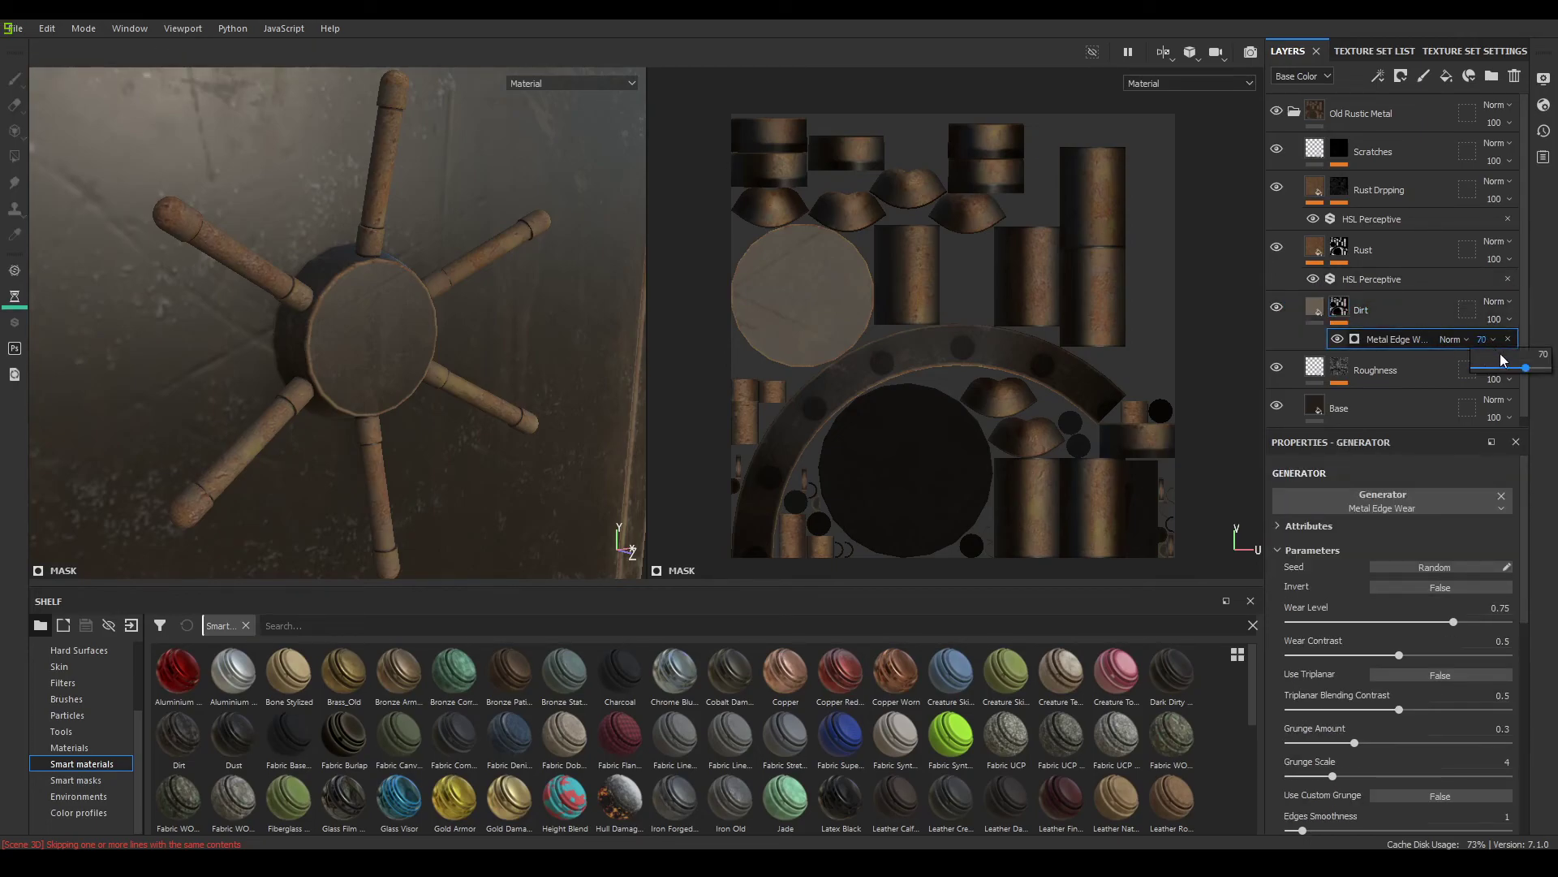
drag(1522, 372, 1493, 376)
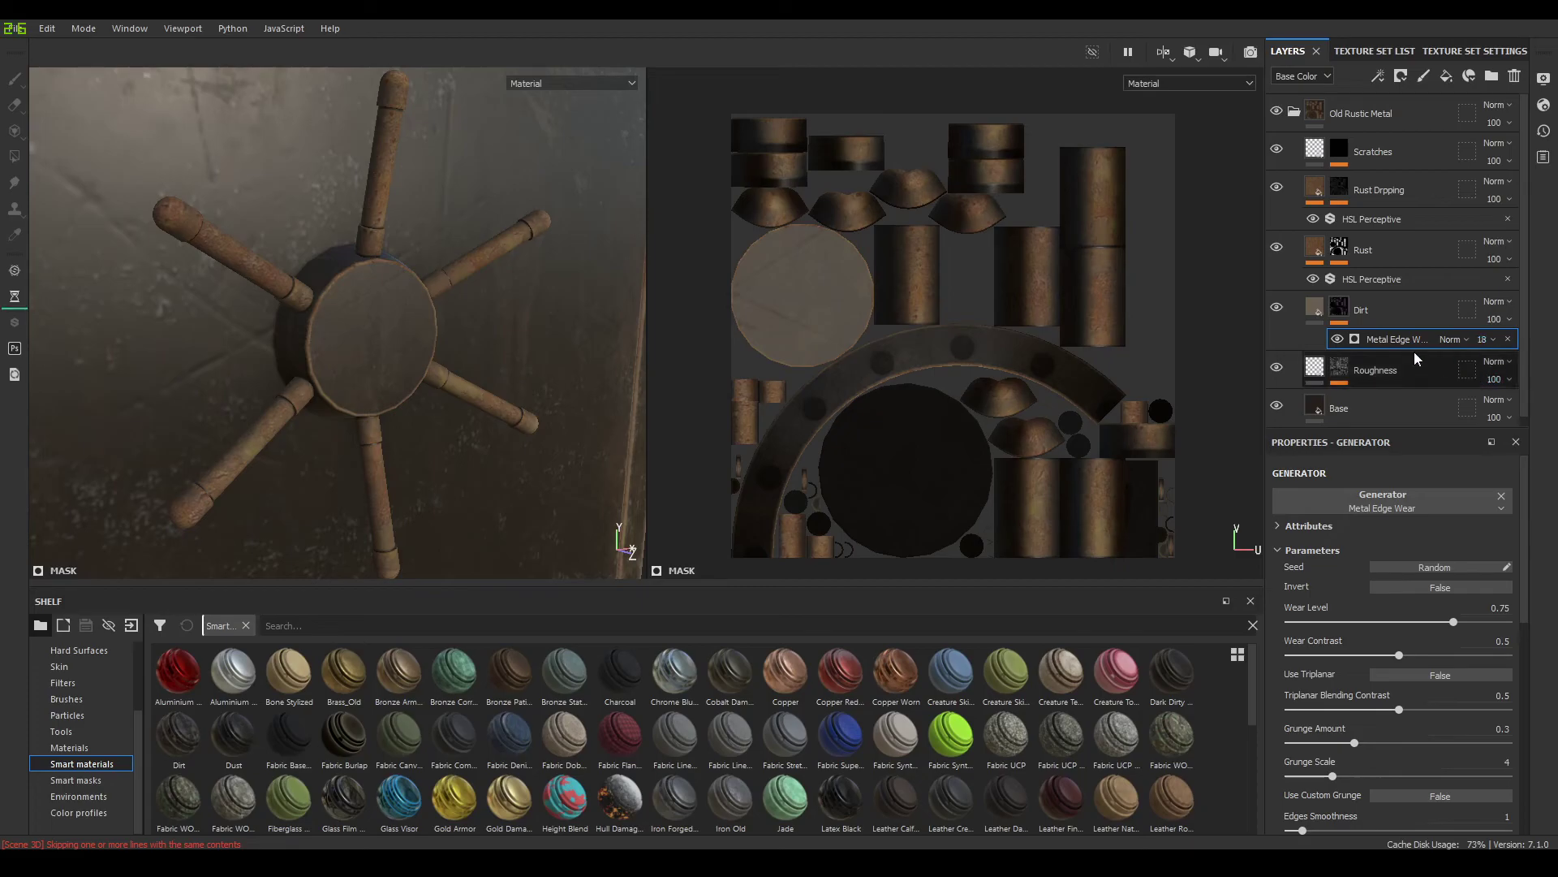
key(ctrl+s)
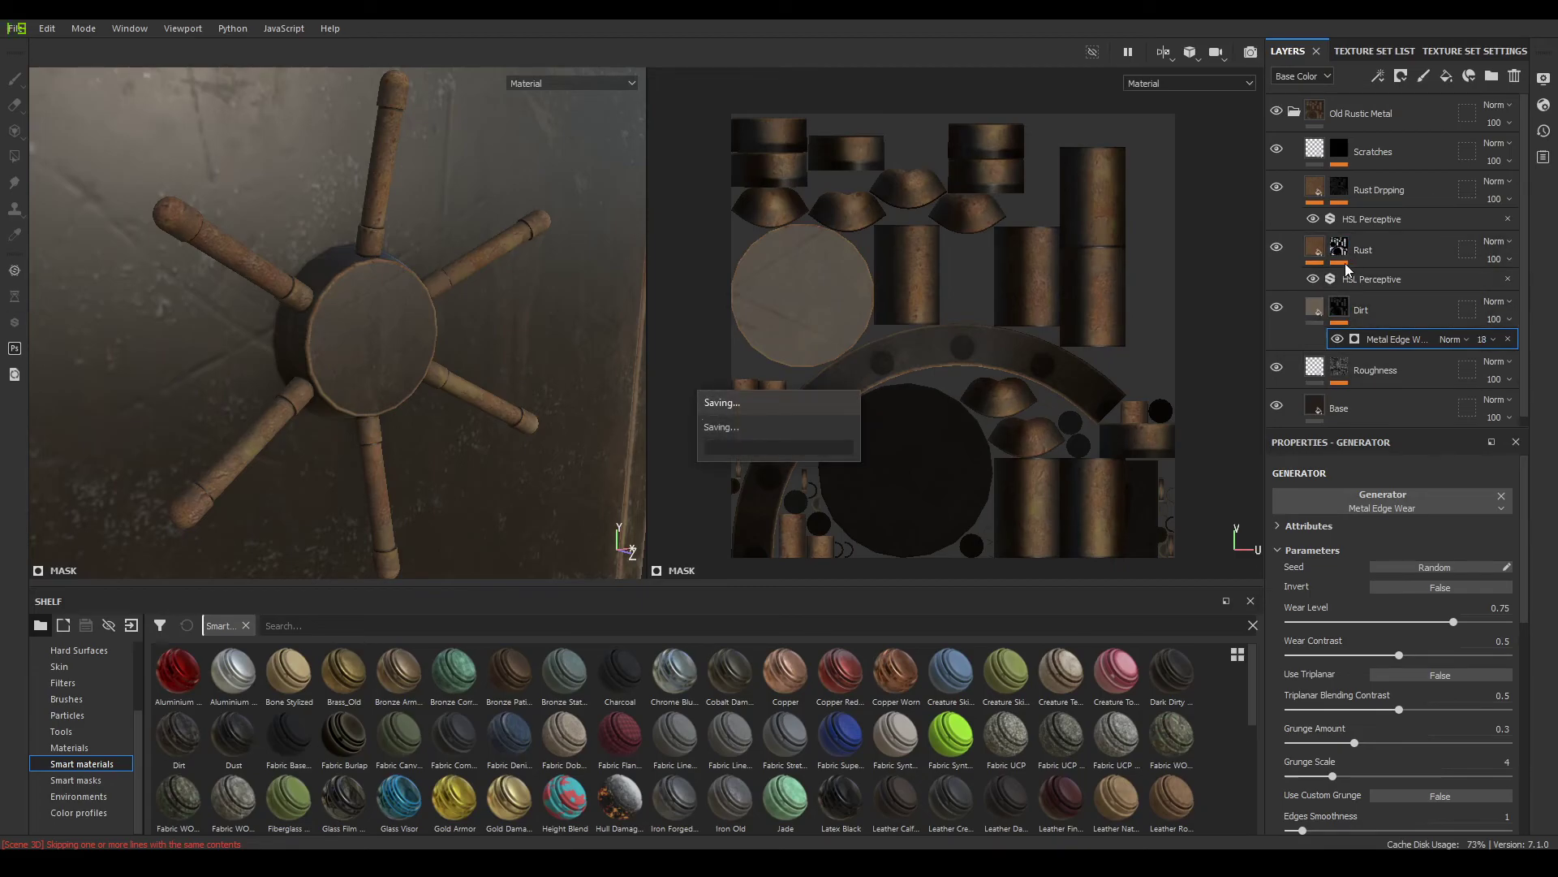
Dab black on the Paint effect of the handle's Rust mask to reduce rust around the hub and spokes
click(1343, 260)
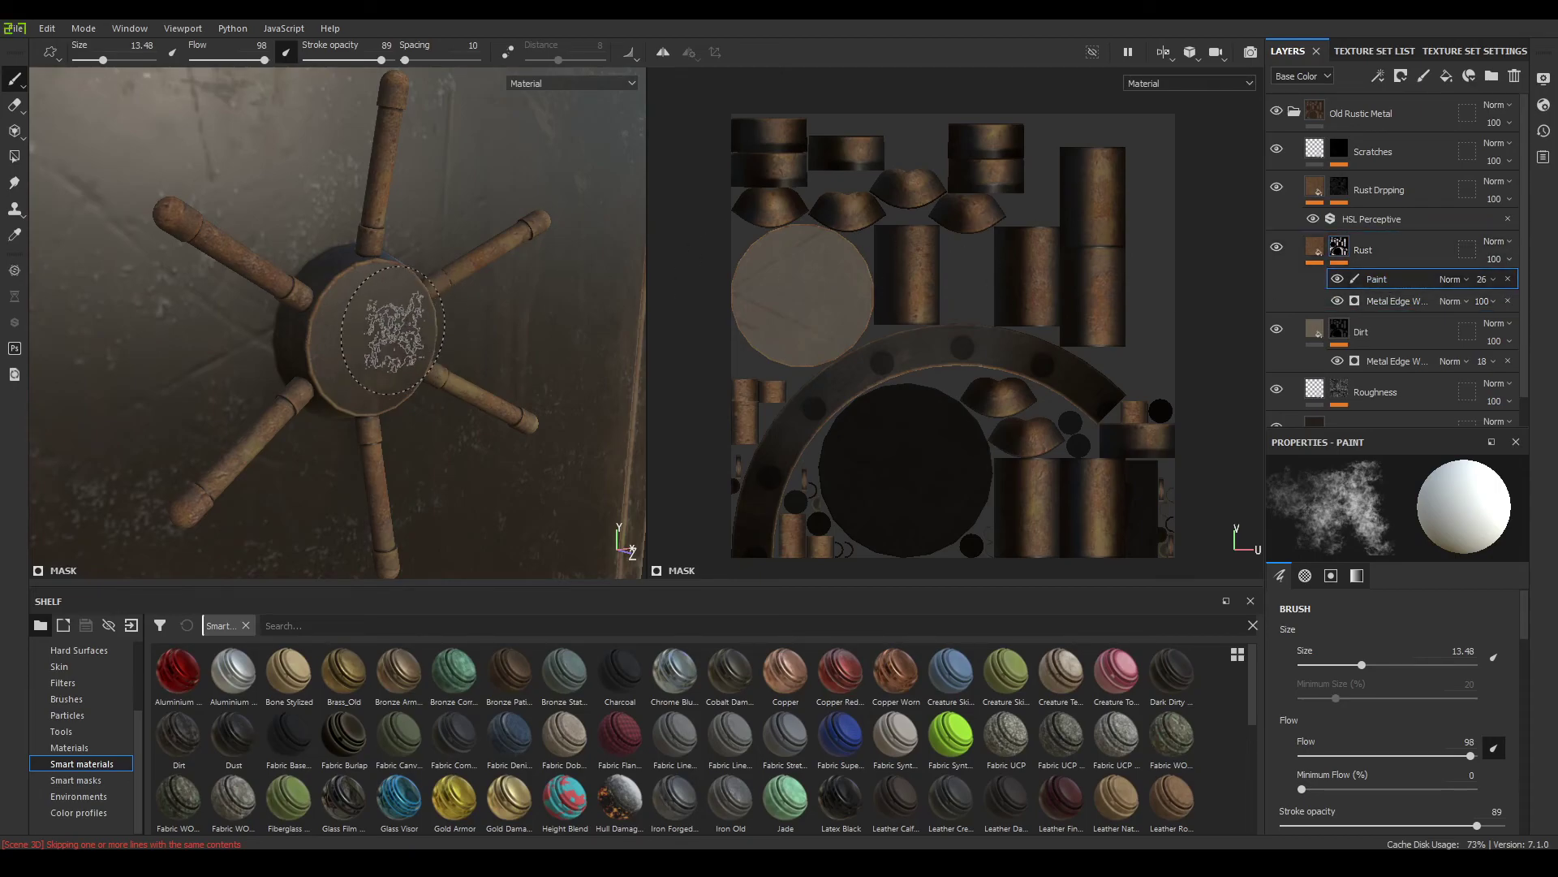
key(x)
alt+drag(400, 336, 372, 350)
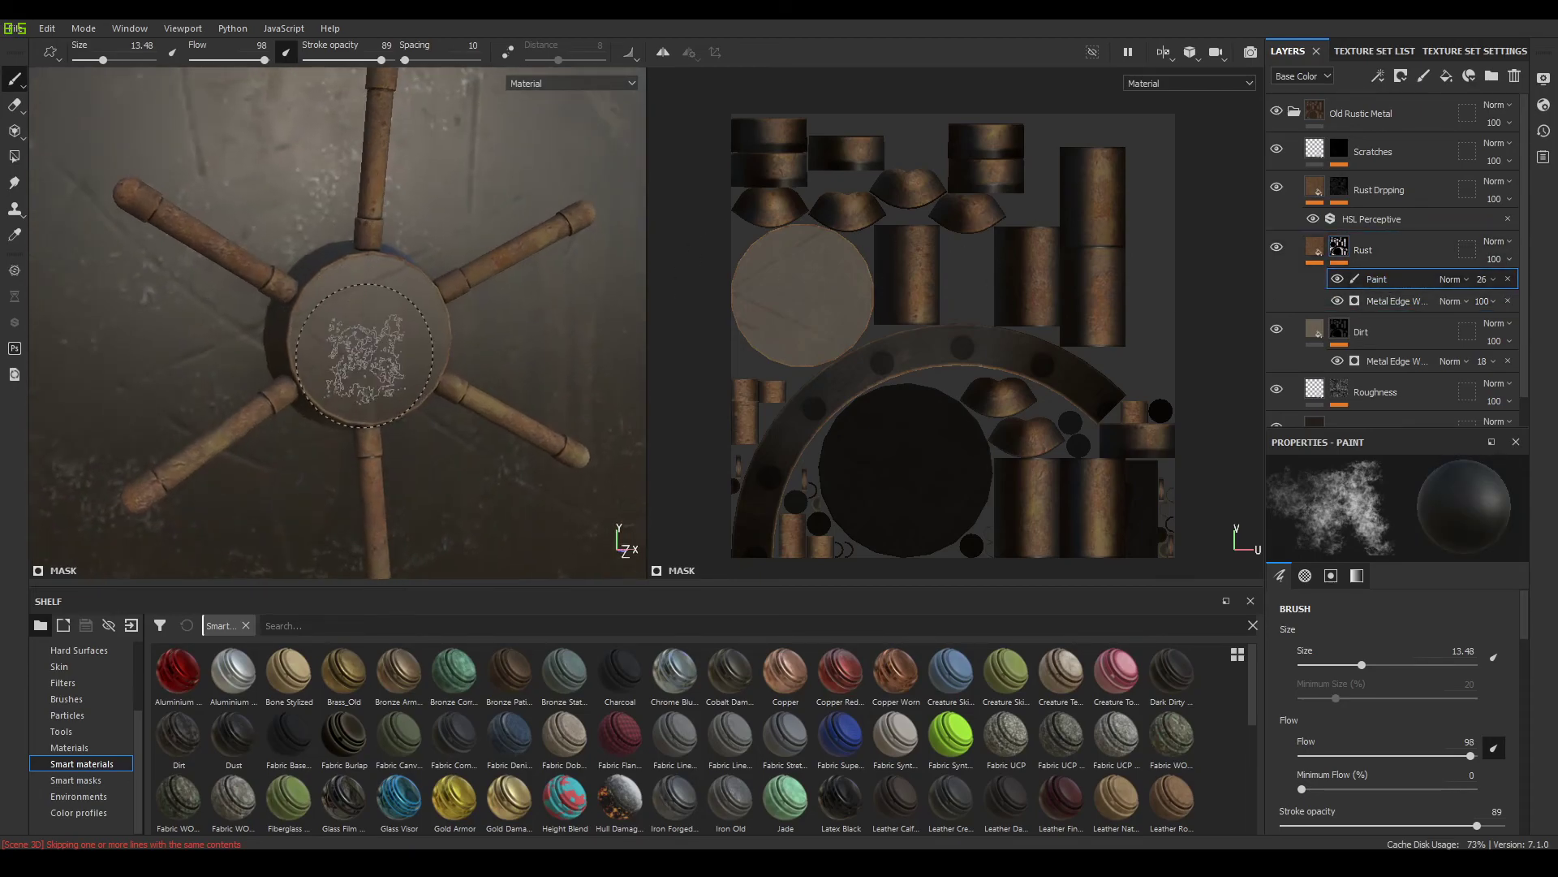
alt+middle_drag(373, 351, 406, 224)
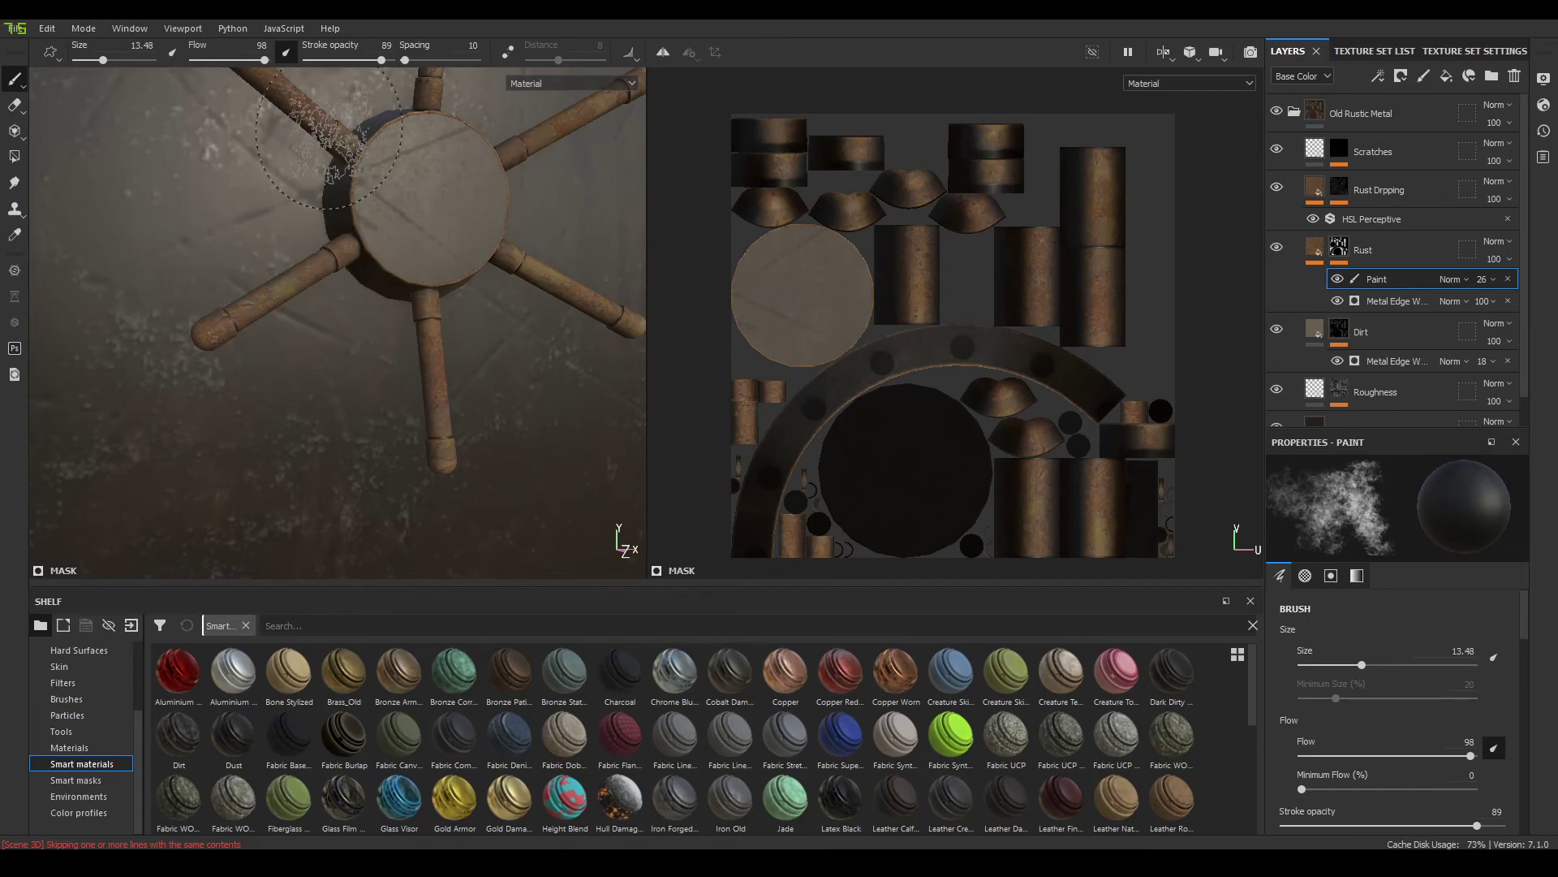
alt+drag(329, 175, 389, 294)
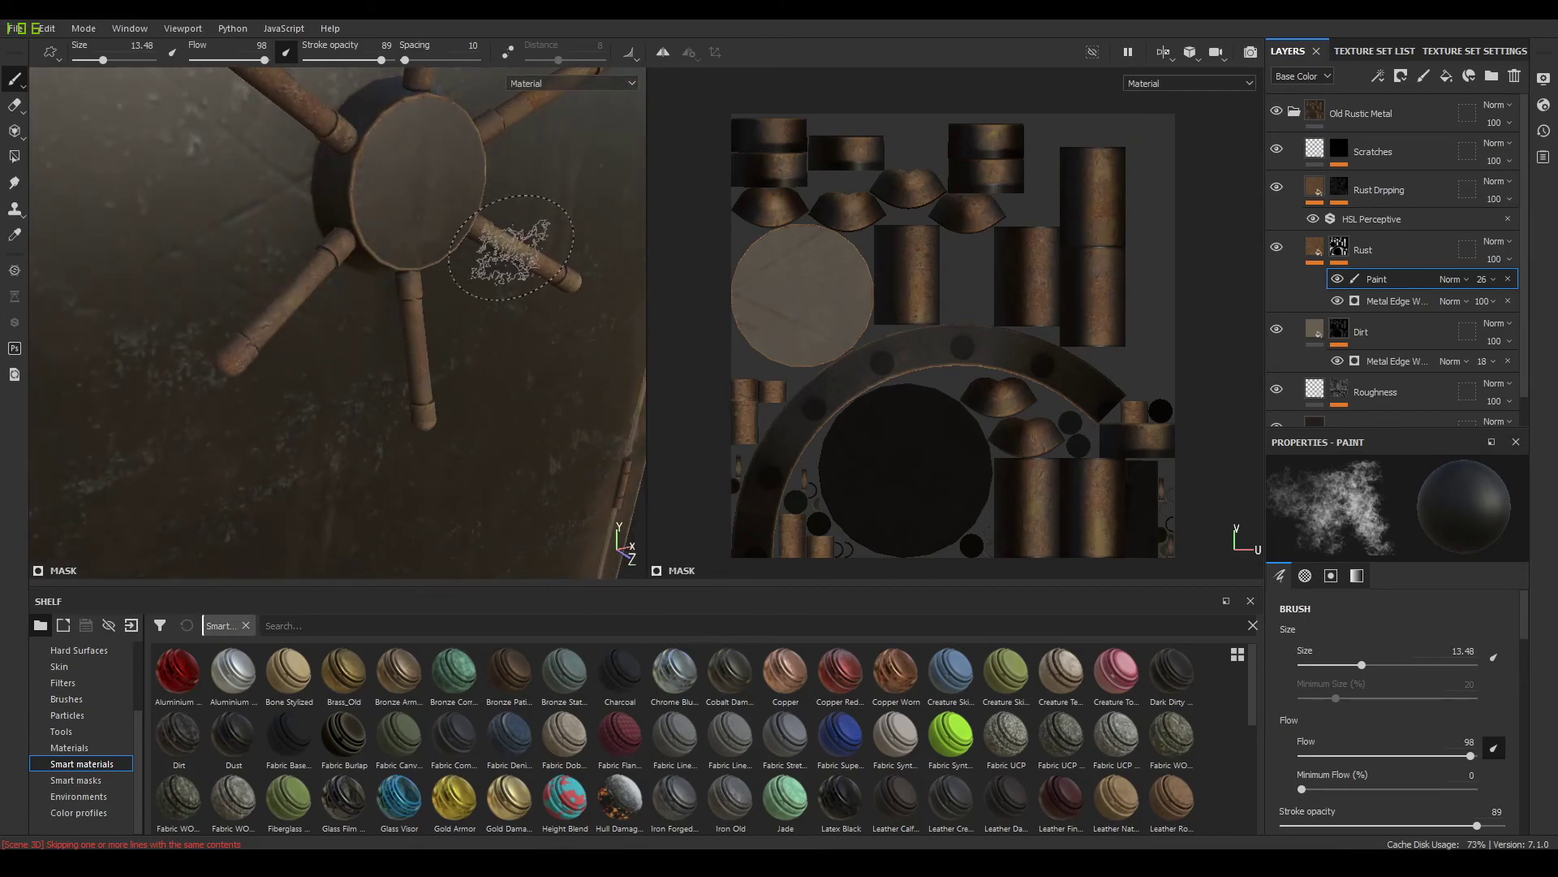
click(530, 242)
alt+middle_drag(410, 158, 446, 294)
click(331, 233)
alt+drag(330, 233, 307, 236)
alt+right_drag(307, 236, 435, 313)
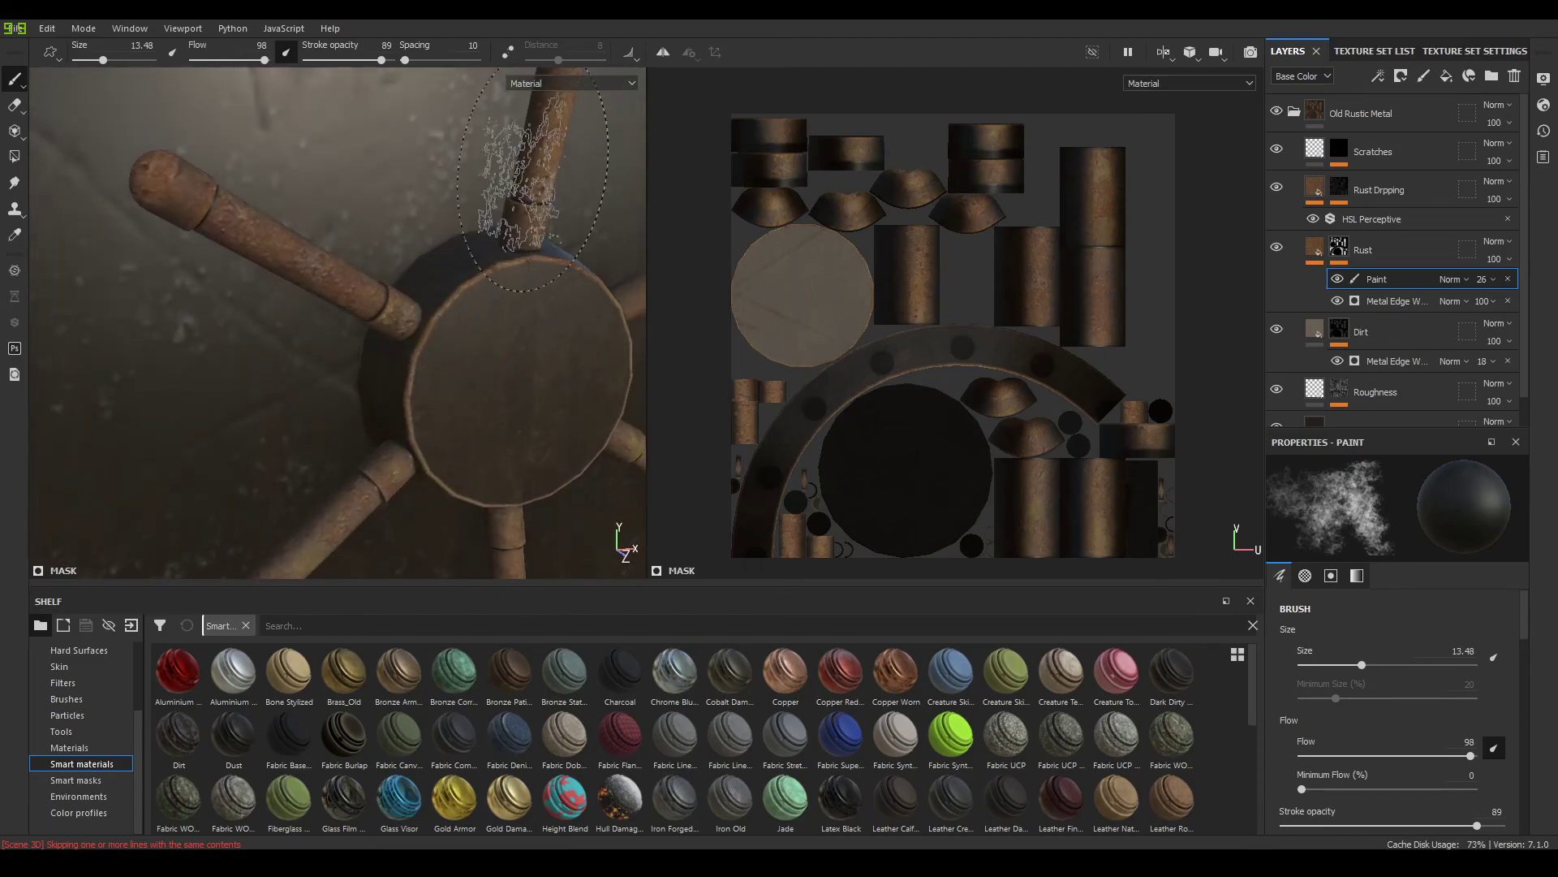
Set the opacity of the Metal Edge Wear generator in the handle's Rust mask to 40 and check the whole vault
click(1419, 302)
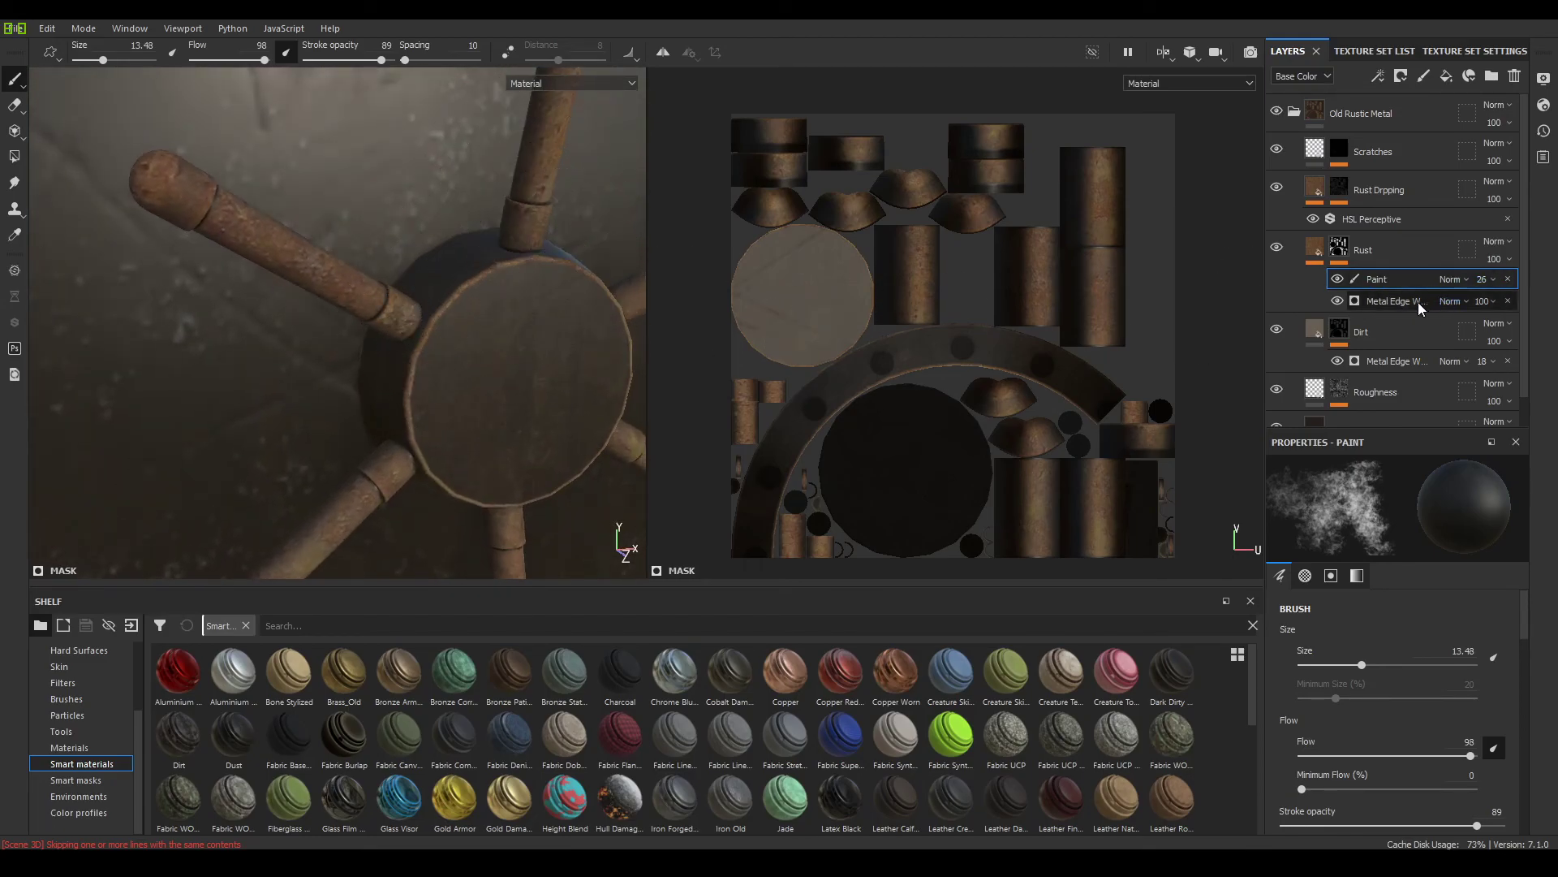
click(1489, 302)
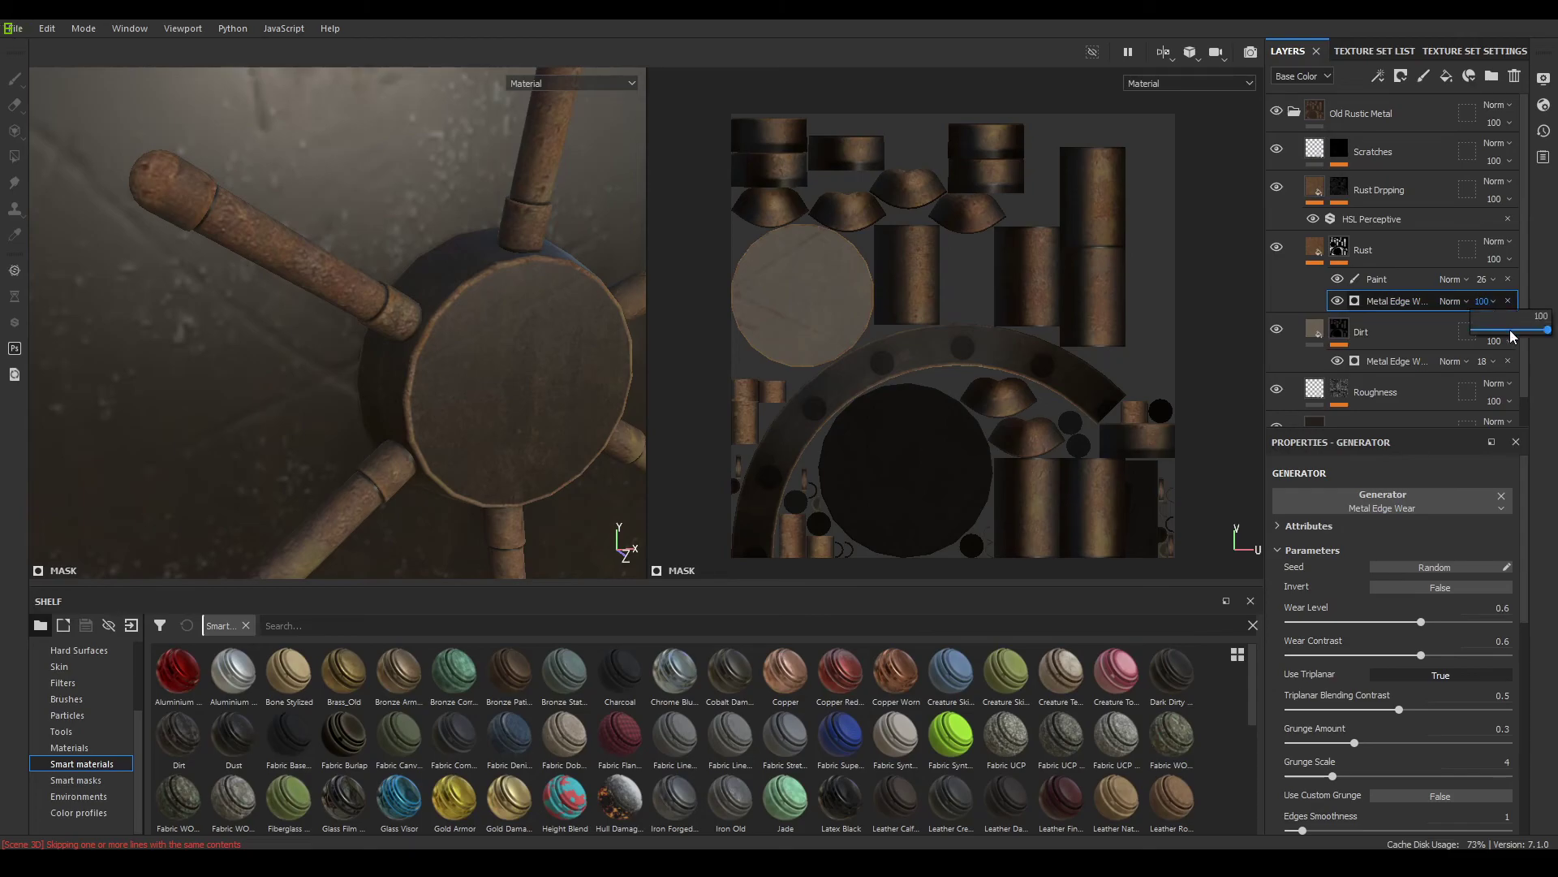
drag(1510, 329, 1490, 331)
click(1482, 301)
text(40)
key(Return)
scroll(536, 397, down, 3)
alt+drag(536, 397, 387, 413)
alt+right_drag(424, 209, 404, 247)
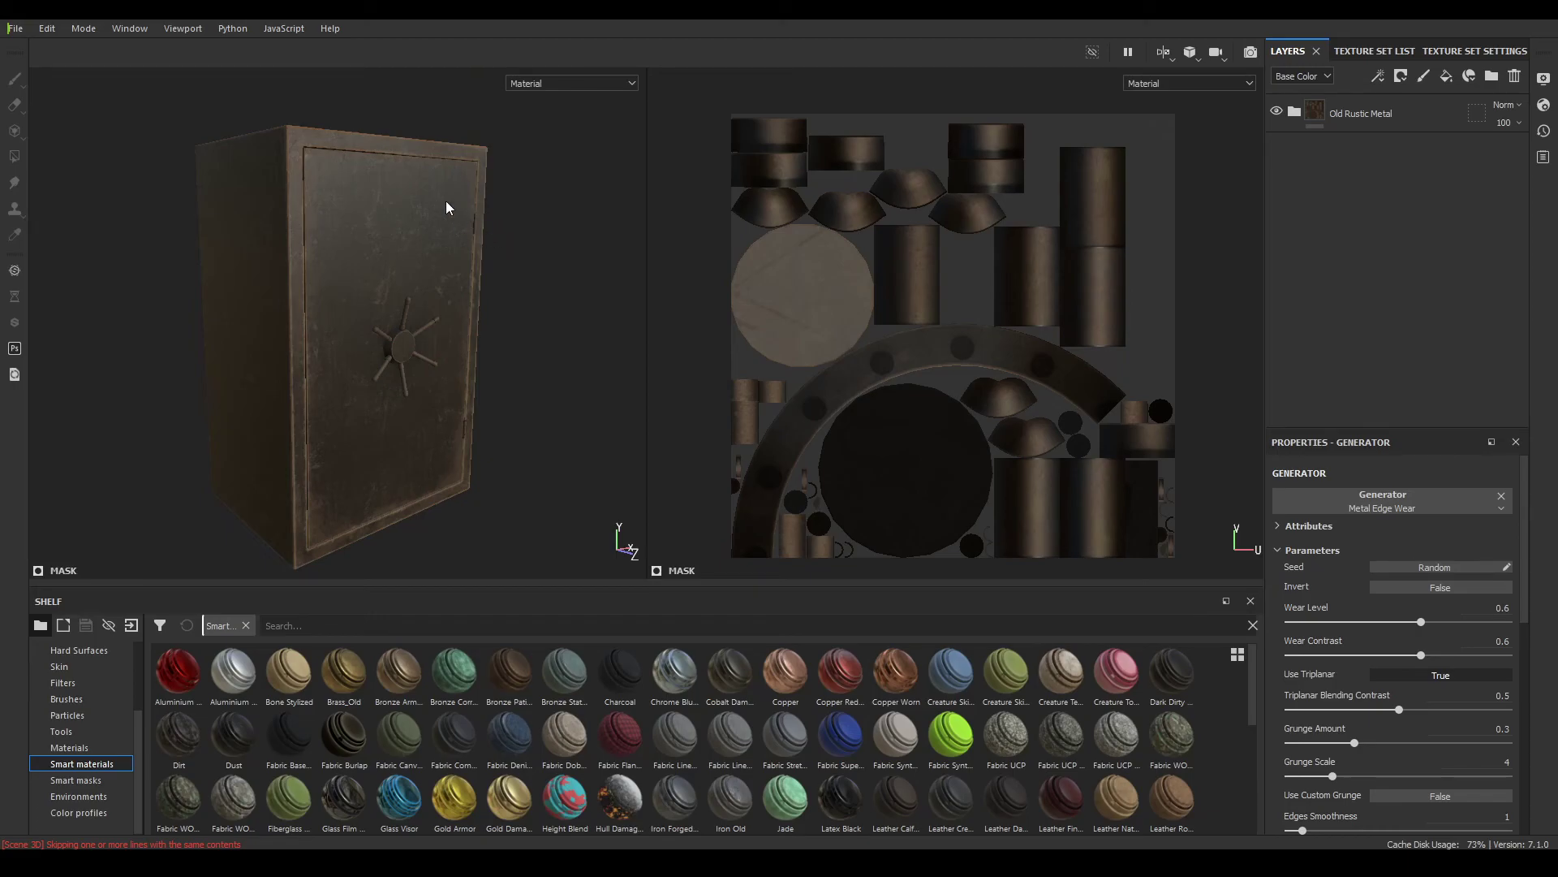
Open the texture export settings and choose the output template Document channels + Normal + AO (No Alpha)
click(11, 28)
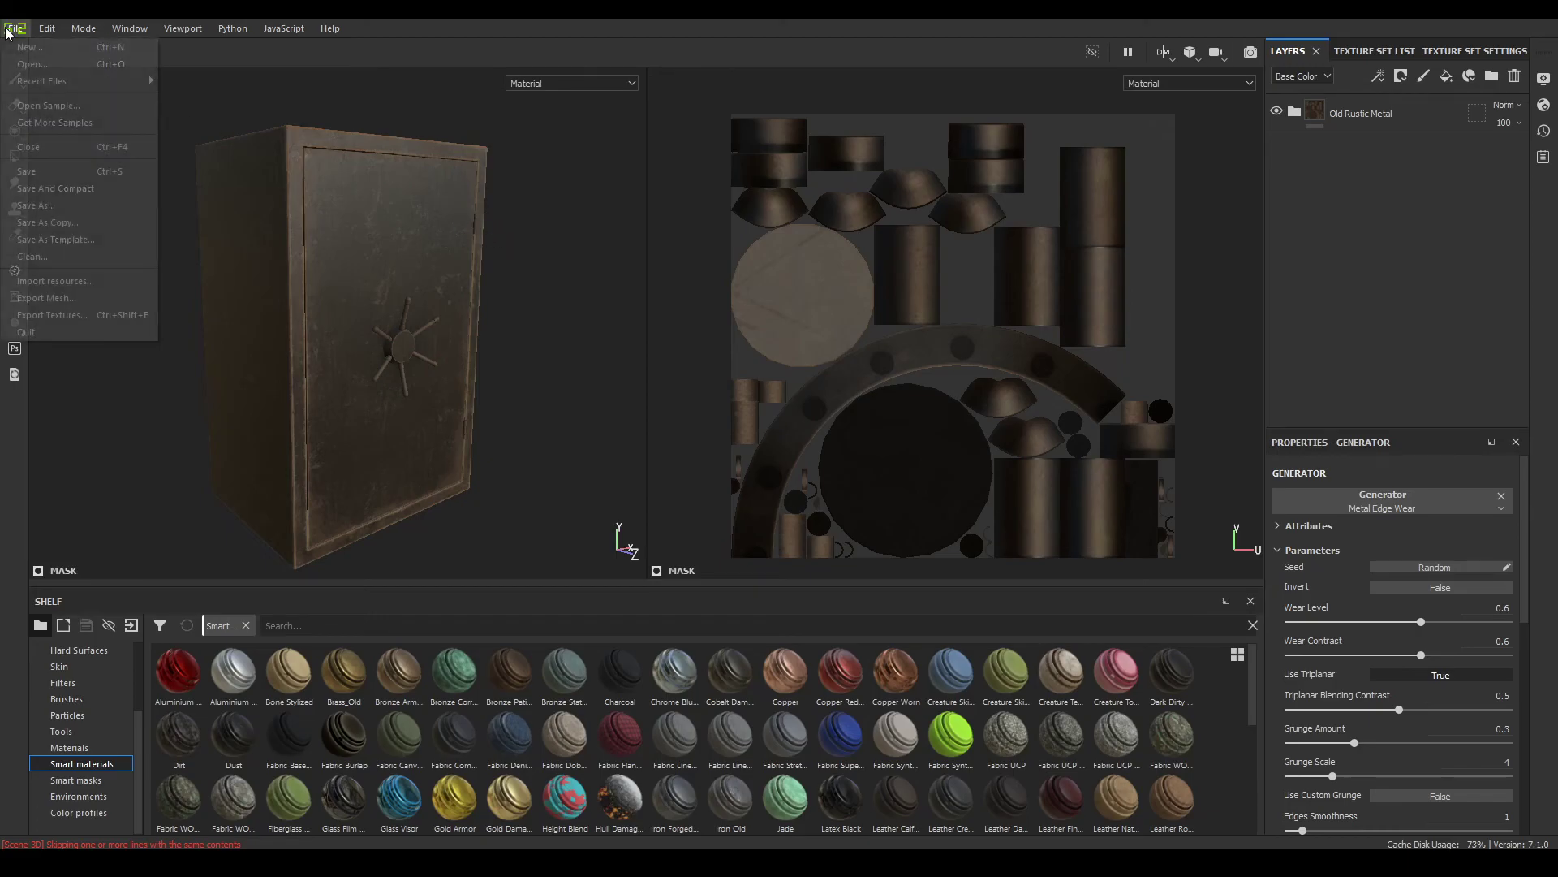
click(81, 319)
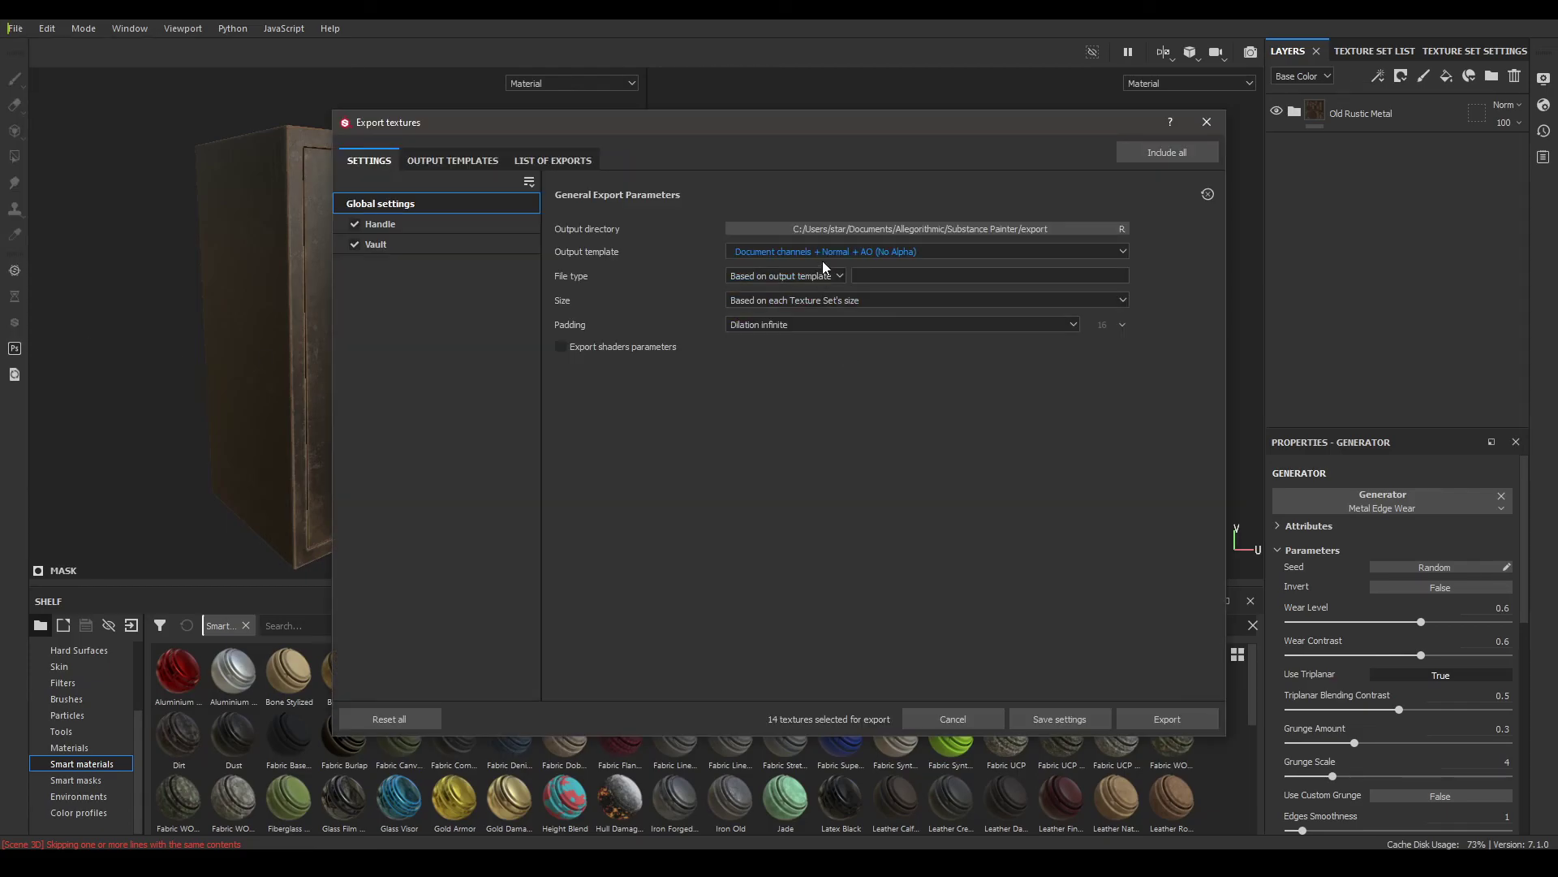
click(828, 252)
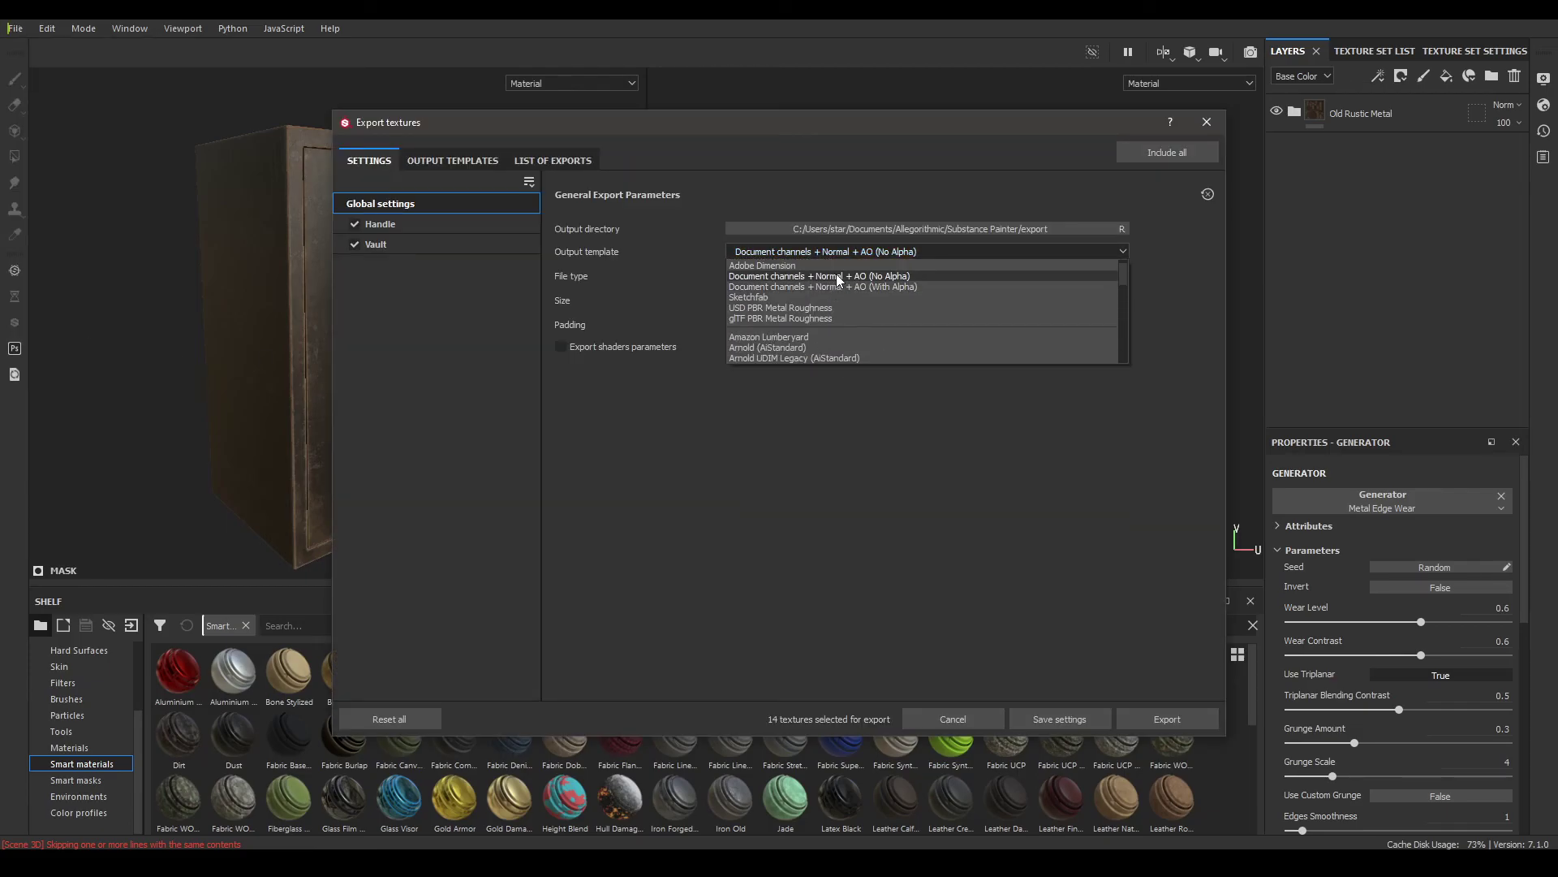
click(838, 278)
Browse for the export output directory to the Vault Tutorial folder inside Maya Projects on the Desktop
click(840, 229)
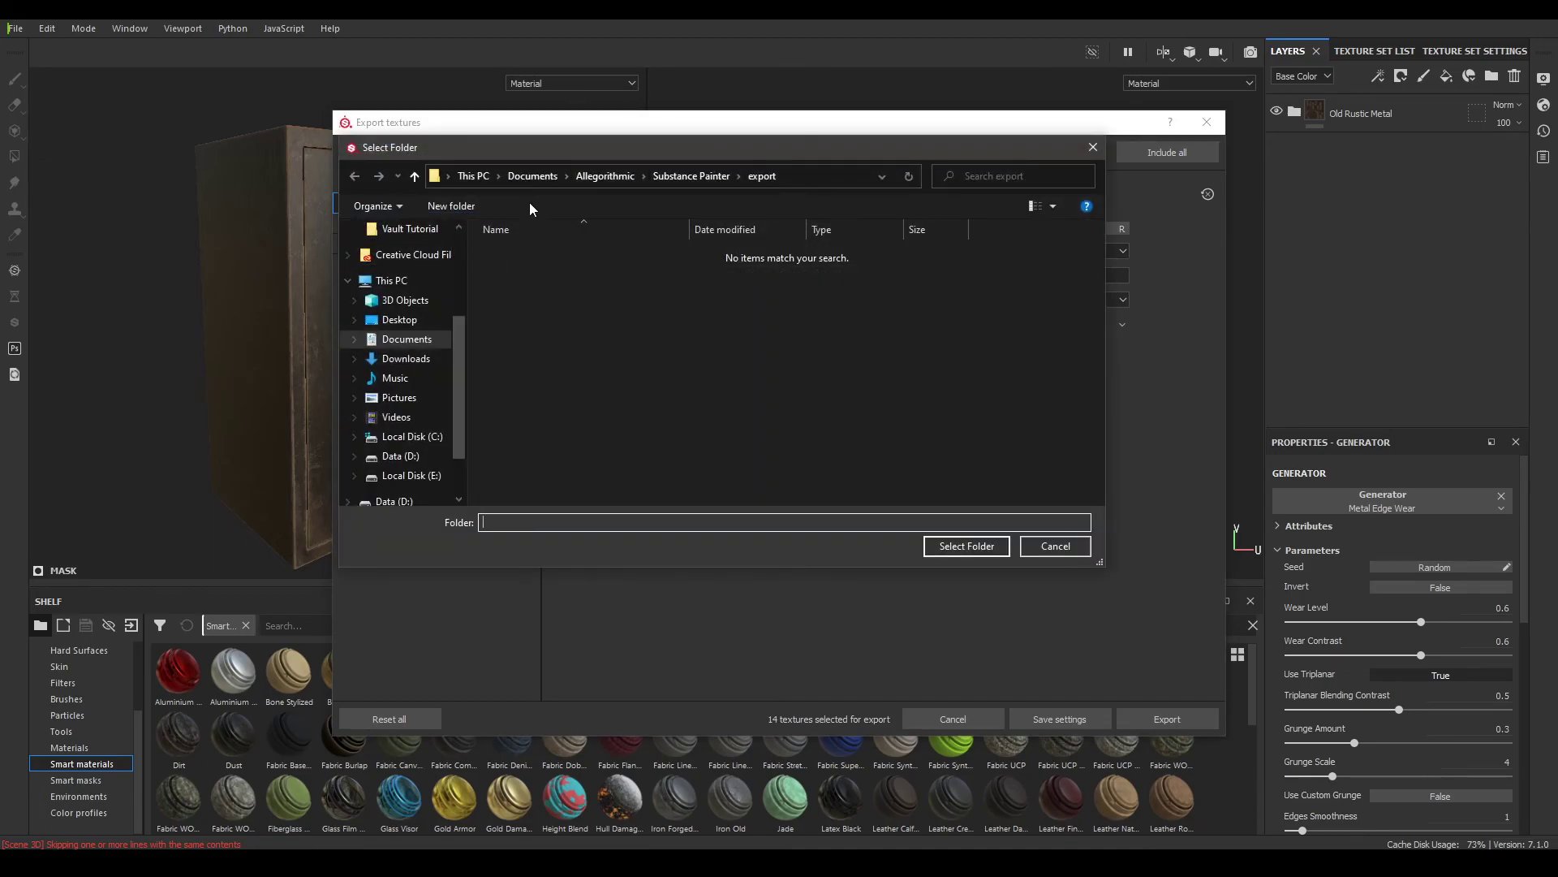
click(401, 319)
double_click(650, 280)
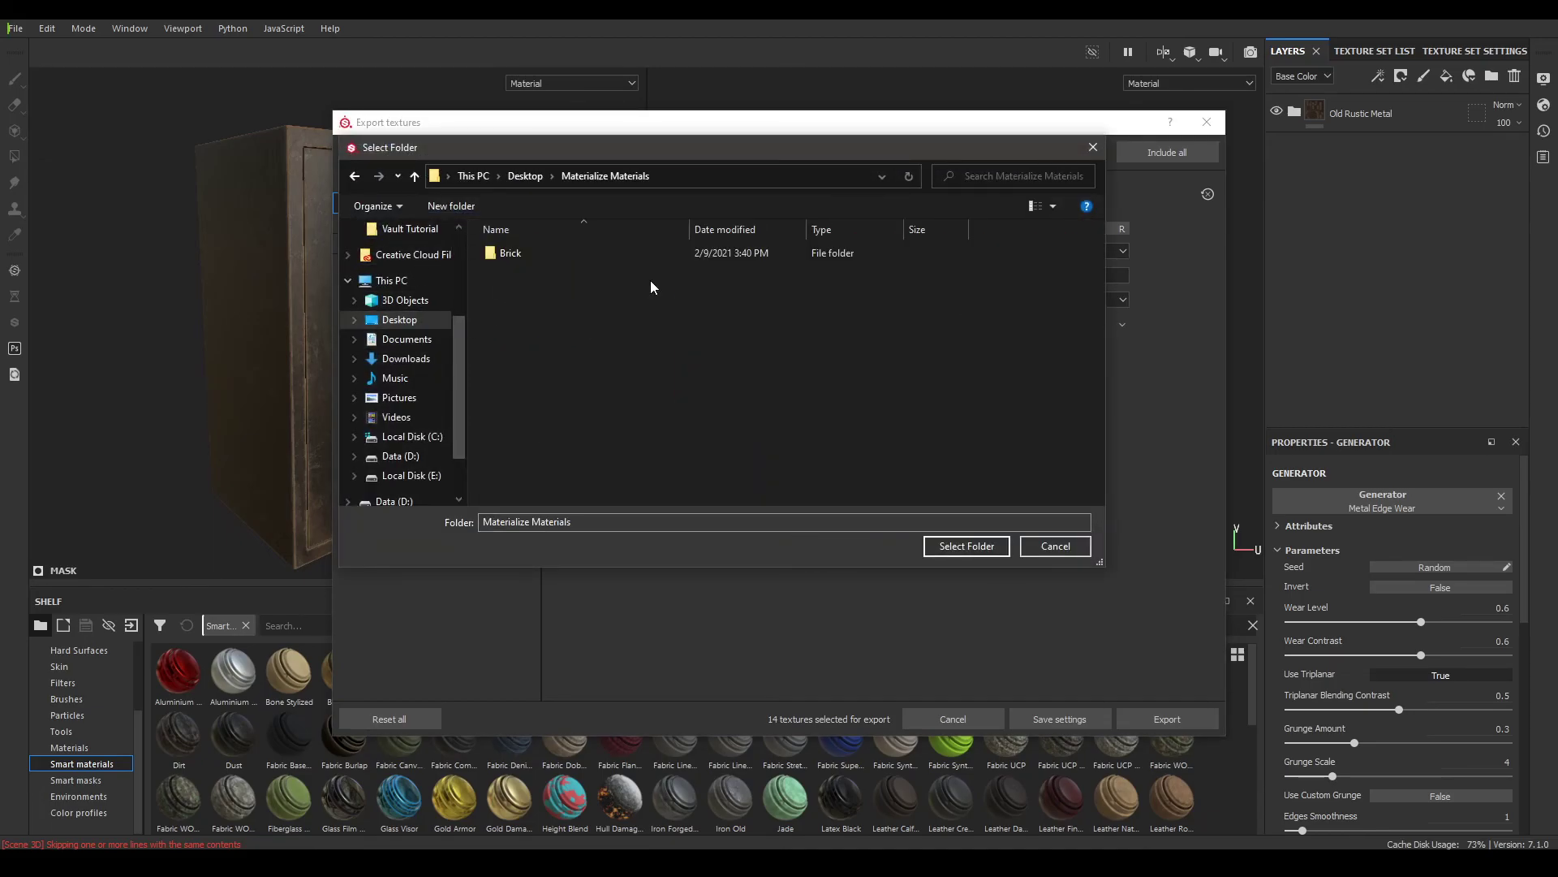
key(alt+Left)
double_click(679, 280)
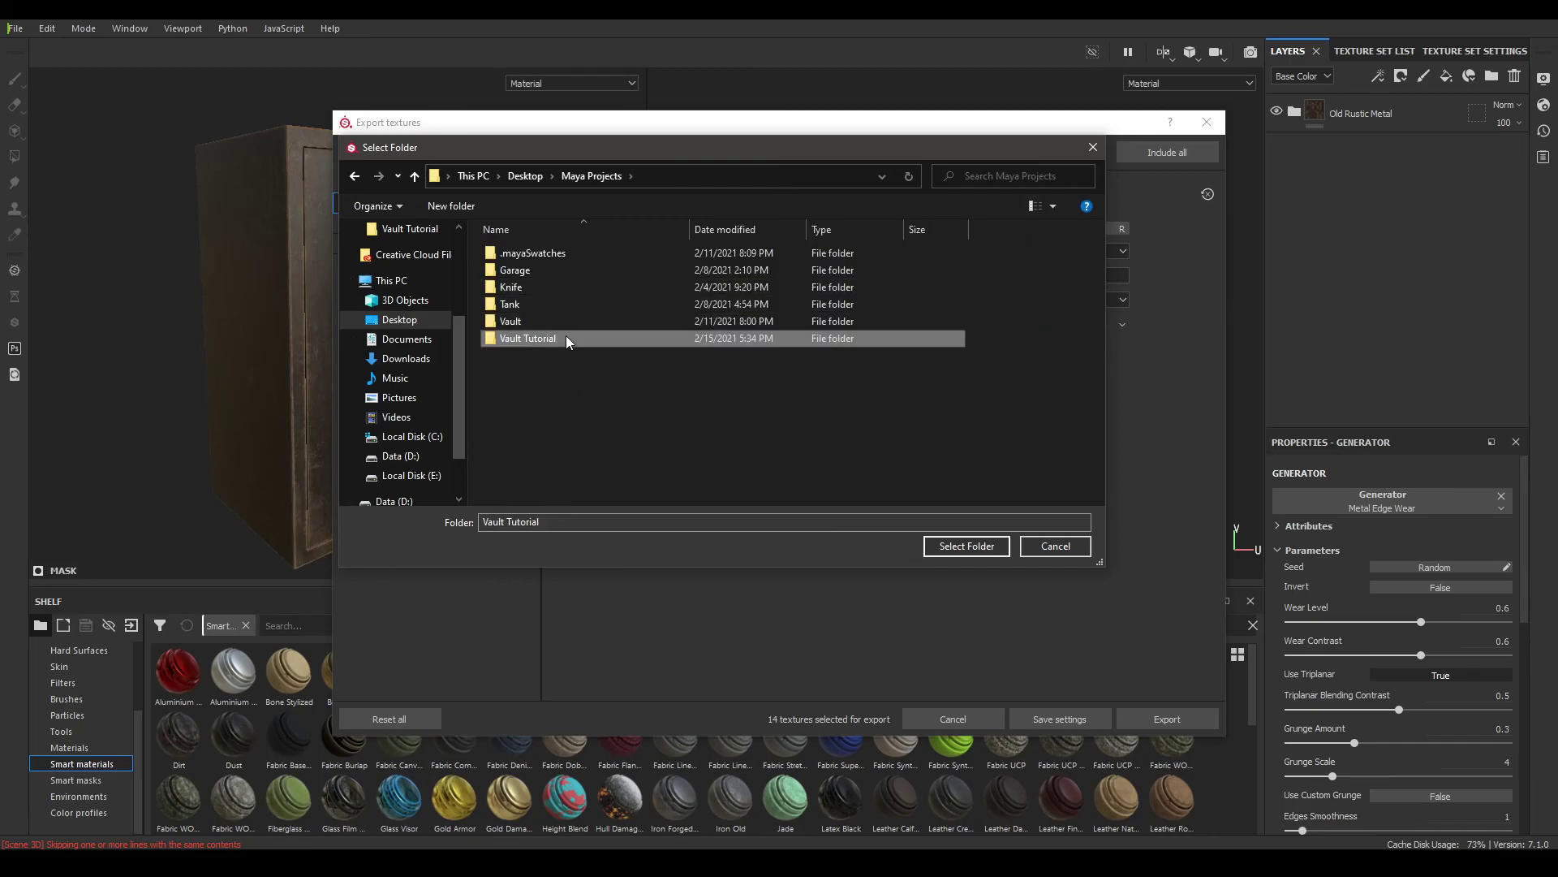
double_click(567, 335)
Create a folder named MTT inside Vault Tutorial and select it as the output directory
right_click(573, 357)
mouse_move(715, 564)
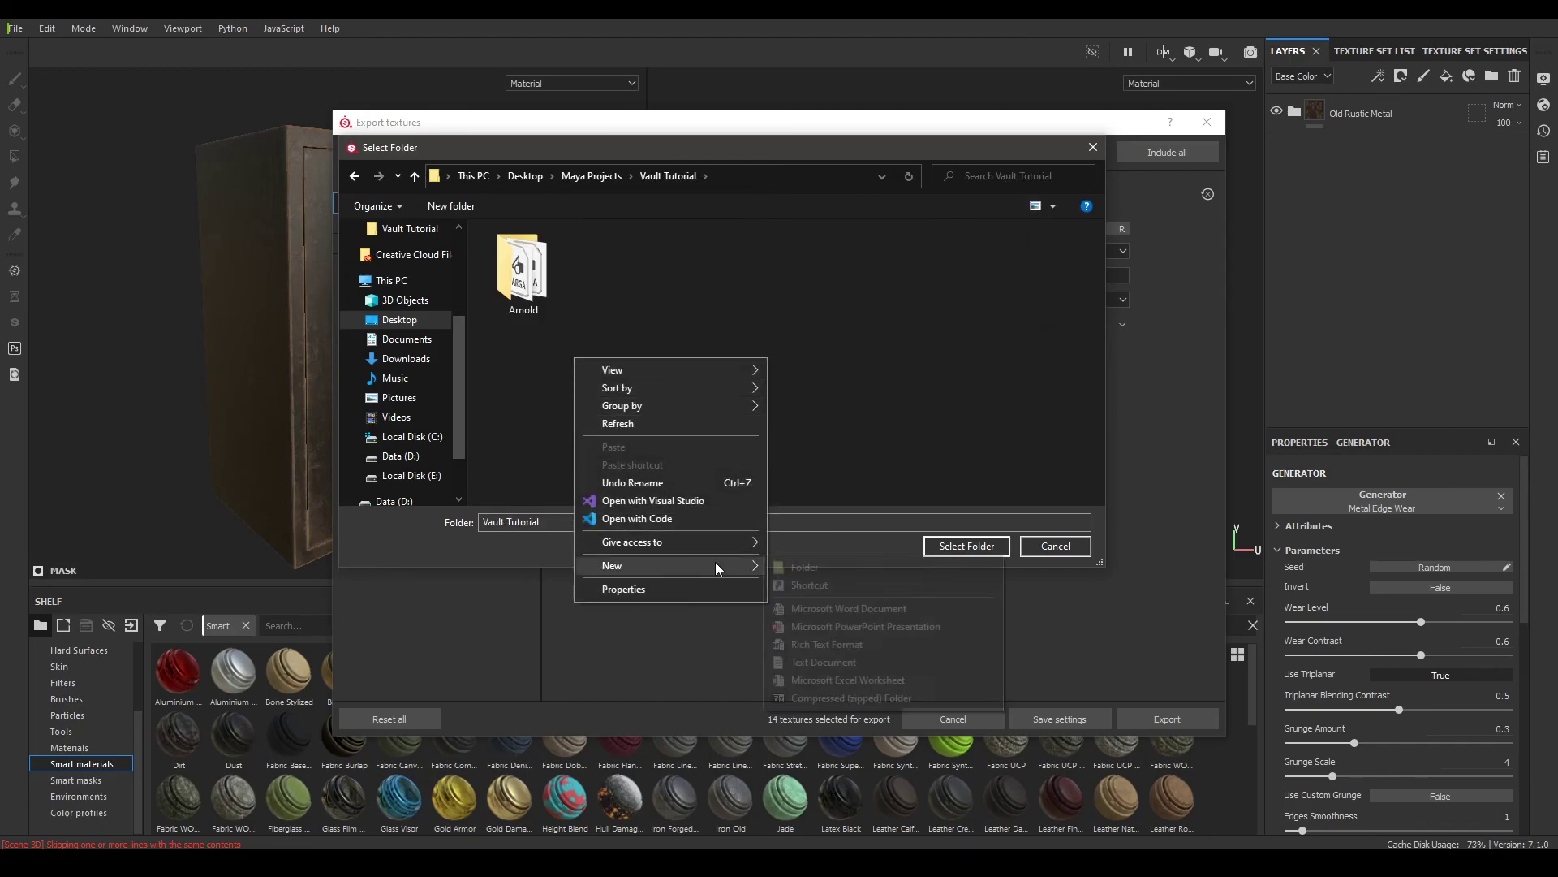
click(850, 563)
text(MTT)
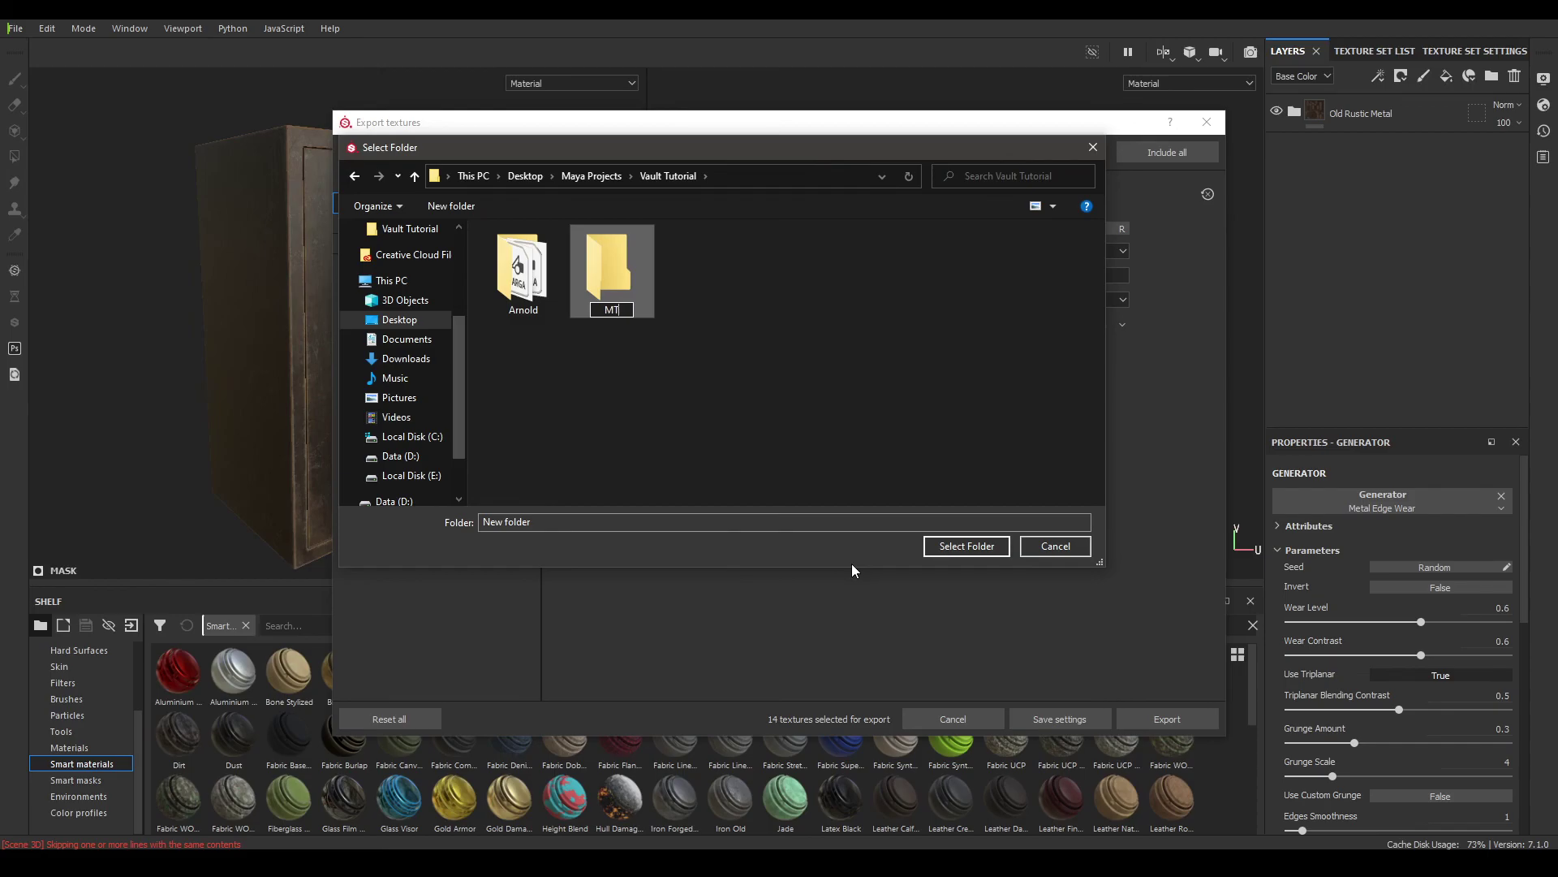
key(Return)
key(Return)
click(929, 552)
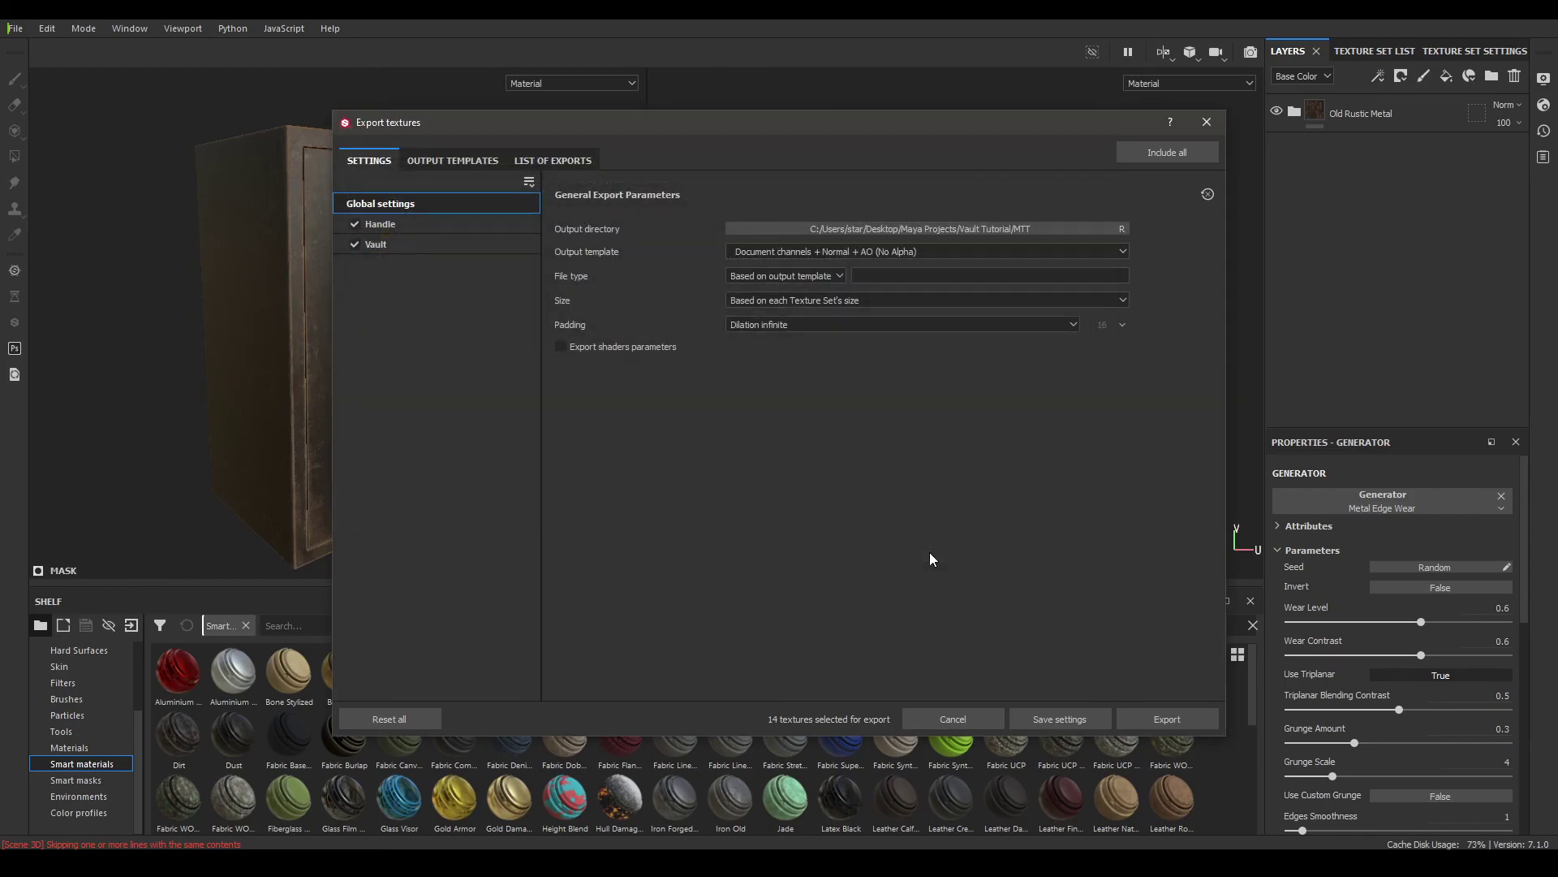
Set the export size to 4096 and the padding to Dilation + transparent
click(816, 302)
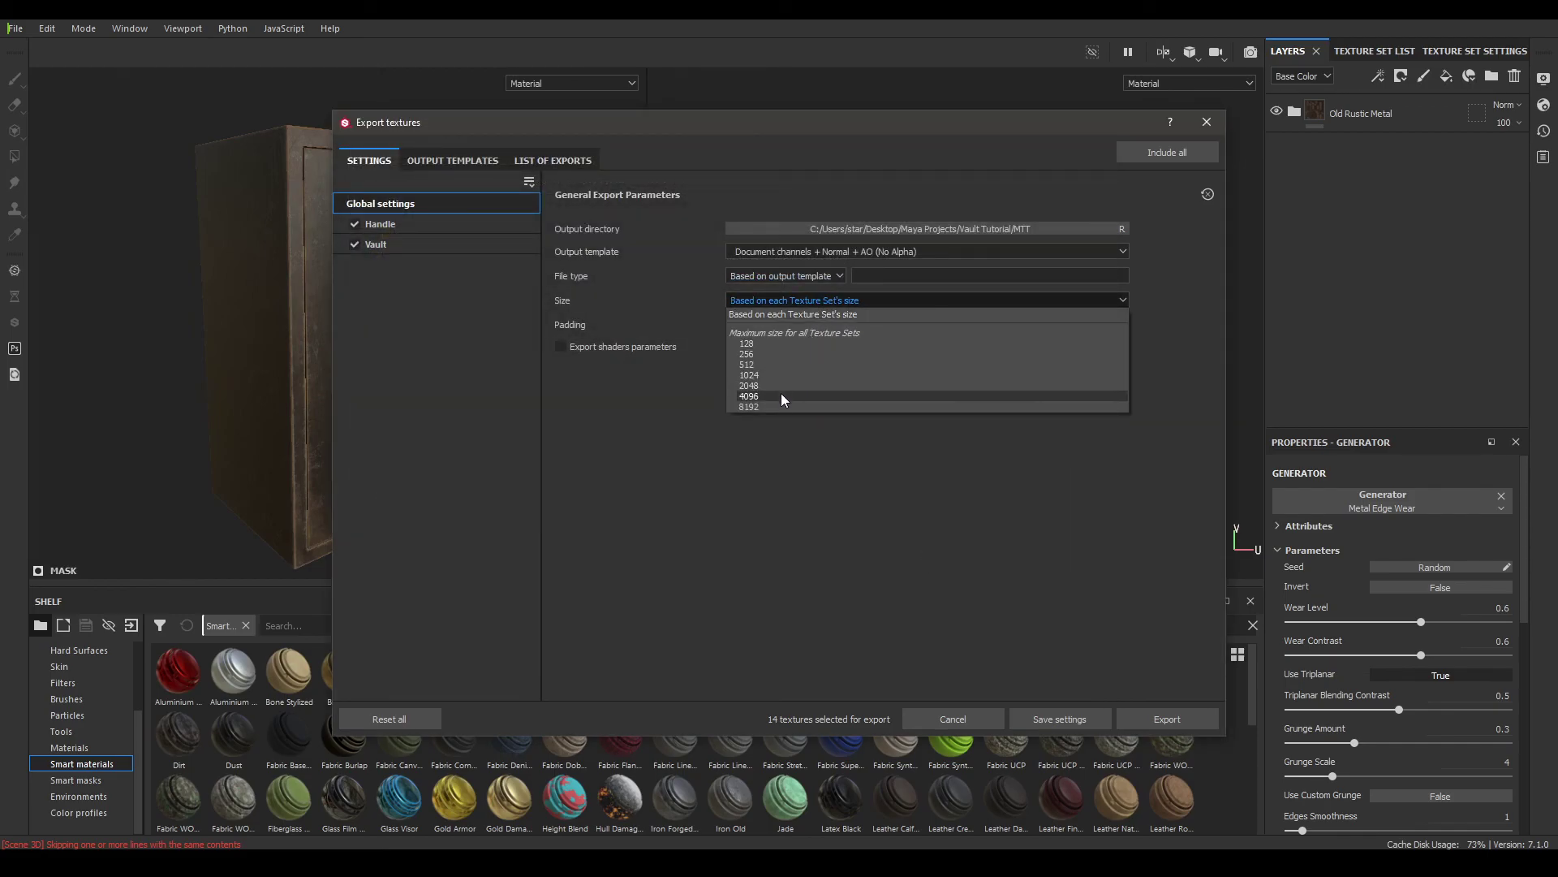
click(779, 398)
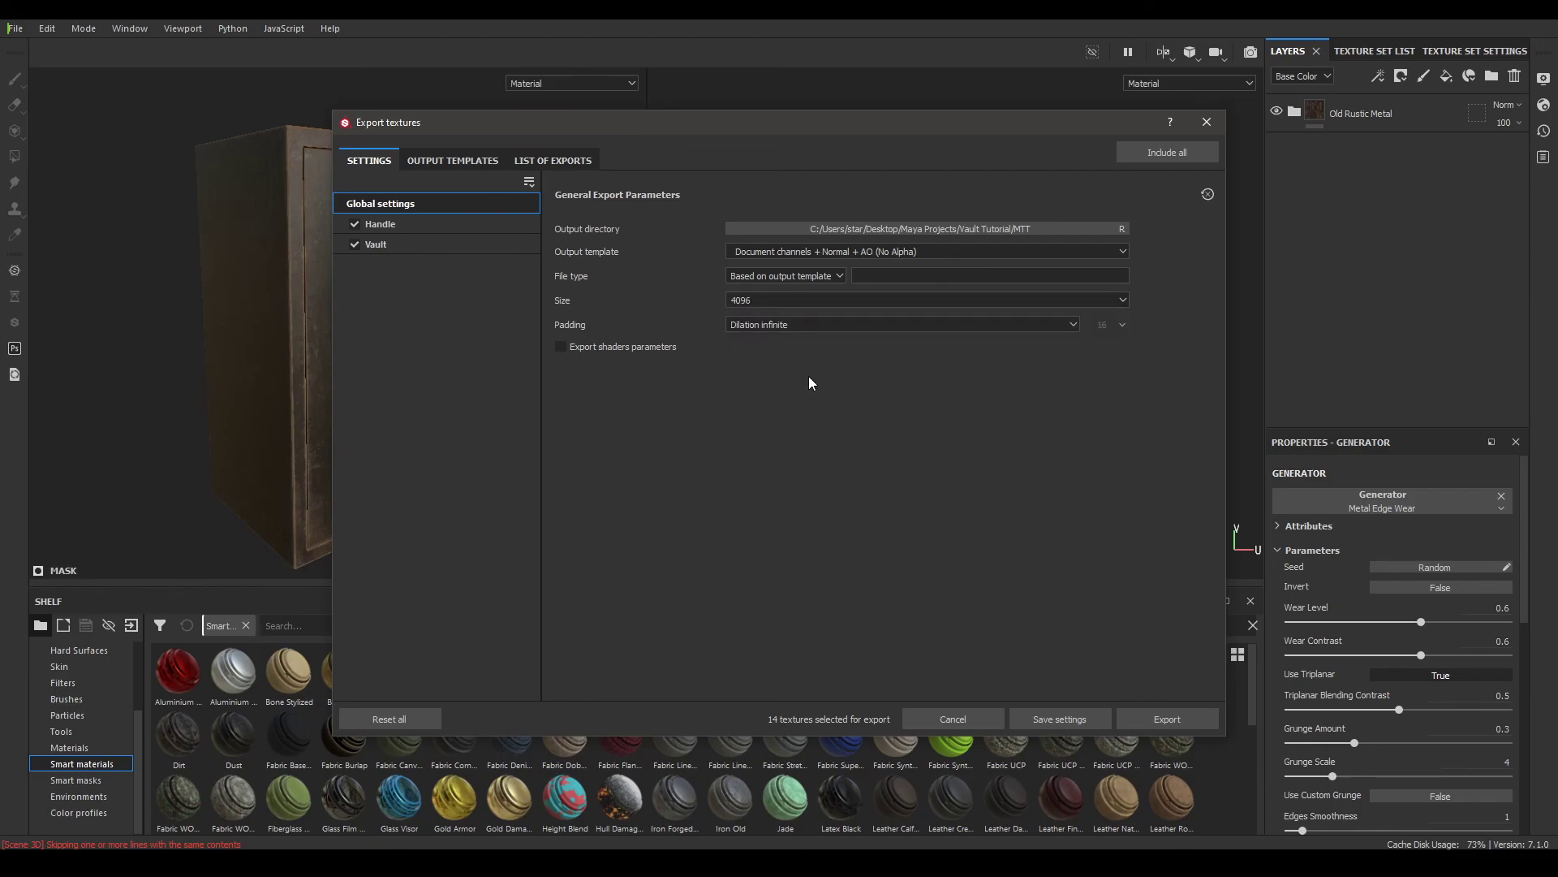
click(792, 329)
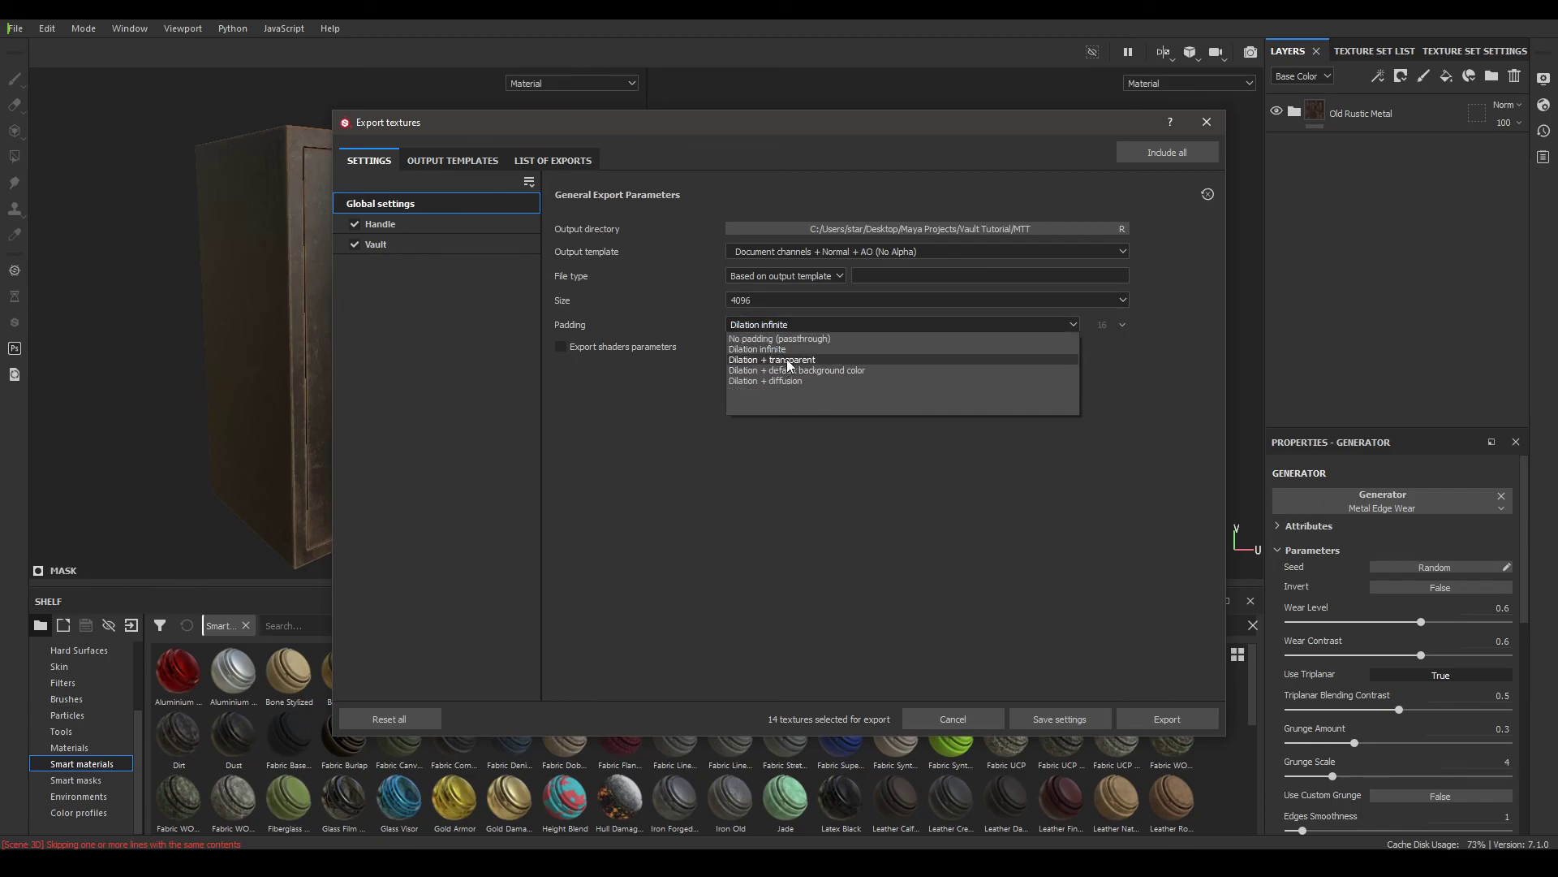
click(789, 360)
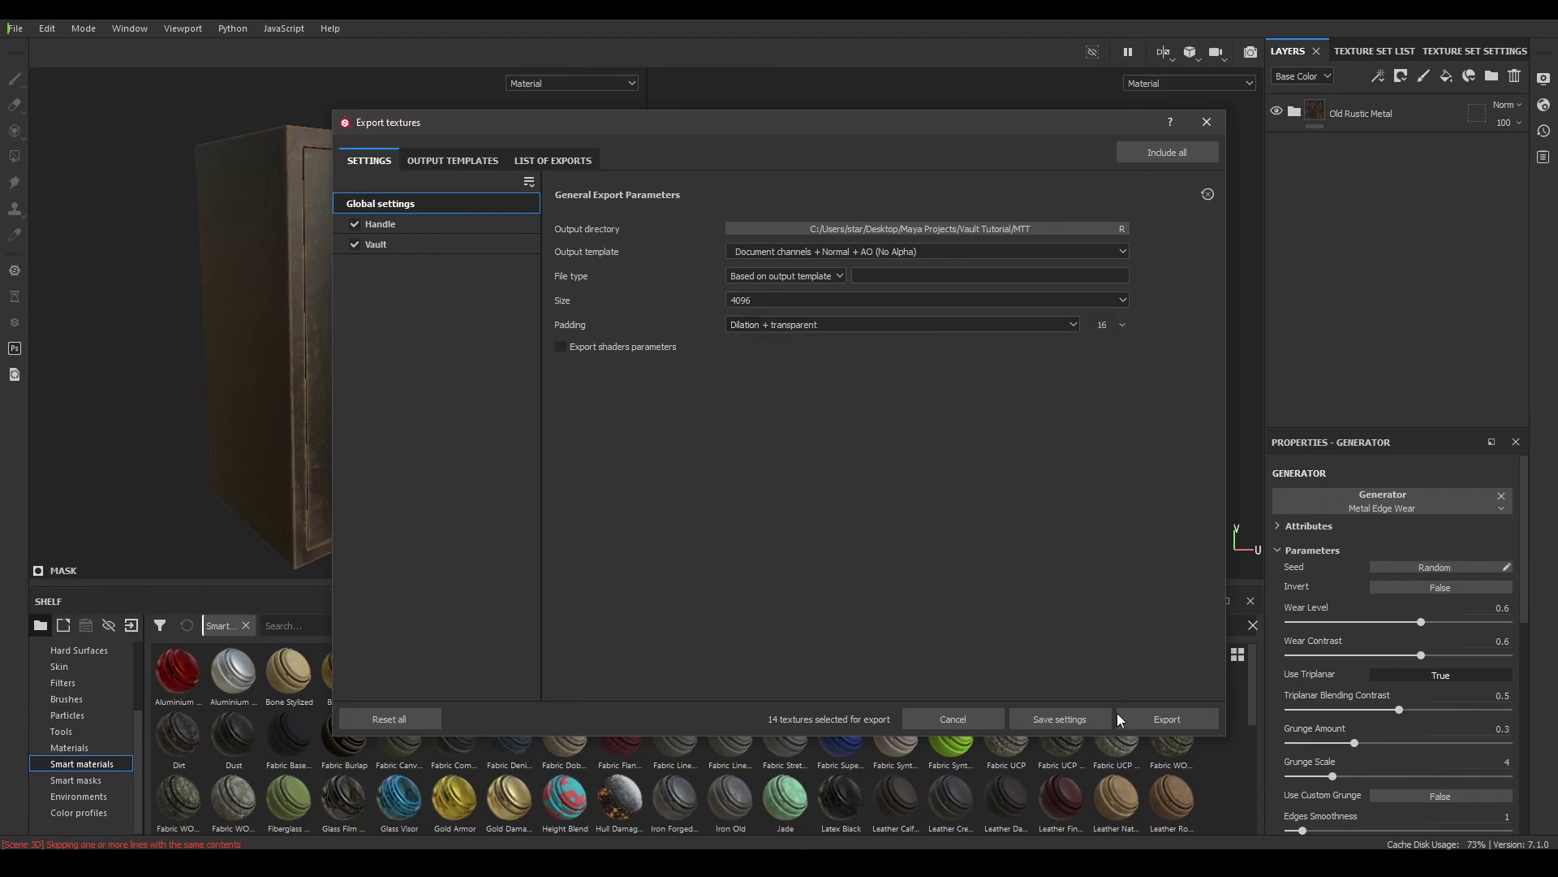
Export the textures of the Handle and Vault texture sets, then close the export window and view the vault
click(1166, 717)
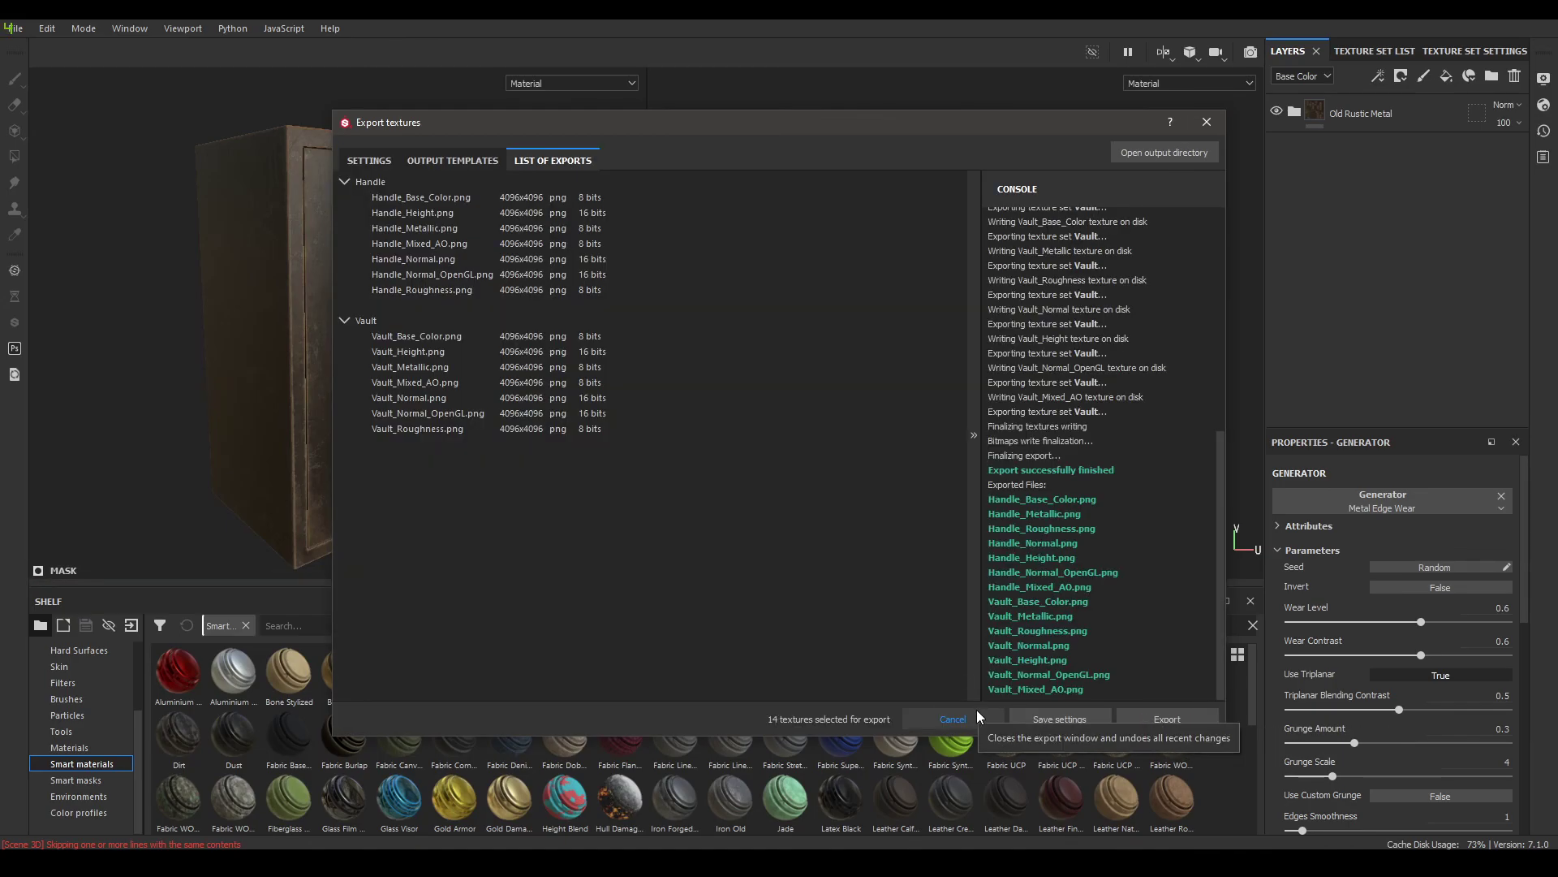
click(946, 725)
mouse_move(376, 432)
alt+mouse_down()
mouse_move(296, 309)
mouse_move(396, 429)
alt+mouse_up()
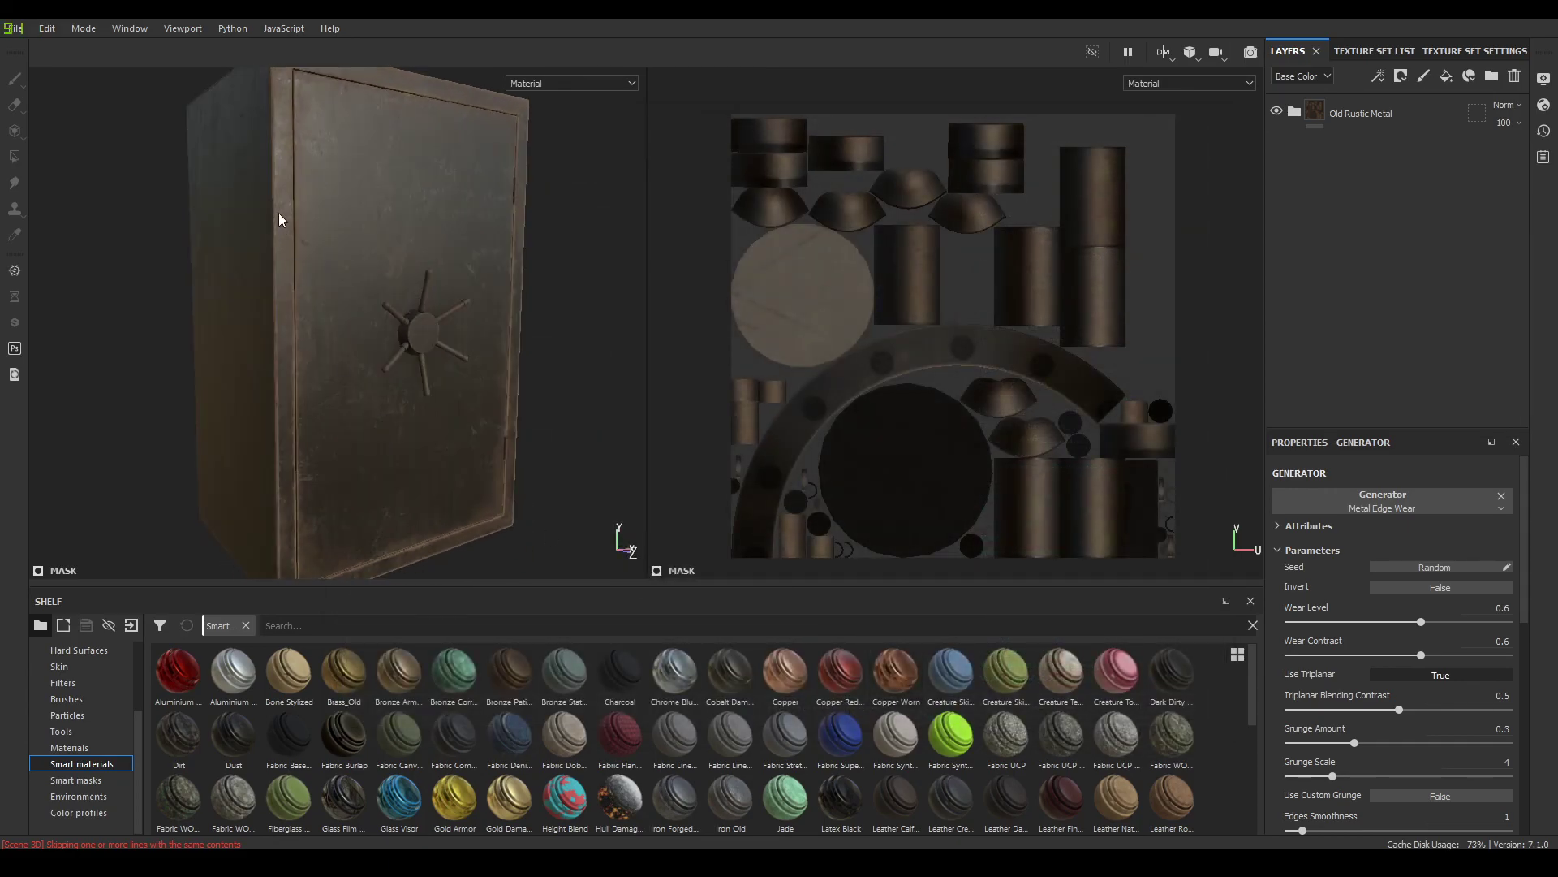